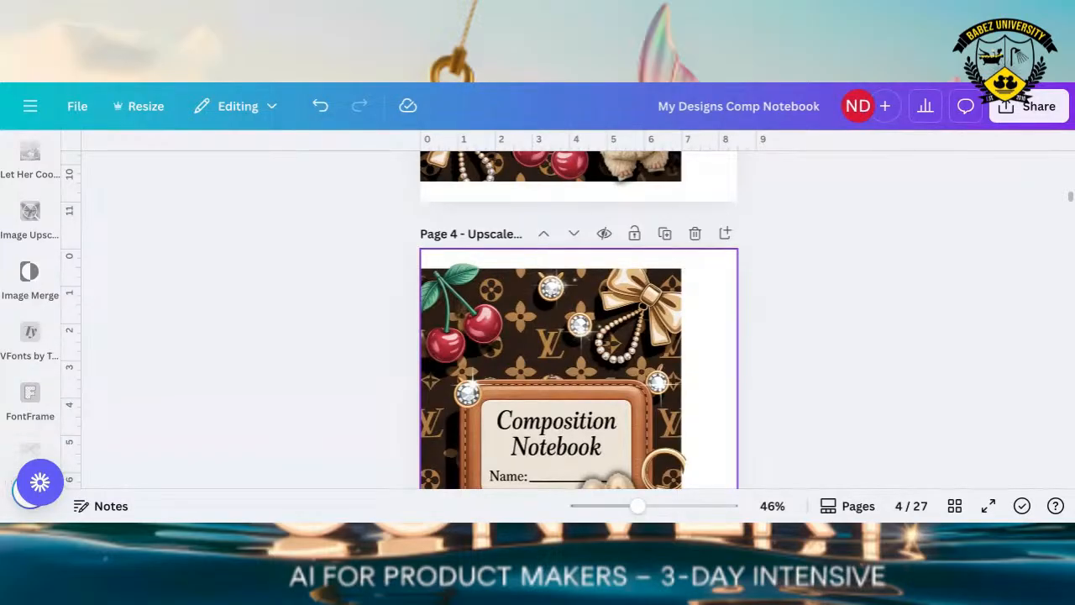
# Examine the brown monogram composition notebook cover with the lanyard badge and charms on page 2.
pyautogui.scroll(6, 578, 320)
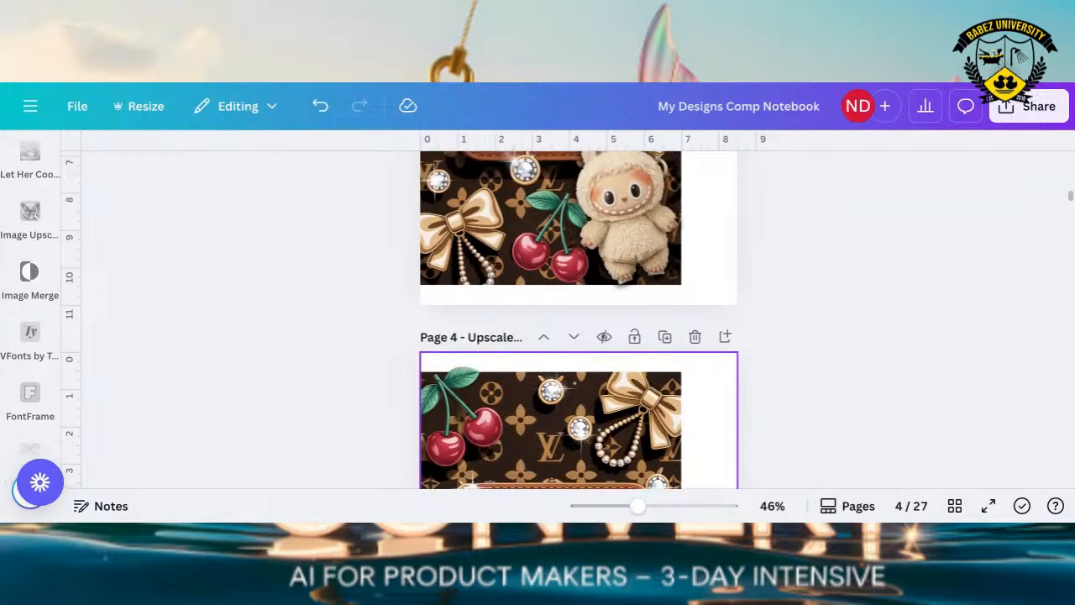
pyautogui.scroll(10, 578, 319)
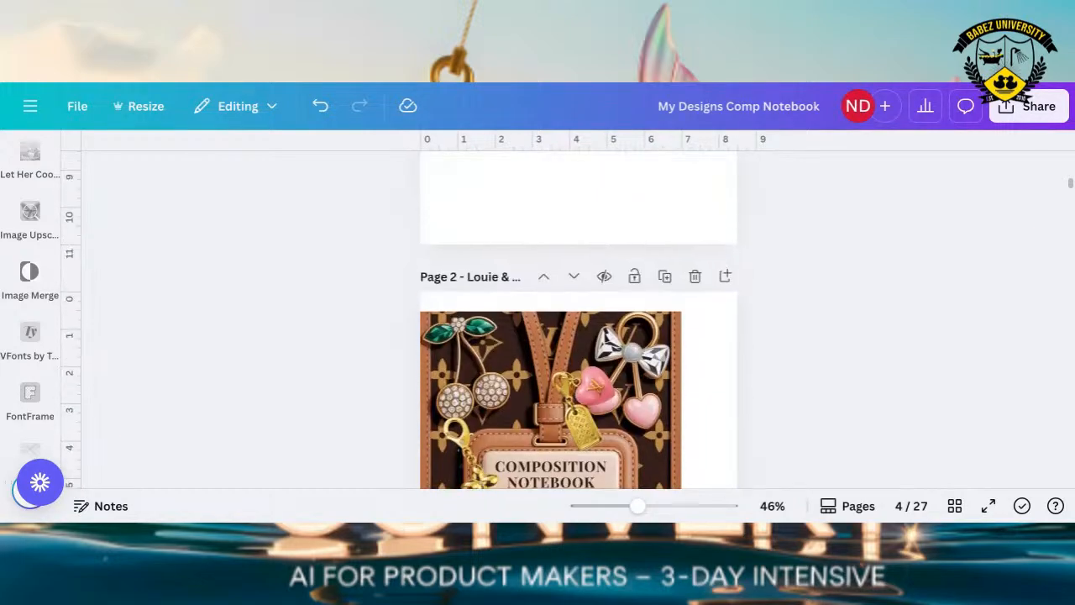
pyautogui.scroll(-3, 578, 320)
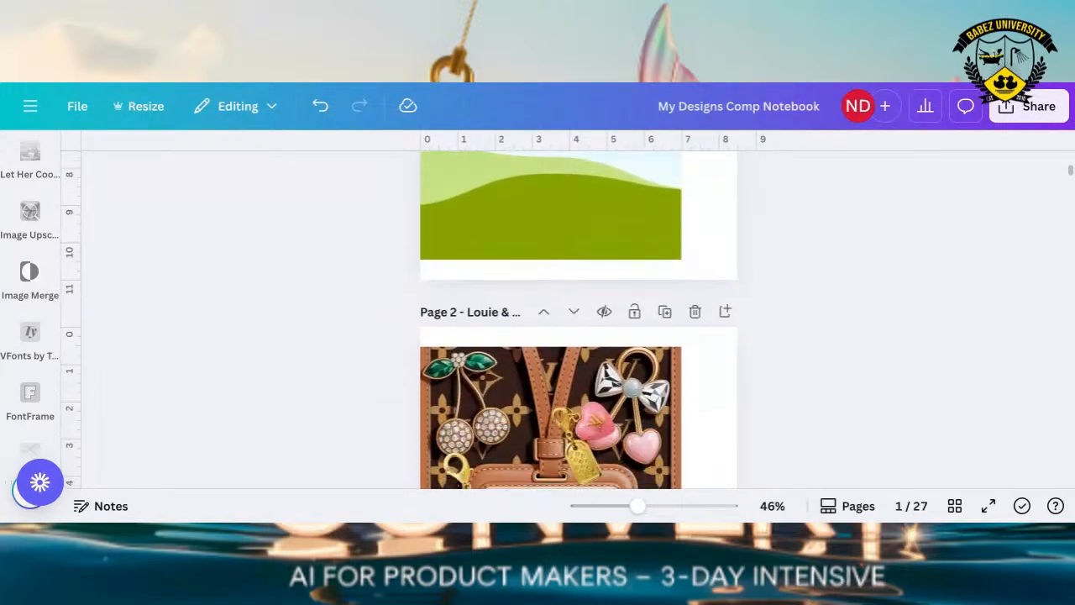
pyautogui.scroll(-3, 578, 319)
pyautogui.scroll(-2, 578, 336)
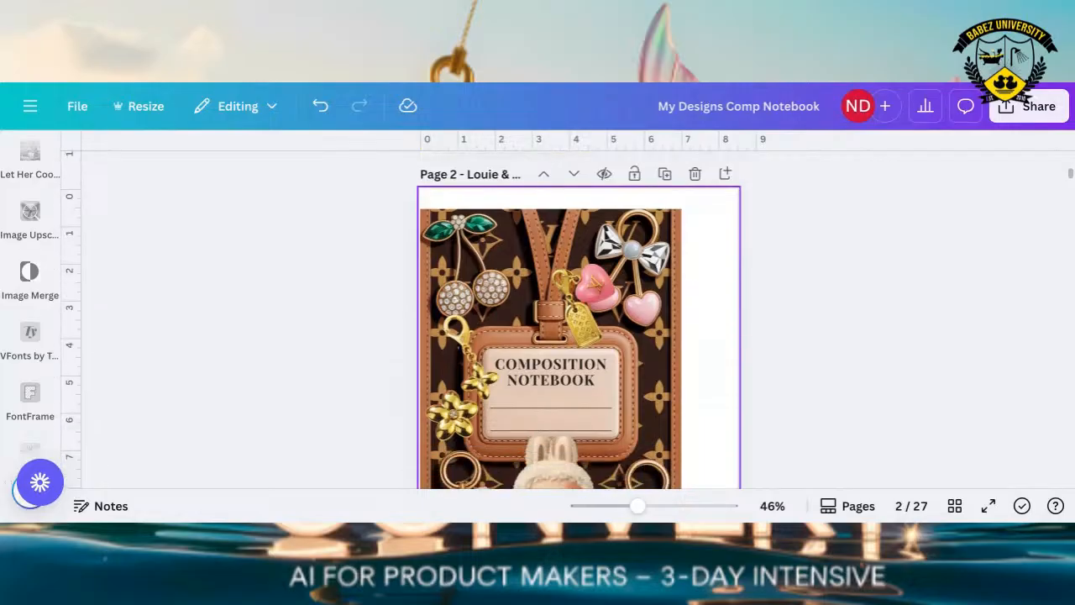
pyautogui.scroll(-1, 578, 320)
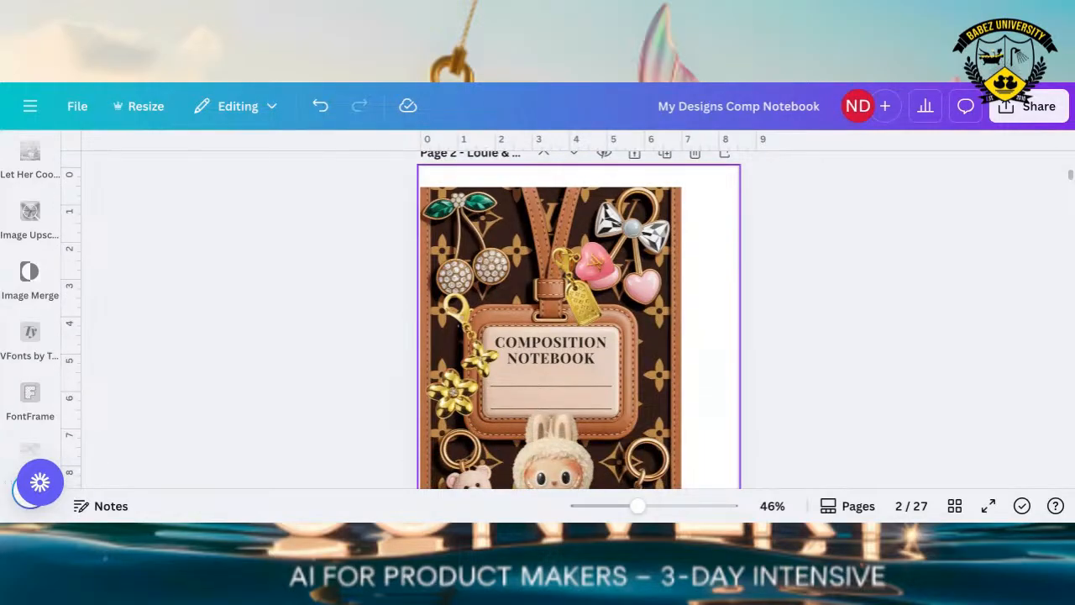
pyautogui.scroll(-1, 578, 319)
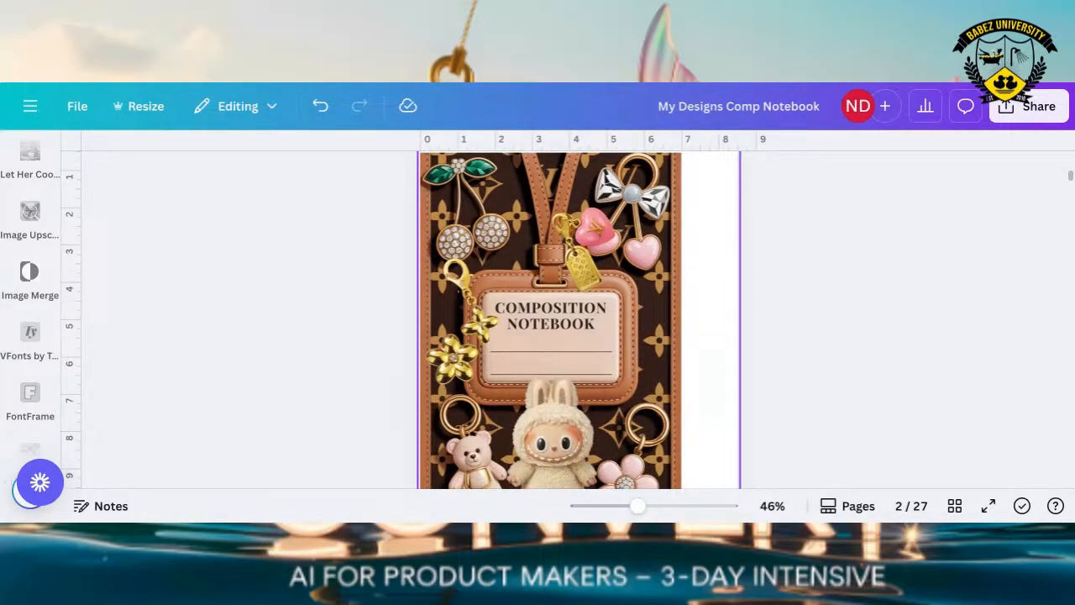
pyautogui.scroll(1, 551, 318)
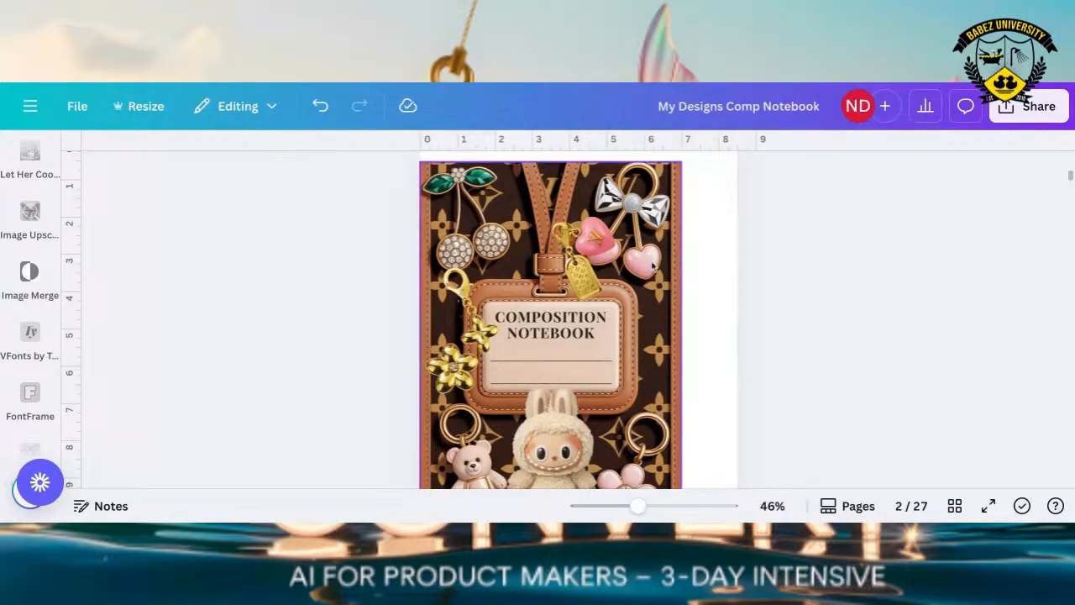
# Nudge the pink heart and gold tag charm slightly to the left on the page 2 cover.
pyautogui.click(580, 268)
pyautogui.moveTo(581, 265)
pyautogui.mouseDown()
pyautogui.moveTo(556, 252)
pyautogui.moveTo(601, 279)
pyautogui.moveTo(579, 254)
pyautogui.moveTo(584, 267)
pyautogui.mouseUp()
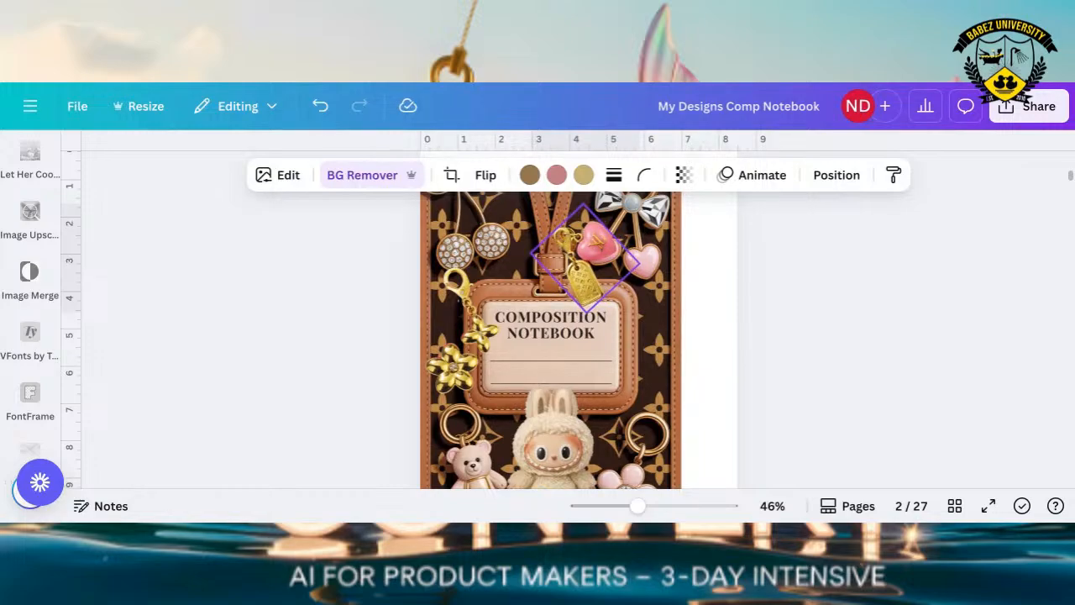
pyautogui.press('Right')
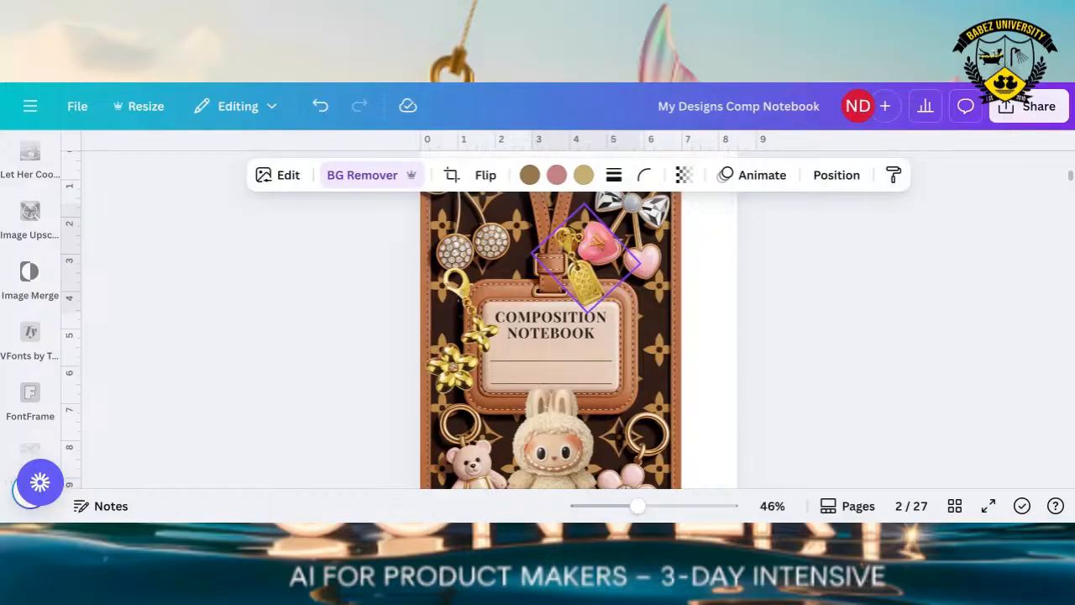
pyautogui.press('Left')
pyautogui.press('Left')
pyautogui.press('Left')
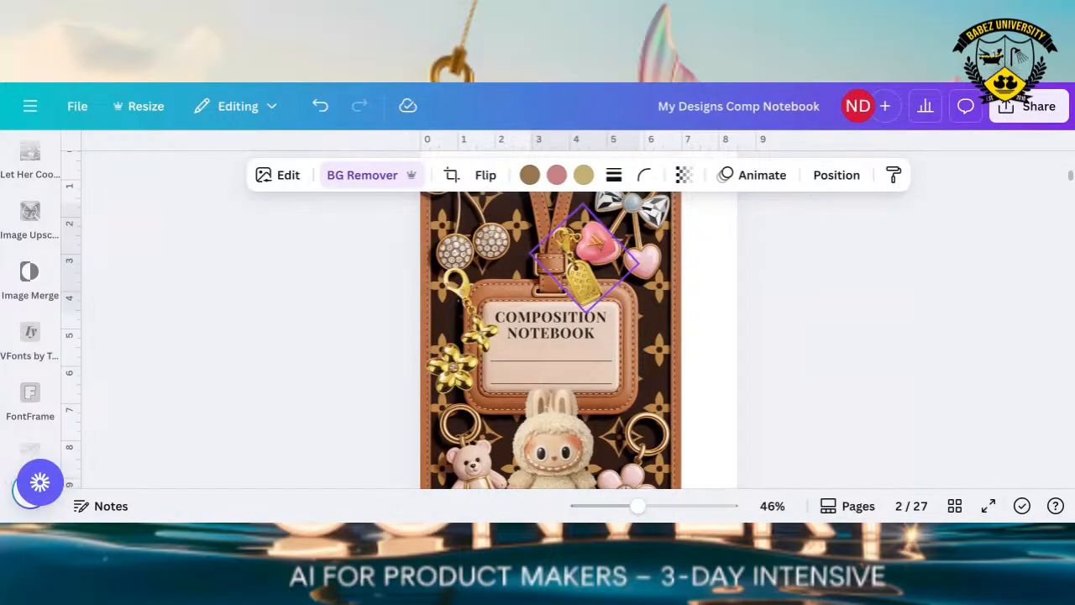
pyautogui.press('Left')
pyautogui.press('Left')
pyautogui.press('Left')
pyautogui.press('Left')
pyautogui.press('Left')
pyautogui.press('Left')
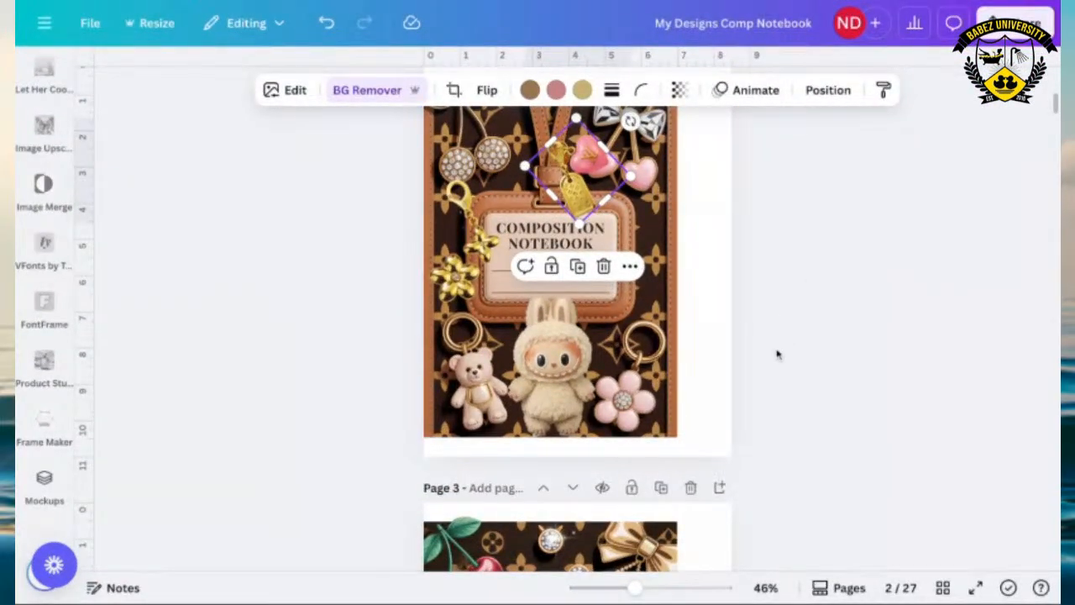
# Move the heart and gold tag charm aside over the jeweled cherries, and reposition it slightly higher over the bow charm's pink hearts.
pyautogui.scroll(2, 790, 365)
pyautogui.scroll(2, 791, 364)
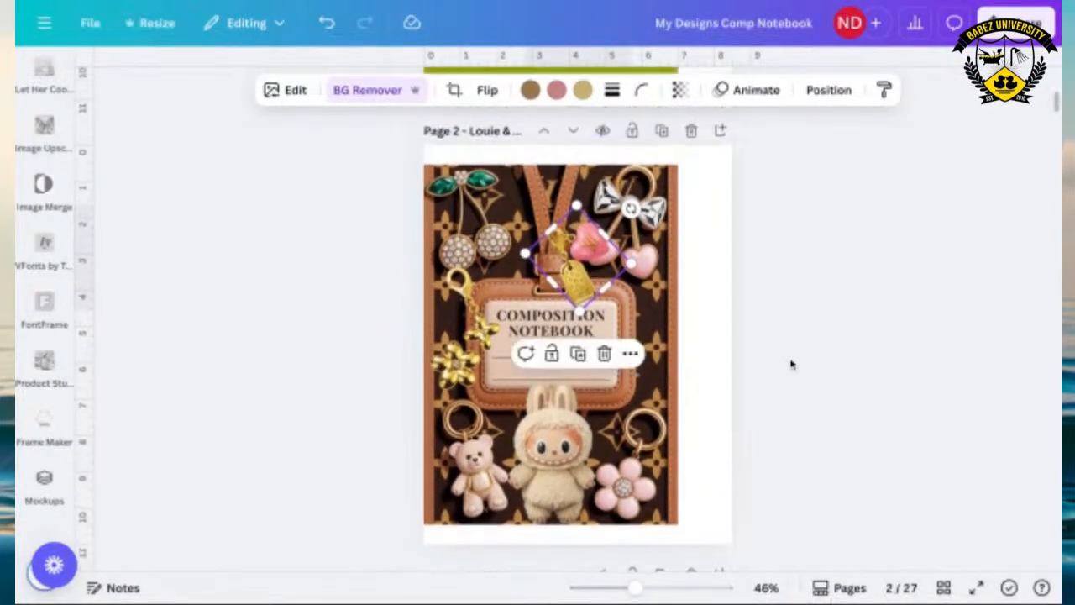
pyautogui.moveTo(587, 269); pyautogui.dragTo(529, 269)
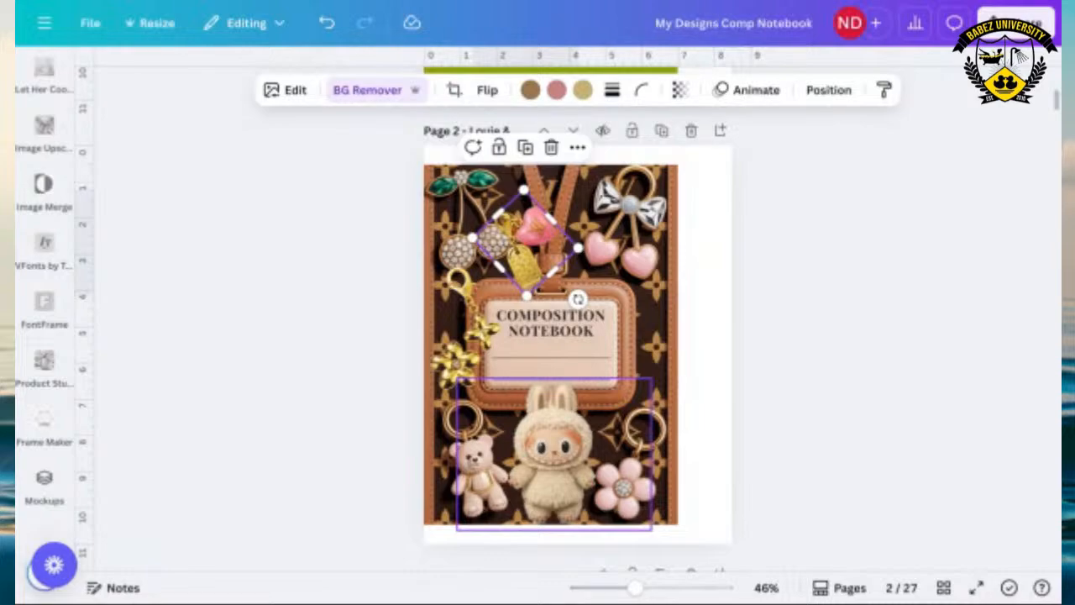
pyautogui.scroll(-1, 788, 286)
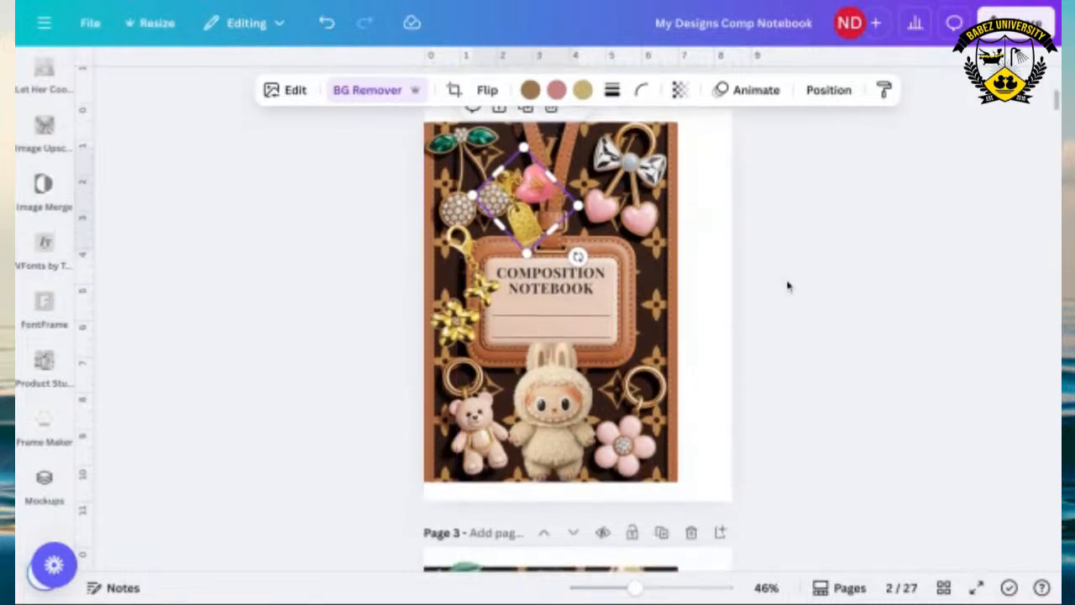
pyautogui.moveTo(523, 181); pyautogui.dragTo(577, 190)
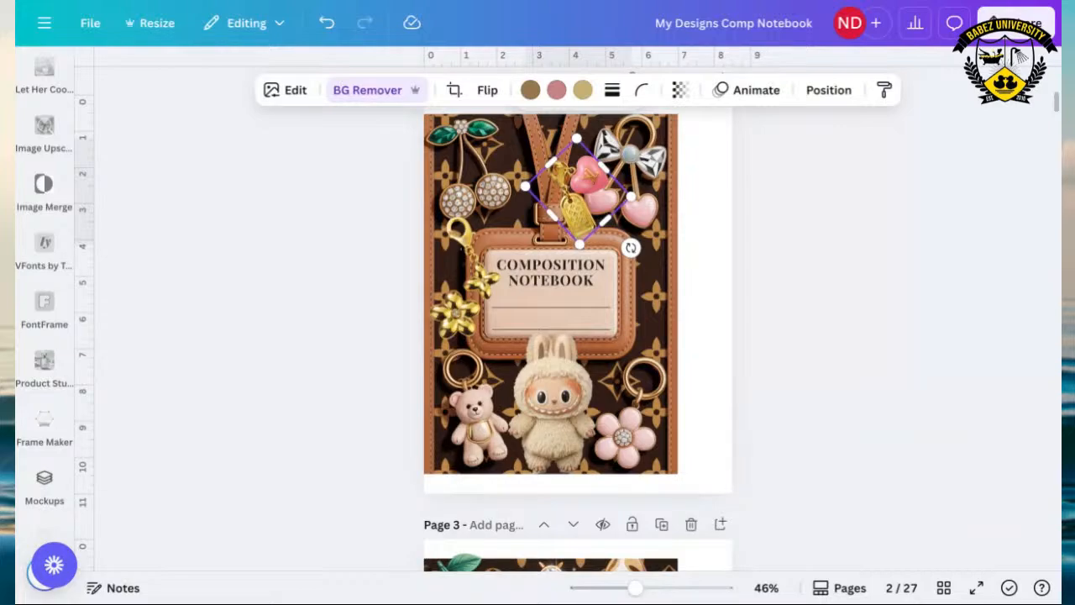
pyautogui.press('s')
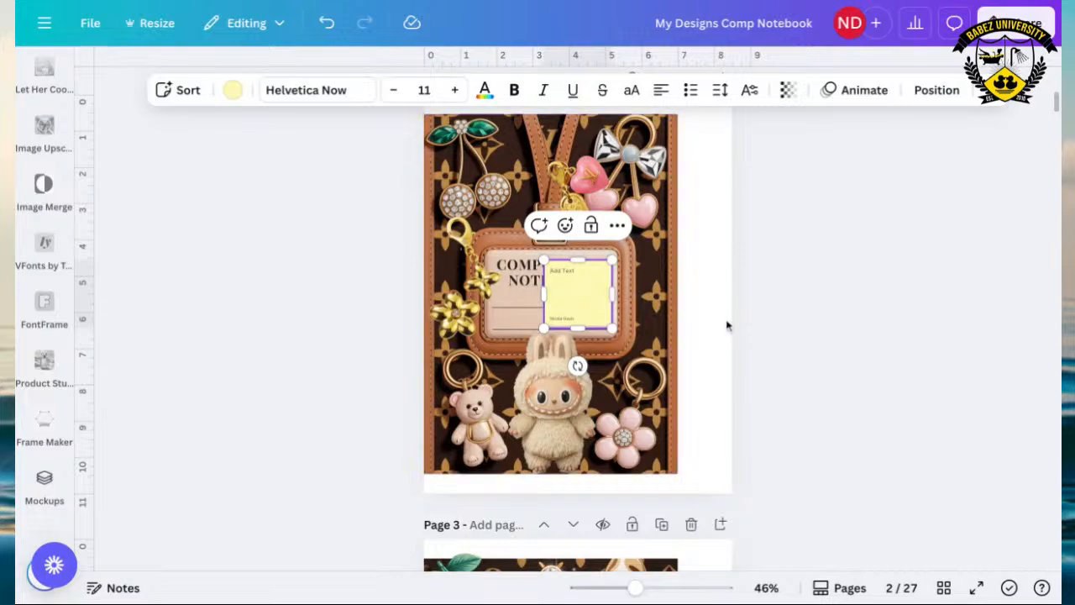
pyautogui.press('Escape')
pyautogui.click(579, 305)
pyautogui.press('Delete')
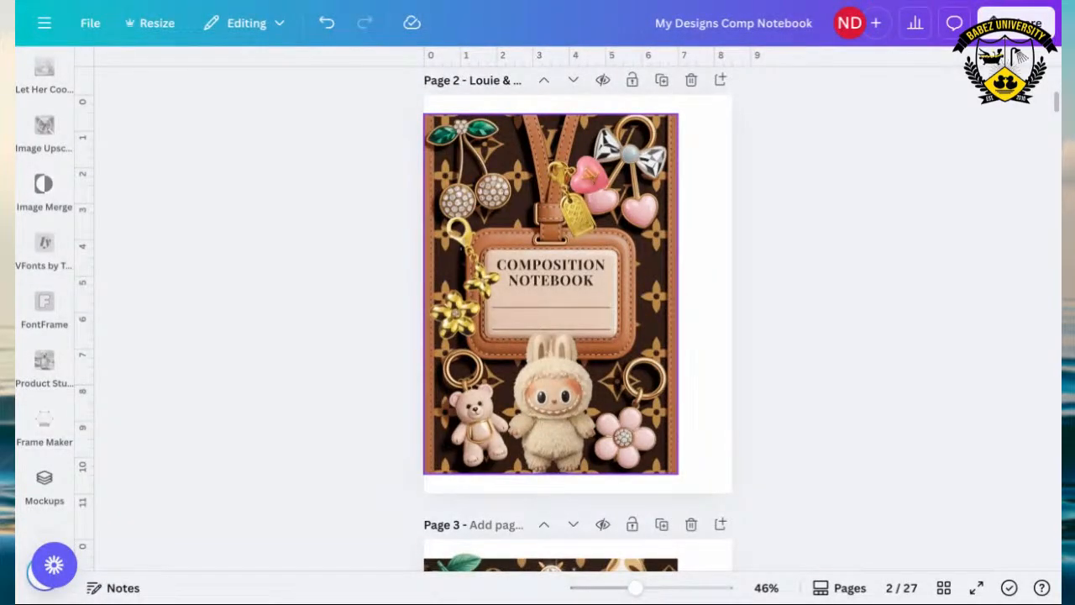
pyautogui.click(704, 348)
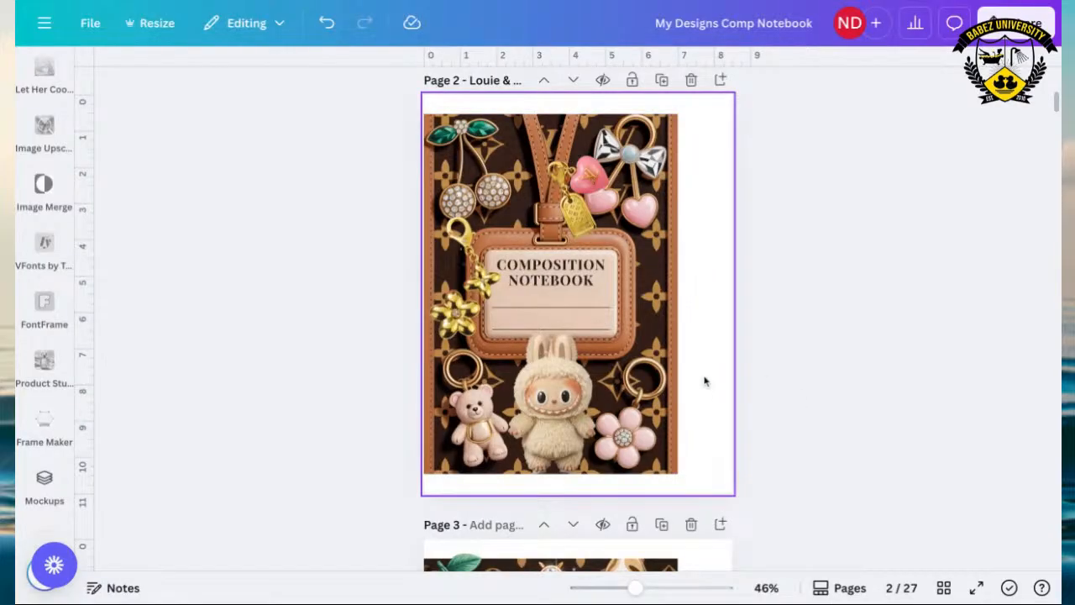
# Shift the gold flower charm slightly down and toward the left edge of the page 2 cover.
pyautogui.scroll(1, 705, 381)
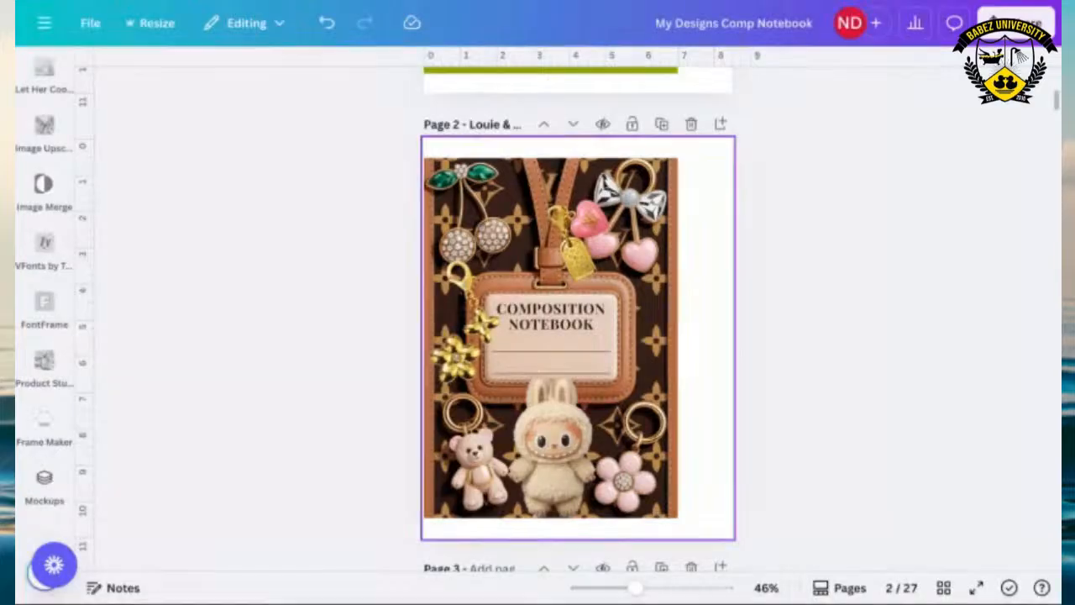
pyautogui.scroll(-2, 578, 336)
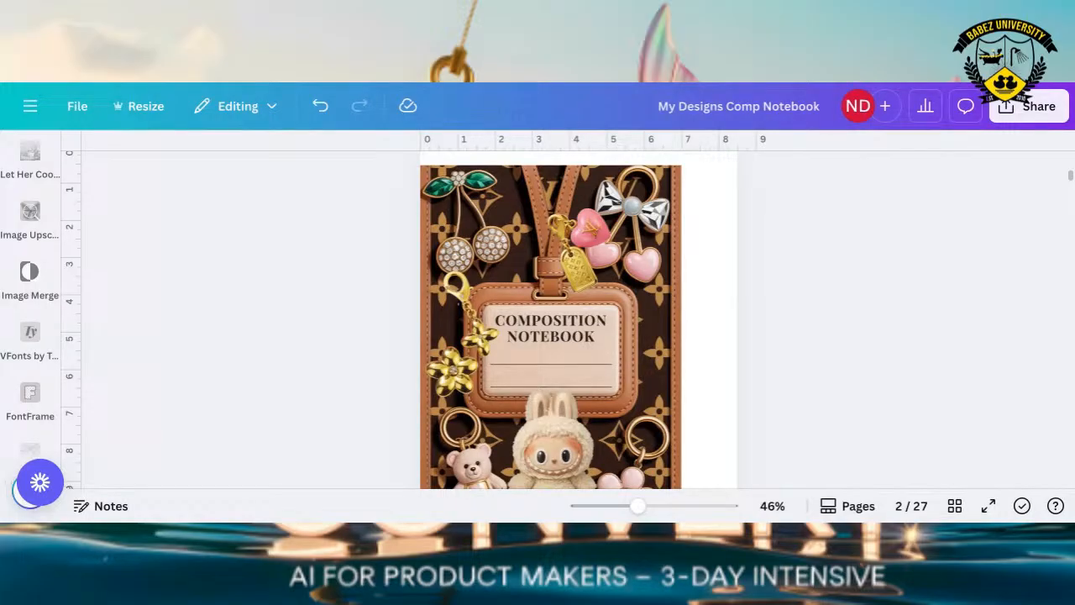
pyautogui.scroll(-2, 729, 374)
pyautogui.click(476, 261)
pyautogui.moveTo(476, 261); pyautogui.dragTo(462, 243)
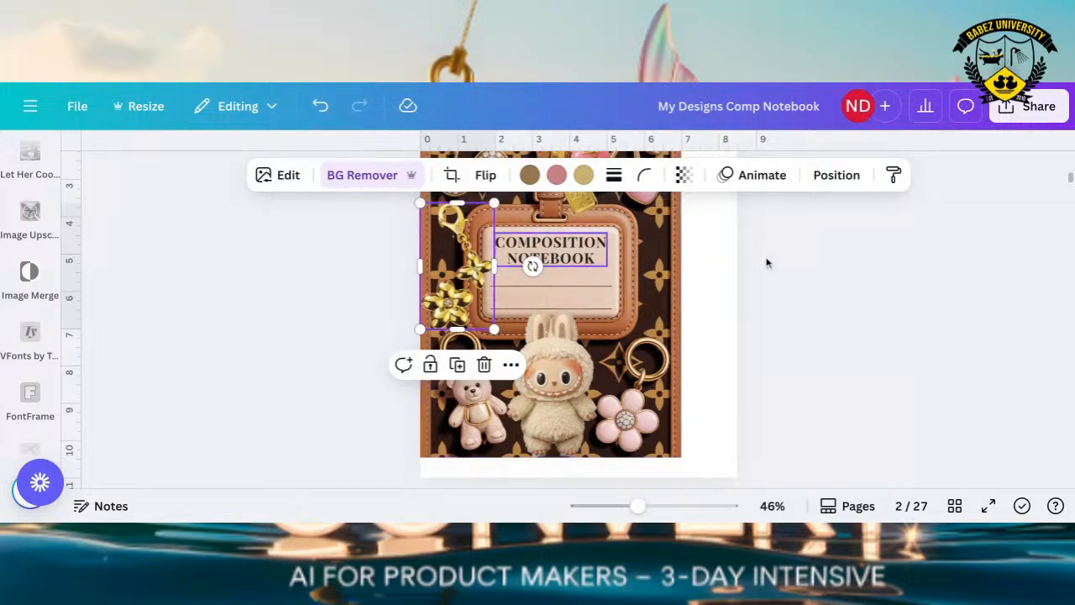
# Compare the layered charm cover on page 2 with the cherry and bow cover on page 3.
pyautogui.scroll(-2, 743, 331)
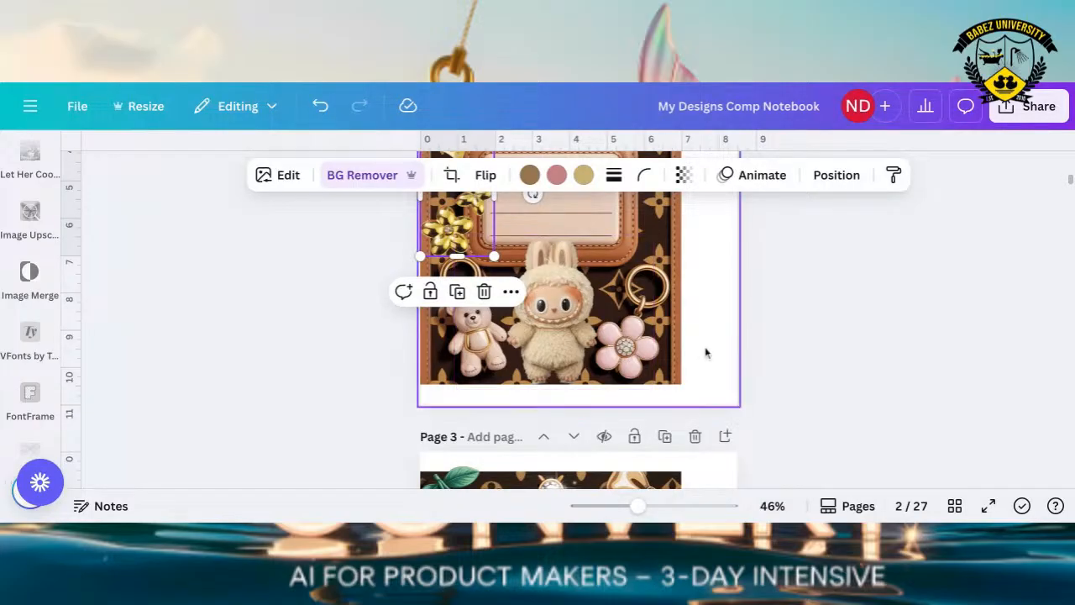
pyautogui.scroll(-5, 780, 372)
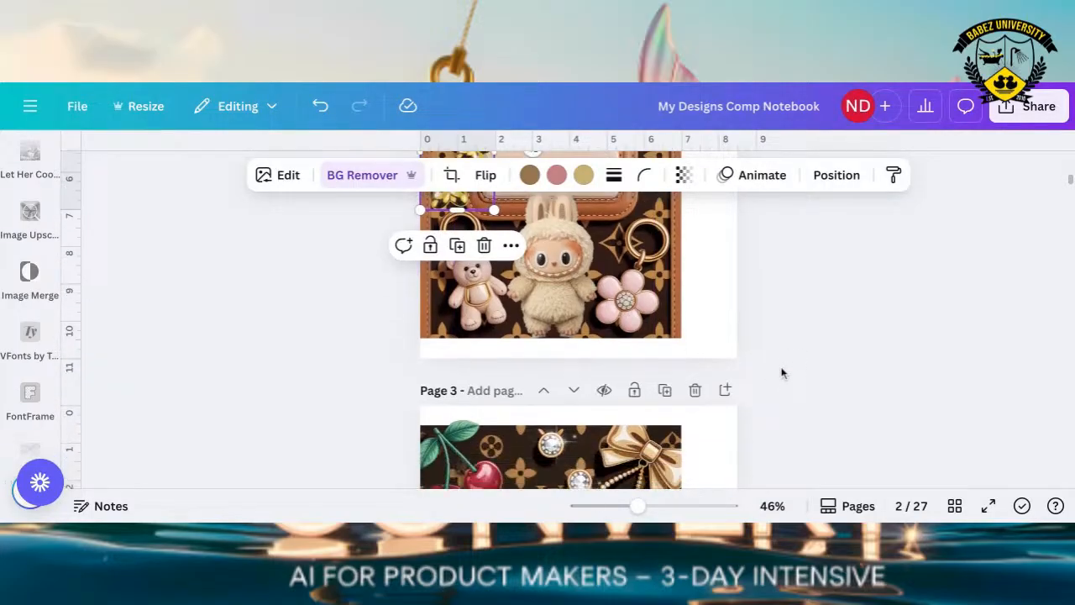
pyautogui.scroll(10, 781, 373)
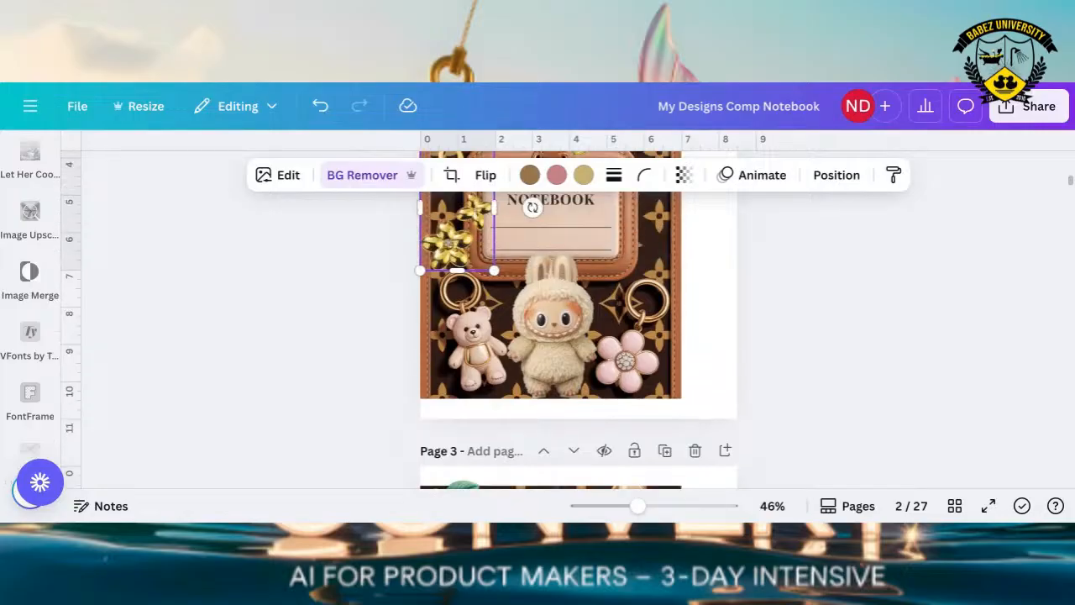
pyautogui.scroll(-10, 780, 372)
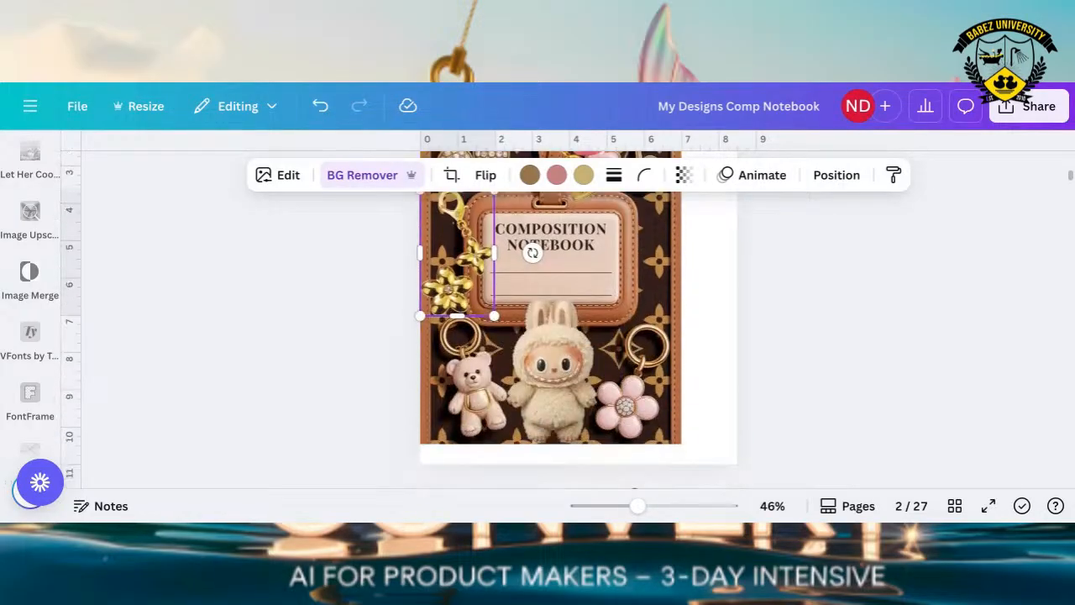
pyautogui.scroll(-4, 577, 365)
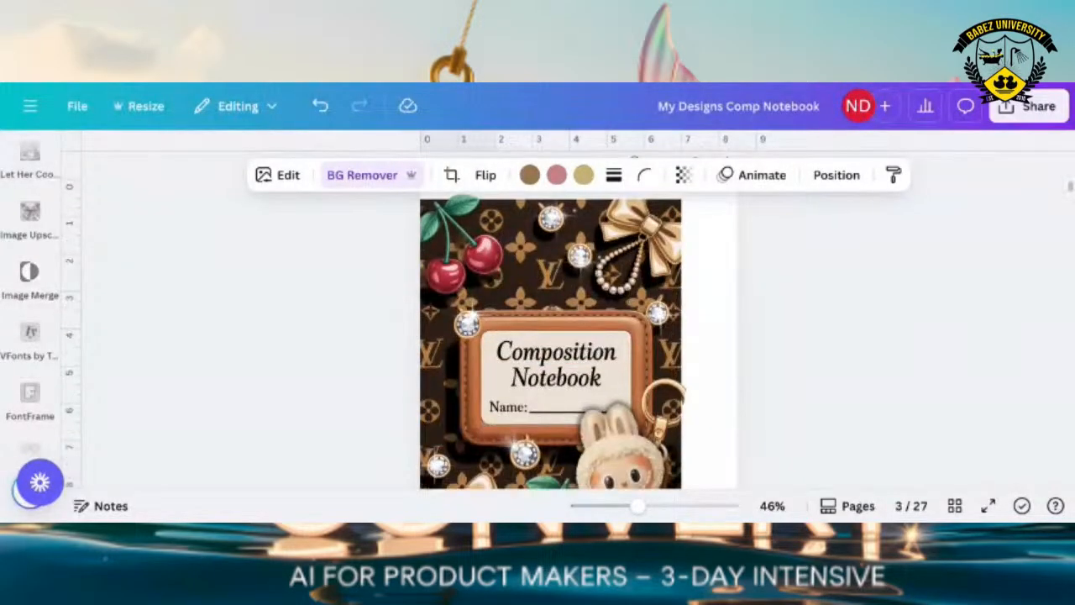
pyautogui.scroll(2, 577, 336)
pyautogui.scroll(-3, 577, 336)
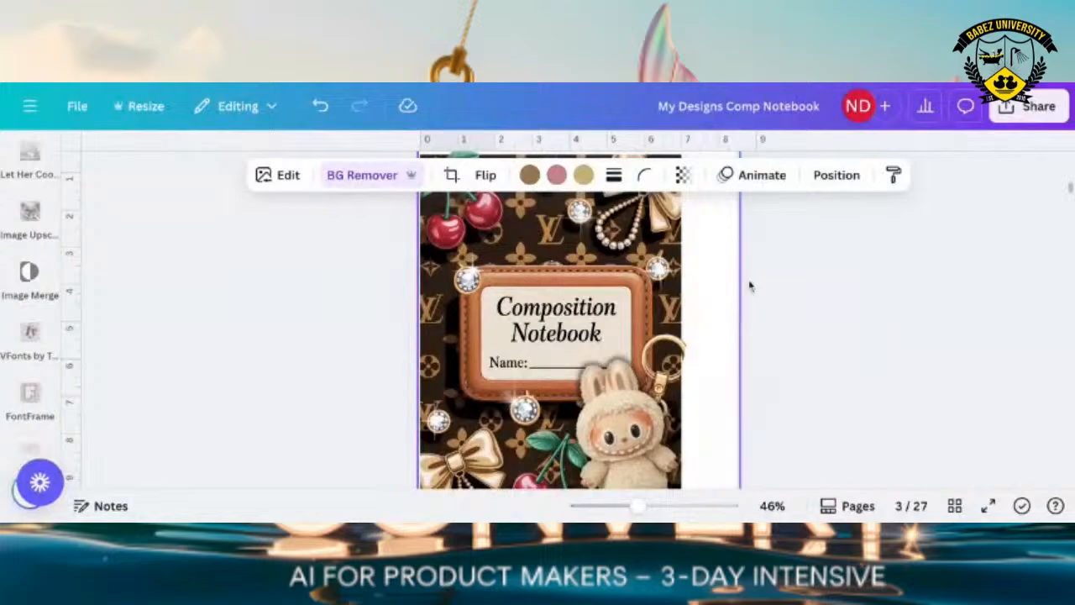
pyautogui.scroll(3, 753, 328)
pyautogui.scroll(4, 753, 330)
pyautogui.scroll(-8, 754, 330)
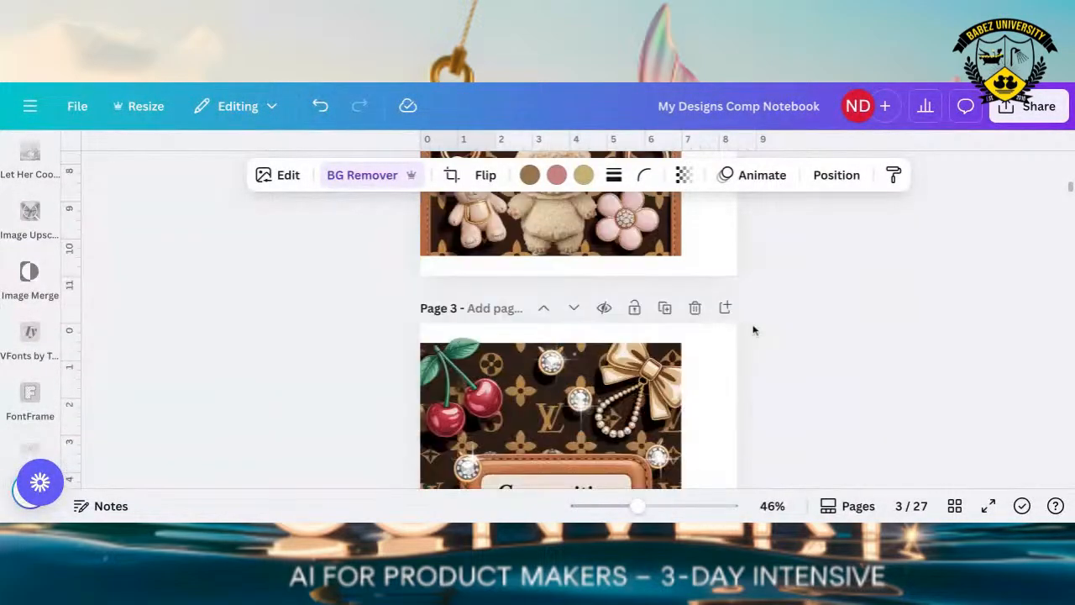
# Browse the following pages and examine the graffiti composition book cover with the Adidas bucket hat character on page 6.
pyautogui.scroll(-10, 753, 330)
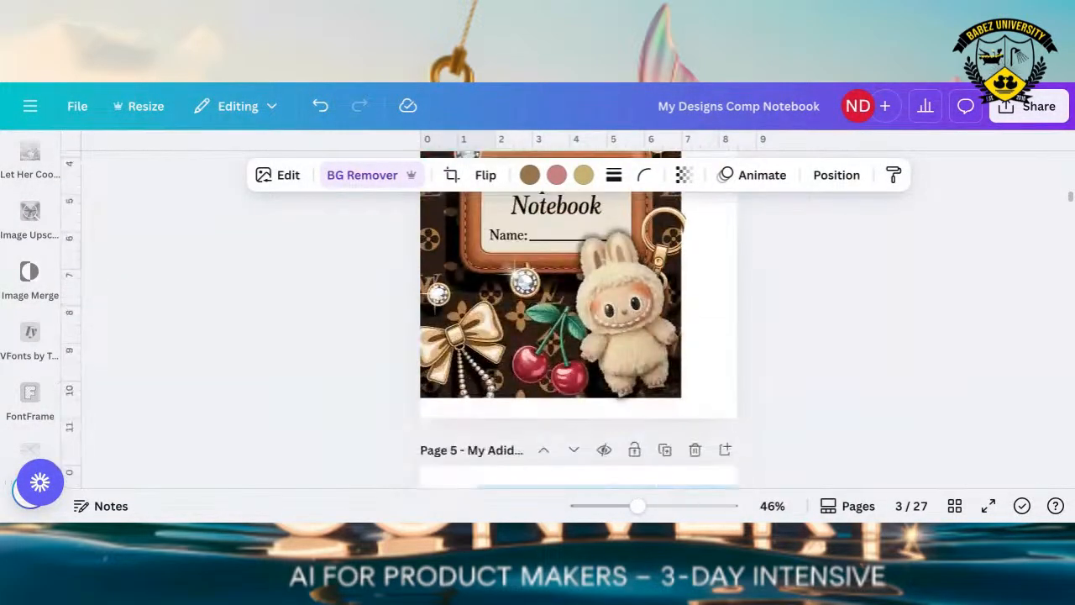
pyautogui.scroll(-12, 754, 330)
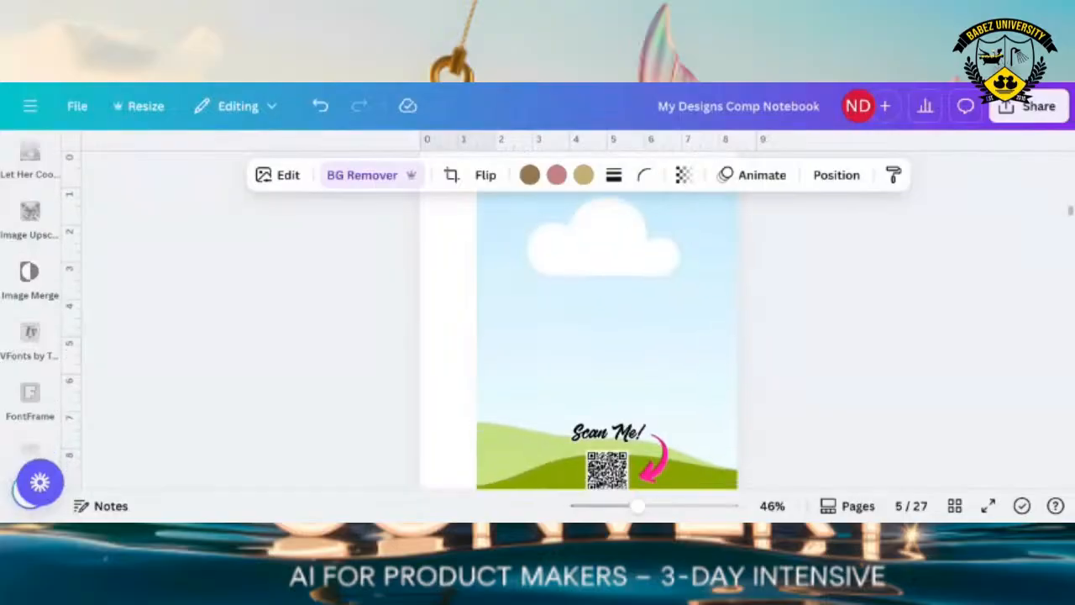
pyautogui.scroll(-10, 568, 319)
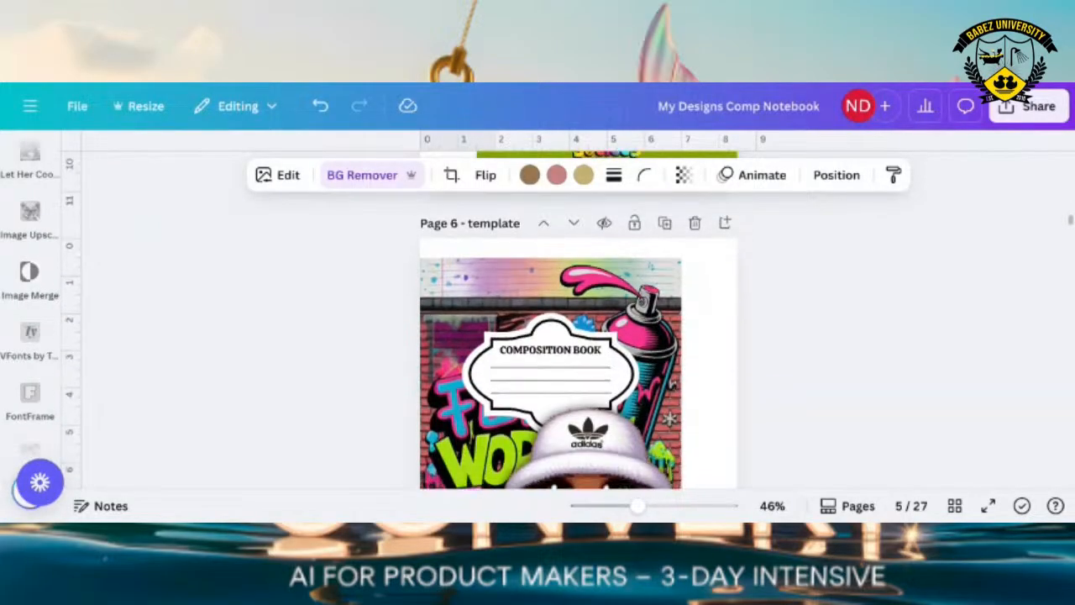
pyautogui.scroll(1, 551, 340)
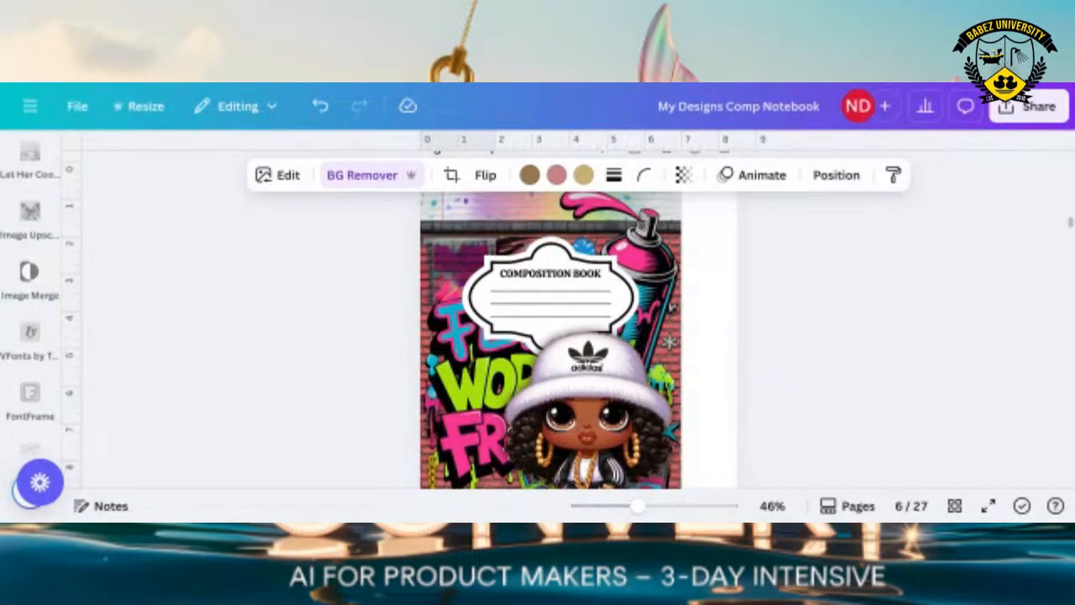
pyautogui.scroll(-2, 550, 340)
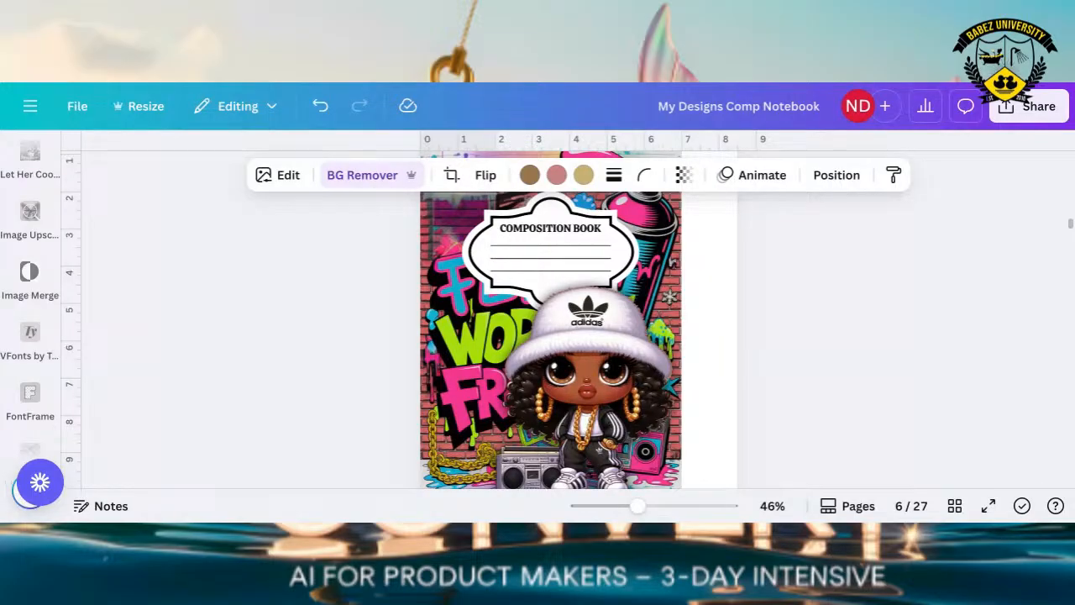
pyautogui.scroll(1, 550, 336)
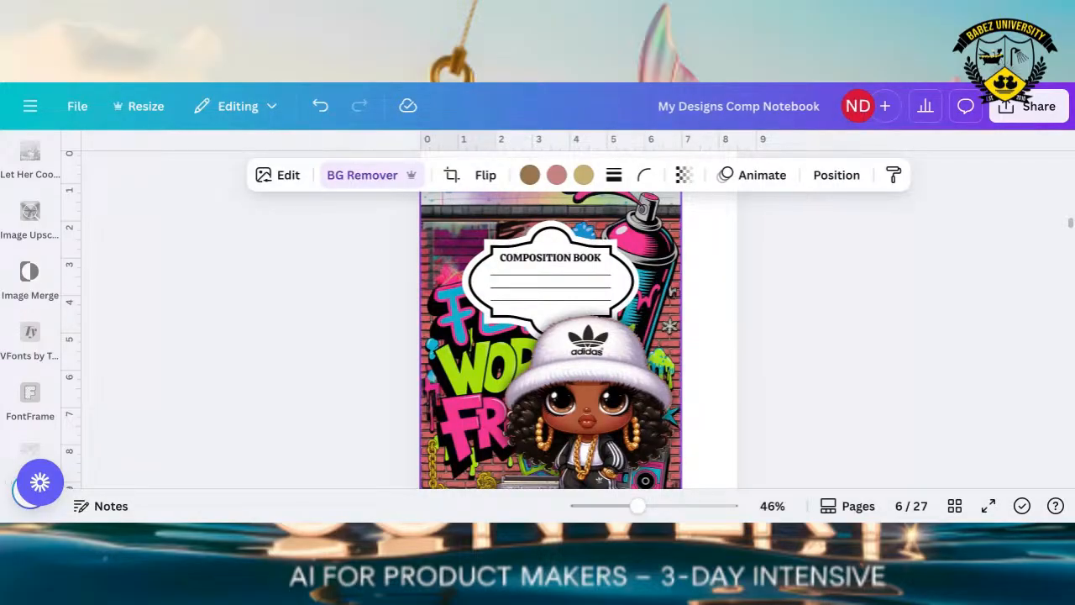
pyautogui.scroll(-2, 610, 412)
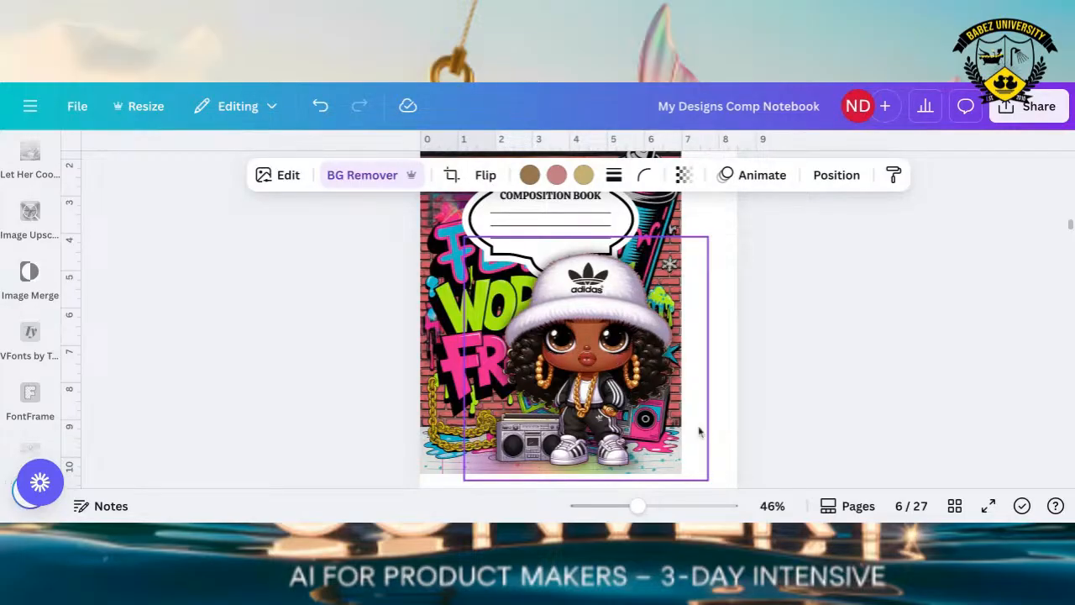
# Compare the page 6 graffiti cover with its upscaled version on page 7, from the composition label down to the character's sneakers.
pyautogui.scroll(-4, 799, 364)
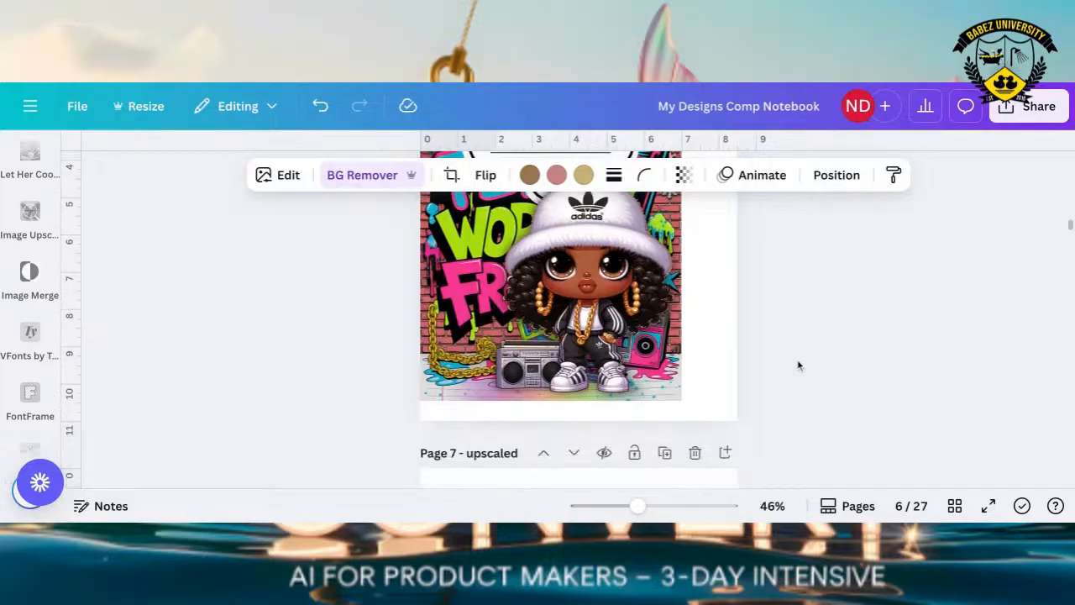
pyautogui.scroll(-5, 799, 364)
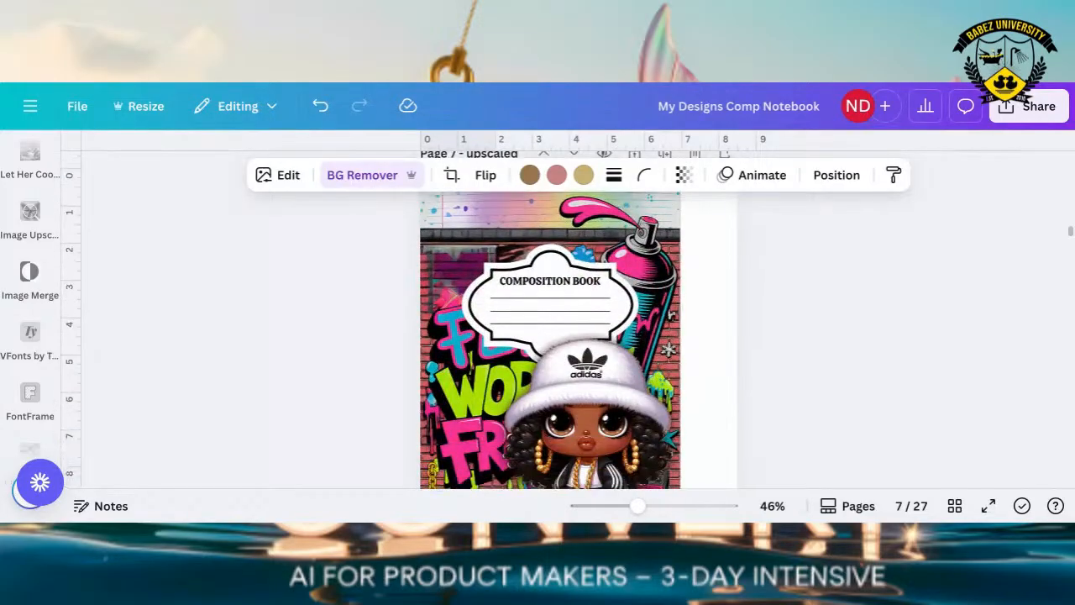
pyautogui.scroll(3, 578, 319)
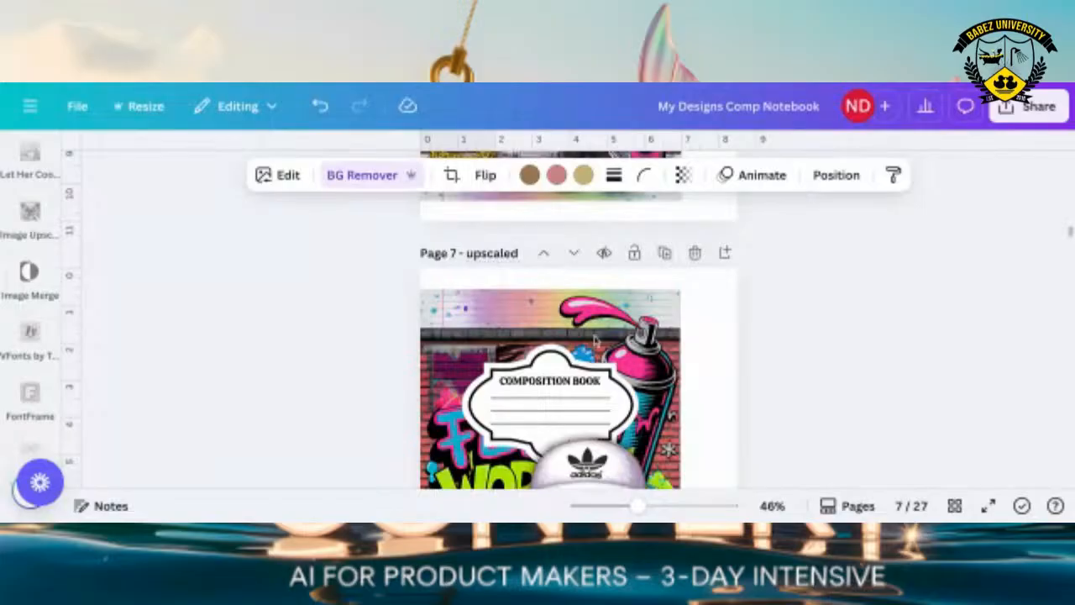
pyautogui.scroll(-3, 765, 415)
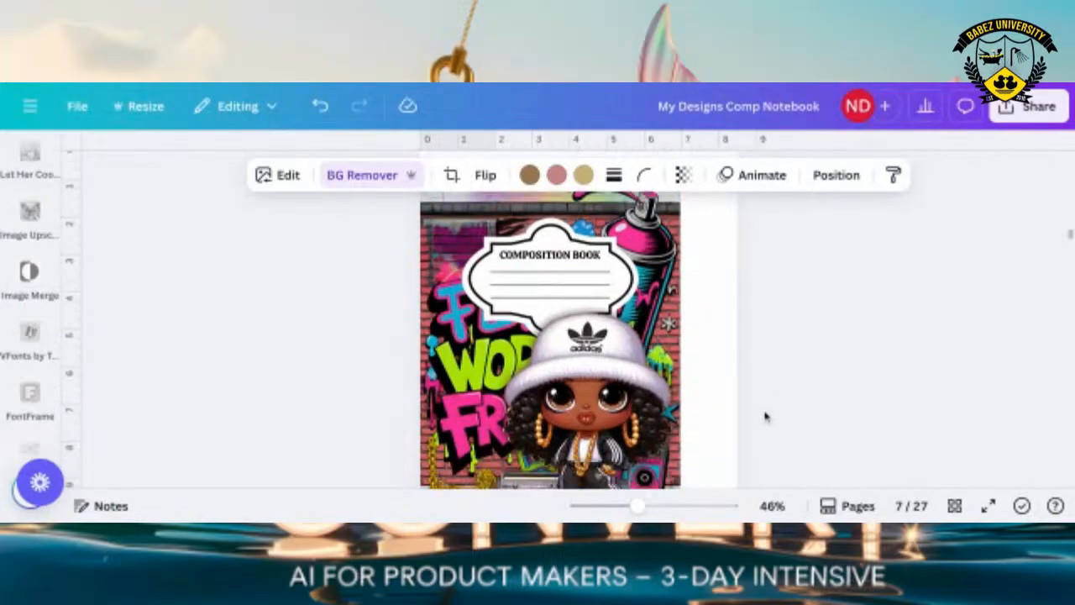
pyautogui.scroll(-1, 765, 416)
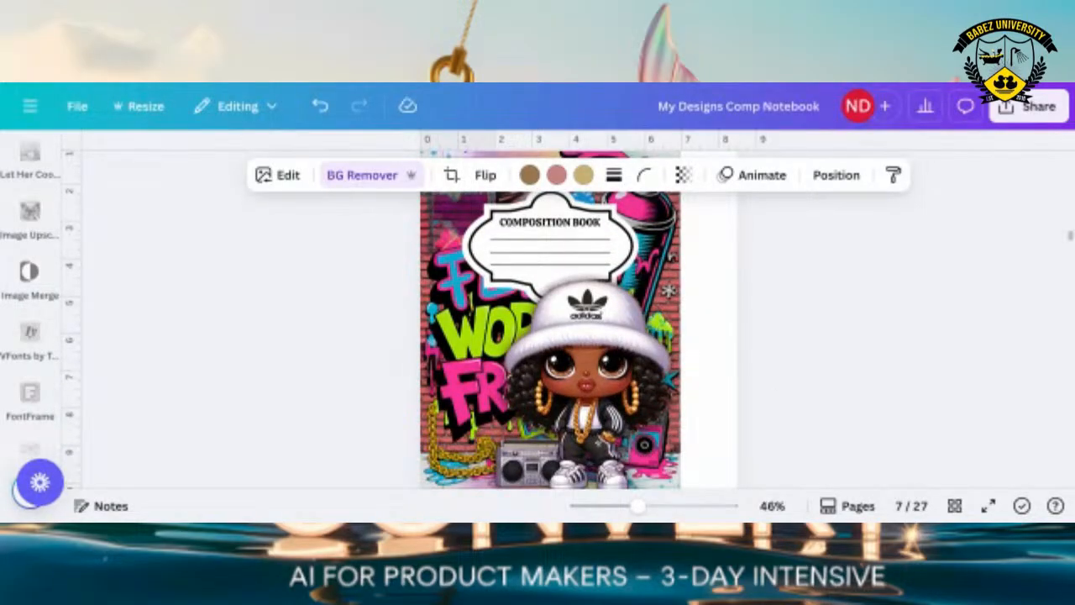
pyautogui.scroll(-5, 550, 319)
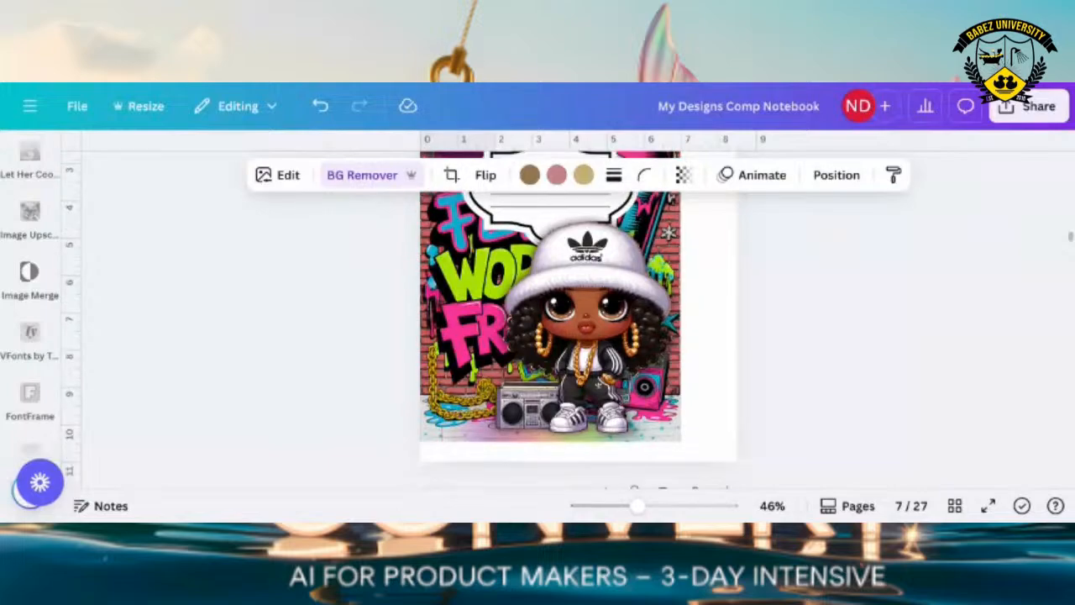
# Examine the matching graffiti back cover on page 8, with its spray can, lettering and "Scan Me!" QR code.
pyautogui.scroll(-10, 551, 319)
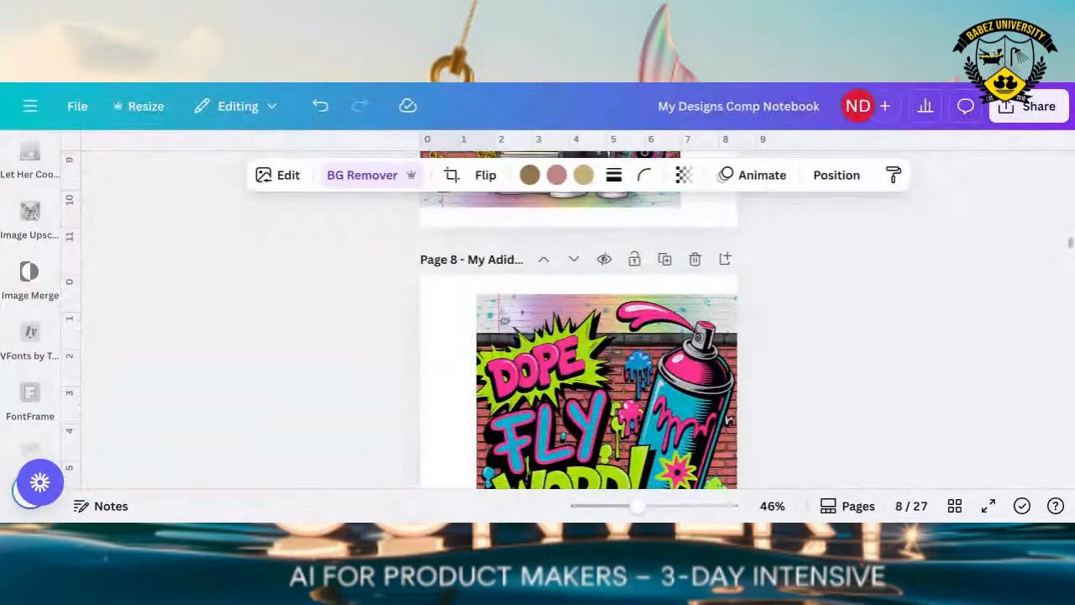
pyautogui.scroll(-1, 580, 353)
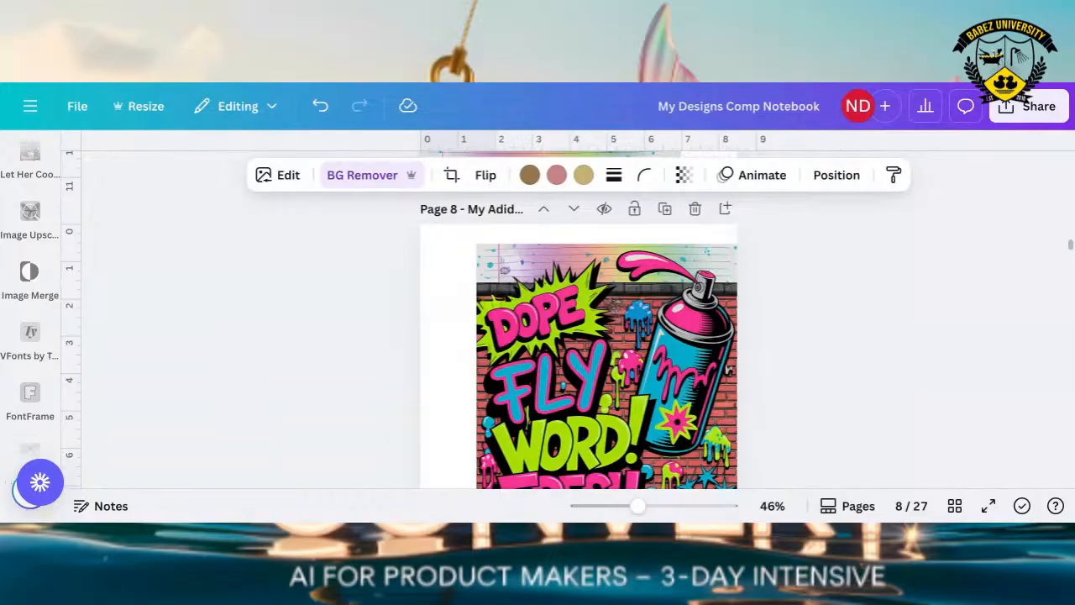
pyautogui.scroll(-2, 580, 336)
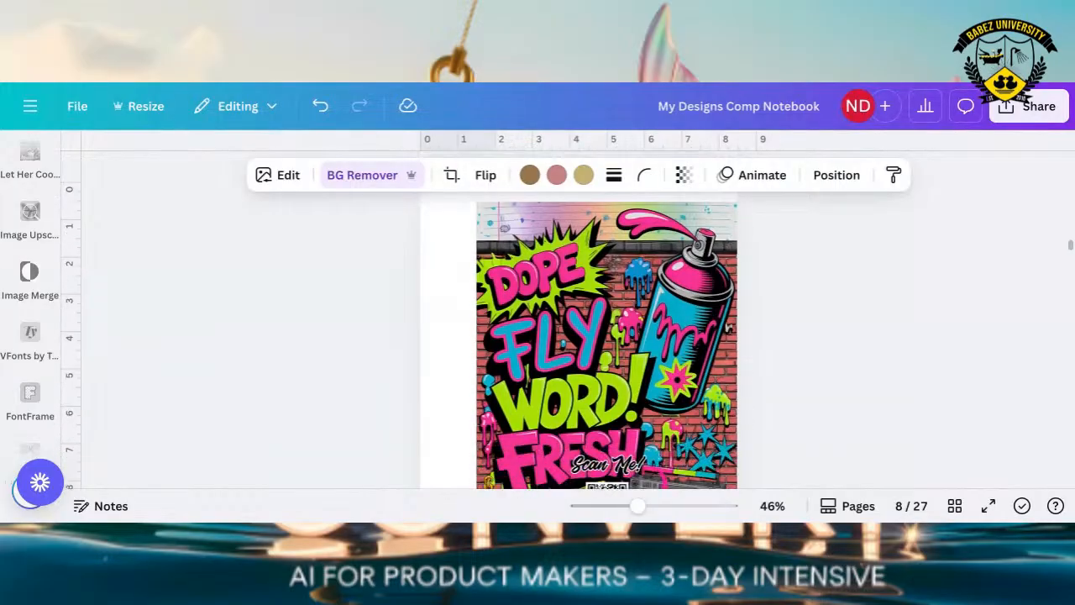
pyautogui.scroll(1, 607, 336)
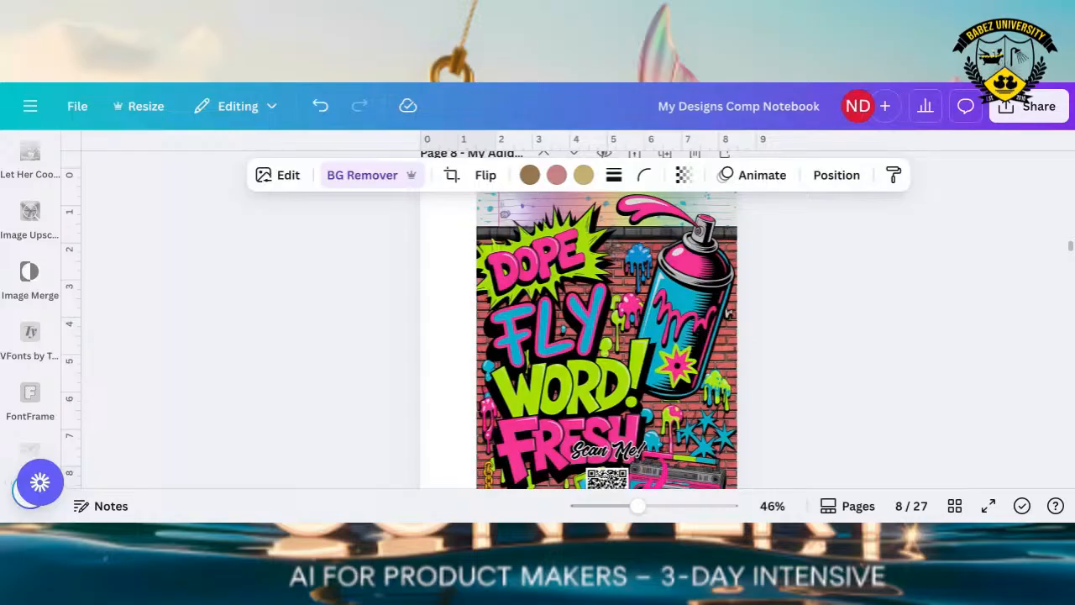
pyautogui.scroll(-1, 607, 339)
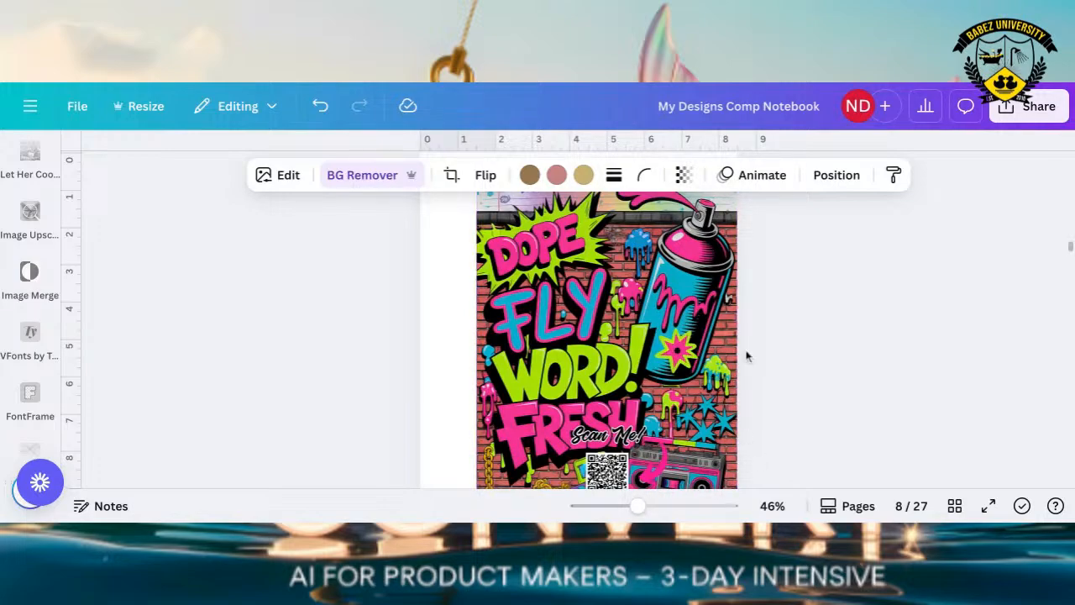
pyautogui.scroll(-1, 697, 371)
# Examine the dark brick graffiti composition book cover with the Adidas bucket hat character on page 9.
pyautogui.scroll(-5, 697, 371)
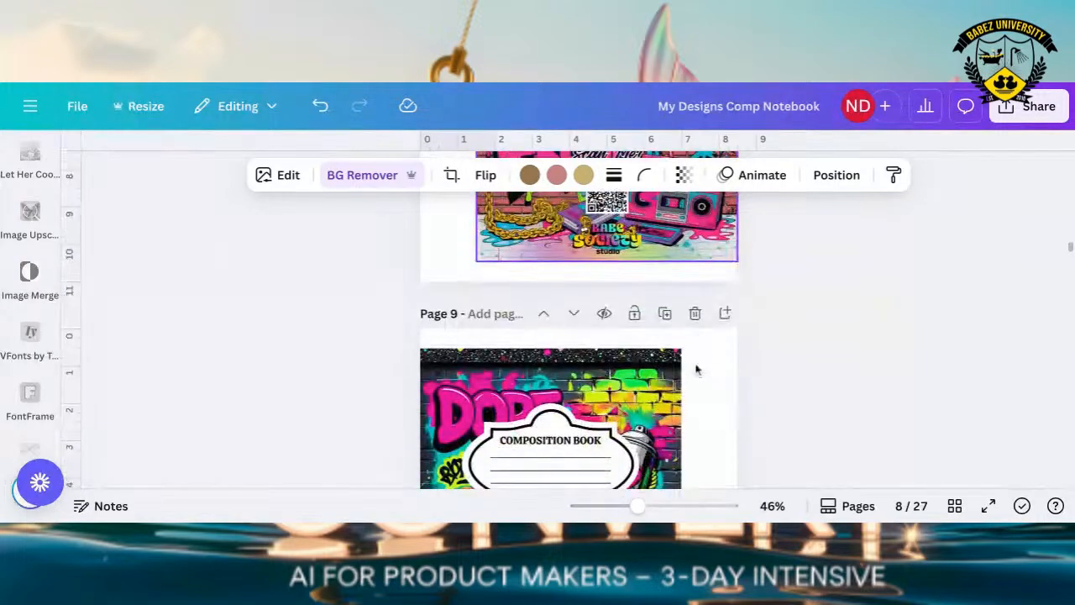
pyautogui.scroll(-5, 697, 370)
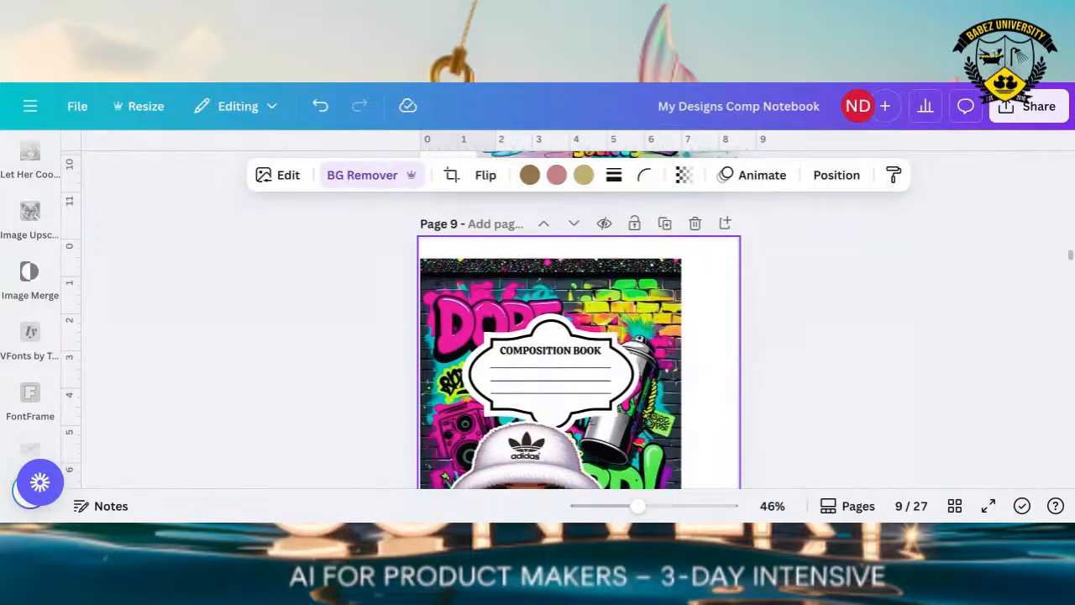
pyautogui.scroll(3, 550, 336)
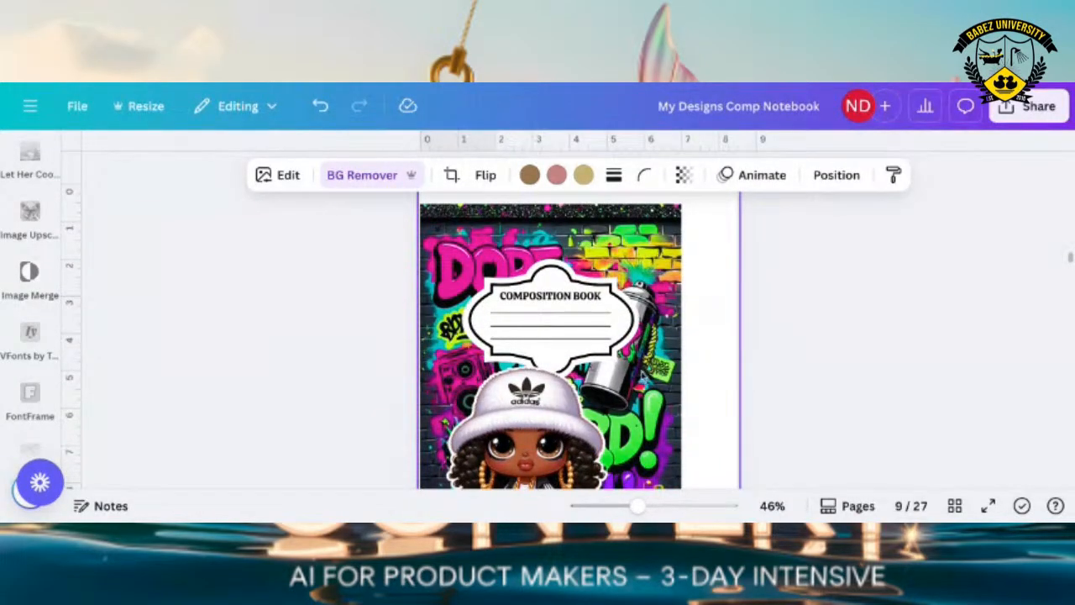
pyautogui.scroll(-5, 550, 336)
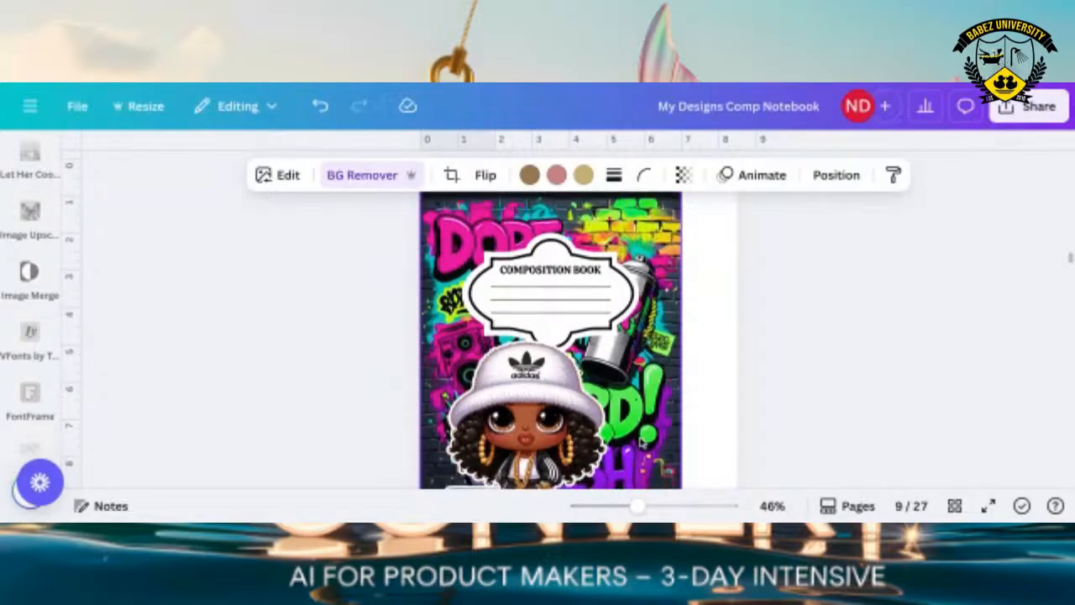
pyautogui.scroll(-6, 550, 336)
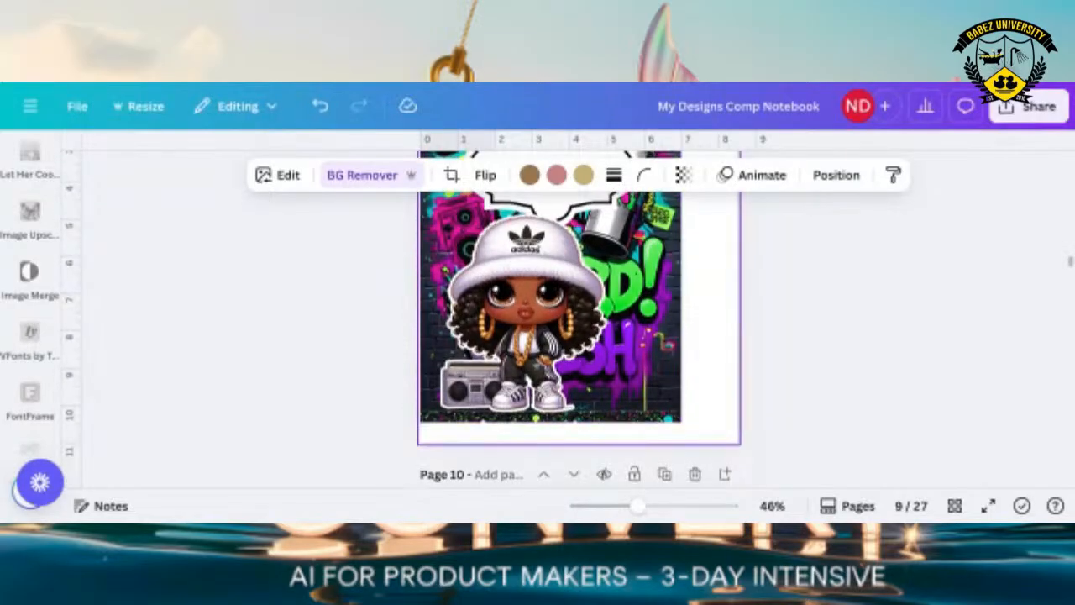
# Examine the dark brick graffiti back cover on page 10, down to its QR code and Babe Society logo.
pyautogui.scroll(-3, 579, 336)
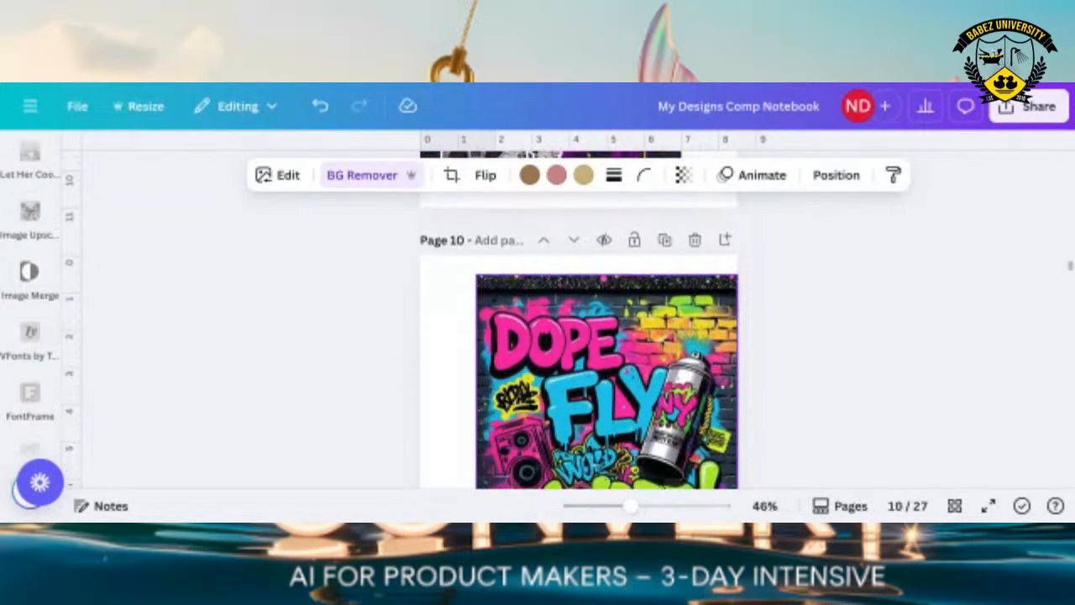
pyautogui.scroll(-2, 579, 336)
pyautogui.scroll(-2, 605, 336)
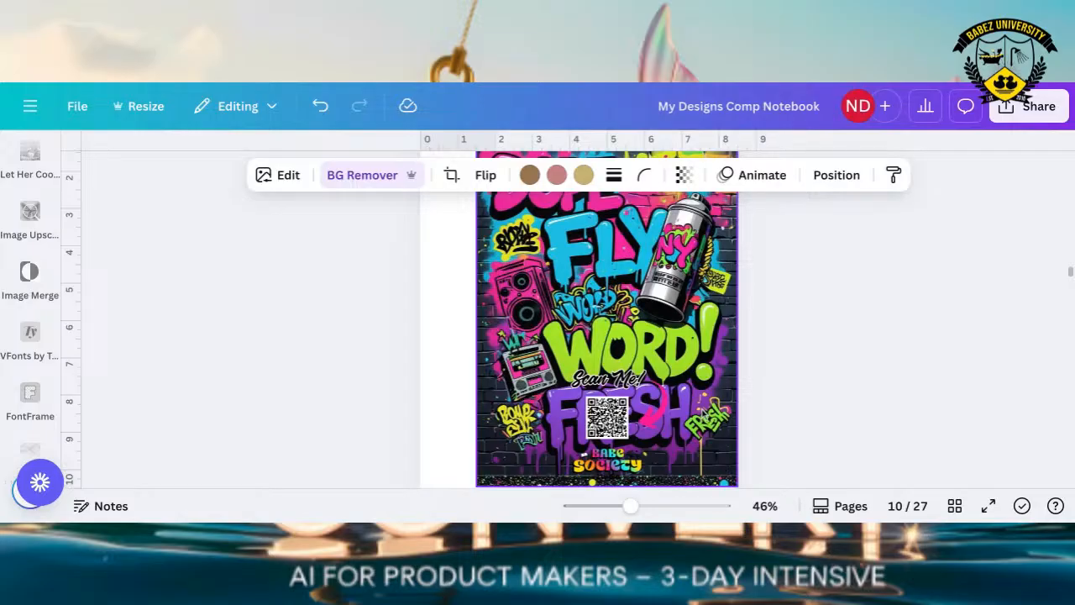
pyautogui.scroll(-2, 607, 320)
pyautogui.scroll(-3, 607, 319)
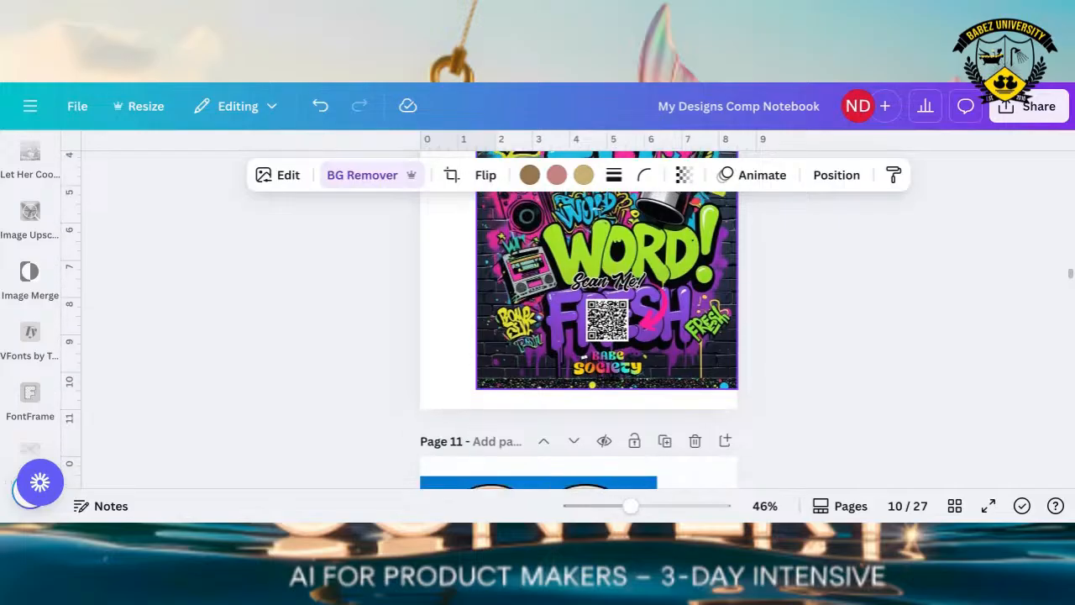
# Examine the ice cream cone cover on page 11, including its flavor scoops, writing lines, Mister Softee truck and braided character.
pyautogui.scroll(-3, 579, 319)
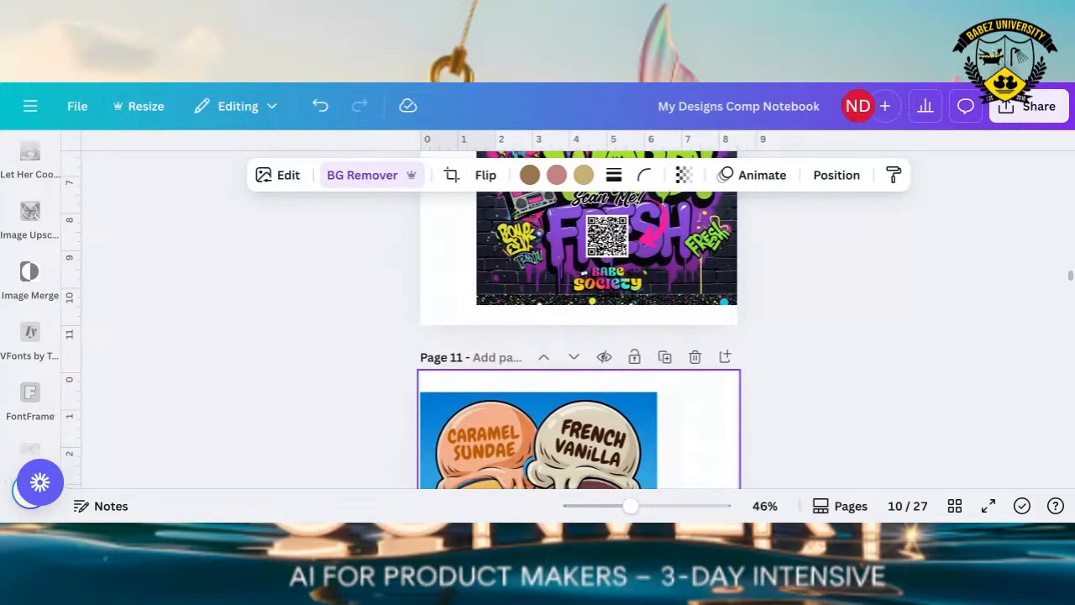
pyautogui.scroll(-3, 579, 336)
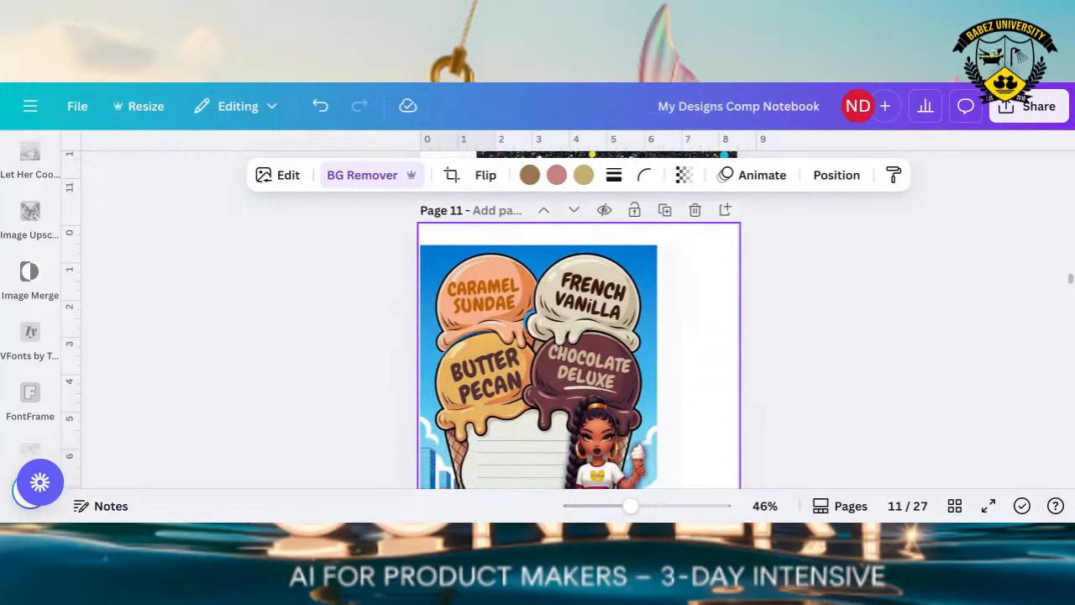
pyautogui.scroll(-1, 538, 340)
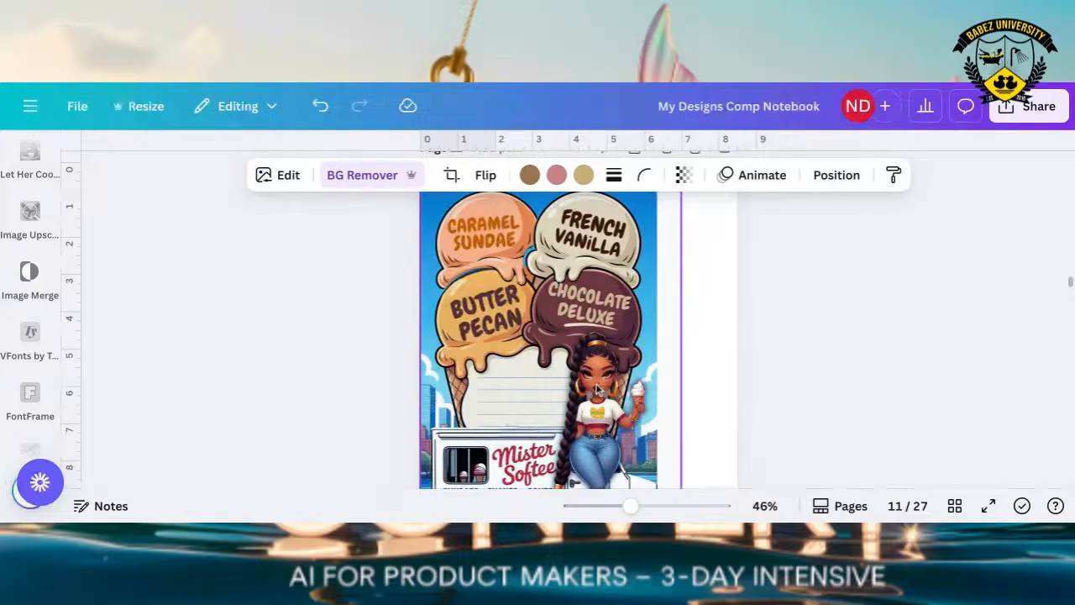
pyautogui.scroll(-1, 598, 388)
pyautogui.scroll(2, 598, 388)
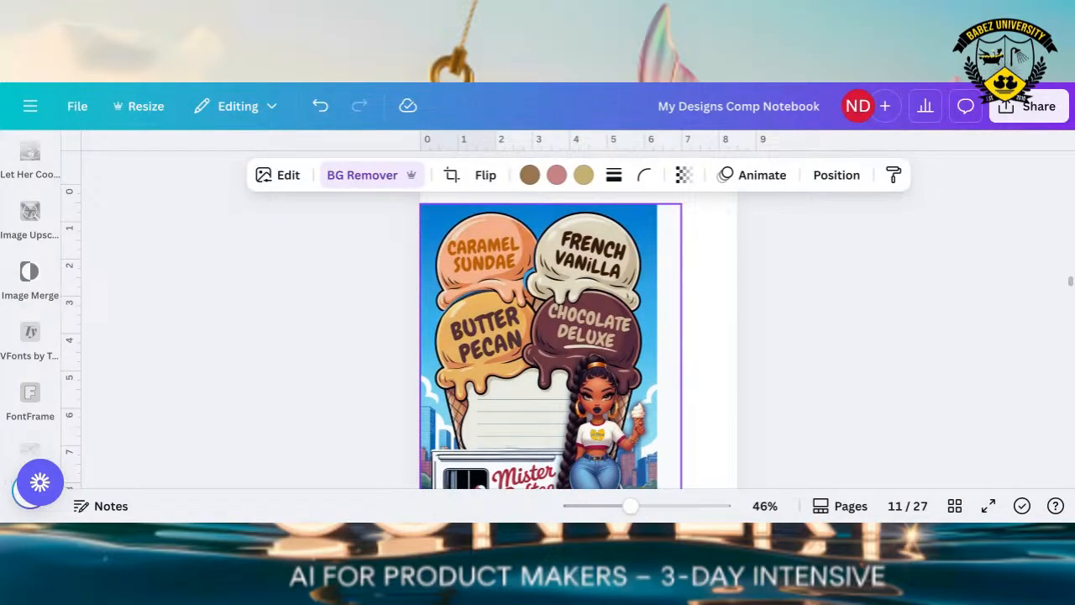
pyautogui.scroll(-2, 598, 388)
pyautogui.scroll(-1, 601, 368)
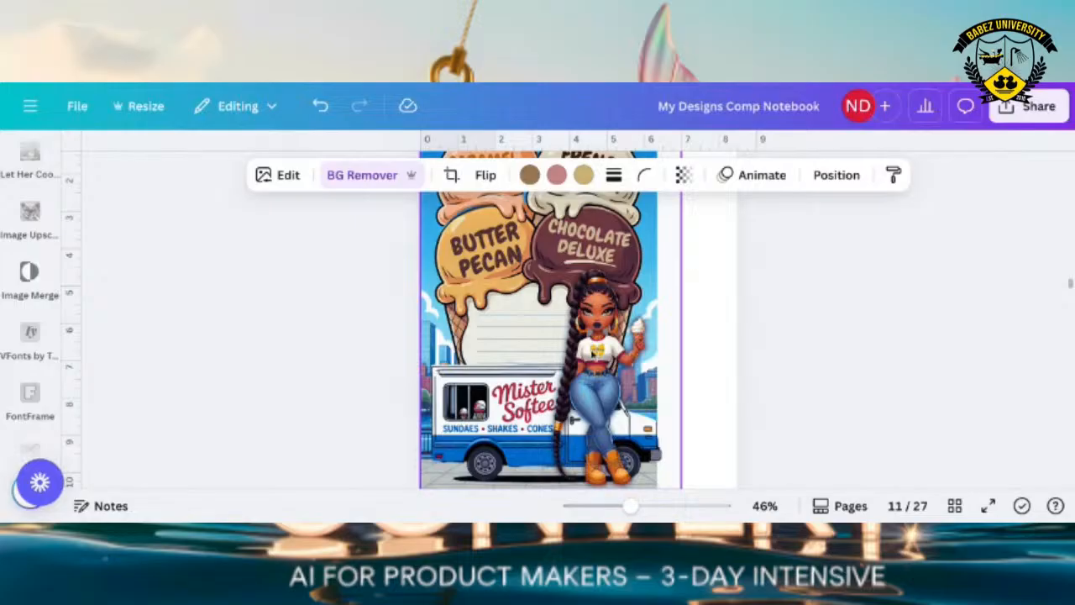
# Inspect the braided character's shirt logo at 208% zoom, and return to the page 11 cover at 52%.
pyautogui.moveTo(629, 508); pyautogui.dragTo(688, 507)
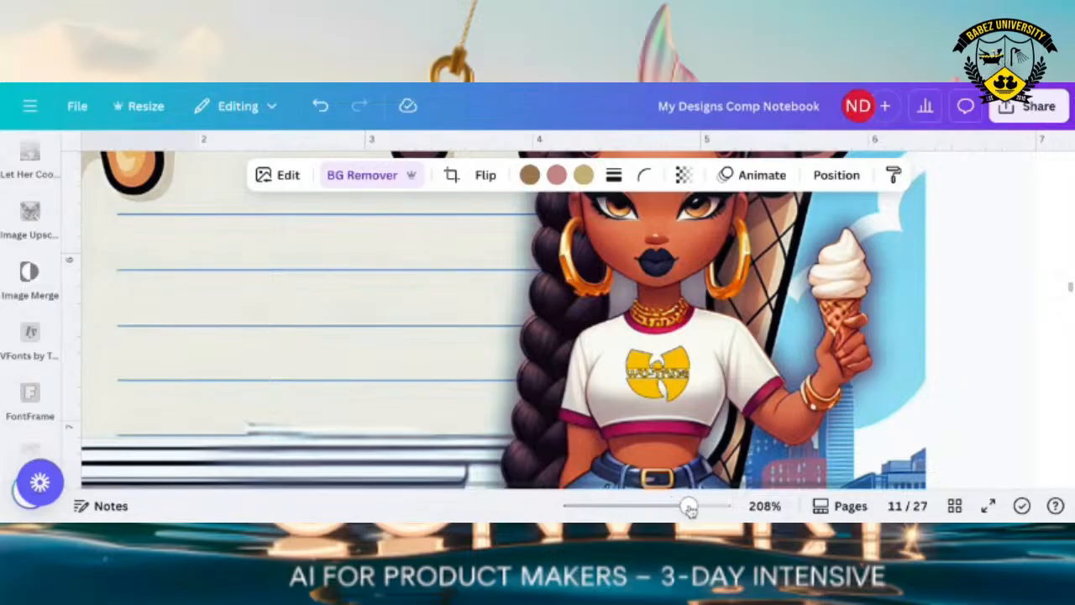
pyautogui.moveTo(688, 506); pyautogui.dragTo(634, 506)
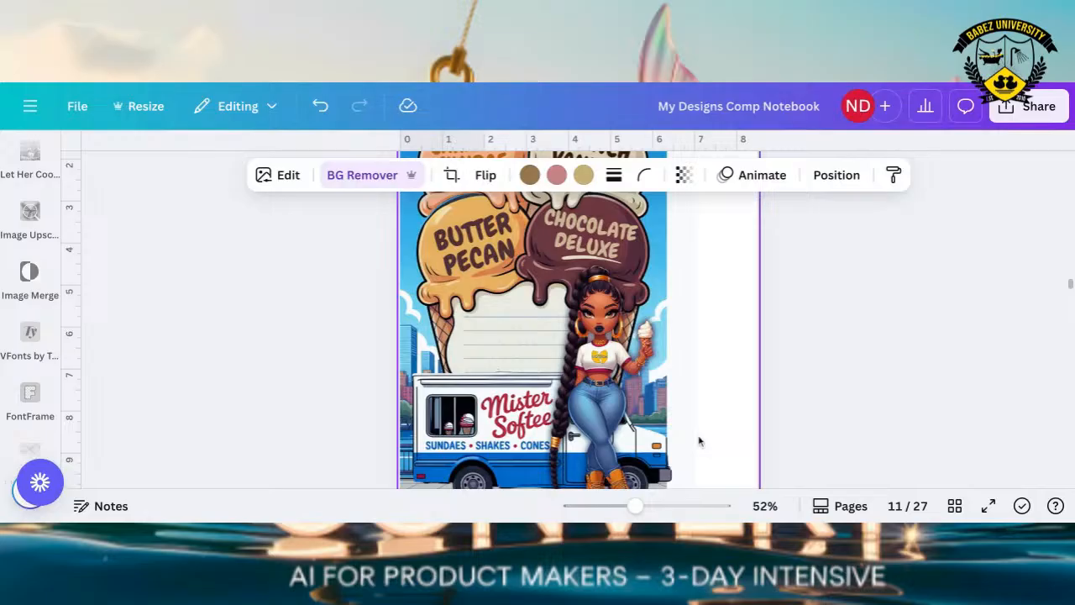
pyautogui.scroll(-2, 798, 421)
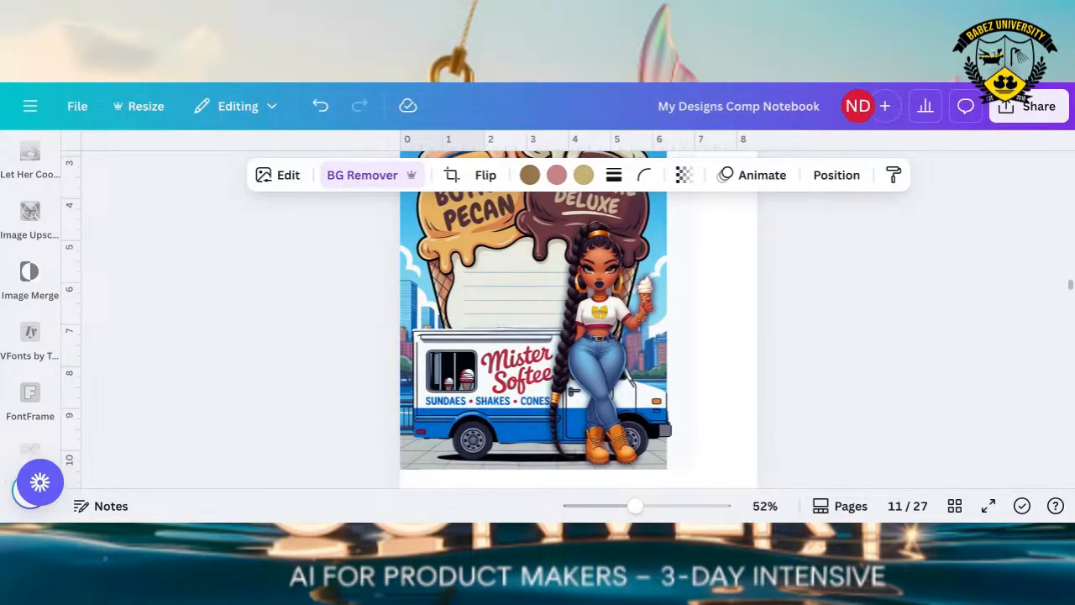
# Browse past the page 12 back cover and examine the graffiti train composition book cover on page 13 down to its FRESH lettering.
pyautogui.scroll(-5, 578, 339)
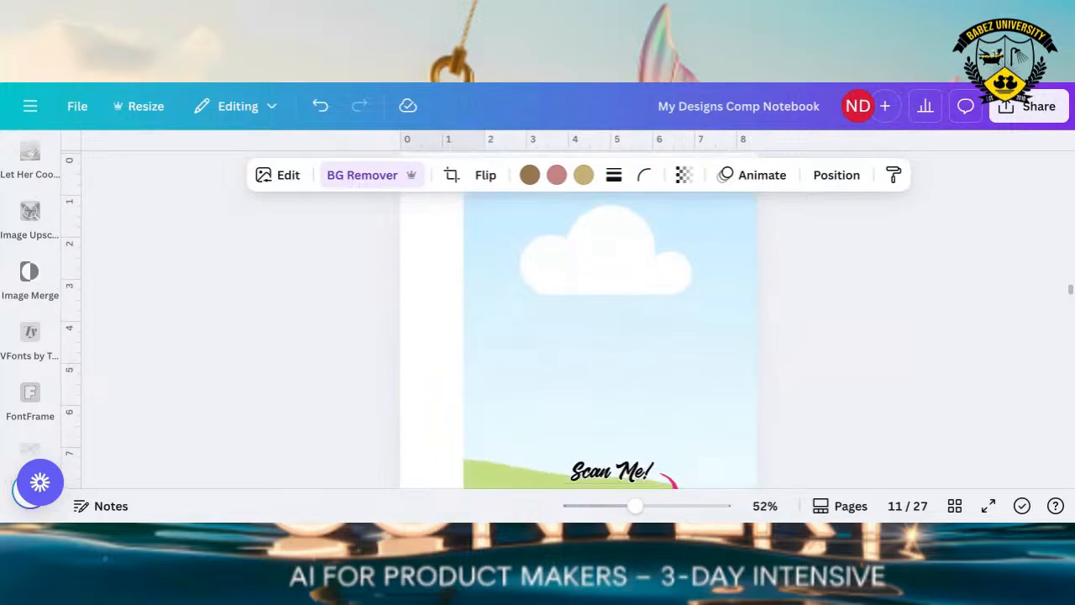
pyautogui.scroll(-8, 577, 339)
pyautogui.scroll(-4, 578, 340)
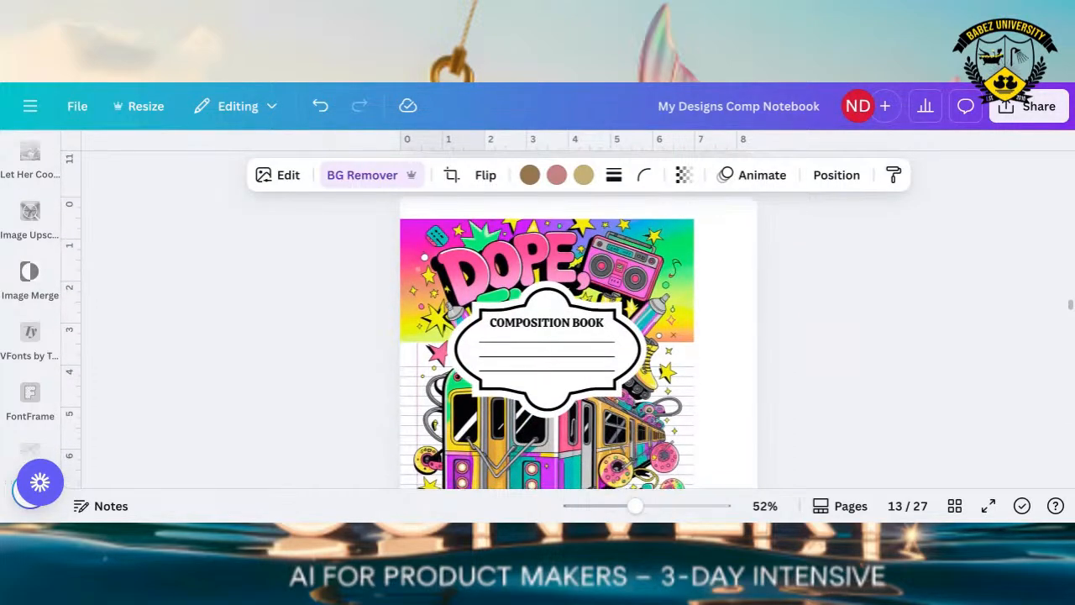
pyautogui.scroll(-1, 578, 339)
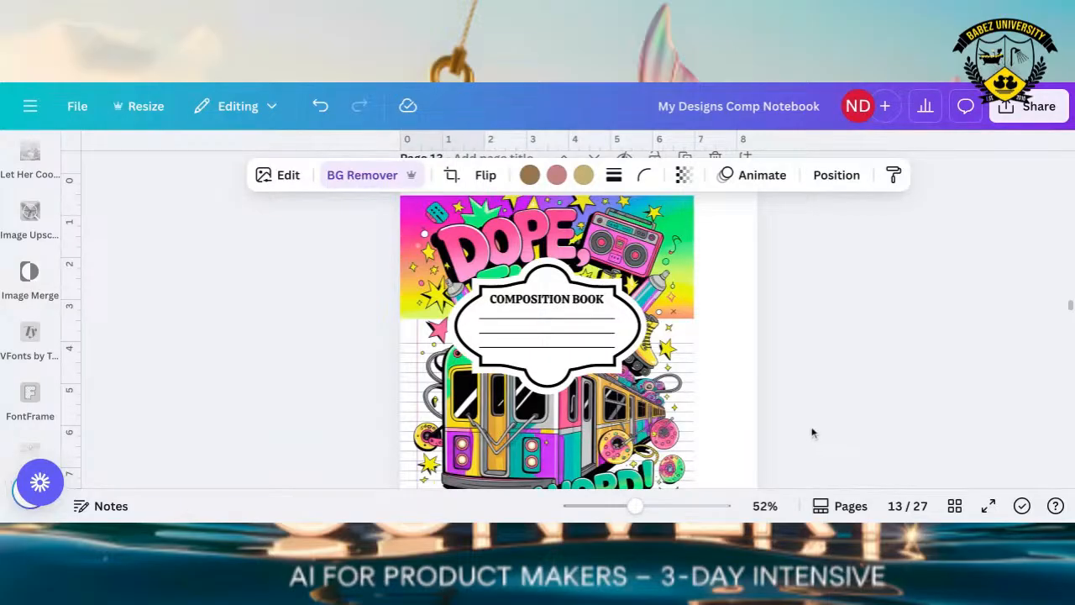
pyautogui.scroll(-2, 802, 433)
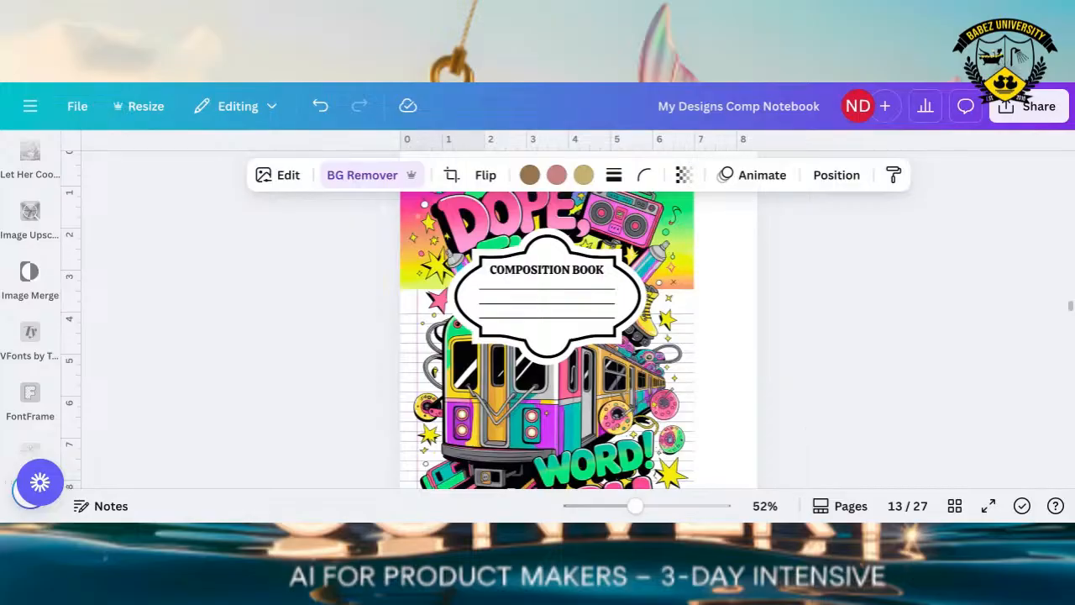
pyautogui.scroll(-1, 378, 323)
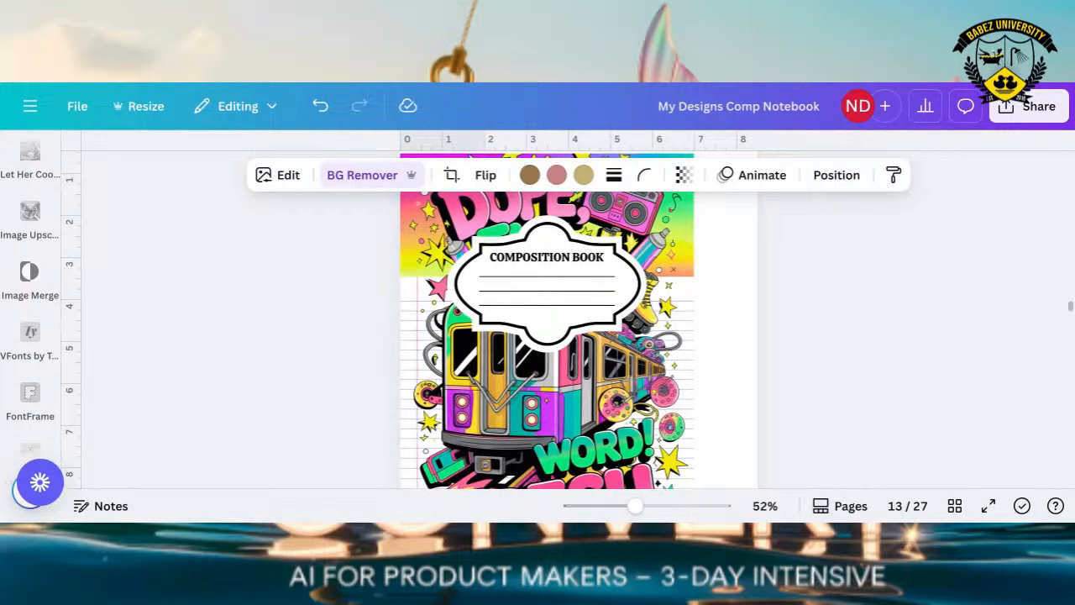
pyautogui.scroll(-4, 546, 319)
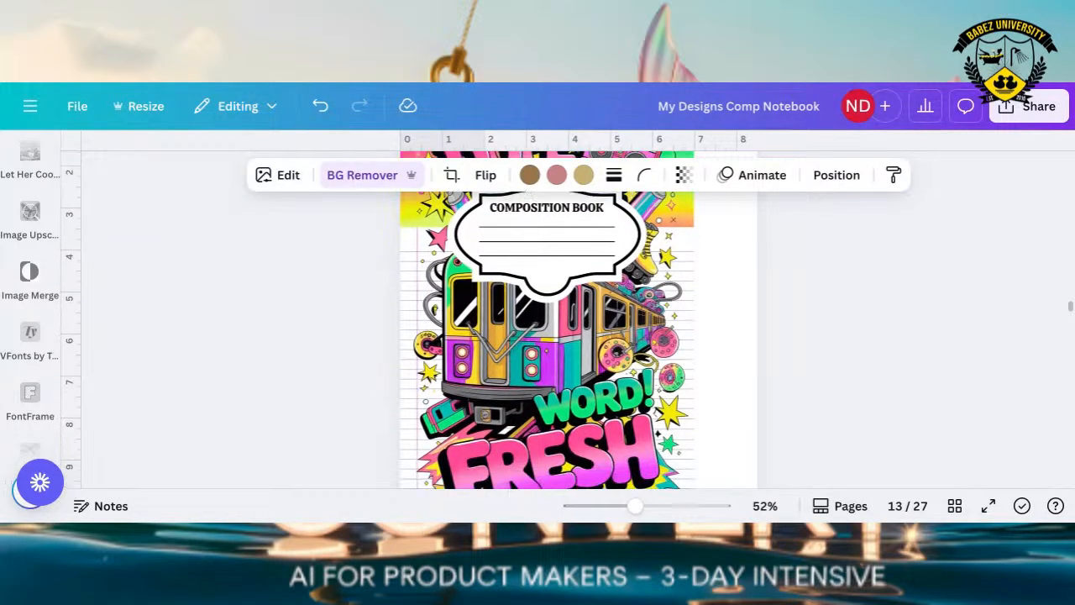
pyautogui.scroll(-2, 546, 320)
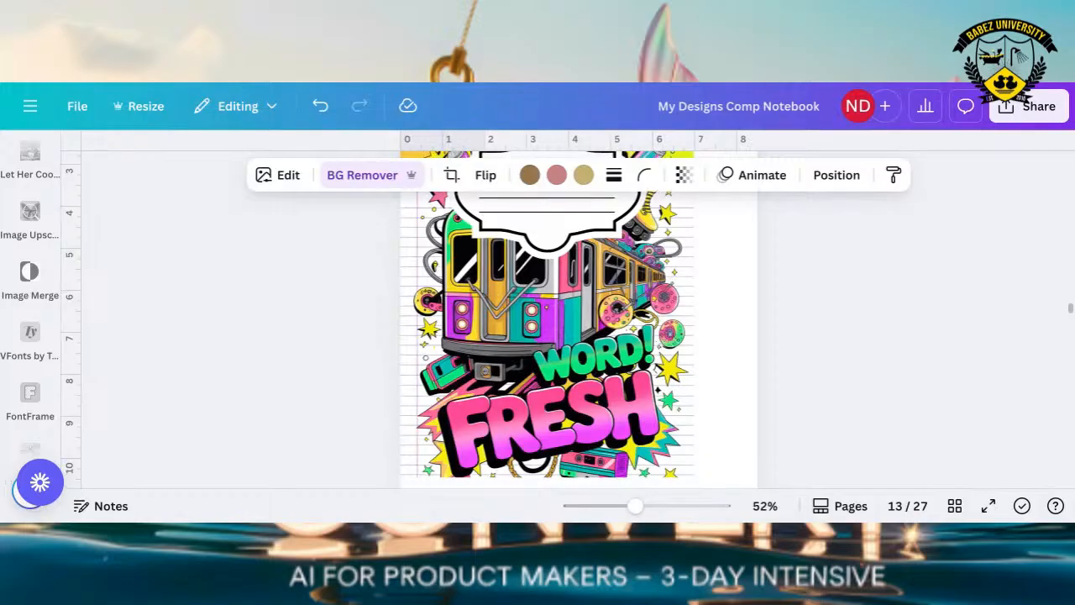
pyautogui.scroll(1, 546, 319)
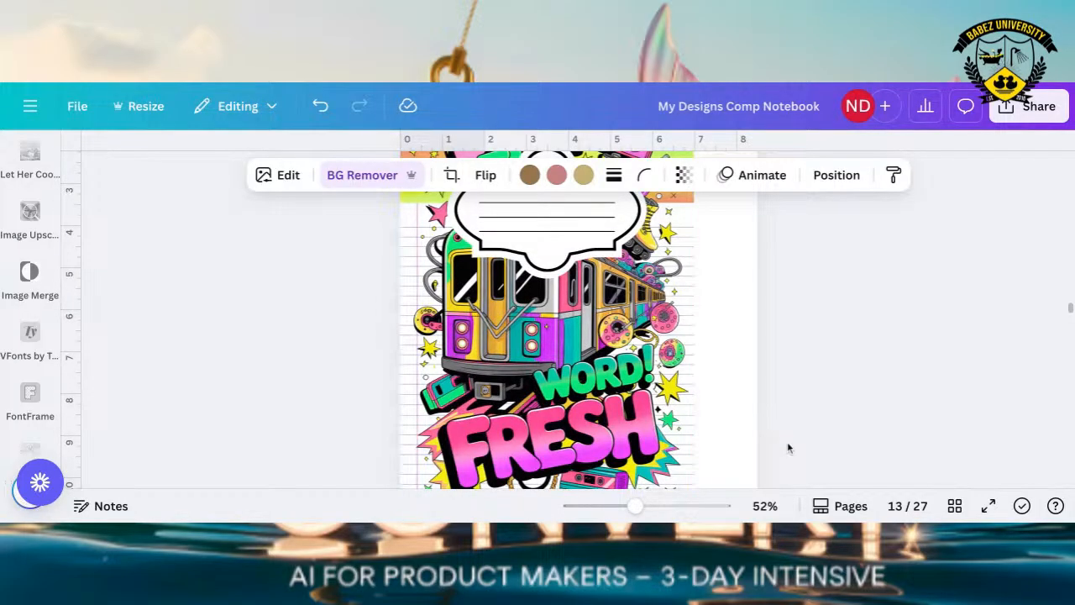
# Examine the graffiti train back cover on page 14, down to its QR code and Babe Society logo.
pyautogui.scroll(8, 788, 447)
pyautogui.scroll(-4, 788, 447)
pyautogui.scroll(-8, 788, 447)
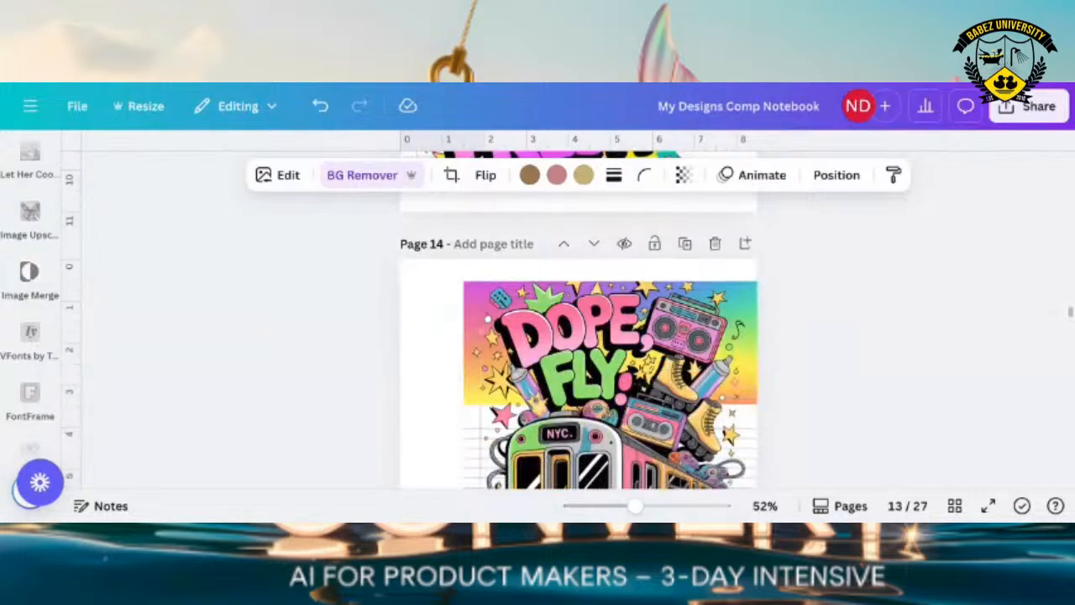
pyautogui.scroll(-5, 611, 339)
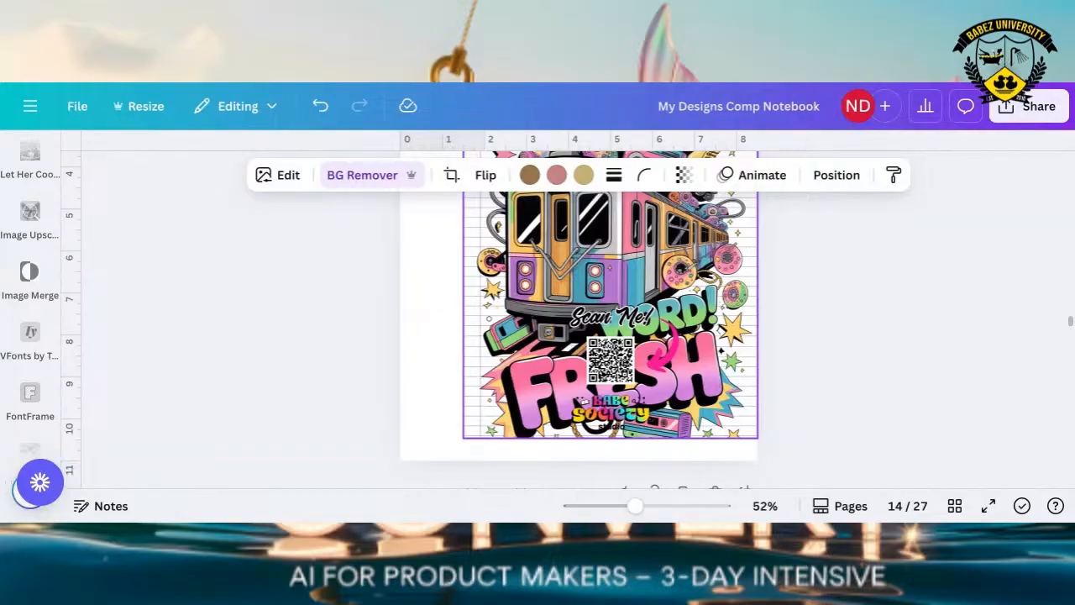
pyautogui.scroll(-3, 579, 319)
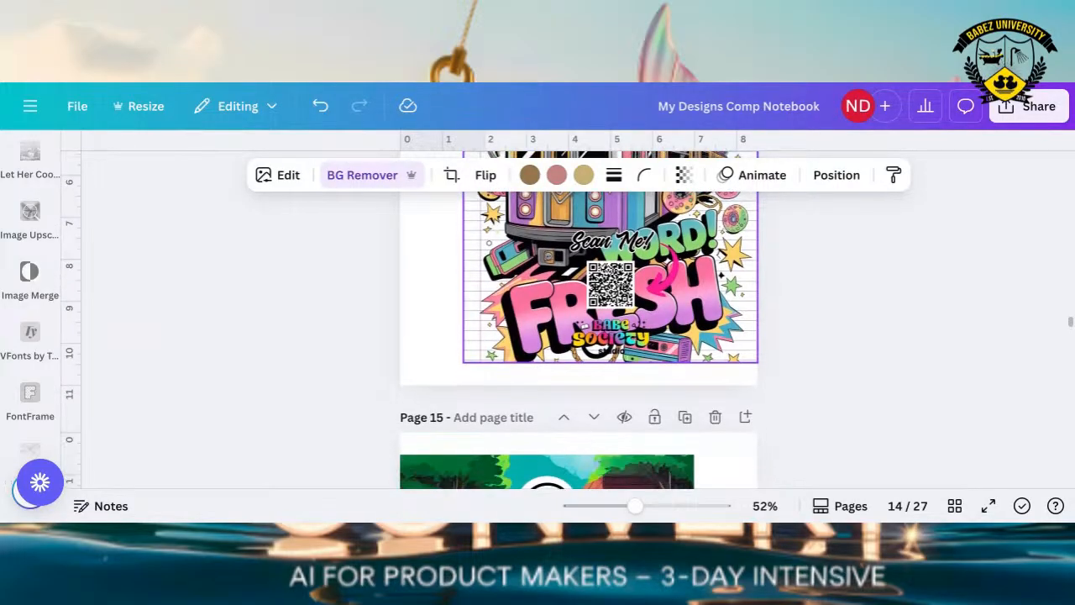
# Examine the Around the Way Girl composition book cover on page 15, including its title label, graffiti lettering and seated character.
pyautogui.scroll(-7, 579, 320)
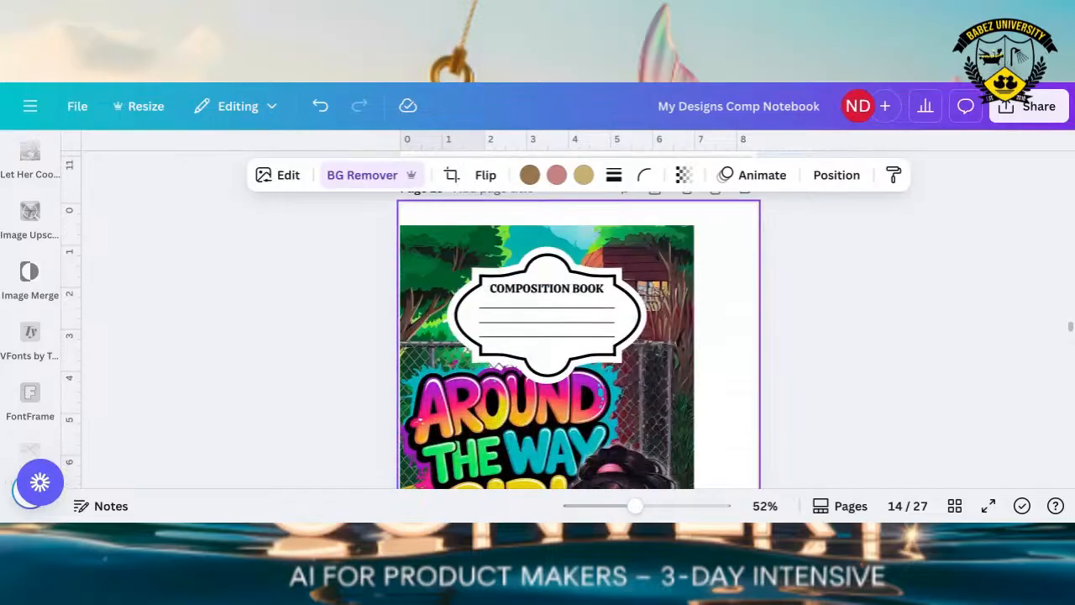
pyautogui.scroll(-2, 546, 336)
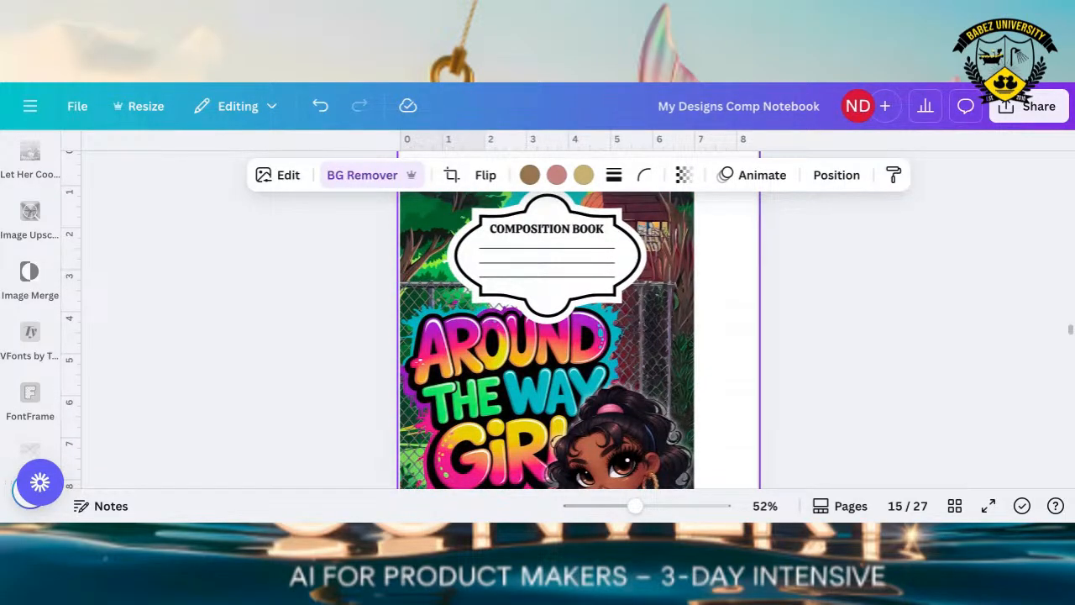
pyautogui.scroll(1, 546, 336)
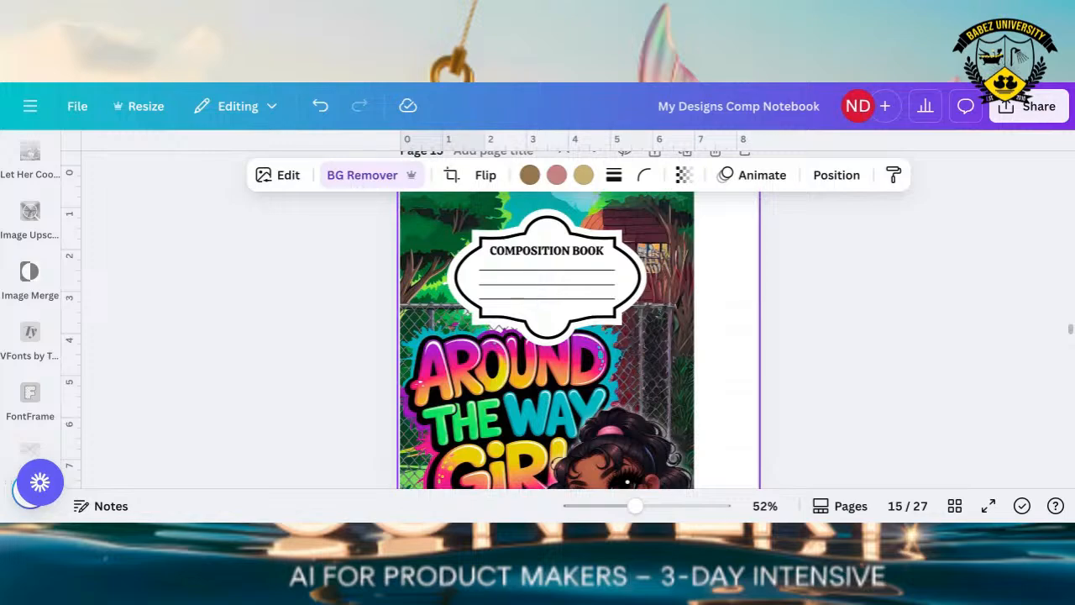
pyautogui.scroll(1, 546, 336)
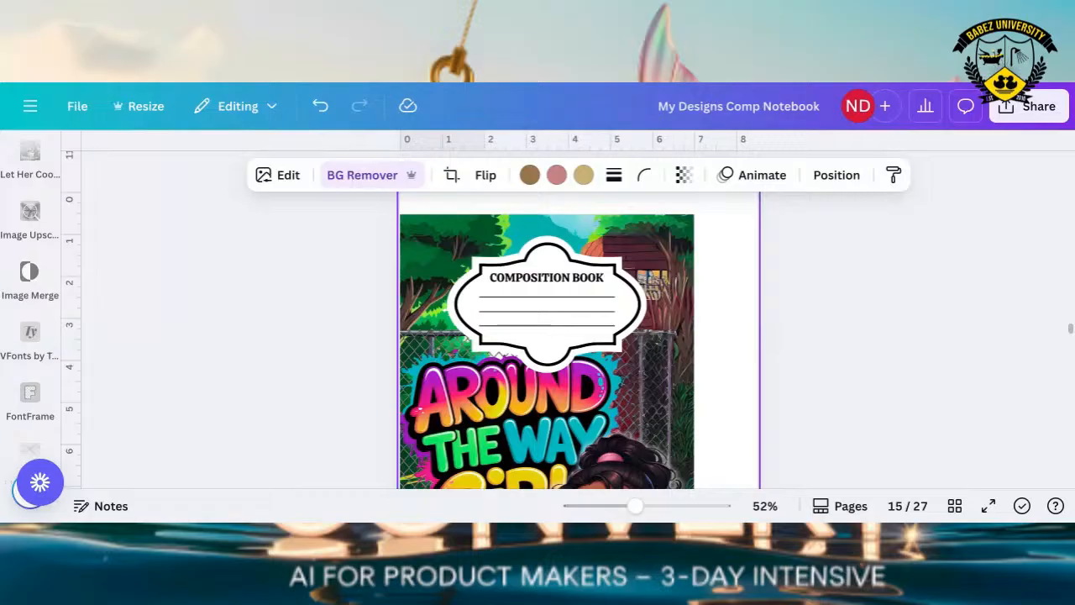
pyautogui.scroll(-2, 731, 324)
pyautogui.scroll(-2, 730, 324)
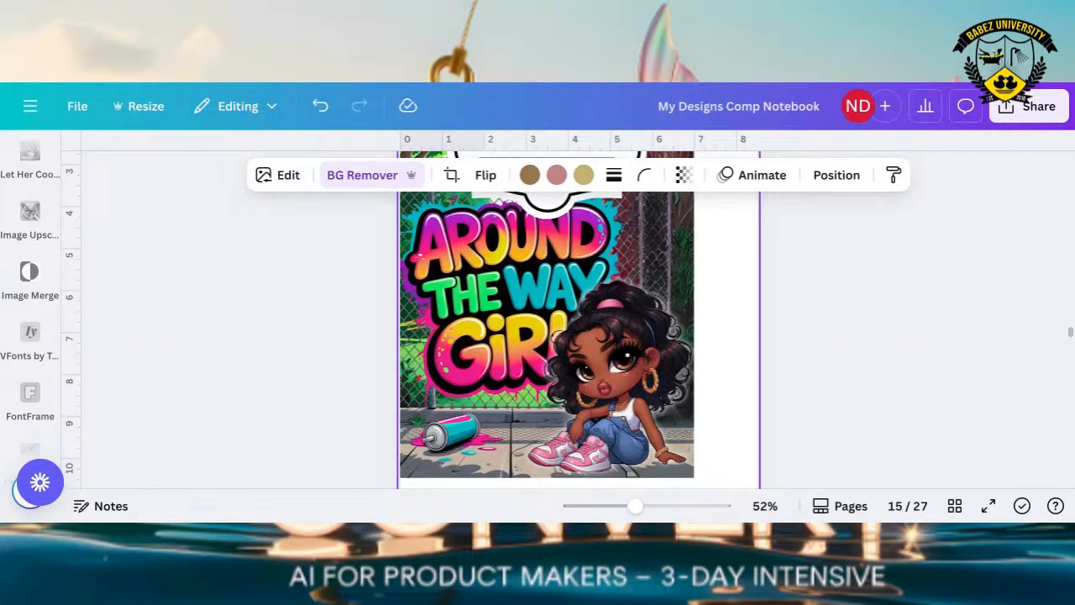
pyautogui.scroll(1, 588, 370)
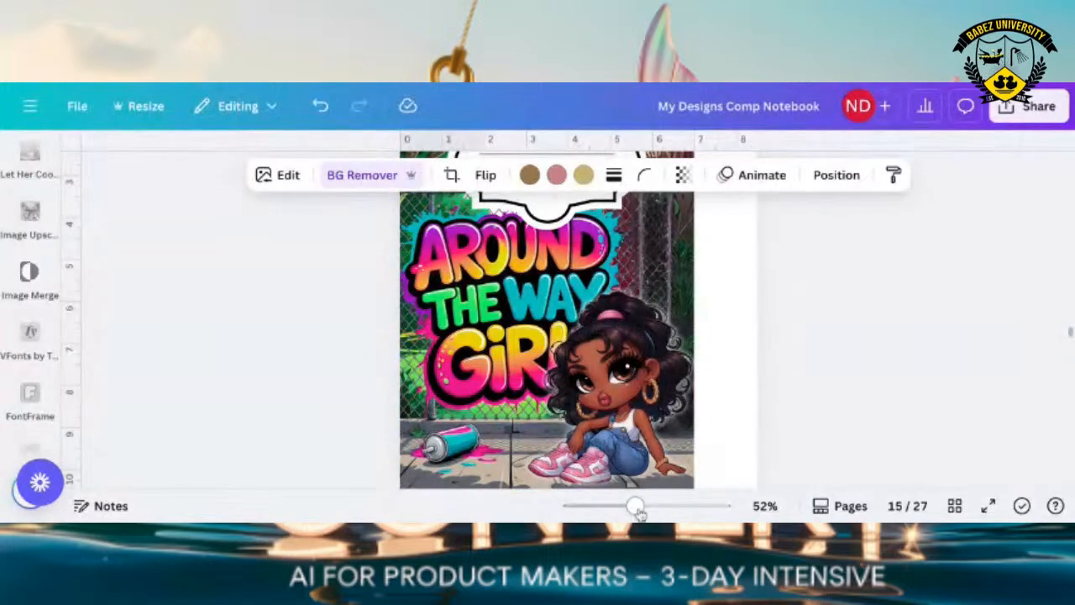
# Inspect the page 15 cover's seated character and spray can at 81% zoom.
pyautogui.moveTo(636, 506); pyautogui.dragTo(653, 507)
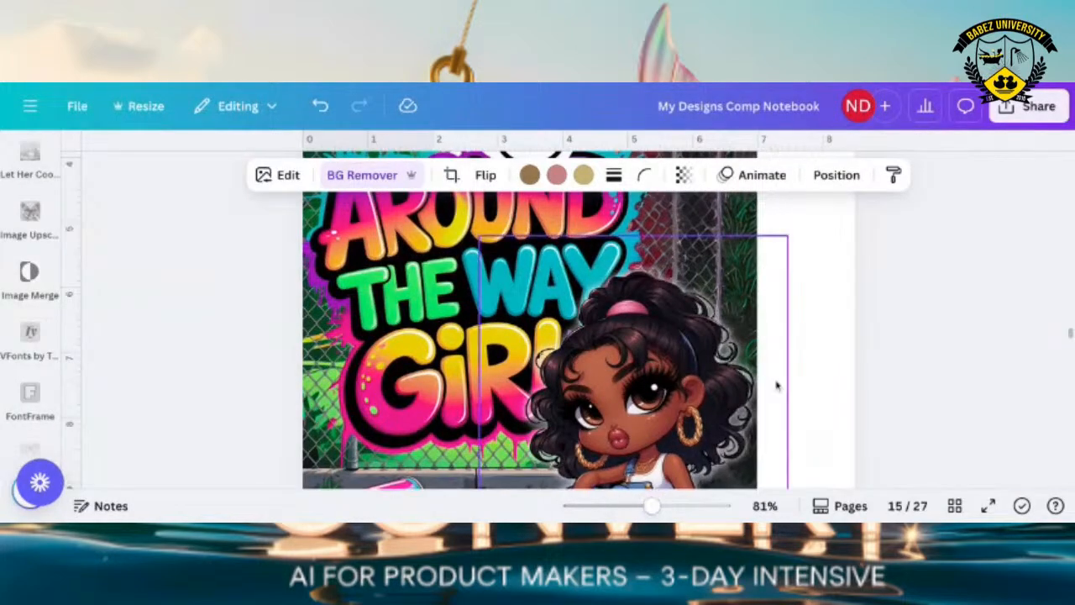
pyautogui.scroll(-3, 776, 385)
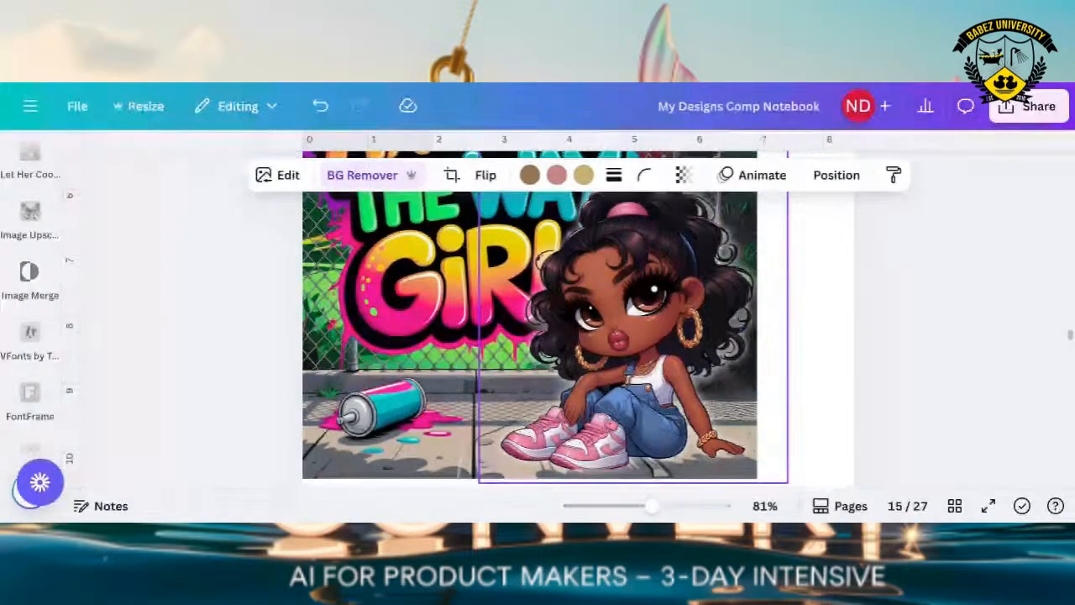
pyautogui.scroll(-8, 578, 336)
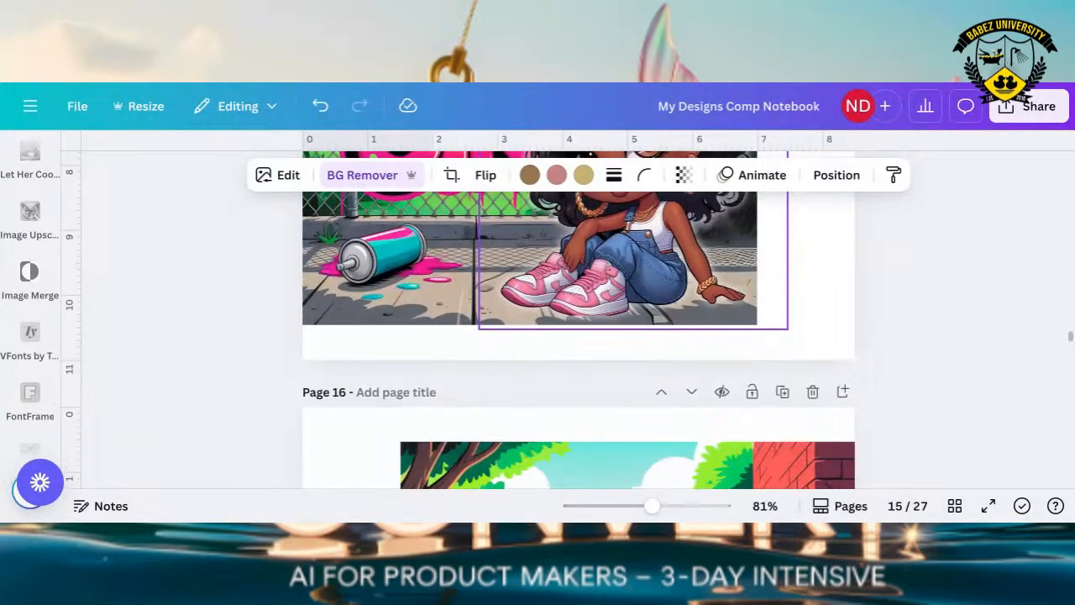
# Review the Around the Way Girl back cover on page 16, returning the zoom to 52%.
pyautogui.scroll(-10, 578, 336)
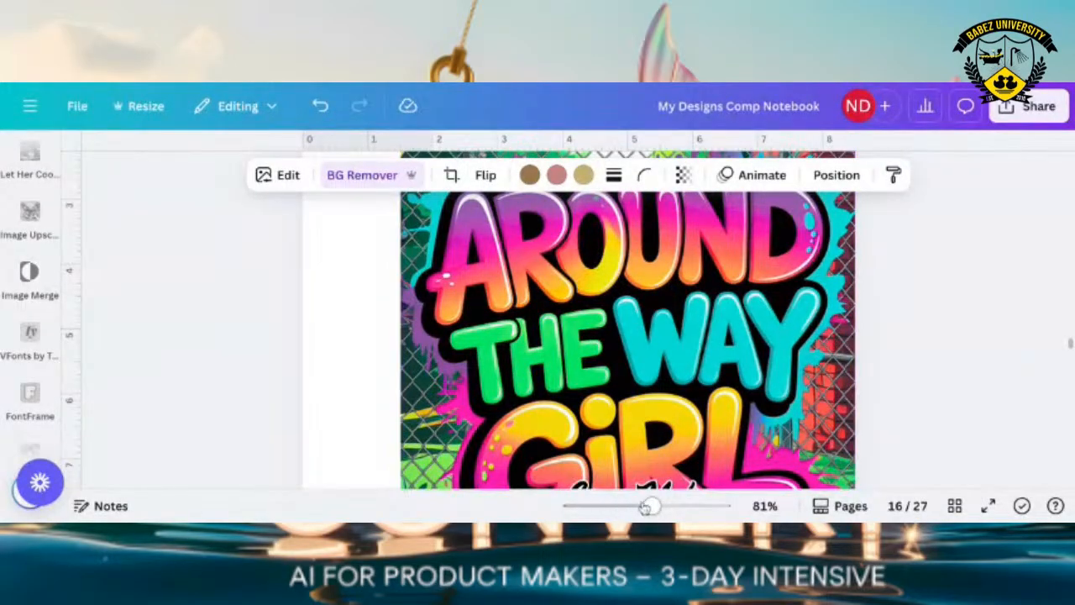
pyautogui.moveTo(653, 507); pyautogui.dragTo(632, 508)
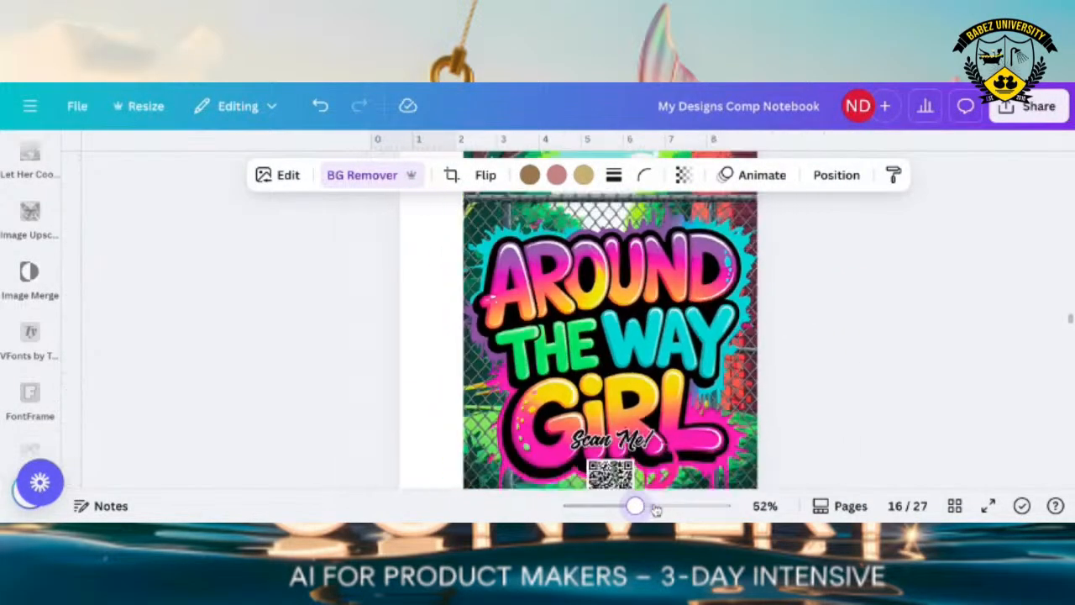
pyautogui.scroll(-5, 859, 383)
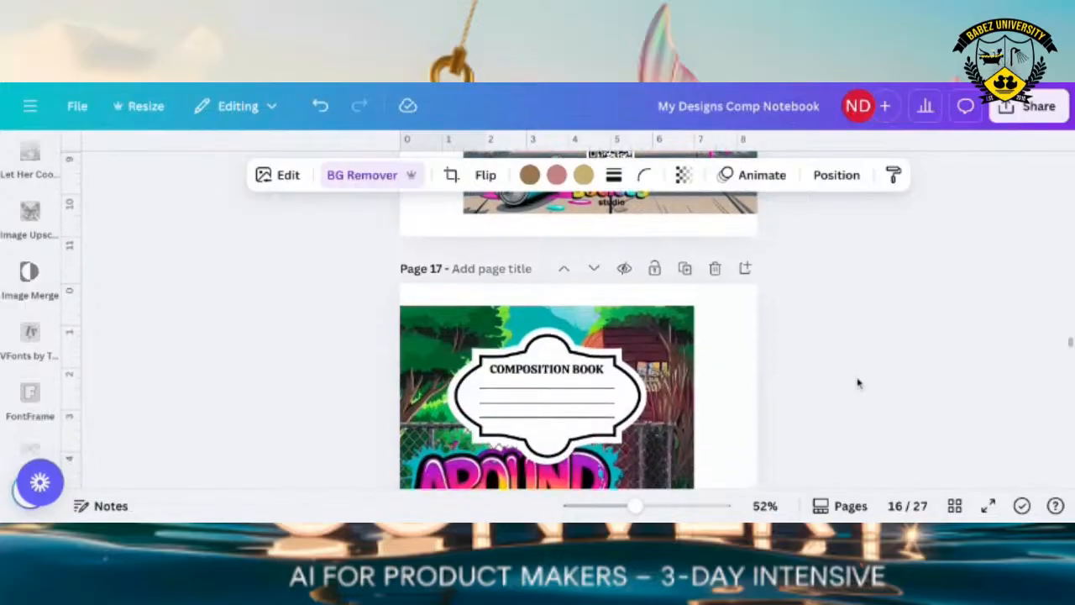
# Examine the alternate Around the Way Girl cover on page 17, inspecting its seated character in pink boots at 78% zoom.
pyautogui.scroll(-3, 546, 336)
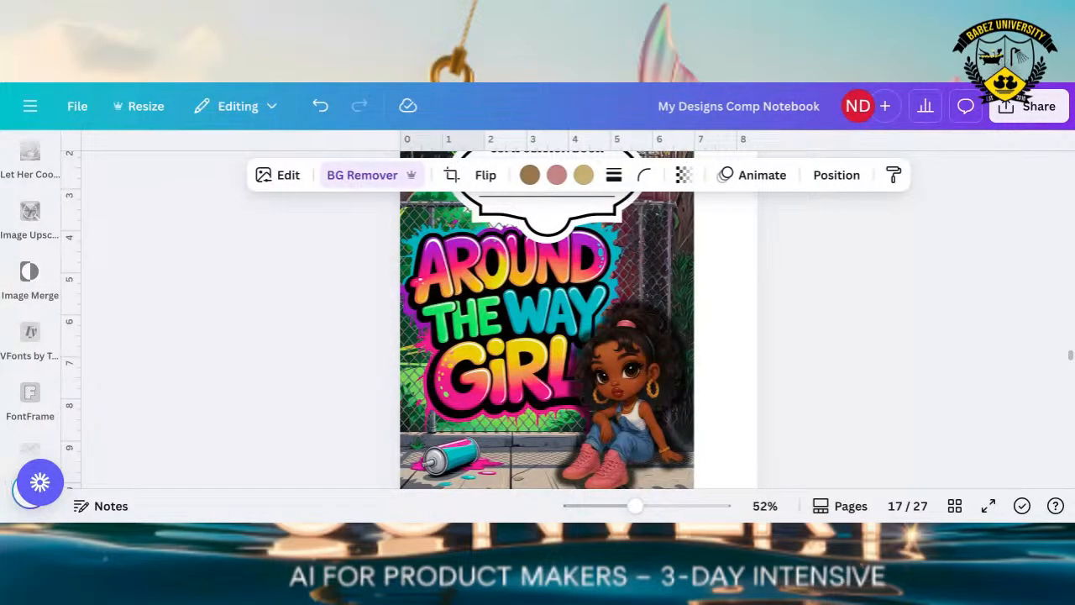
pyautogui.scroll(-2, 875, 375)
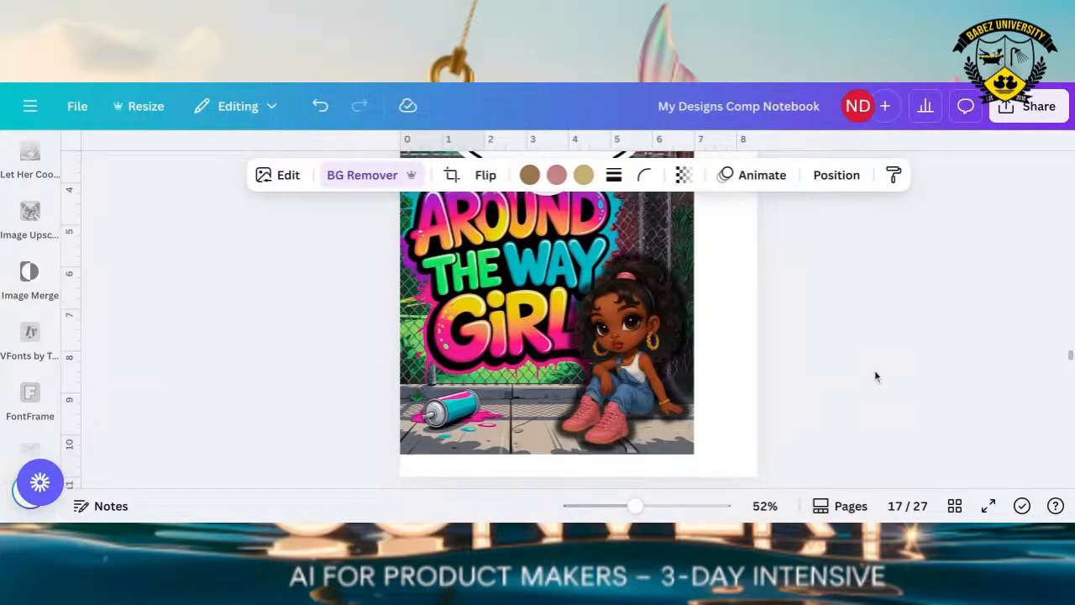
pyautogui.scroll(2, 670, 357)
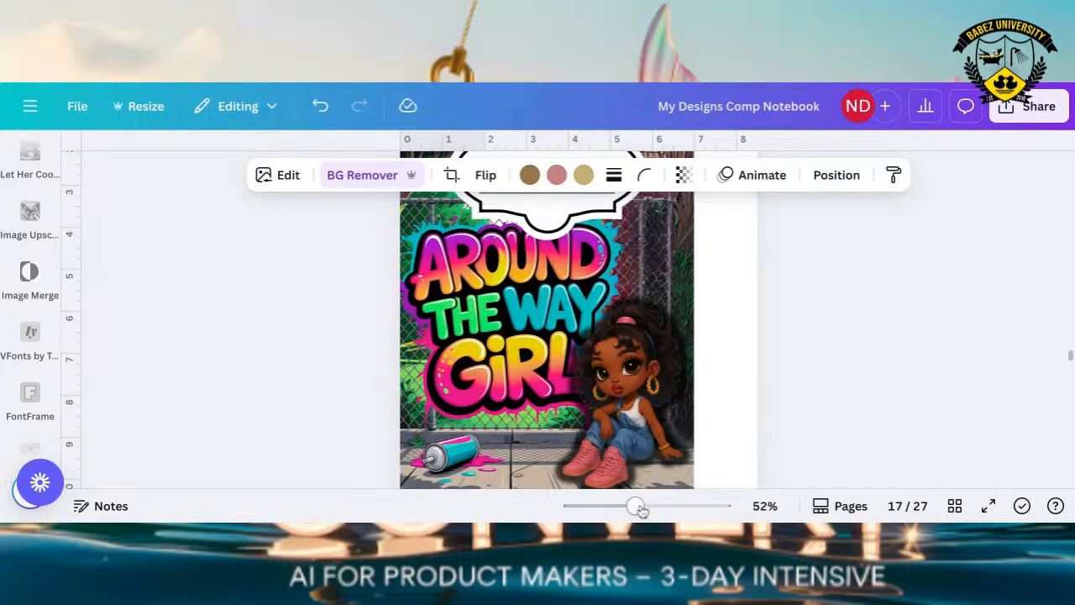
pyautogui.moveTo(636, 507); pyautogui.dragTo(651, 507)
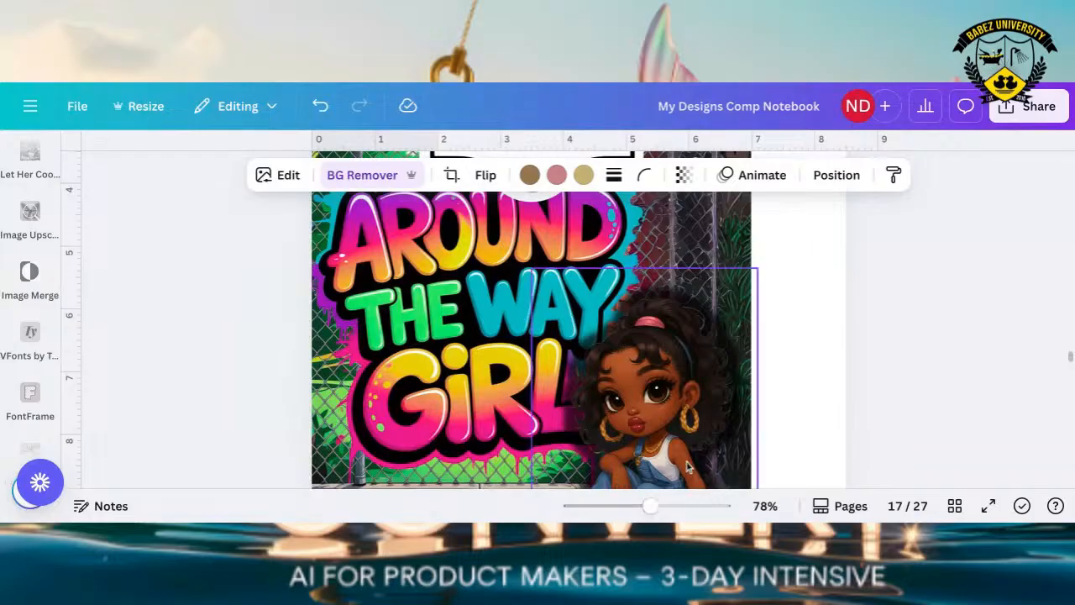
pyautogui.scroll(-2, 748, 388)
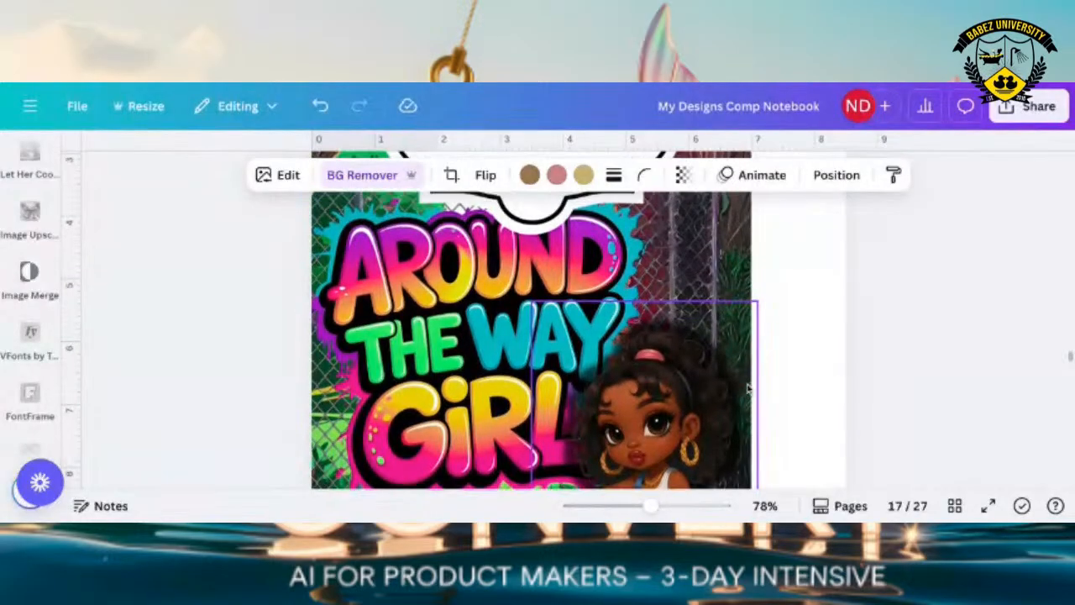
pyautogui.scroll(-3, 531, 336)
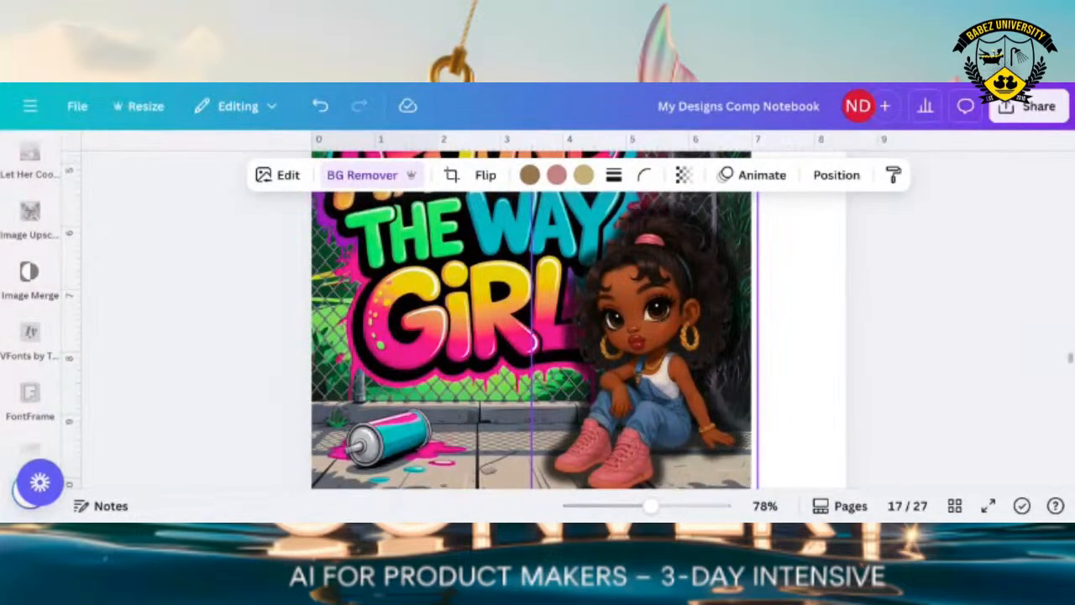
# Compare the seated character on the page 15 cover with the version on the page 17 cover.
pyautogui.scroll(5, 531, 336)
pyautogui.scroll(10, 531, 336)
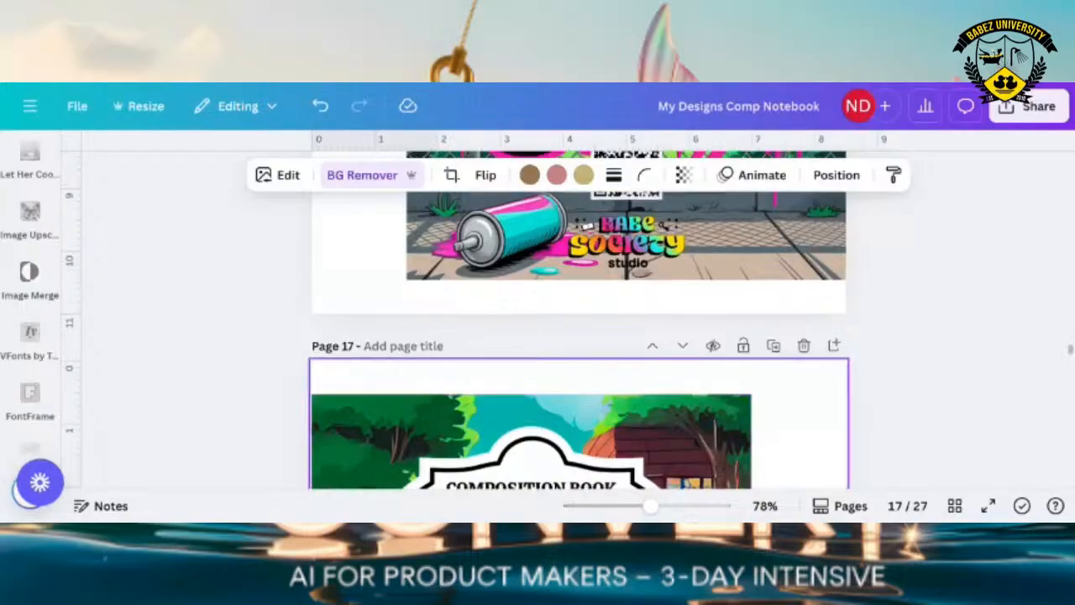
pyautogui.scroll(5, 531, 336)
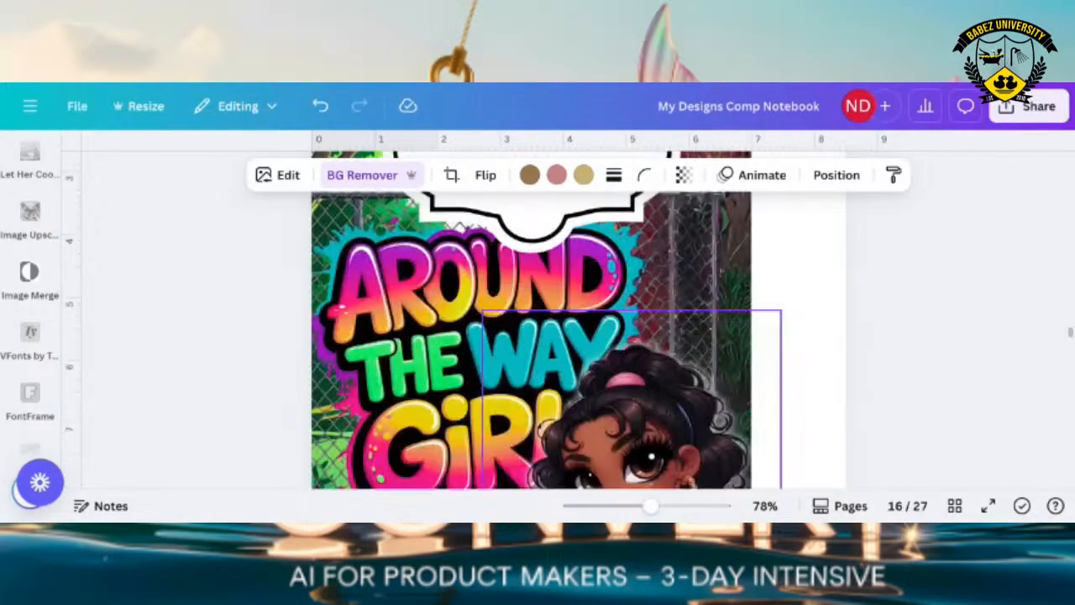
pyautogui.scroll(-2, 530, 336)
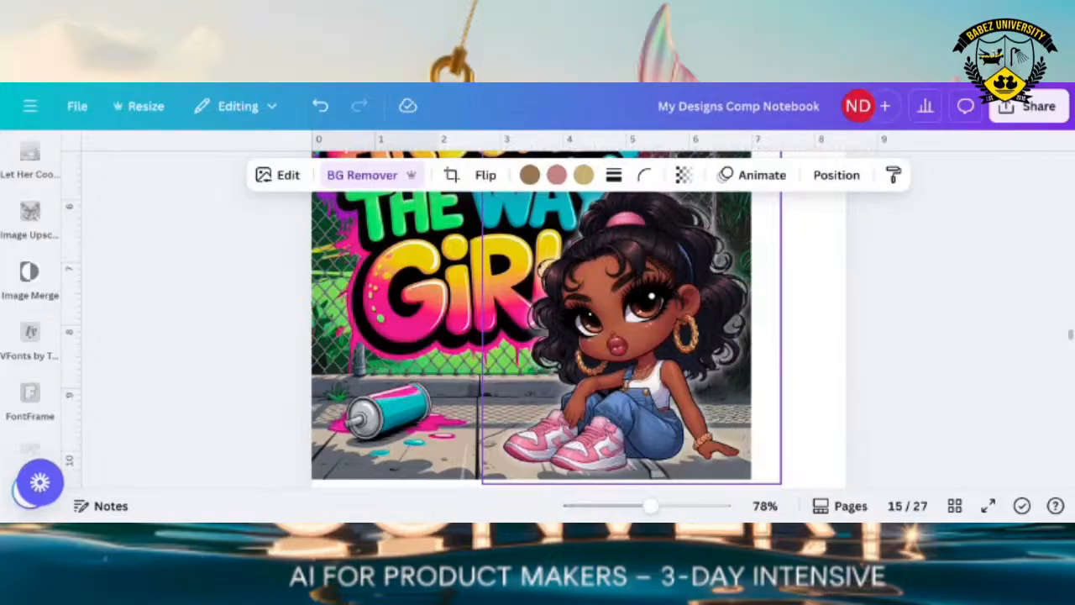
pyautogui.scroll(-10, 531, 336)
pyautogui.scroll(-4, 531, 336)
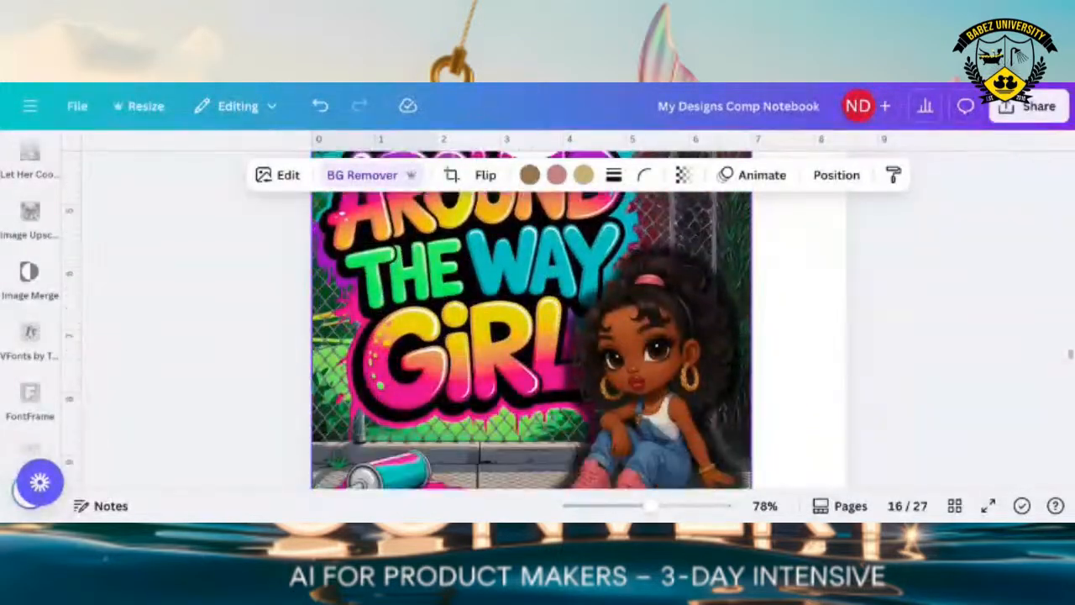
pyautogui.scroll(-3, 531, 336)
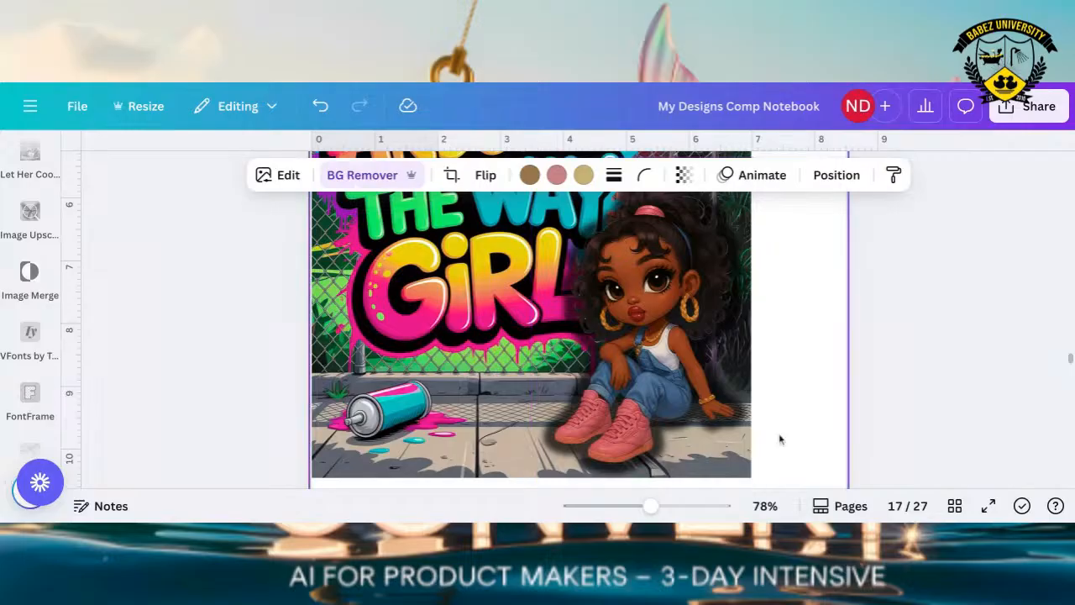
# Review the graffiti back cover on page 18, including its Scan Me QR code and Babe Society logo.
pyautogui.scroll(-5, 823, 445)
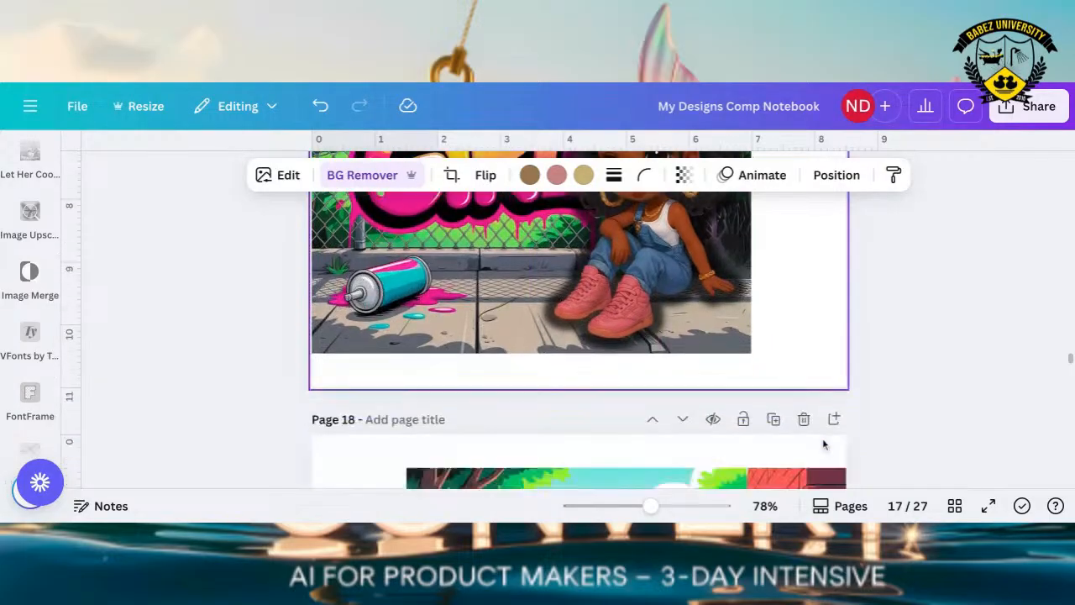
pyautogui.scroll(-5, 825, 445)
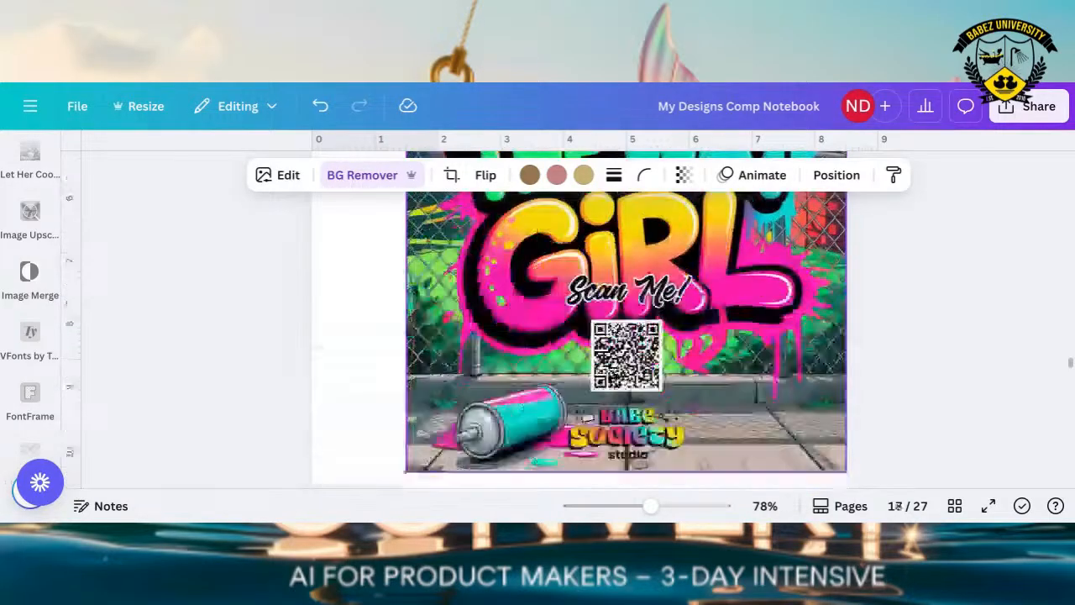
pyautogui.scroll(-3, 579, 336)
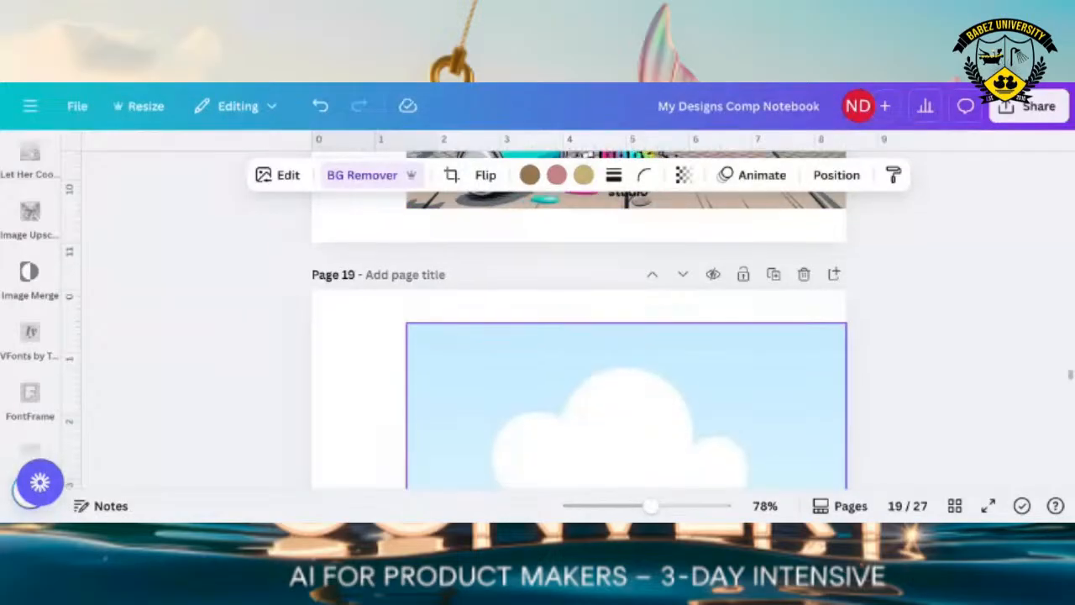
# Examine the cloud and green hills back cover on page 19, zooming out to 33% to see the whole page.
pyautogui.scroll(-5, 580, 336)
pyautogui.scroll(-2, 831, 437)
pyautogui.scroll(4, 832, 437)
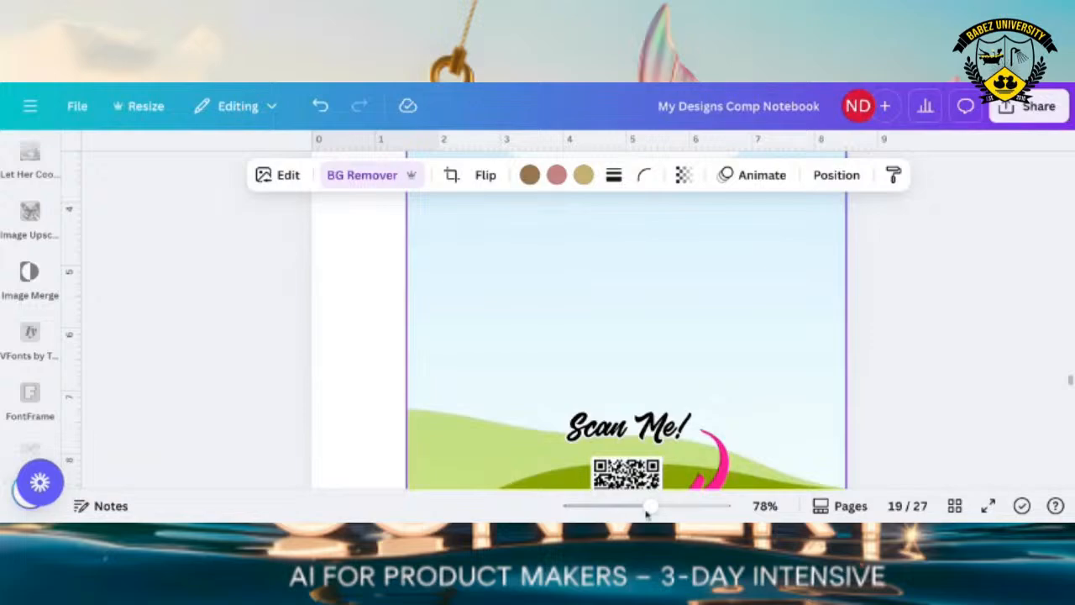
pyautogui.moveTo(652, 507); pyautogui.dragTo(617, 506)
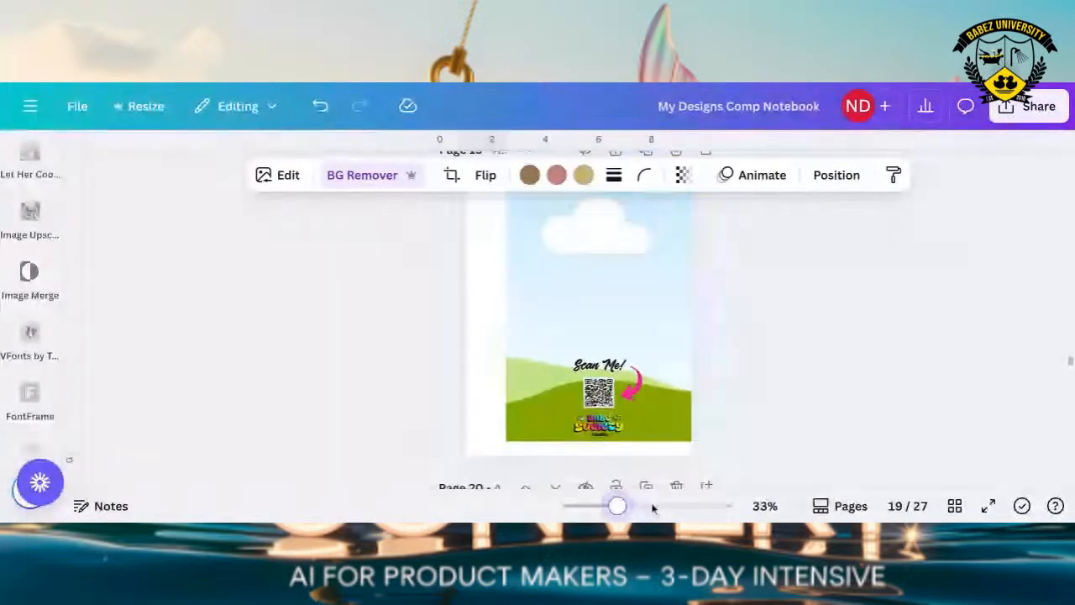
pyautogui.scroll(2, 760, 431)
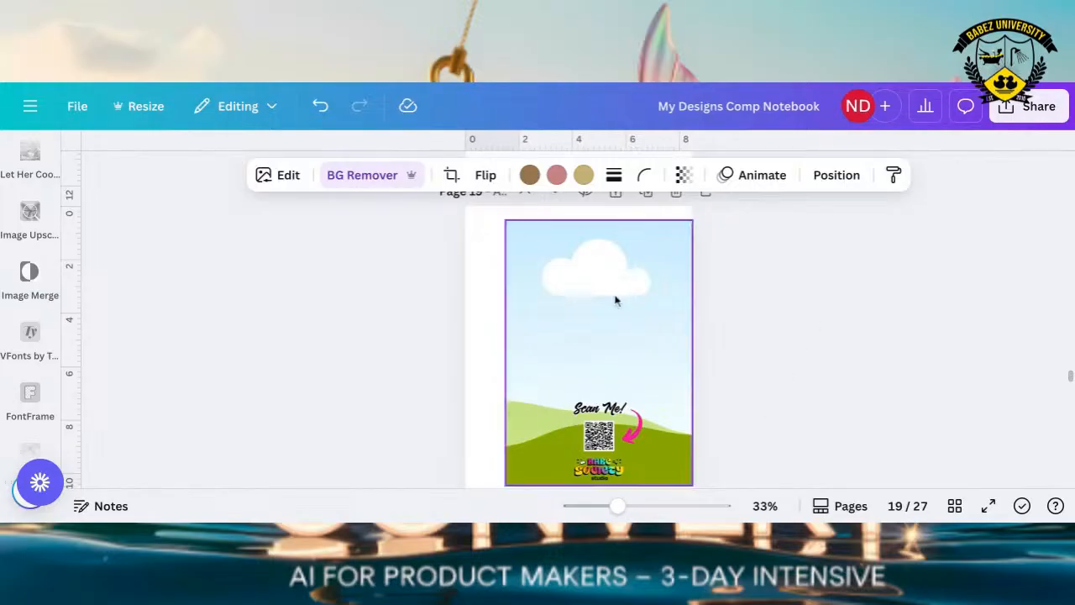
# Browse past the train covers on pages 20 and 21 to the leopard print composition book cover on page 22.
pyautogui.scroll(-4, 737, 391)
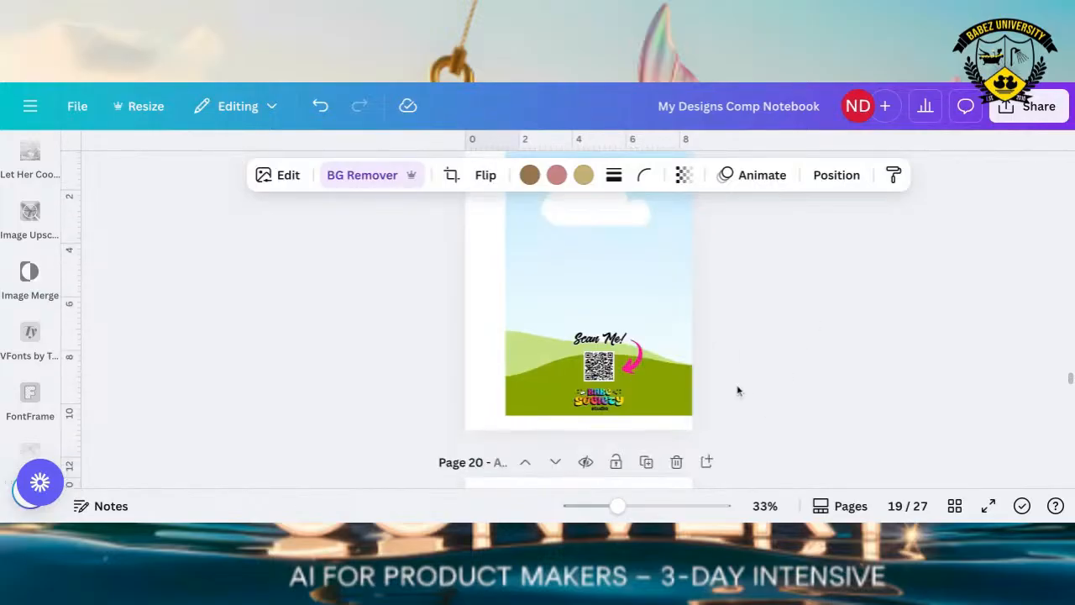
pyautogui.scroll(-10, 738, 391)
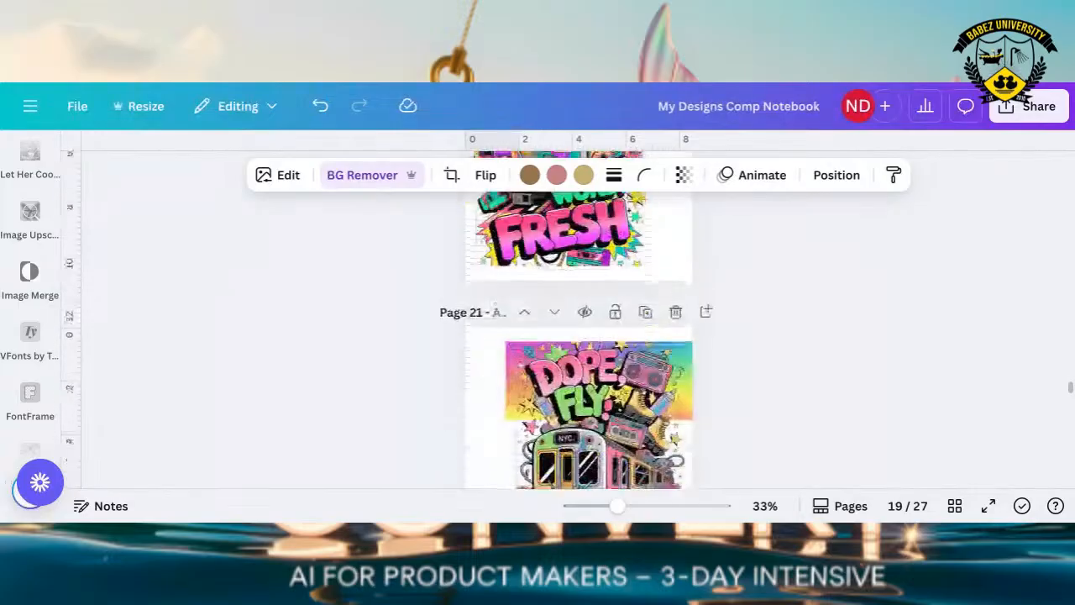
pyautogui.scroll(-15, 578, 336)
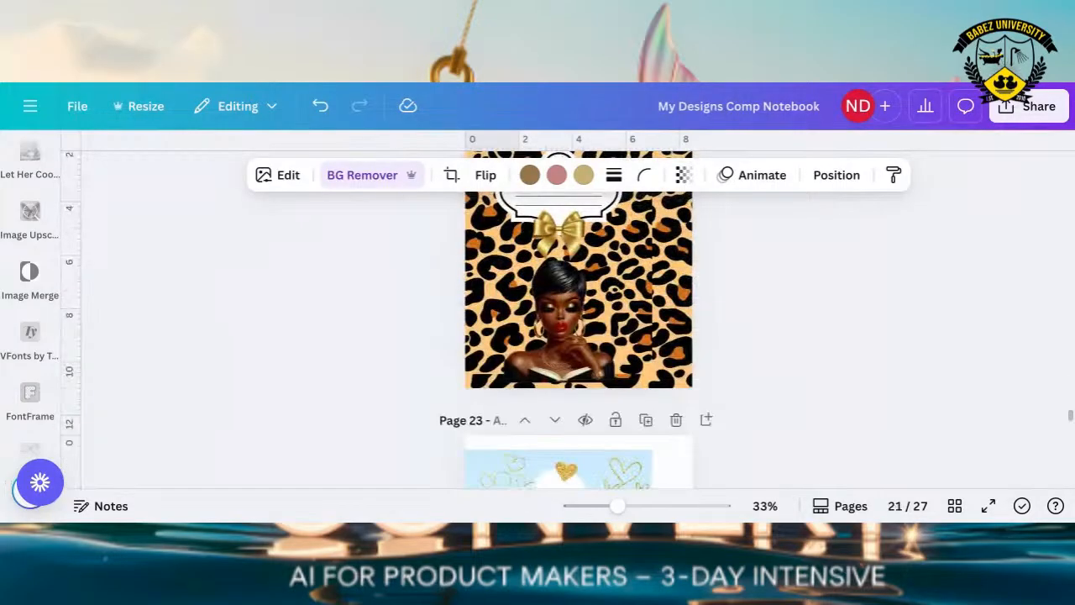
# Browse the remaining notebook covers from page 23 onward, including the vineyard front and its Scan Me QR code back.
pyautogui.scroll(-15, 578, 336)
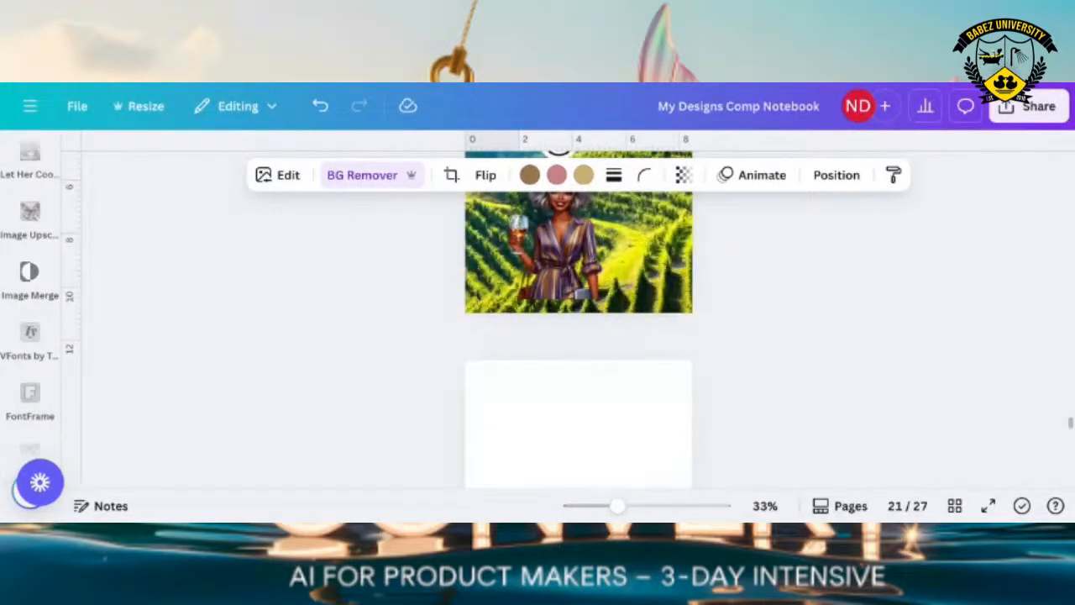
pyautogui.scroll(-15, 578, 336)
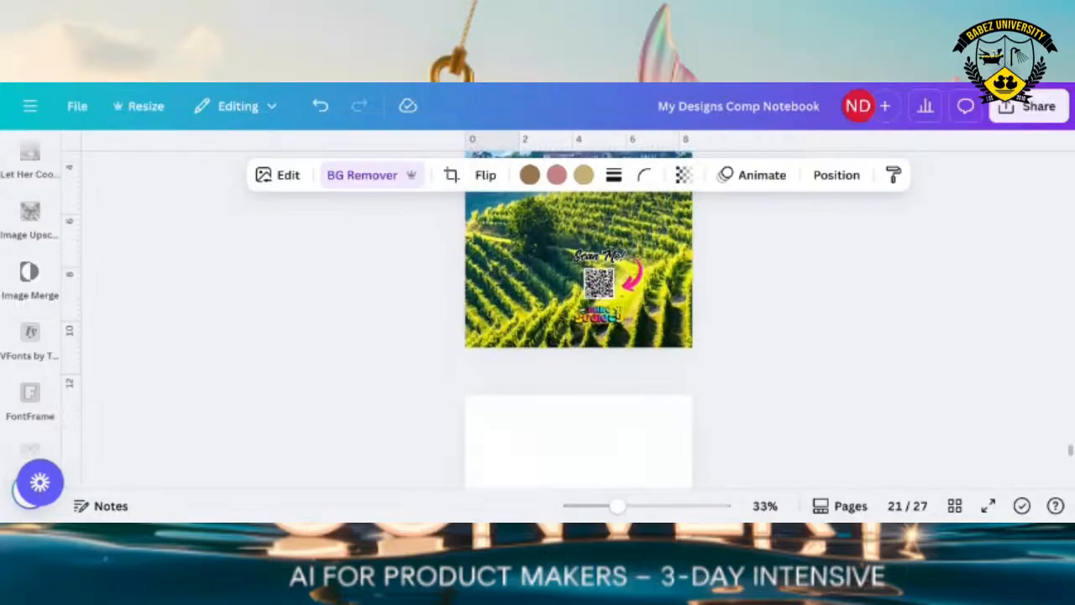
pyautogui.scroll(-15, 579, 336)
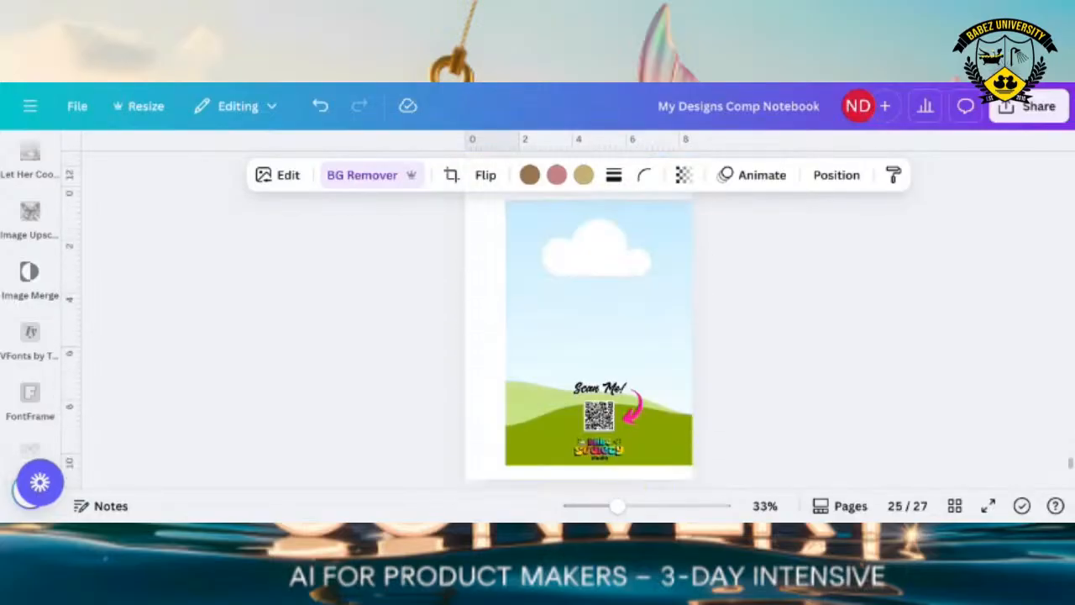
# Go back from the last pages to the graffiti back cover on page 8 and view its whole design.
pyautogui.scroll(10, 579, 336)
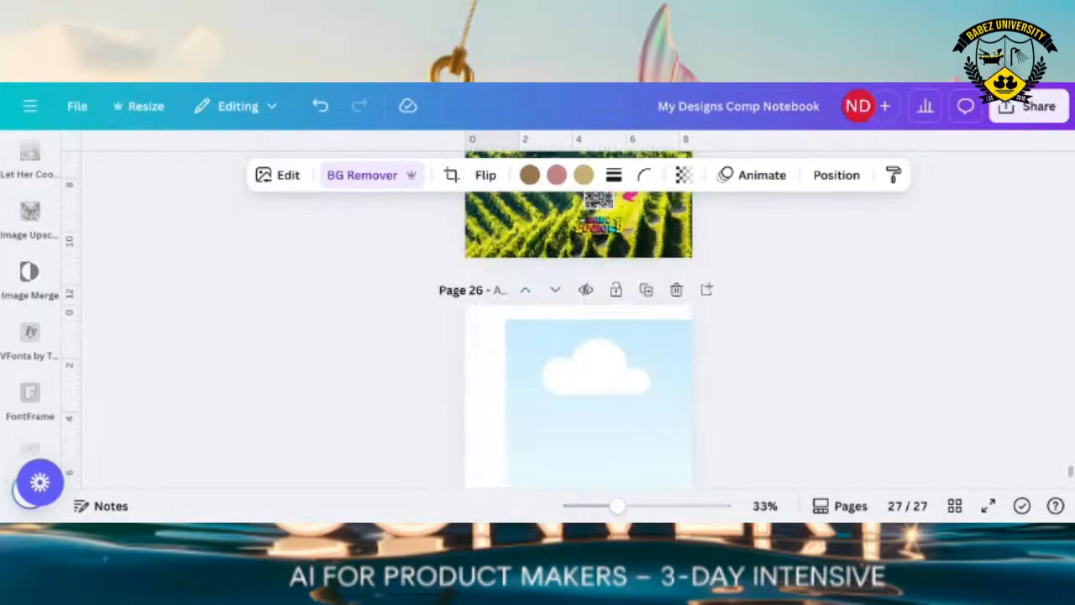
pyautogui.scroll(10, 579, 336)
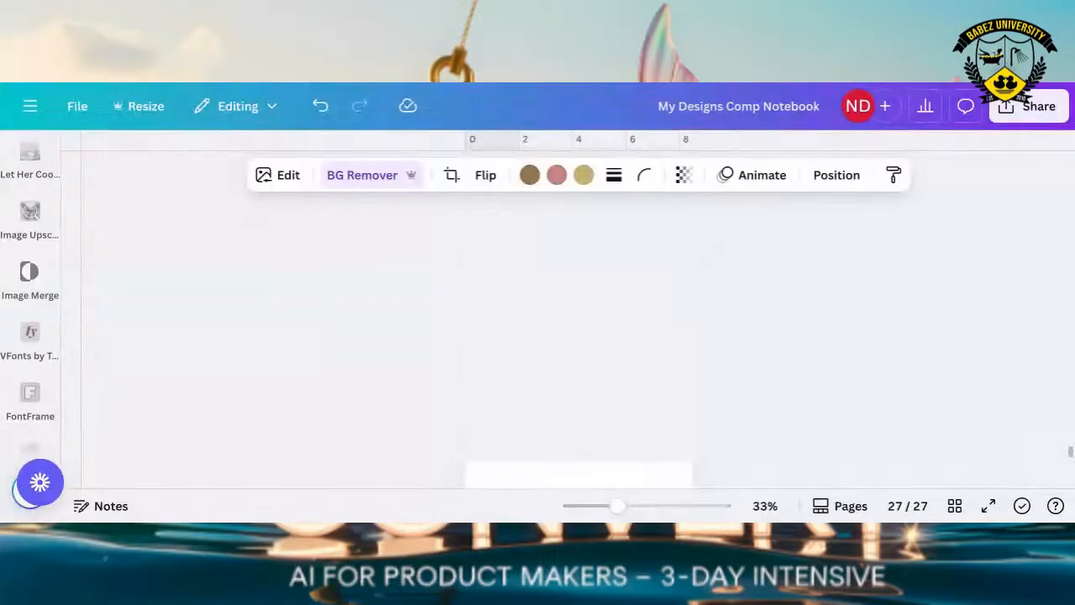
pyautogui.scroll(5, 578, 336)
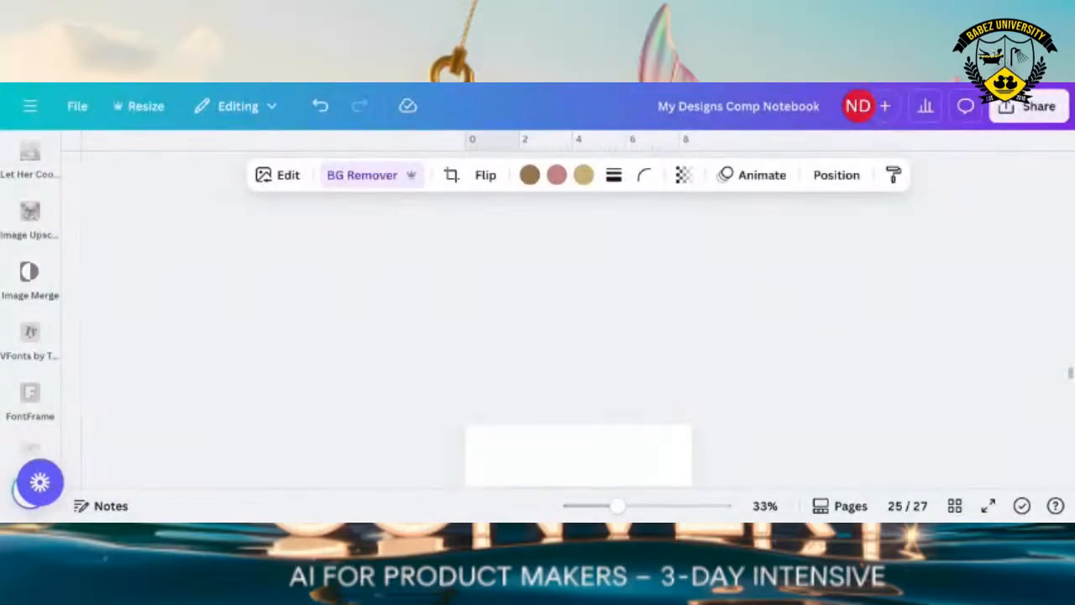
pyautogui.scroll(15, 578, 336)
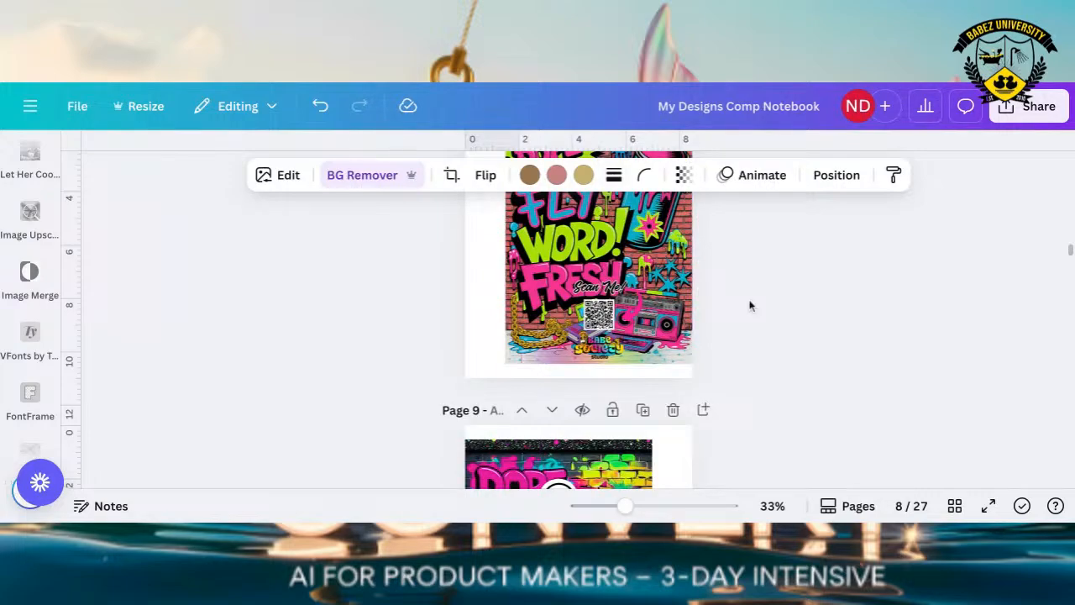
pyautogui.scroll(2, 750, 306)
pyautogui.scroll(2, 750, 306)
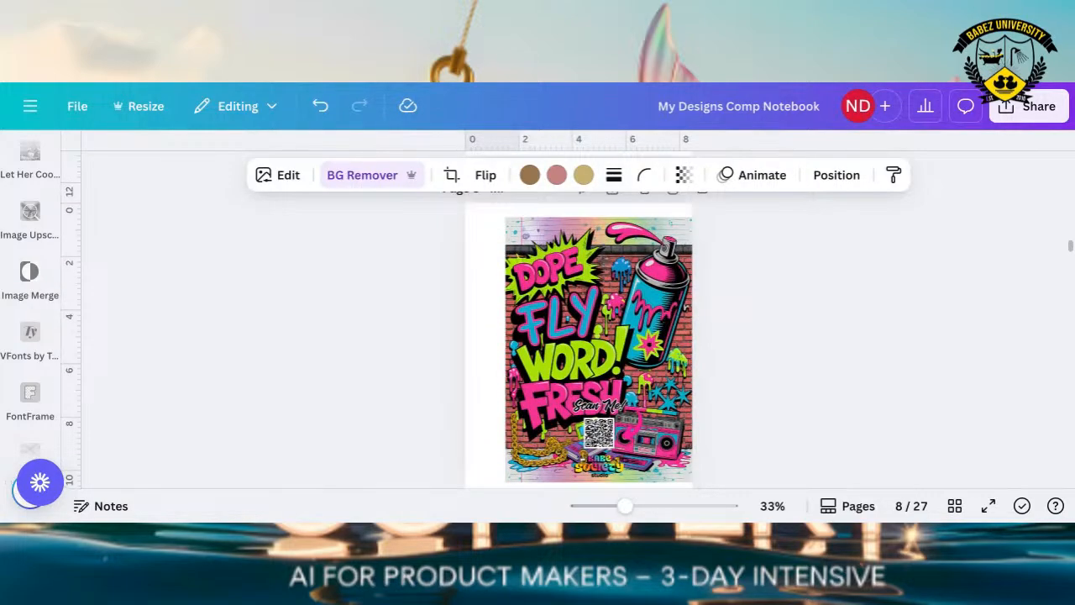
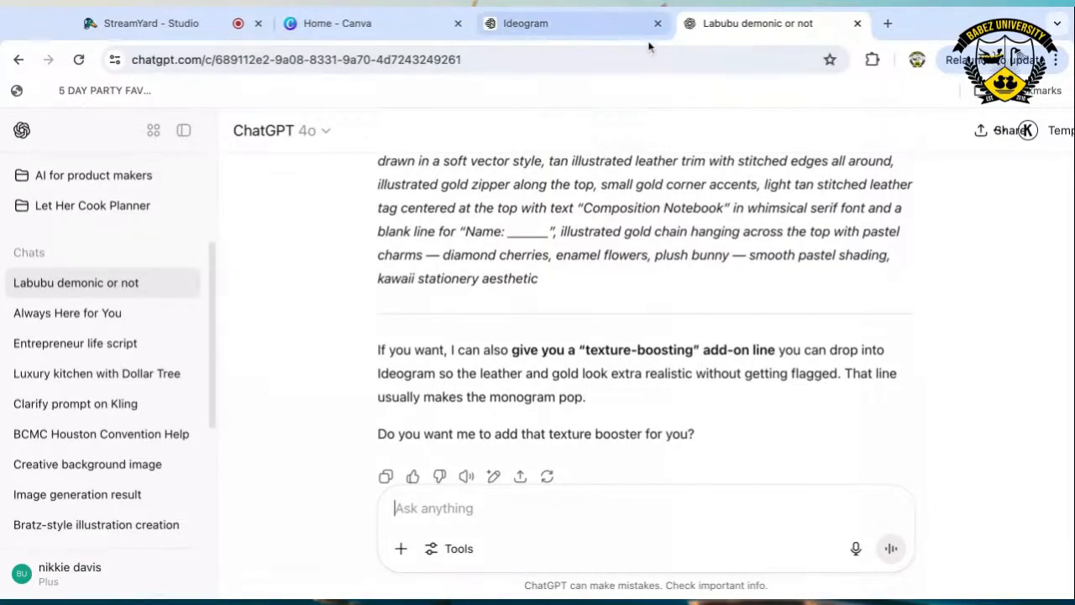
# Switch to ChatGPT and review the Ideogram prompts and concept ideas for the Alma BB-inspired composition notebook cover.
pyautogui.scroll(15, 661, 249)
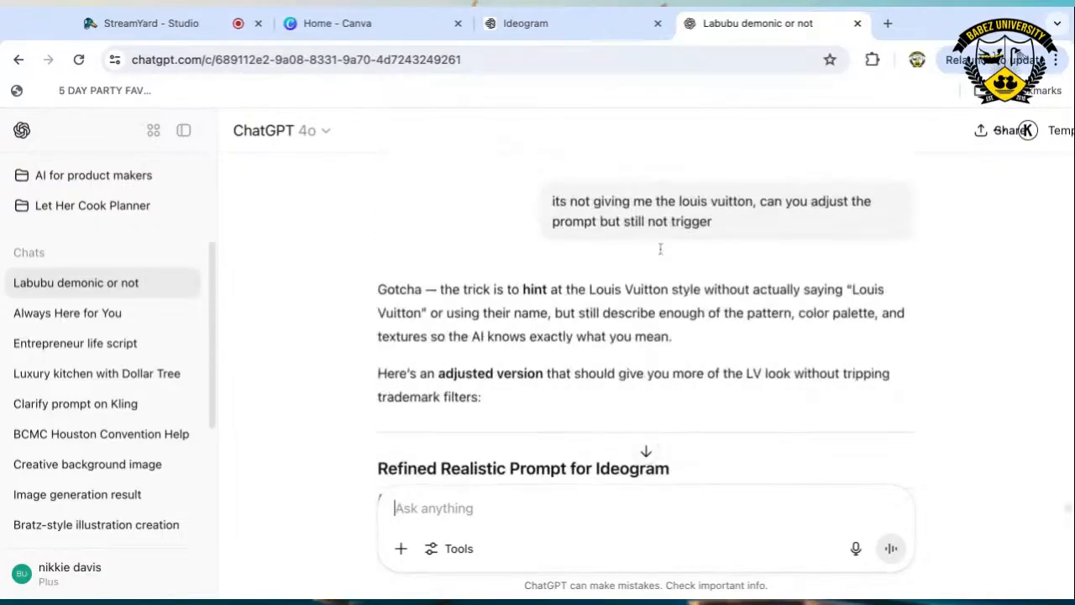
pyautogui.scroll(15, 661, 249)
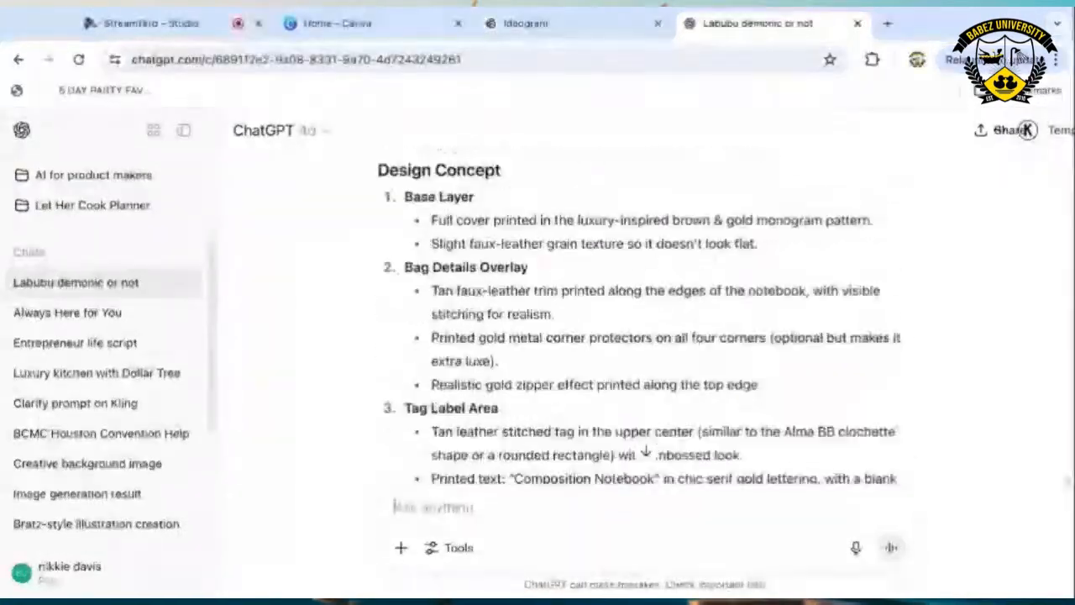
pyautogui.scroll(15, 660, 249)
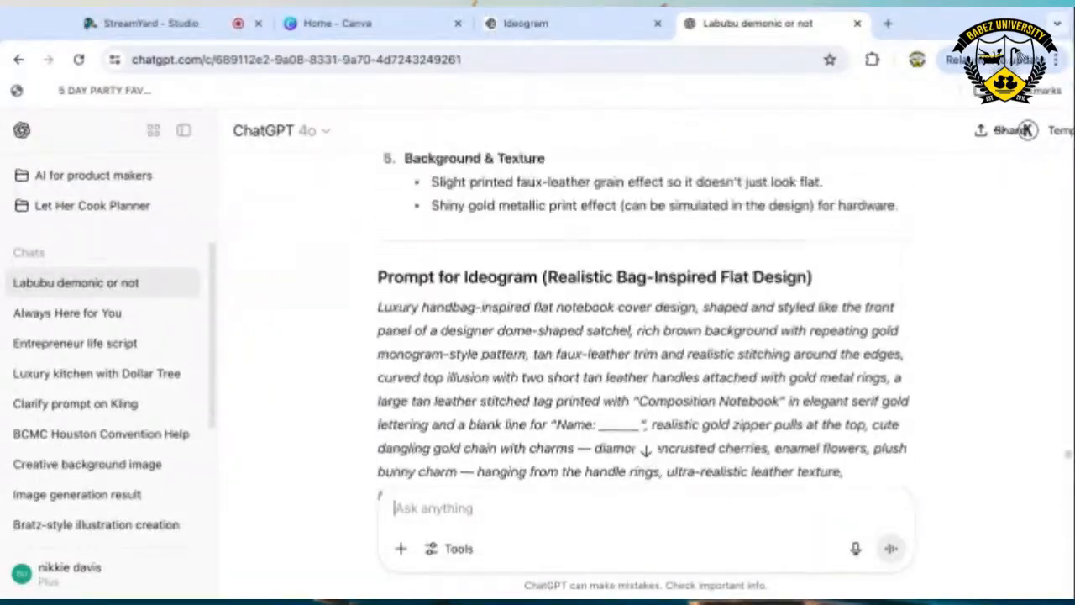
pyautogui.scroll(10, 660, 249)
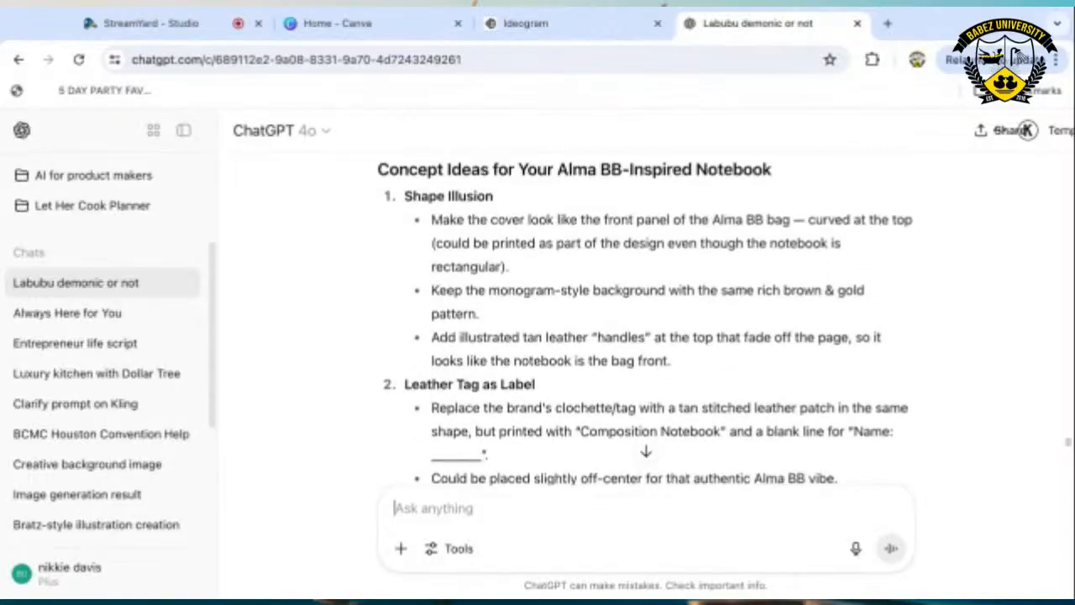
pyautogui.scroll(10, 645, 319)
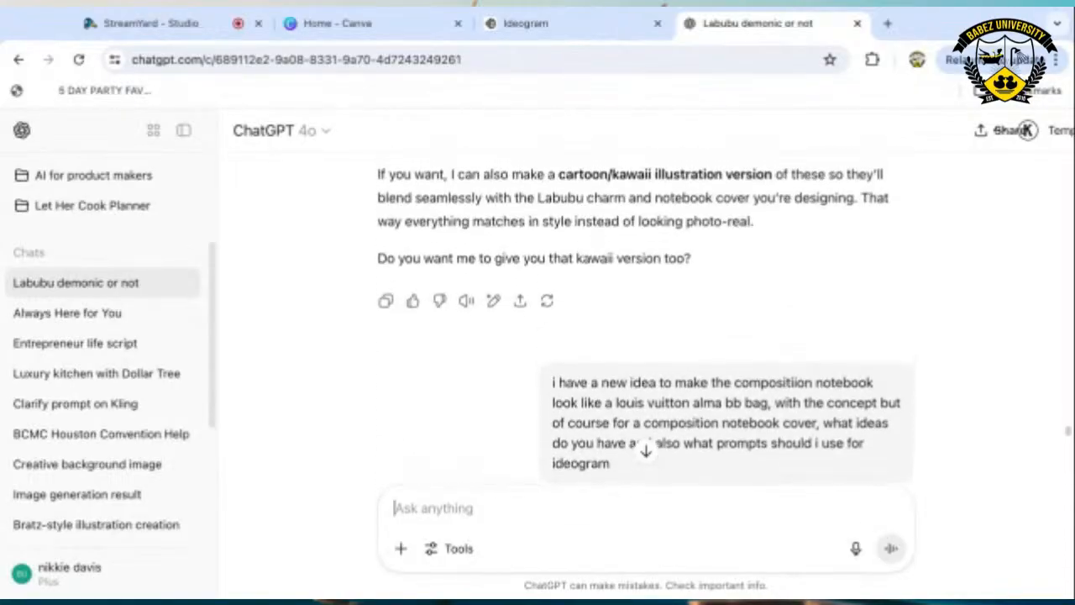
# Read the prompt for three luxury-inspired gold charms and examine the reference image uploaded for it.
pyautogui.scroll(3, 645, 320)
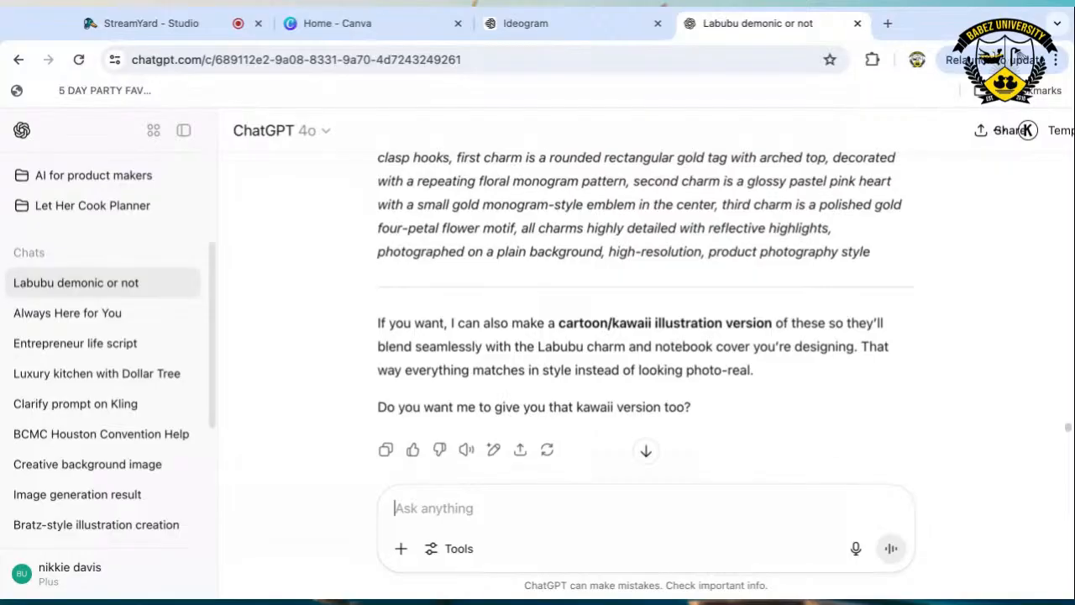
pyautogui.scroll(2, 646, 314)
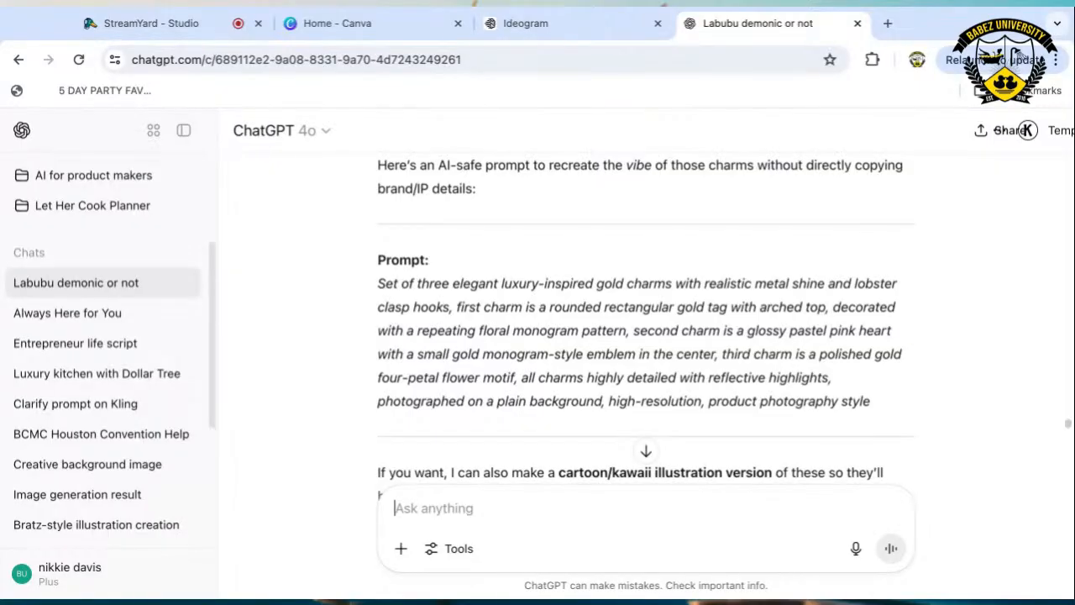
pyautogui.scroll(1, 650, 283)
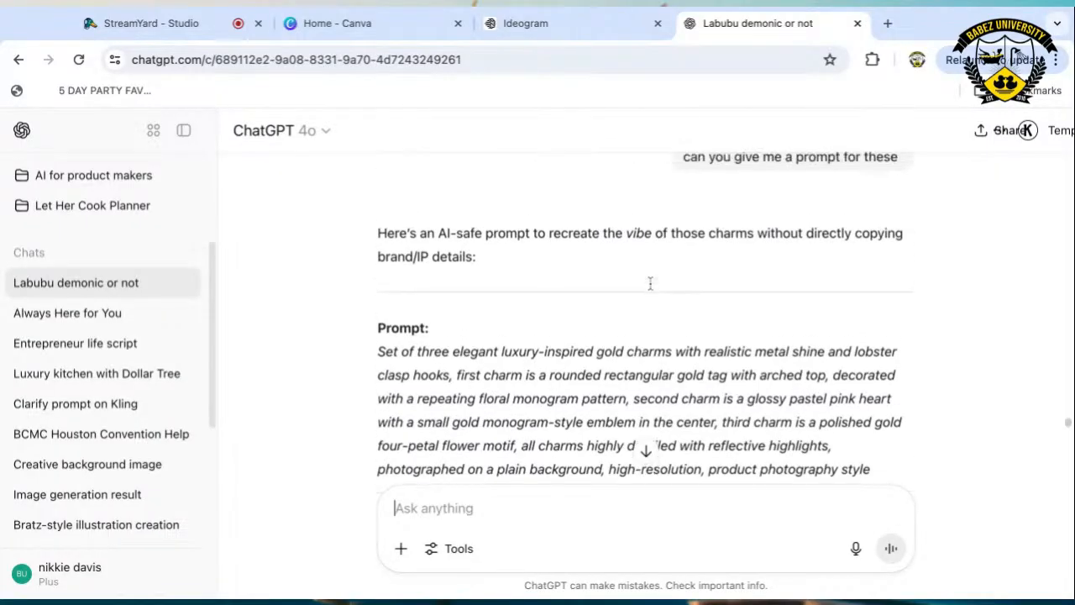
pyautogui.scroll(1, 650, 283)
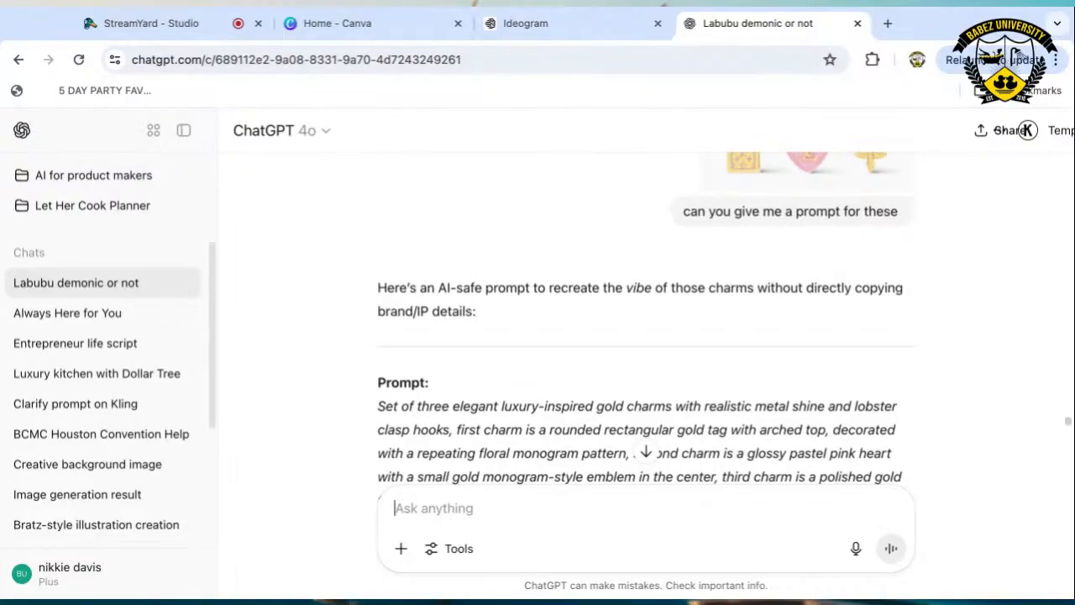
pyautogui.scroll(4, 631, 244)
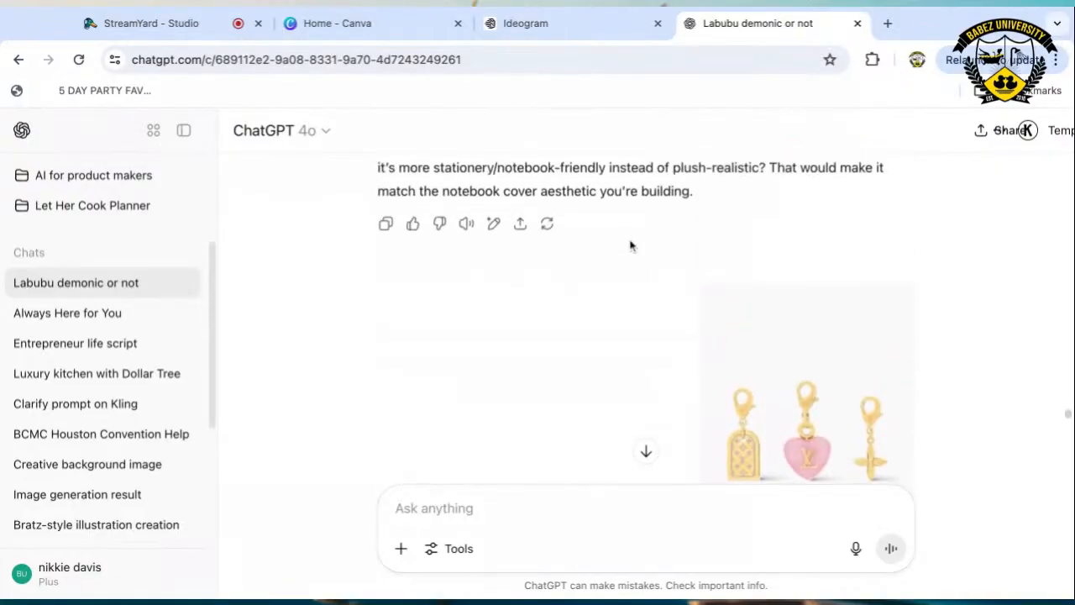
# Switch to Ideogram and browse the personal creations, starting with the gold tag, pink heart and flower charm images.
pyautogui.click(562, 25)
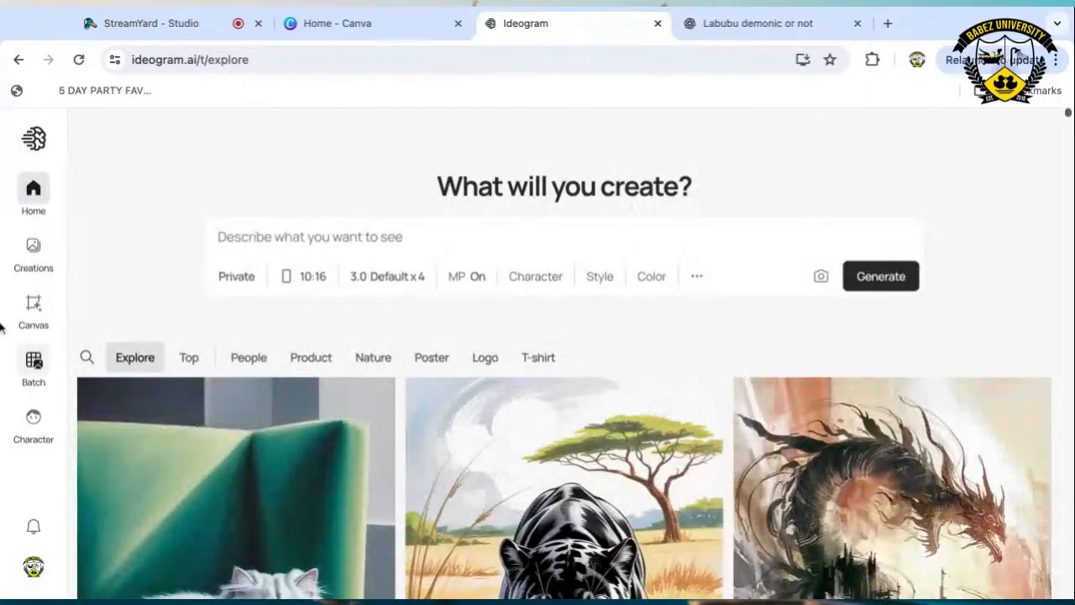
pyautogui.click(33, 250)
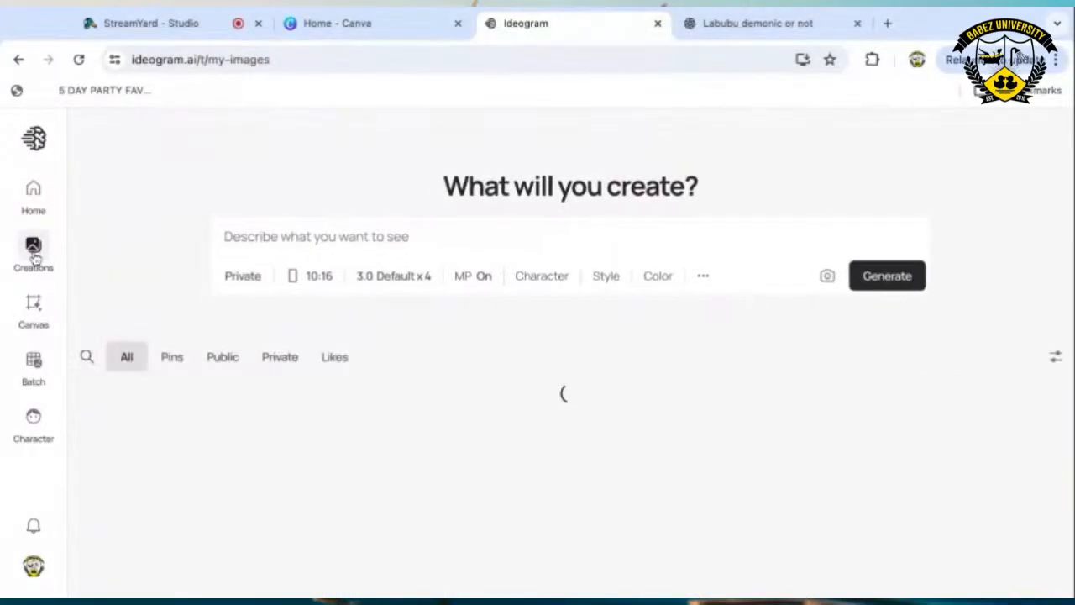
pyautogui.scroll(-5, 593, 484)
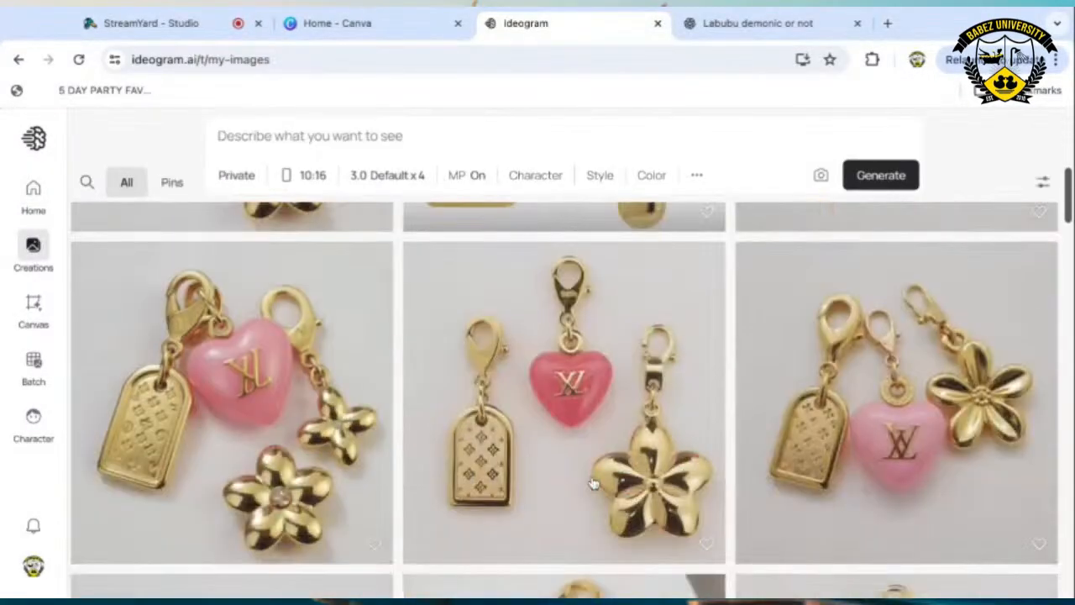
pyautogui.scroll(-20, 593, 484)
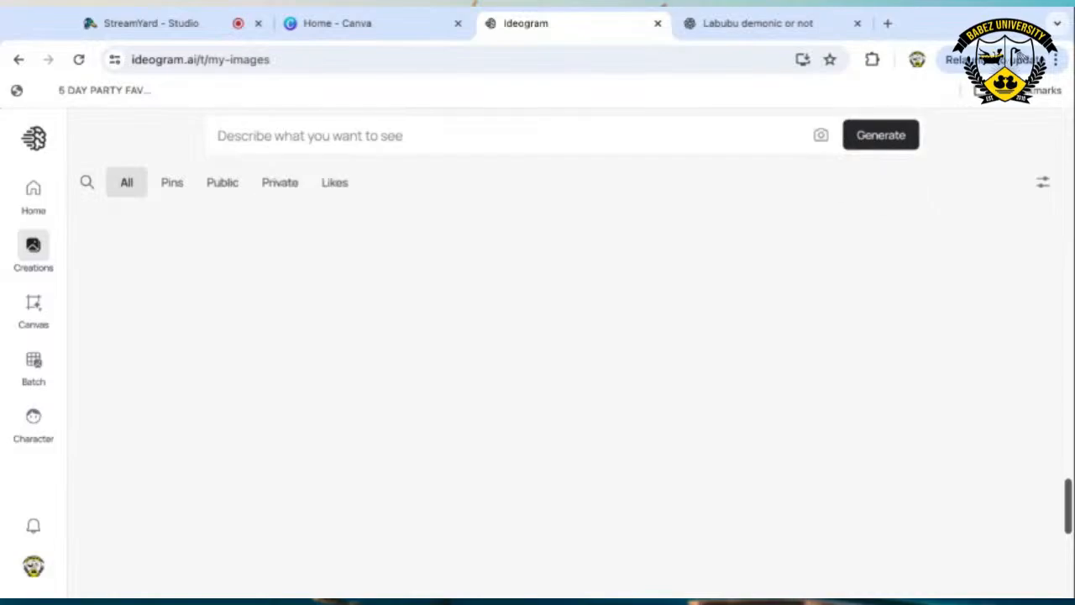
# Look through the older creations for the uploaded handbag photo with plush charms and open it full size.
pyautogui.scroll(-12, 563, 399)
pyautogui.scroll(-8, 563, 399)
pyautogui.scroll(-8, 563, 399)
pyautogui.scroll(-10, 563, 399)
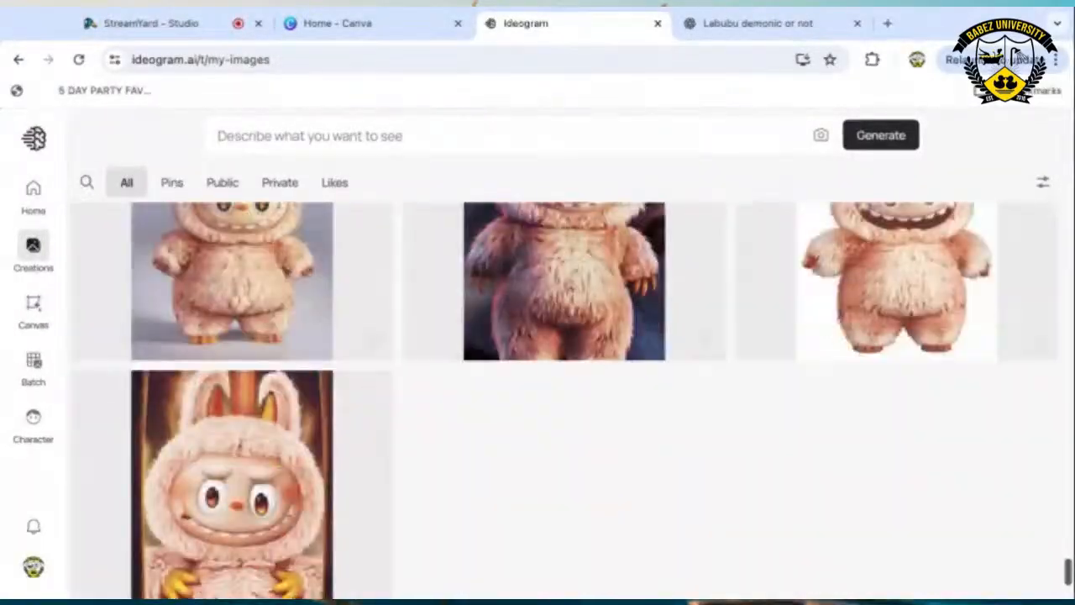
pyautogui.scroll(-10, 563, 399)
pyautogui.scroll(-10, 563, 399)
pyautogui.scroll(2, 563, 399)
pyautogui.scroll(-3, 563, 399)
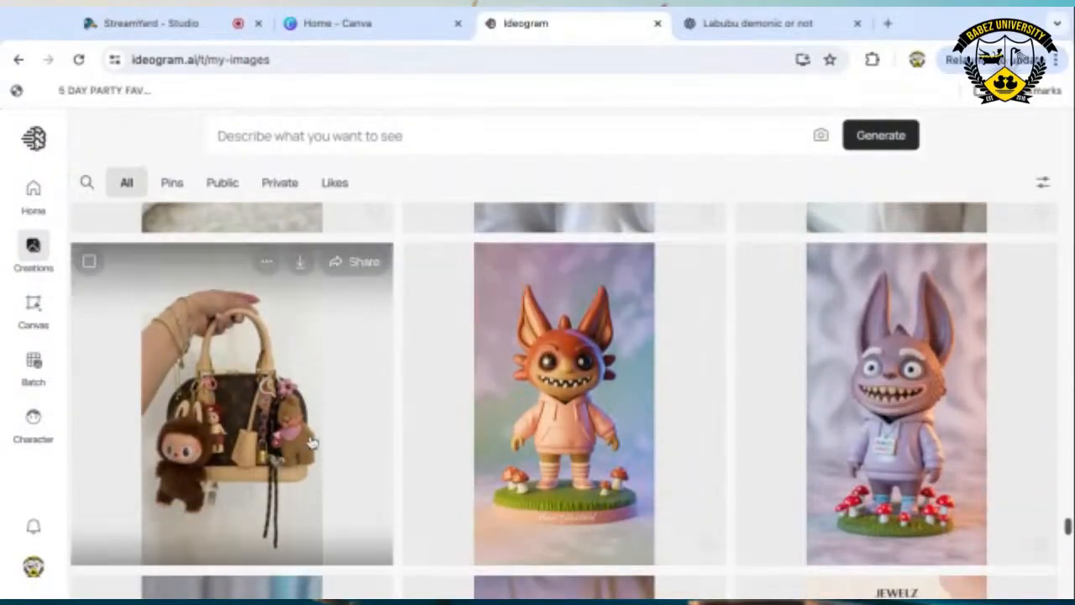
pyautogui.click(276, 434)
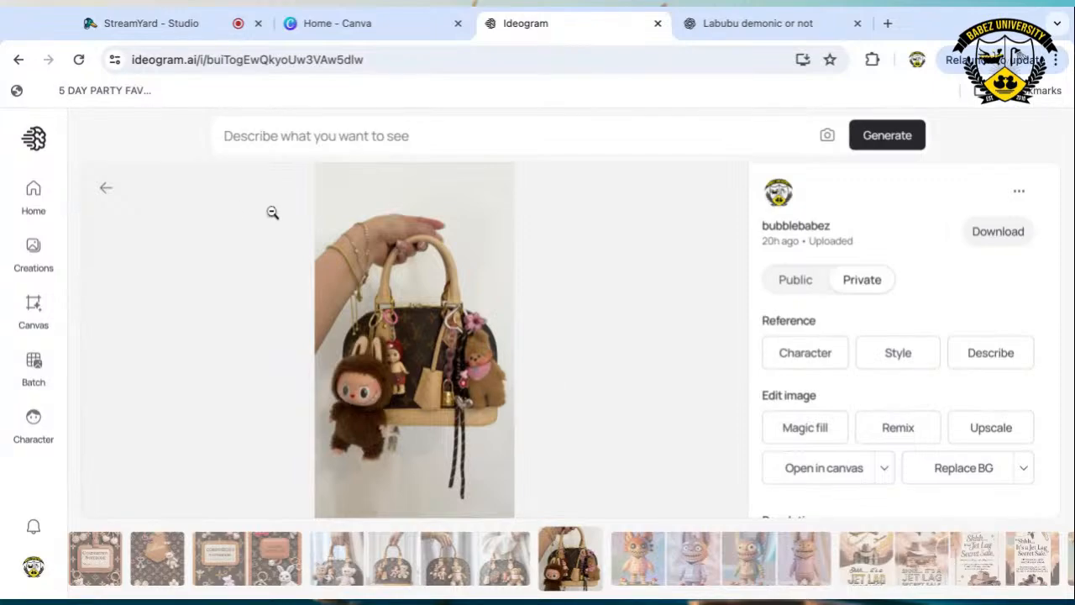
# Check the live viewer comments in StreamYard and return to the Labubu conversation in ChatGPT.
pyautogui.click(164, 25)
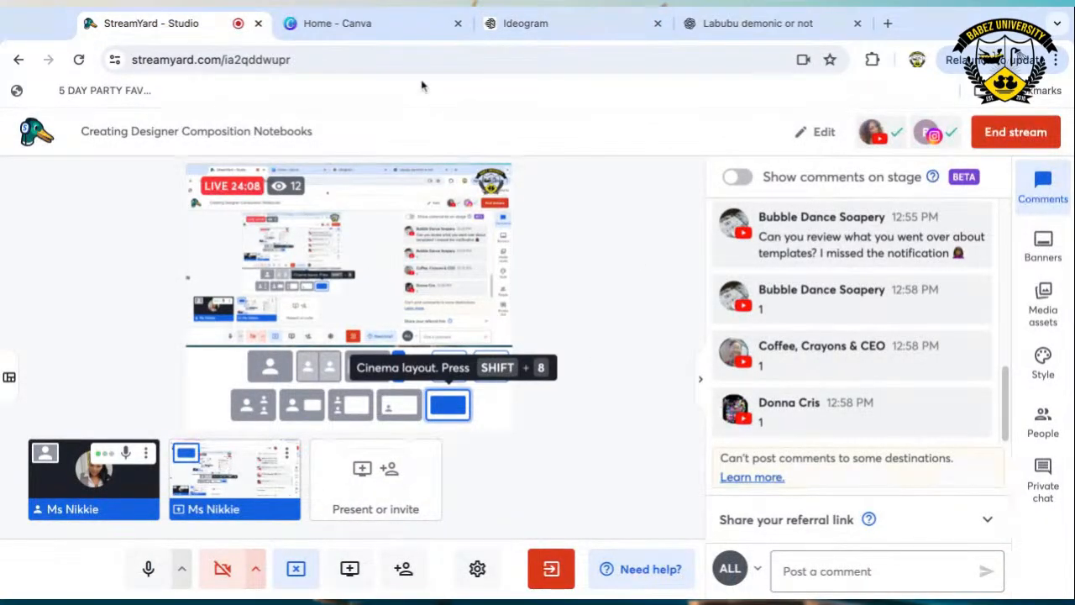
pyautogui.click(564, 34)
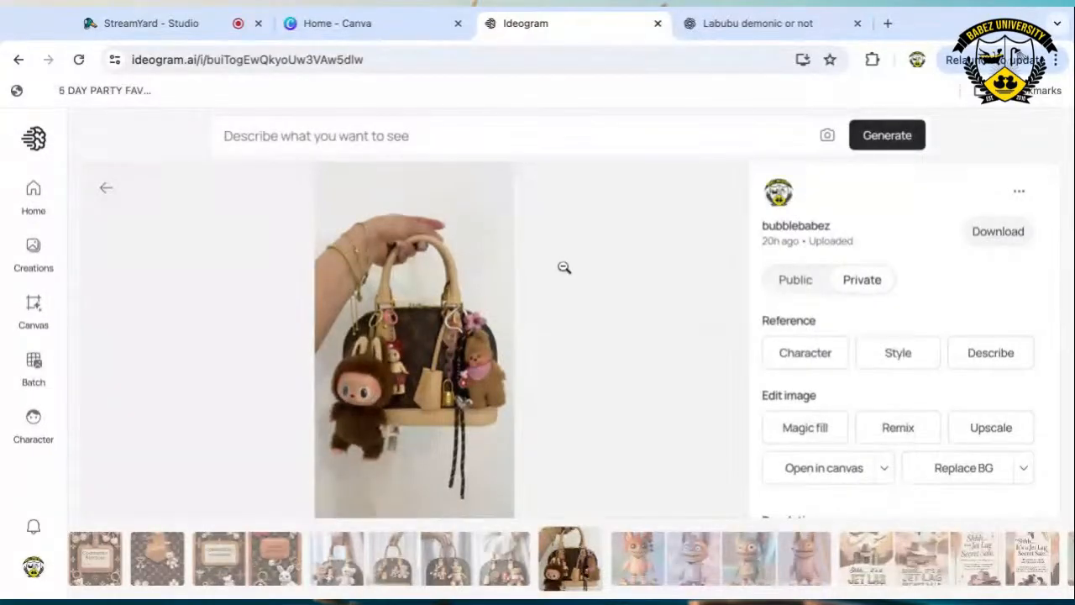
pyautogui.click(739, 25)
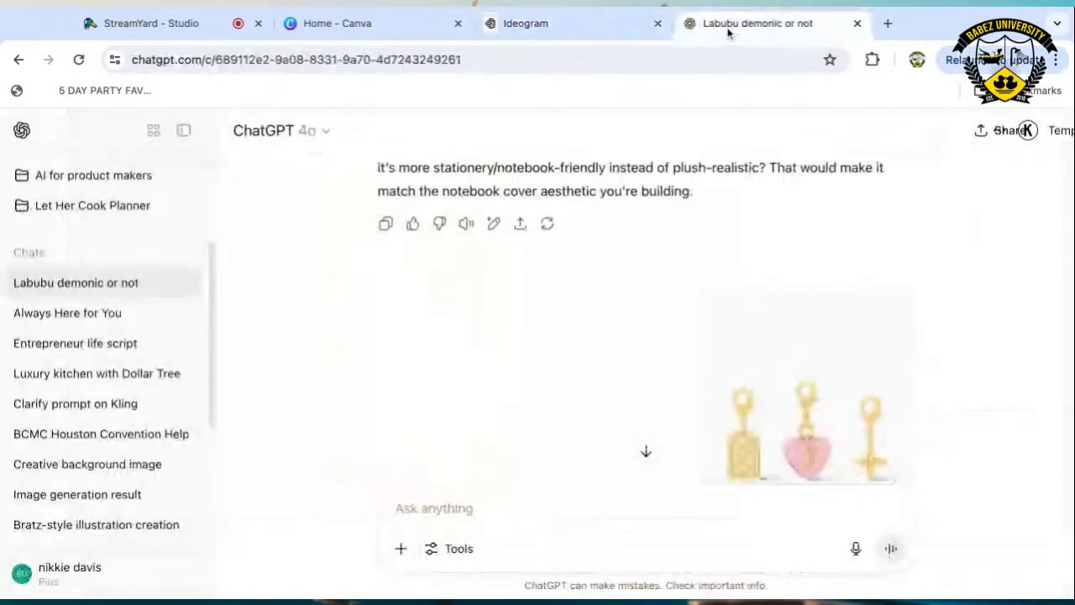
# Look back through the Labubu conversation for the answer about the most popular Labubu series and examine its pictures.
pyautogui.scroll(15, 607, 295)
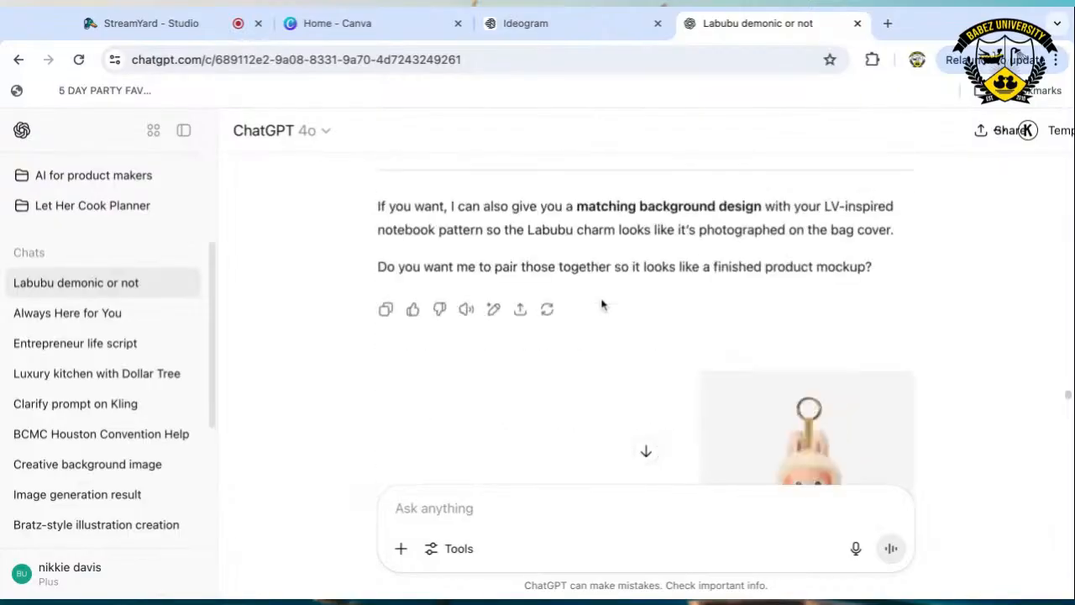
pyautogui.scroll(-15, 602, 305)
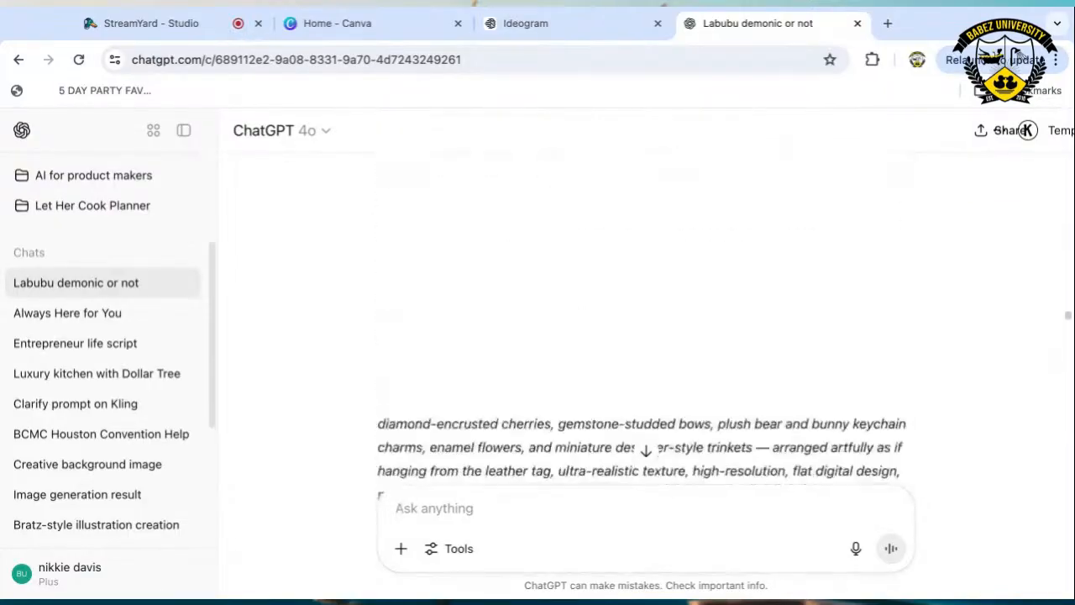
pyautogui.scroll(3, 602, 304)
pyautogui.scroll(5, 645, 320)
pyautogui.scroll(-15, 645, 319)
pyautogui.scroll(4, 645, 319)
pyautogui.scroll(15, 645, 319)
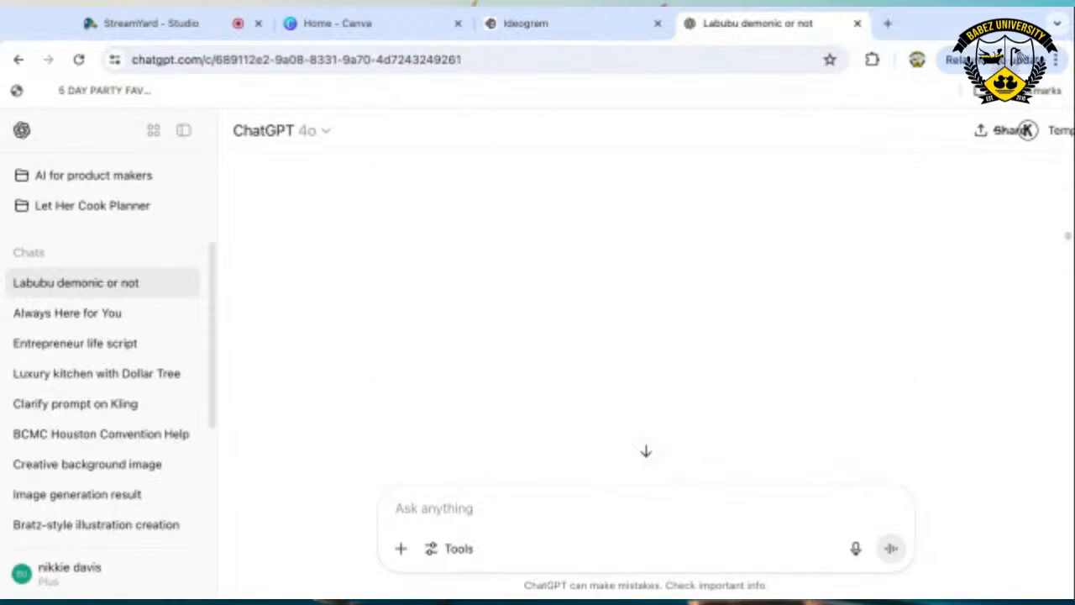
pyautogui.scroll(15, 645, 320)
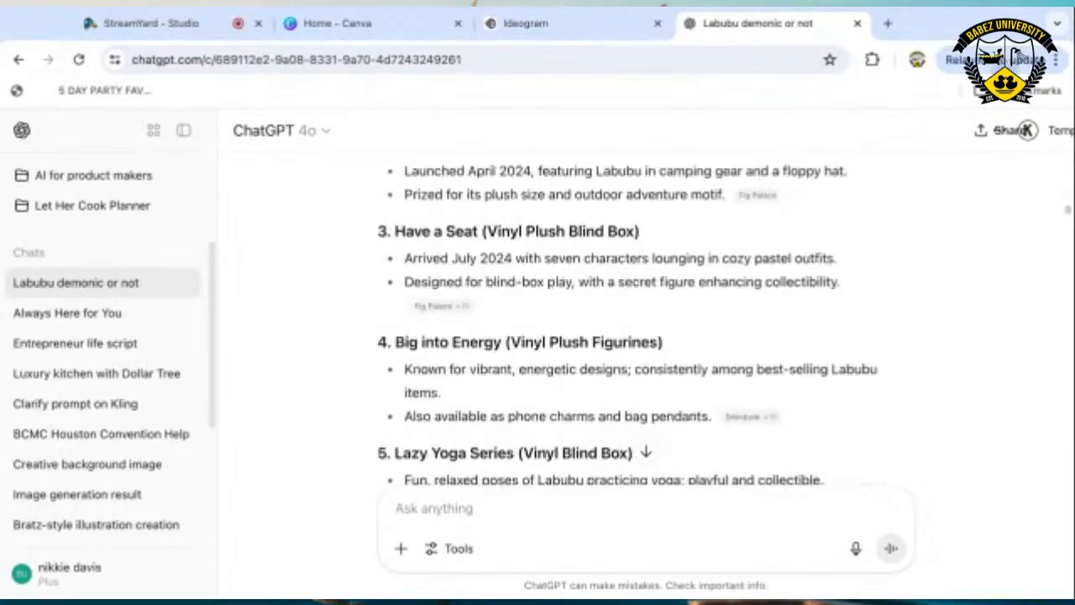
pyautogui.scroll(1, 646, 449)
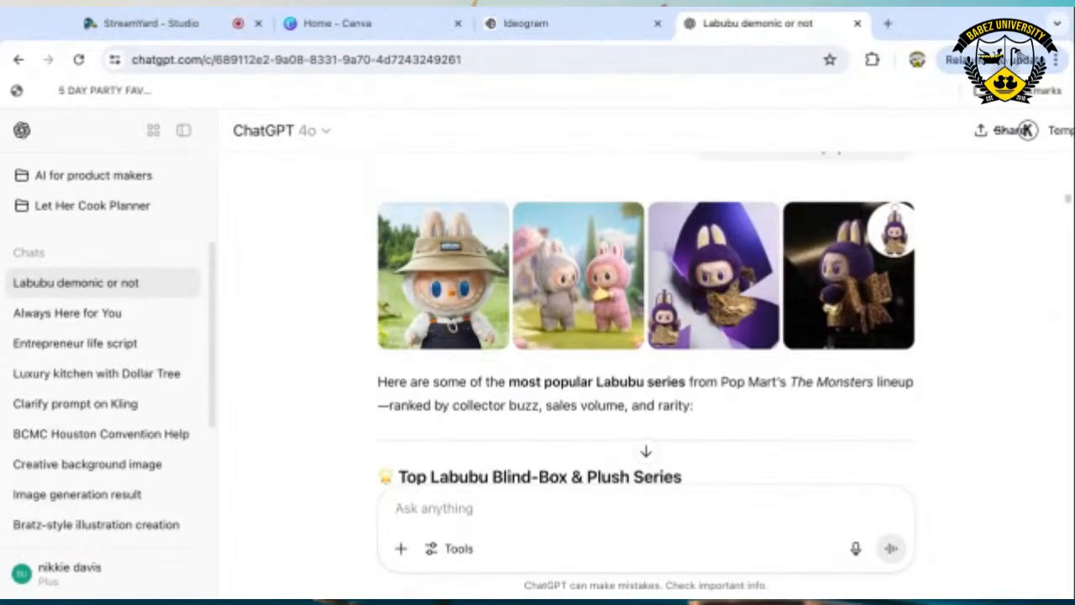
pyautogui.scroll(5, 645, 320)
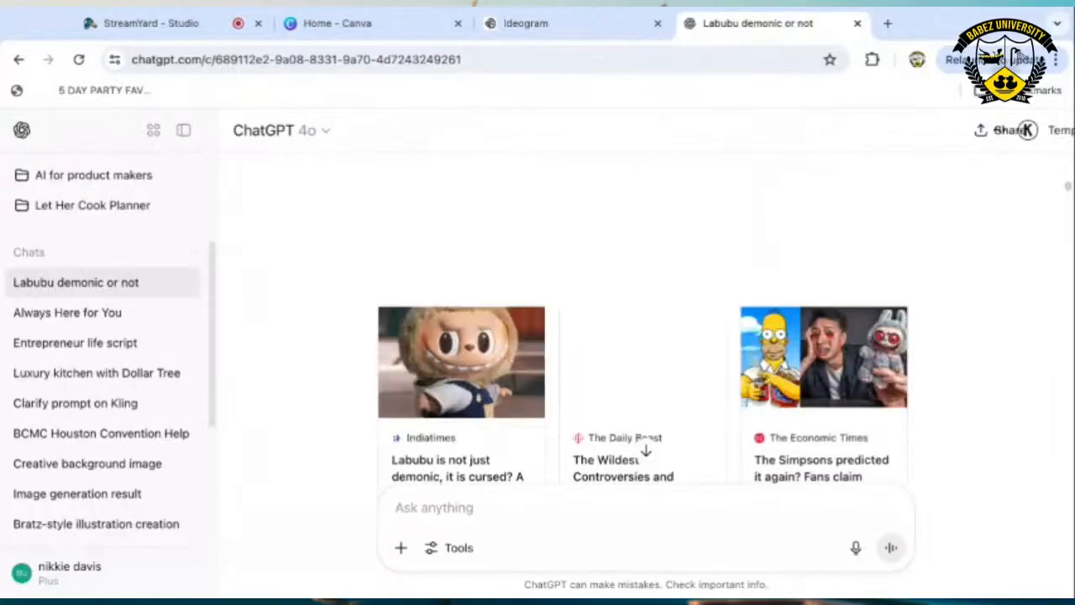
pyautogui.scroll(-8, 645, 336)
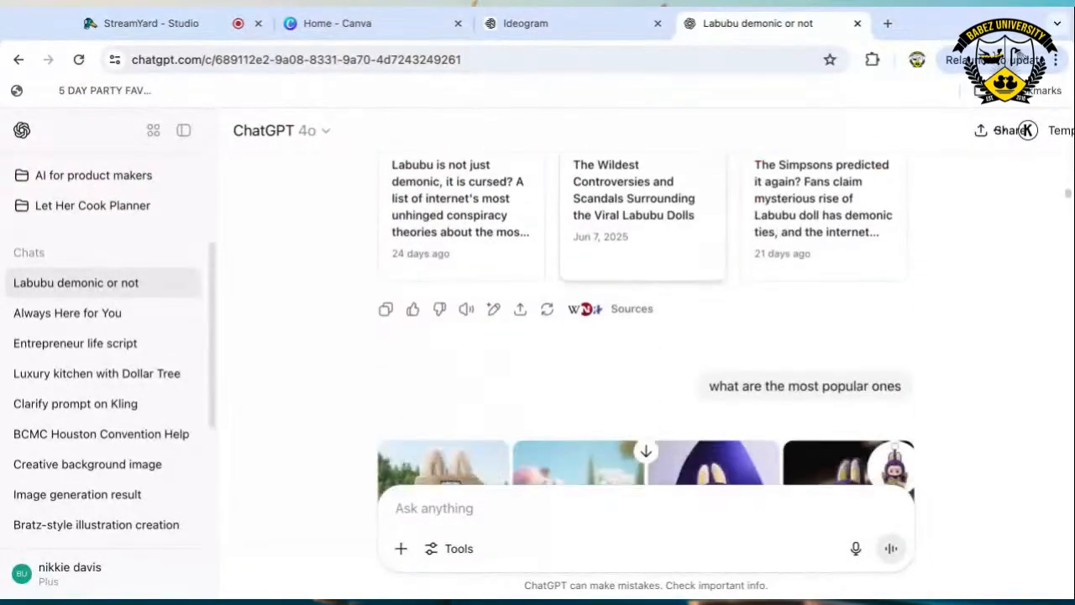
pyautogui.scroll(-2, 645, 336)
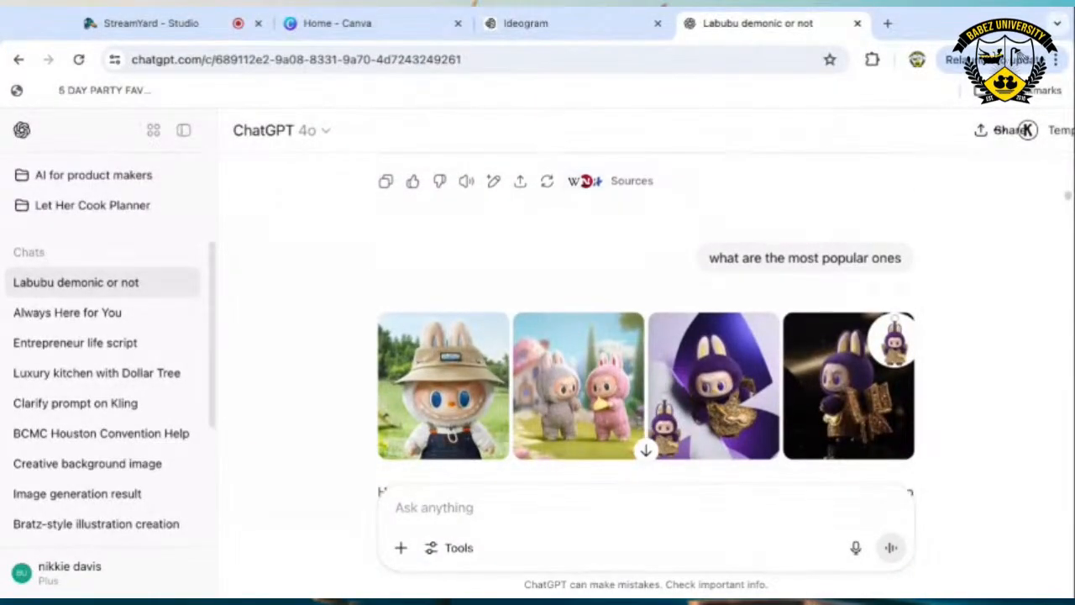
pyautogui.scroll(-2, 645, 336)
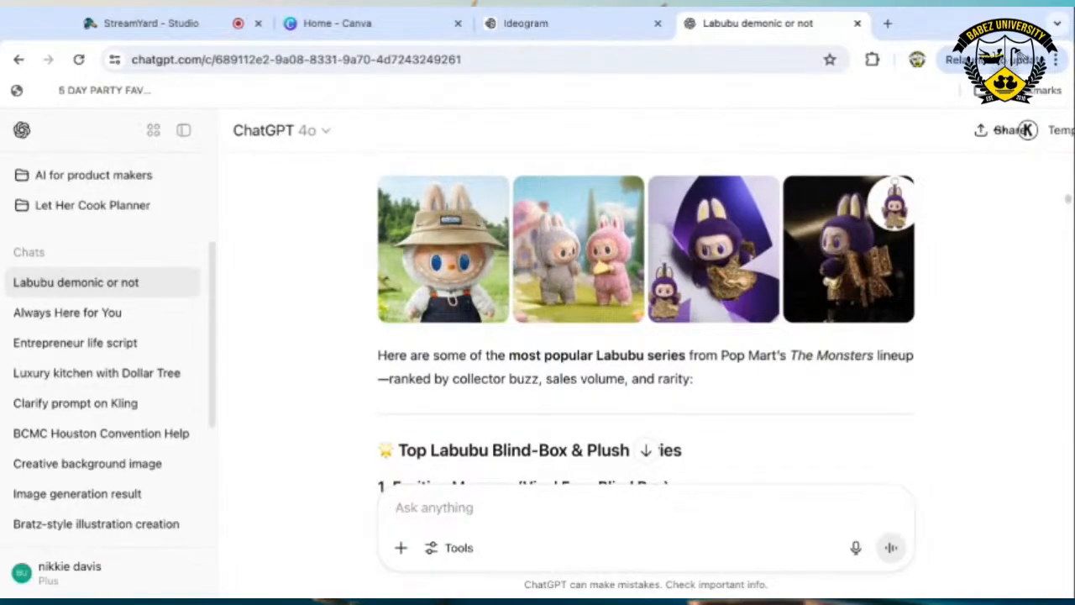
# Find the request for a gold-charm composition notebook cover with a tan leather label tag and read the prompt written for it.
pyautogui.scroll(20, 603, 382)
pyautogui.scroll(-8, 603, 382)
pyautogui.scroll(-20, 602, 382)
pyautogui.scroll(-15, 645, 336)
pyautogui.scroll(-15, 645, 336)
pyautogui.scroll(-12, 646, 336)
pyautogui.scroll(-12, 646, 336)
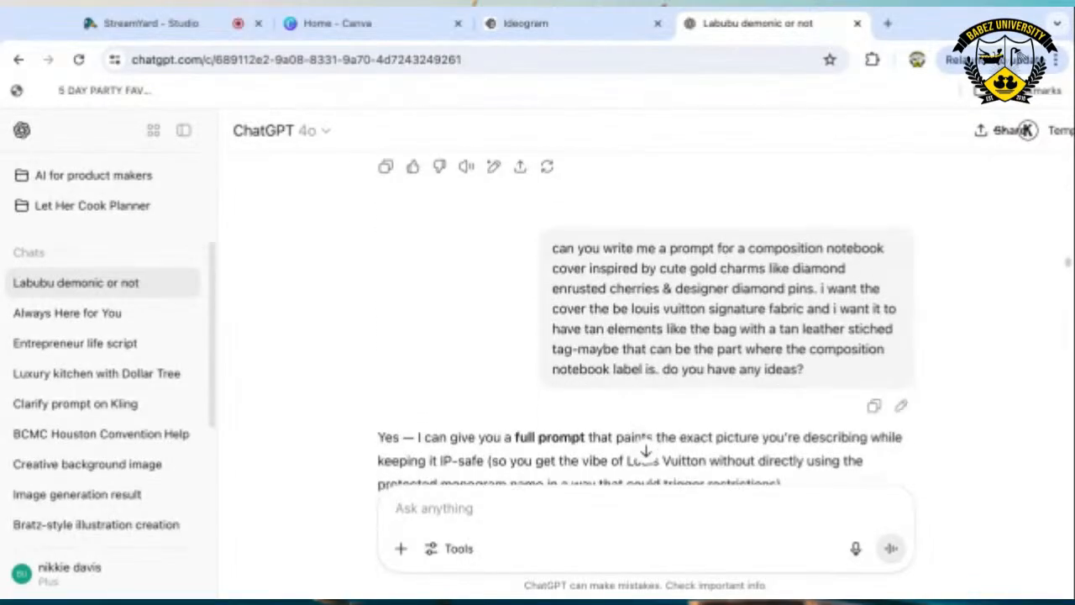
pyautogui.scroll(-1, 645, 336)
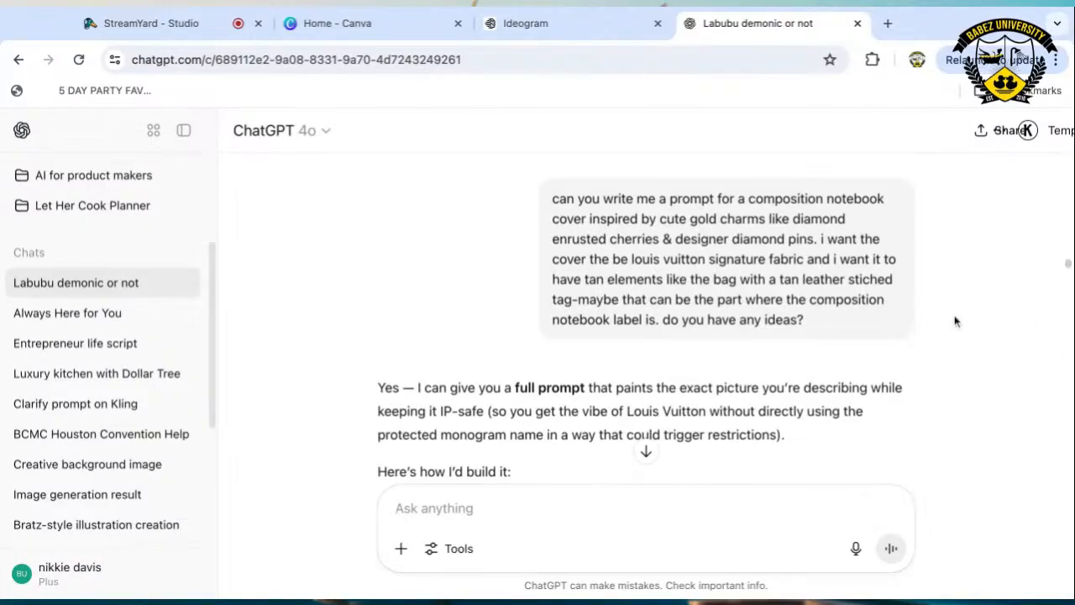
pyautogui.scroll(-1, 1021, 323)
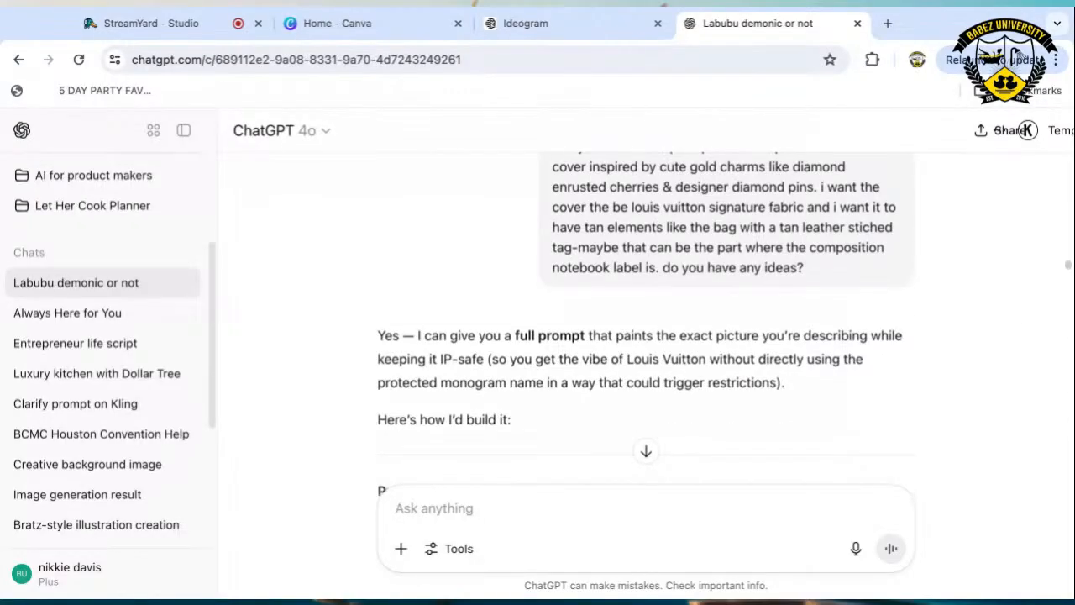
pyautogui.scroll(-1, 646, 319)
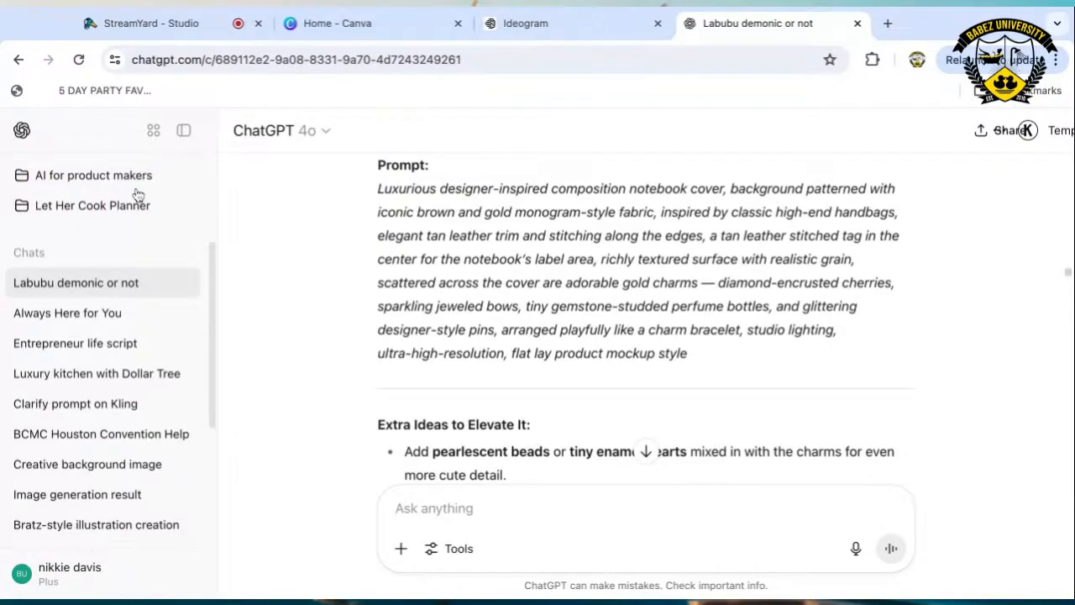
# Switch to StreamYard and check the latest live viewer comments.
pyautogui.click(149, 32)
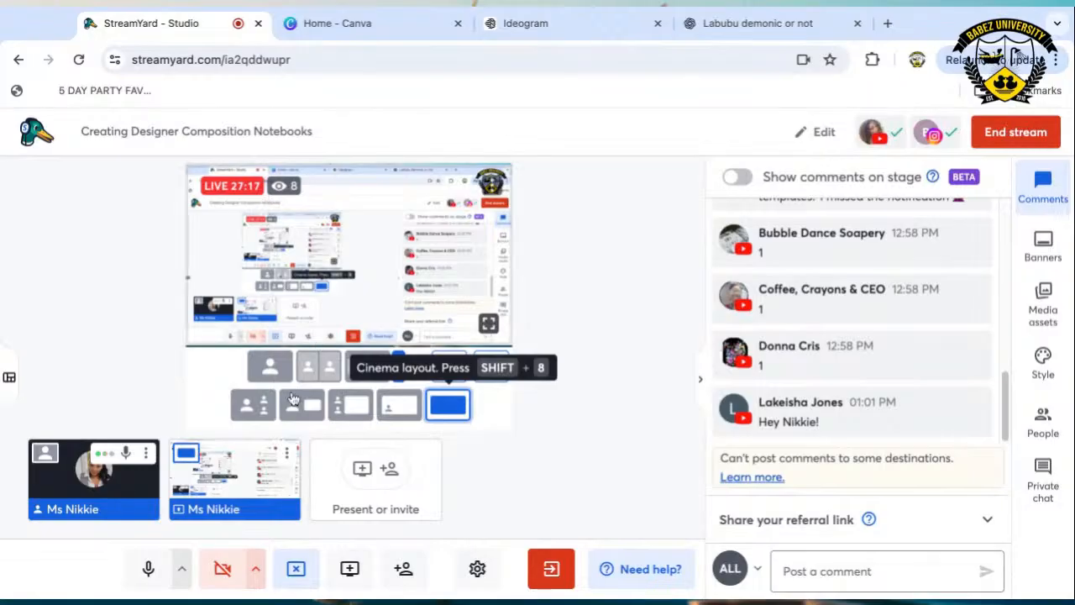
pyautogui.moveTo(848, 337)
pyautogui.scroll(1, 852, 264)
pyautogui.scroll(-1, 853, 265)
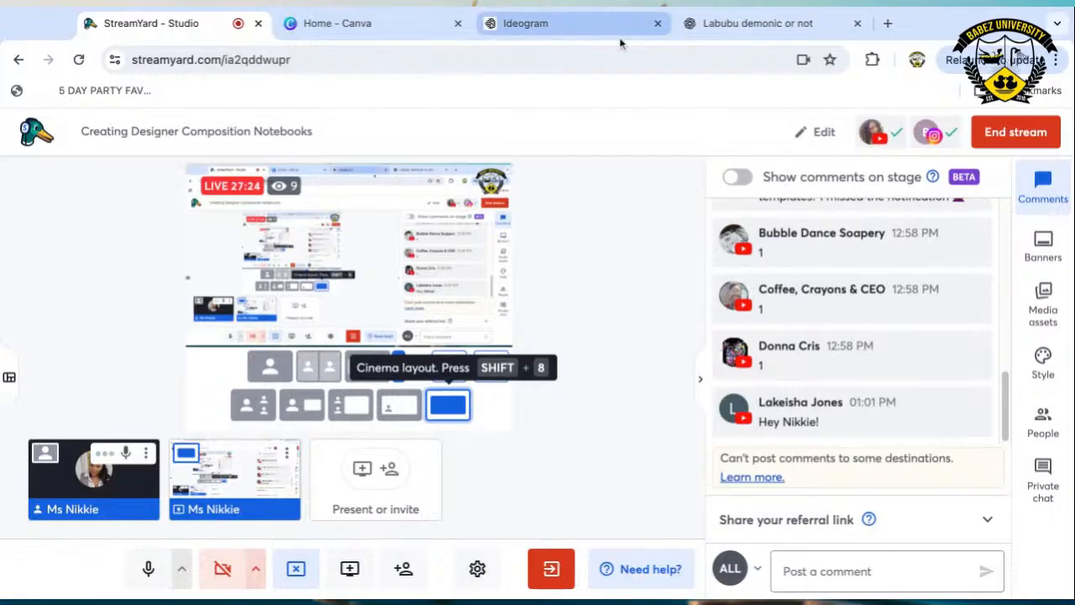
# Switch to Ideogram and look through the personal creations for the first monogram notebook covers with charms.
pyautogui.click(521, 32)
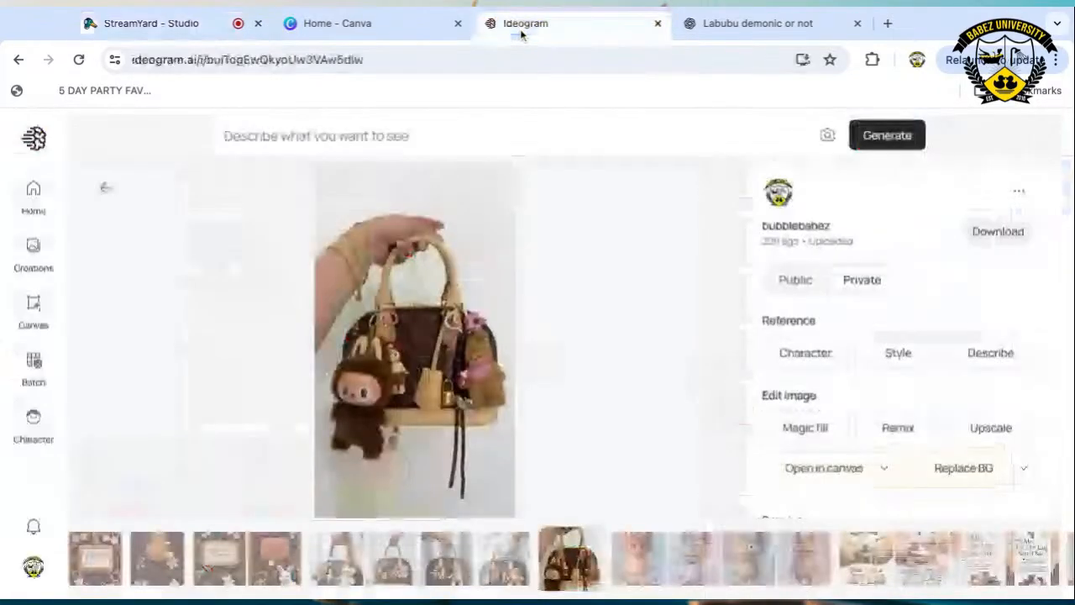
pyautogui.click(32, 257)
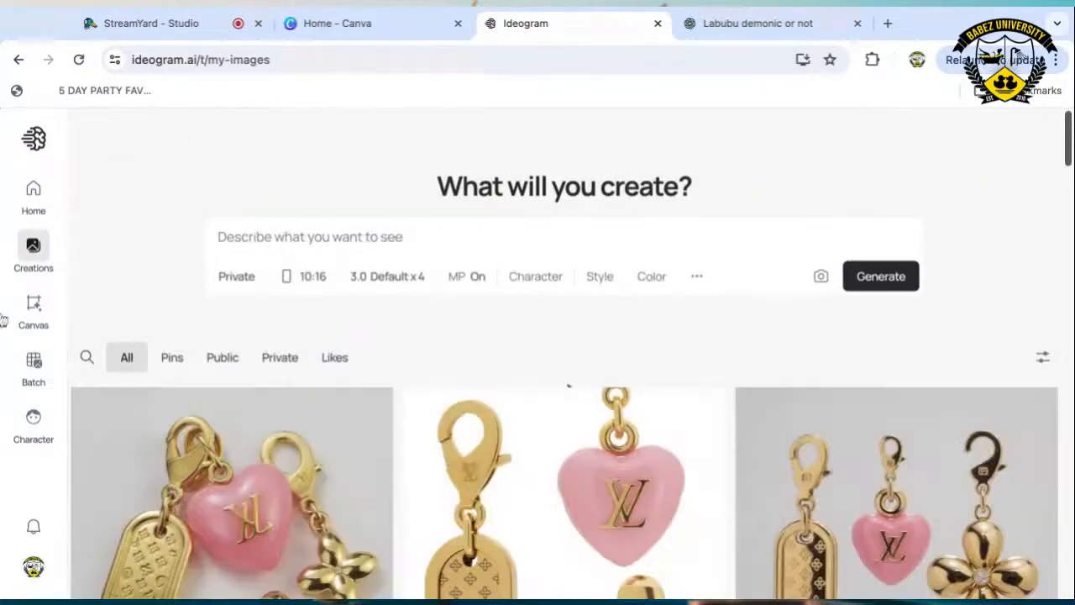
pyautogui.scroll(-15, 425, 435)
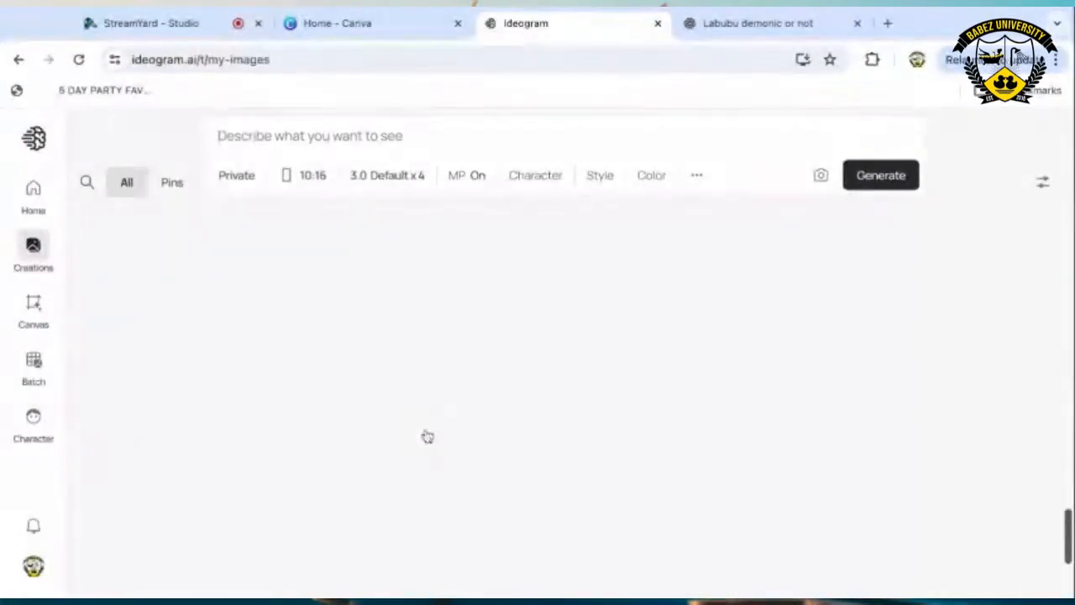
pyautogui.scroll(-10, 427, 436)
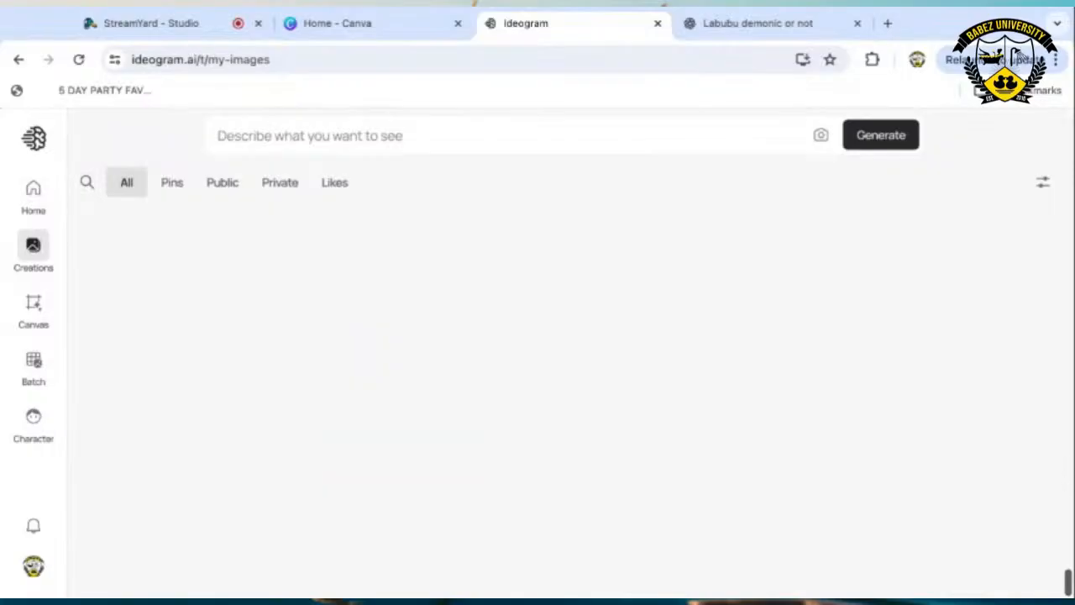
pyautogui.scroll(-10, 538, 353)
pyautogui.scroll(-5, 428, 436)
pyautogui.scroll(10, 427, 435)
pyautogui.scroll(6, 564, 401)
pyautogui.scroll(-1, 563, 400)
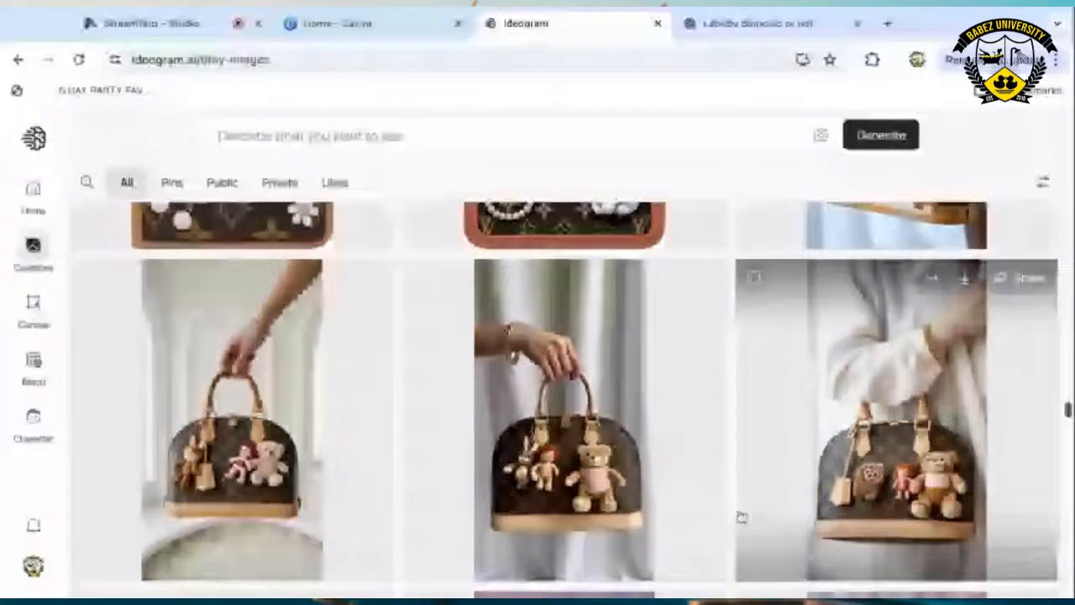
pyautogui.scroll(3, 857, 462)
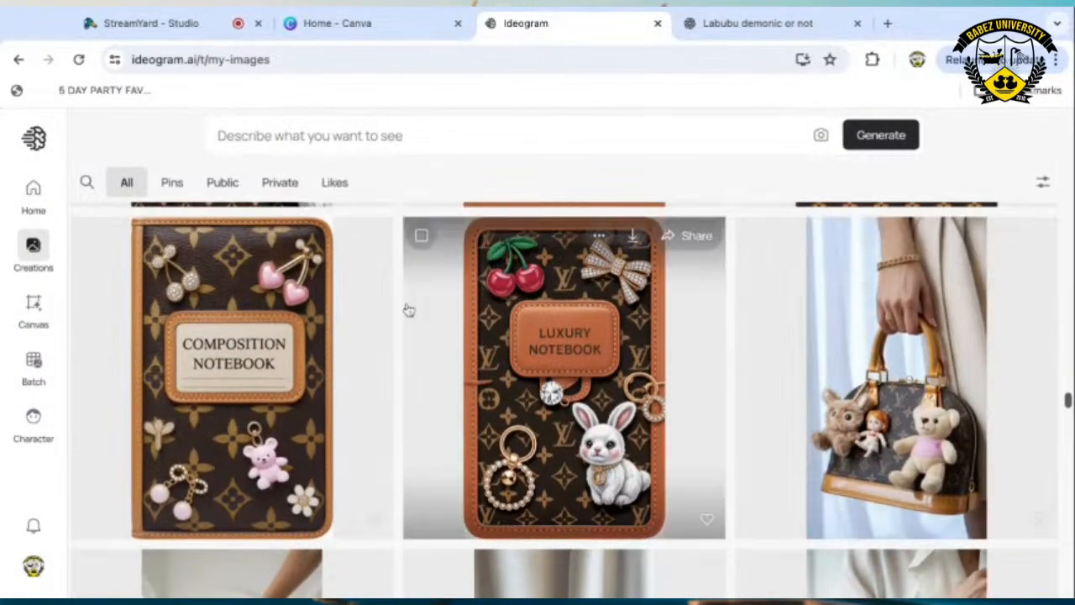
# View the monogram covers full size one after another, from the "Luxury Notebook" design to the cover with cherries, gold bows and a bunny.
pyautogui.click(530, 373)
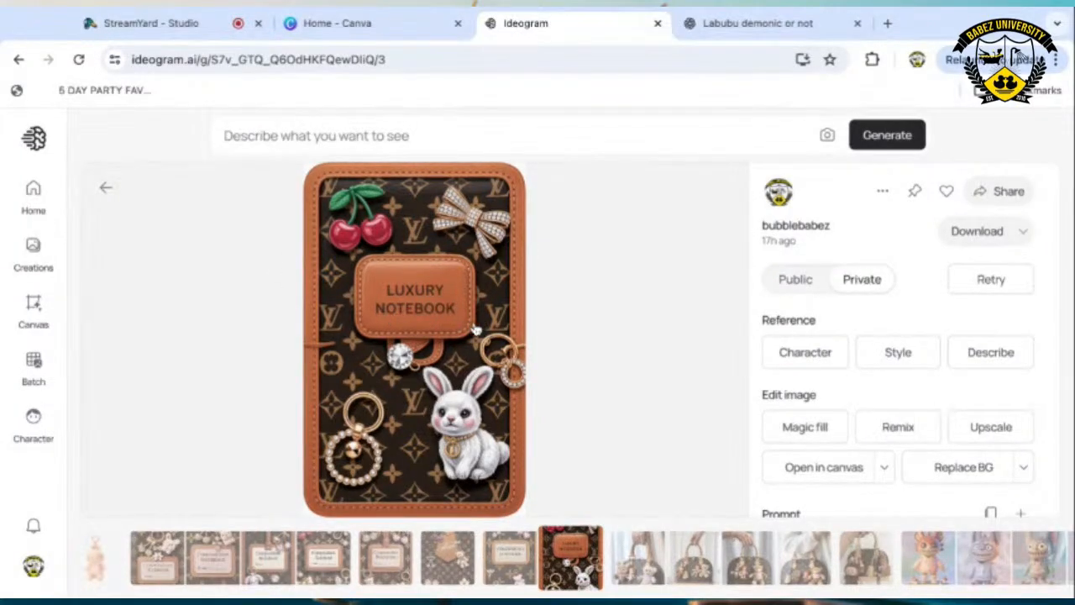
pyautogui.click(508, 558)
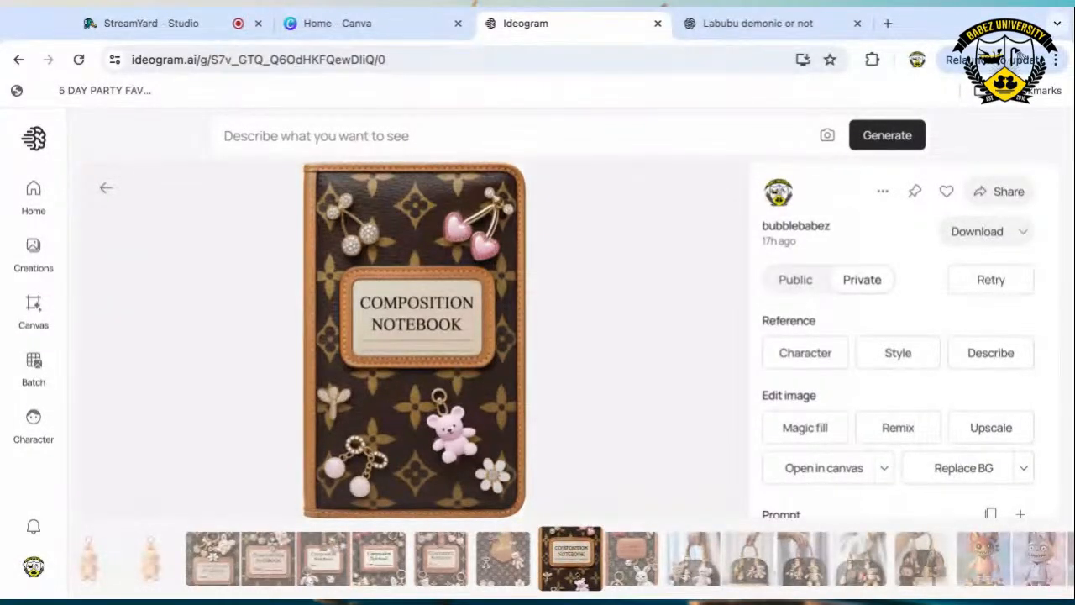
pyautogui.click(504, 544)
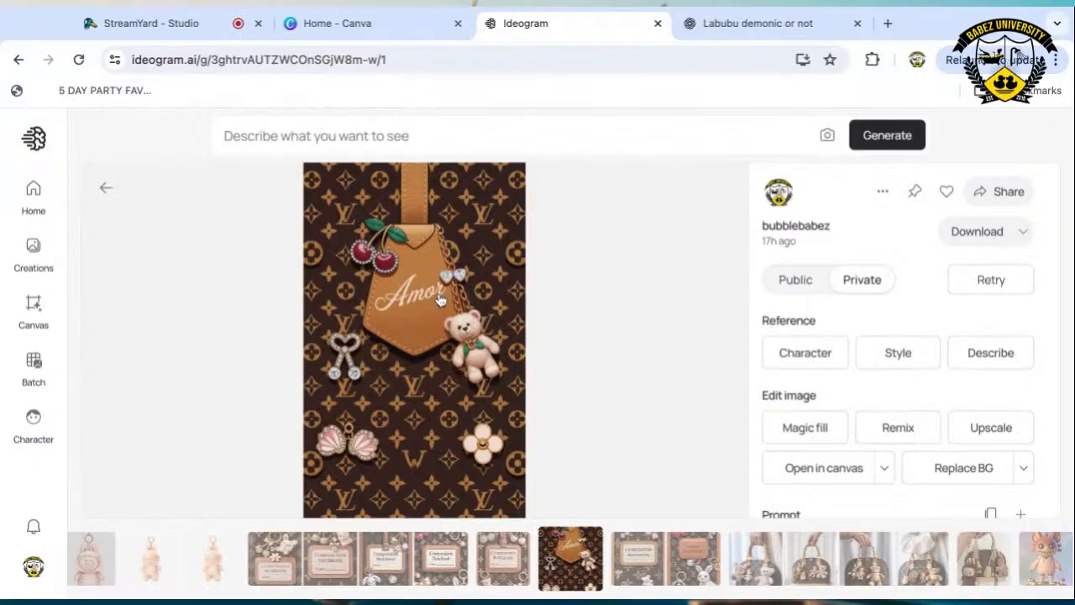
pyautogui.click(509, 544)
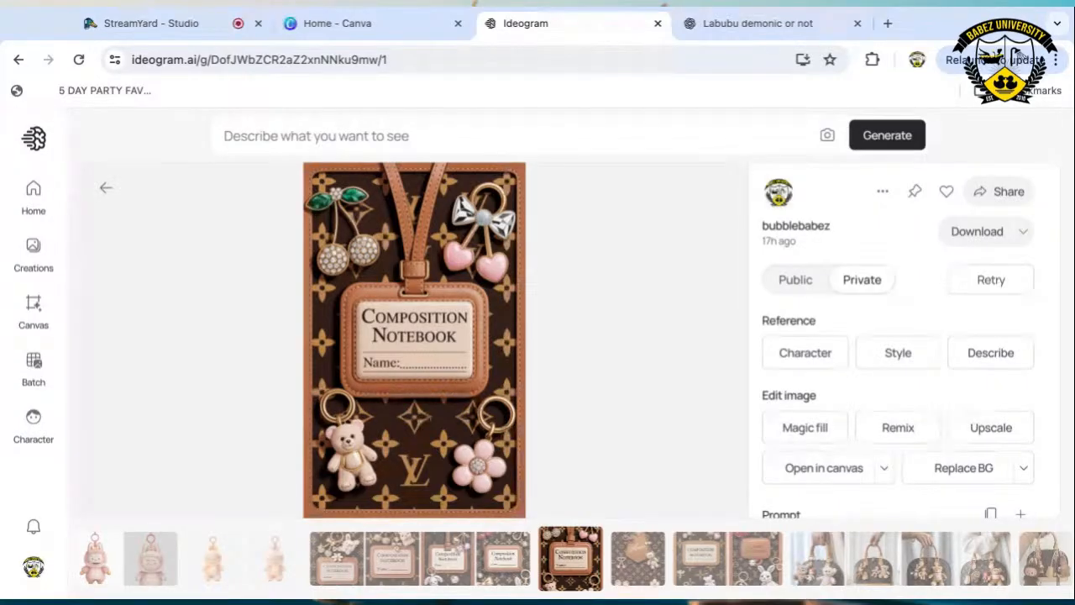
pyautogui.click(512, 544)
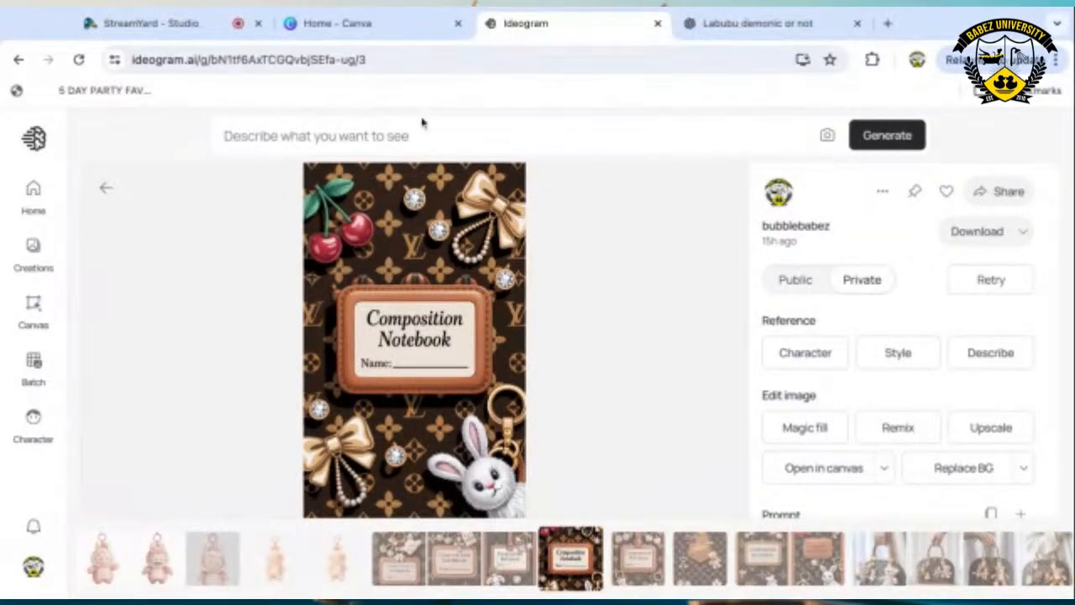
# Check the live viewer comments in StreamYard and return to the open notebook cover in Ideogram.
pyautogui.click(184, 25)
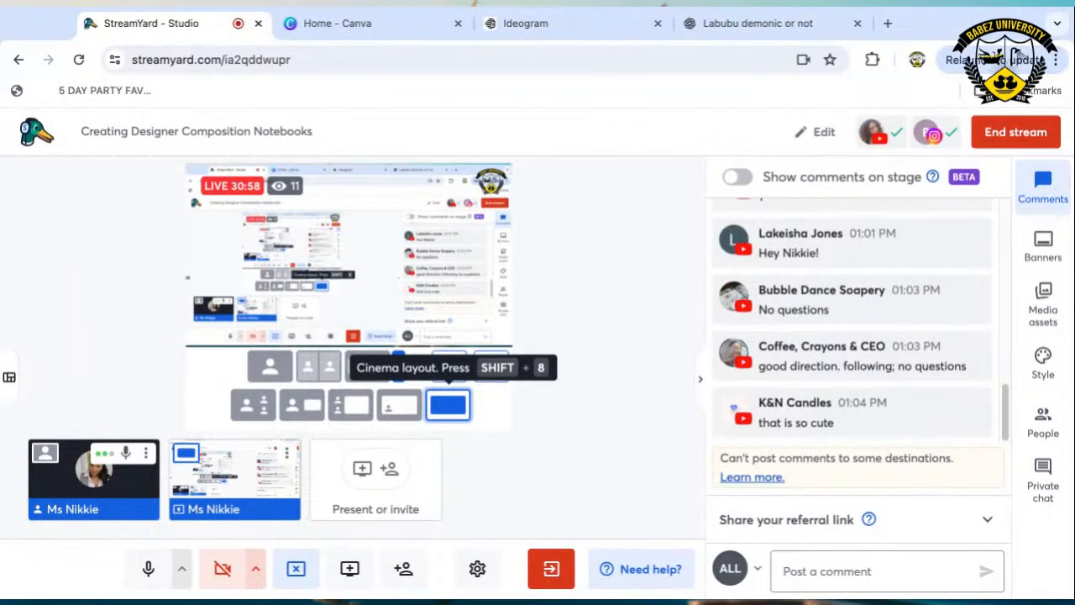
pyautogui.click(374, 29)
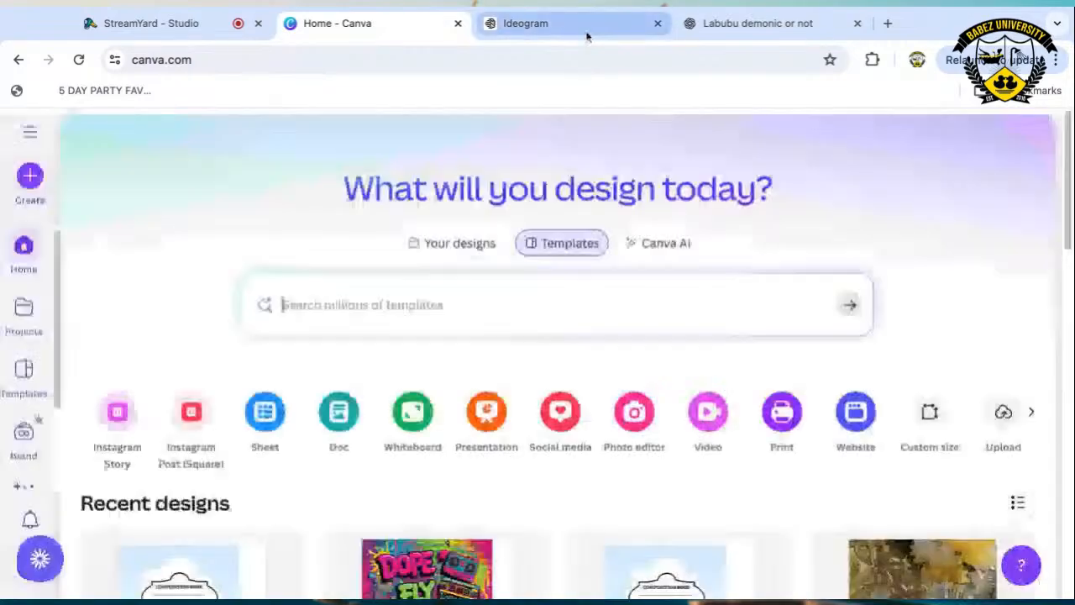
pyautogui.click(587, 36)
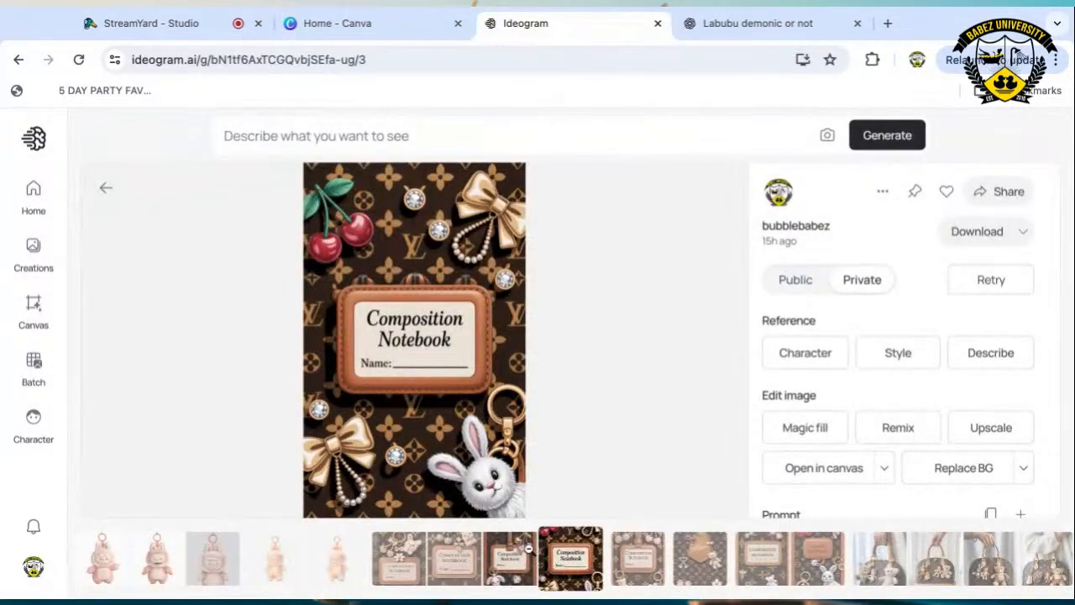
# View the remaining three covers of the same set, ending with the strap design with bunny, bow and flower charms above the label.
pyautogui.click(519, 548)
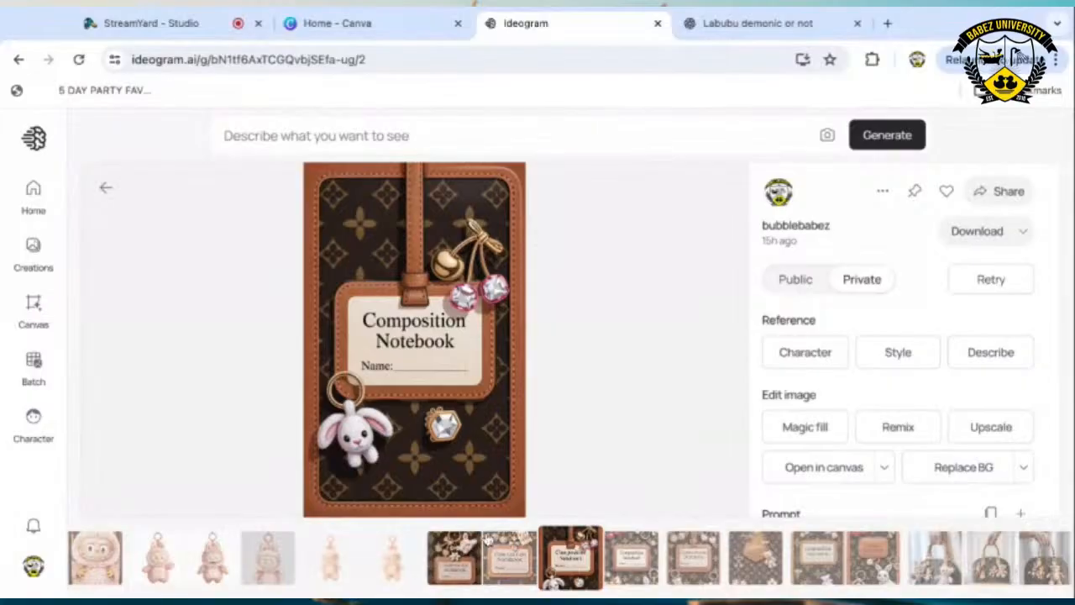
pyautogui.click(504, 546)
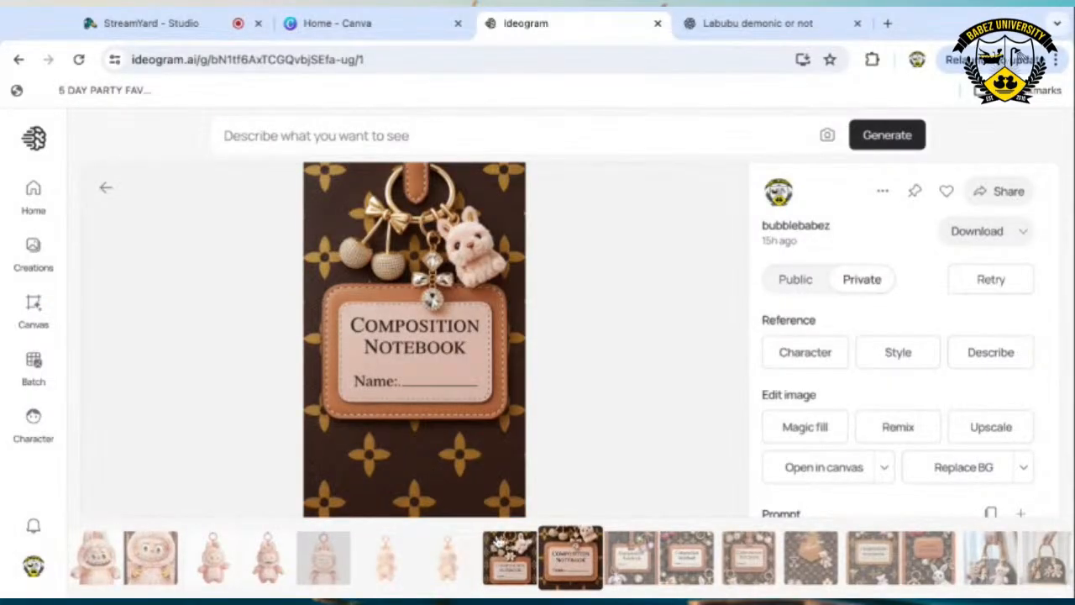
pyautogui.click(502, 544)
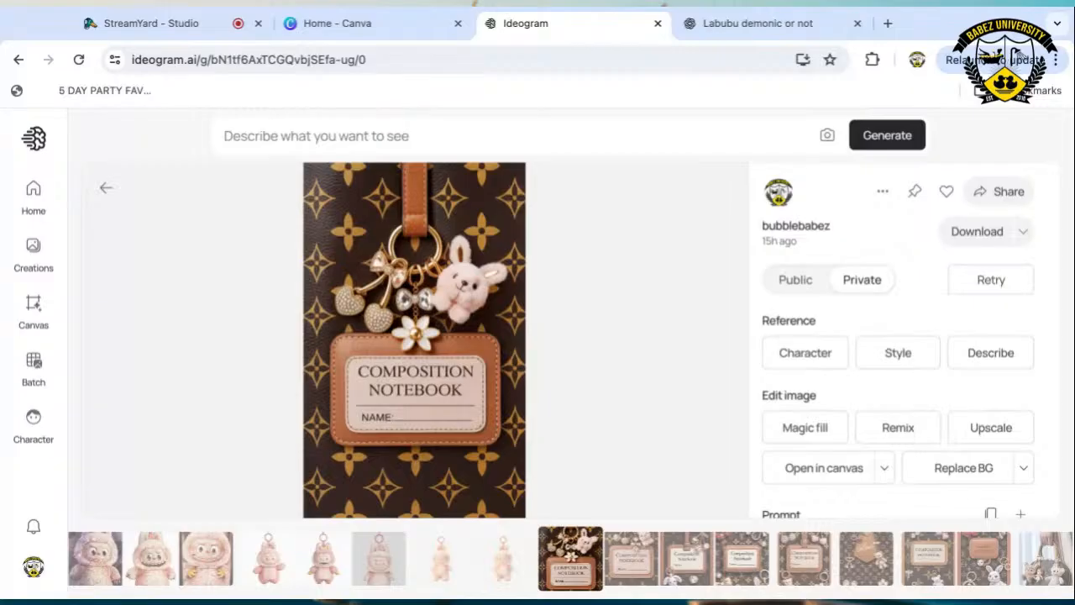
# Return to the Labubu conversation in ChatGPT and reread the original request for the gold-charm notebook cover prompt.
pyautogui.click(741, 27)
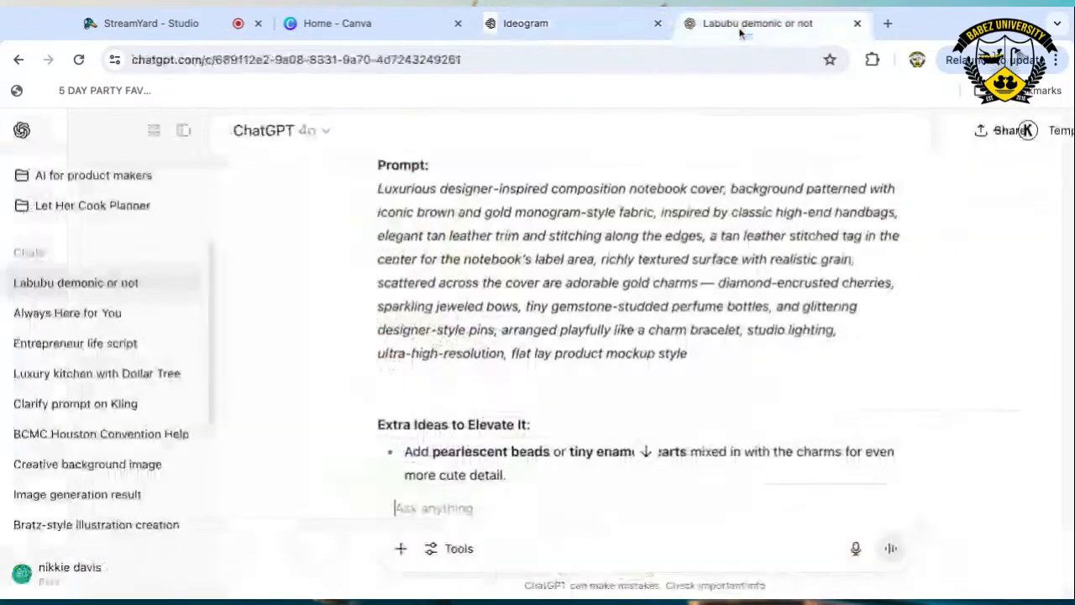
pyautogui.scroll(5, 546, 192)
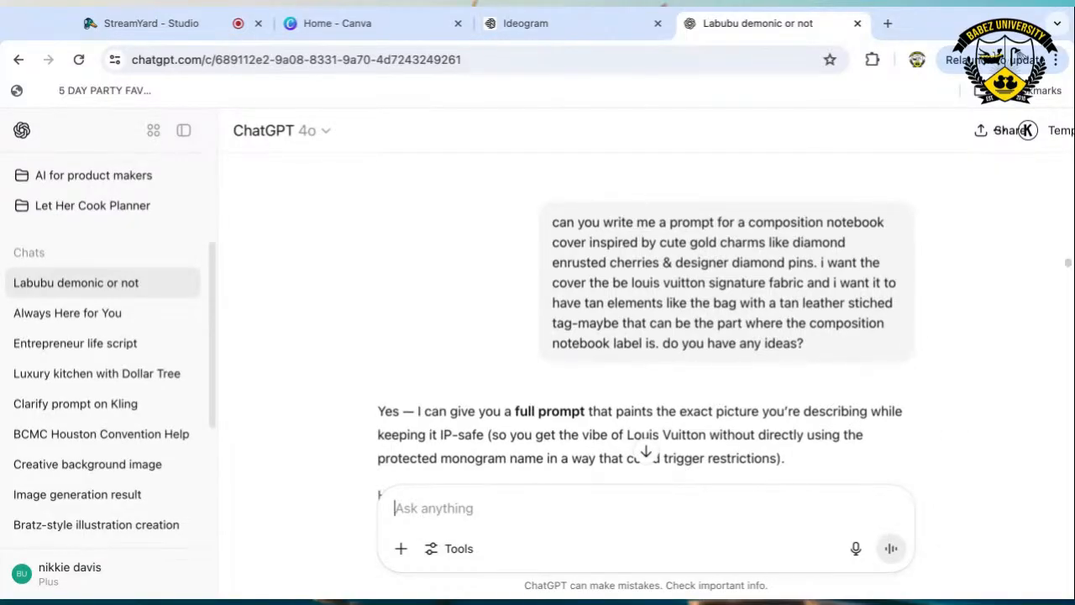
pyautogui.scroll(-3, 645, 336)
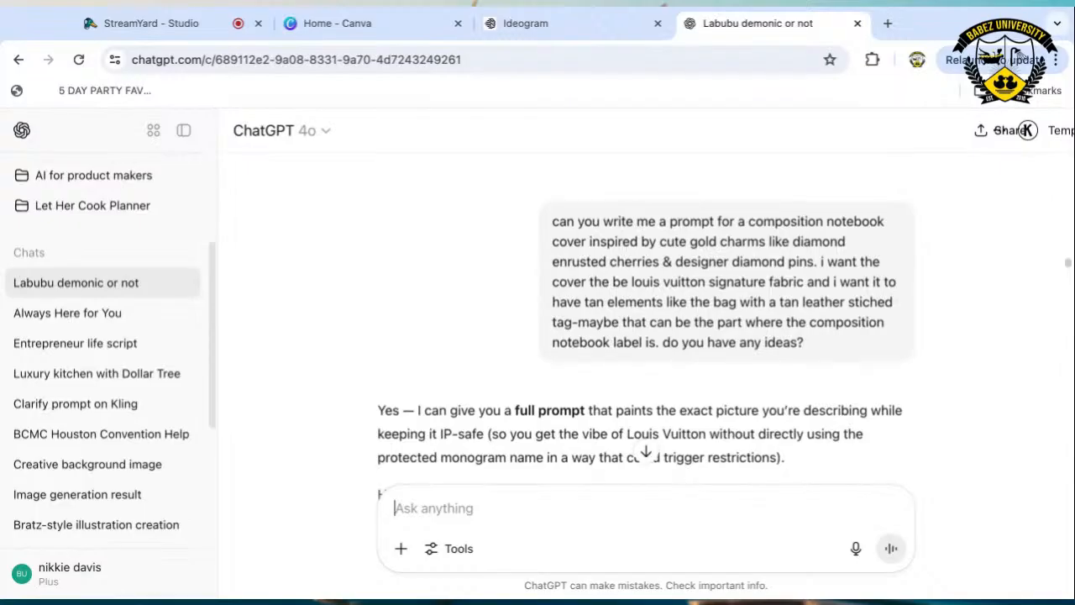
# Read ChatGPT's full prompt for the luxurious designer-inspired composition notebook cover below the original request.
pyautogui.scroll(-2, 645, 336)
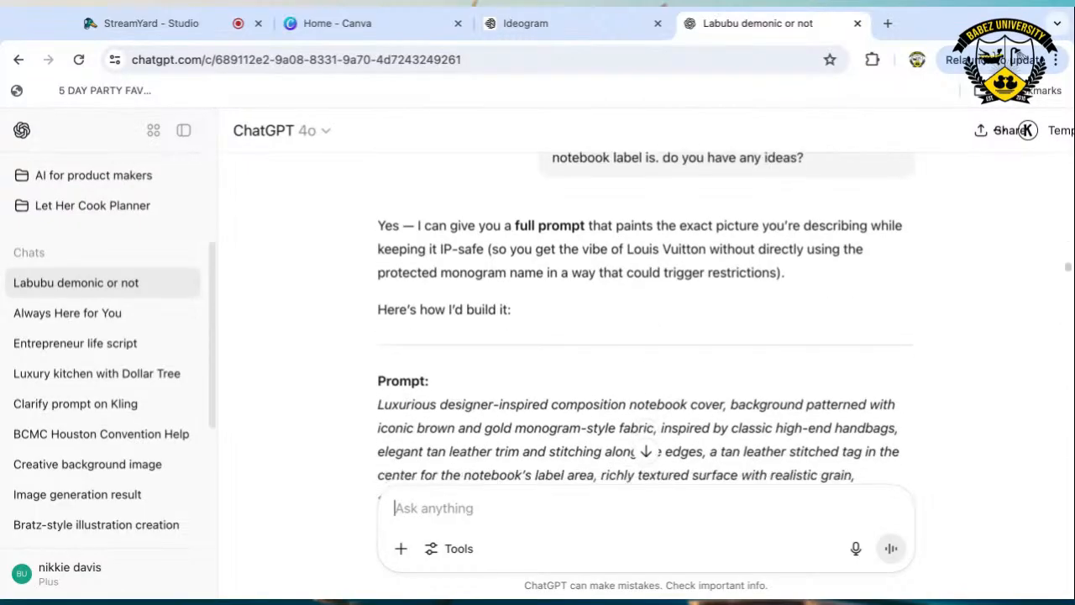
pyautogui.scroll(-1, 645, 336)
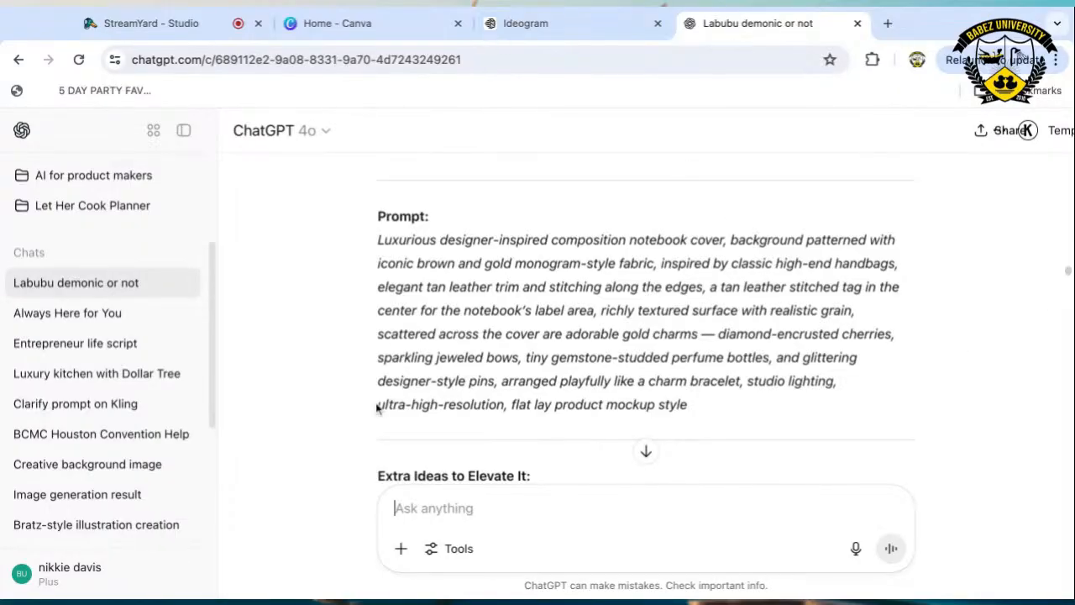
# Switch to Ideogram and view the generated covers one after another, from the strap design with bunny charm to the "Luxury Notebook" design.
pyautogui.click(576, 26)
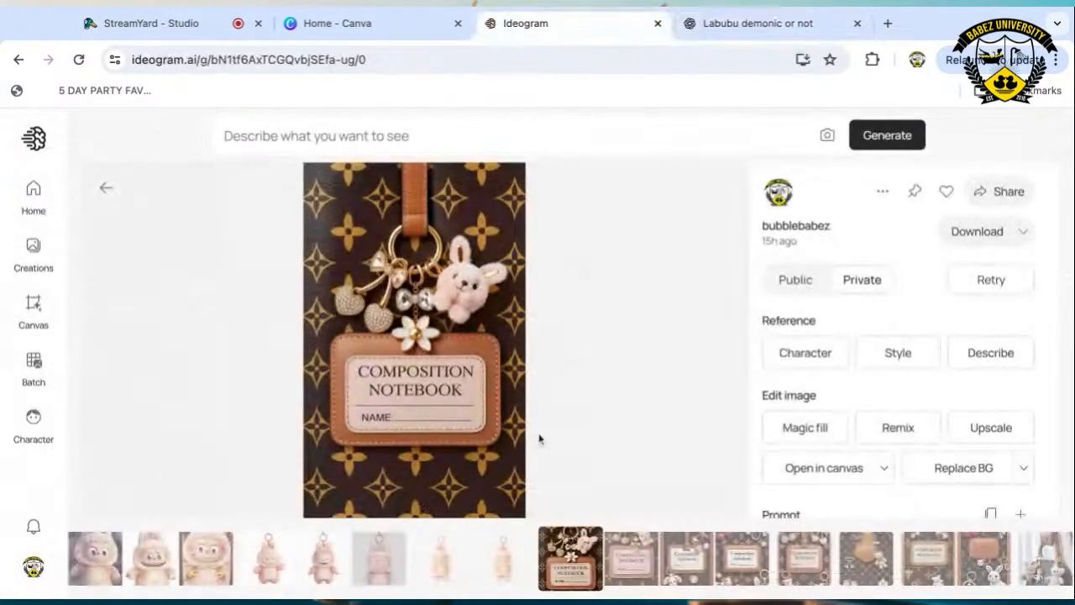
pyautogui.click(629, 554)
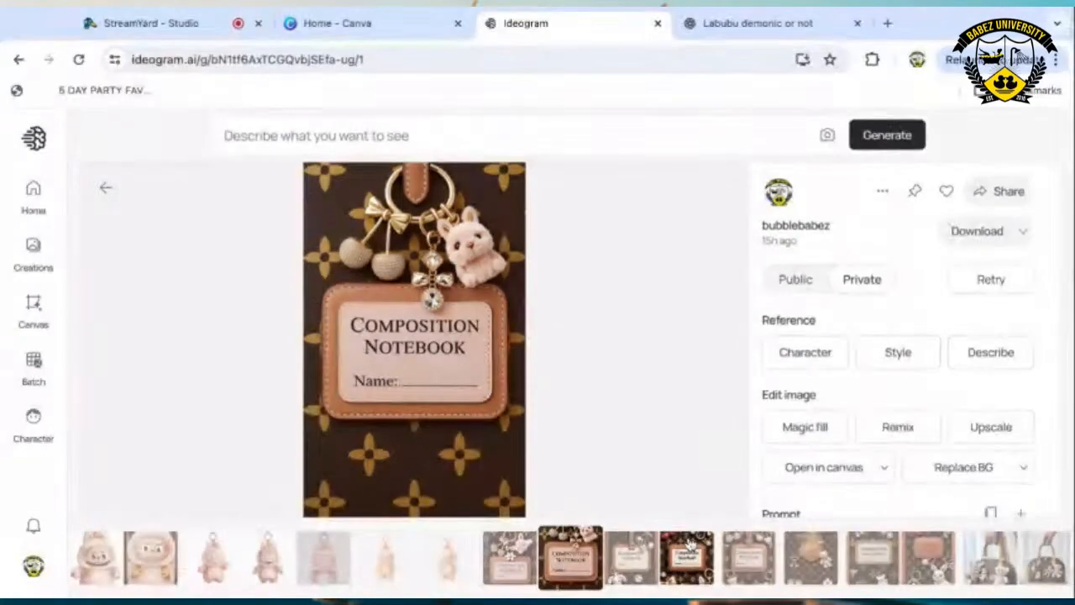
pyautogui.click(689, 546)
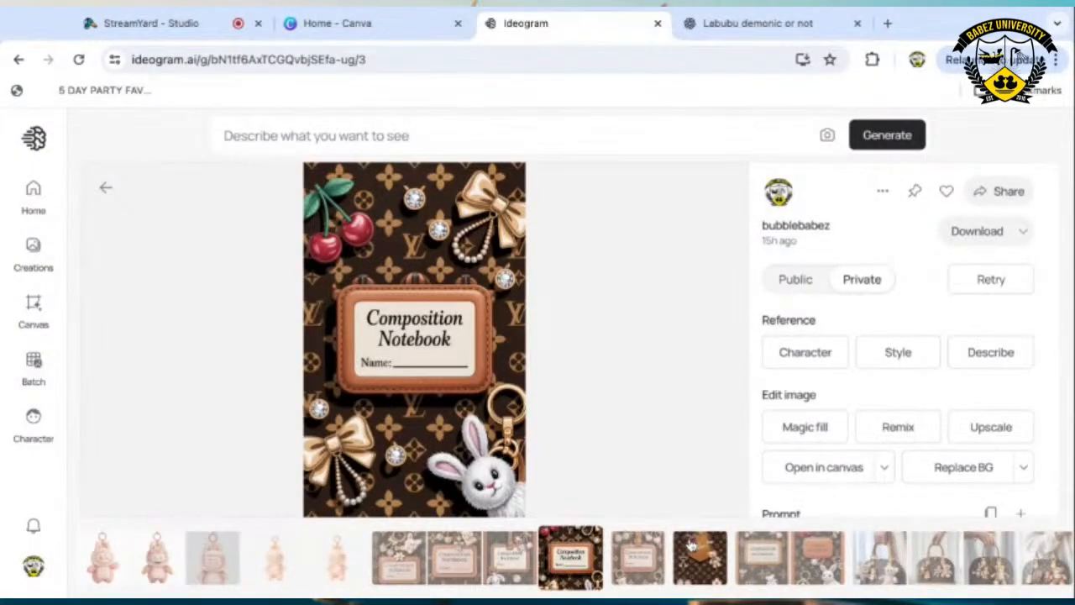
pyautogui.click(637, 550)
pyautogui.click(696, 541)
pyautogui.click(677, 546)
pyautogui.click(637, 550)
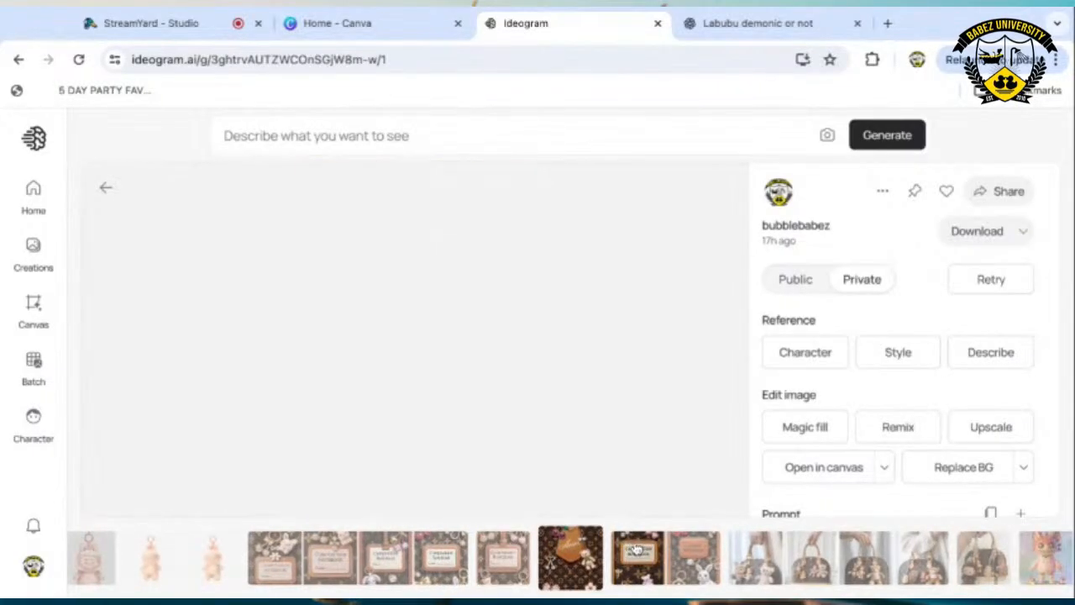
pyautogui.click(637, 551)
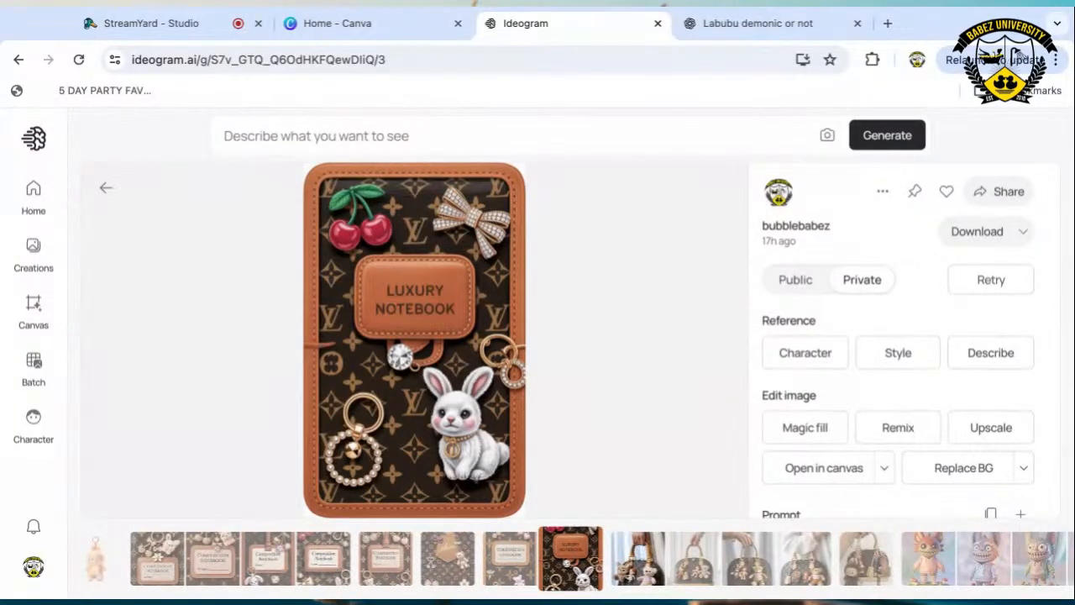
# Go back to the strap design with bunny charm and go through the covers again, including the "Amor" tag design, ending at "Luxury Notebook".
pyautogui.press('Left')
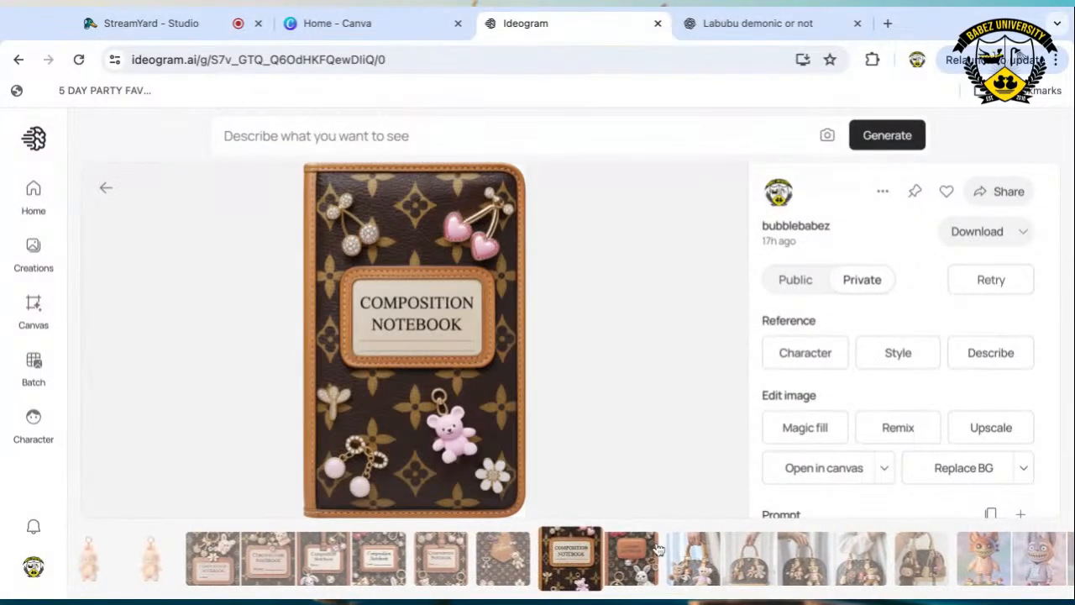
pyautogui.click(219, 550)
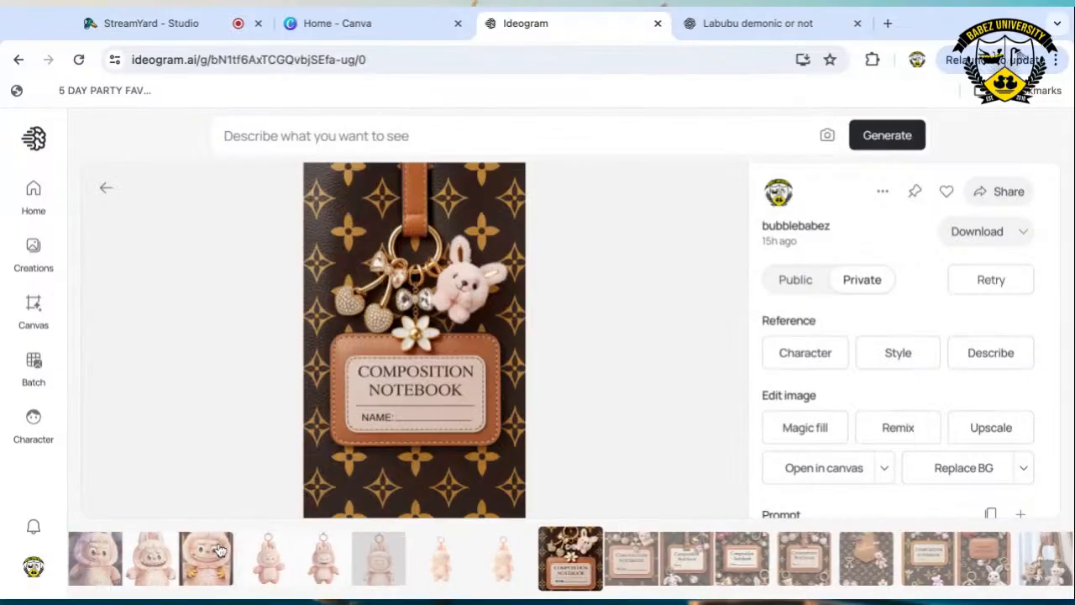
pyautogui.click(634, 546)
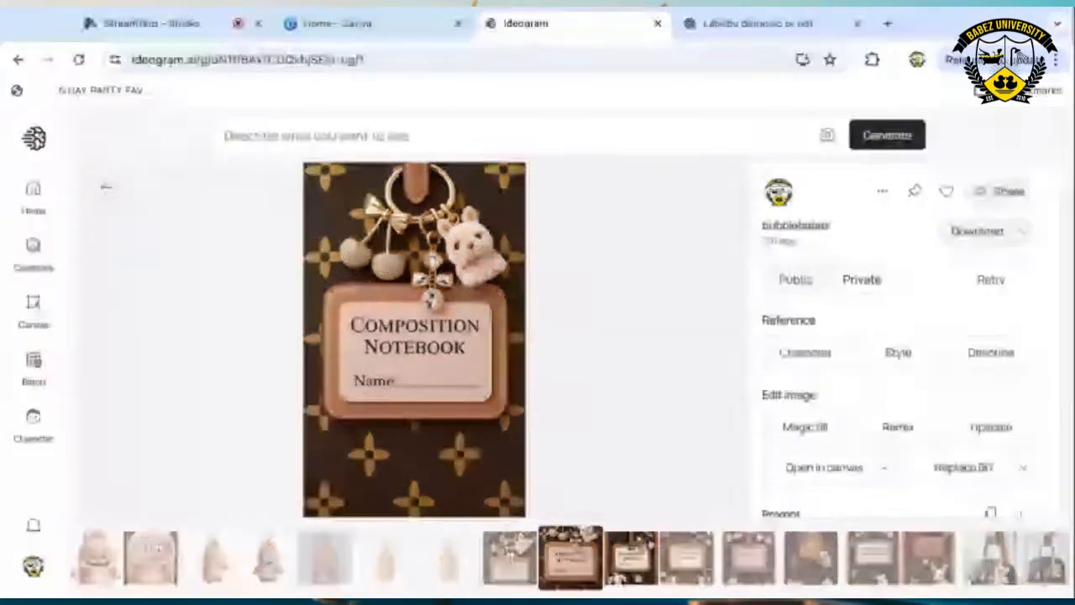
pyautogui.click(688, 545)
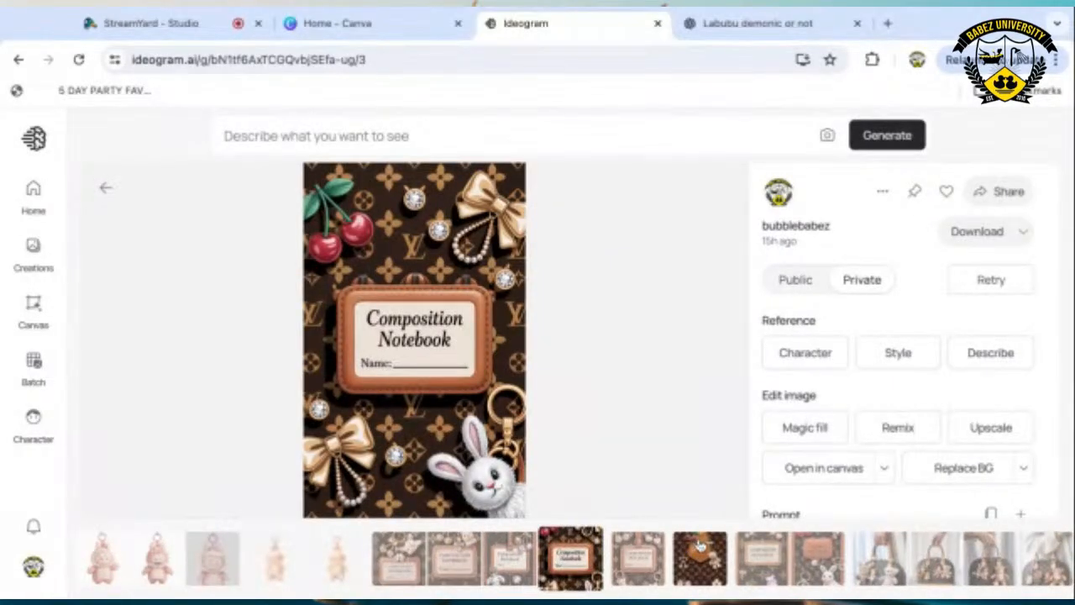
pyautogui.click(699, 546)
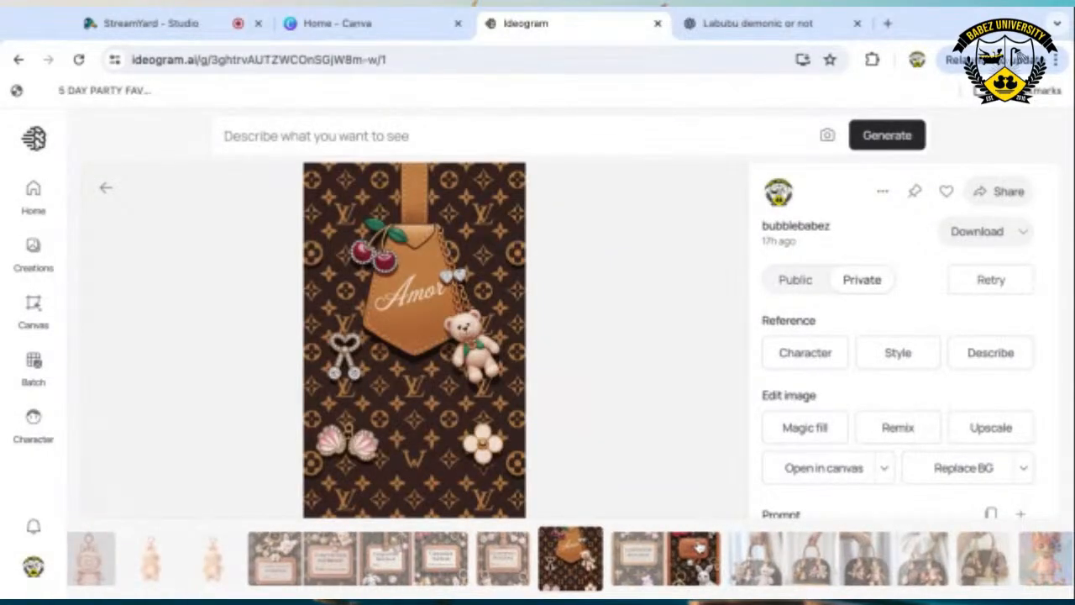
pyautogui.click(626, 546)
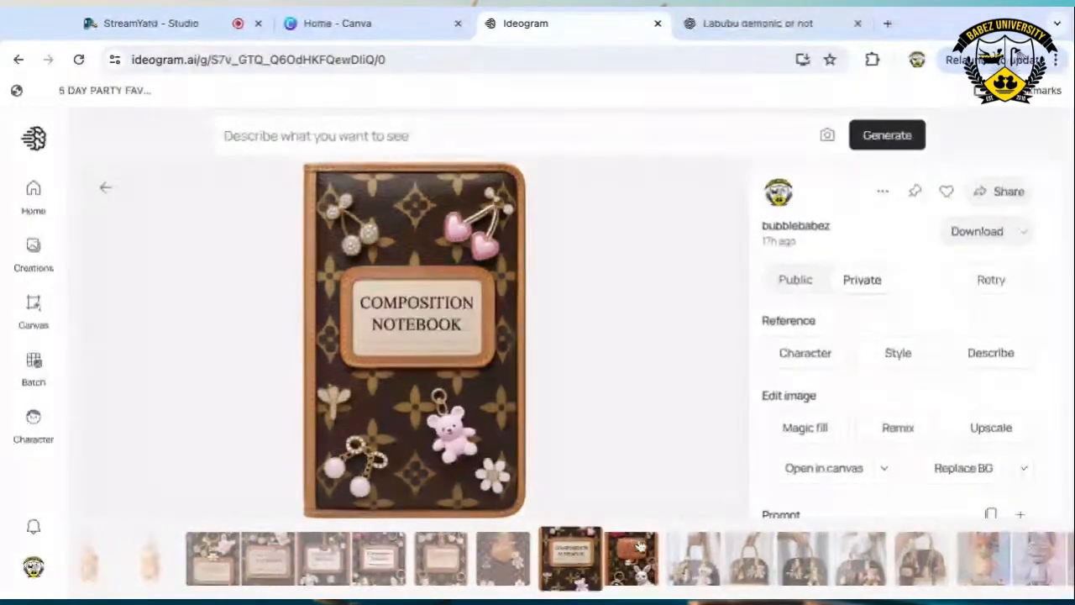
pyautogui.click(638, 546)
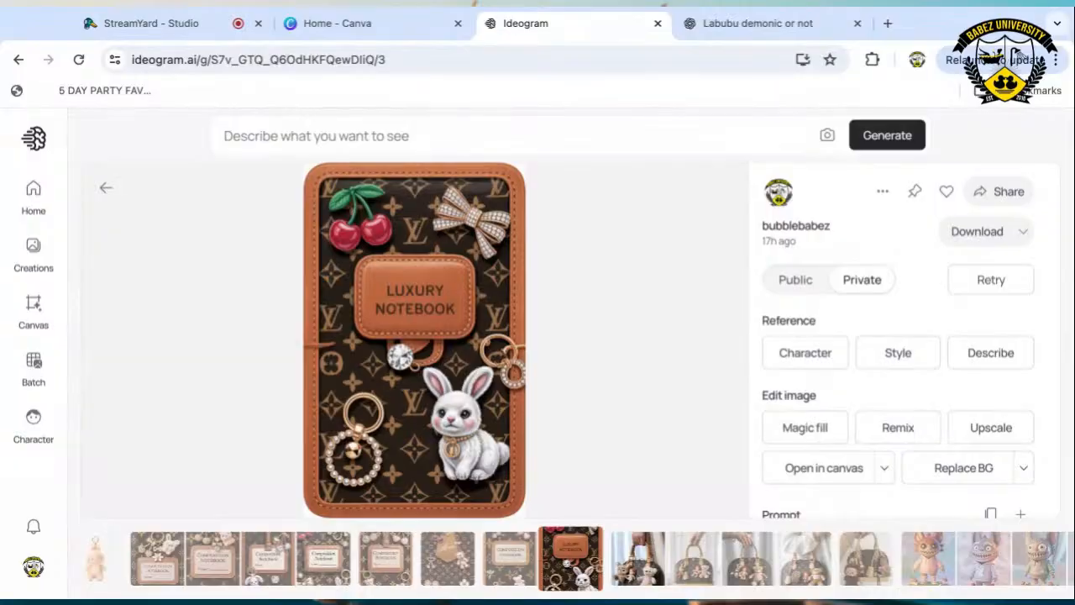
# Show all eight notebook covers once more in order, from the bunny strap design to "Luxury Notebook", and check the viewer comments in StreamYard.
pyautogui.click(154, 560)
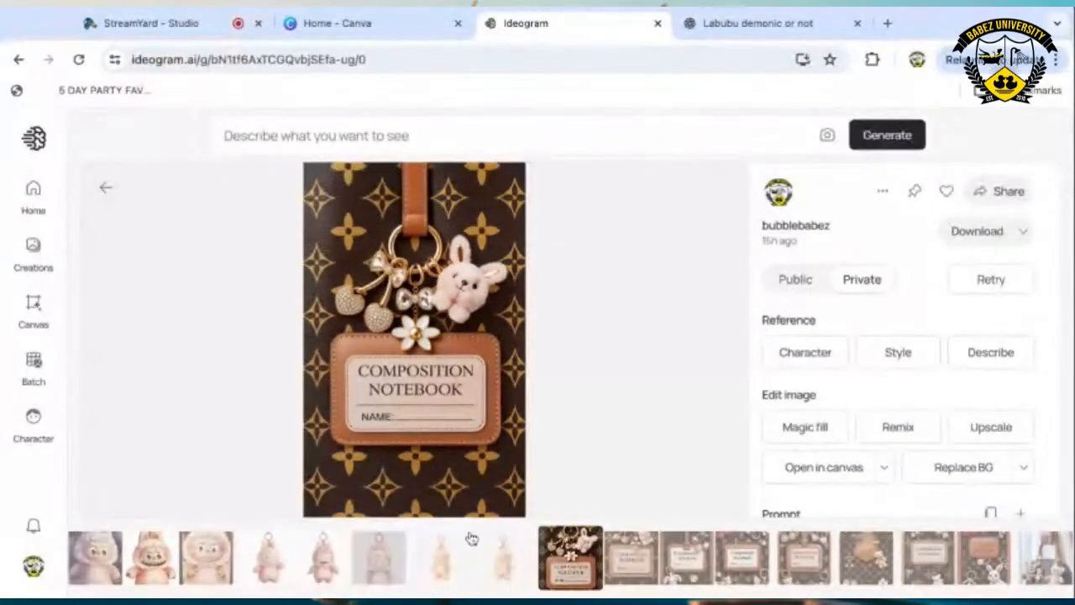
pyautogui.click(636, 548)
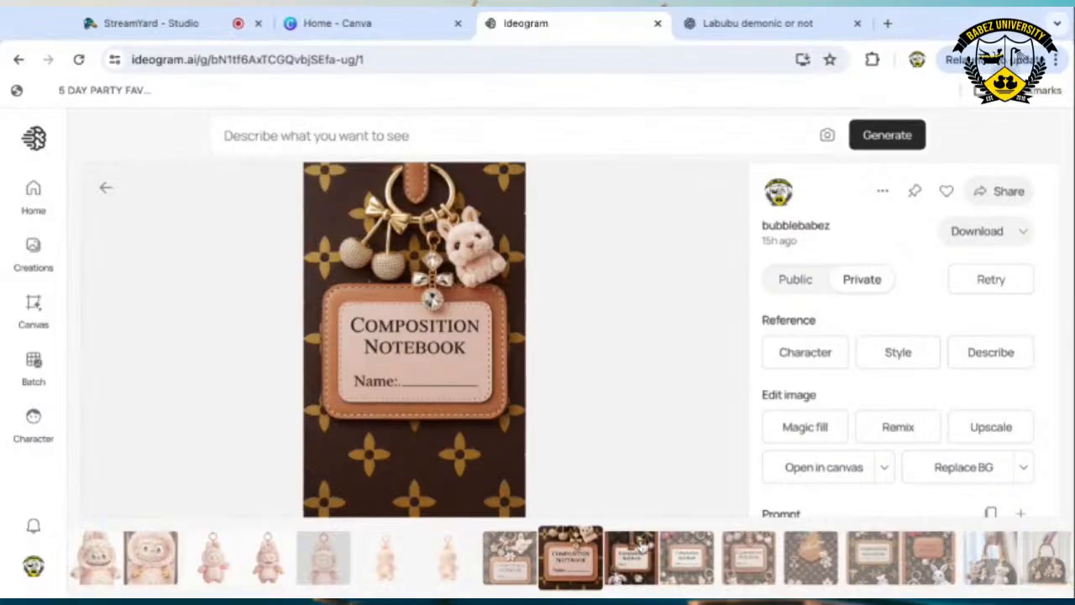
pyautogui.click(633, 548)
pyautogui.click(631, 548)
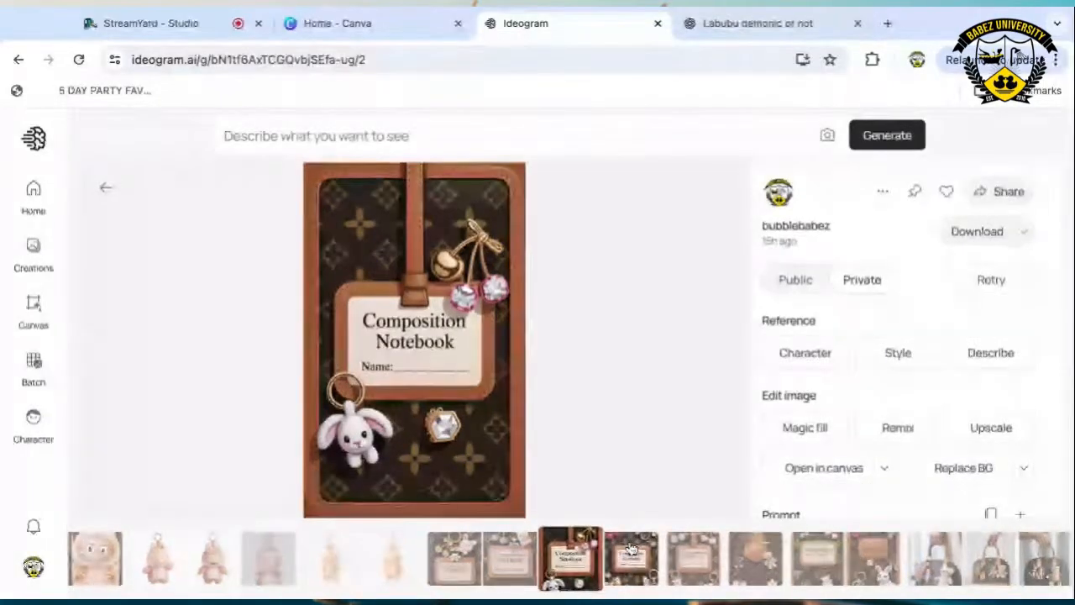
pyautogui.click(631, 547)
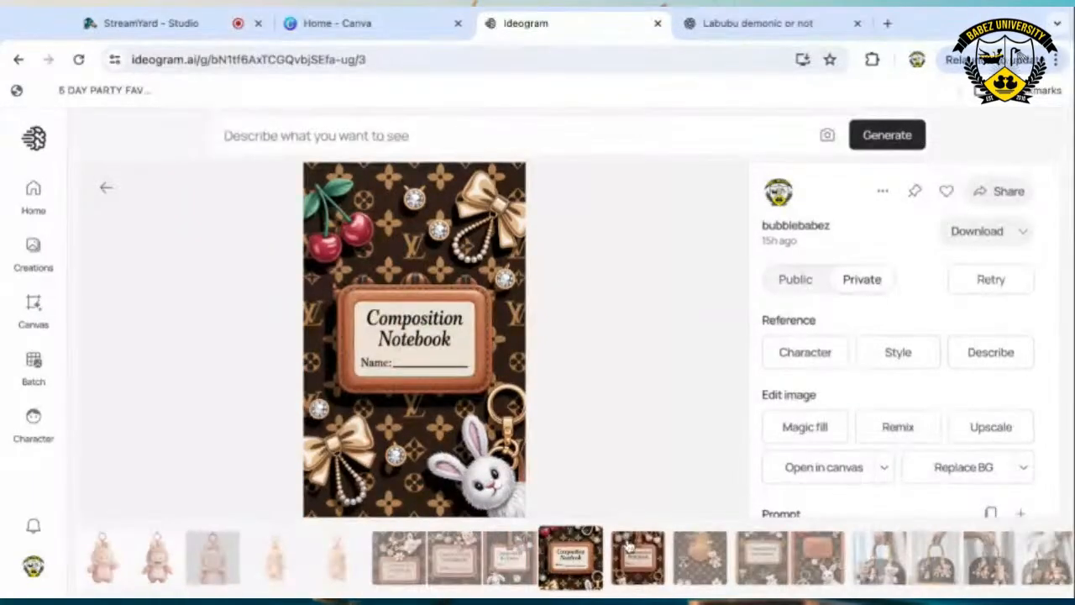
pyautogui.click(645, 544)
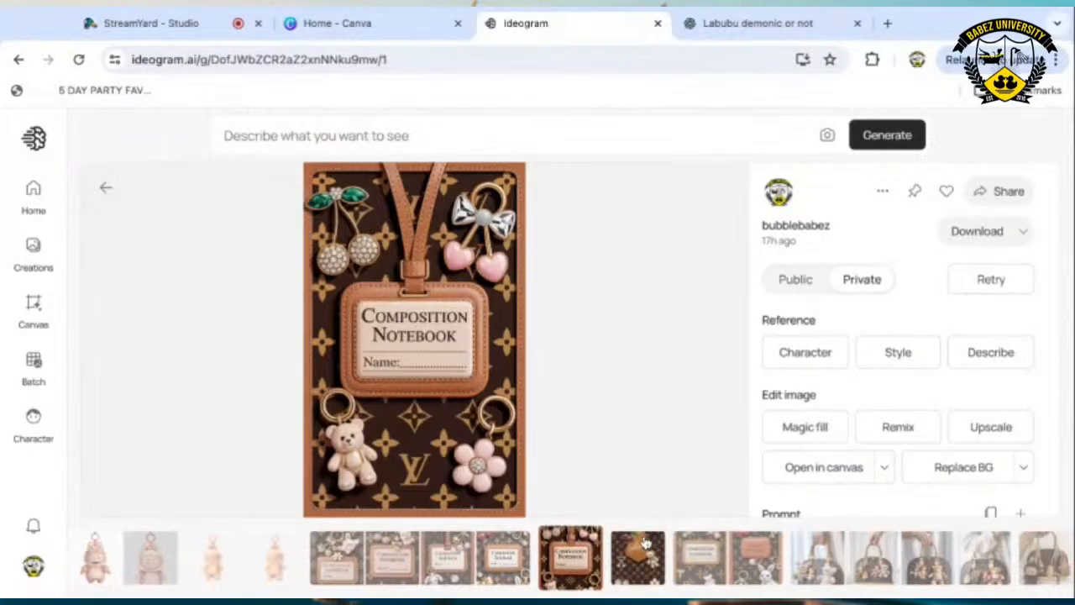
pyautogui.click(639, 551)
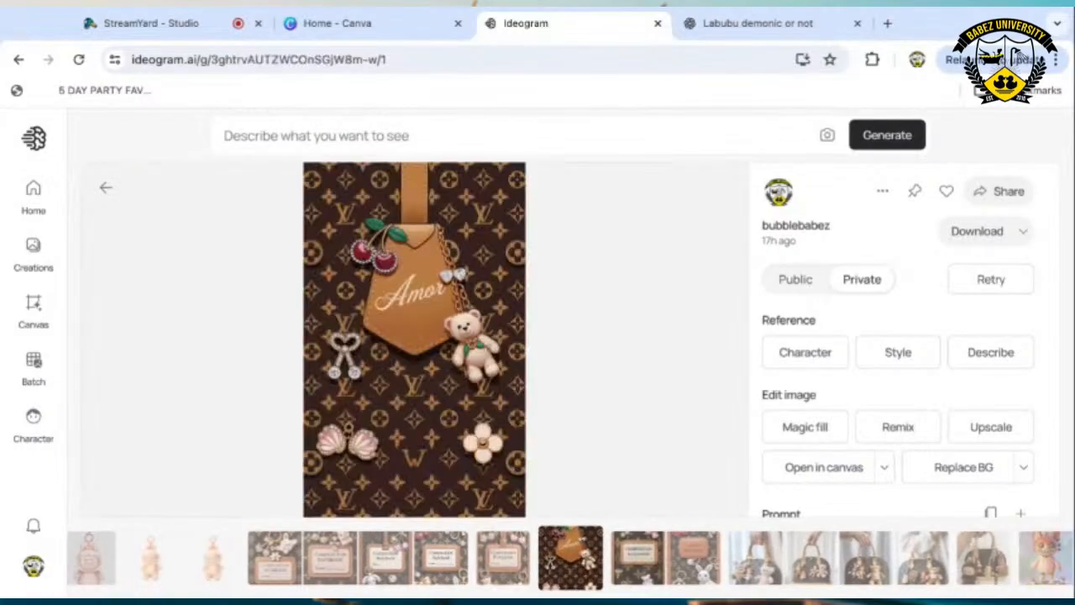
pyautogui.click(638, 554)
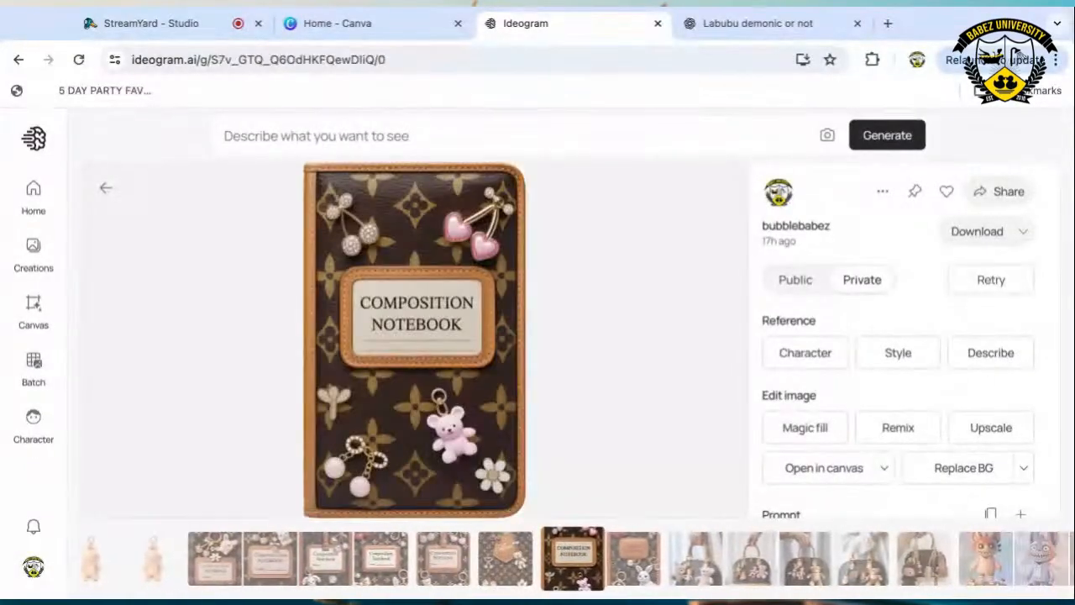
pyautogui.click(638, 551)
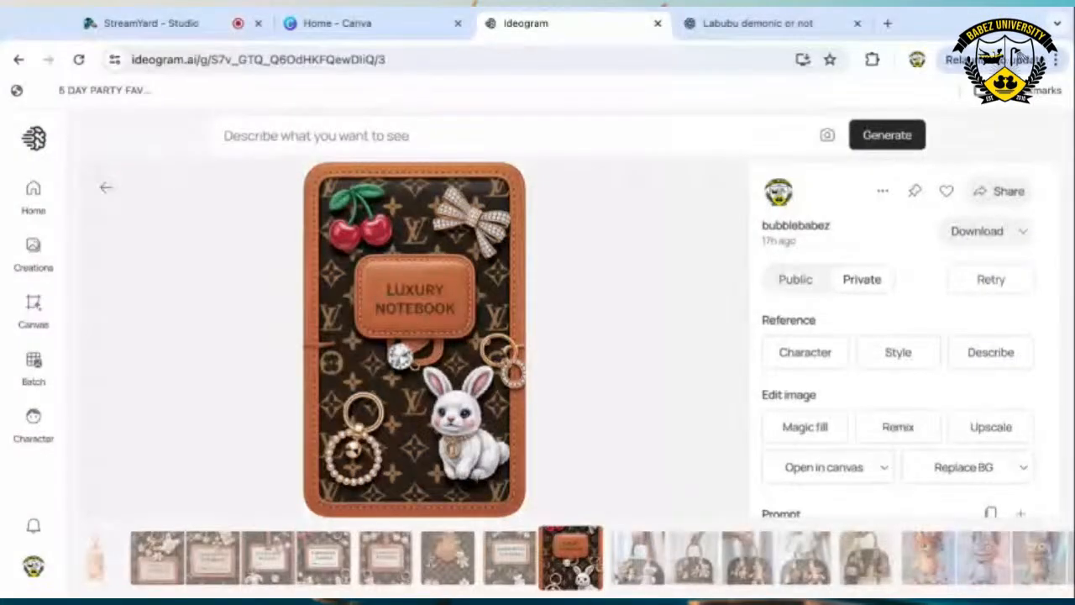
pyautogui.click(143, 24)
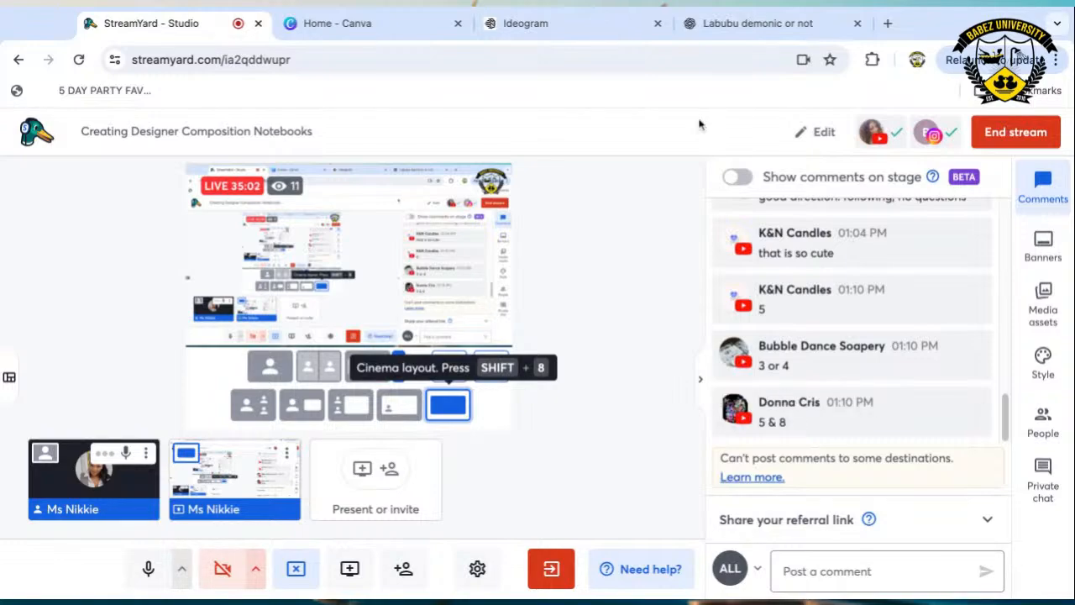
# Open the recent composition book design "My Designs Comp Notebook" in Canva and look over the Labubu cover on page 2 and the neighbouring pages.
pyautogui.click(387, 23)
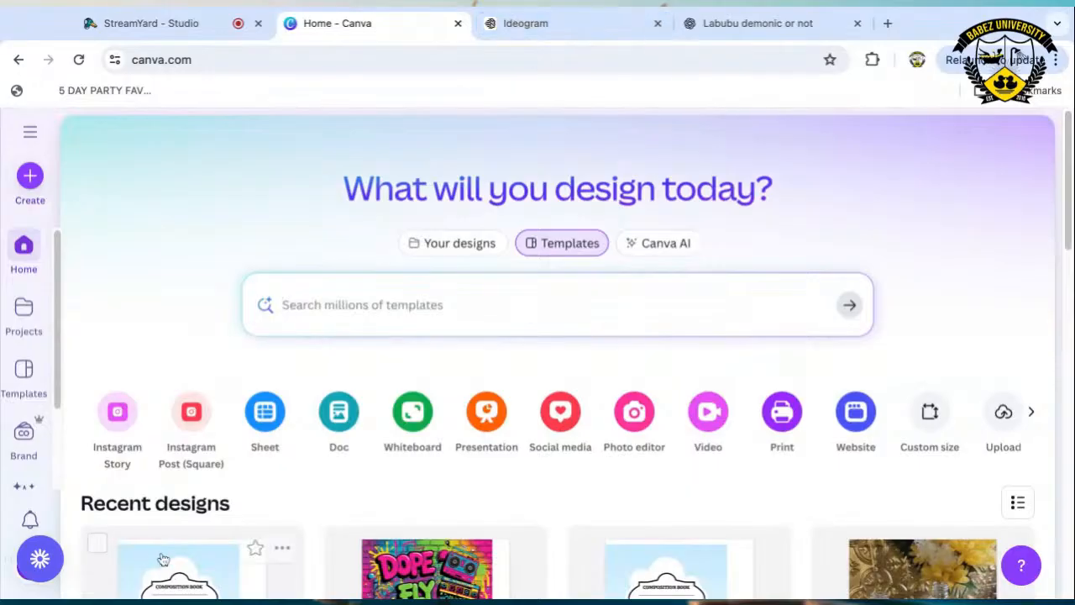
pyautogui.click(190, 572)
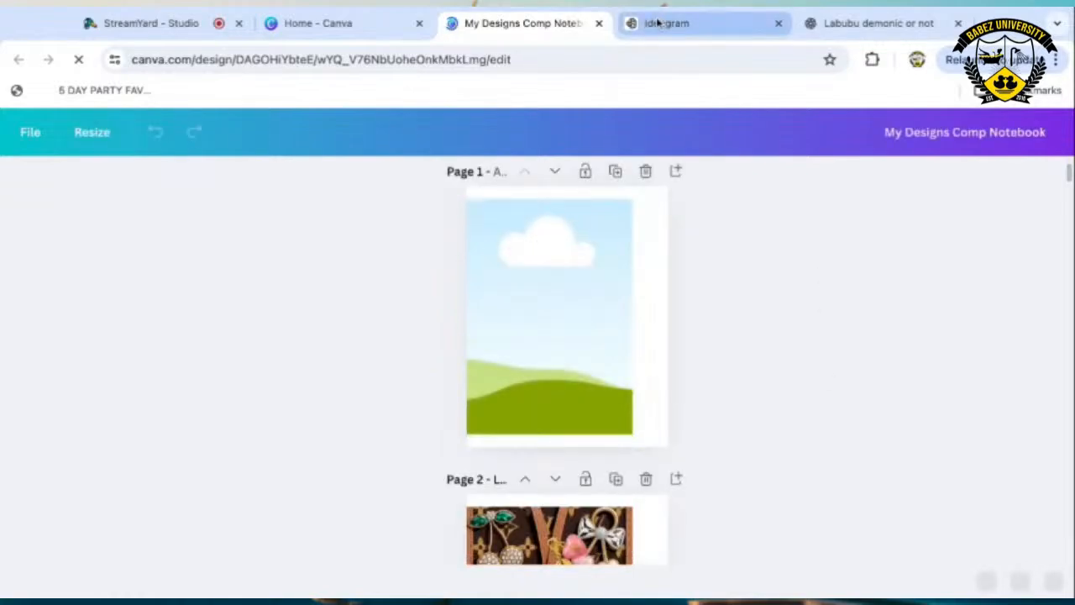
pyautogui.scroll(-2, 694, 384)
pyautogui.scroll(-1, 778, 360)
pyautogui.scroll(-1, 778, 360)
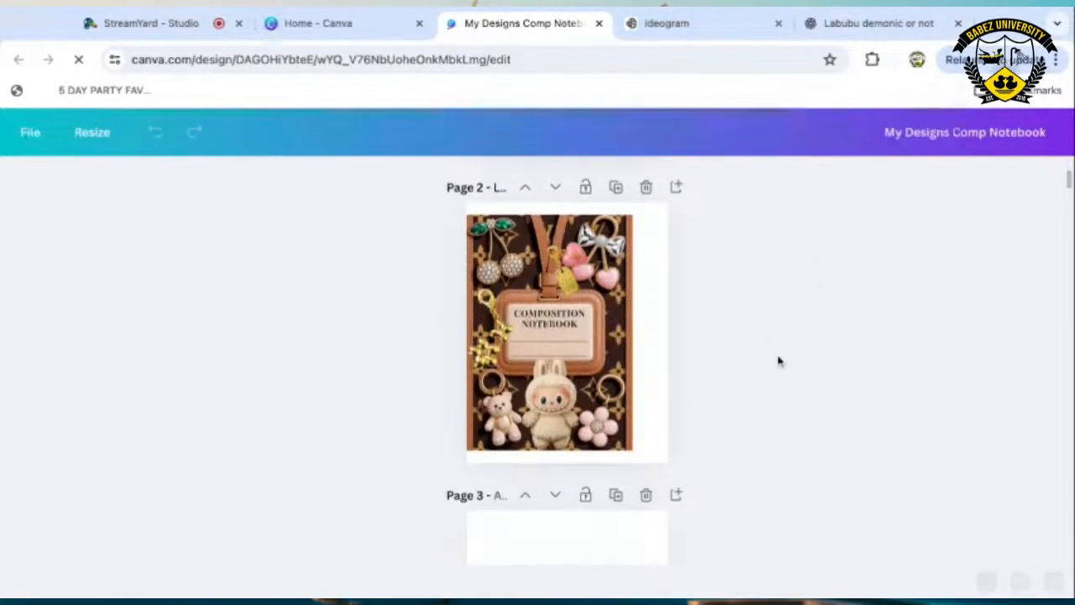
pyautogui.scroll(-1, 778, 361)
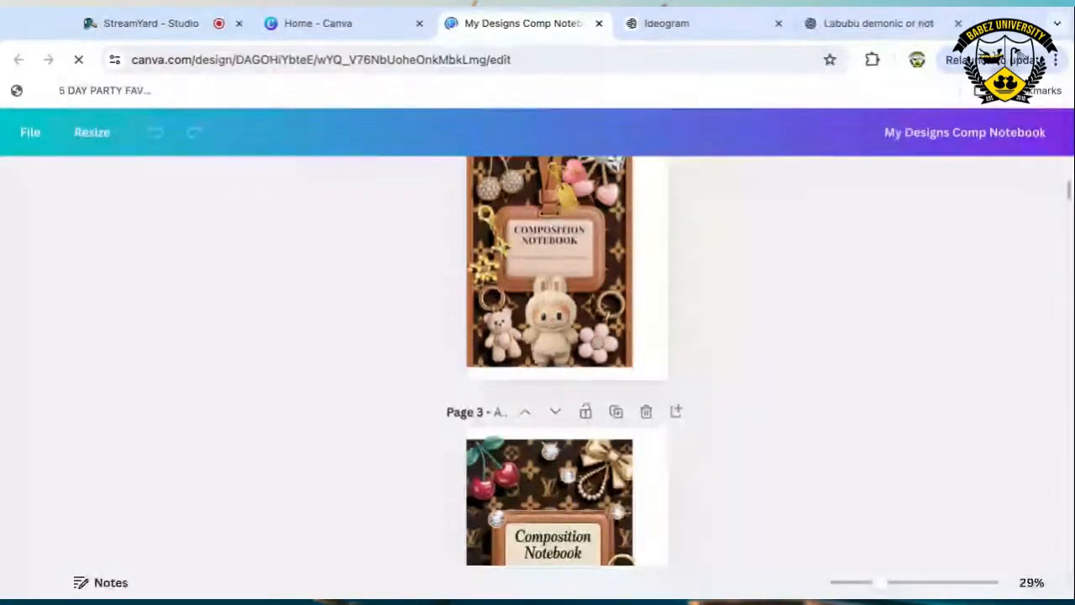
pyautogui.scroll(2, 577, 375)
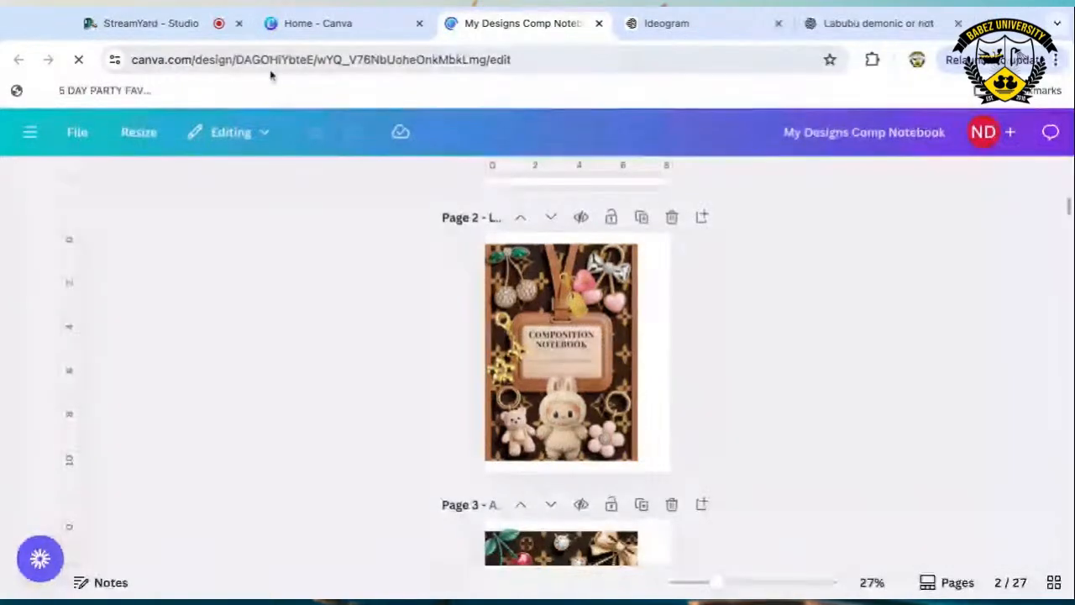
# Return to Ideogram and show the aspect ratio options for a new image, with the 10:16 portrait format.
pyautogui.click(668, 32)
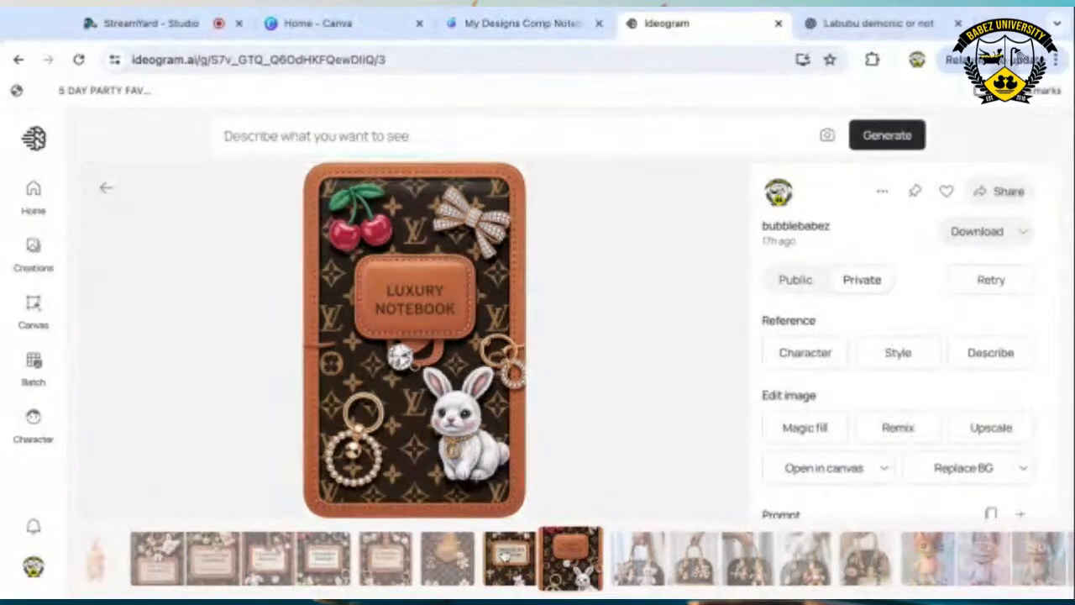
pyautogui.click(438, 133)
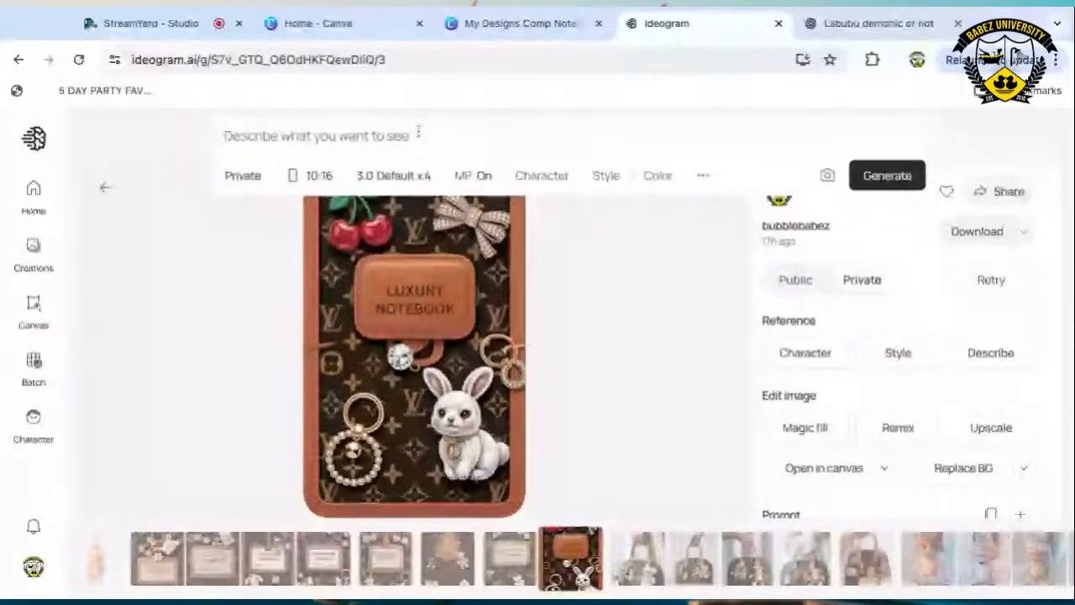
pyautogui.click(309, 178)
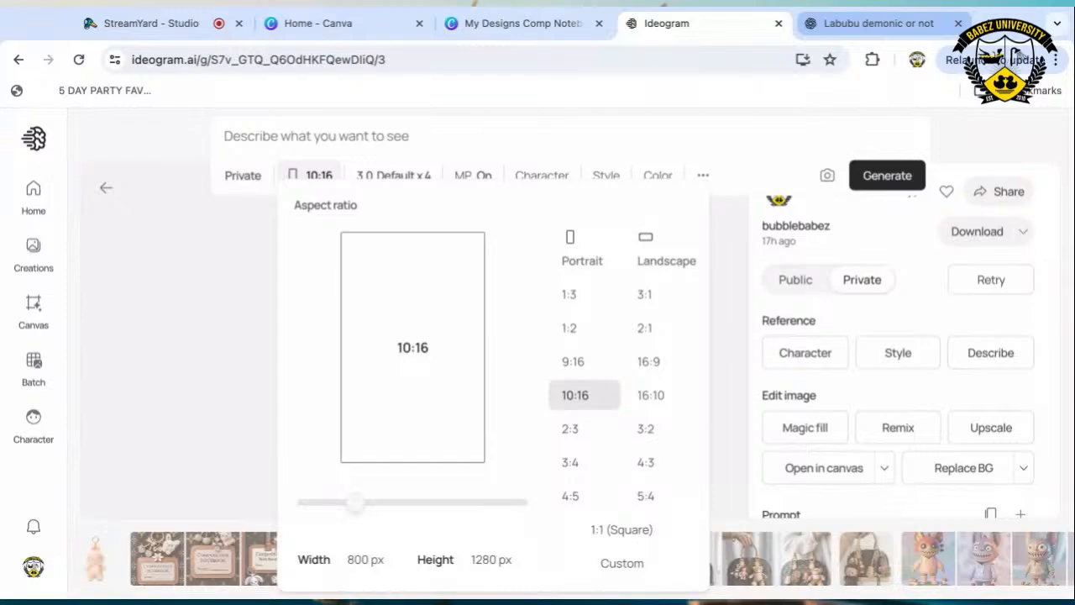
# Return to the Labubu conversation in ChatGPT and review the notebook cover prompt and the adjusted prompt for just the pattern/design.
pyautogui.click(878, 23)
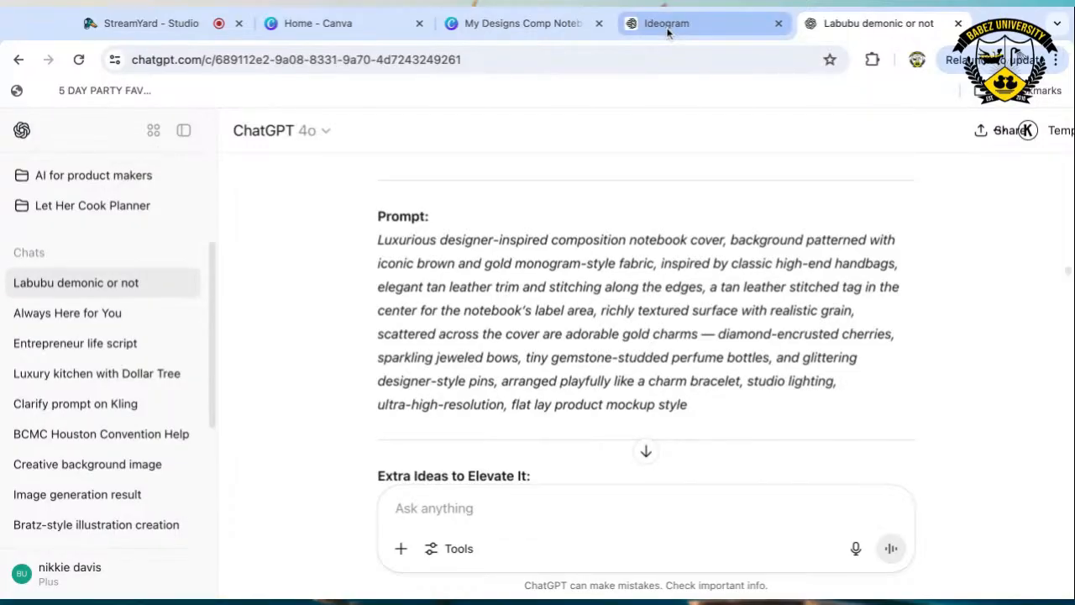
pyautogui.scroll(-1, 667, 243)
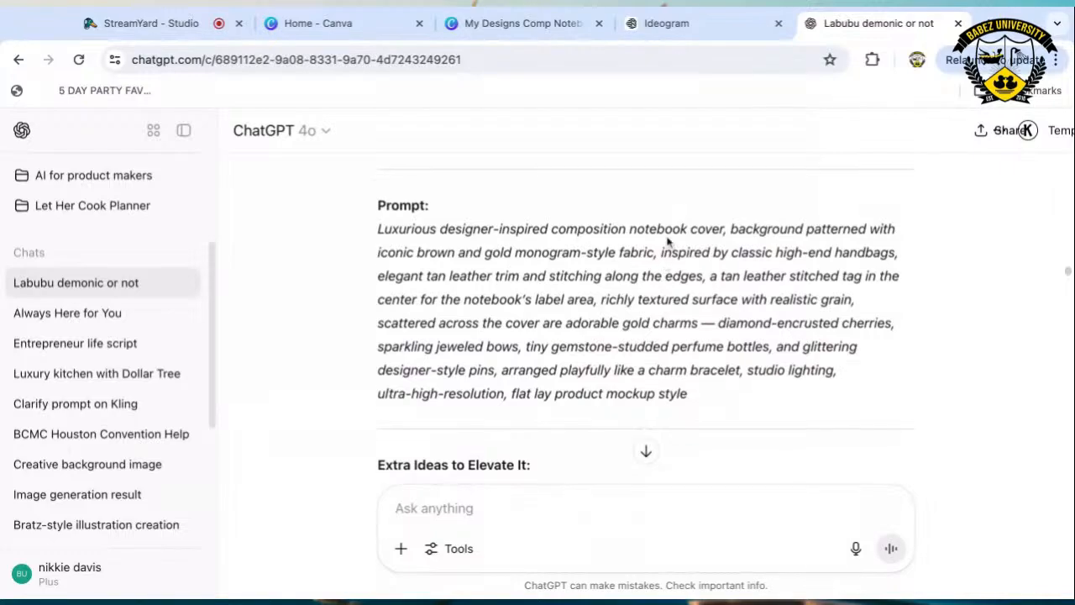
pyautogui.scroll(-3, 668, 242)
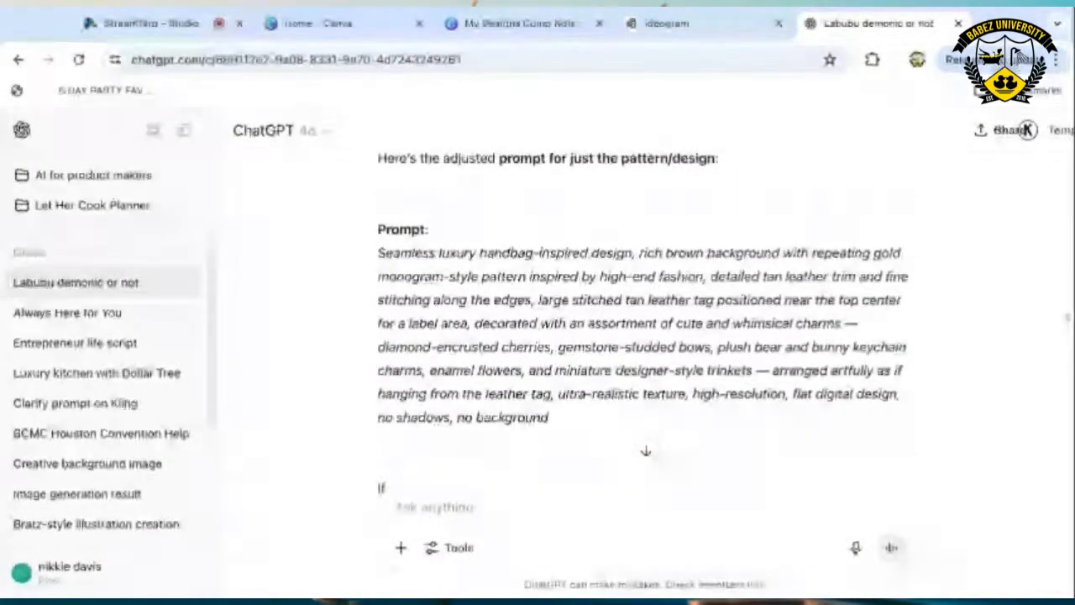
pyautogui.scroll(2, 646, 319)
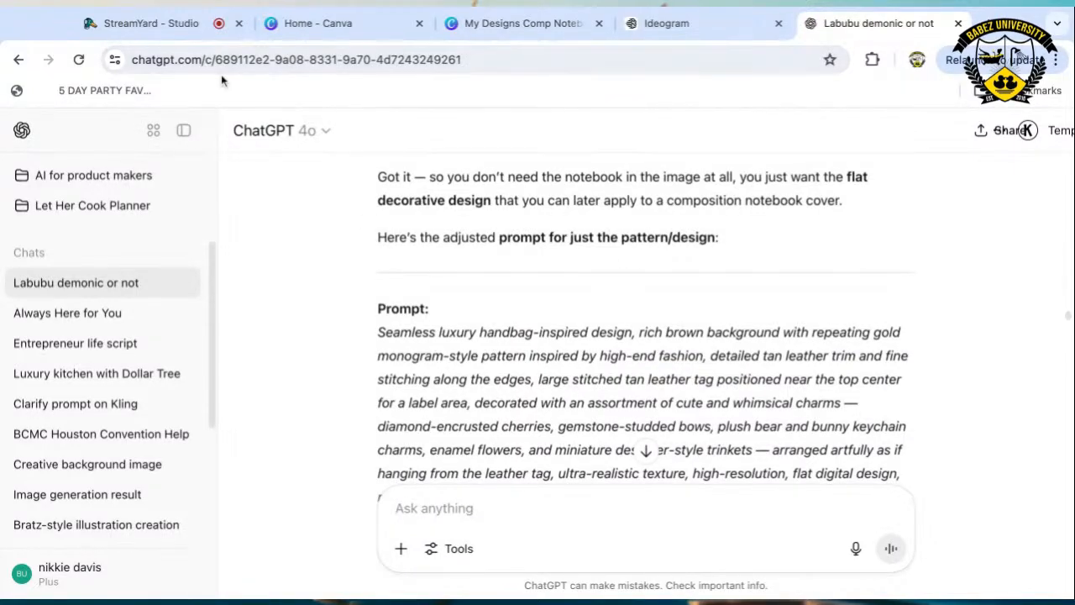
# Return to Ideogram, dismiss the aspect ratio options, and open and copy the "Composition Notebook" cover with the bear and flower charms.
pyautogui.click(676, 25)
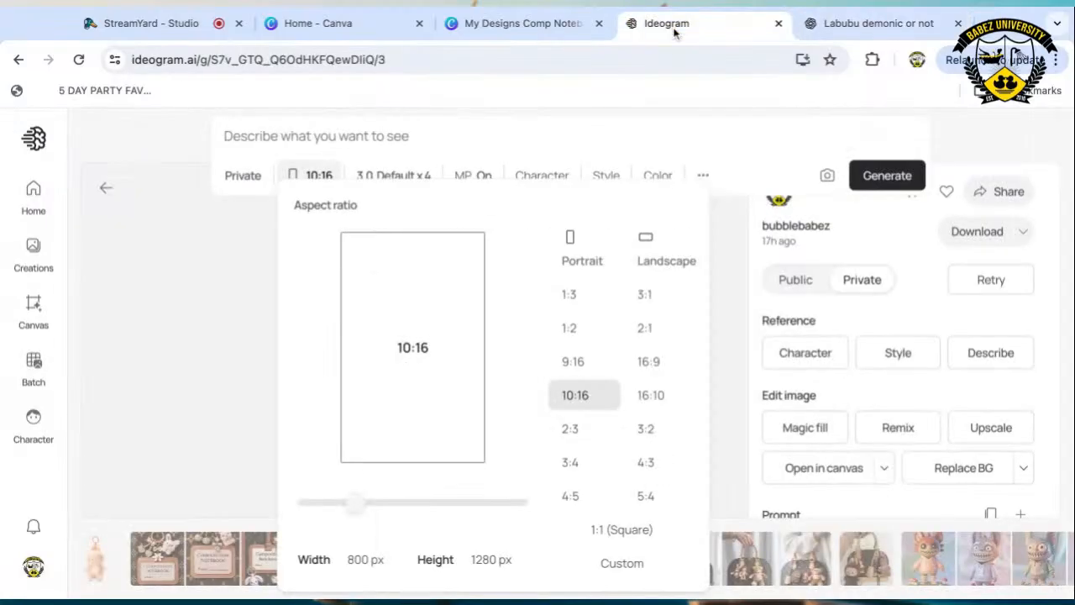
pyautogui.click(244, 379)
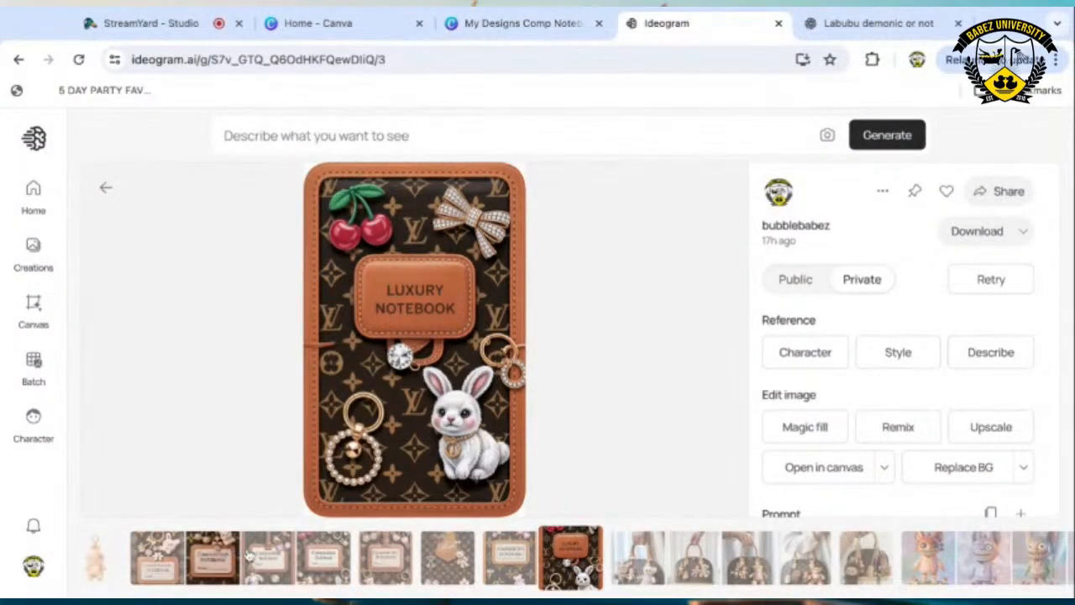
pyautogui.click(378, 550)
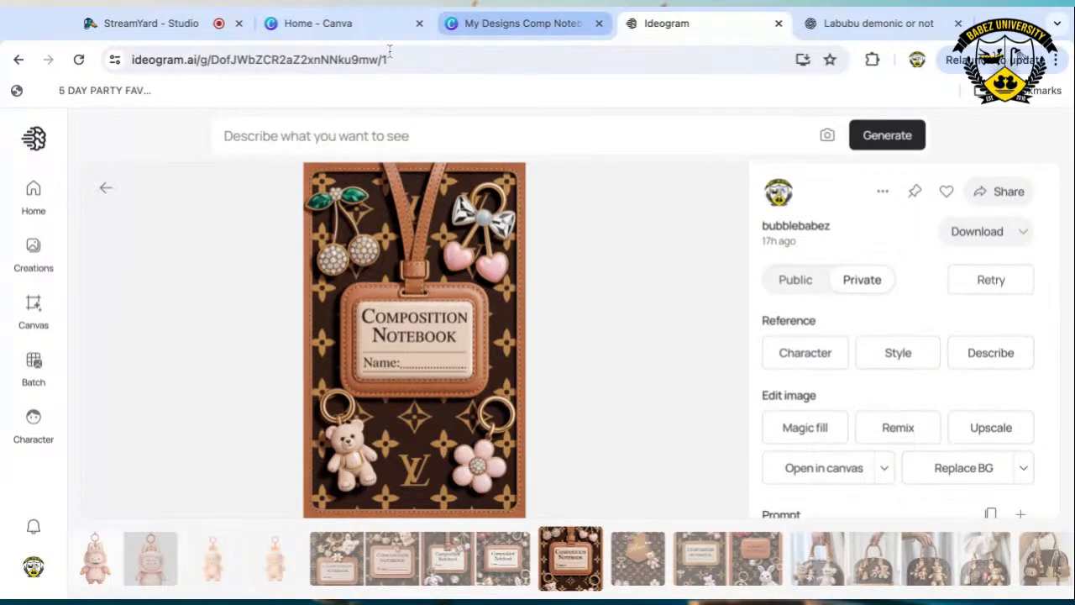
# Switch to the Canva design "My Designs Comp Notebook" and look over the blank cover template and the finished Labubu covers on its first five pages.
pyautogui.click(514, 23)
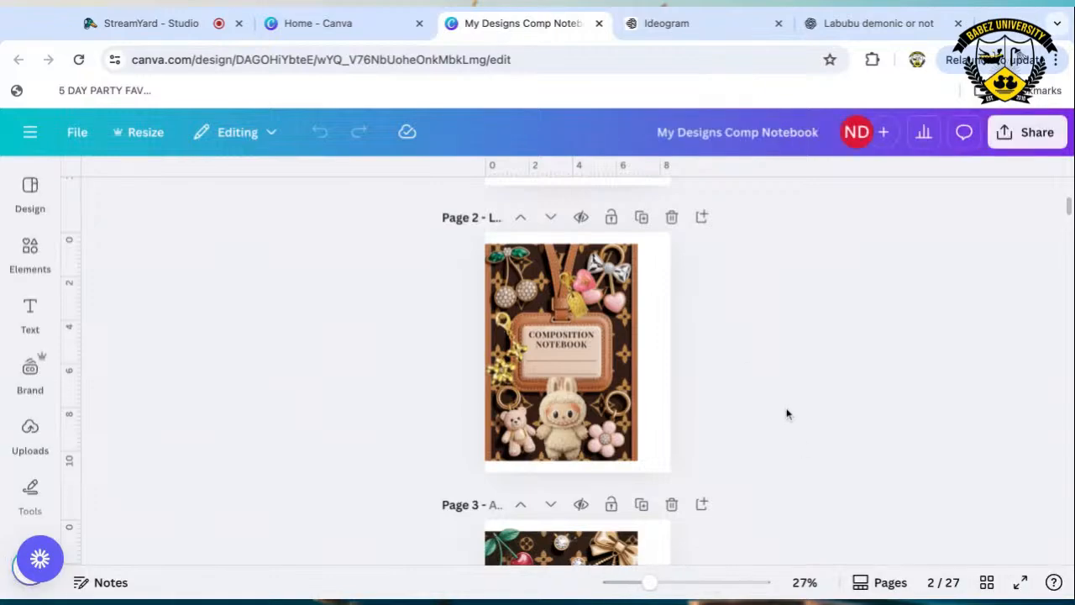
pyautogui.scroll(4, 787, 414)
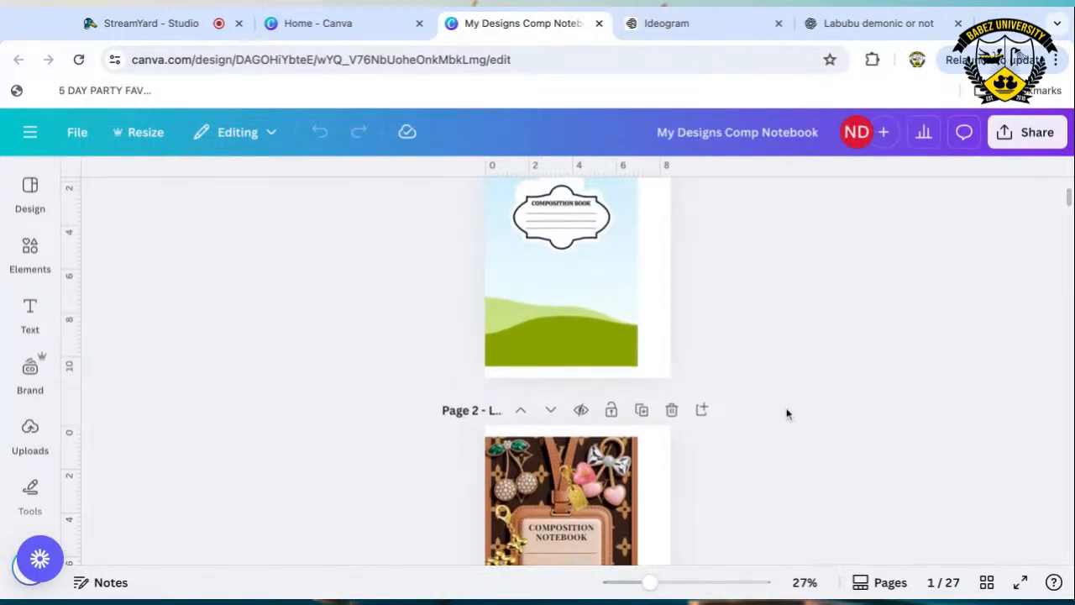
pyautogui.scroll(1, 570, 254)
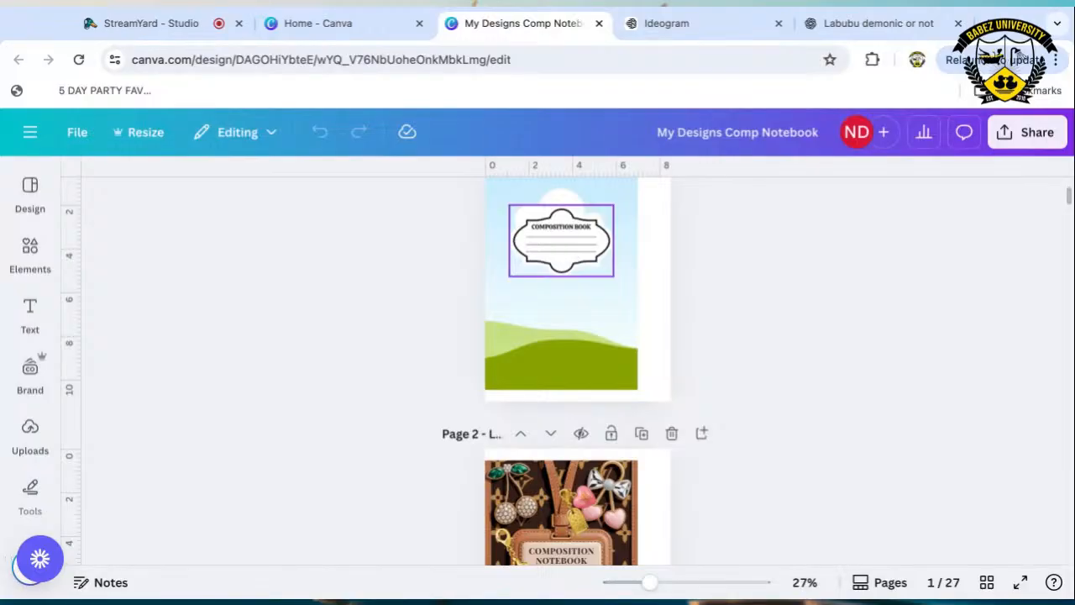
pyautogui.scroll(1, 701, 391)
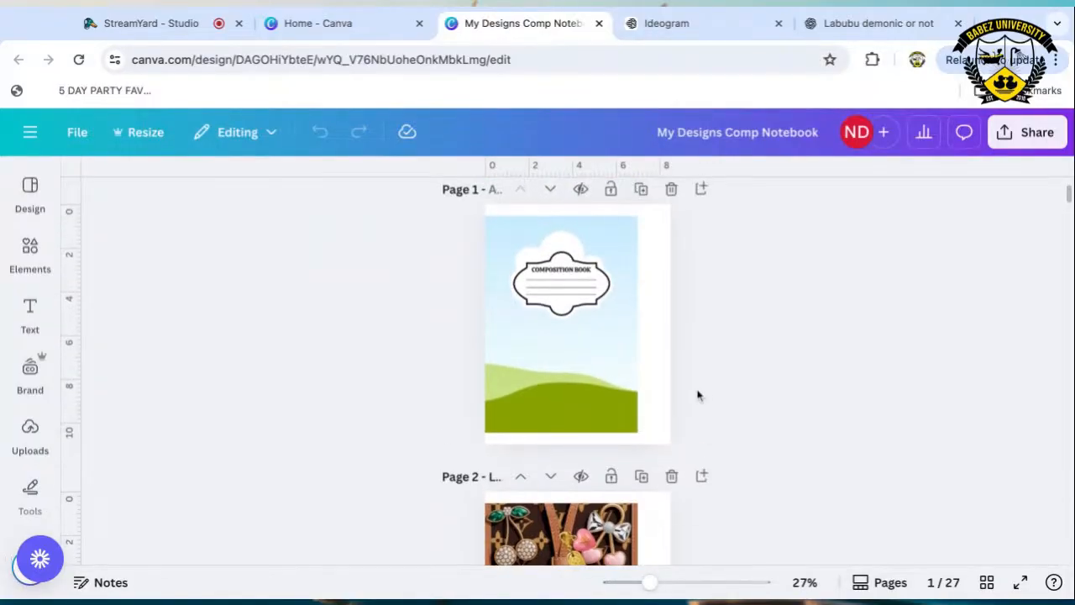
pyautogui.scroll(-8, 696, 390)
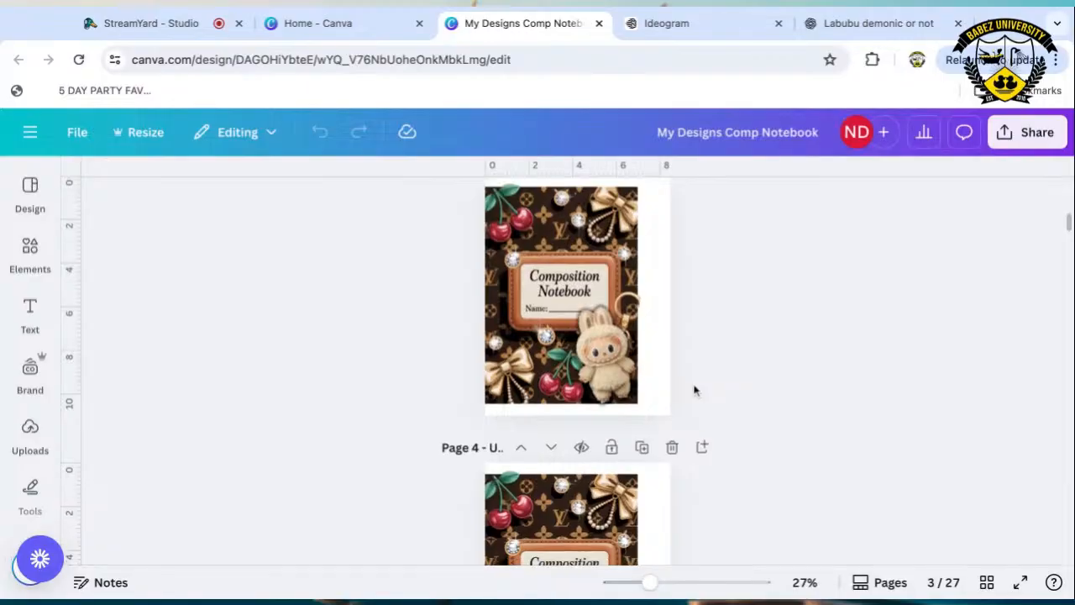
pyautogui.scroll(-3, 697, 391)
pyautogui.scroll(5, 697, 391)
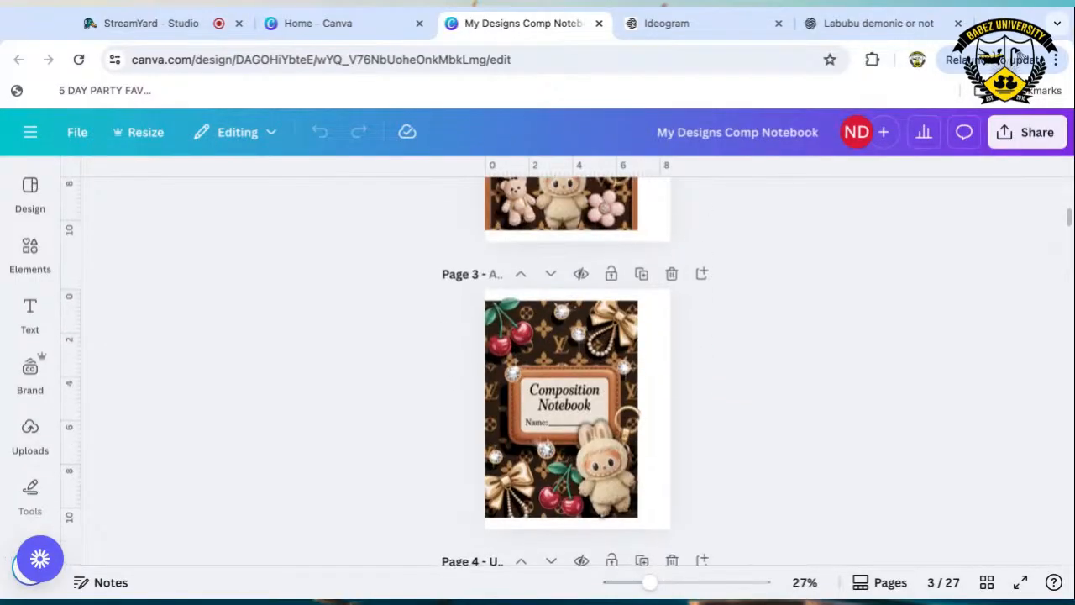
pyautogui.scroll(-5, 578, 369)
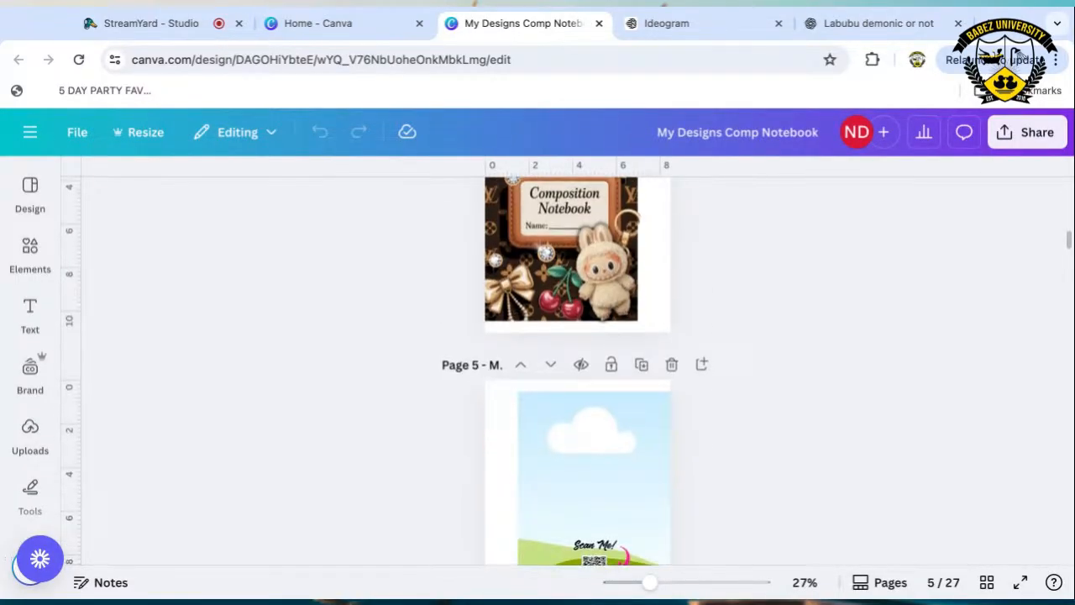
pyautogui.scroll(10, 578, 370)
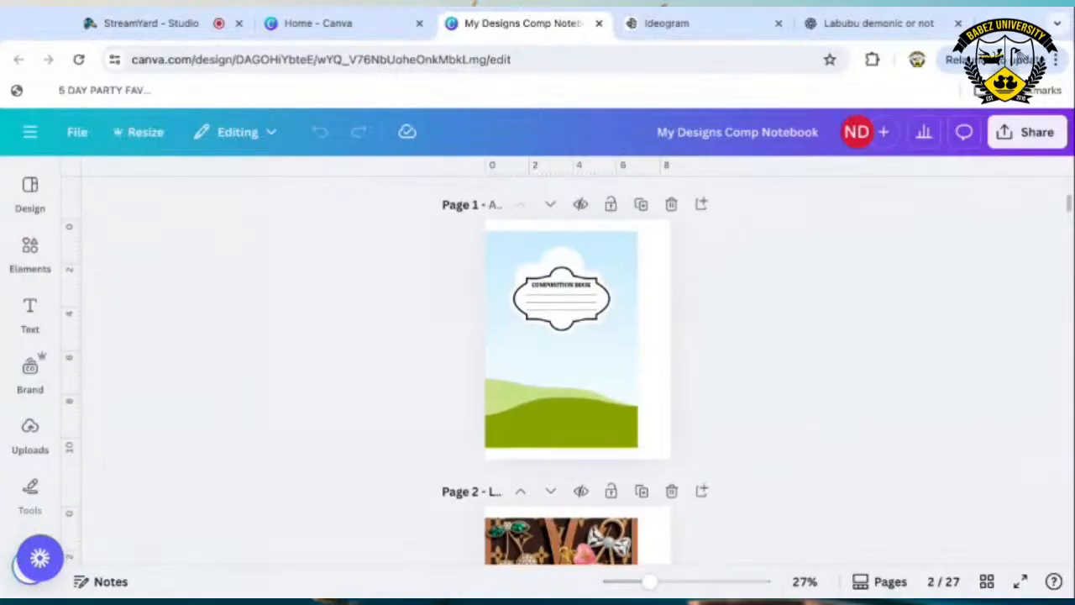
# Duplicate the blank cover template on page 1 and delete the "COMPOSITION BOOK" label from the copy on page 2.
pyautogui.click(640, 206)
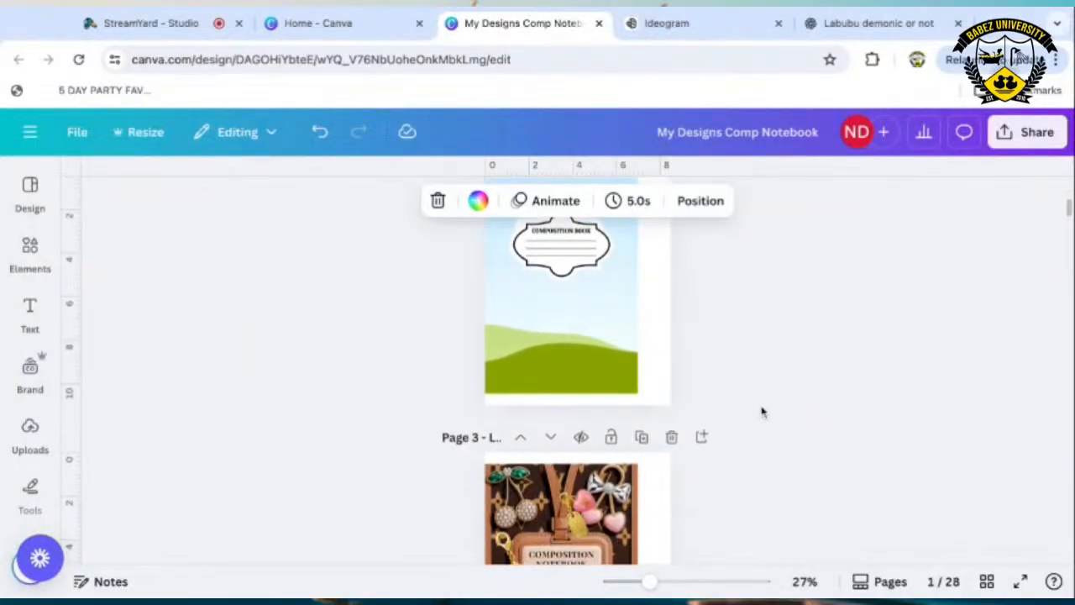
pyautogui.scroll(3, 761, 412)
pyautogui.scroll(-1, 762, 412)
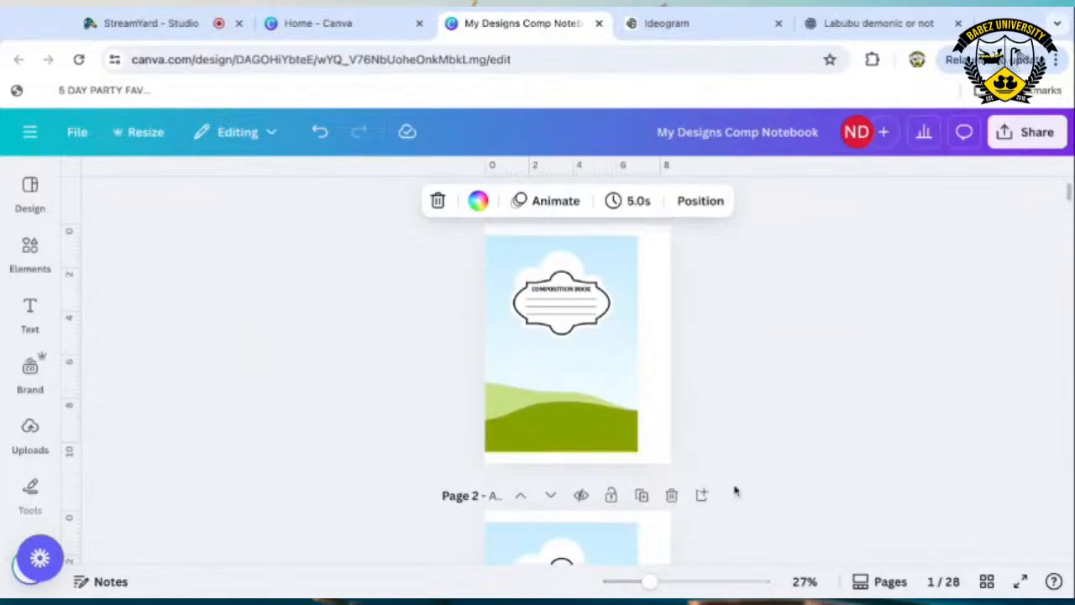
pyautogui.scroll(-3, 730, 475)
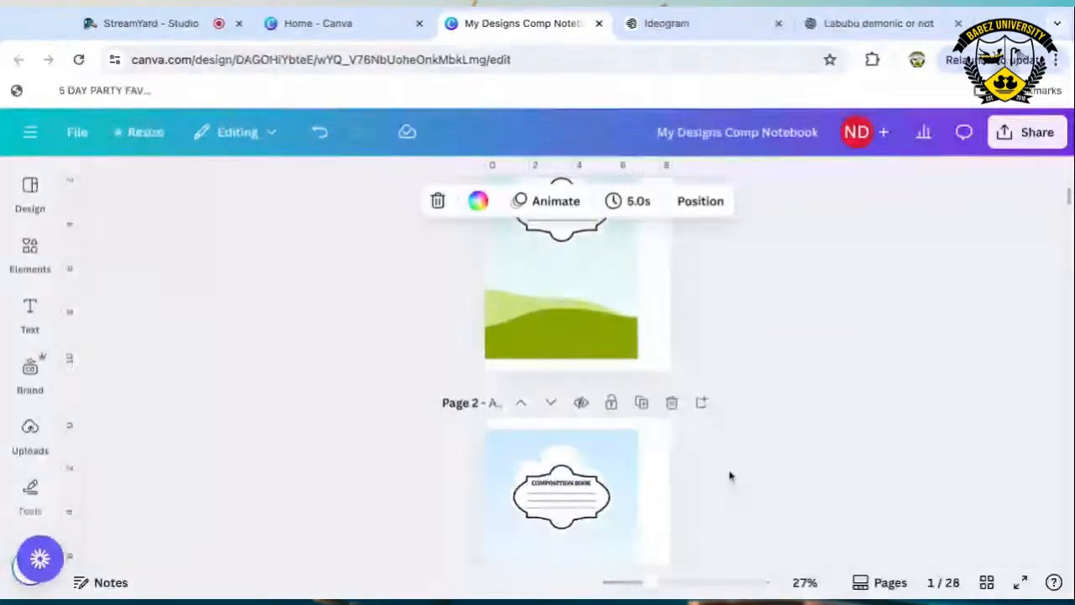
pyautogui.scroll(-2, 654, 504)
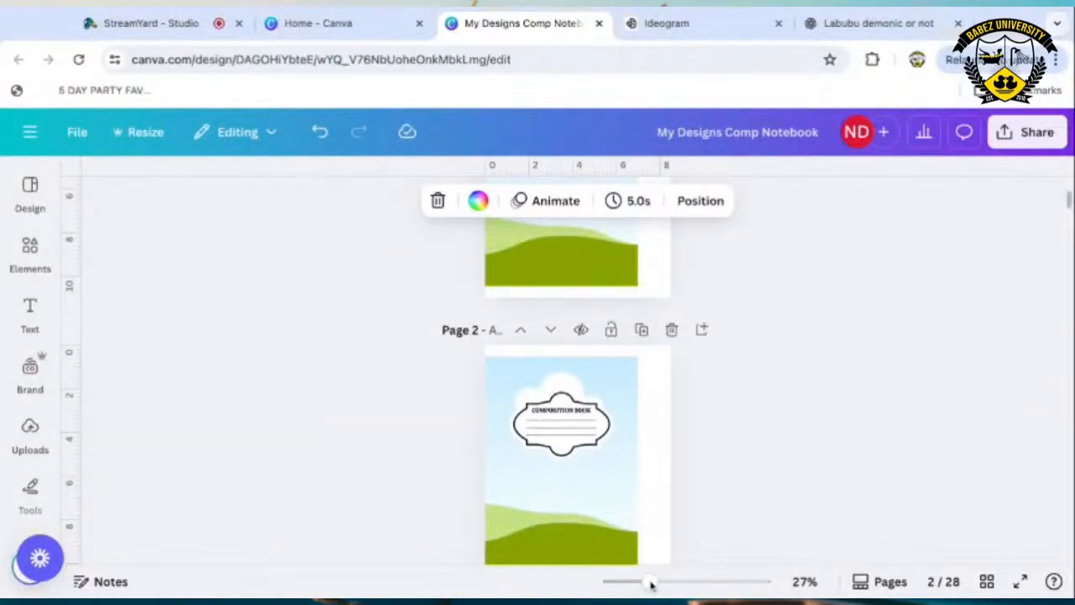
pyautogui.moveTo(651, 584); pyautogui.dragTo(679, 583)
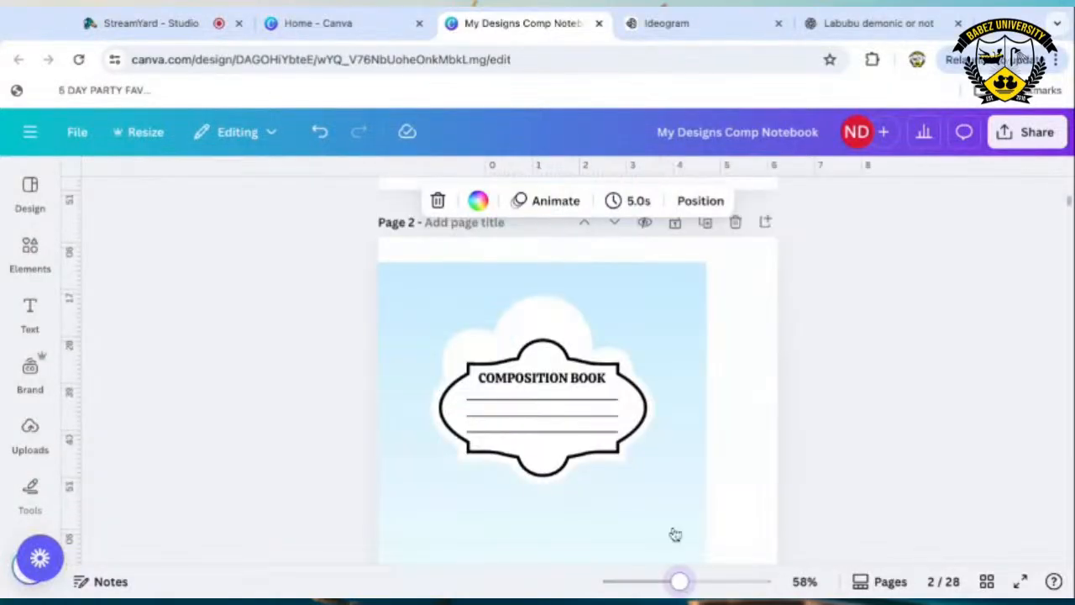
pyautogui.scroll(-1, 742, 427)
pyautogui.click(521, 416)
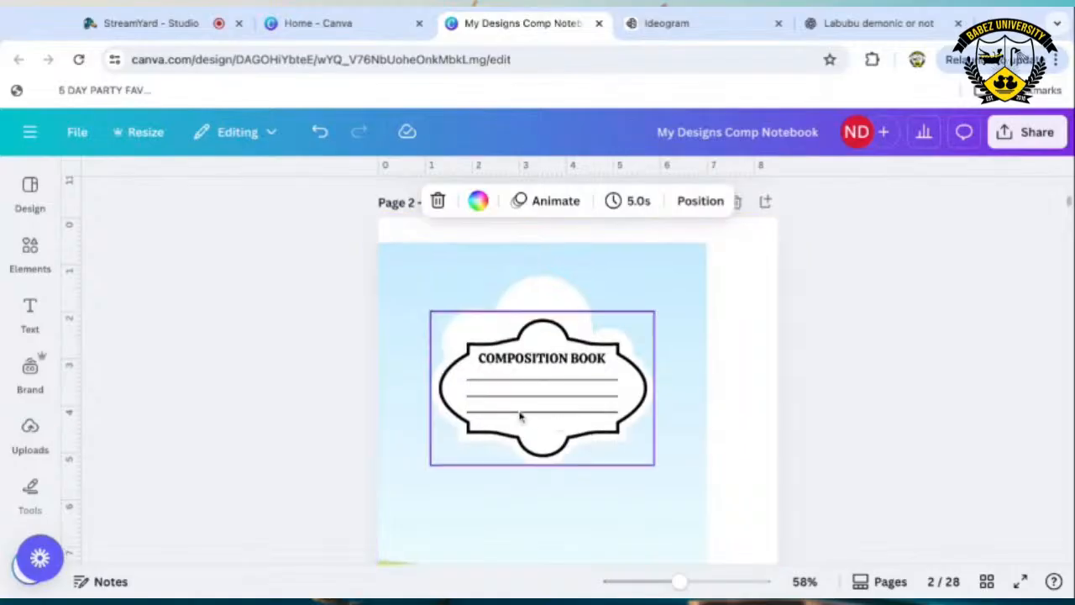
pyautogui.press('Delete')
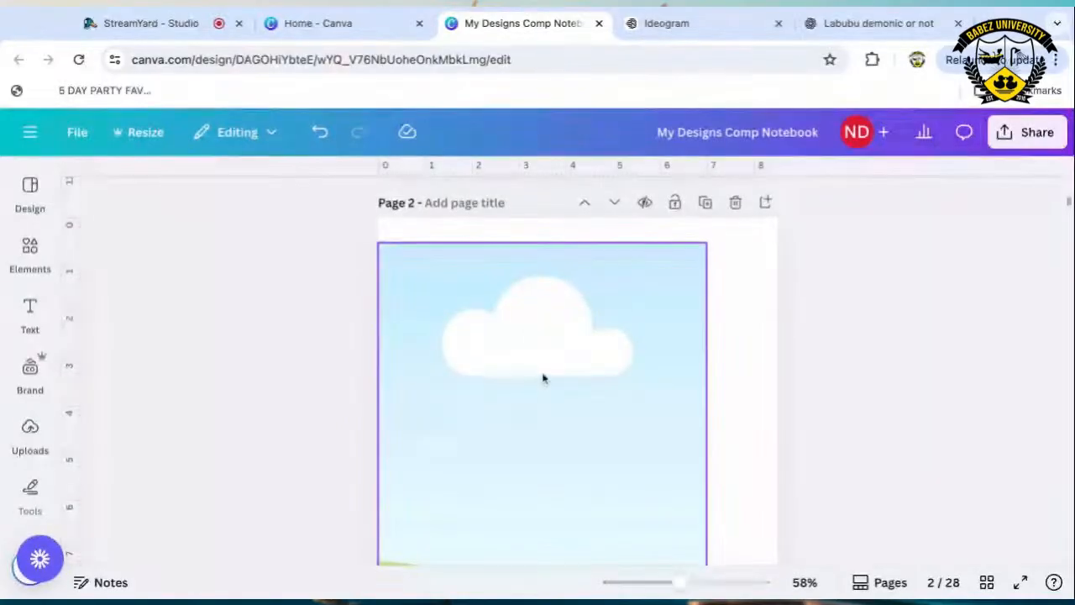
# Paste the copied notebook cover image onto page 2 and drop it into the cover frame so it fills the frame.
pyautogui.rightClick(618, 331)
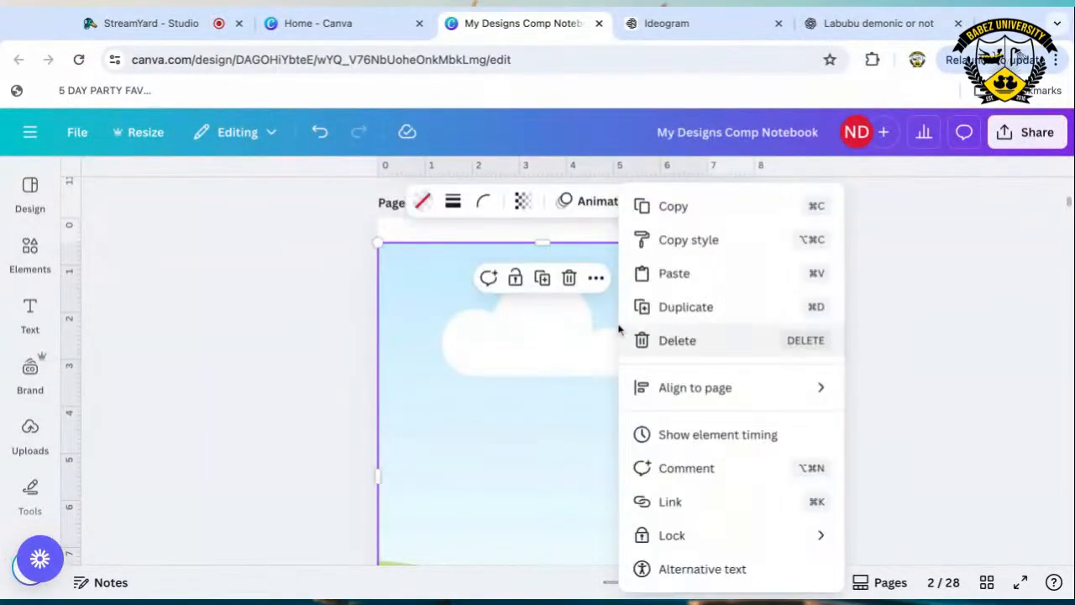
pyautogui.click(665, 278)
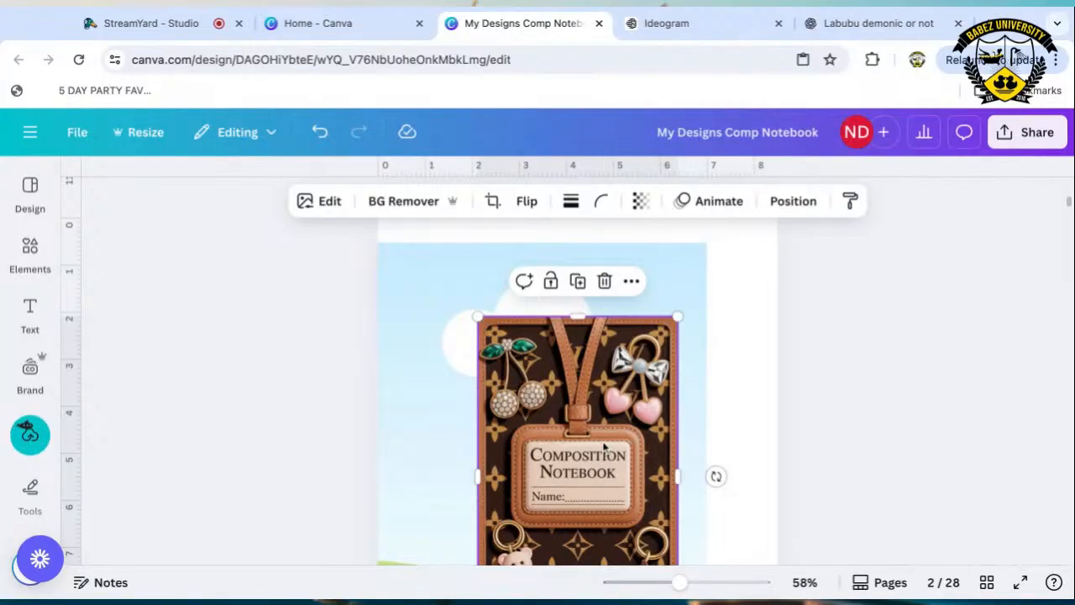
pyautogui.moveTo(683, 582); pyautogui.dragTo(673, 582)
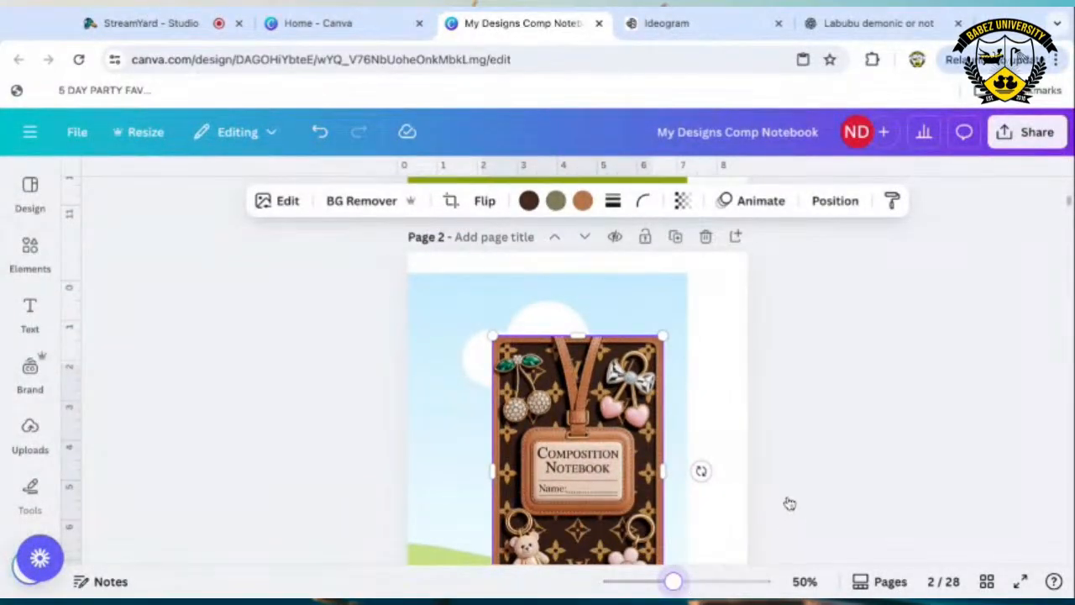
pyautogui.scroll(-3, 788, 502)
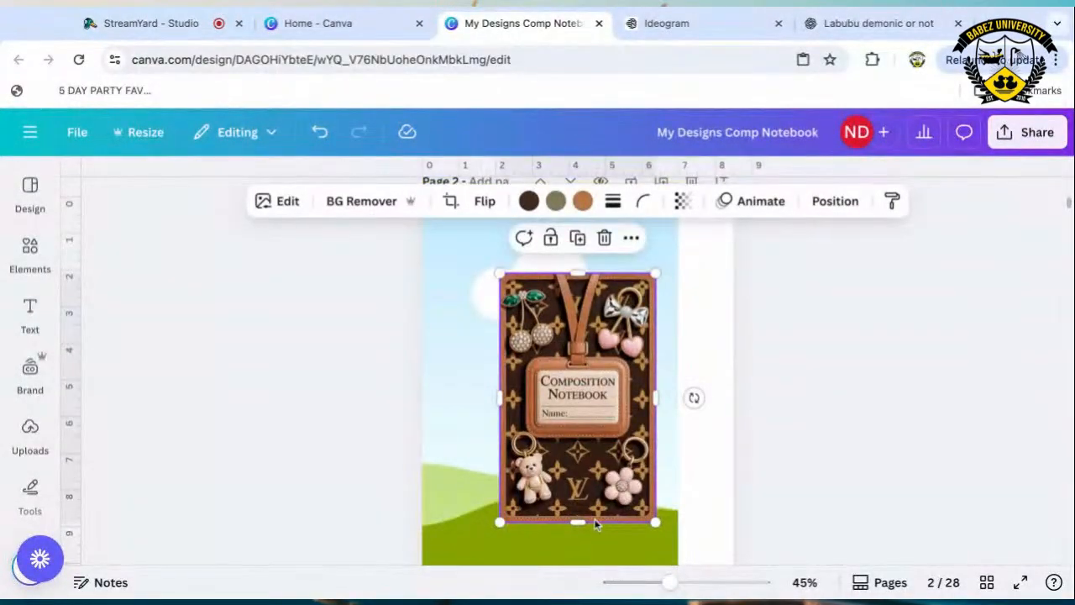
pyautogui.moveTo(593, 493); pyautogui.dragTo(499, 509)
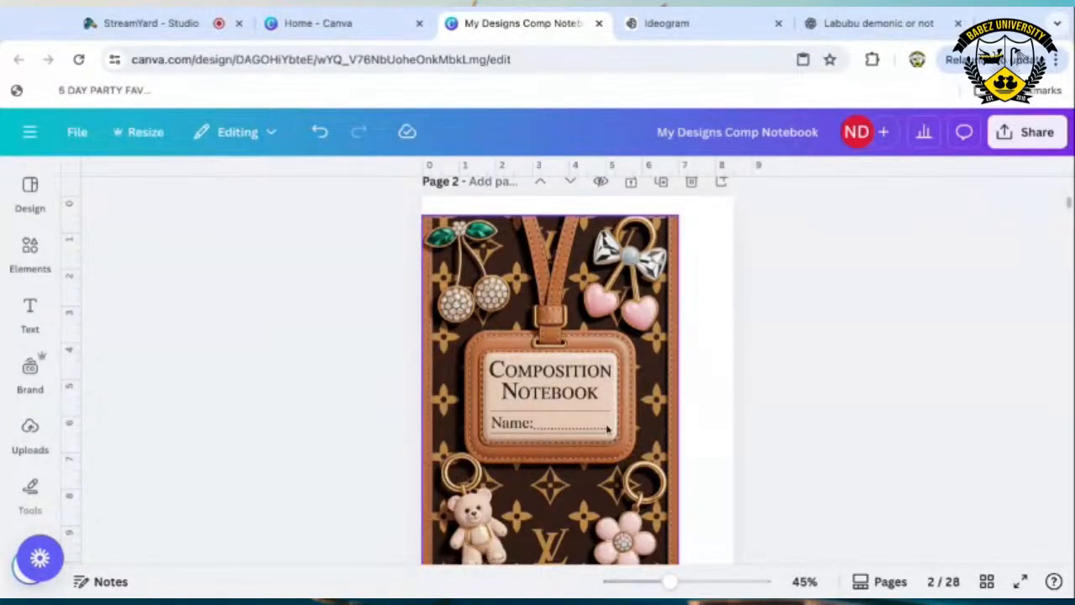
# Use Grab Text on the cover image to turn only the "Composition Notebook" title into editable text.
pyautogui.moveTo(674, 585); pyautogui.dragTo(663, 585)
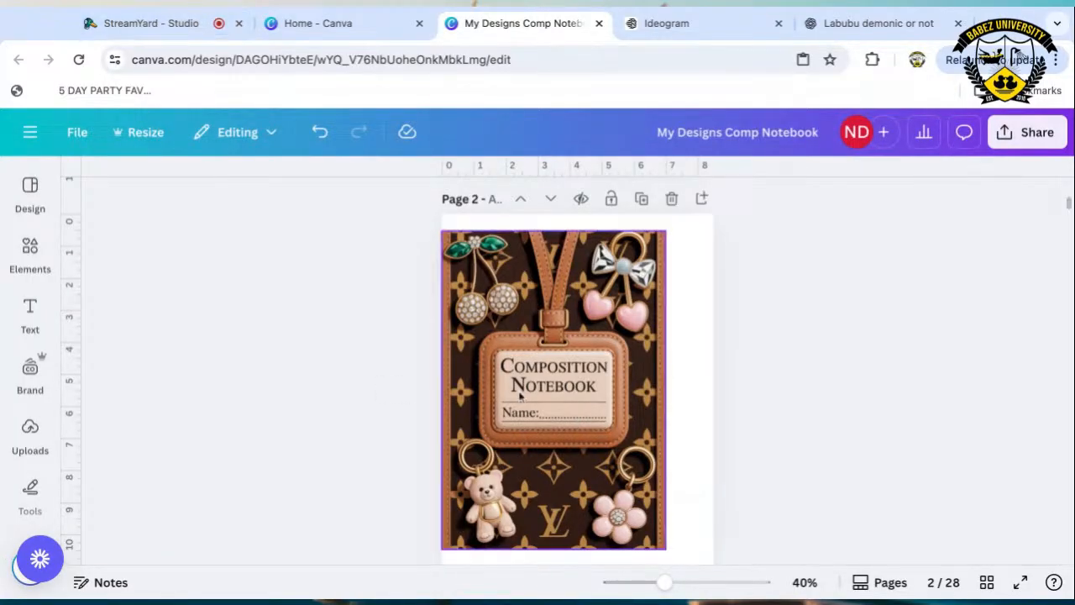
pyautogui.click(489, 291)
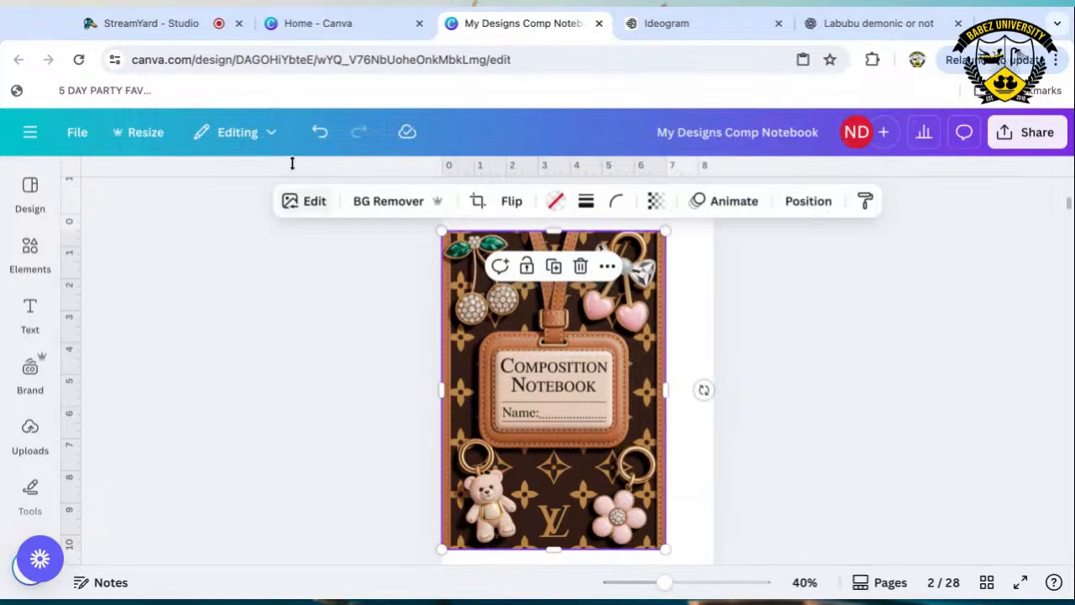
pyautogui.click(311, 203)
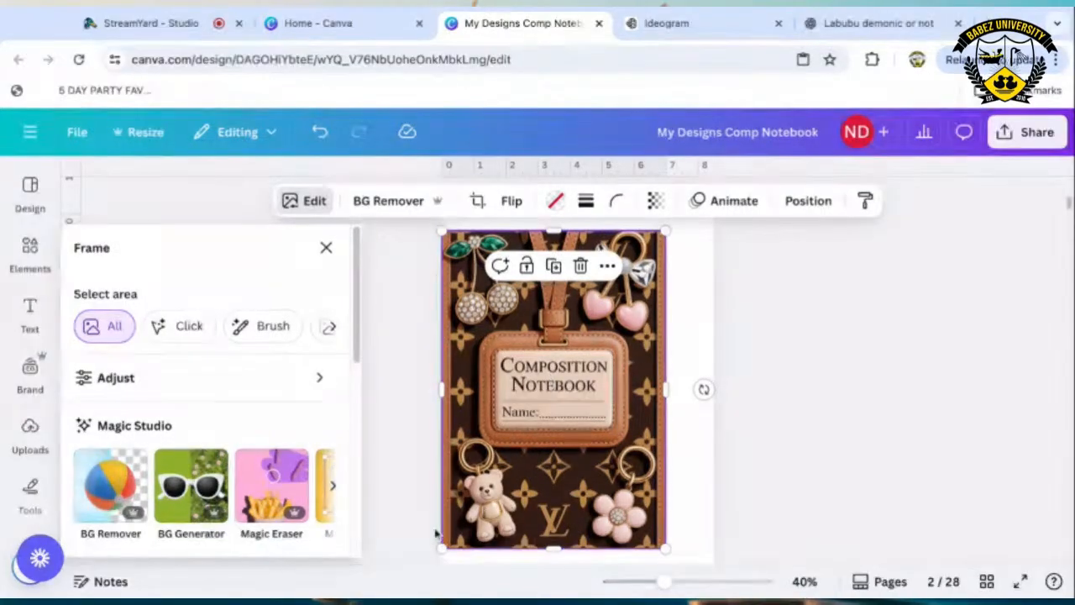
pyautogui.click(332, 490)
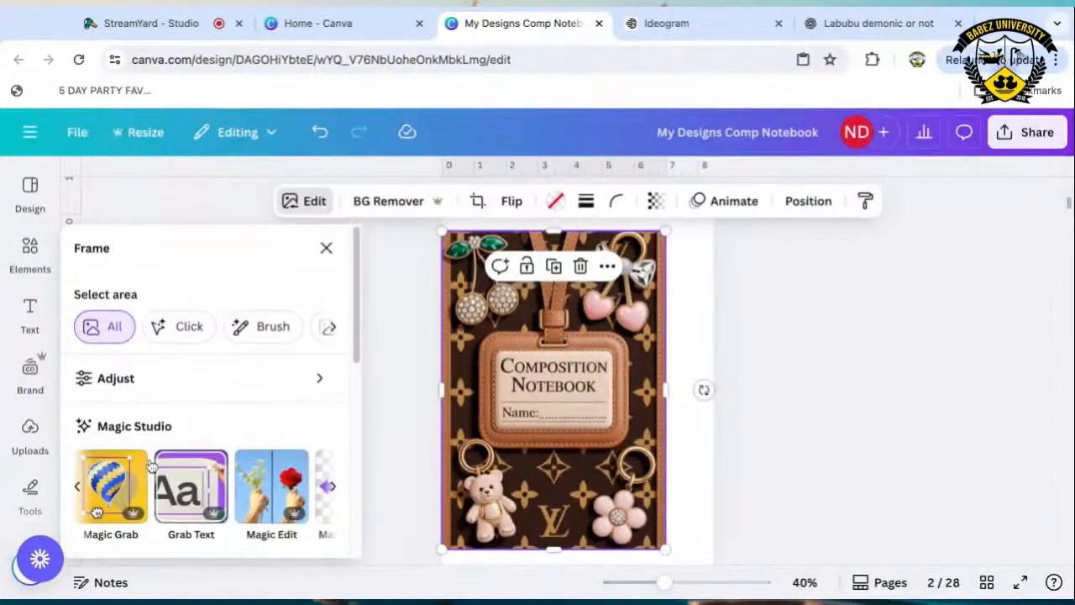
pyautogui.click(192, 488)
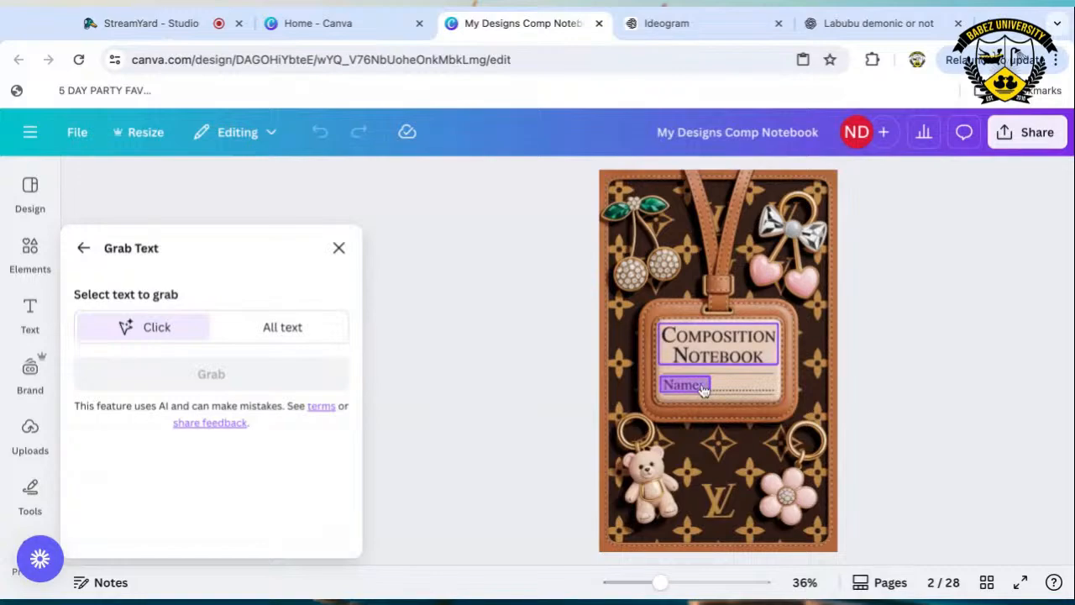
pyautogui.click(710, 340)
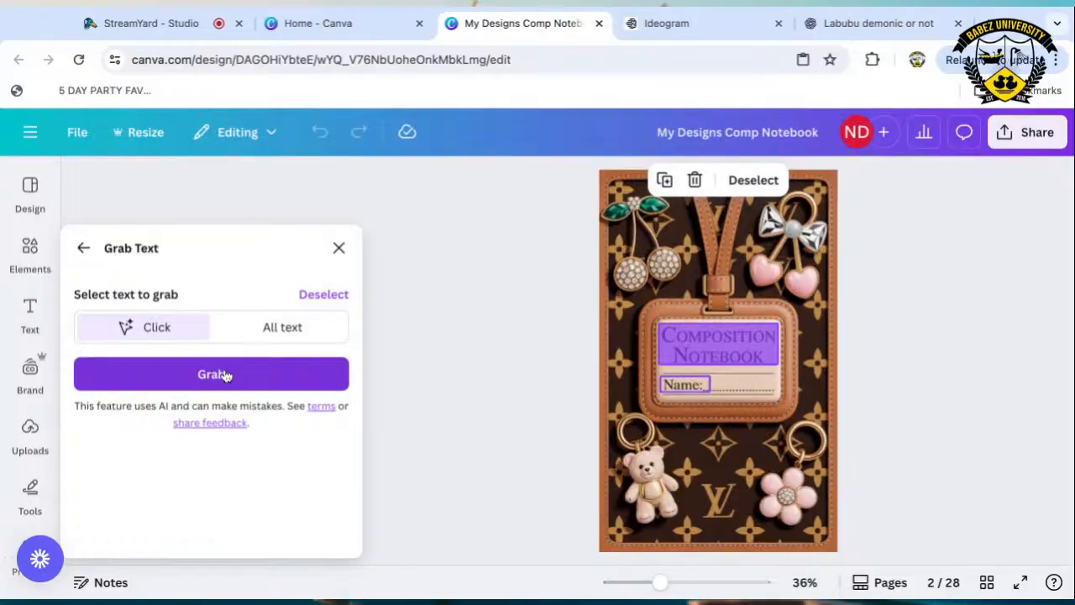
pyautogui.click(217, 376)
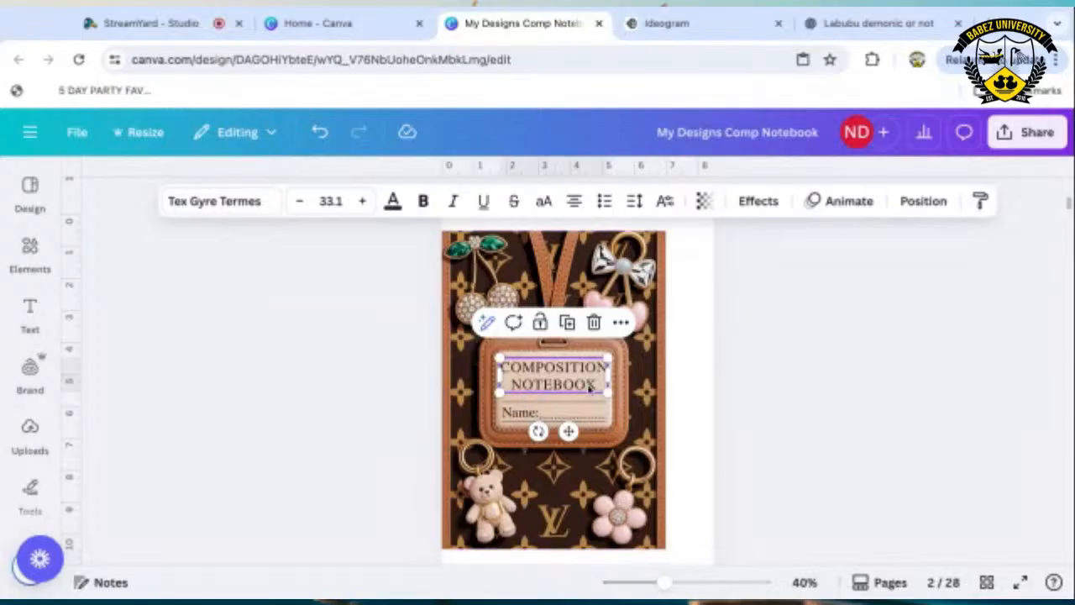
# Scale the "COMPOSITION NOTEBOOK" title down to about size 29, centre it in the upper part of the tag and make it bold.
pyautogui.moveTo(607, 391); pyautogui.dragTo(554, 367)
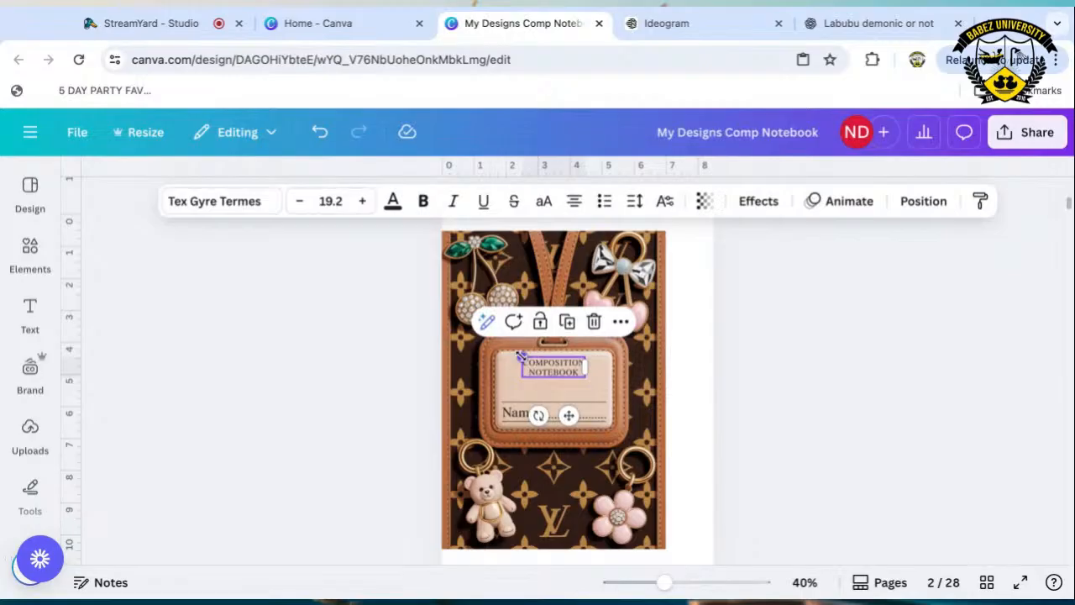
pyautogui.moveTo(521, 357); pyautogui.dragTo(492, 345)
pyautogui.moveTo(552, 414); pyautogui.dragTo(554, 423)
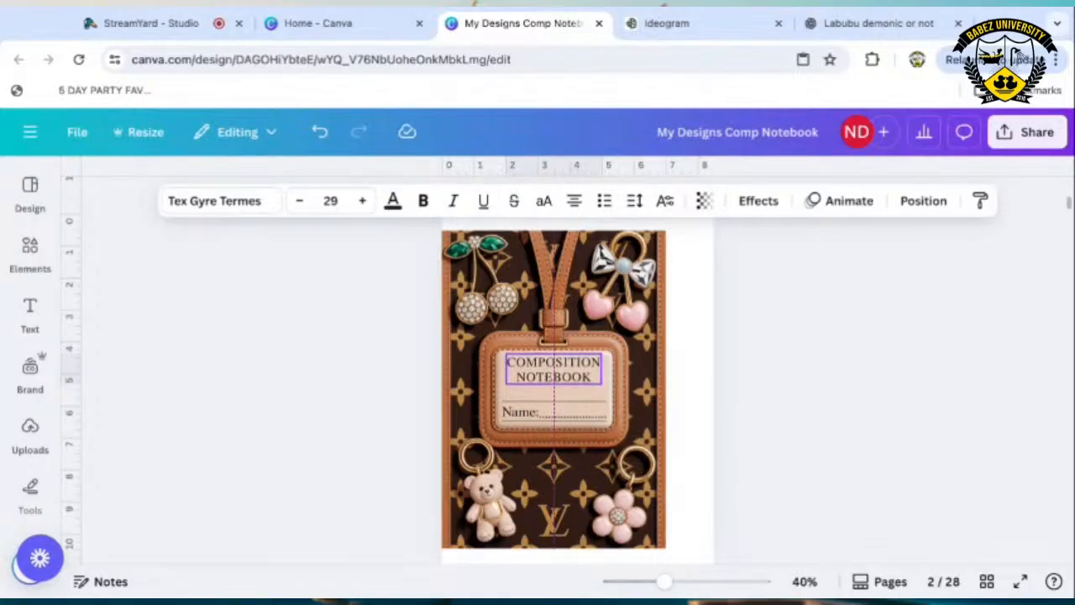
pyautogui.click(424, 203)
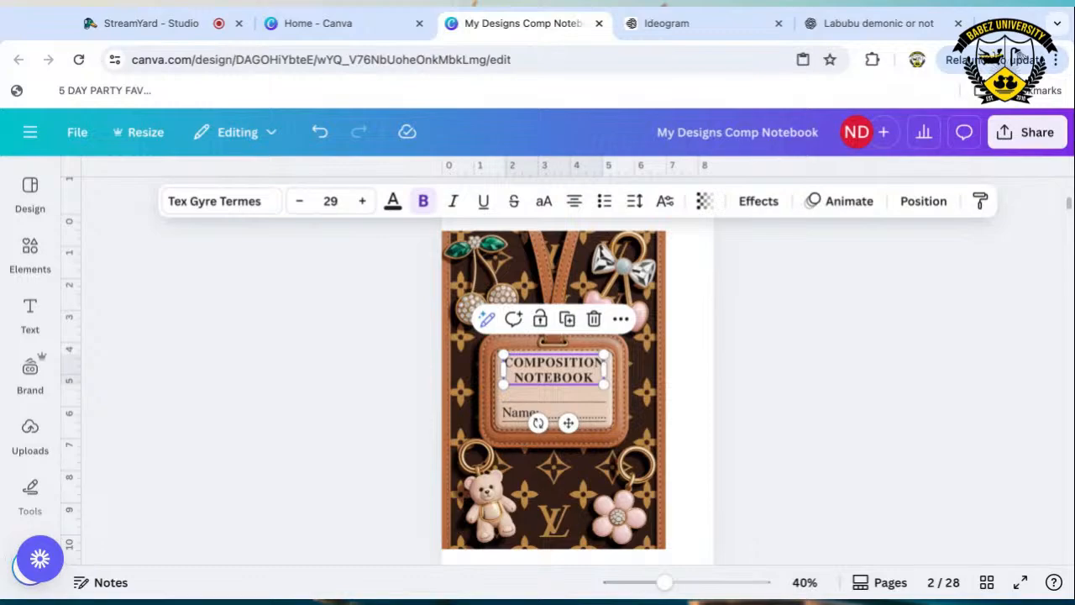
pyautogui.moveTo(565, 378); pyautogui.dragTo(585, 372)
pyautogui.click(795, 338)
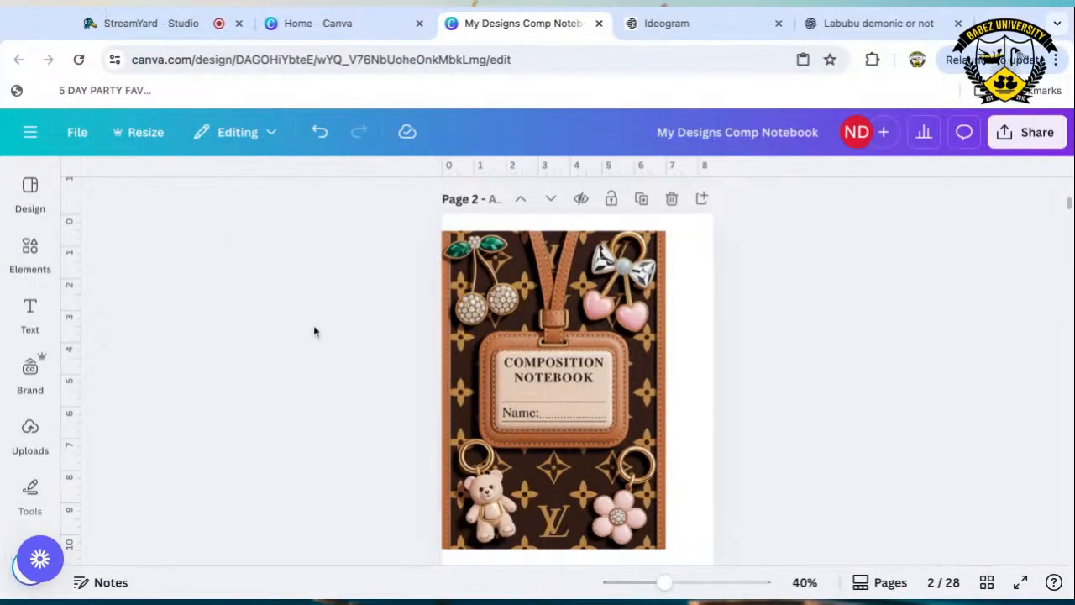
# Use Magic Eraser with brush size 12 to erase the "Name:" text and its dotted line from the tag on the cover image.
pyautogui.click(555, 260)
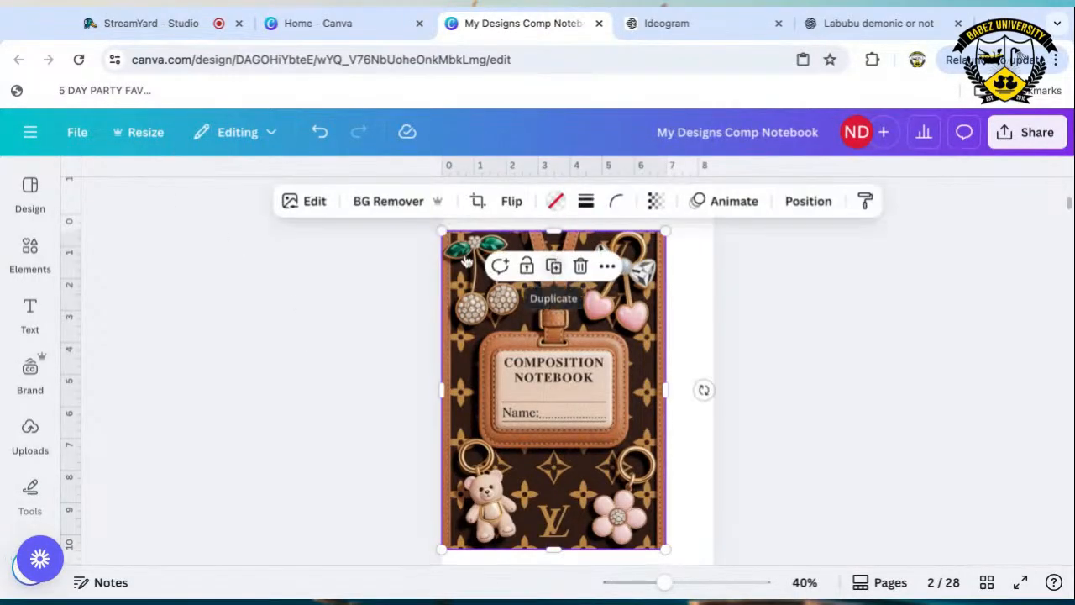
pyautogui.click(311, 202)
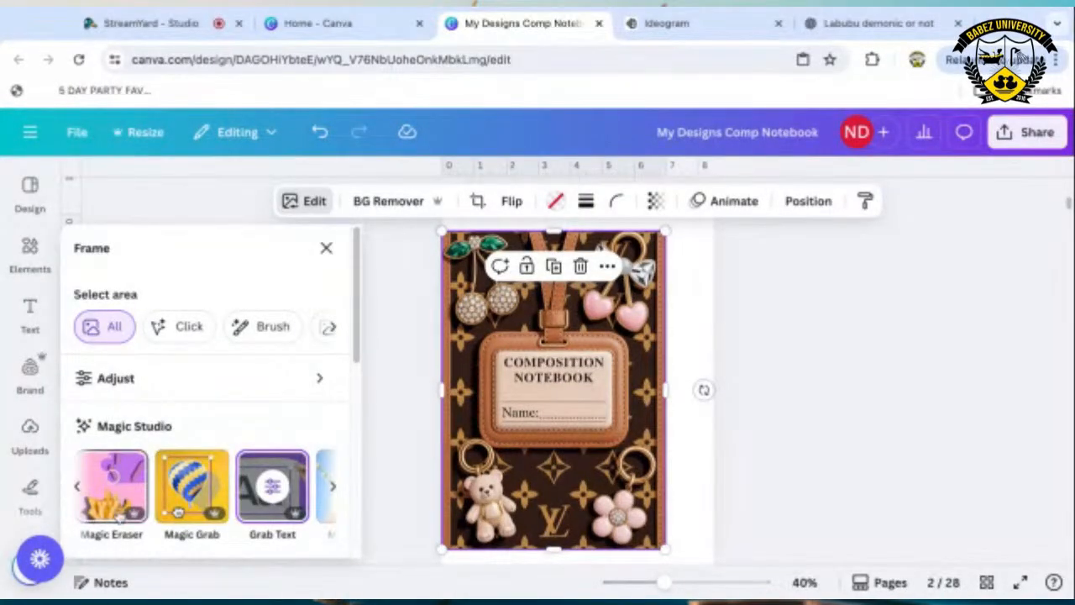
pyautogui.click(113, 492)
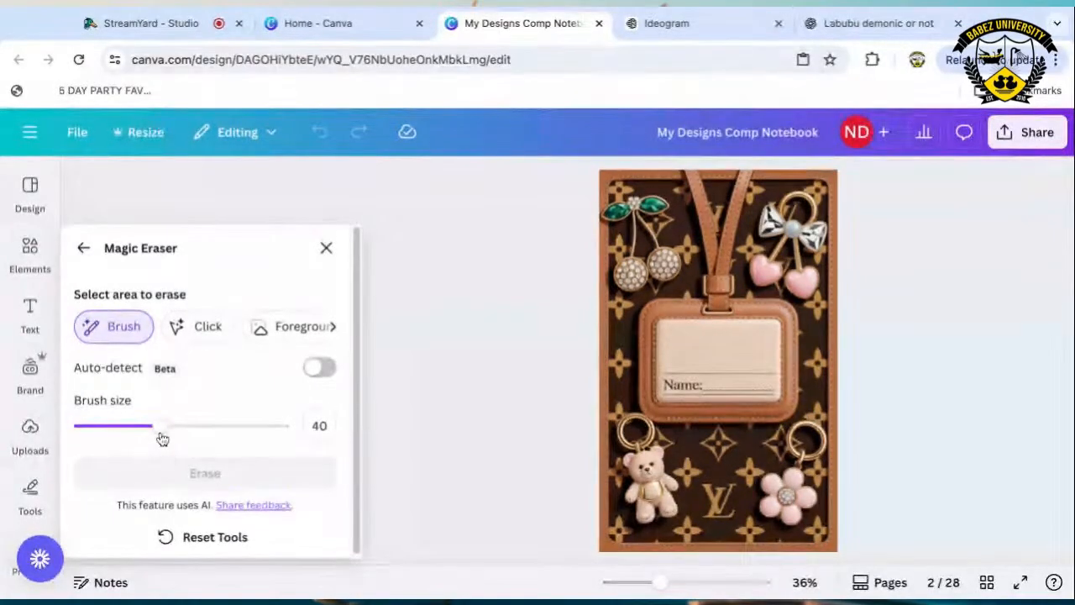
pyautogui.moveTo(161, 427); pyautogui.dragTo(104, 427)
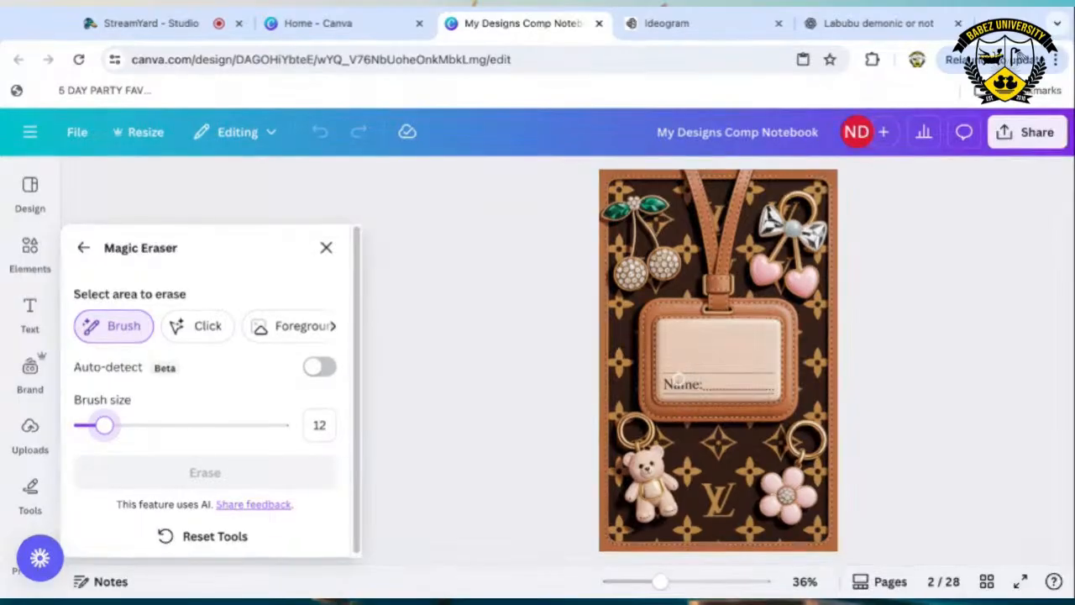
pyautogui.moveTo(663, 384)
pyautogui.mouseDown()
pyautogui.moveTo(709, 384)
pyautogui.moveTo(670, 386)
pyautogui.moveTo(769, 388)
pyautogui.mouseUp()
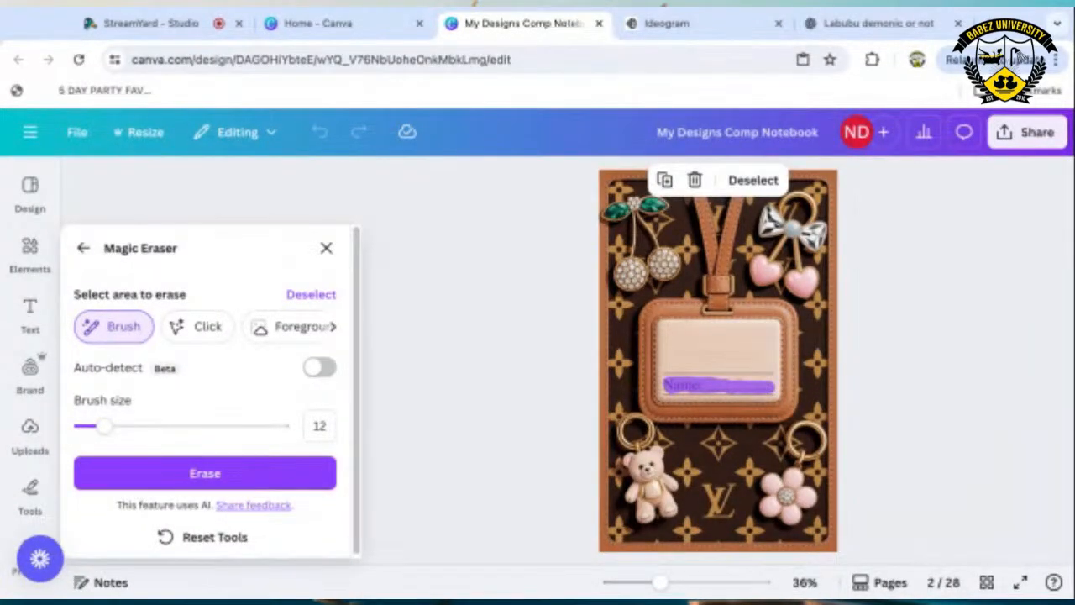
pyautogui.click(244, 471)
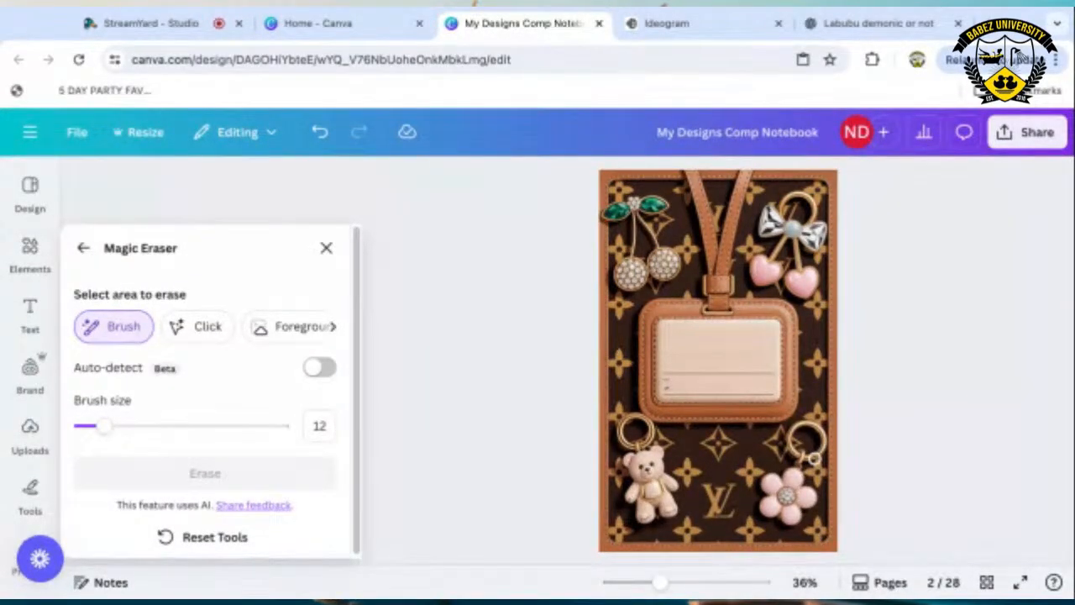
# Erase the leftover marks between the tag's two writing lines with Magic Eraser and finish the image edit.
pyautogui.moveTo(661, 582); pyautogui.dragTo(672, 583)
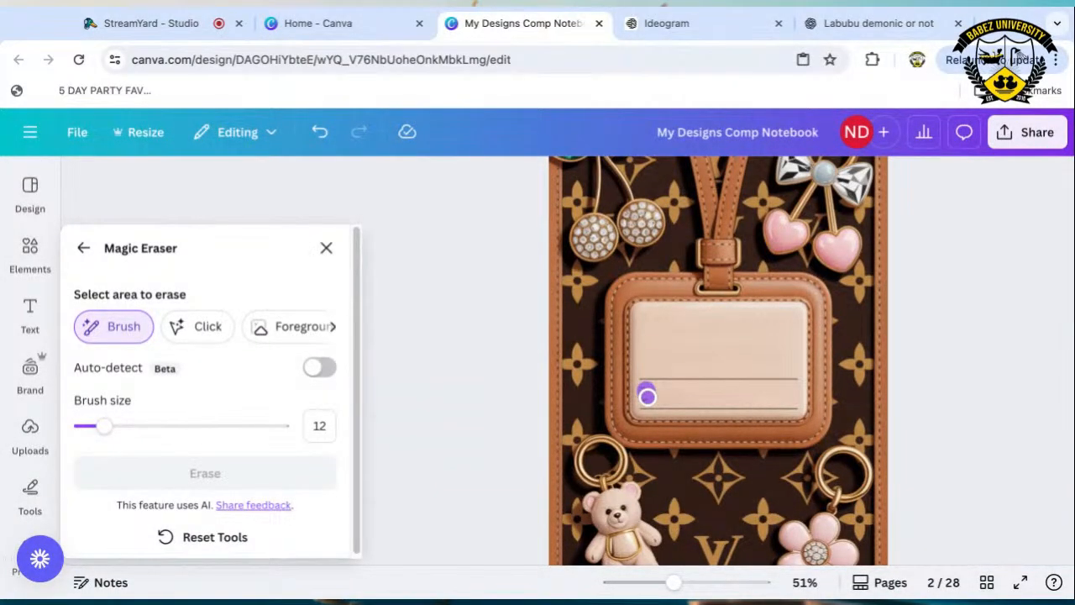
pyautogui.moveTo(646, 396); pyautogui.dragTo(646, 393)
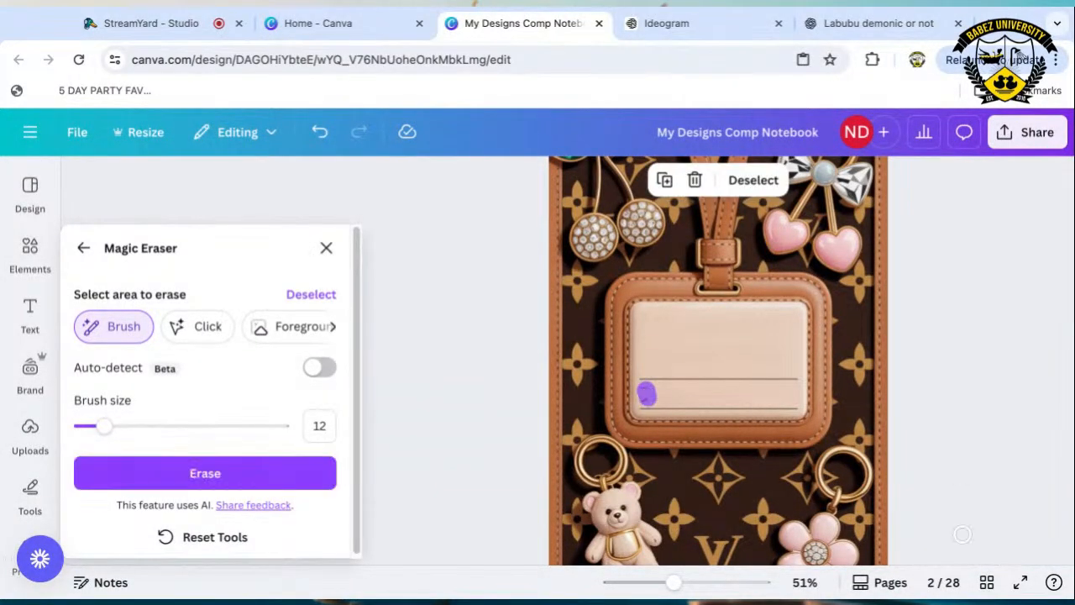
pyautogui.click(254, 472)
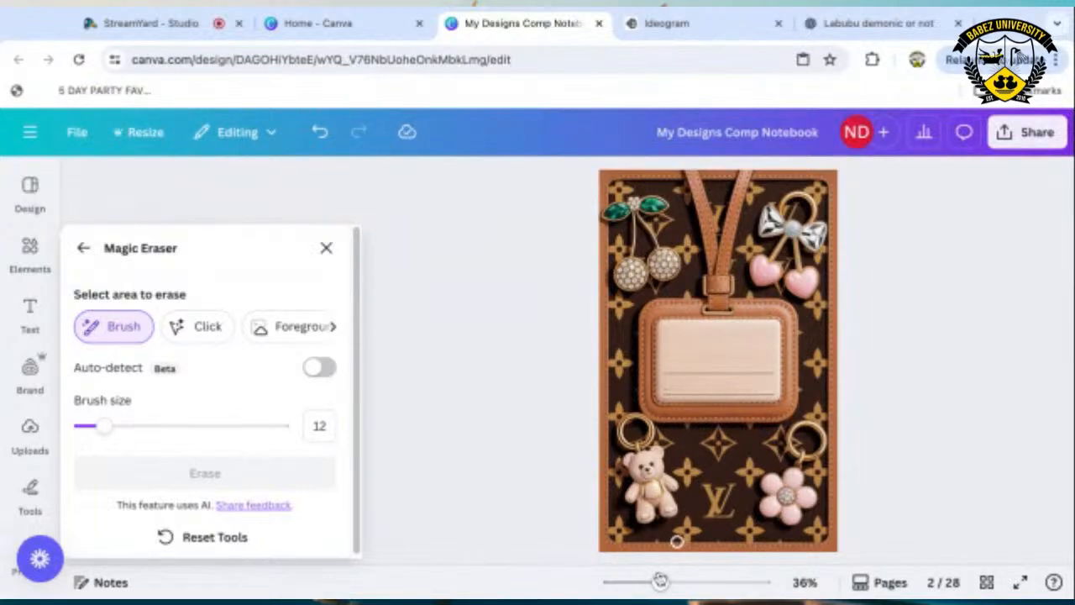
pyautogui.moveTo(661, 584); pyautogui.dragTo(696, 581)
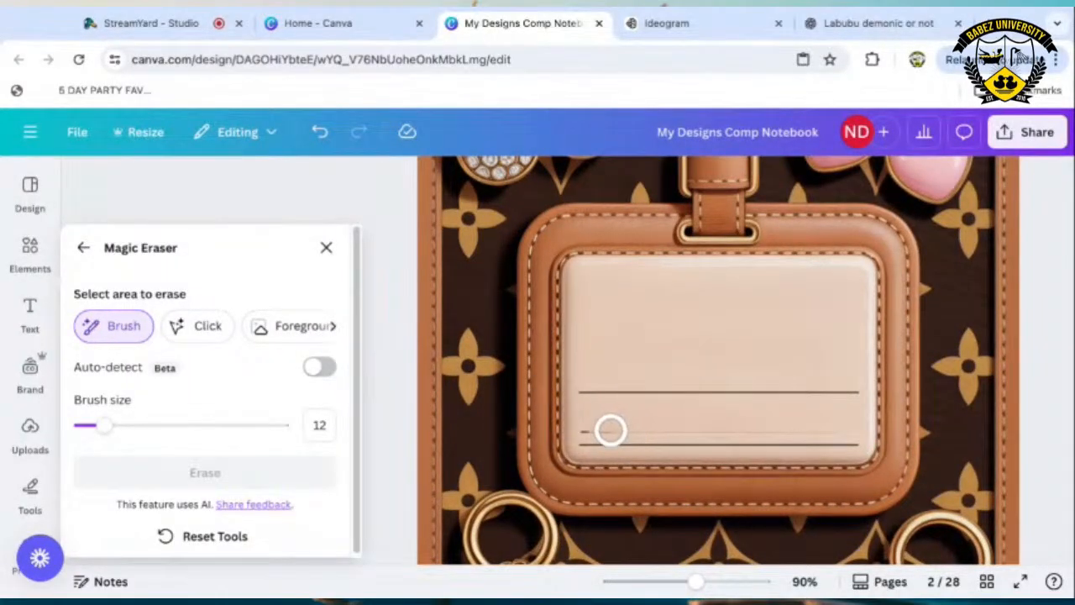
pyautogui.moveTo(590, 426); pyautogui.dragTo(859, 425)
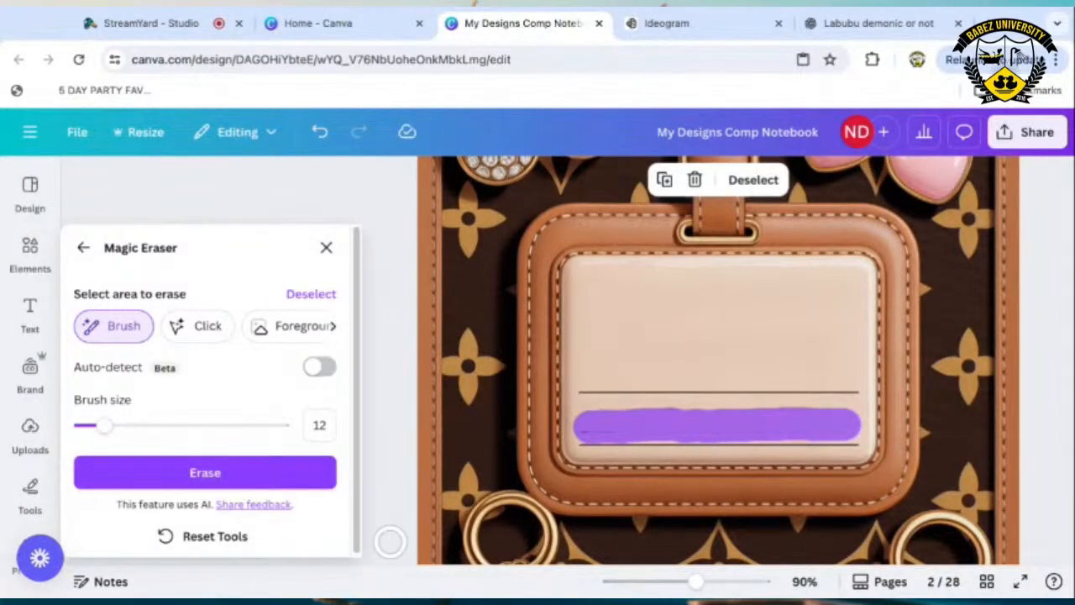
pyautogui.click(193, 472)
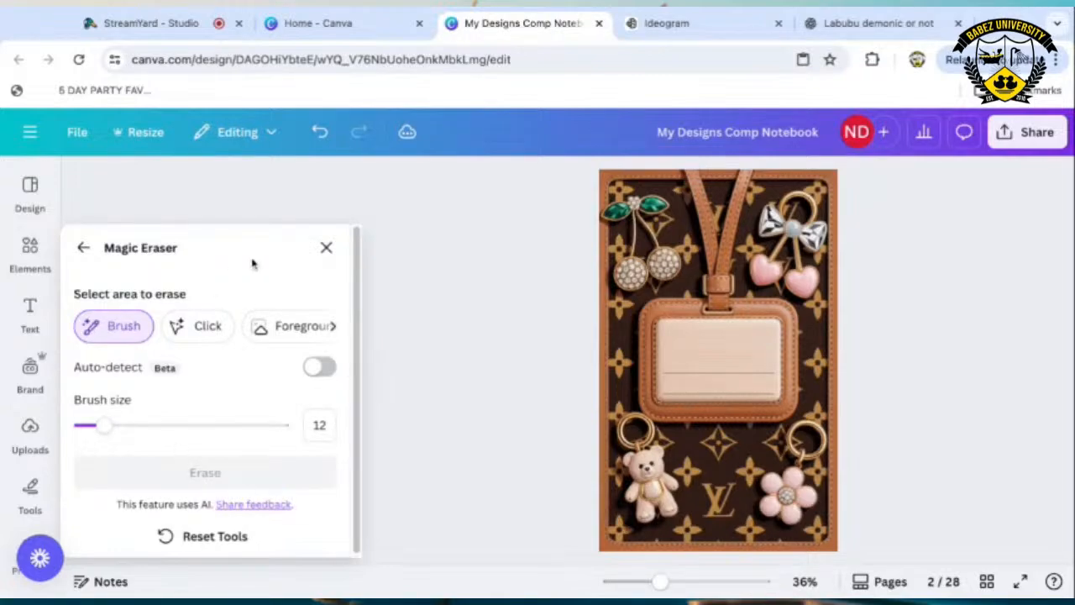
pyautogui.click(326, 248)
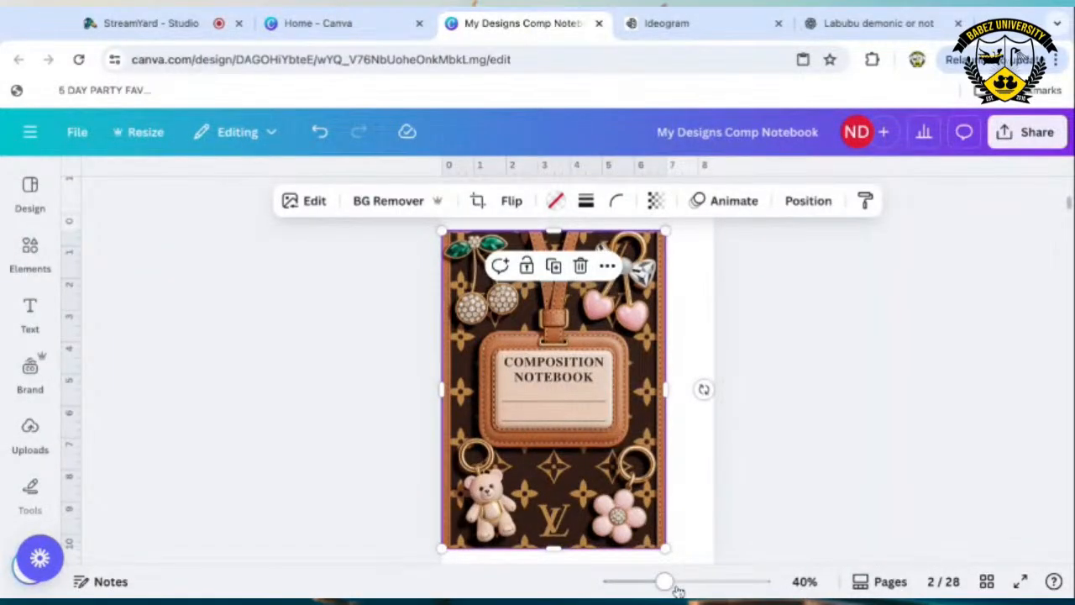
# Inspect the cleaned tag and title up close, check the live comments in StreamYard and return to the Canva cover.
pyautogui.moveTo(663, 583); pyautogui.dragTo(669, 587)
pyautogui.scroll(3, 669, 588)
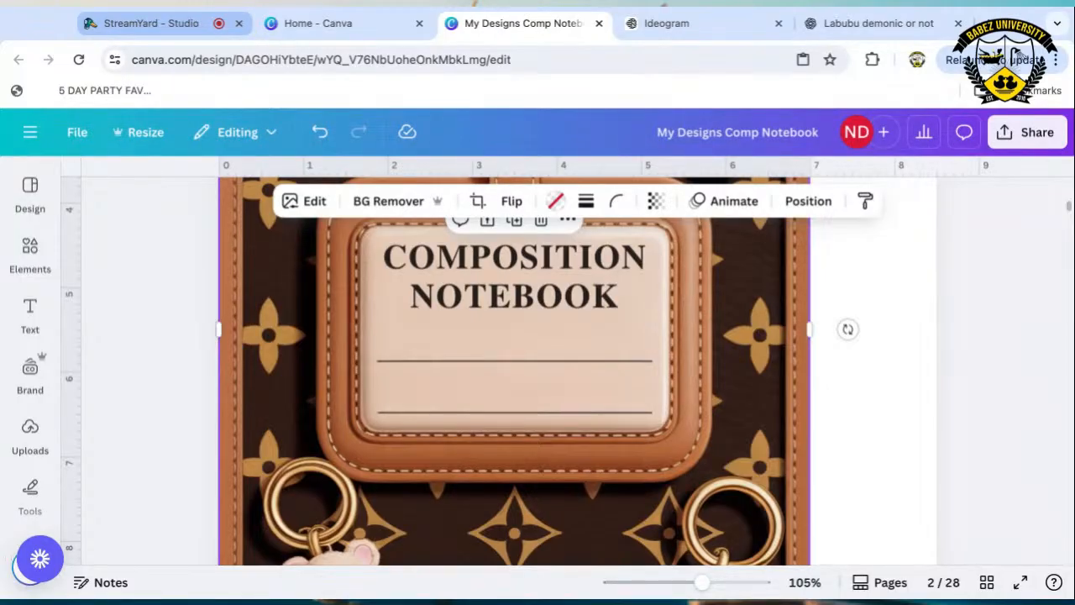
pyautogui.click(151, 23)
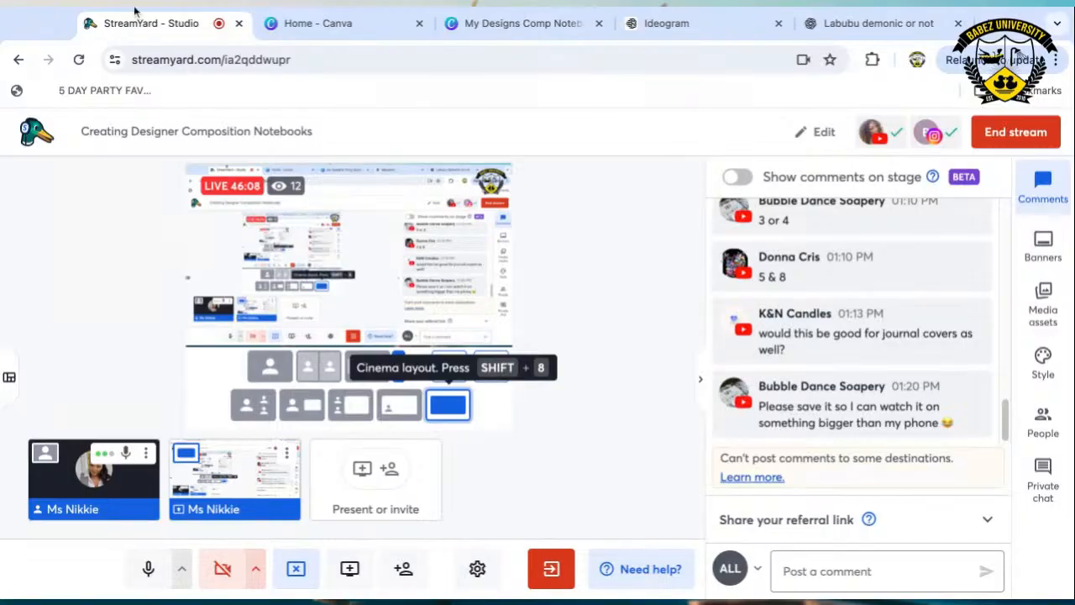
pyautogui.click(481, 23)
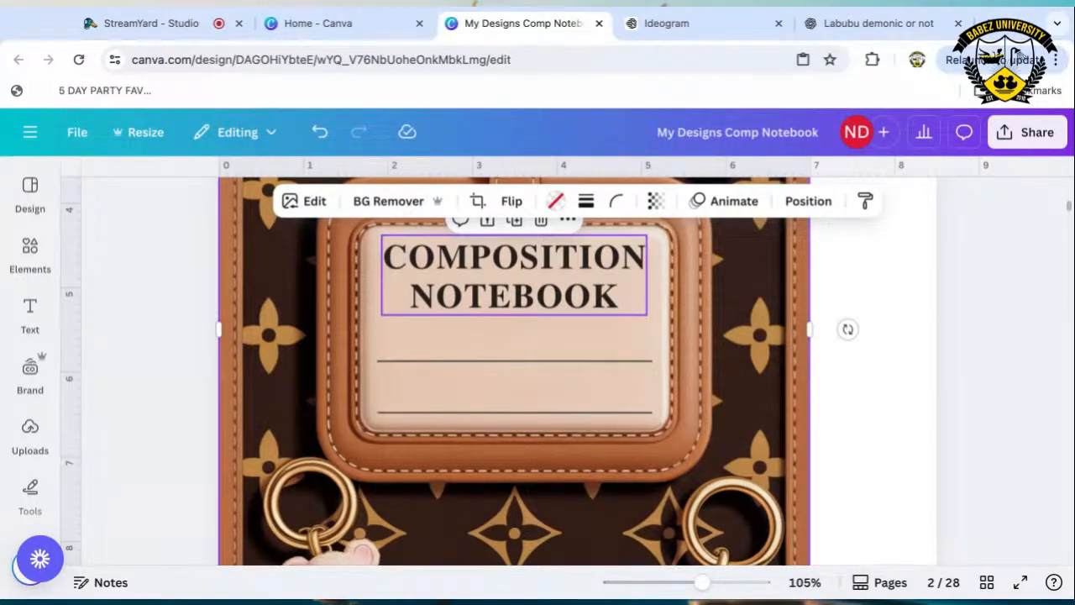
pyautogui.click(514, 276)
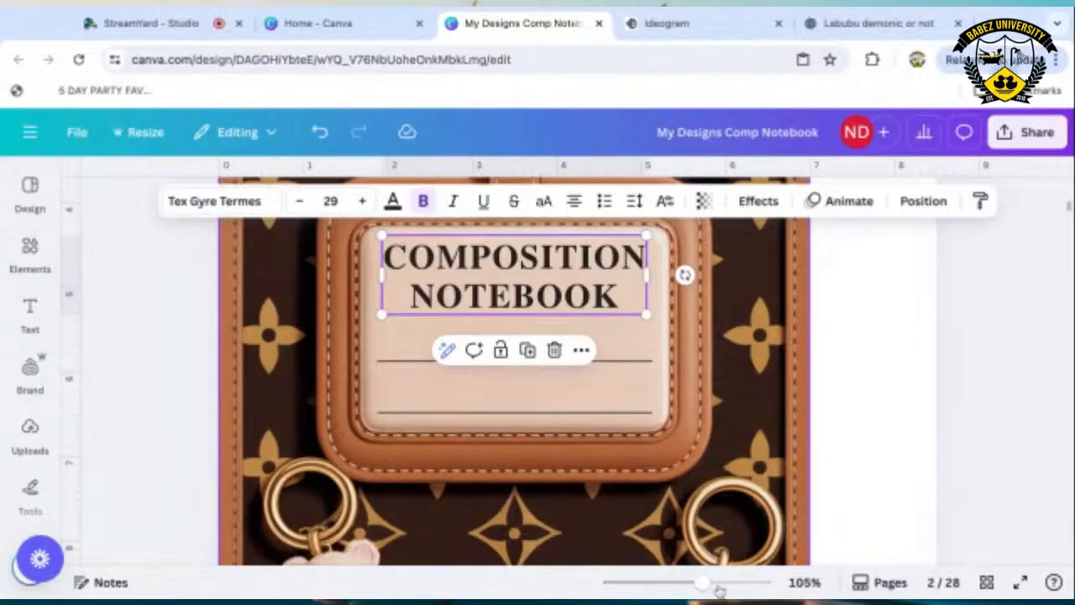
pyautogui.moveTo(703, 583); pyautogui.dragTo(663, 581)
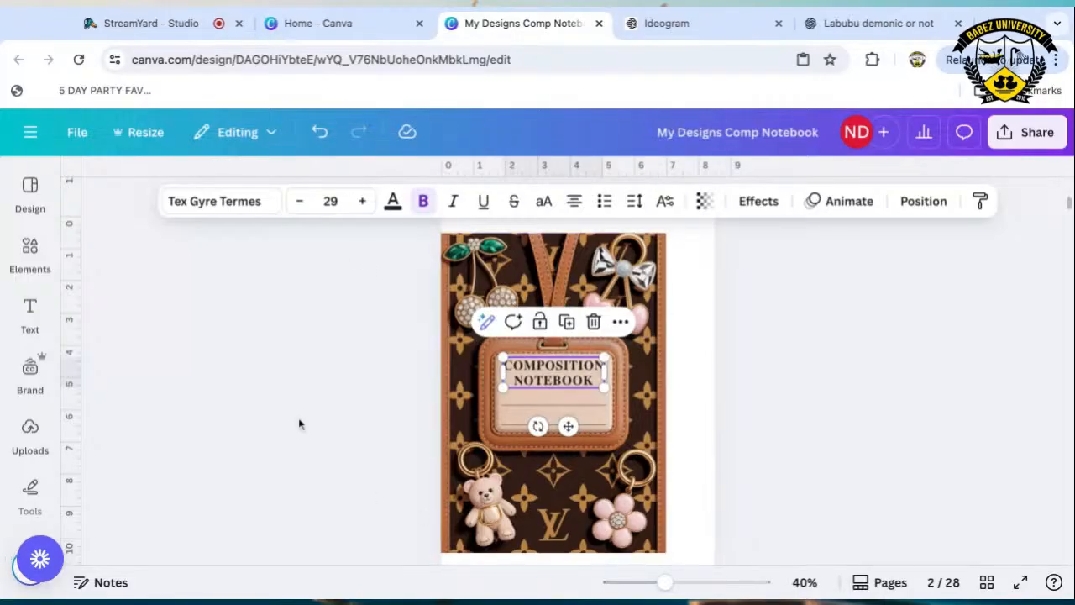
# Use Magic Grab to separate the teddy bear charm and its ring from the cover image, and move the charm beside the flower charm.
pyautogui.click(474, 420)
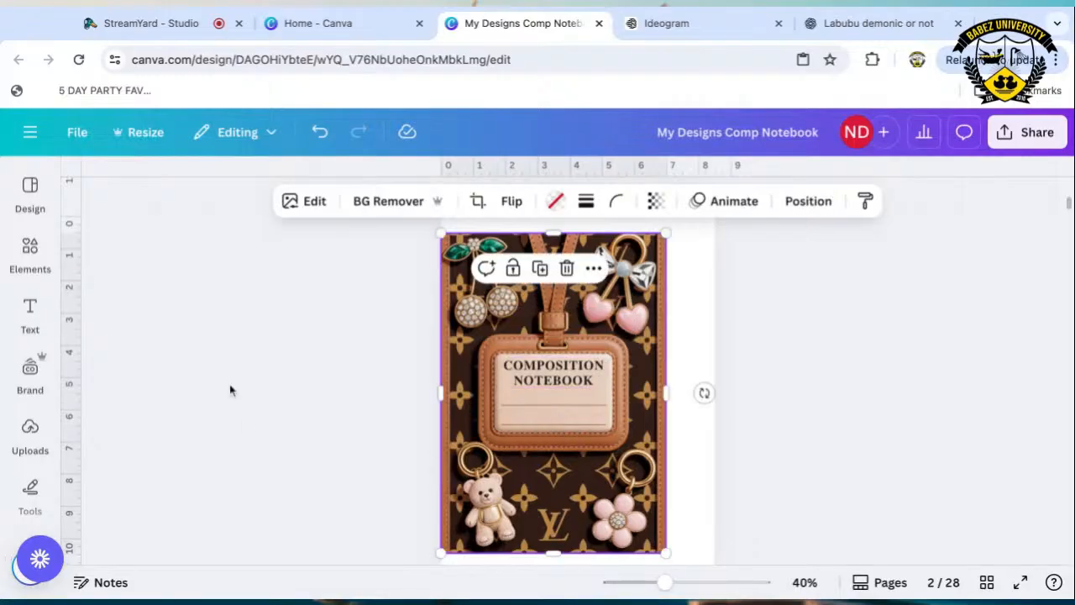
pyautogui.click(315, 203)
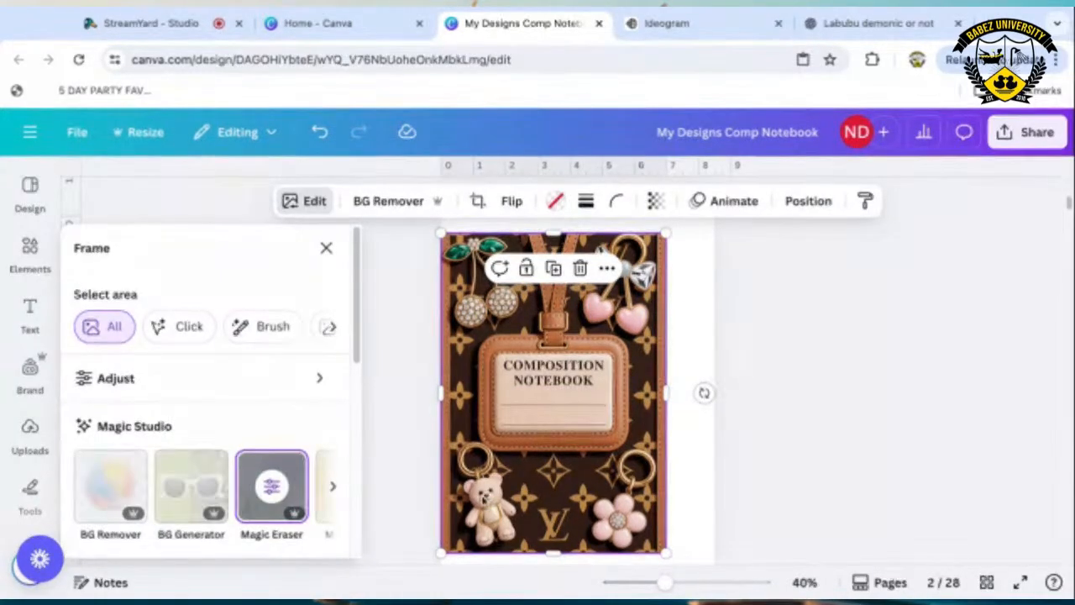
pyautogui.click(335, 492)
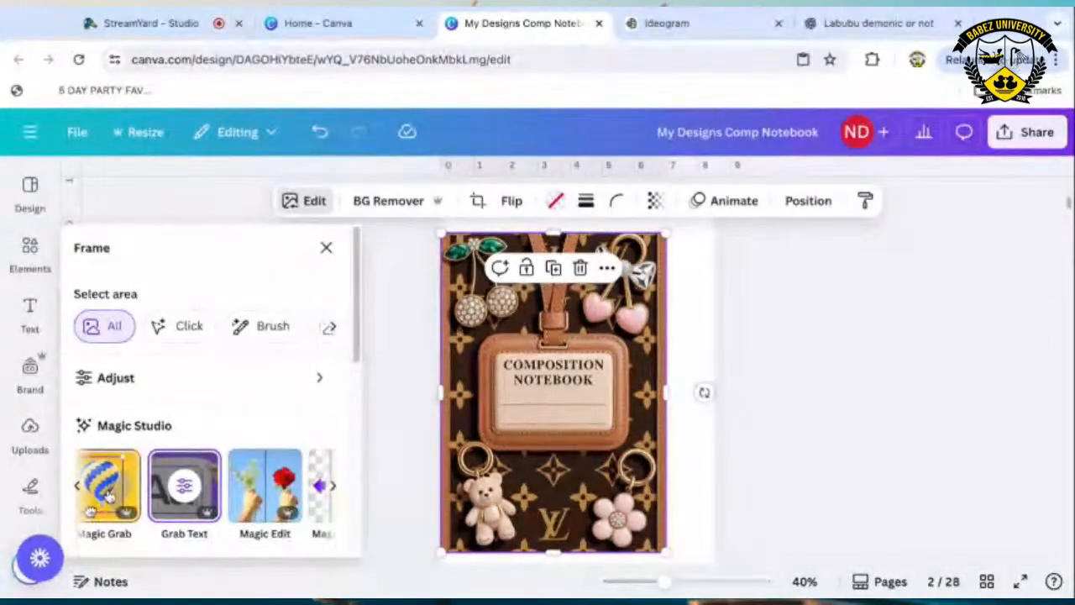
pyautogui.click(107, 496)
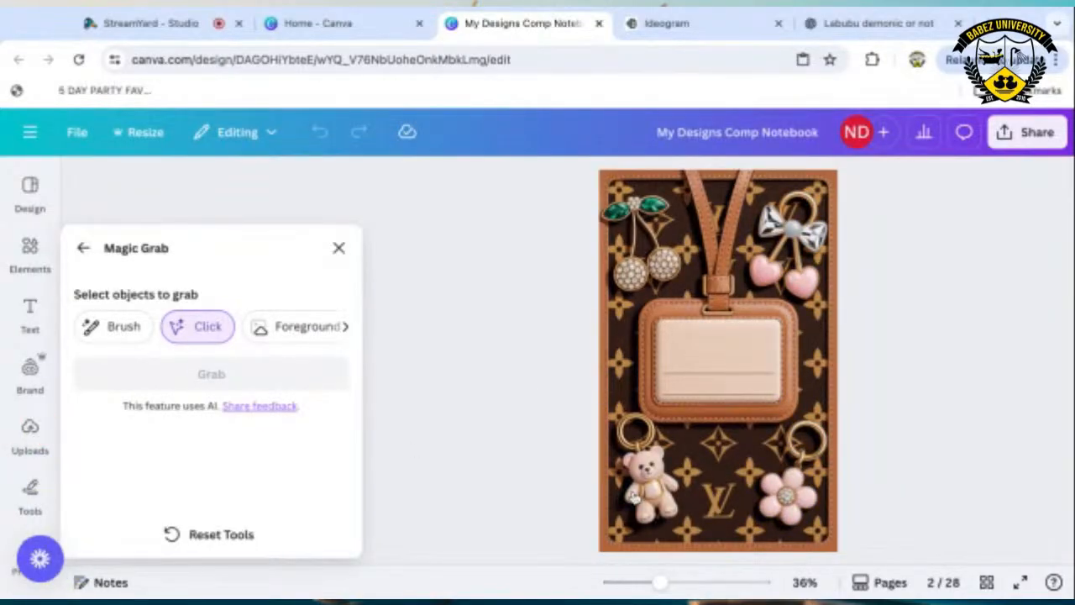
pyautogui.click(650, 491)
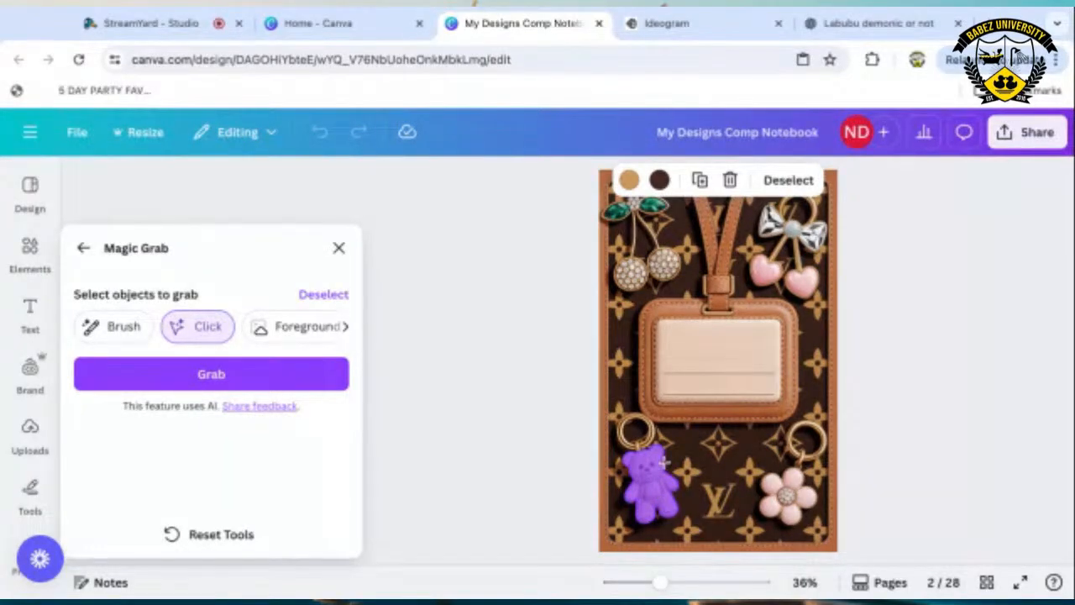
pyautogui.click(645, 445)
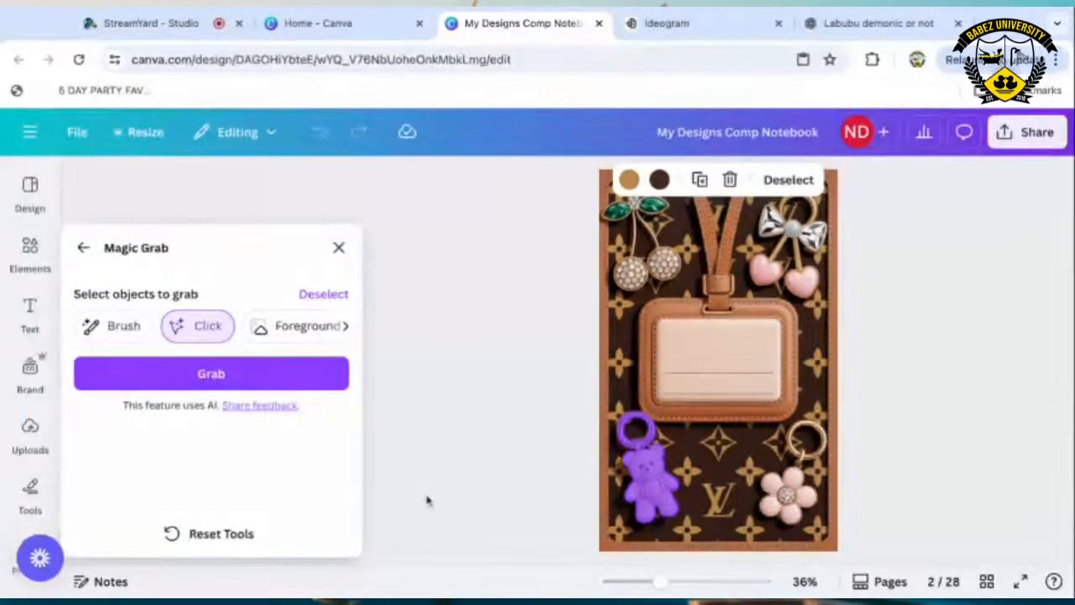
pyautogui.click(229, 376)
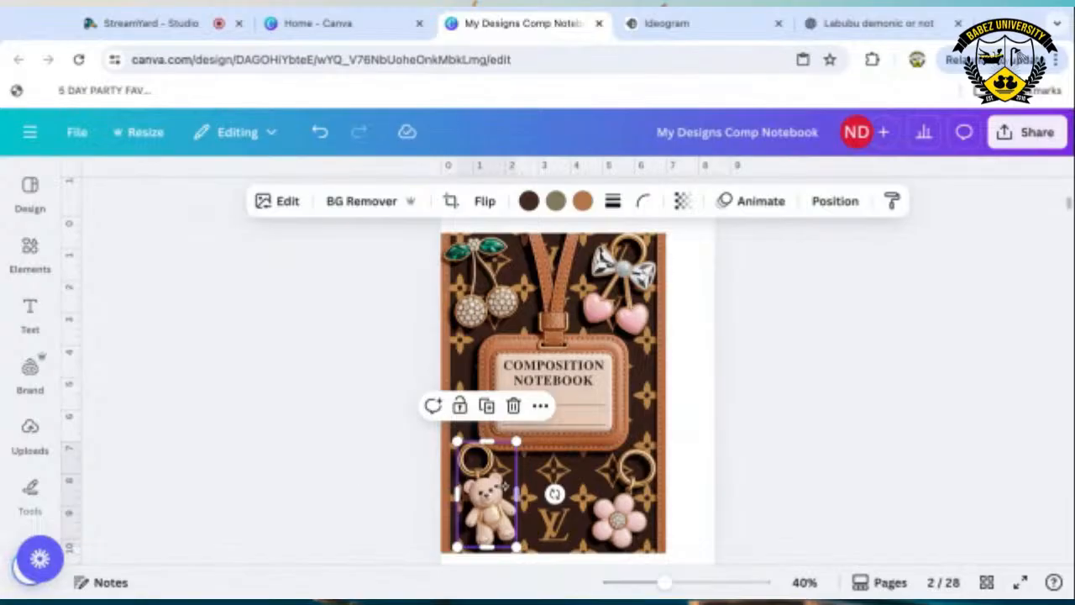
pyautogui.moveTo(490, 499); pyautogui.dragTo(682, 496)
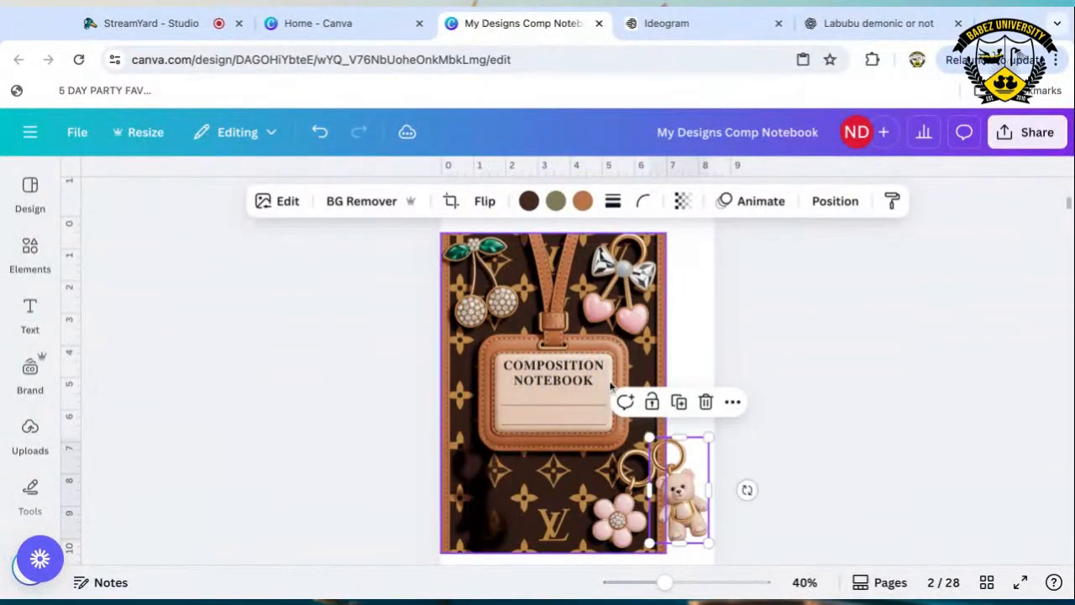
# Fully lock the background cover image on page 2.
pyautogui.click(654, 362)
pyautogui.rightClick(653, 360)
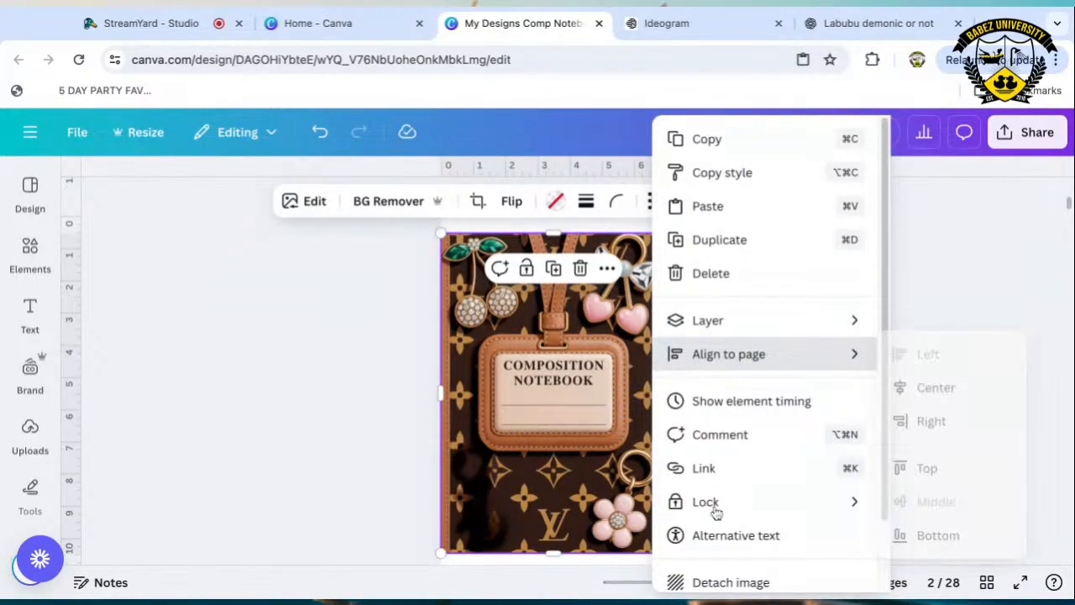
pyautogui.moveTo(705, 502)
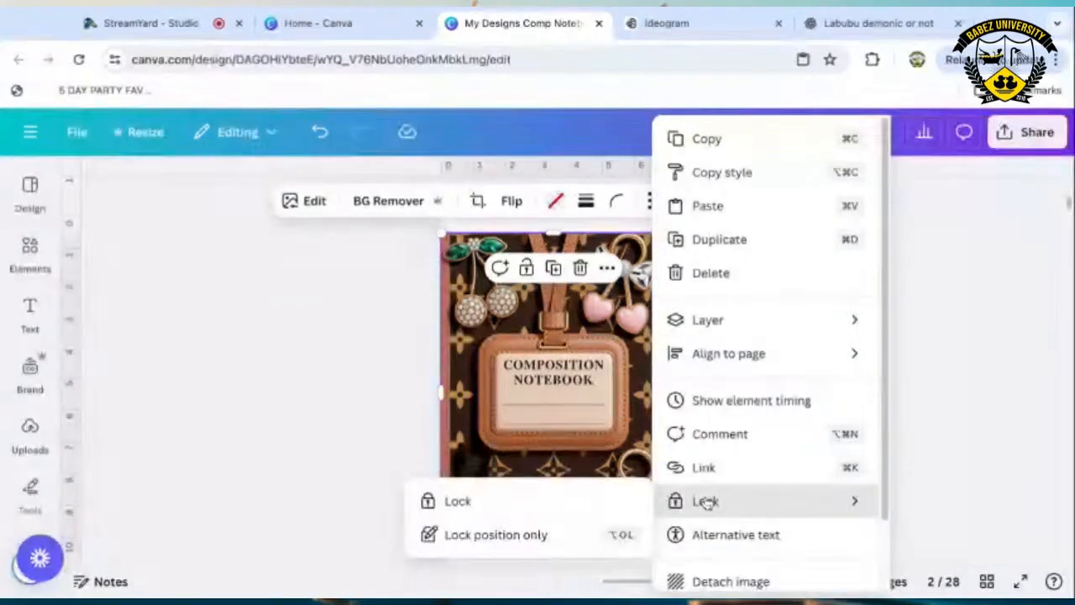
pyautogui.click(458, 501)
# Move the teddy bear charm back onto the cover so it hangs over the lower edge of the tag.
pyautogui.click(672, 484)
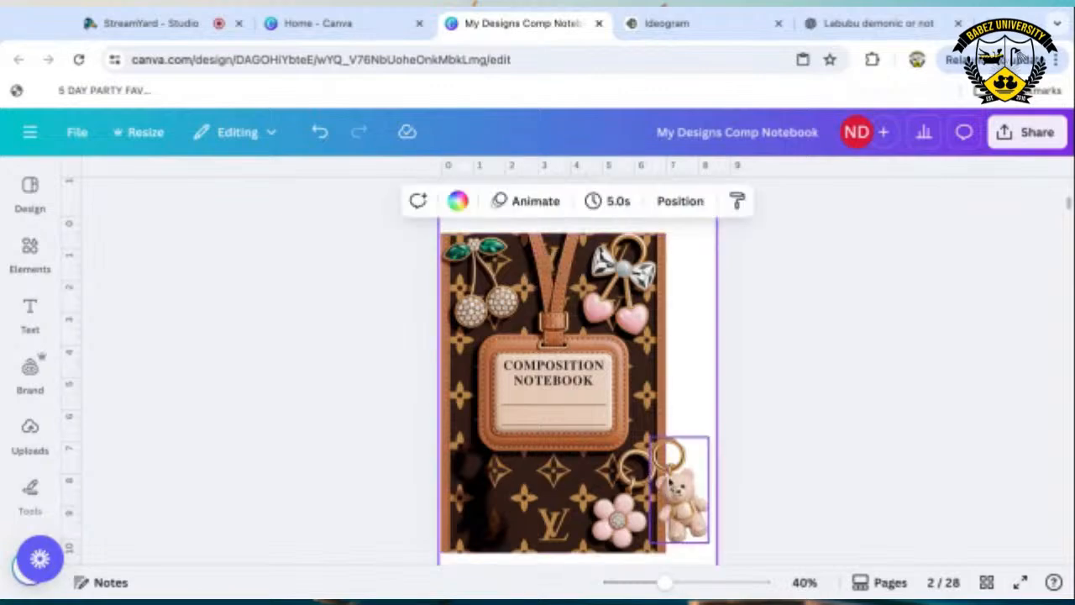
pyautogui.moveTo(683, 481); pyautogui.dragTo(552, 476)
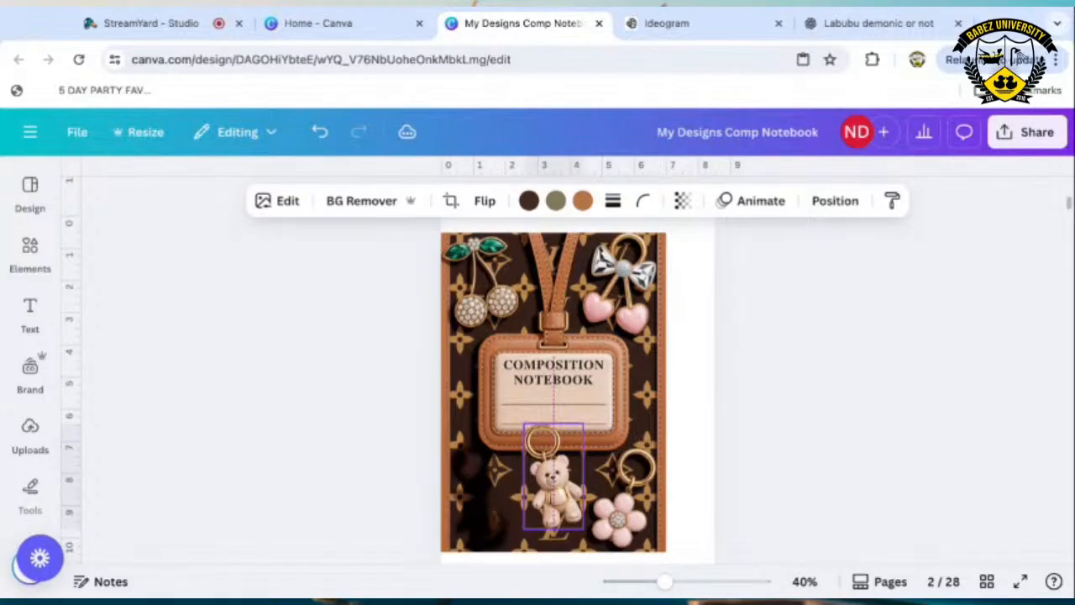
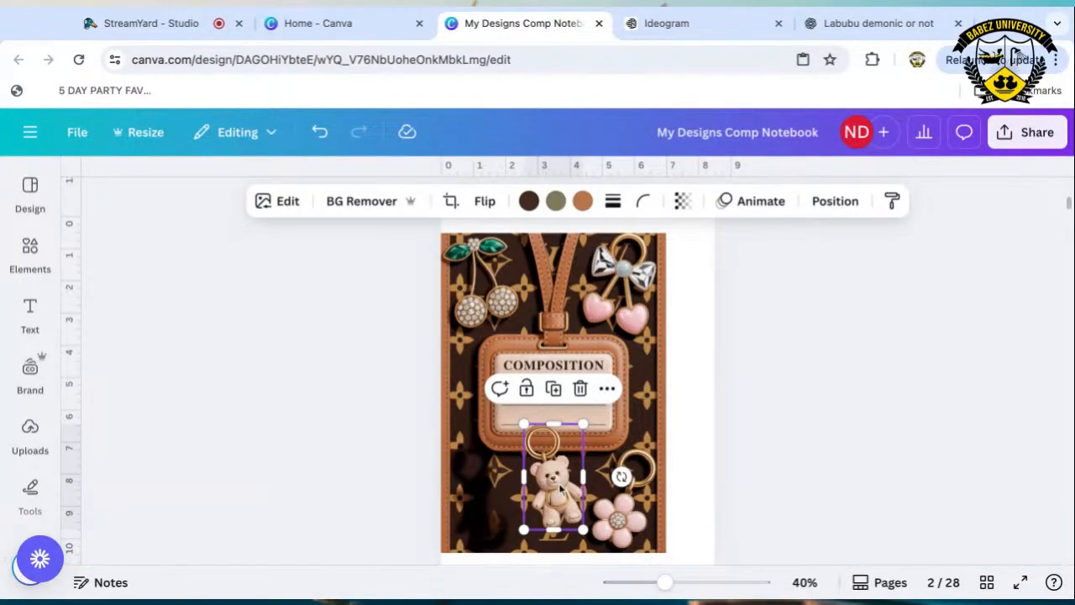
pyautogui.moveTo(562, 489); pyautogui.dragTo(574, 470)
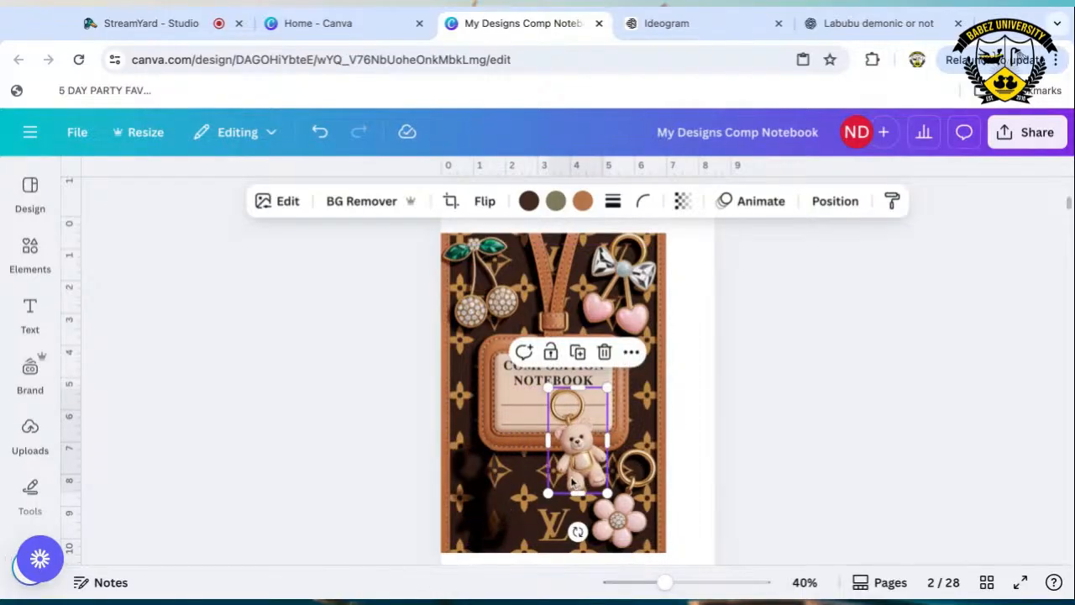
# Unlock the background cover image on page 2.
pyautogui.click(475, 519)
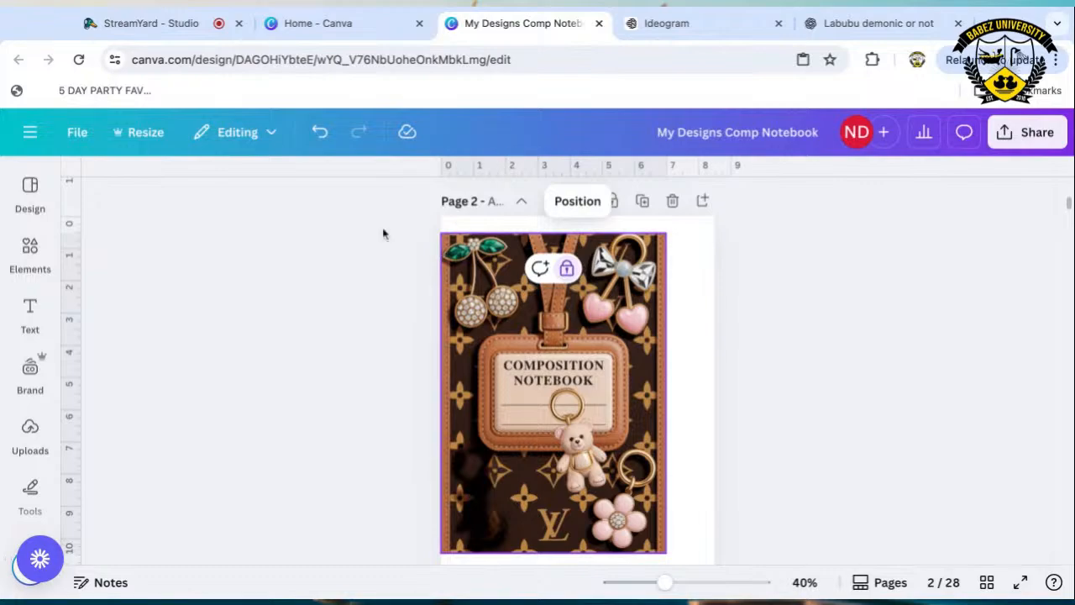
pyautogui.rightClick(499, 289)
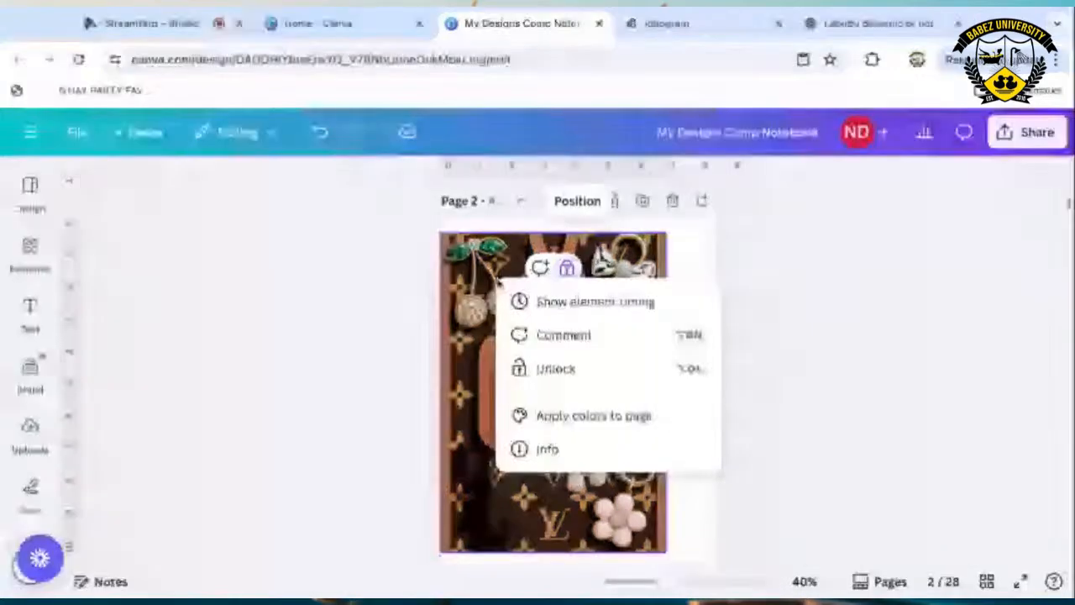
pyautogui.click(555, 370)
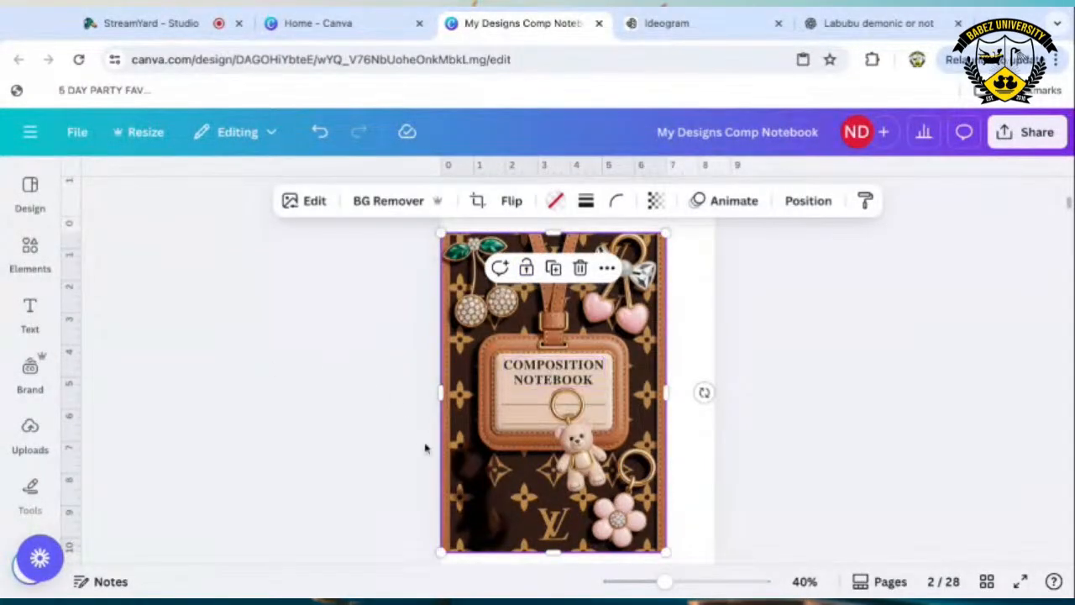
# Try to separate the dark smudge at the cover's lower left with Magic Grab, brushing over it at size 40 with auto-detect on.
pyautogui.click(311, 206)
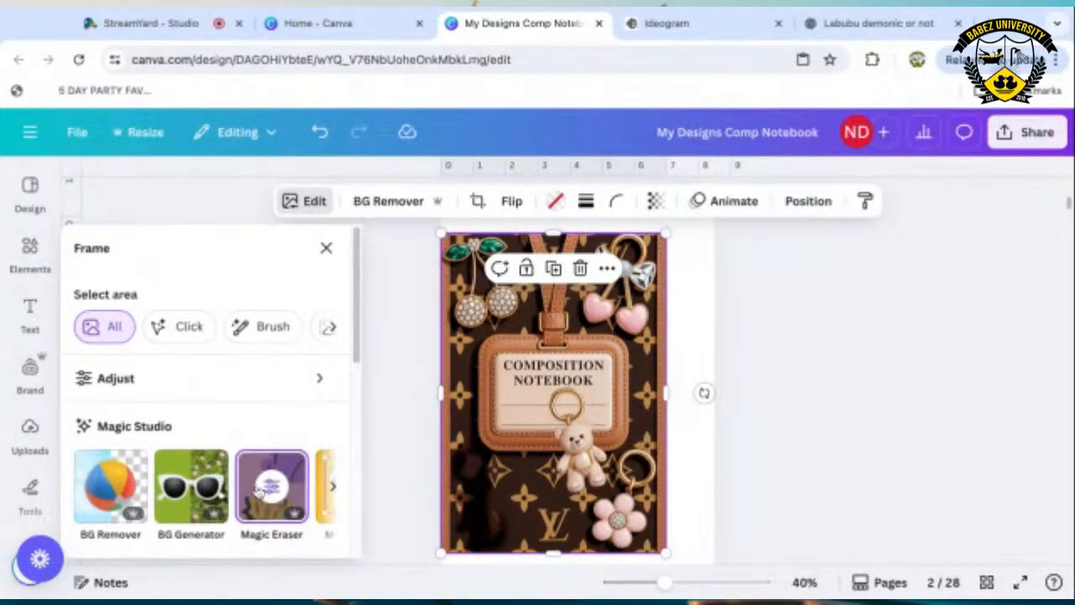
pyautogui.click(327, 483)
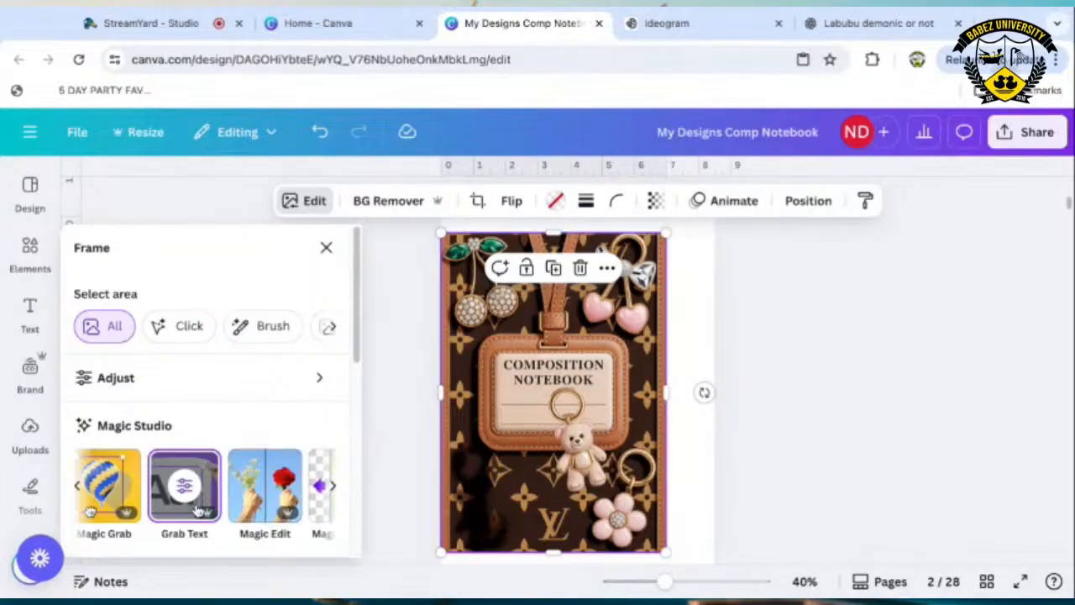
pyautogui.click(109, 500)
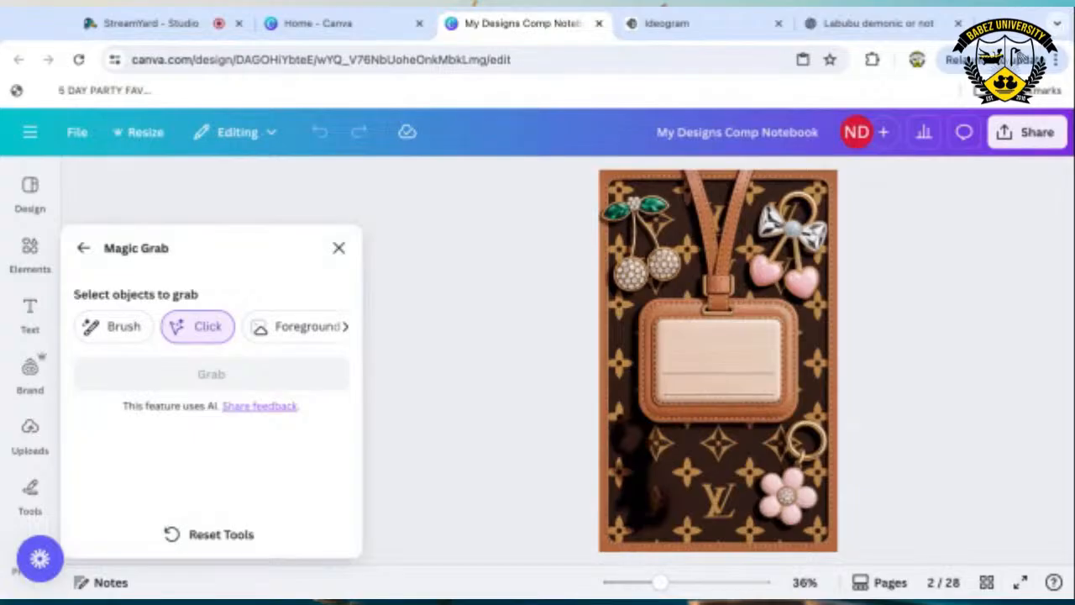
pyautogui.click(645, 485)
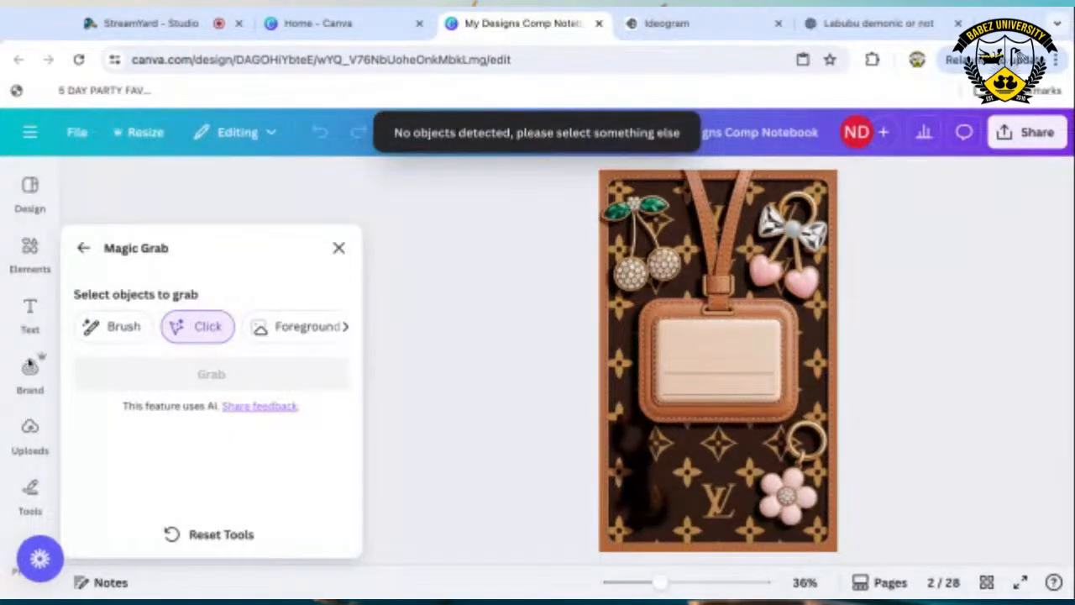
pyautogui.click(122, 327)
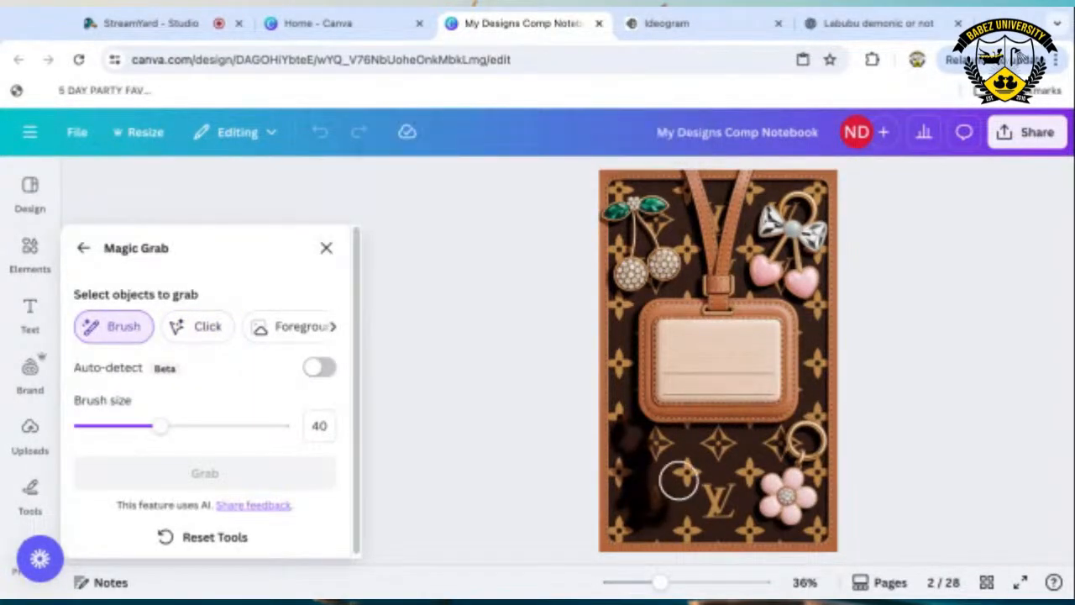
pyautogui.moveTo(604, 412)
pyautogui.mouseDown()
pyautogui.moveTo(654, 490)
pyautogui.moveTo(649, 517)
pyautogui.moveTo(626, 508)
pyautogui.moveTo(634, 436)
pyautogui.mouseUp()
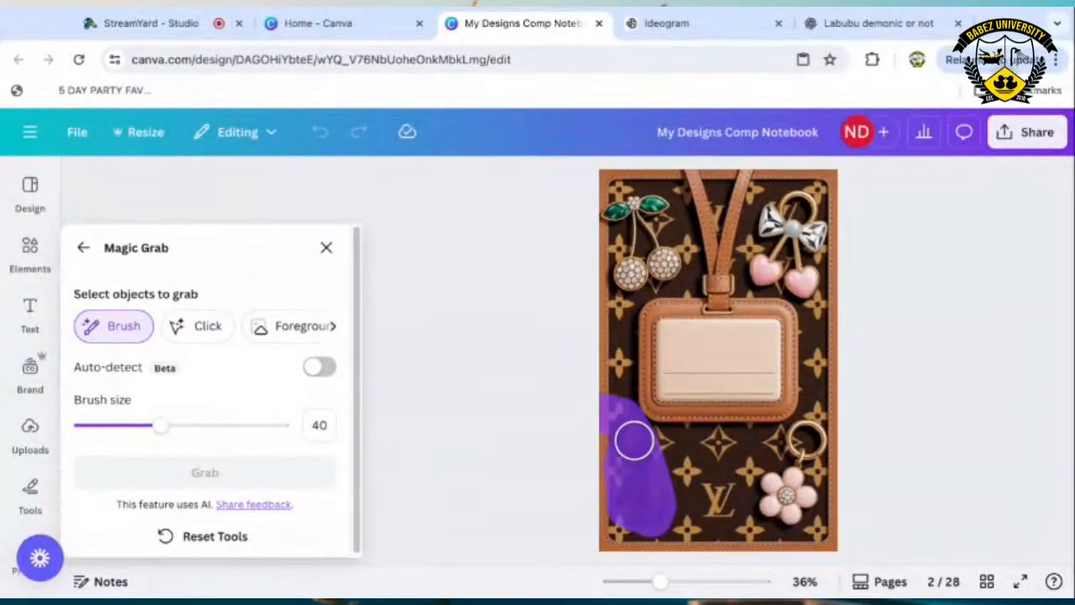
pyautogui.click(320, 368)
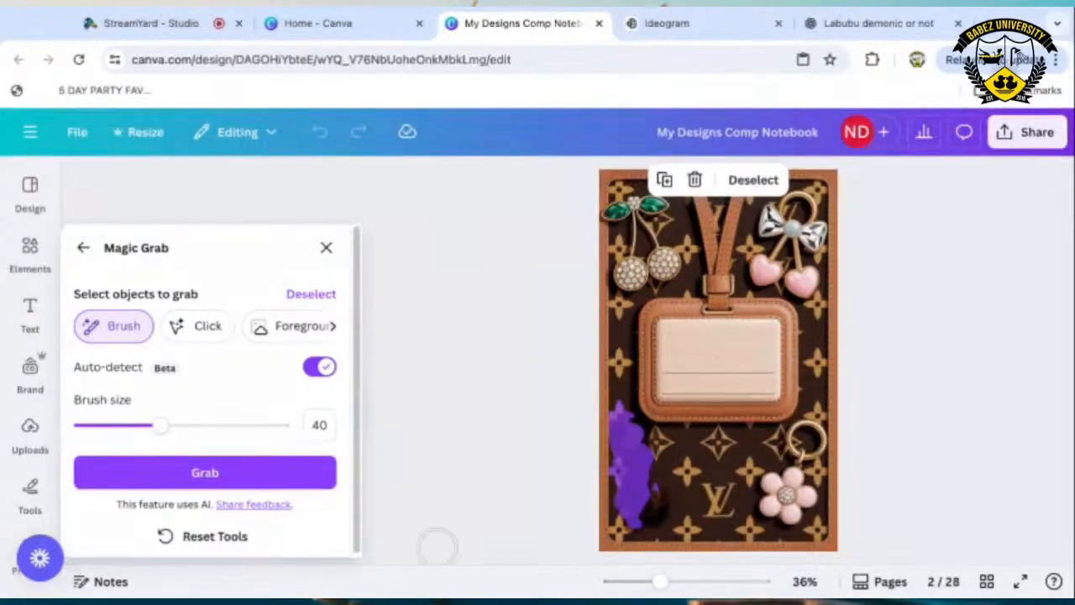
pyautogui.click(217, 478)
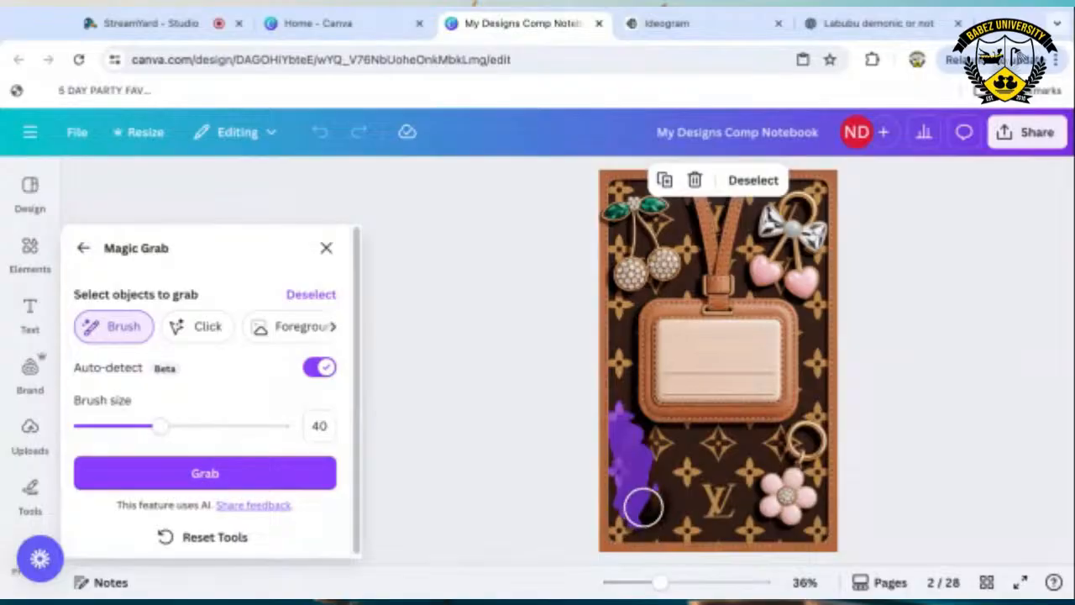
pyautogui.moveTo(646, 492); pyautogui.dragTo(651, 514)
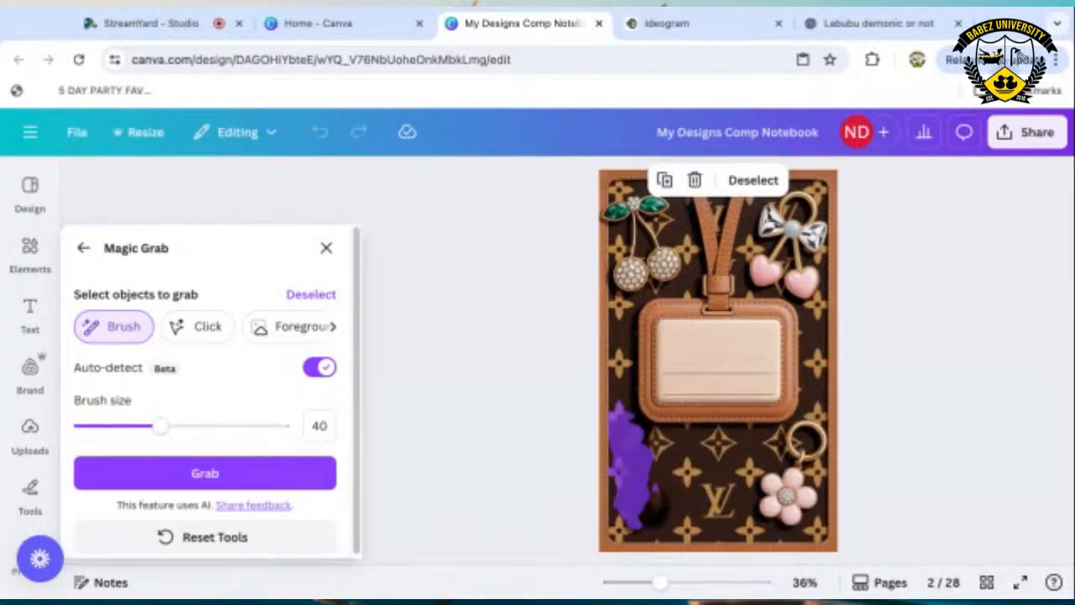
pyautogui.click(216, 476)
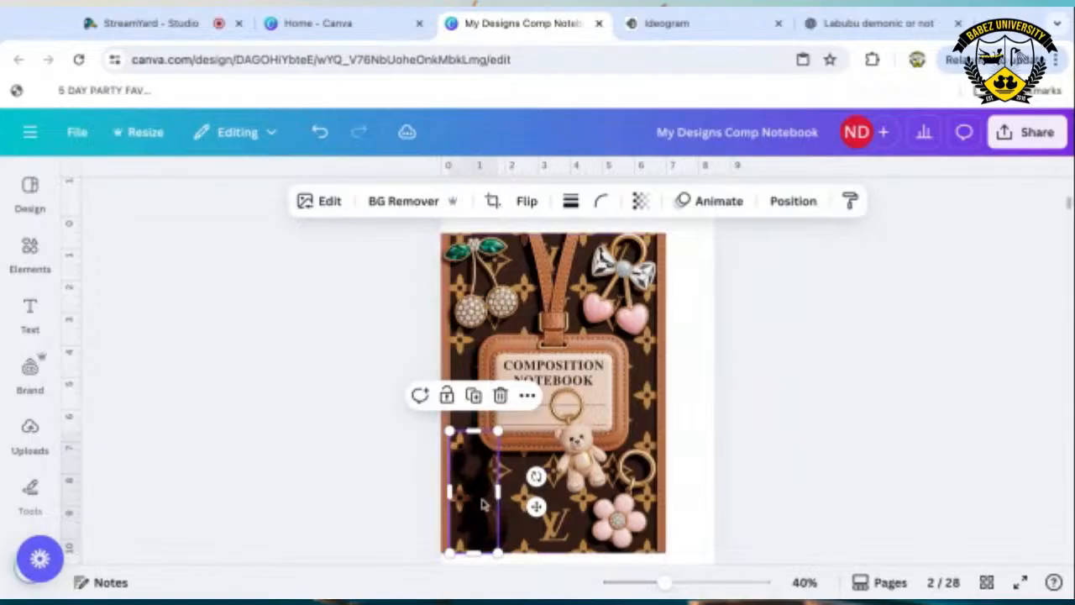
# Move the grabbed dark patch onto the blank margin beside the cover and undo the grab.
pyautogui.moveTo(476, 499); pyautogui.dragTo(715, 460)
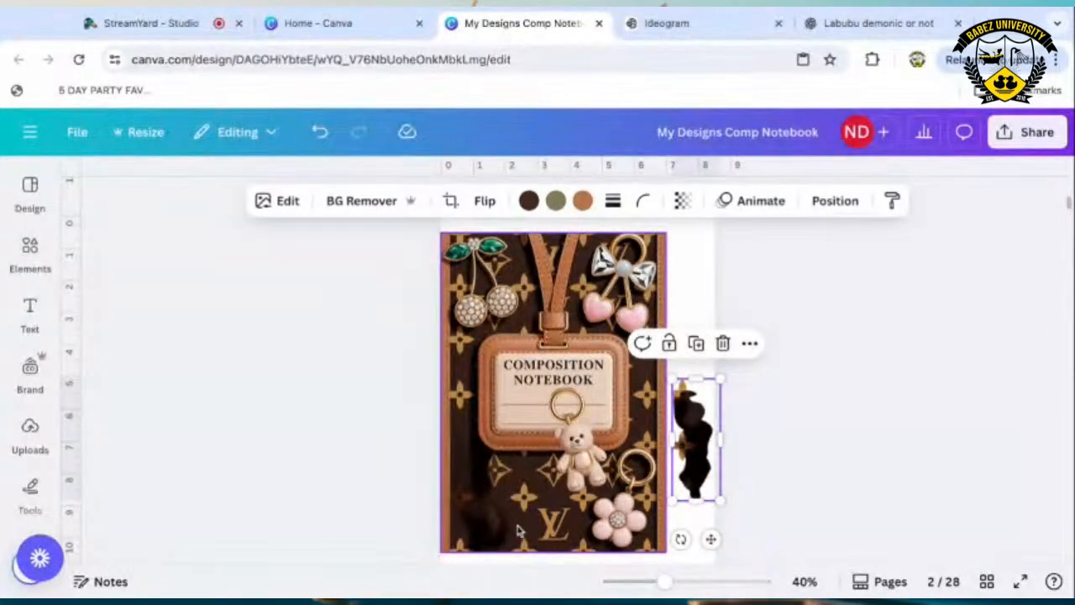
pyautogui.scroll(-1, 798, 468)
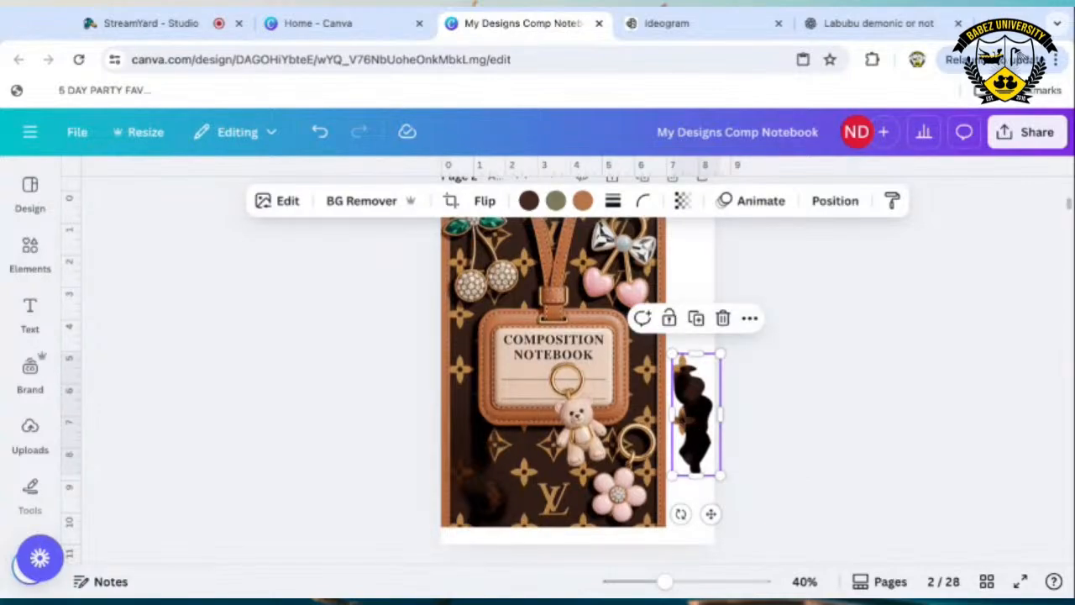
pyautogui.press('super+z')
pyautogui.press('BackSpace')
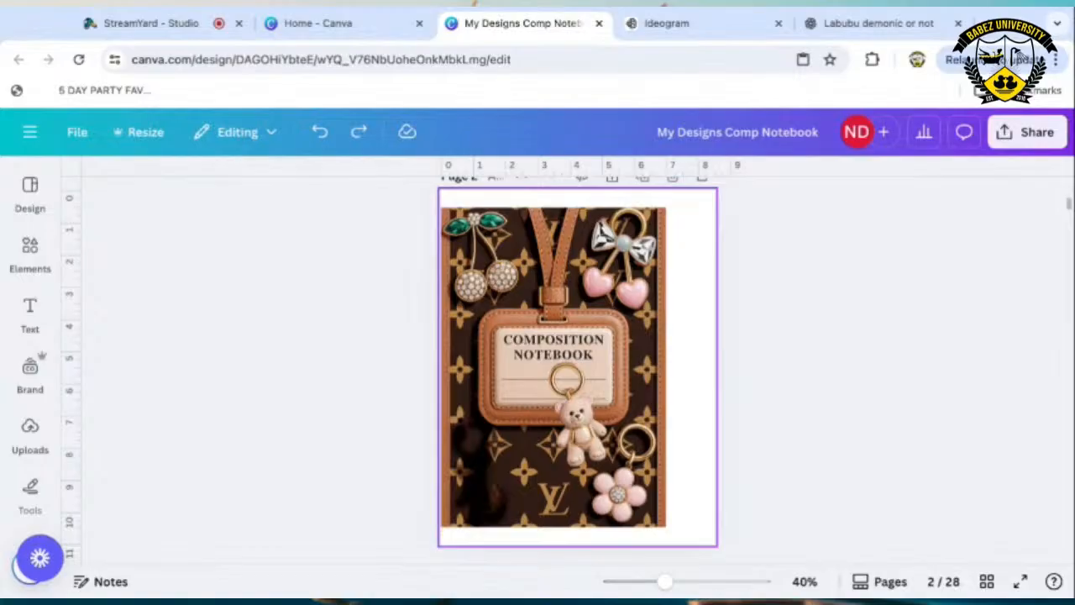
# Move the teddy bear charm onto the blank margin beside the flower charm, undoing its drop into the background frame.
pyautogui.moveTo(585, 418)
pyautogui.mouseDown()
pyautogui.moveTo(710, 424)
pyautogui.moveTo(694, 423)
pyautogui.mouseUp()
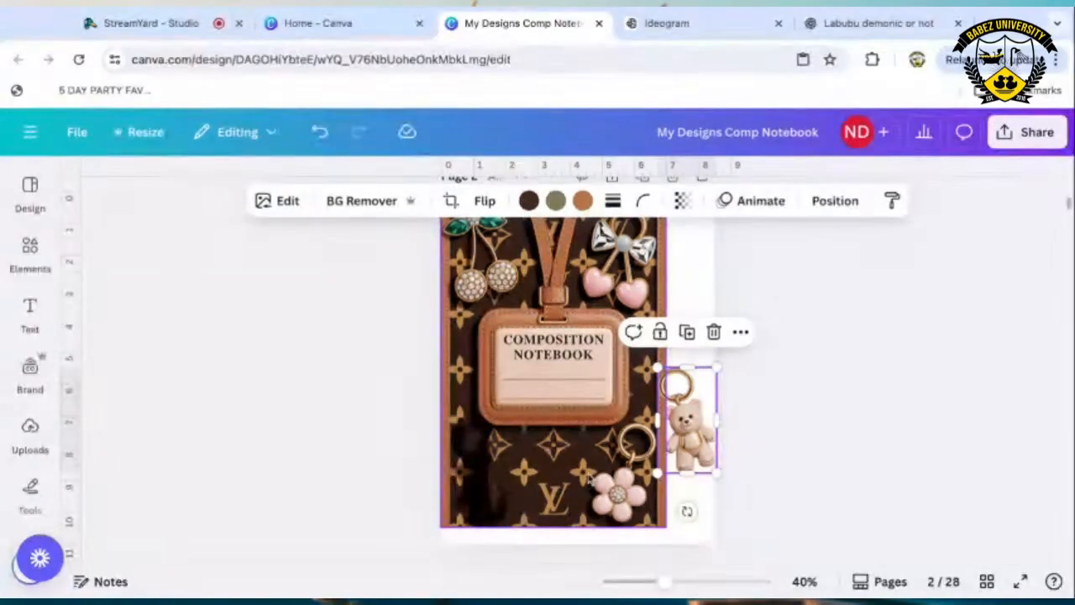
pyautogui.moveTo(698, 443); pyautogui.dragTo(465, 534)
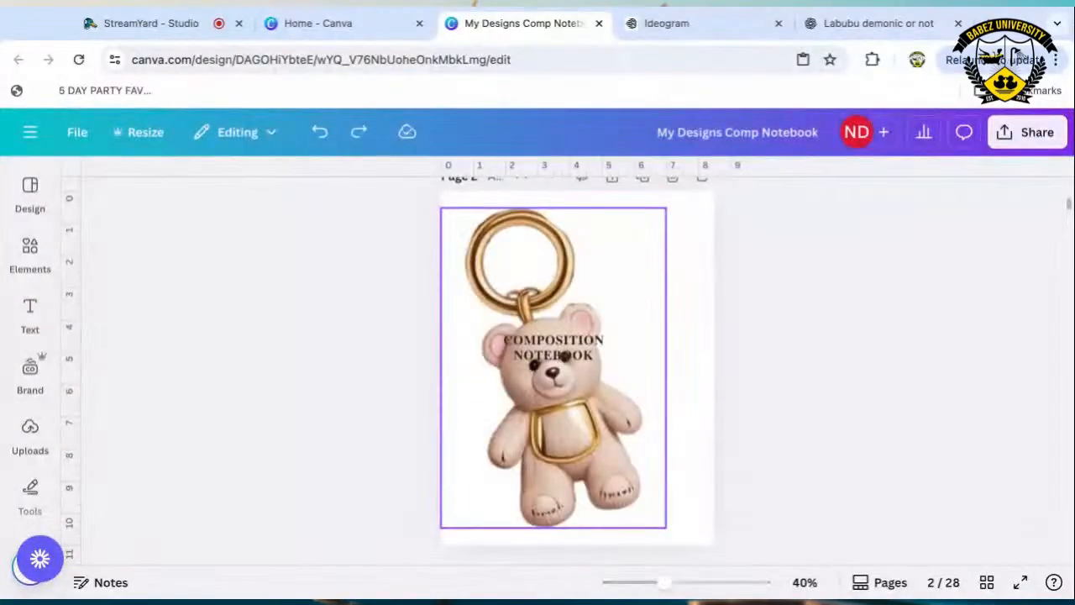
pyautogui.hotkey('ctrl', 'z')
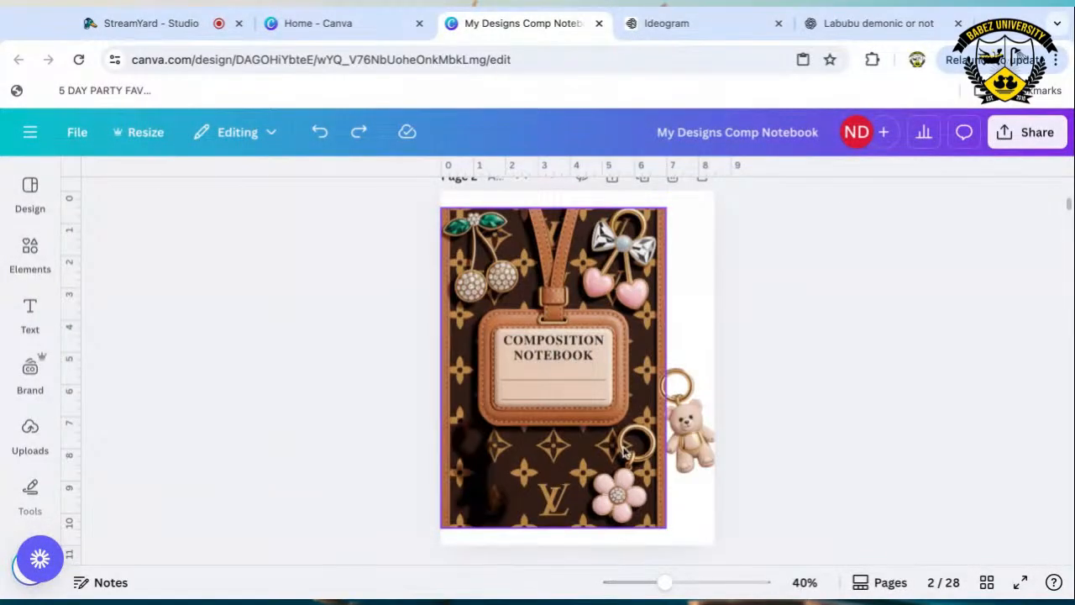
pyautogui.moveTo(678, 421)
pyautogui.mouseDown()
pyautogui.moveTo(685, 475)
pyautogui.moveTo(680, 425)
pyautogui.moveTo(529, 470)
pyautogui.moveTo(505, 462)
pyautogui.moveTo(691, 423)
pyautogui.mouseUp()
# Fully lock the background cover image on page 2.
pyautogui.rightClick(532, 399)
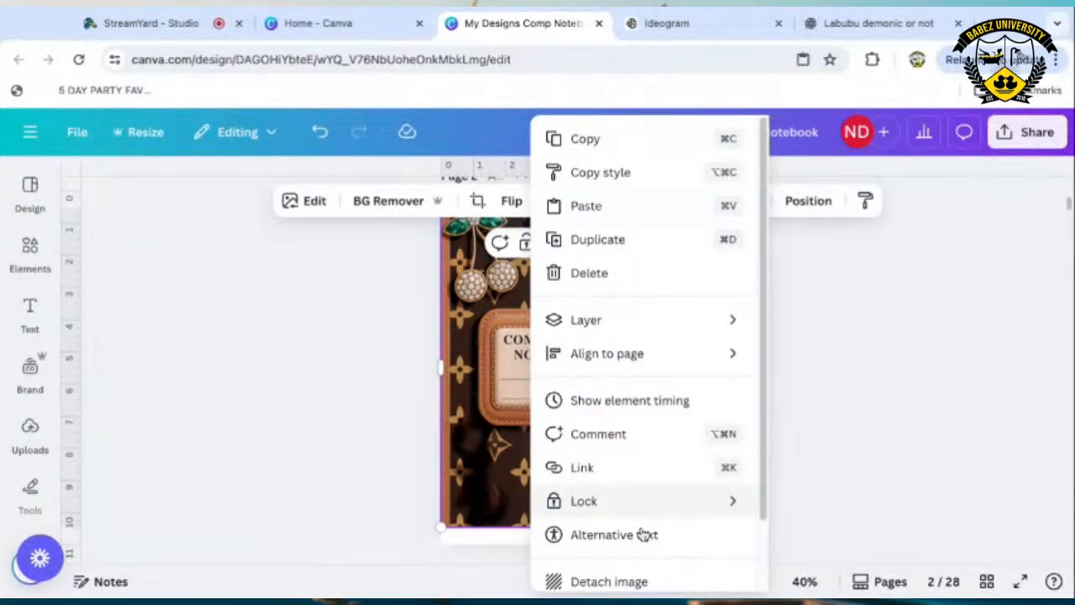
pyautogui.moveTo(627, 503)
pyautogui.click(802, 501)
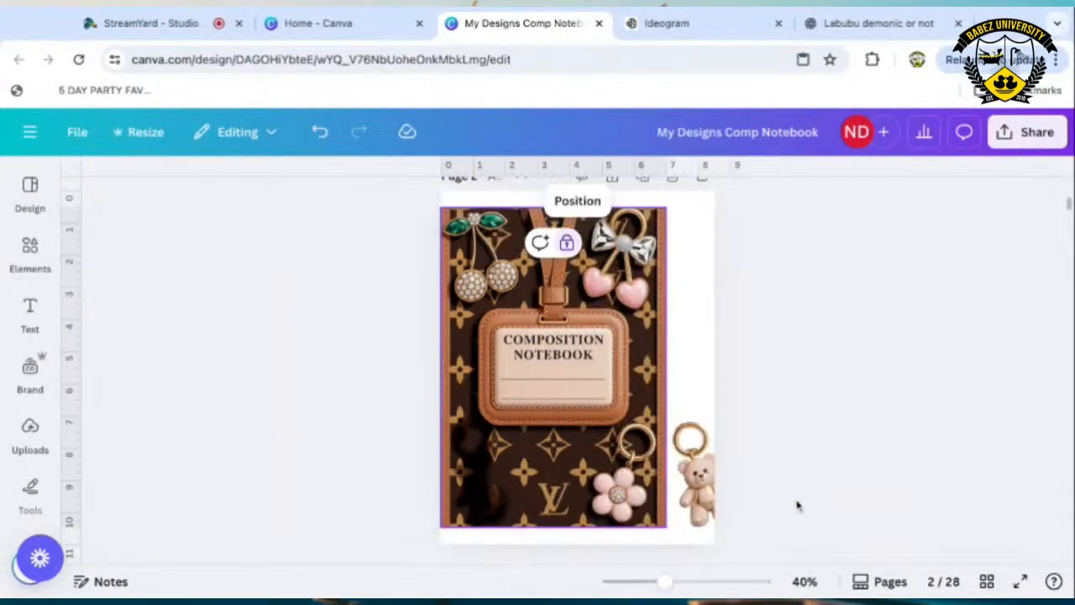
# Place the teddy bear charm over the dark smudge at the cover's lower left and enlarge it slightly so its ring overlaps the tag's corner.
pyautogui.moveTo(707, 497); pyautogui.dragTo(490, 488)
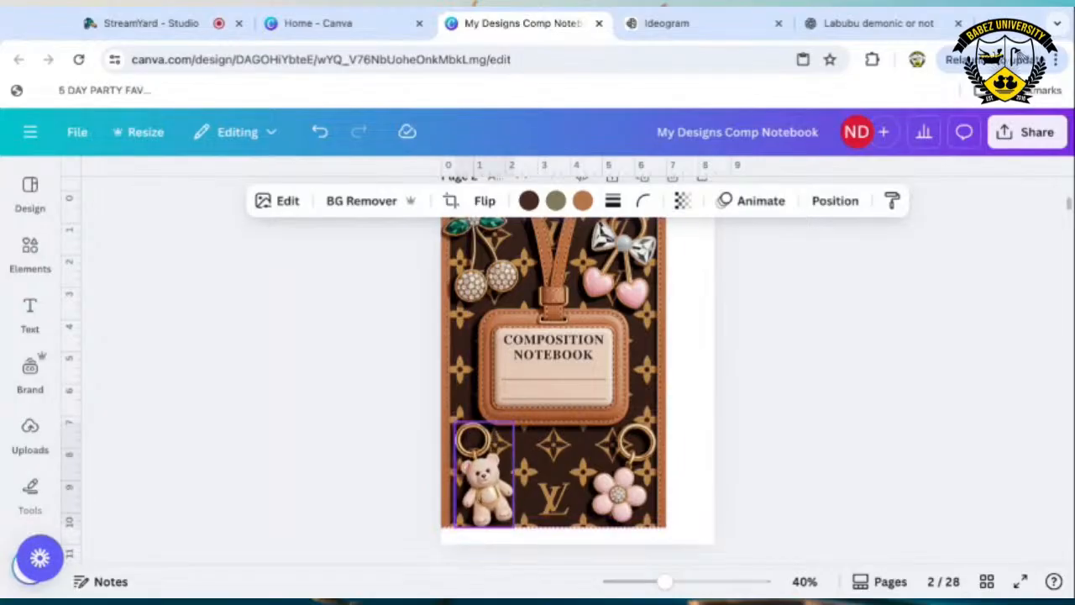
pyautogui.moveTo(514, 418); pyautogui.dragTo(584, 293)
pyautogui.moveTo(533, 441); pyautogui.dragTo(526, 446)
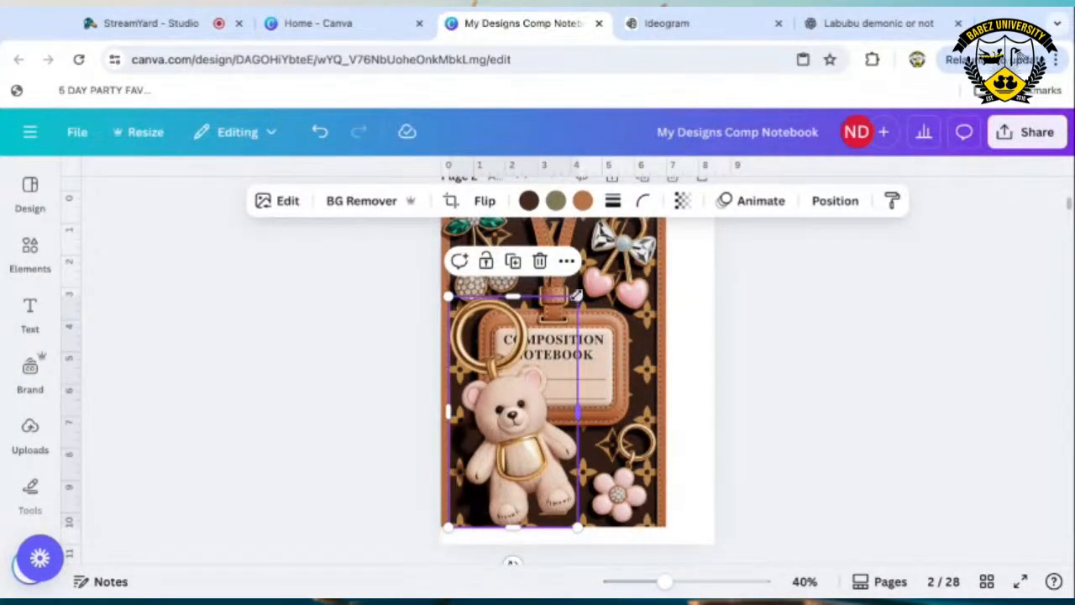
pyautogui.moveTo(576, 294); pyautogui.dragTo(518, 401)
pyautogui.click(930, 356)
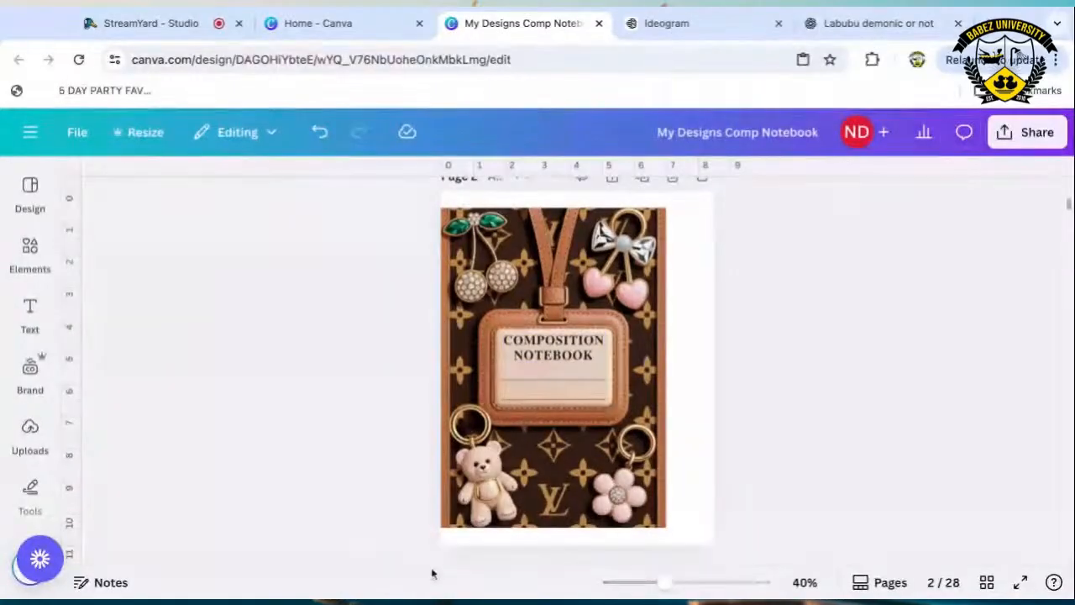
pyautogui.moveTo(497, 476); pyautogui.dragTo(494, 480)
pyautogui.click(778, 461)
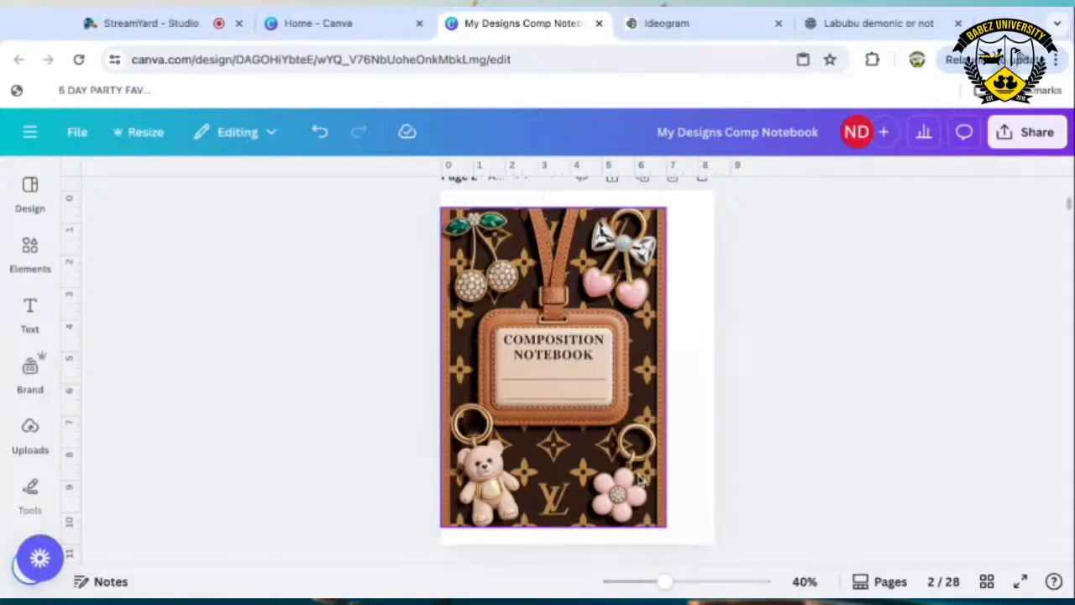
pyautogui.click(617, 429)
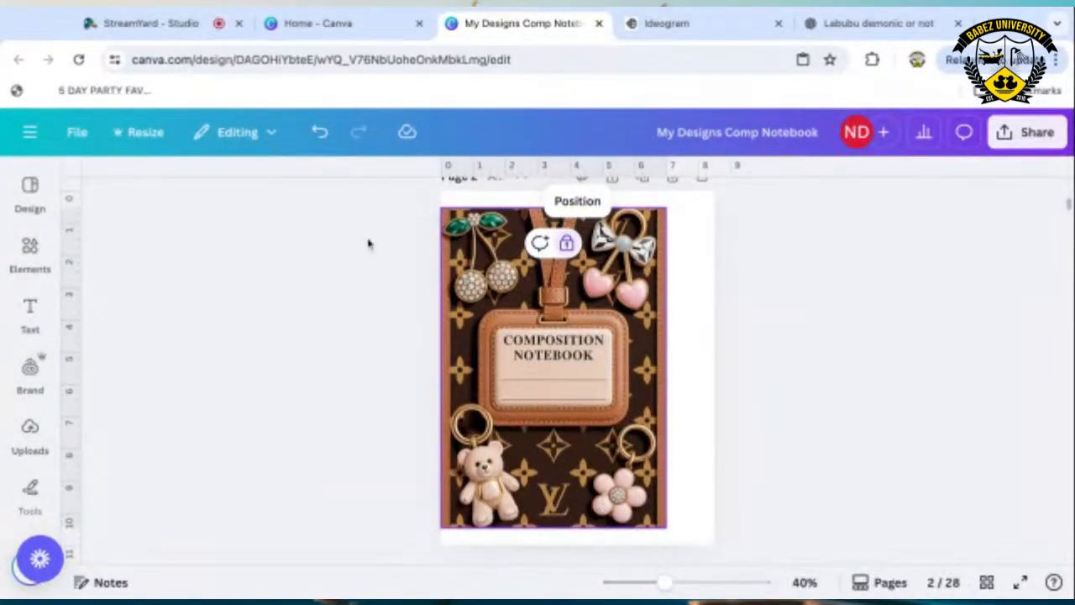
# Unlock the page 2 cover image and separate the bow-and-hearts charm from it with Magic Grab.
pyautogui.rightClick(617, 374)
pyautogui.click(718, 461)
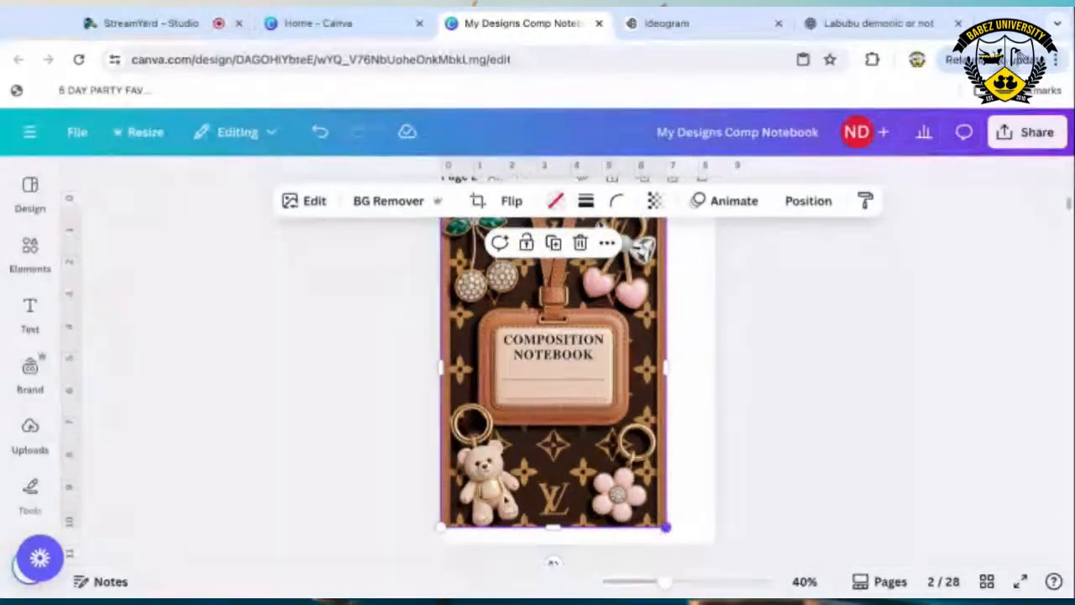
pyautogui.click(306, 203)
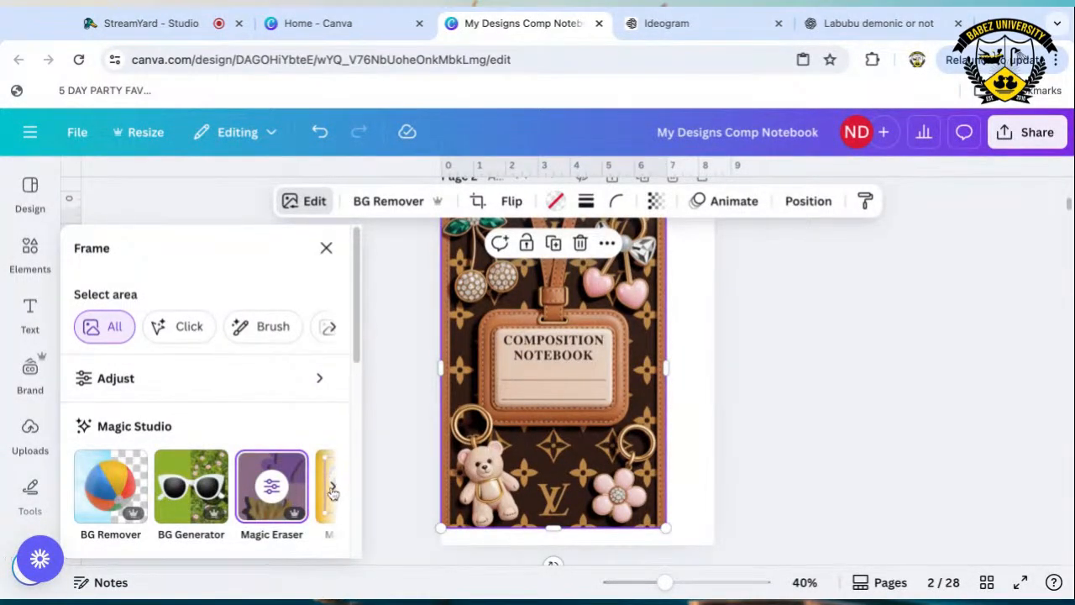
pyautogui.click(331, 493)
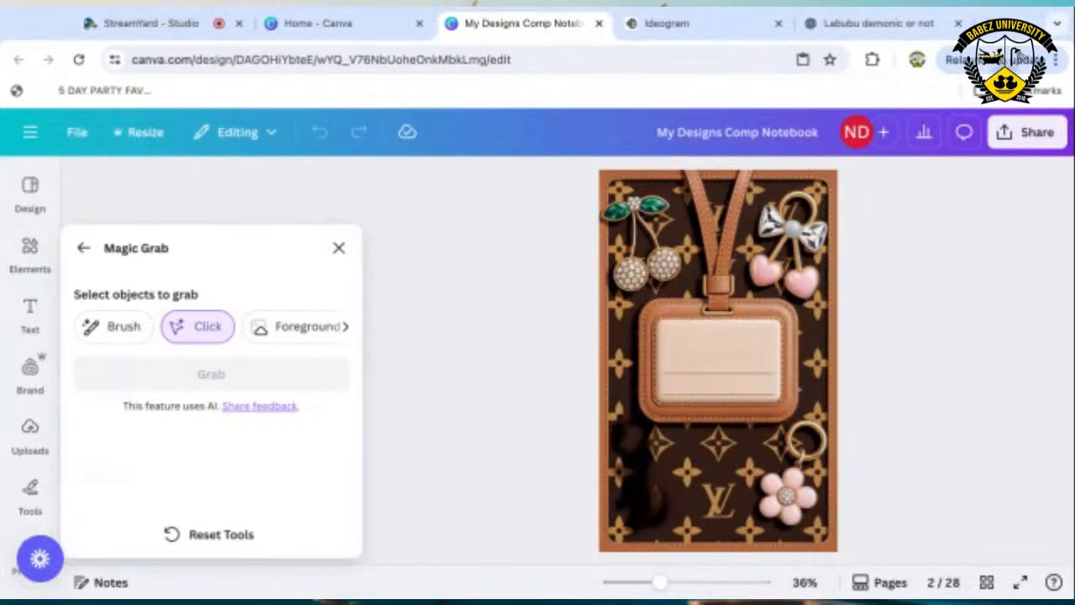
pyautogui.click(809, 231)
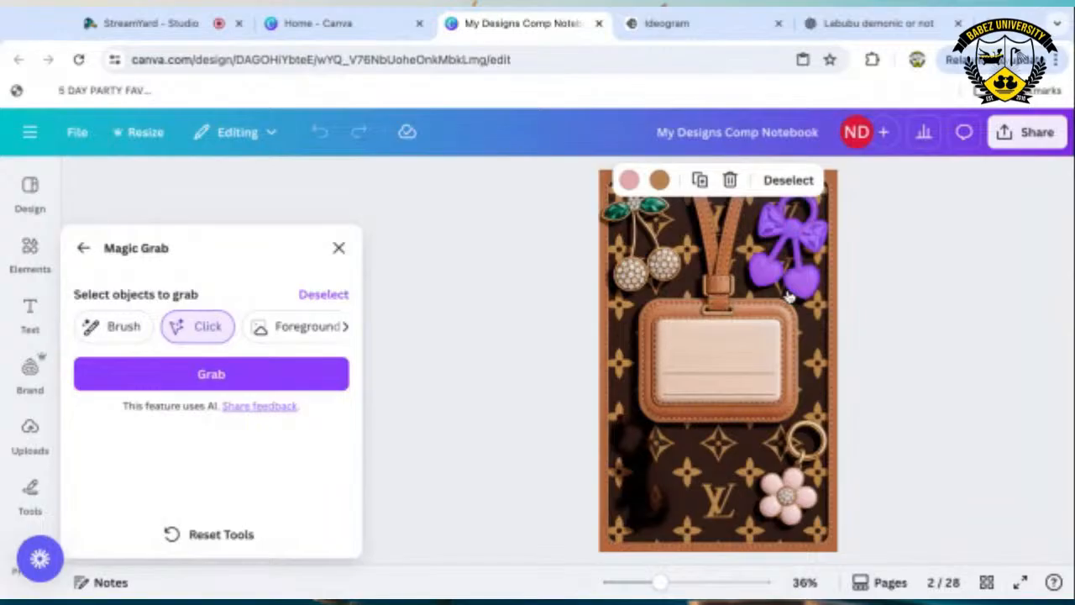
pyautogui.click(194, 377)
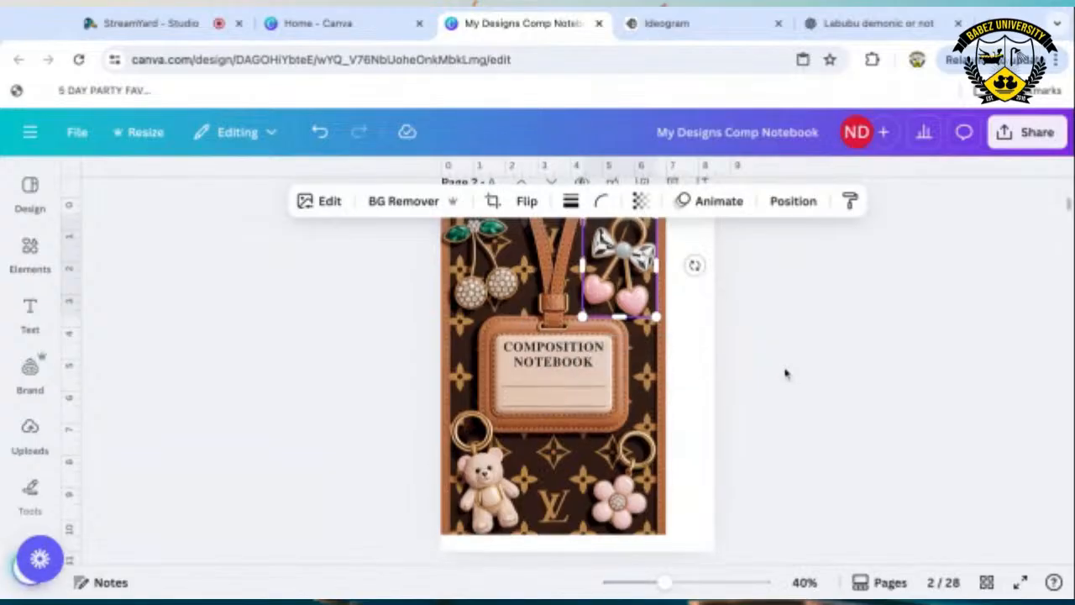
# Shrink the grabbed bow-and-hearts charm in the cover's upper-right area.
pyautogui.scroll(2, 788, 379)
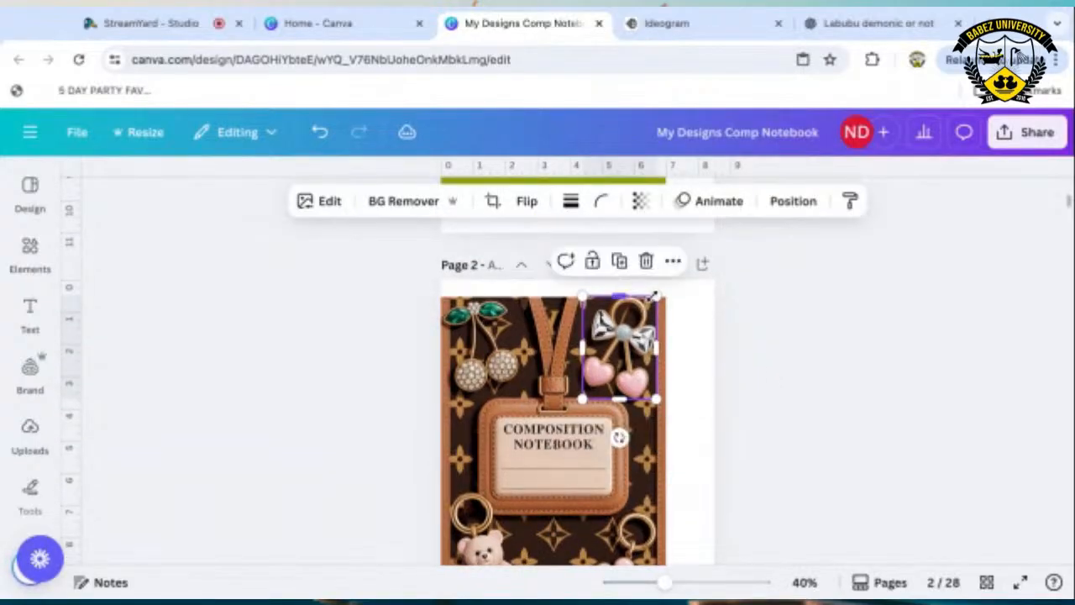
pyautogui.moveTo(657, 298); pyautogui.dragTo(640, 320)
pyautogui.click(855, 286)
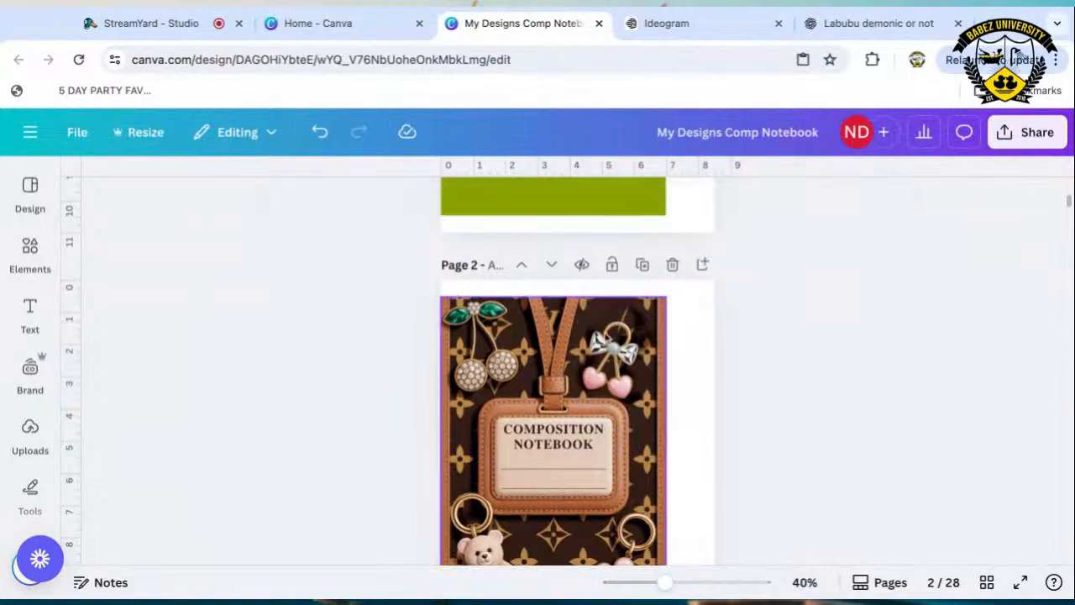
# Move the bow-and-hearts charm onto the white margin beside the cover and back to the cover's upper-right area.
pyautogui.moveTo(627, 357)
pyautogui.mouseDown()
pyautogui.moveTo(630, 347)
pyautogui.moveTo(753, 366)
pyautogui.moveTo(615, 361)
pyautogui.mouseUp()
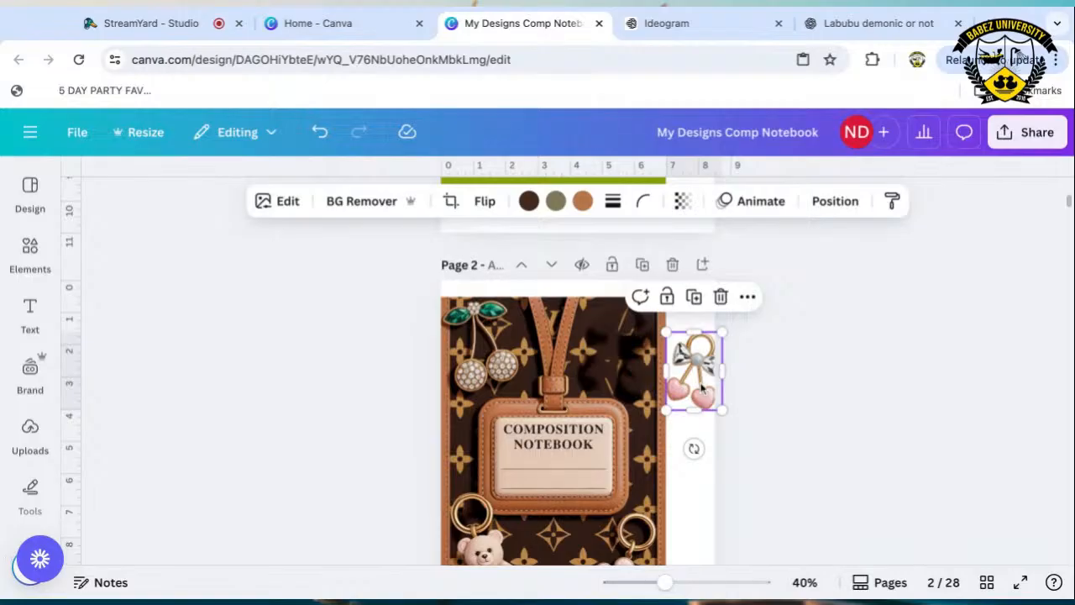
pyautogui.press('Left')
pyautogui.press('Left')
pyautogui.press('Left')
pyautogui.press('Left')
pyautogui.press('Left')
pyautogui.press('Left')
pyautogui.press('Left')
pyautogui.press('Left')
pyautogui.press('Left')
pyautogui.press('Left')
pyautogui.press('Left')
pyautogui.press('Left')
pyautogui.press('Left')
pyautogui.press('Left')
pyautogui.press('Left')
pyautogui.press('Left')
pyautogui.press('Left')
pyautogui.press('Left')
pyautogui.press('Left')
pyautogui.press('Left')
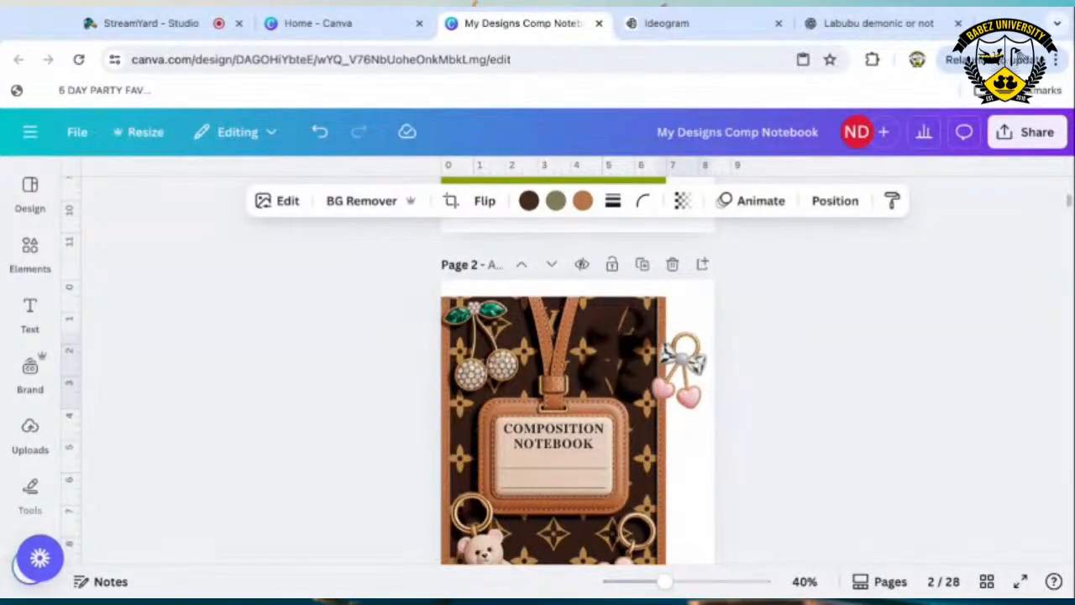
pyautogui.press('Left')
pyautogui.press('Left')
pyautogui.press('Left')
pyautogui.press('Left')
pyautogui.press('Left')
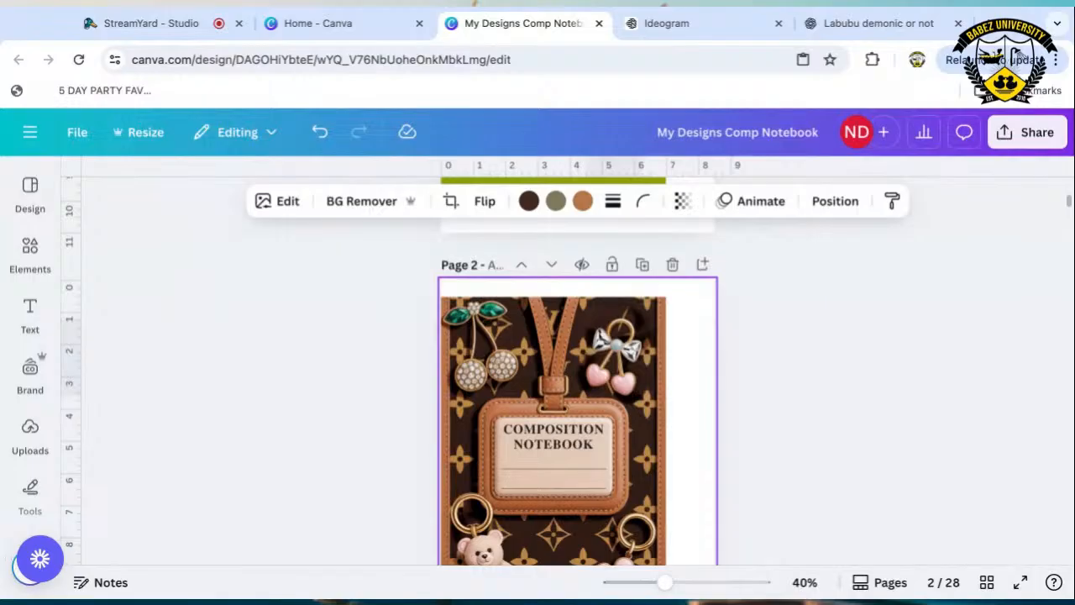
pyautogui.press('Up')
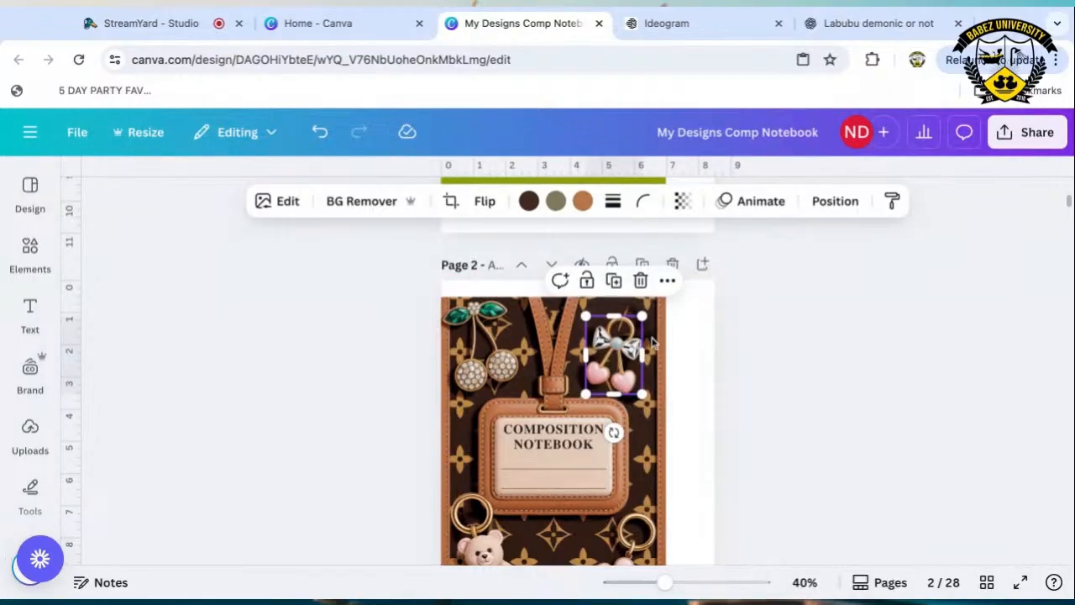
# Shrink the bow-and-hearts charm slightly further and place it over the left edge of the Composition Notebook tag.
pyautogui.moveTo(643, 318); pyautogui.dragTo(636, 328)
pyautogui.click(762, 338)
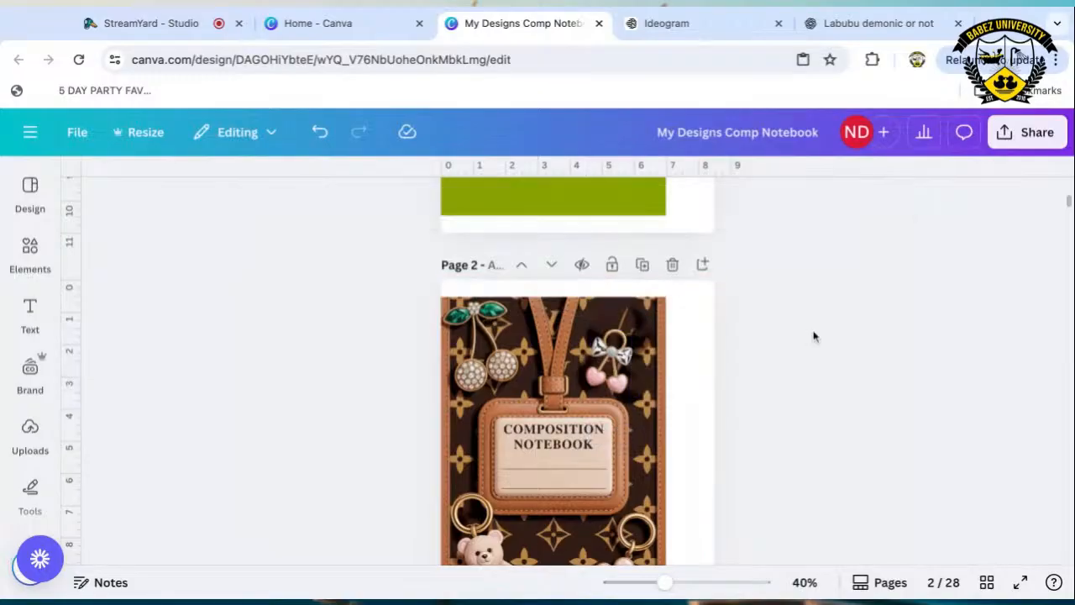
pyautogui.click(635, 353)
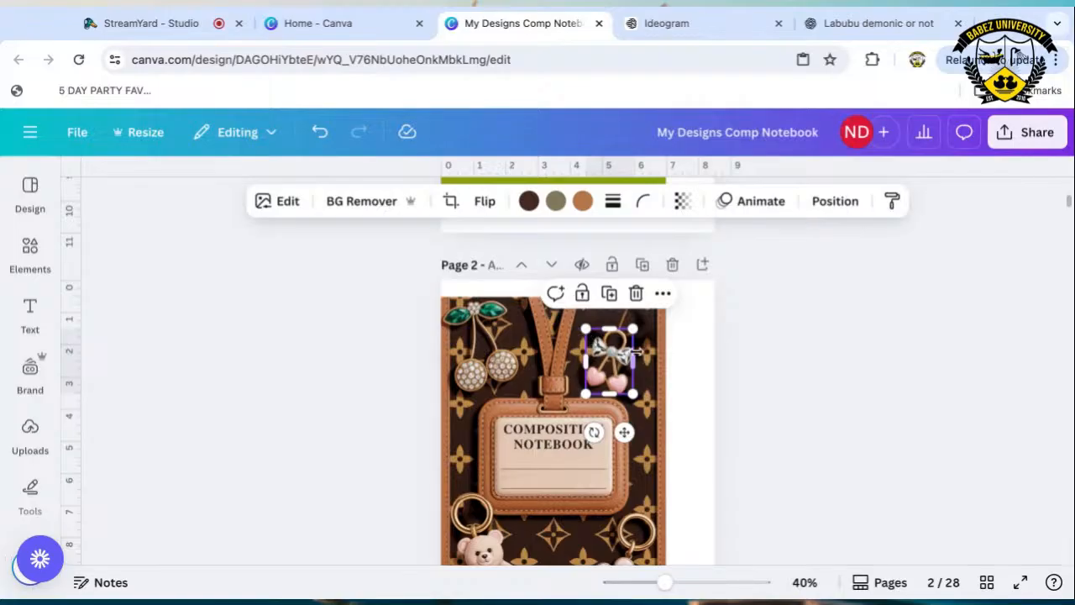
pyautogui.moveTo(612, 367); pyautogui.dragTo(430, 454)
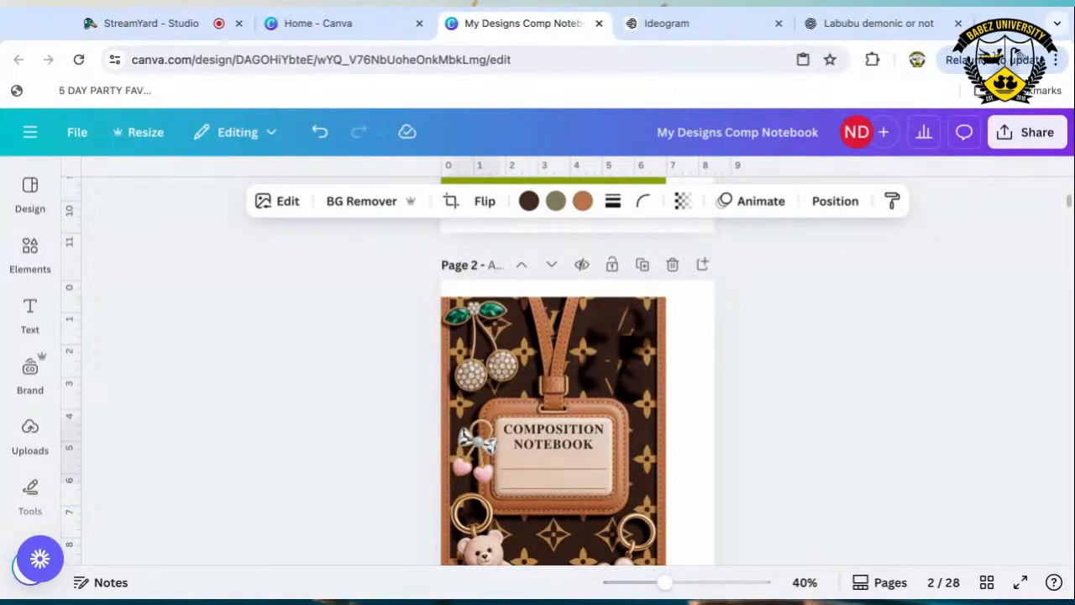
pyautogui.press('Left')
pyautogui.press('Left')
pyautogui.press('Left')
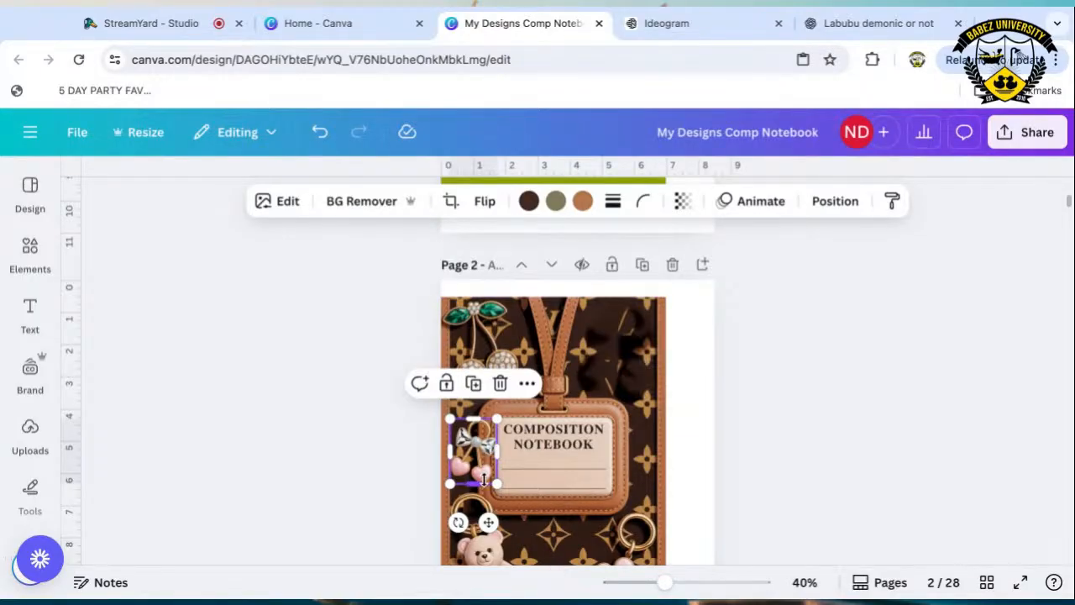
# Enlarge the bow-and-hearts charm and place it in the cover's upper-right corner, covering the dark patch.
pyautogui.moveTo(472, 470)
pyautogui.mouseDown()
pyautogui.moveTo(713, 478)
pyautogui.moveTo(667, 311)
pyautogui.moveTo(692, 308)
pyautogui.moveTo(704, 338)
pyautogui.moveTo(656, 280)
pyautogui.mouseUp()
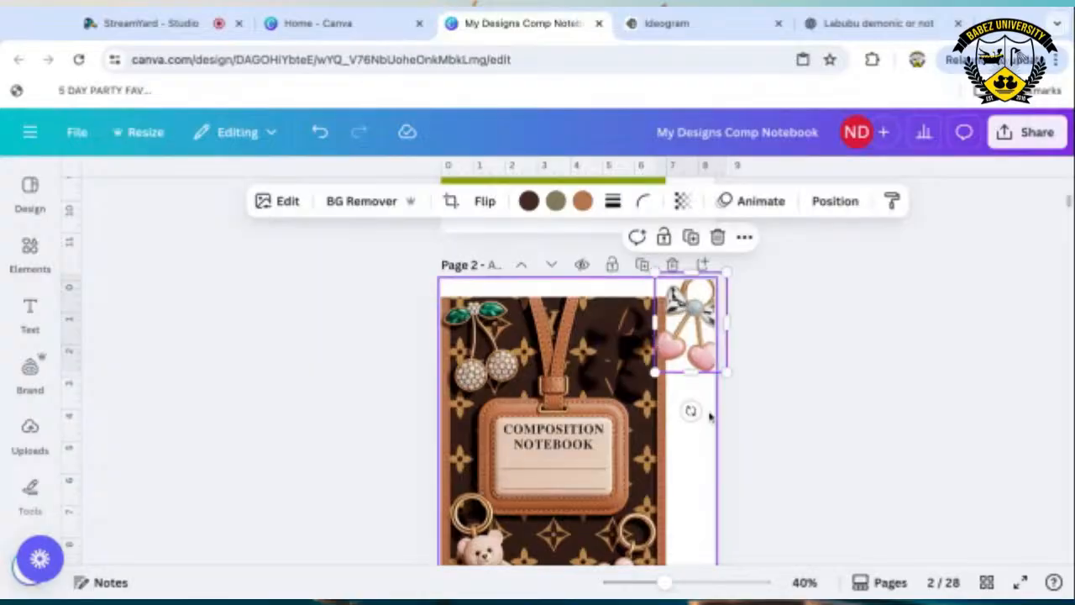
pyautogui.moveTo(709, 364); pyautogui.dragTo(635, 387)
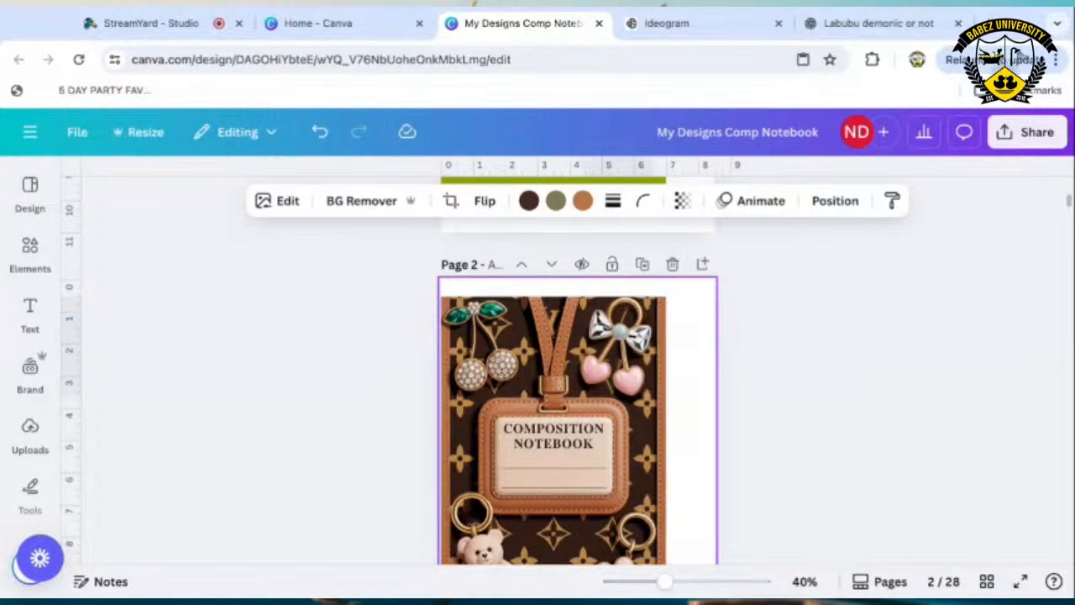
pyautogui.click(833, 446)
pyautogui.scroll(-3, 810, 454)
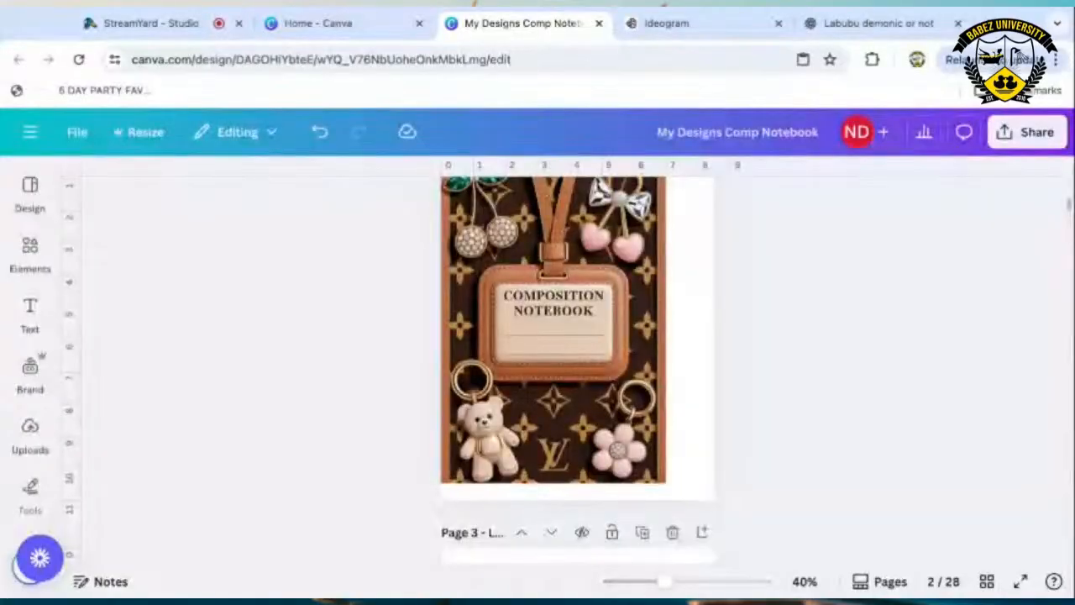
# Switch to the ChatGPT conversation, find the "Prompt (Kawaii Style)" text and copy the whole prompt.
pyautogui.click(876, 18)
pyautogui.scroll(-1, 636, 452)
pyautogui.scroll(8, 636, 452)
pyautogui.scroll(2, 638, 453)
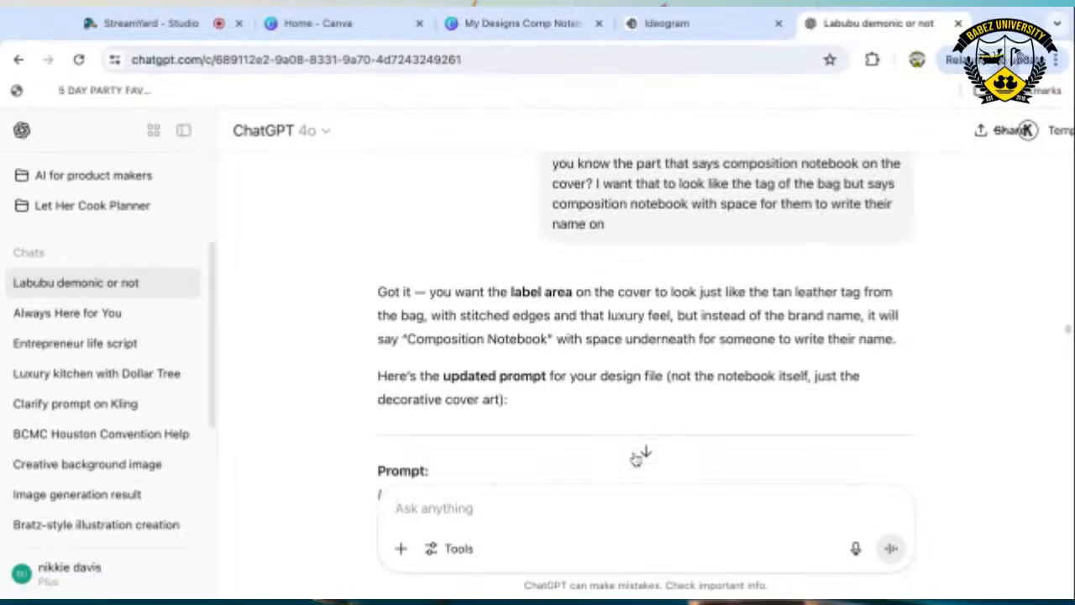
pyautogui.scroll(-1, 570, 425)
pyautogui.scroll(-3, 641, 449)
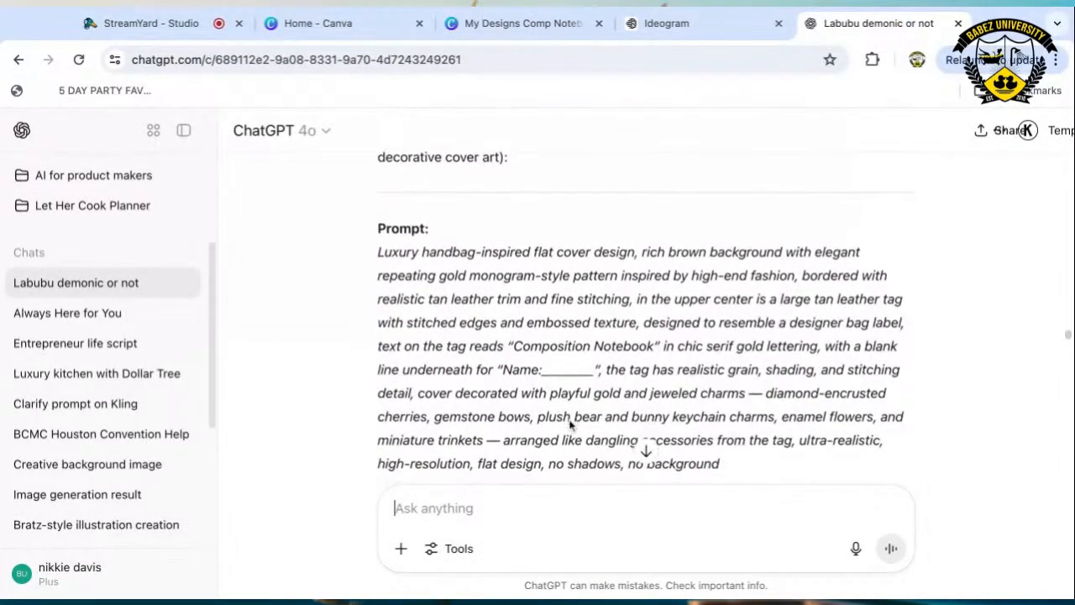
pyautogui.scroll(-1, 645, 445)
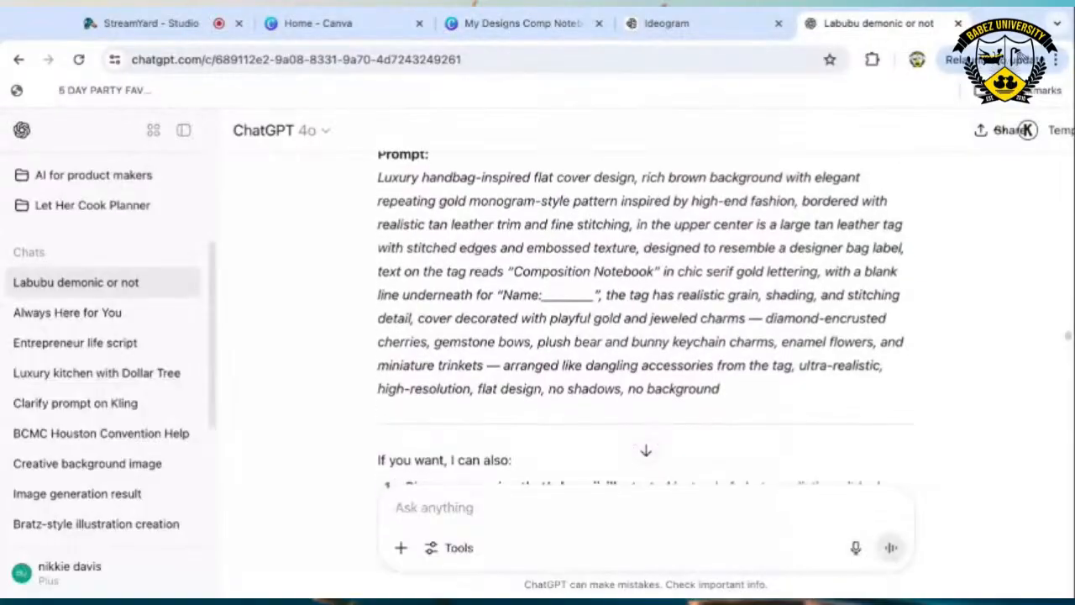
pyautogui.scroll(-3, 559, 382)
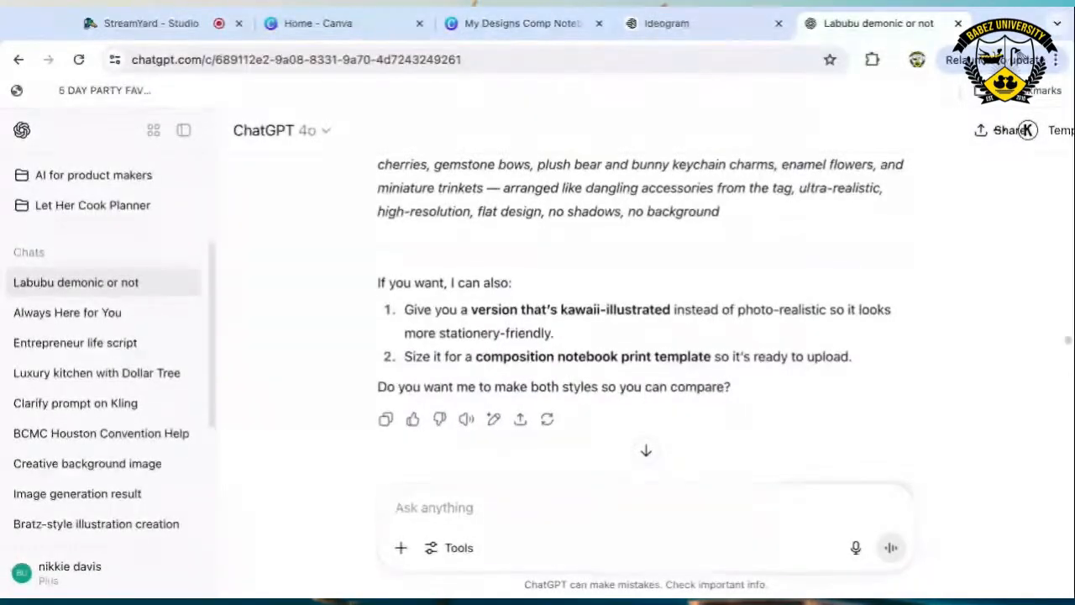
pyautogui.scroll(-3, 645, 336)
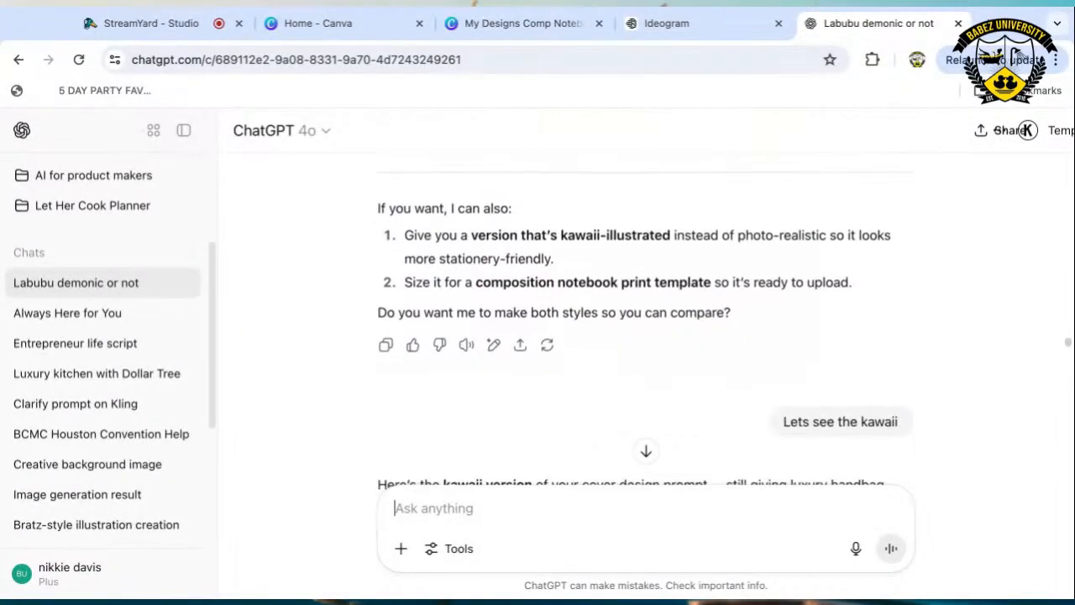
pyautogui.scroll(-3, 645, 336)
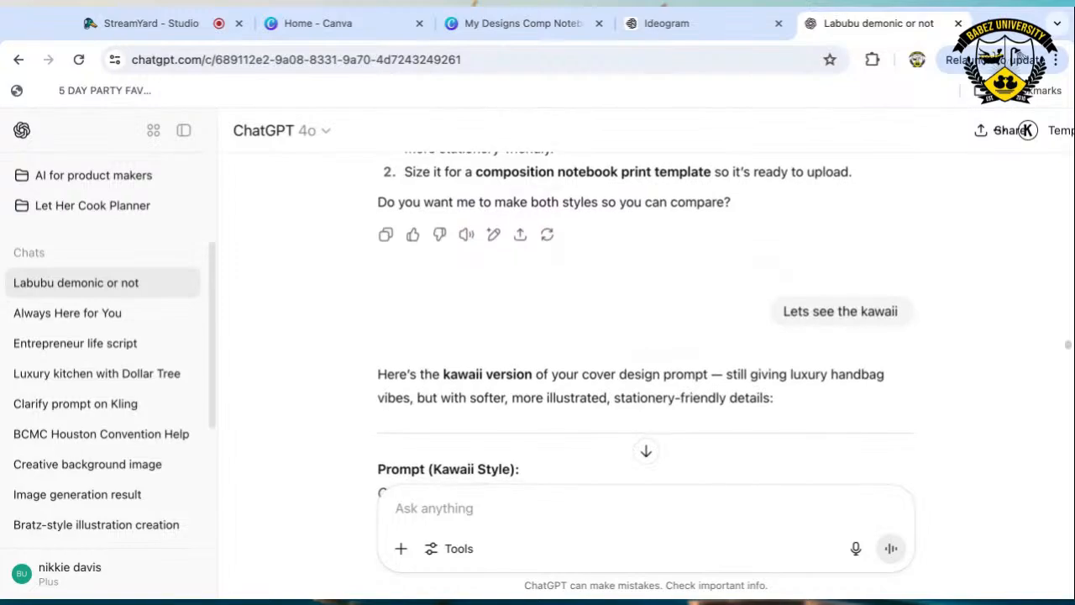
pyautogui.scroll(-2, 568, 408)
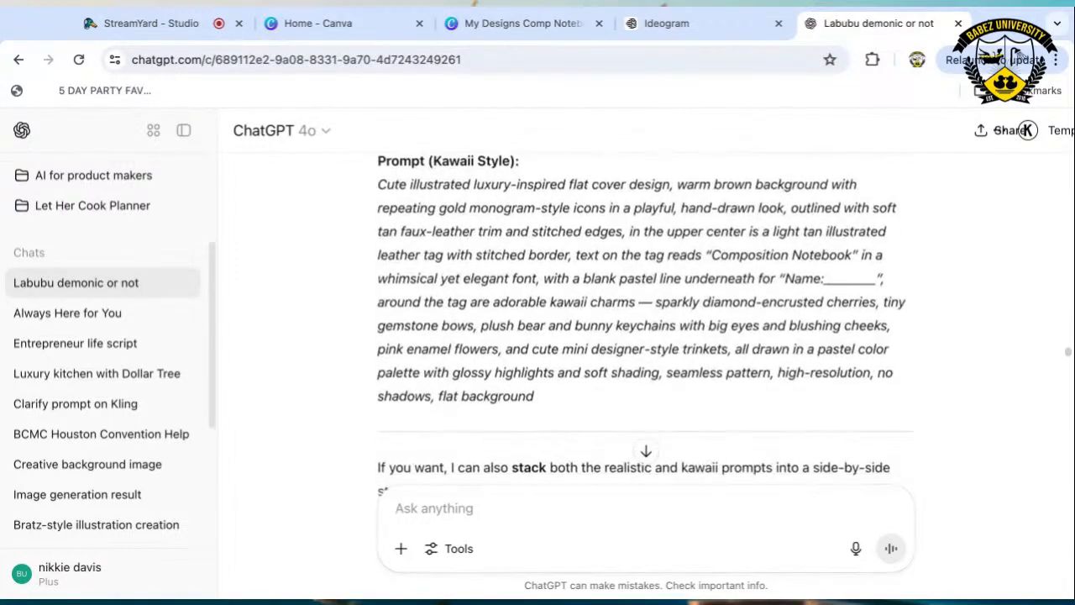
pyautogui.moveTo(452, 372); pyautogui.dragTo(376, 181)
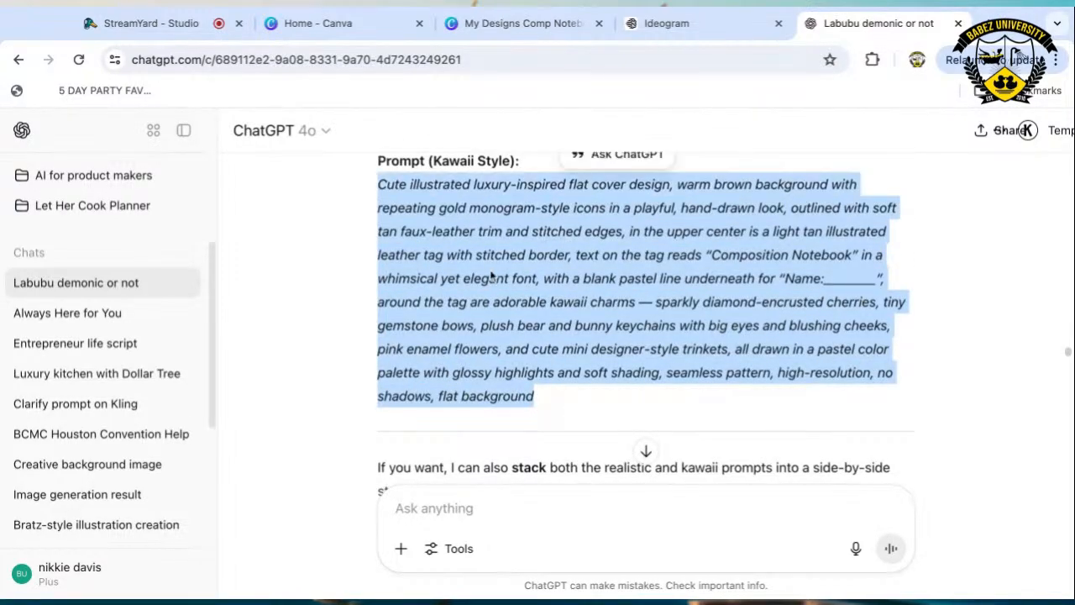
# Switch to Ideogram, paste the kawaii cover prompt as the image description and remove "Name:" from it.
pyautogui.click(645, 24)
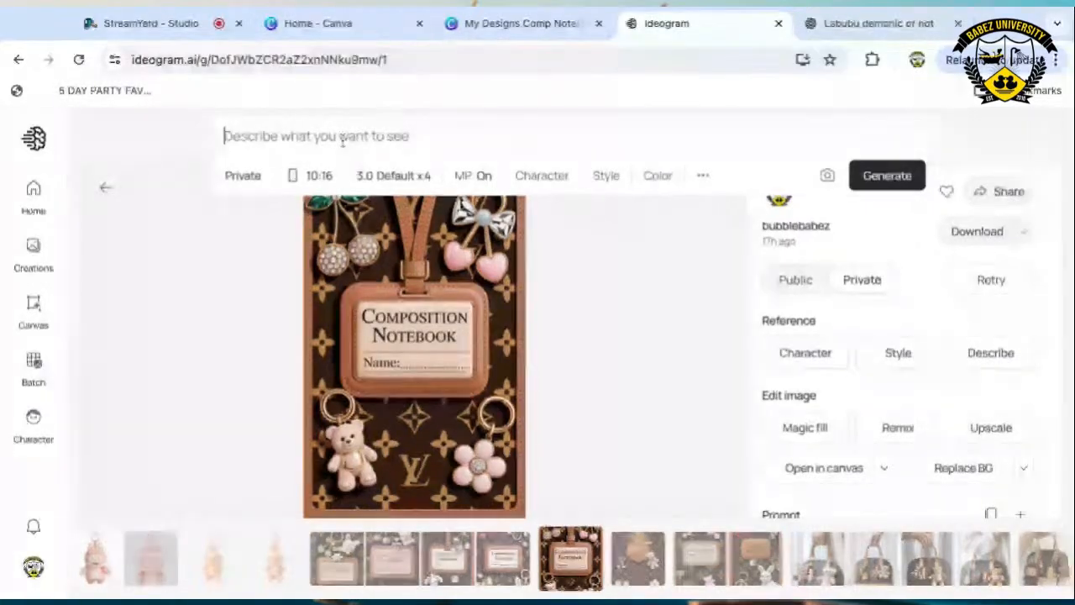
pyautogui.write('Cute illustrated luxury-inspired flat cover design, warm brown background with repeating gold monogram-style icons in a playful, hand-drawn look, outlined with soft tan faux-leather trim and stitched edges, in the upper center is a light tan illustrated leather tag with stitched border, text on the tag reads "Composition Notebook" in a whimsical yet elegant font, with a blank pastel line underneath for "Name:___________", around the tag are adorable kawaii charms — sparkly diamond-encrusted cherries, tiny gemstone bows, plush bear and bunny keychains with big eyes and blushing cheeks, pink enamel flowers, and cute mini designer-style trinkets, all drawn in a pastel color palette with glossy highlights and soft shading, seamless pattern, high-resolution, no shadows, flat background')
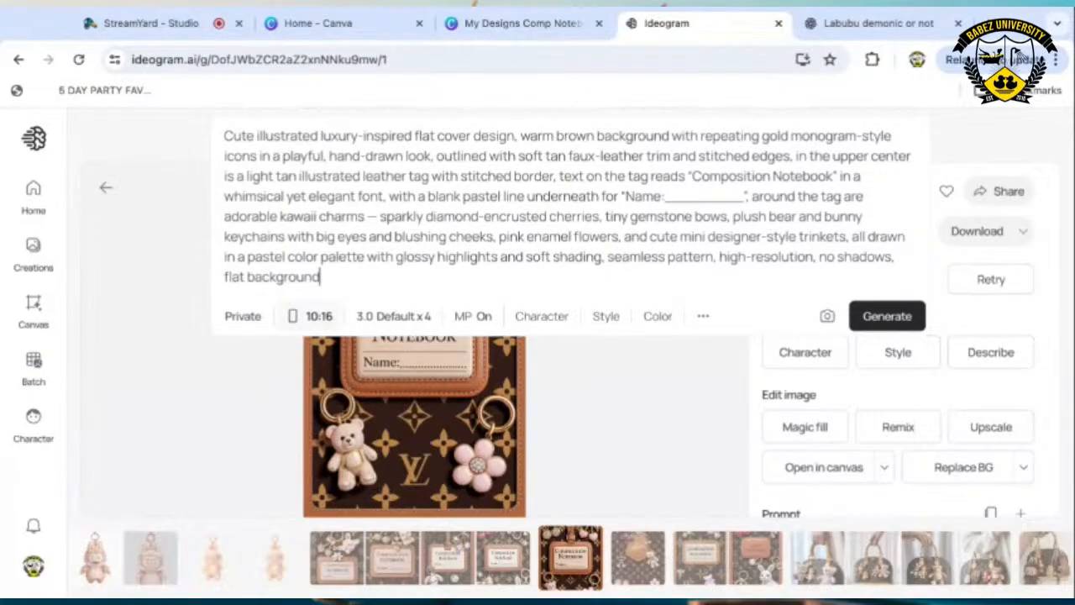
pyautogui.click(664, 196)
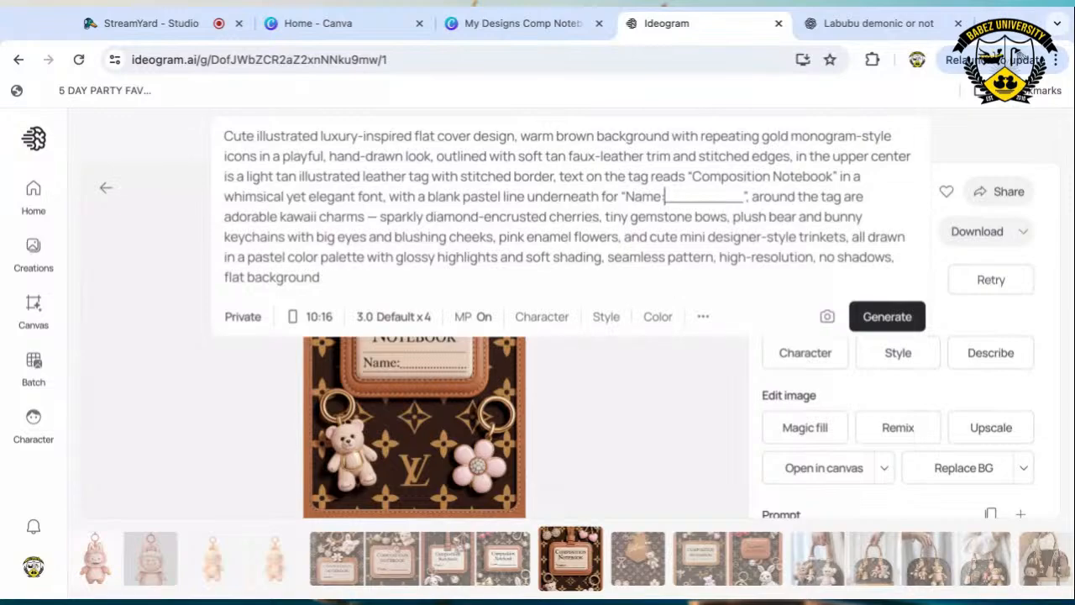
pyautogui.hotkey('shift', 'Left')
pyautogui.hotkey('shift', 'Left')
pyautogui.hotkey('shift', 'Left')
pyautogui.hotkey('shift', 'Left')
pyautogui.hotkey('shift', 'Left')
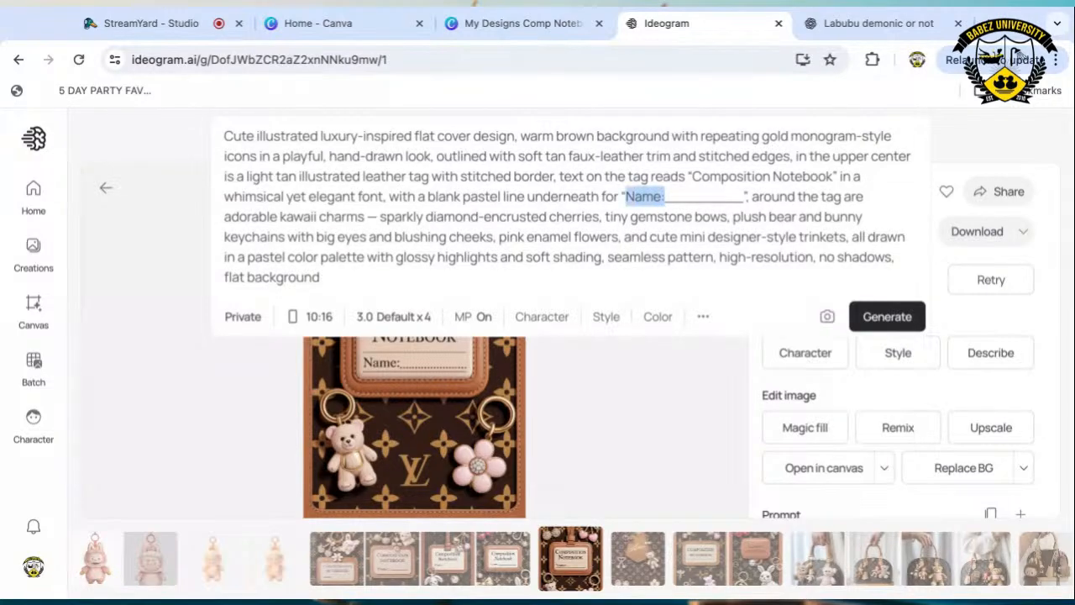
pyautogui.press('BackSpace')
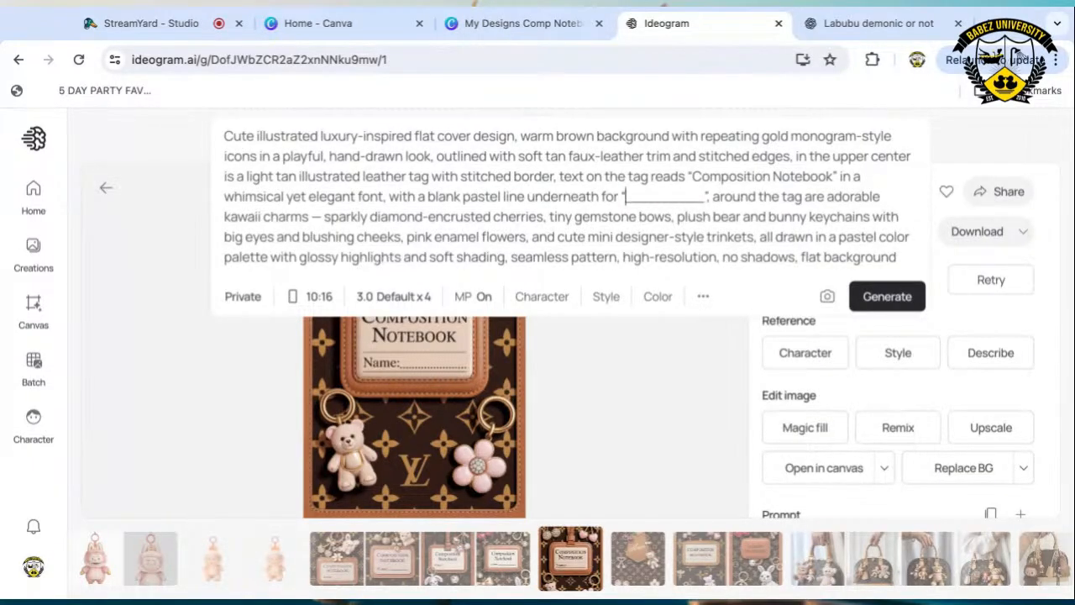
# Delete the word "cover" from the prompt so it begins "Cute illustrated luxury-inspired flat design".
pyautogui.click(473, 136)
pyautogui.press('BackSpace')
pyautogui.press('BackSpace')
pyautogui.press('BackSpace')
pyautogui.press('BackSpace')
pyautogui.press('BackSpace')
pyautogui.press('BackSpace')
pyautogui.press('BackSpace')
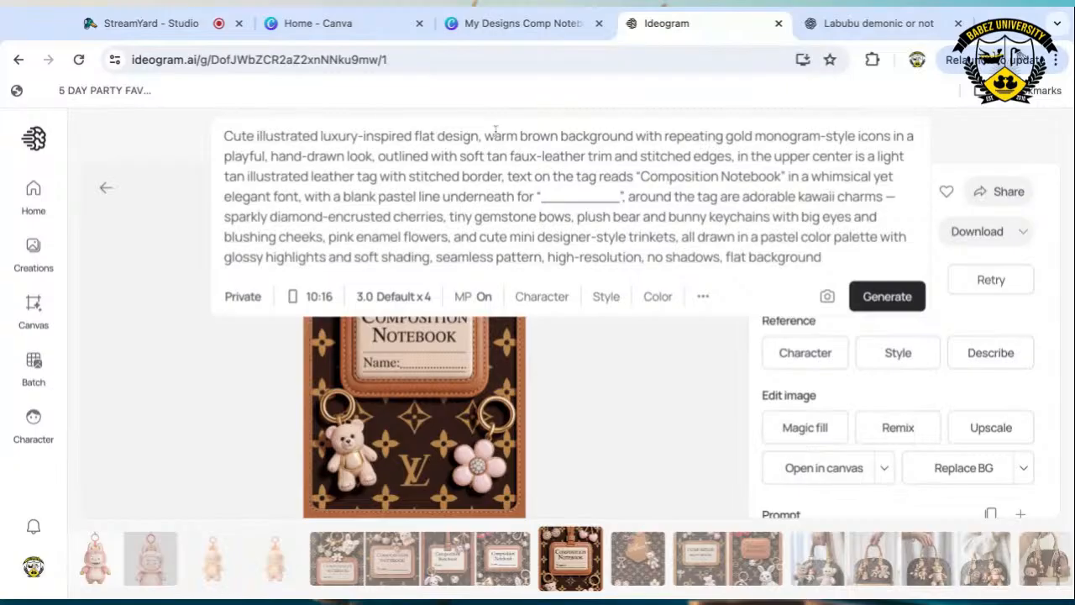
# Generate images from the edited prompt with the 10:16 and 3.0 Default x4 settings and view them in Creations.
pyautogui.click(889, 296)
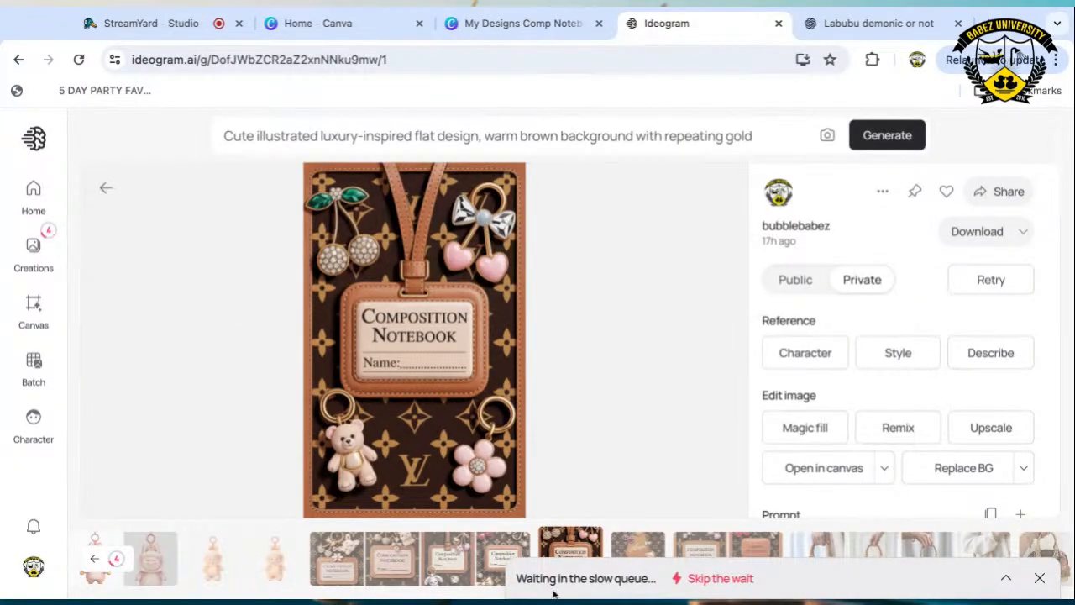
pyautogui.click(32, 246)
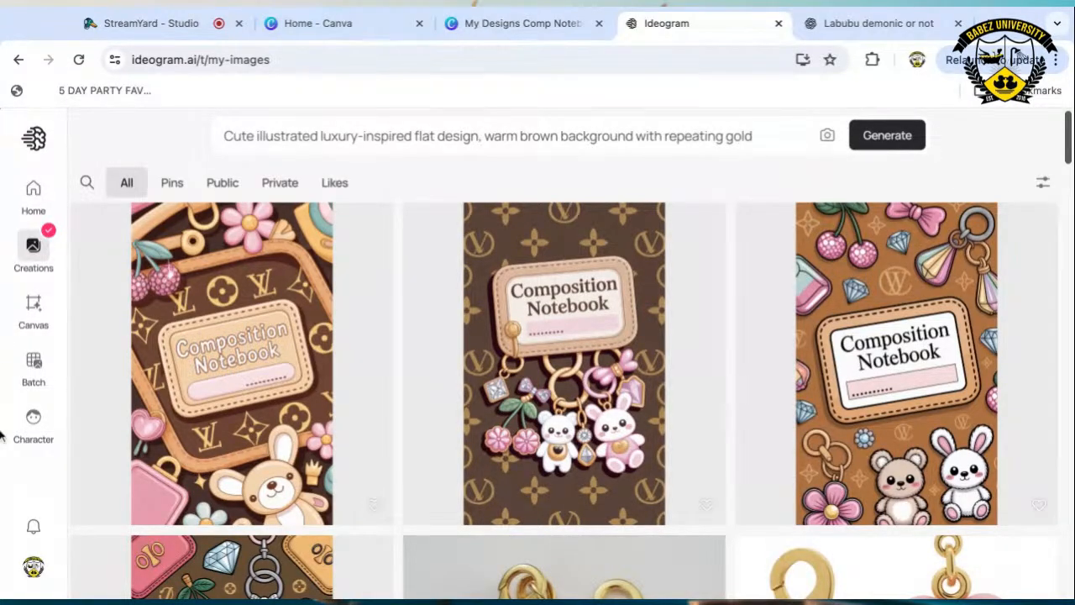
pyautogui.moveTo(924, 341)
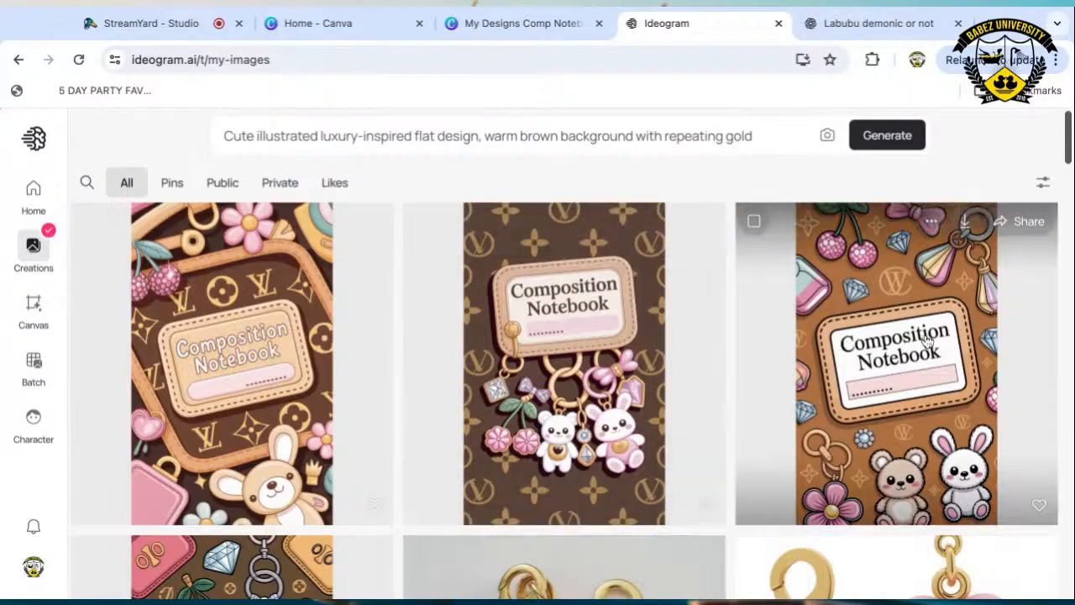
# Look through the newly generated kawaii notebook covers in Creations and view each of the four variants enlarged.
pyautogui.scroll(-3, 922, 386)
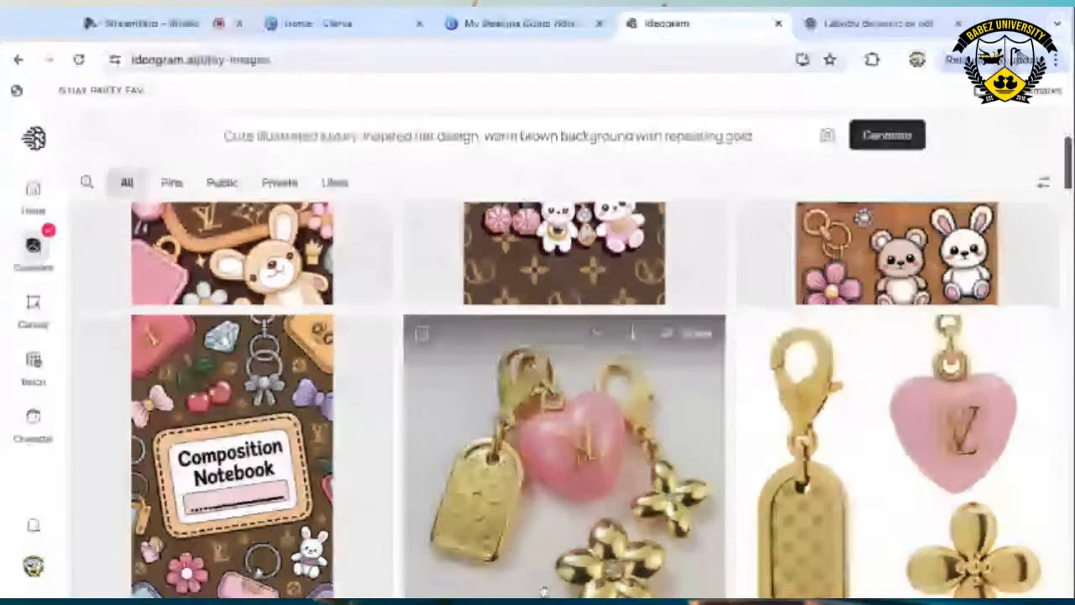
pyautogui.scroll(-1, 259, 442)
pyautogui.click(257, 441)
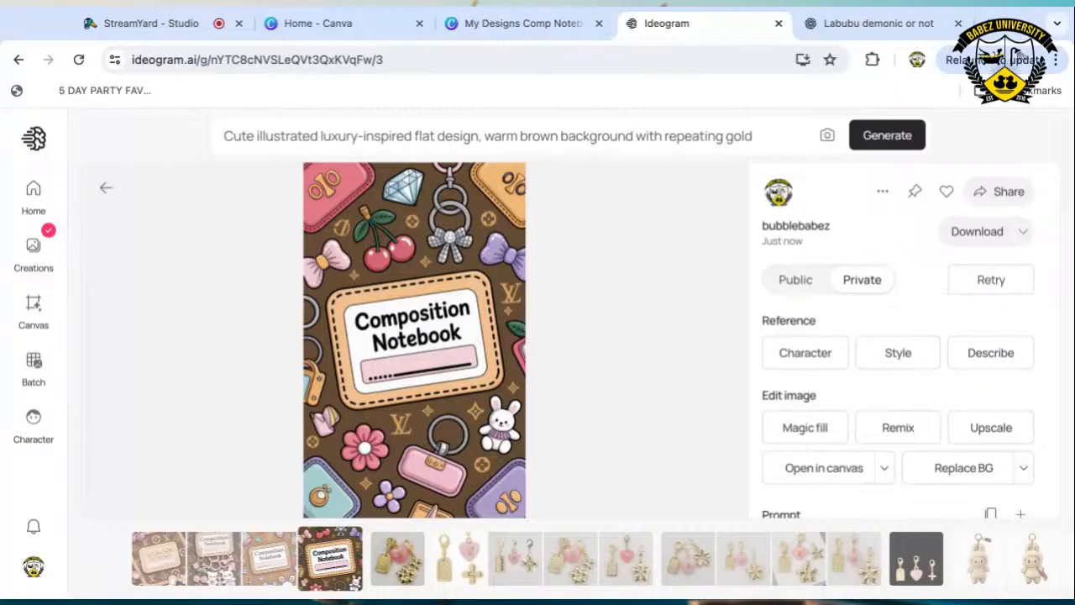
pyautogui.click(267, 559)
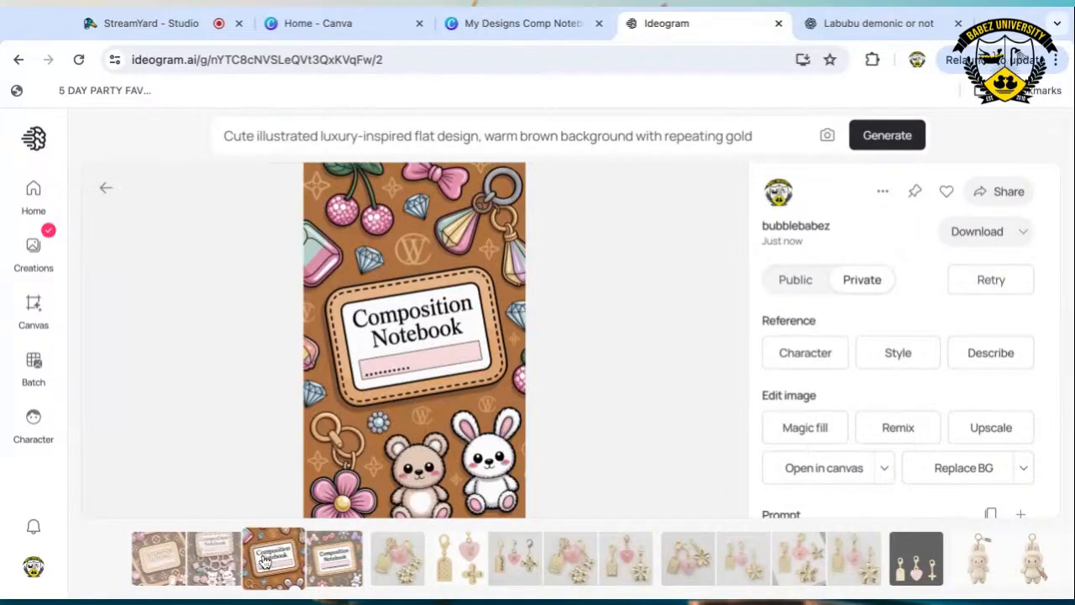
pyautogui.click(206, 561)
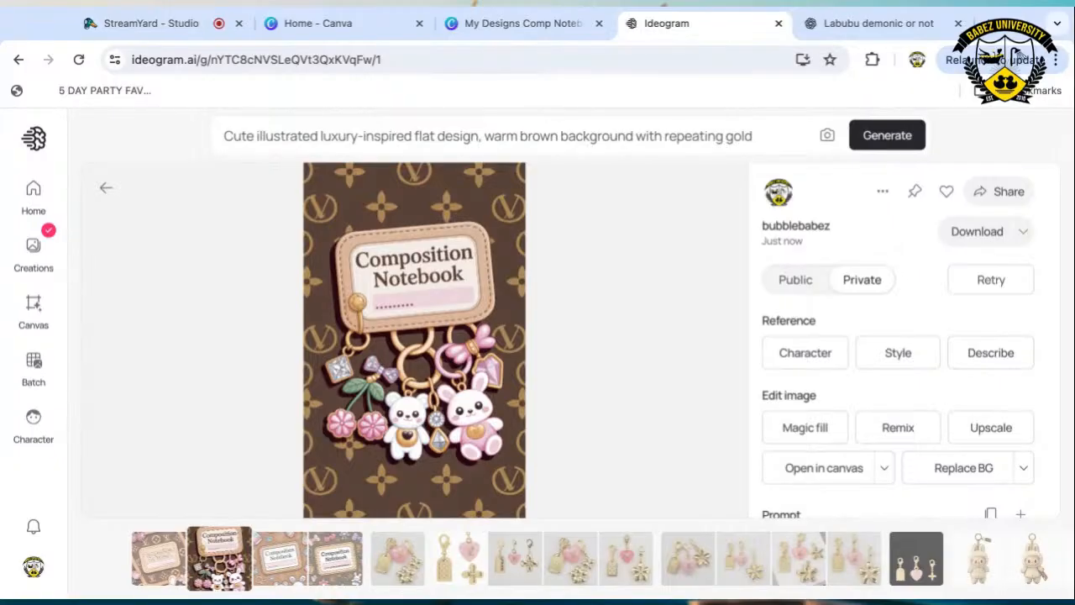
pyautogui.click(163, 561)
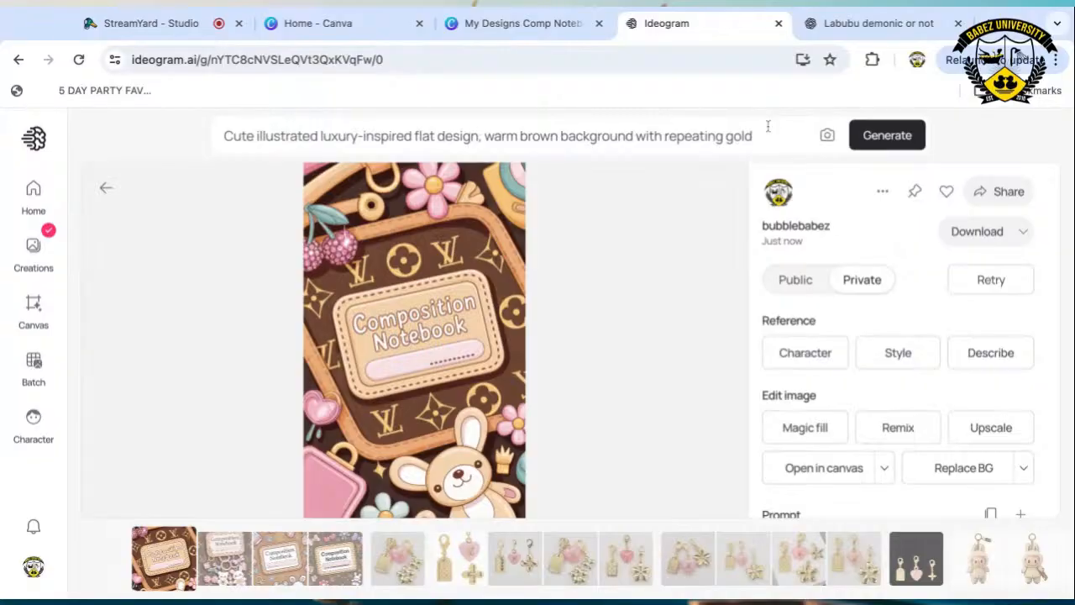
# Reuse the Magic Prompt of the batch's first cover, generate images from it at 10:16 with 3.0 Default x4, and return to Creations.
pyautogui.scroll(-4, 914, 357)
pyautogui.scroll(-1, 914, 357)
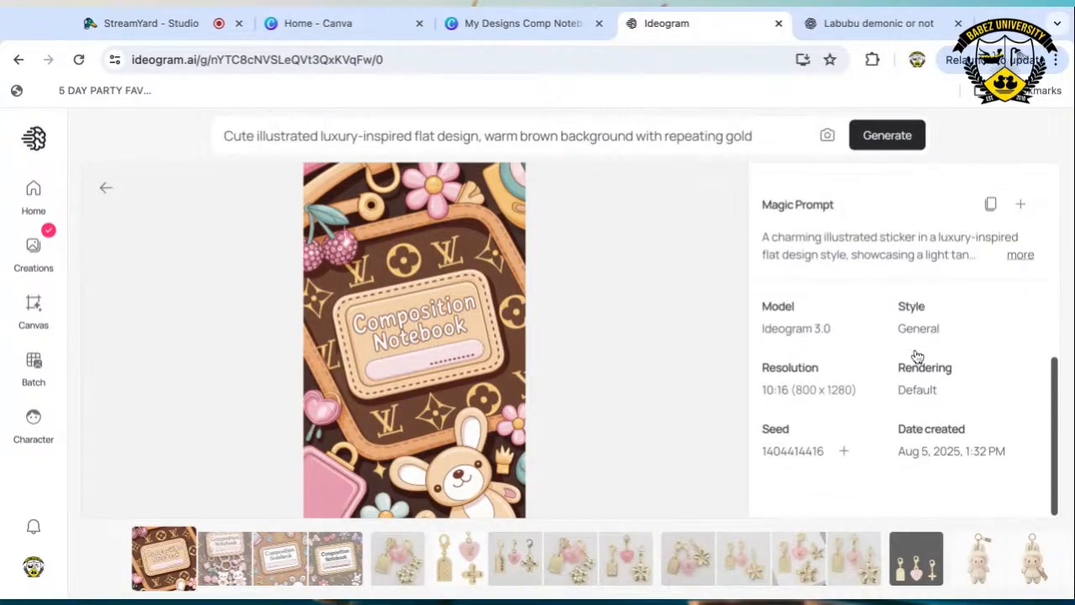
pyautogui.scroll(1, 918, 354)
pyautogui.scroll(1, 918, 353)
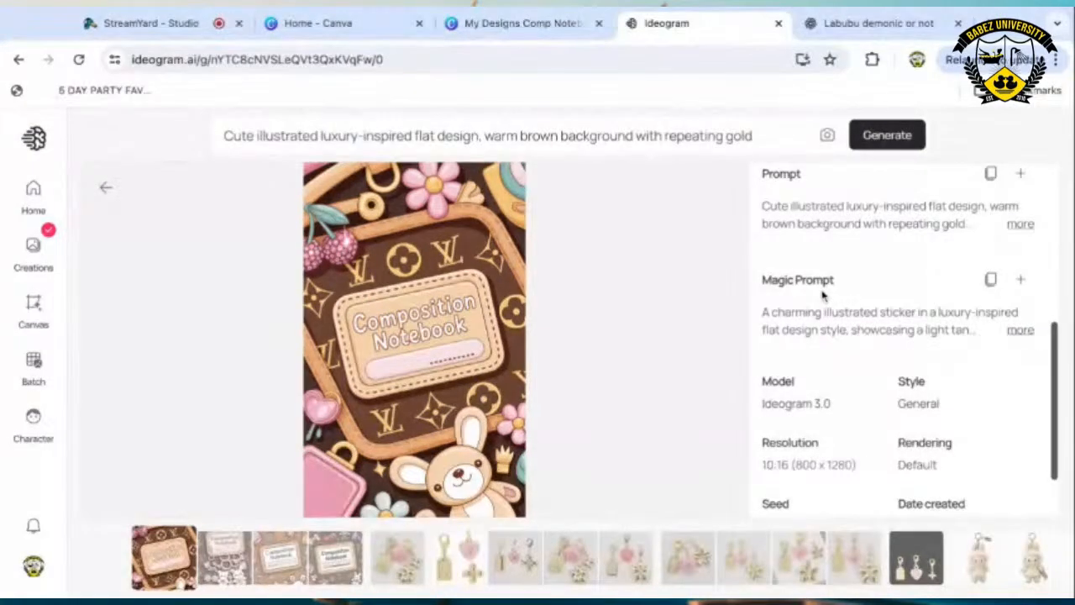
pyautogui.click(1021, 281)
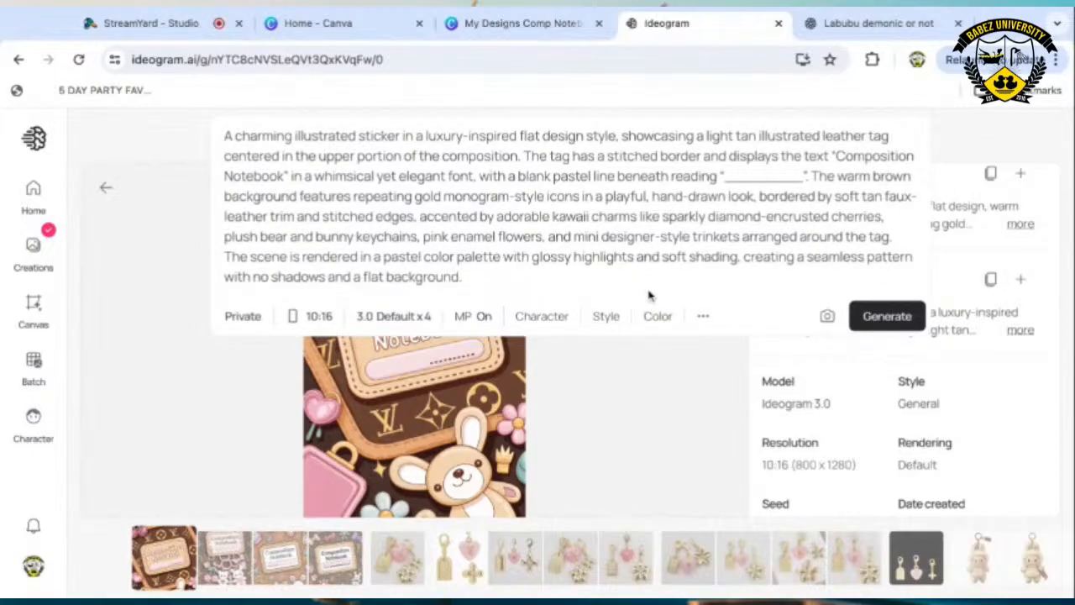
pyautogui.click(874, 316)
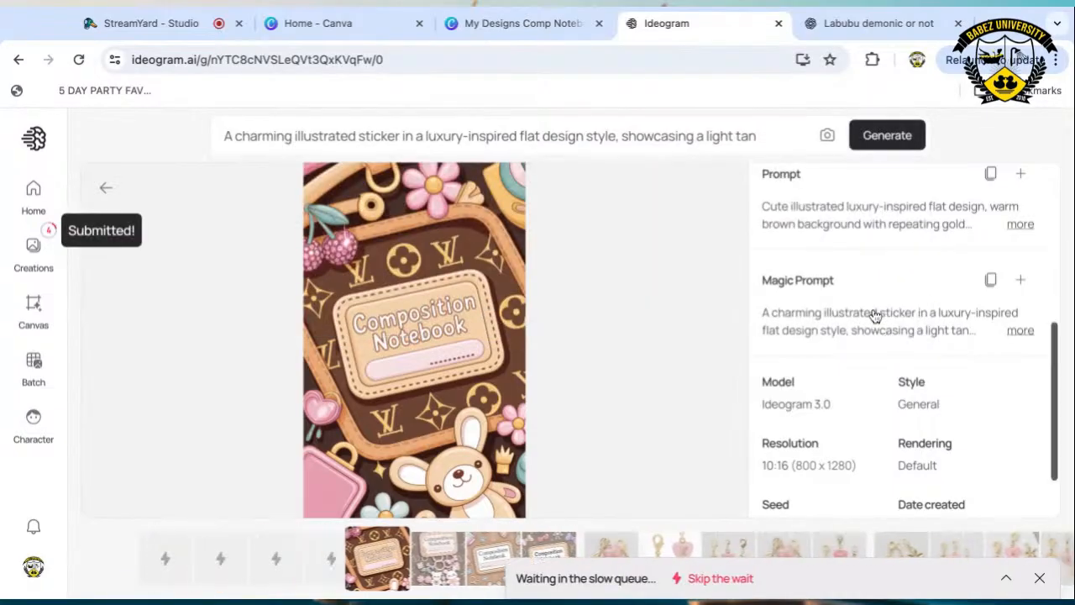
pyautogui.click(31, 252)
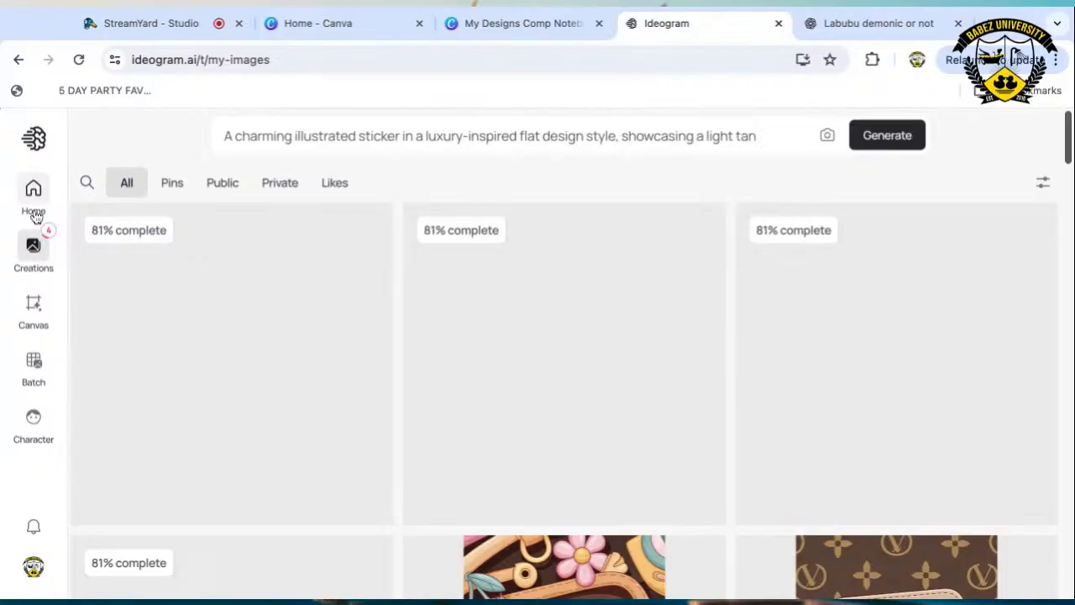
# Check the livestream comments in StreamYard, look at the kawaii prompt in ChatGPT, and switch back to Ideogram.
pyautogui.click(152, 21)
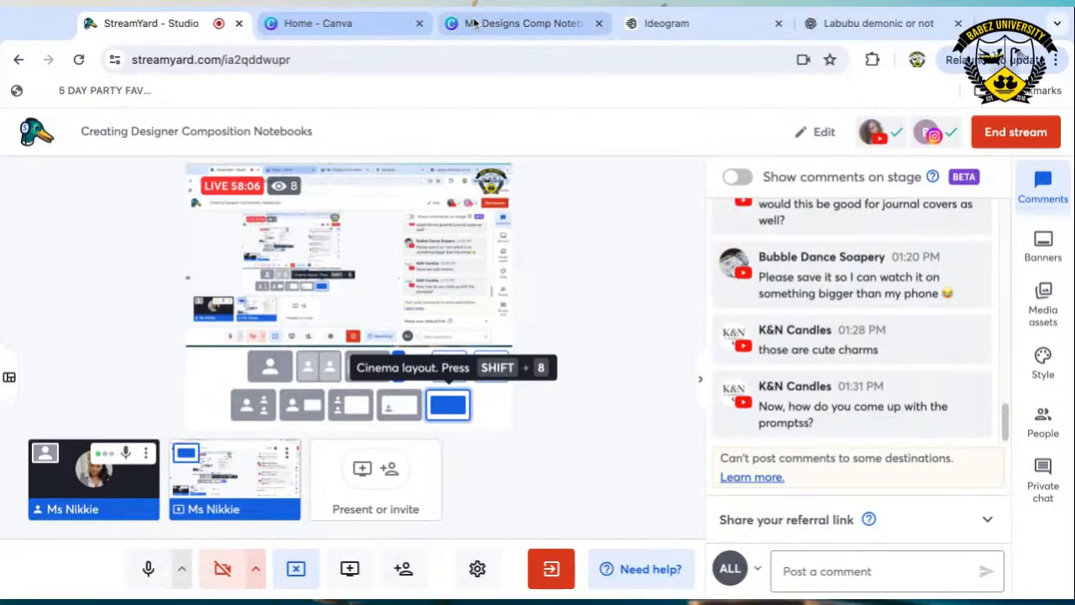
pyautogui.click(853, 29)
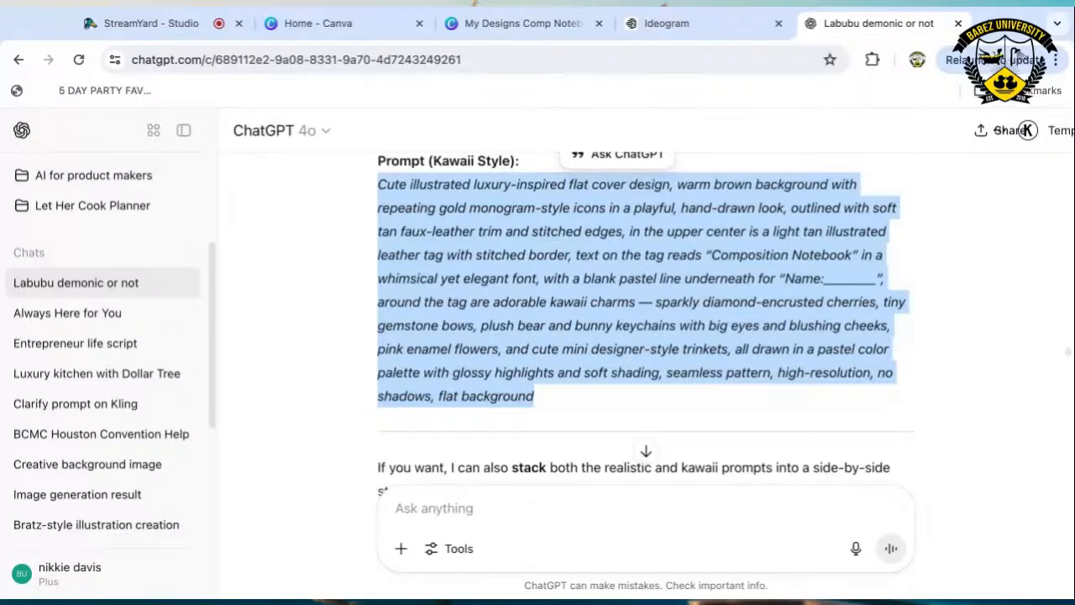
pyautogui.click(672, 27)
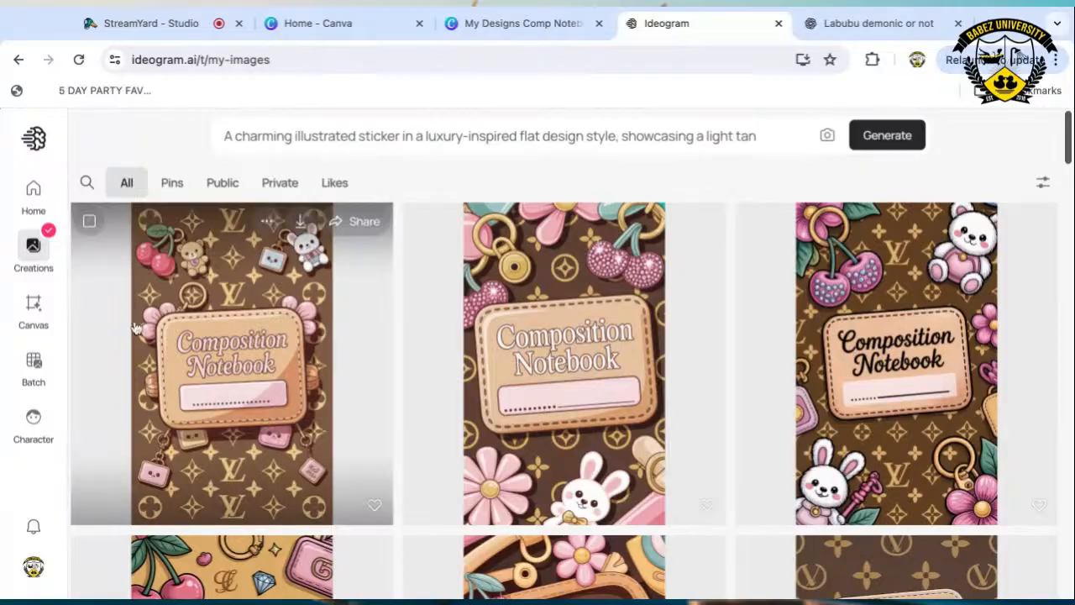
# View each of the four newest covers enlarged and go back to the one with black script lettering.
pyautogui.click(225, 341)
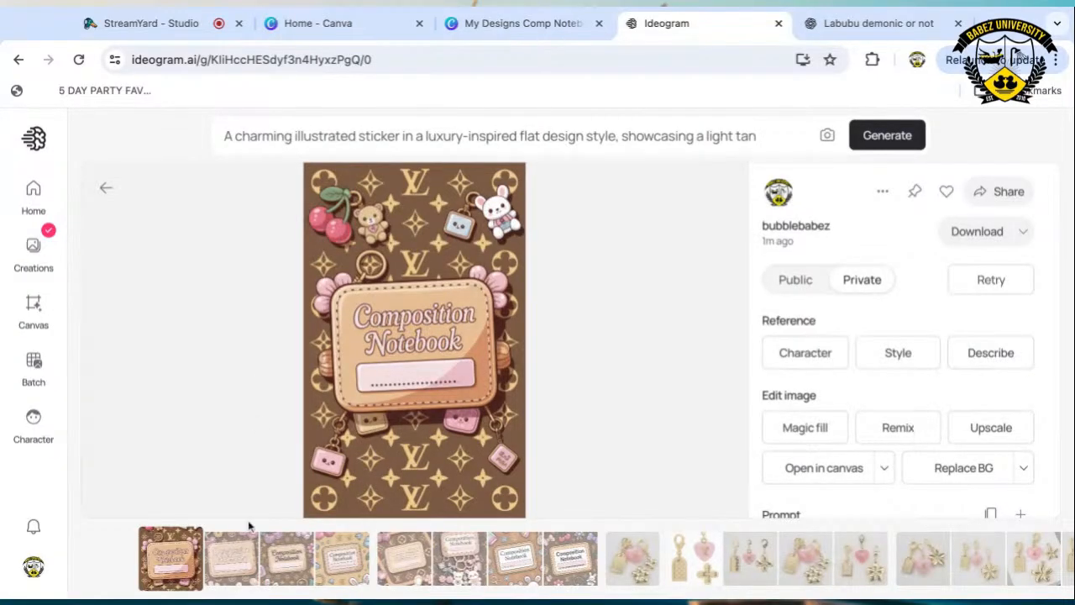
pyautogui.click(223, 562)
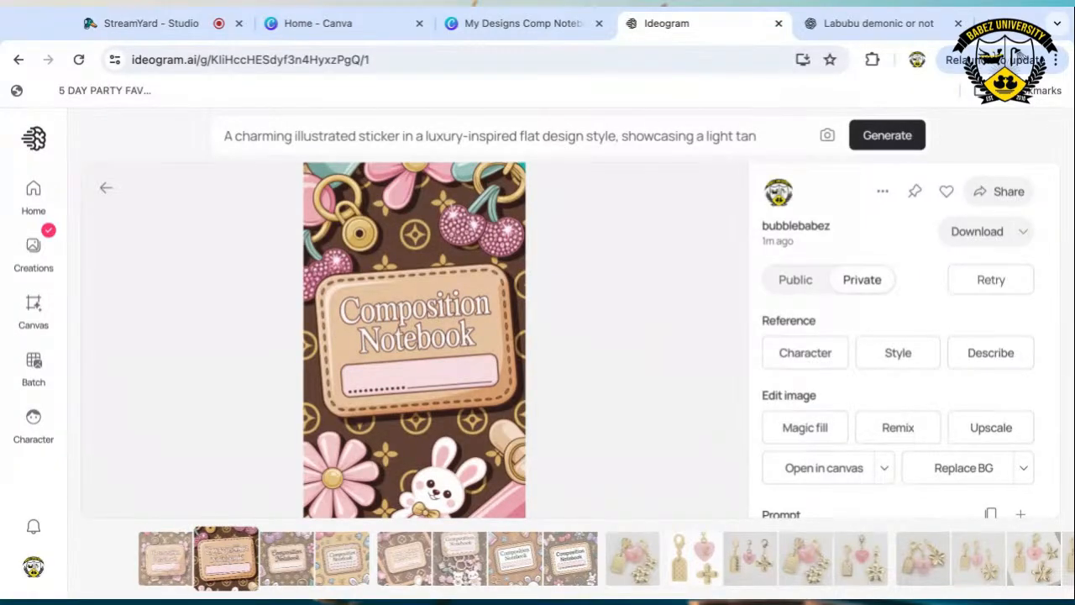
pyautogui.click(283, 556)
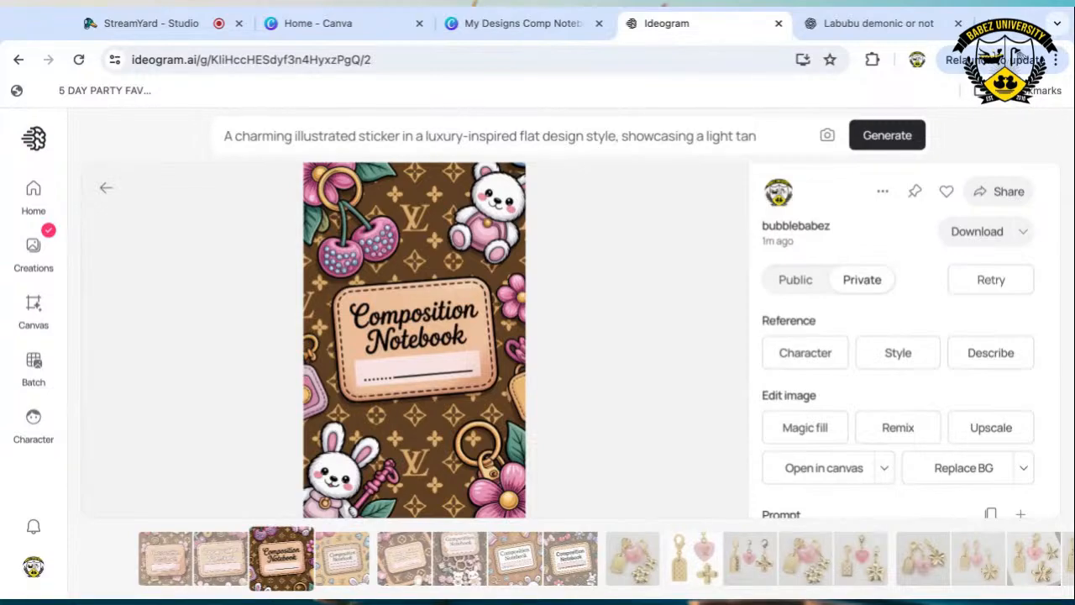
pyautogui.click(349, 561)
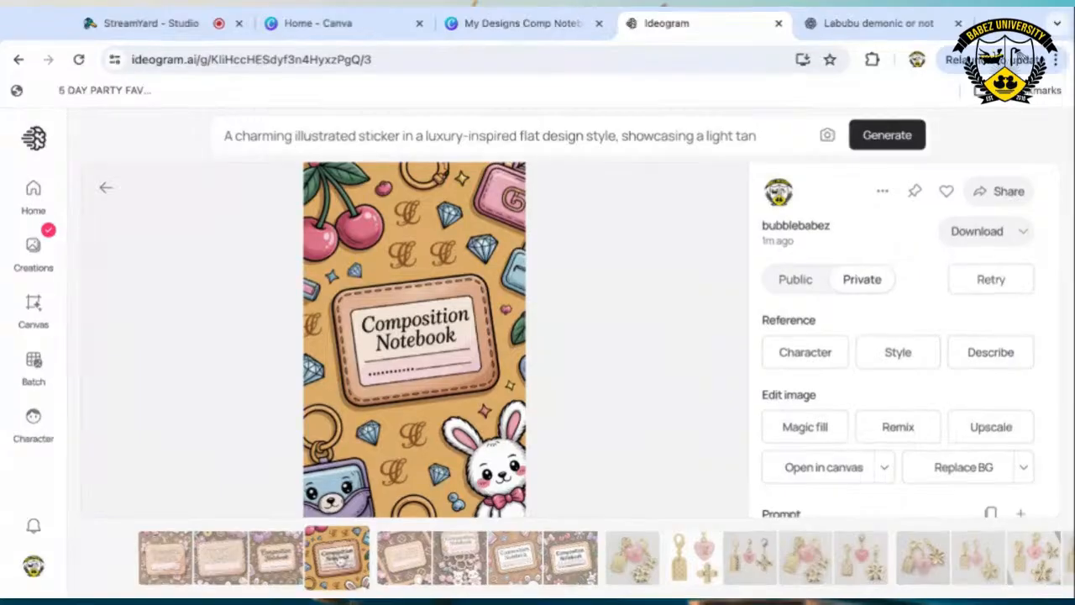
pyautogui.click(273, 561)
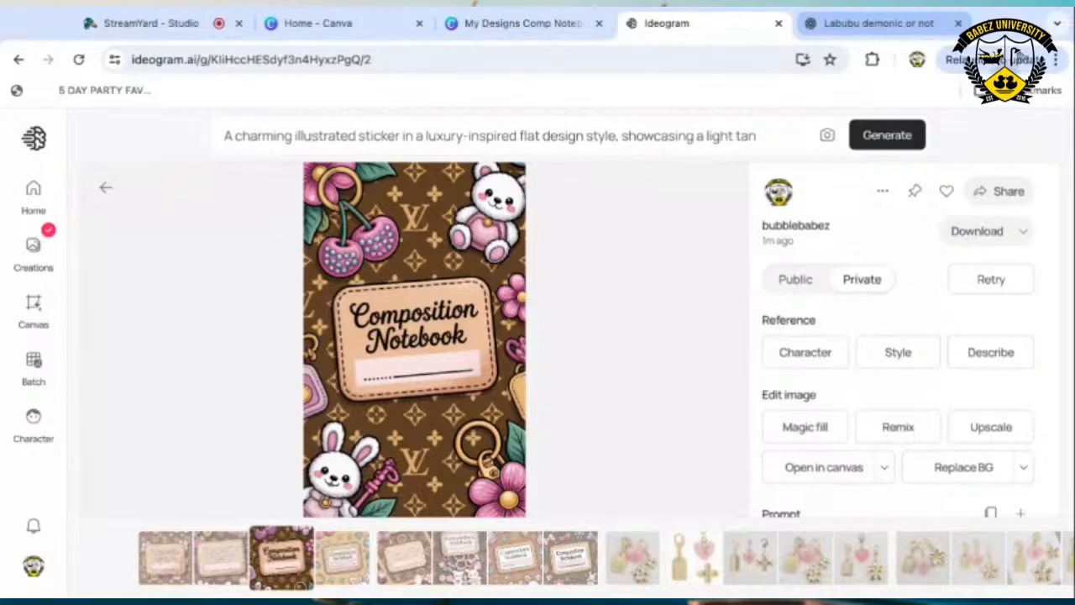
# Switch to ChatGPT and read on from the kawaii prompt to the request for a cartoon labubu image.
pyautogui.click(878, 24)
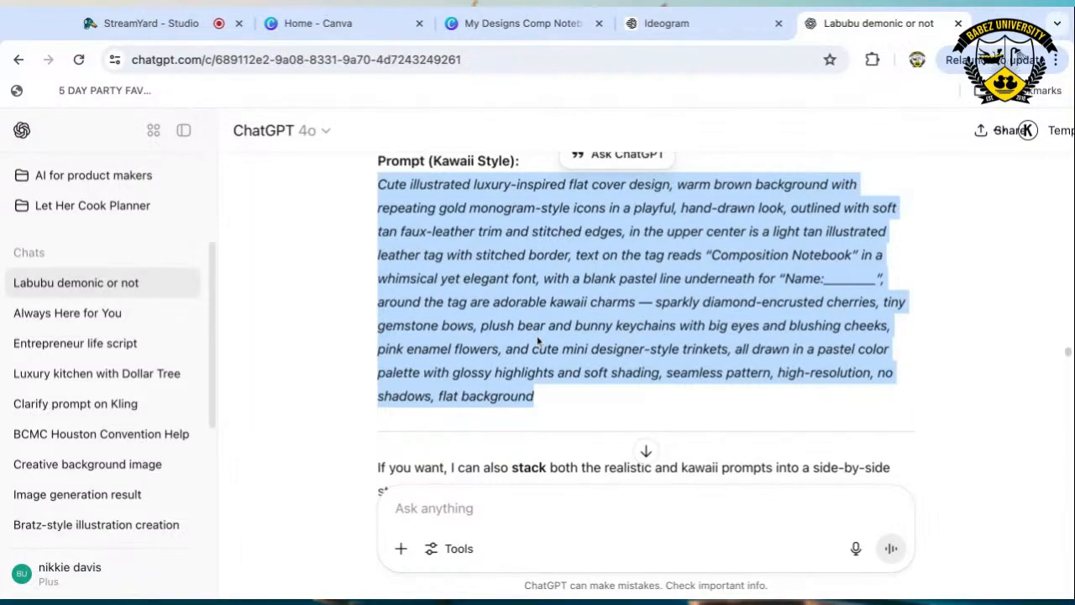
pyautogui.scroll(-3, 434, 338)
pyautogui.scroll(-1, 424, 339)
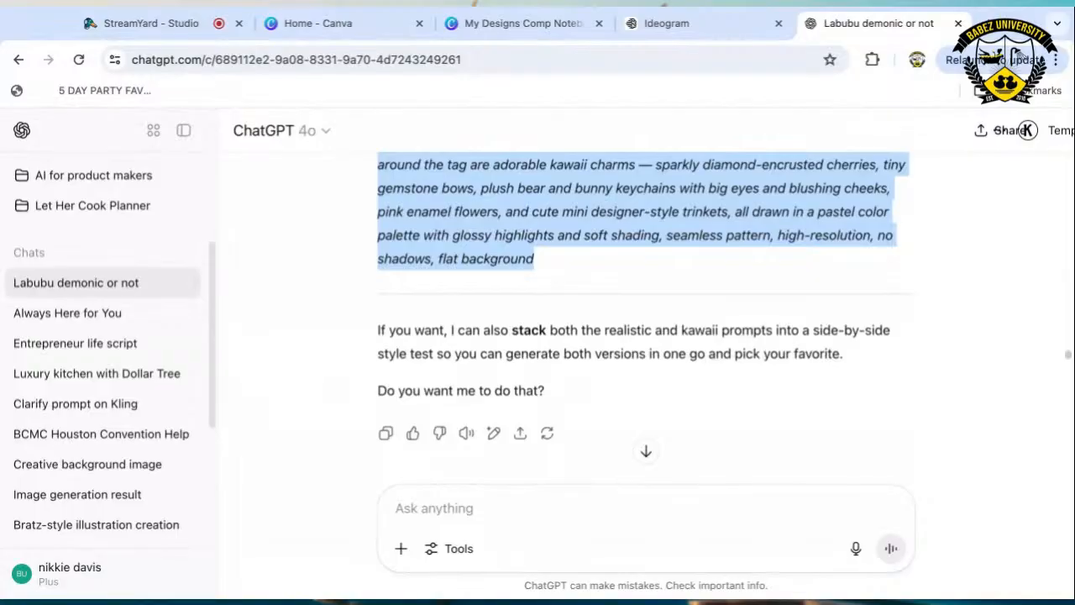
pyautogui.scroll(-5, 509, 347)
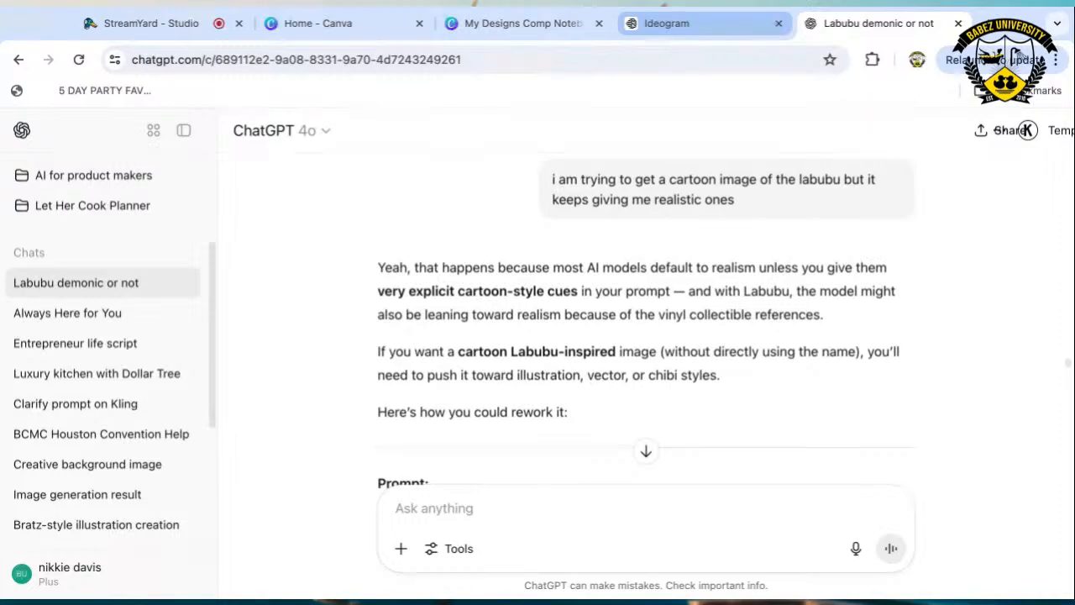
# Switch to Ideogram and view the mustard-coloured cover and the first cover of the previous batch.
pyautogui.click(672, 25)
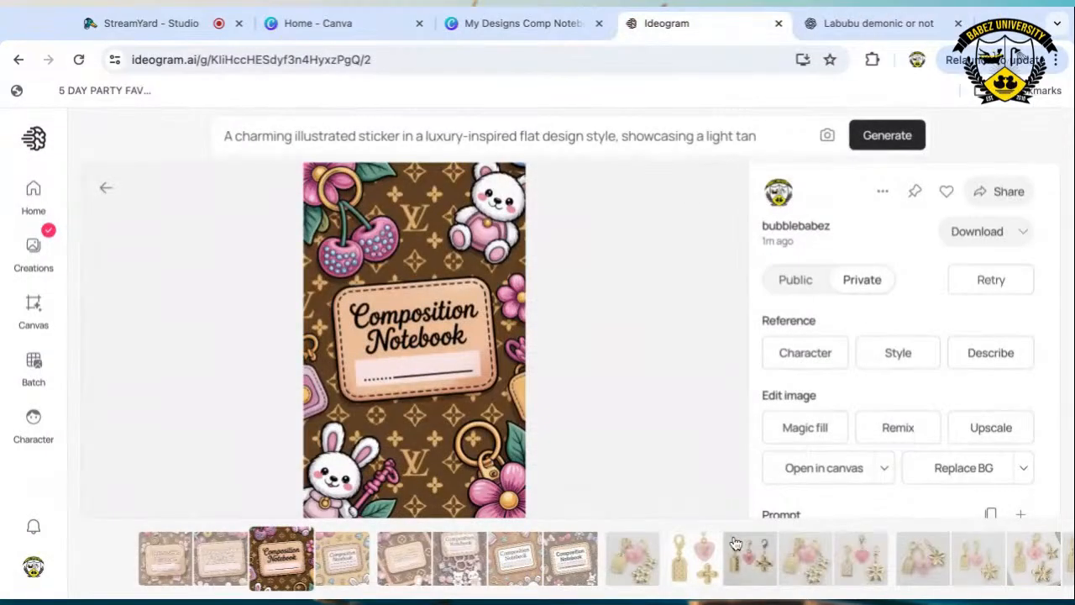
pyautogui.press('Right')
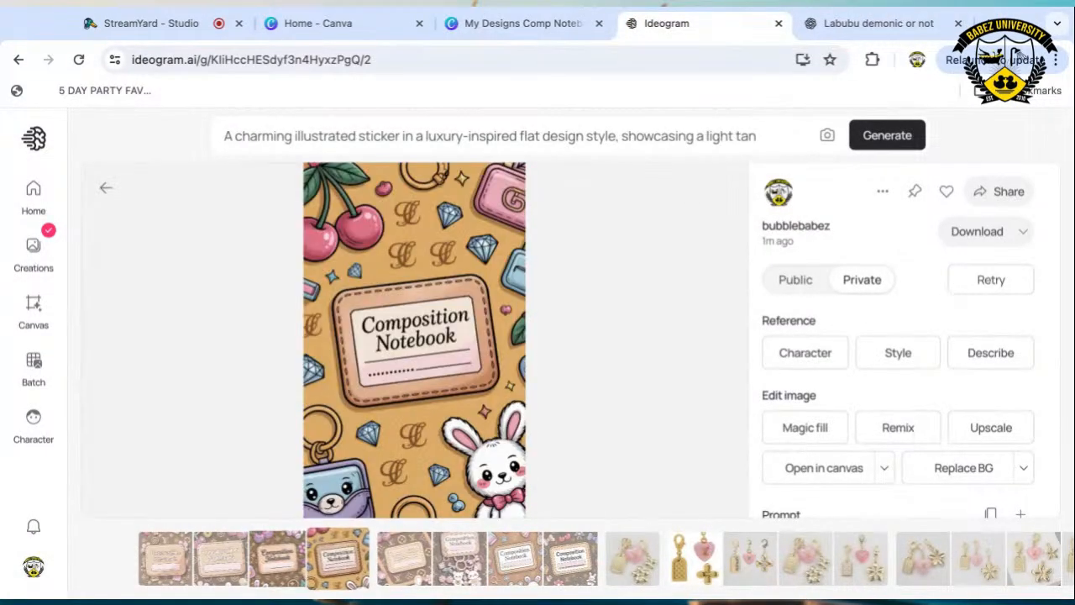
pyautogui.press('Right')
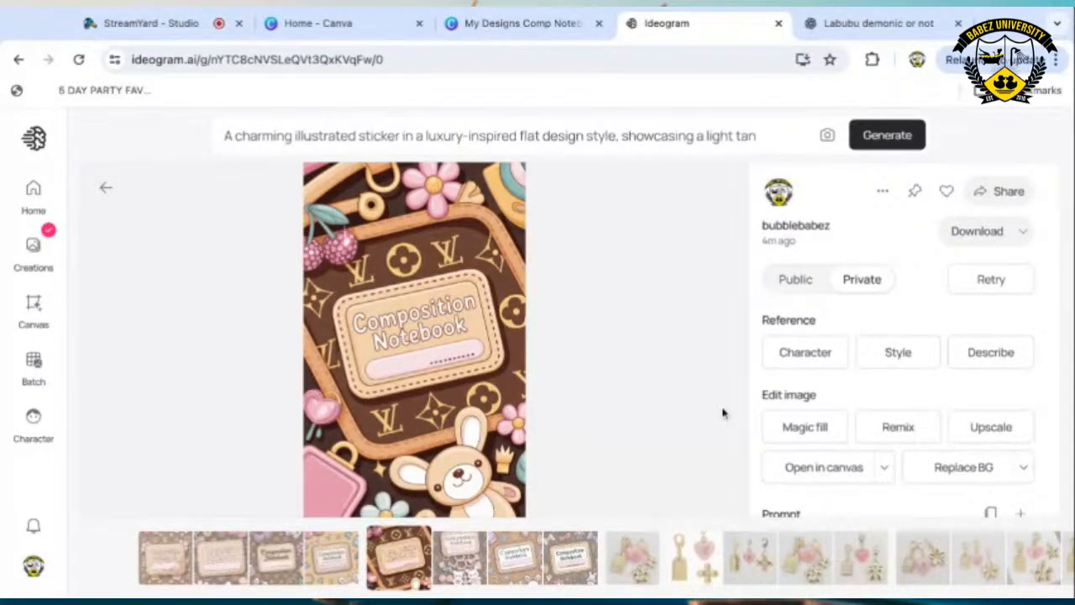
# Return to the Creations gallery and browse the earlier gold charm and Labubu-style keychain images.
pyautogui.hotkey('alt', 'Left')
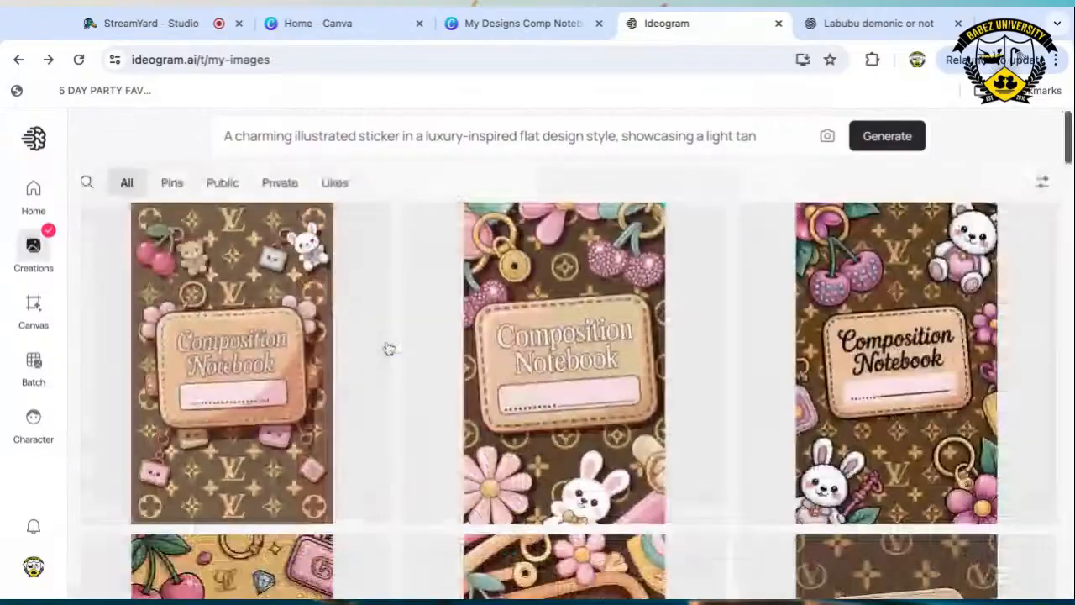
pyautogui.scroll(-5, 446, 392)
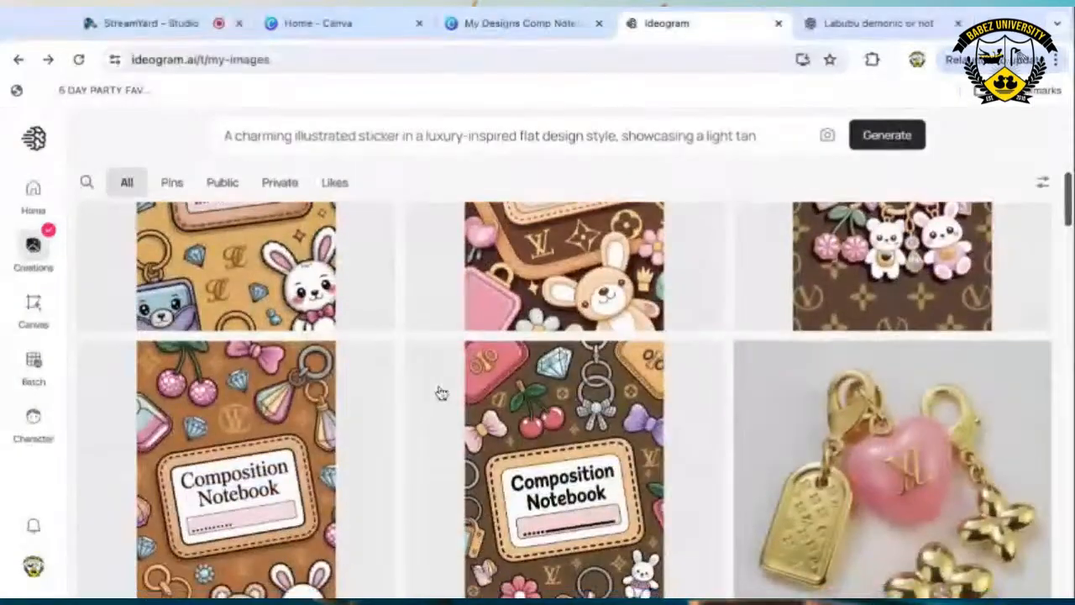
pyautogui.scroll(-10, 441, 393)
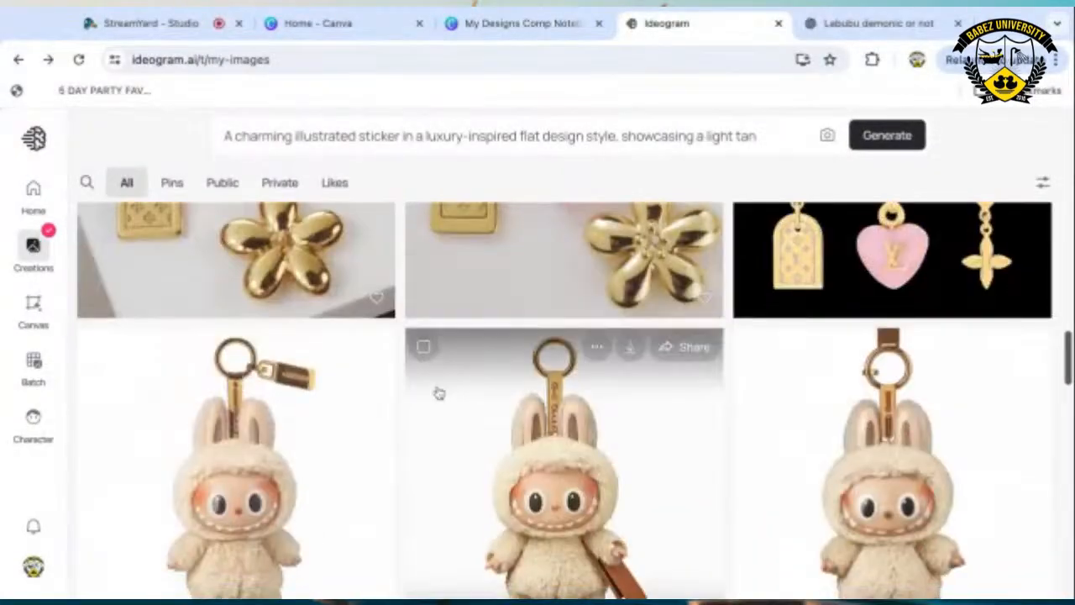
pyautogui.scroll(5, 438, 393)
pyautogui.scroll(-2, 739, 374)
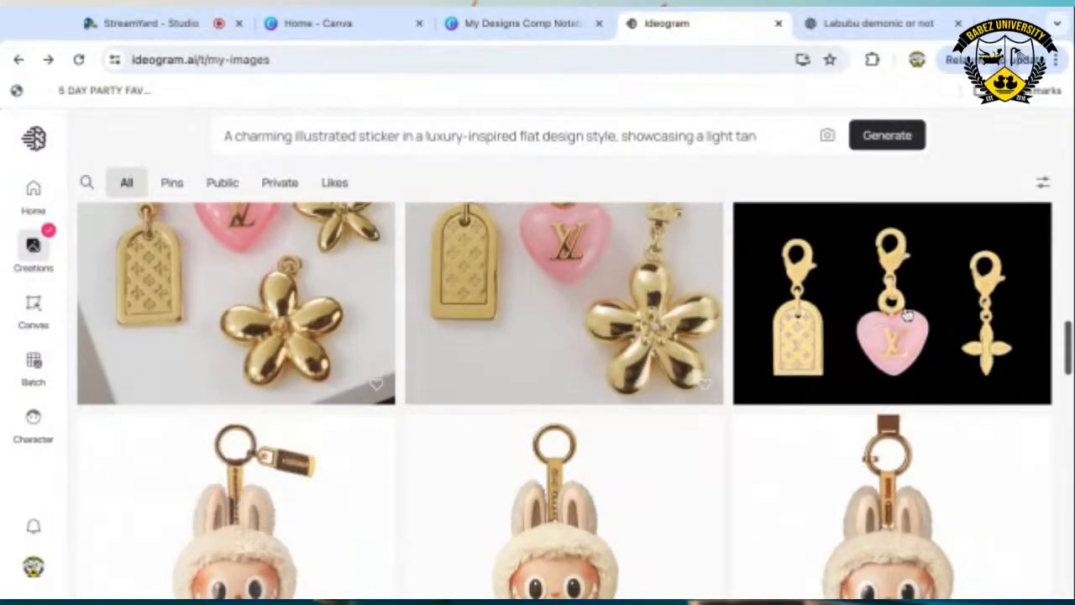
pyautogui.scroll(-5, 701, 401)
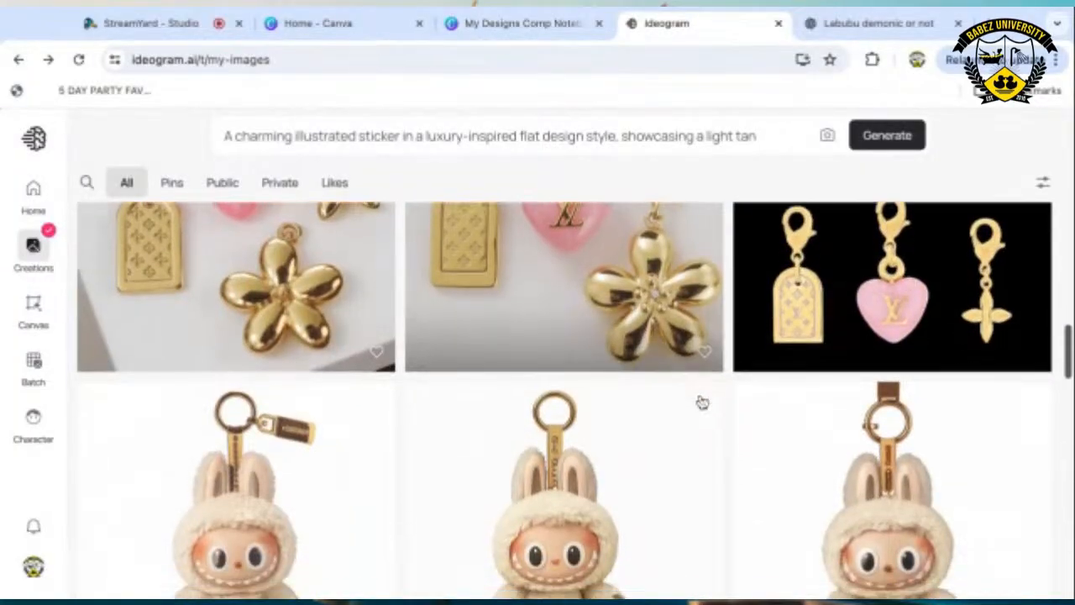
pyautogui.scroll(-10, 694, 404)
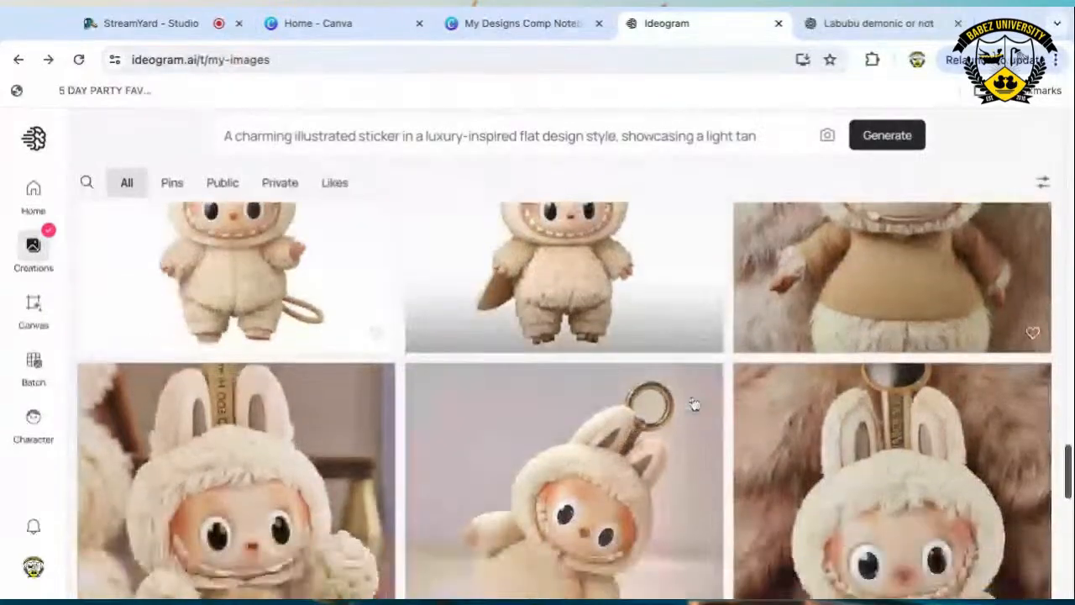
pyautogui.scroll(-10, 564, 399)
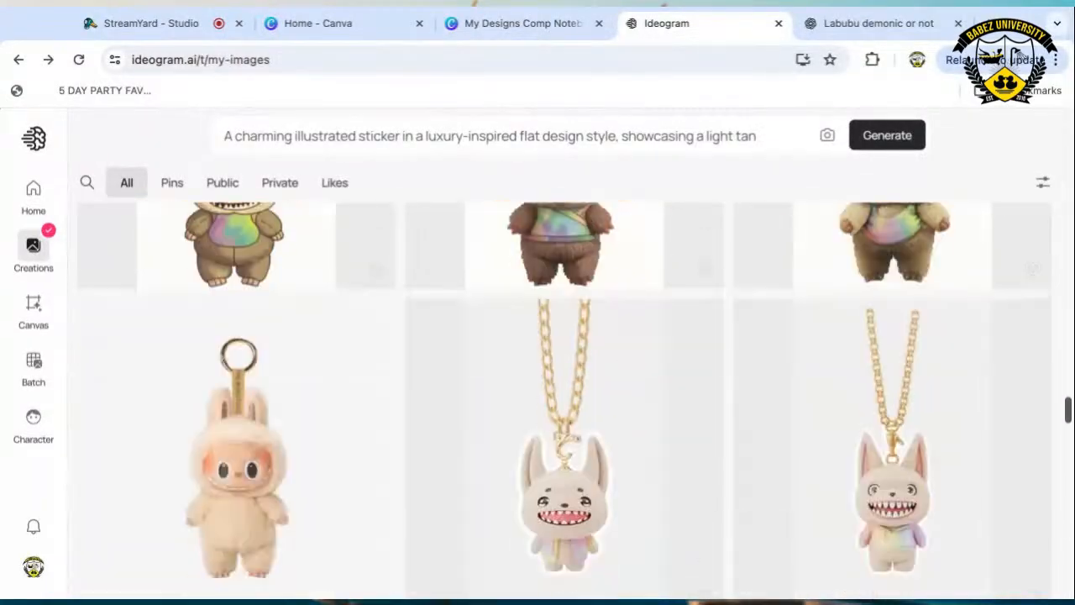
pyautogui.scroll(-2, 564, 399)
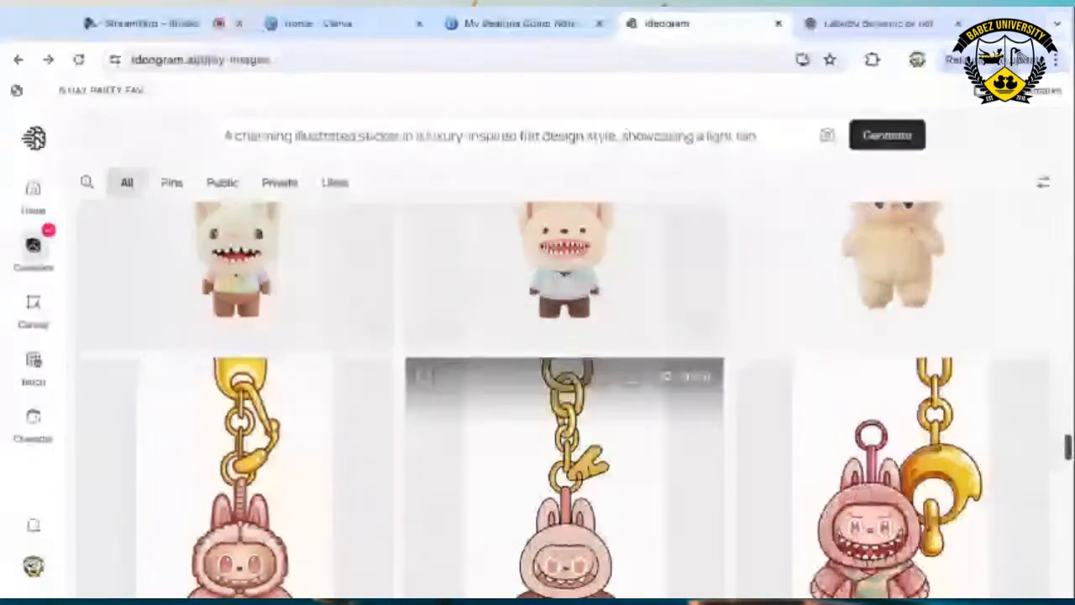
pyautogui.scroll(-2, 564, 399)
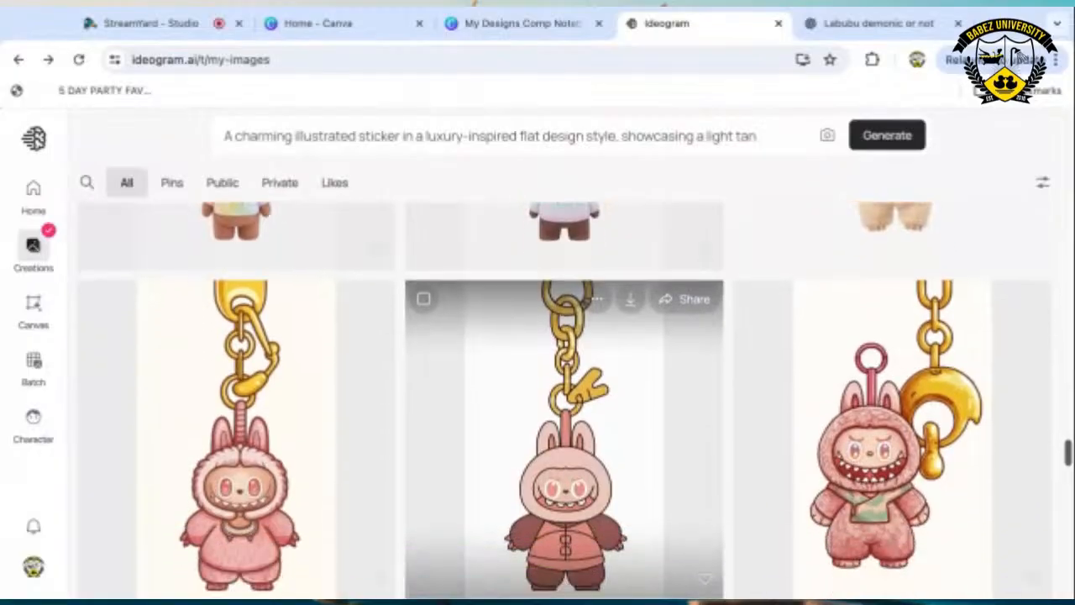
pyautogui.scroll(-5, 564, 399)
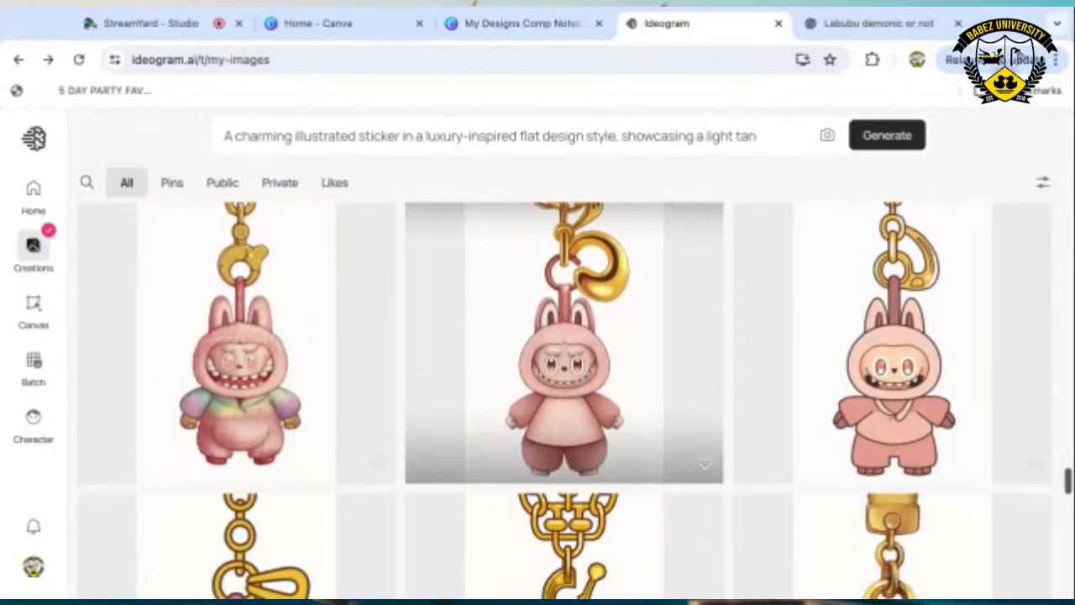
pyautogui.scroll(-15, 565, 399)
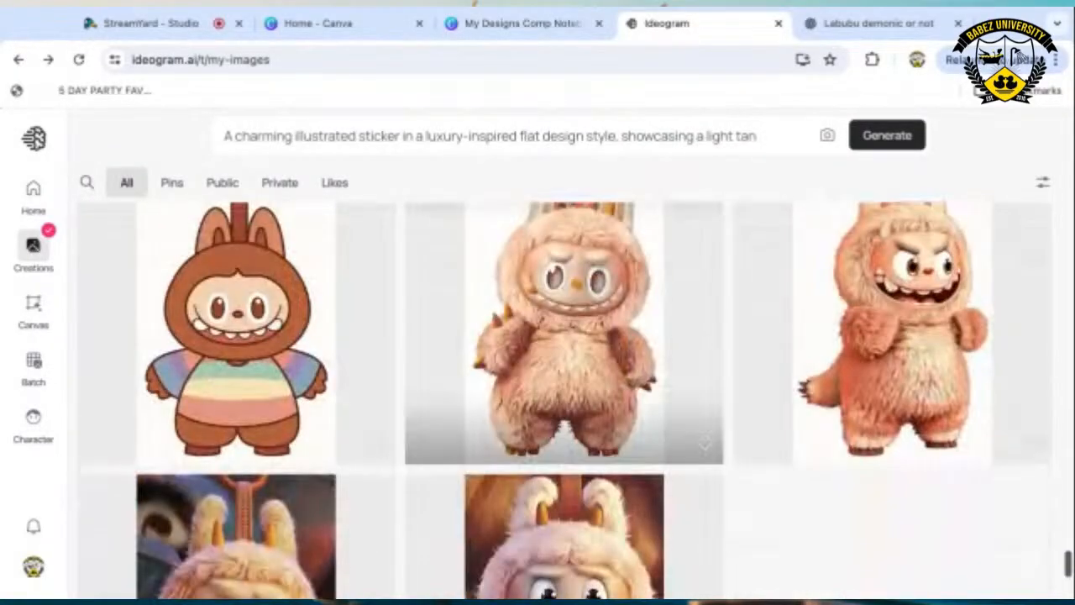
# Browse the furry pink and peach Labubu-style keychain images and the neighbouring monogram composition notebook cover in the Creations gallery.
pyautogui.scroll(-10, 565, 399)
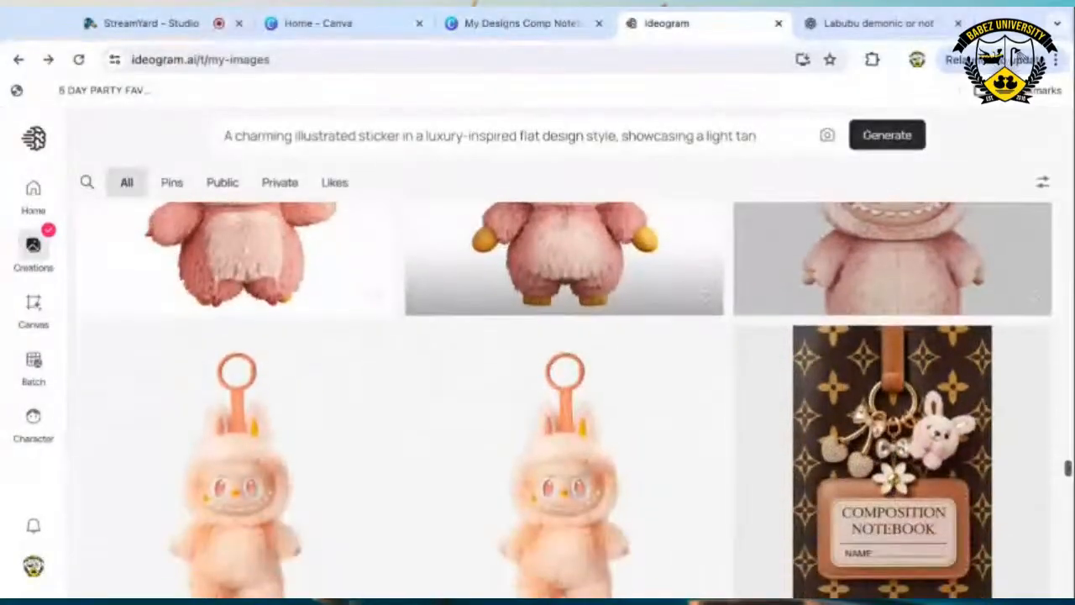
pyautogui.scroll(-4, 564, 399)
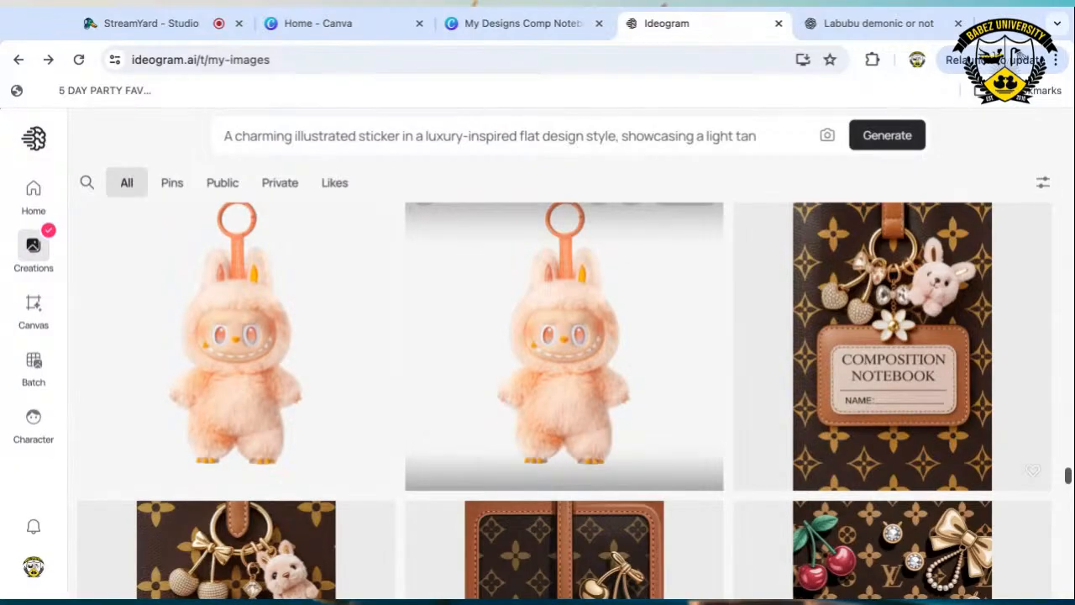
pyautogui.scroll(3, 565, 401)
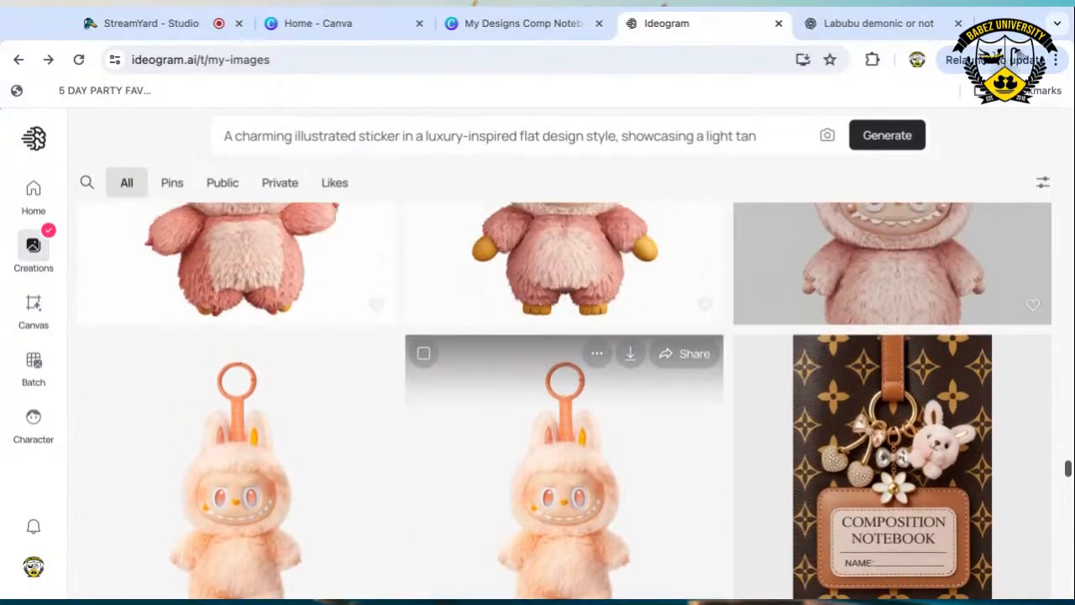
pyautogui.scroll(1, 564, 386)
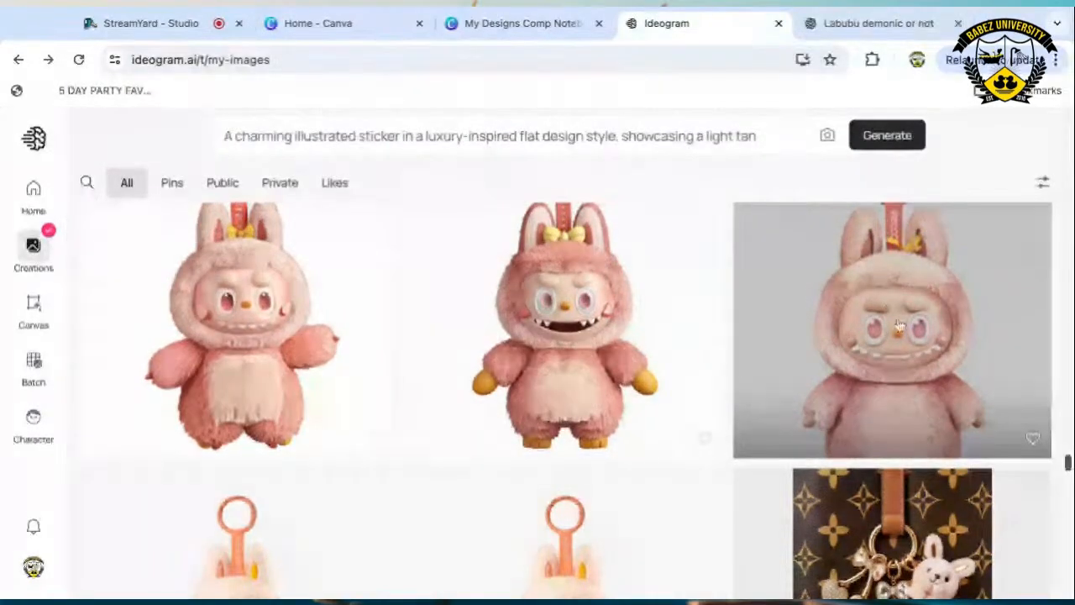
pyautogui.scroll(-1, 899, 402)
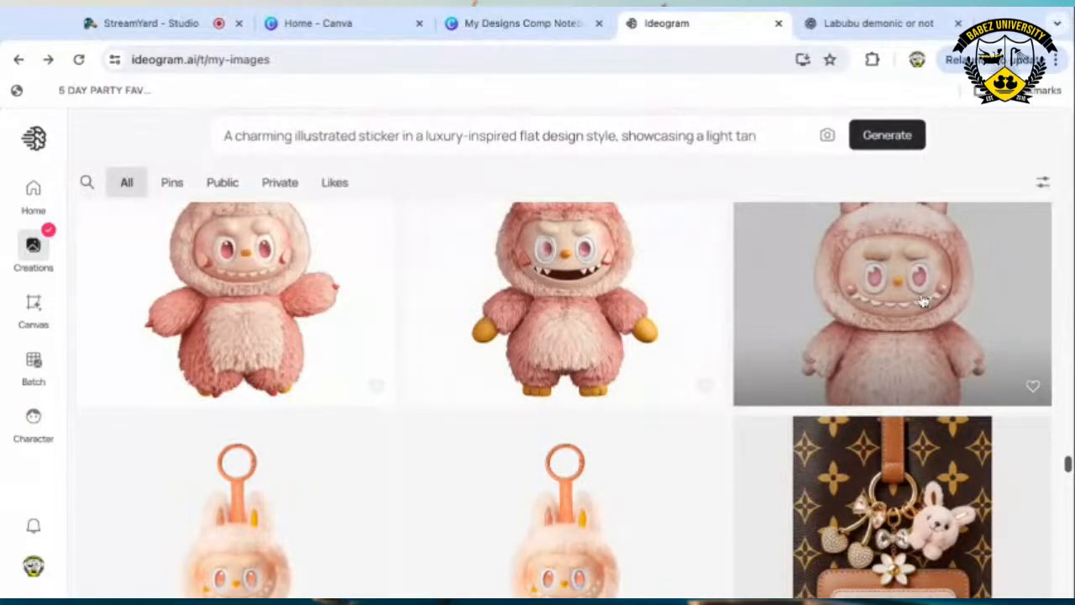
pyautogui.scroll(2, 922, 305)
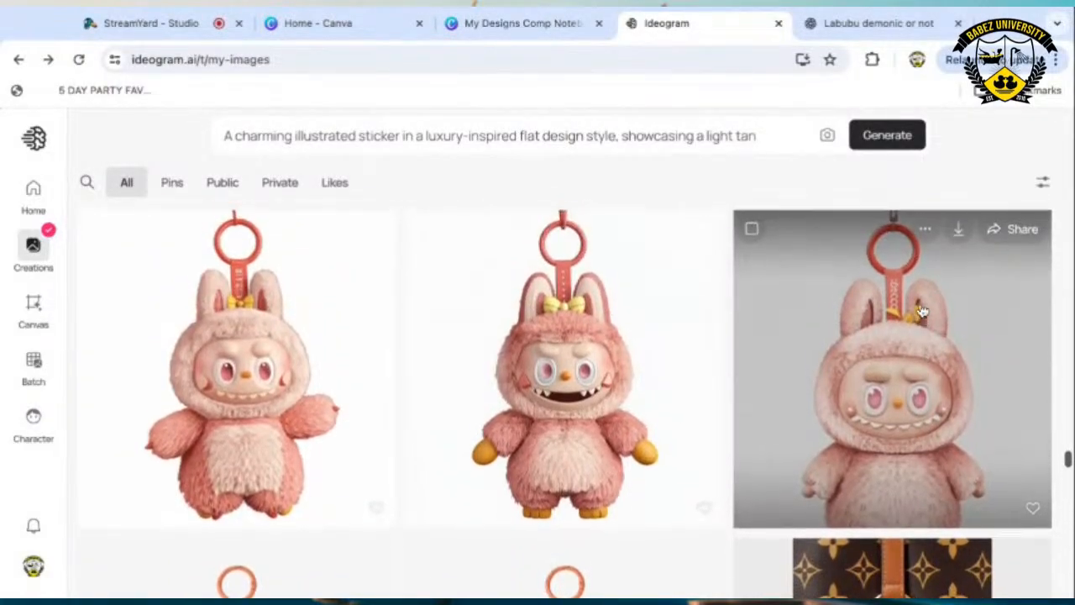
pyautogui.scroll(2, 921, 310)
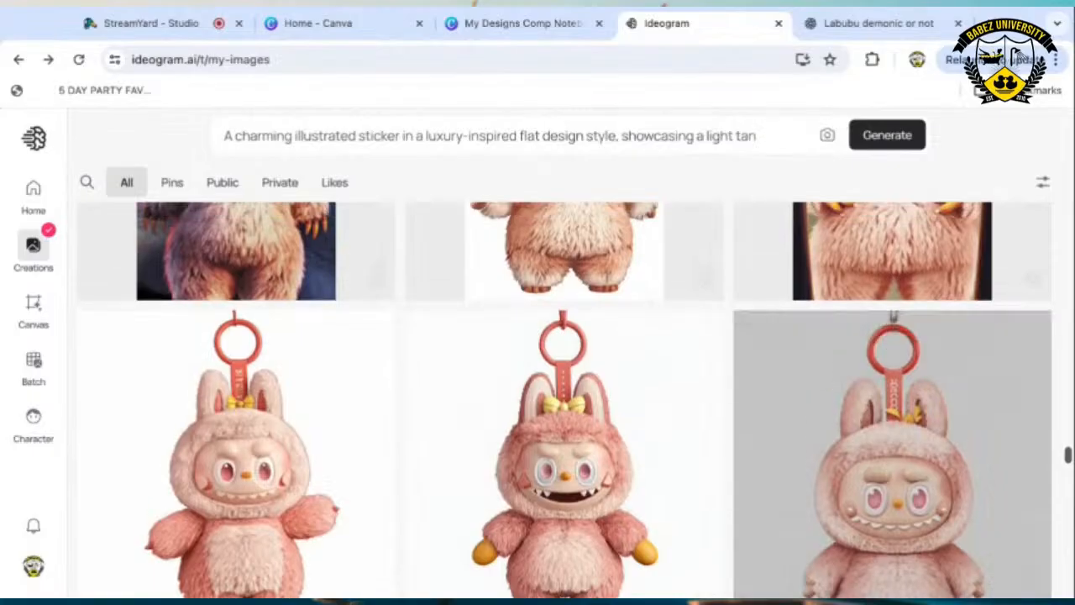
pyautogui.scroll(2, 925, 327)
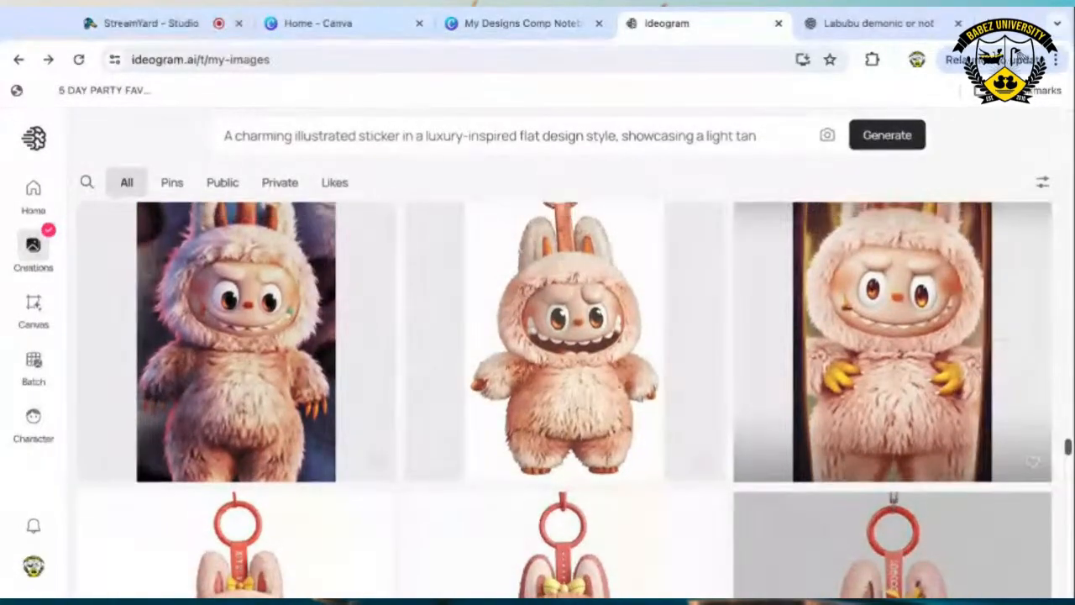
pyautogui.scroll(1, 924, 336)
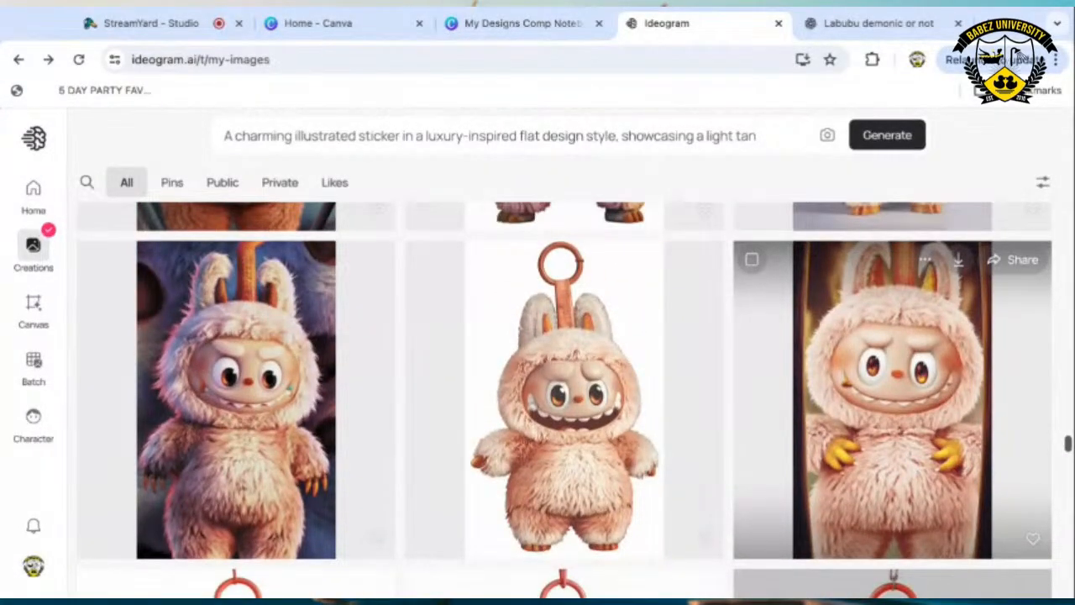
pyautogui.scroll(1, 924, 336)
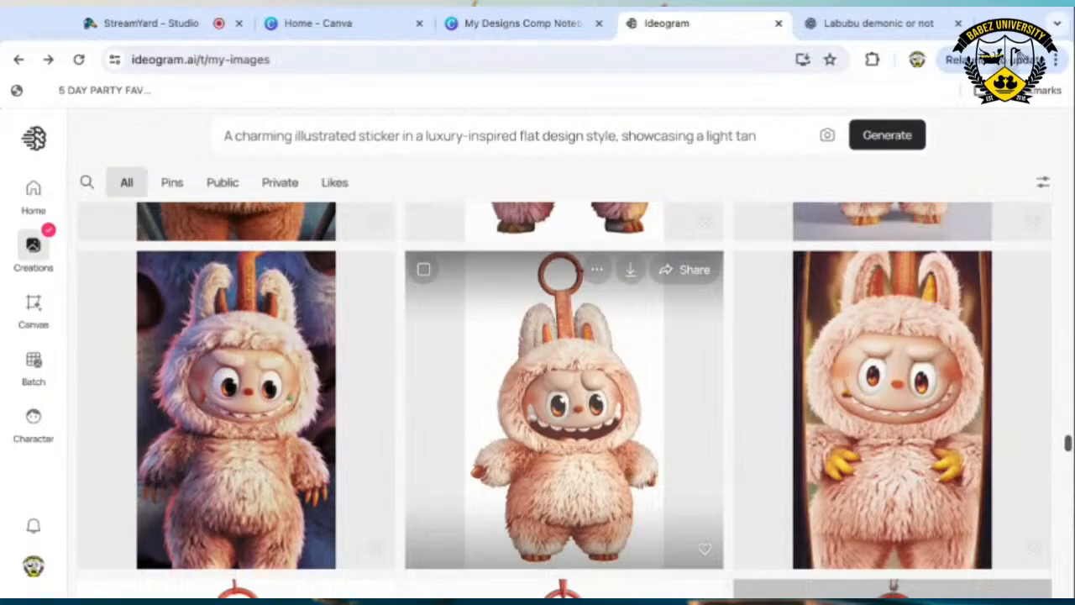
pyautogui.scroll(3, 563, 420)
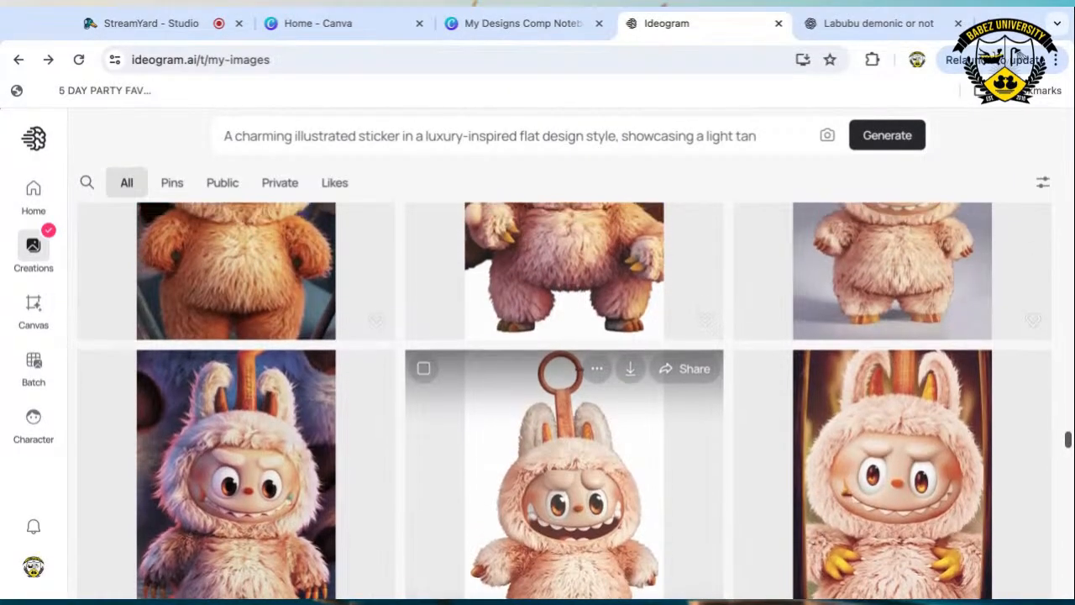
pyautogui.scroll(3, 563, 420)
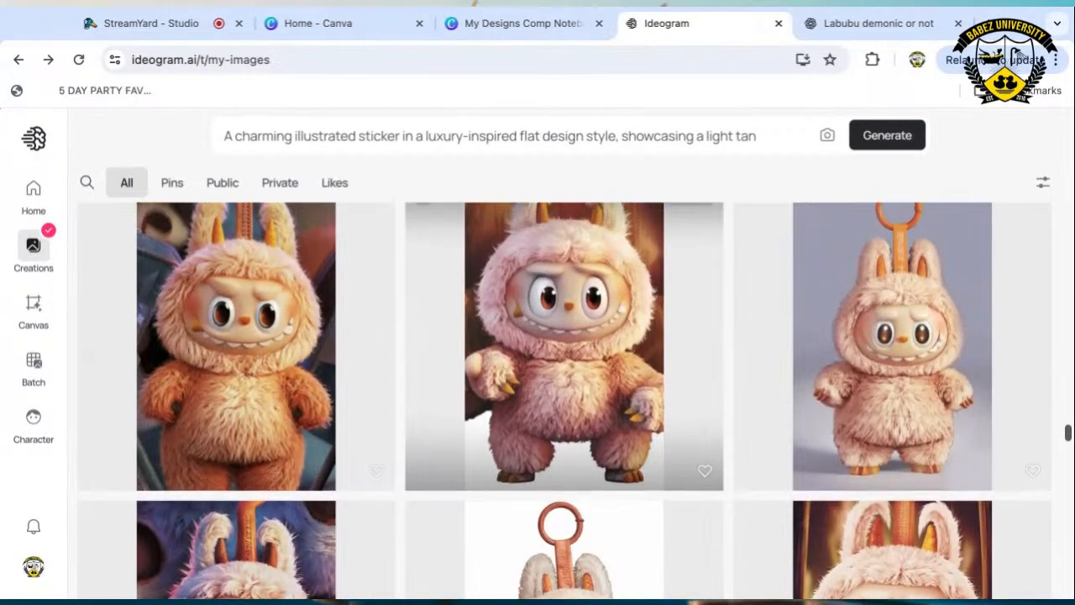
# Examine the brown cartoon Labubu-style keychains in rainbow clothing and compare them with the gold-chain versions in the adjacent row.
pyautogui.scroll(6, 563, 420)
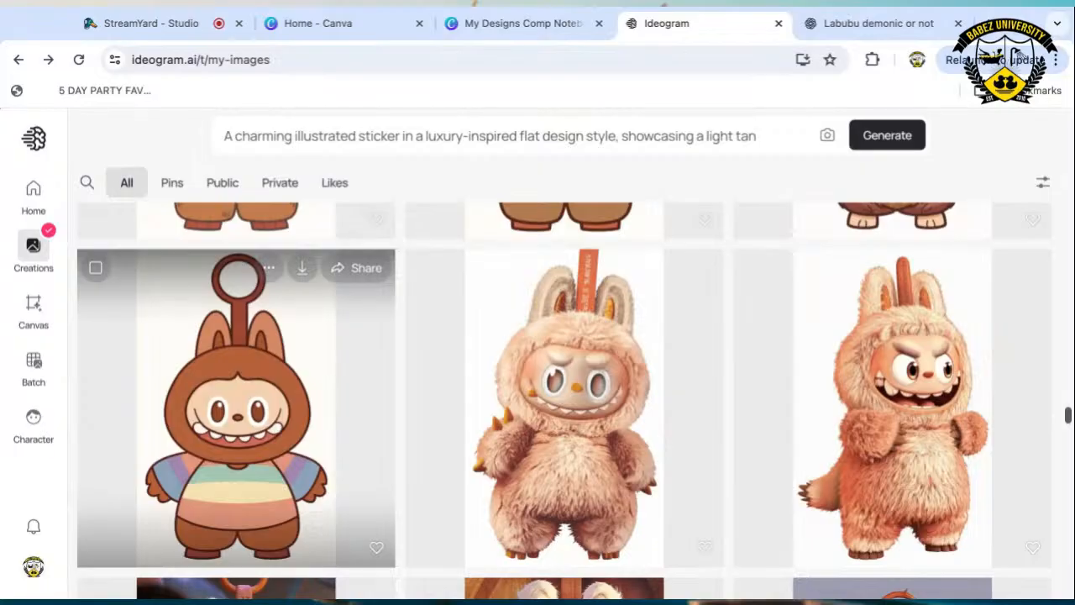
pyautogui.scroll(3, 269, 458)
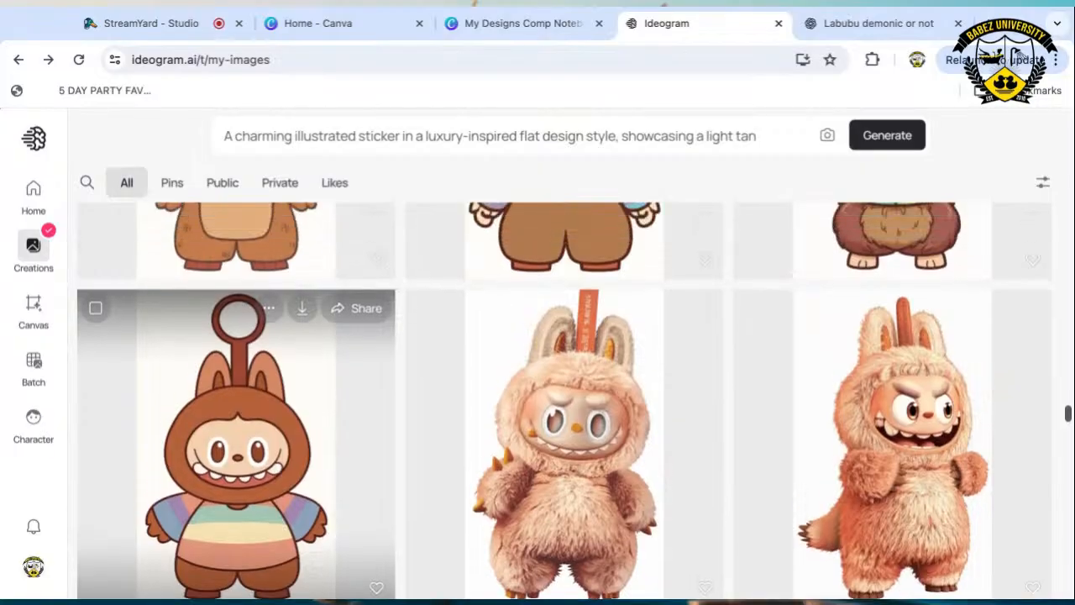
pyautogui.scroll(2, 269, 458)
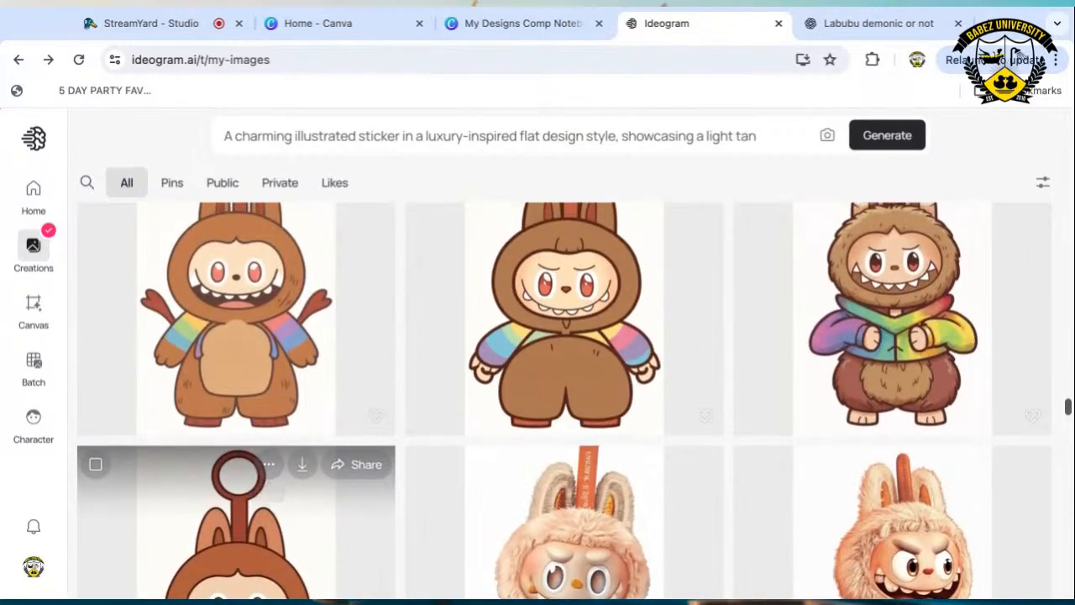
pyautogui.scroll(1, 268, 457)
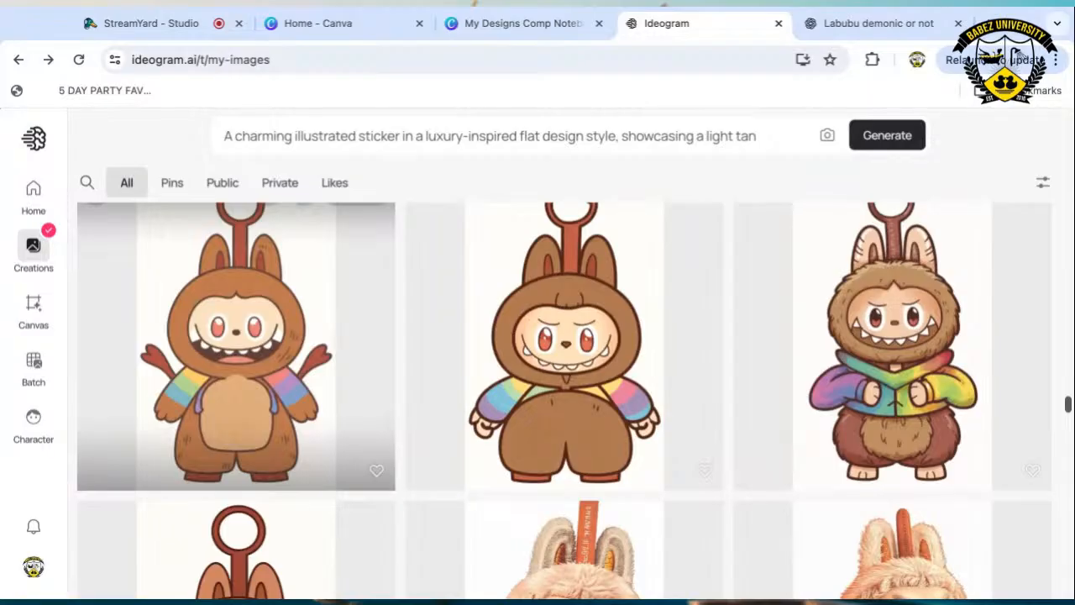
pyautogui.scroll(10, 269, 458)
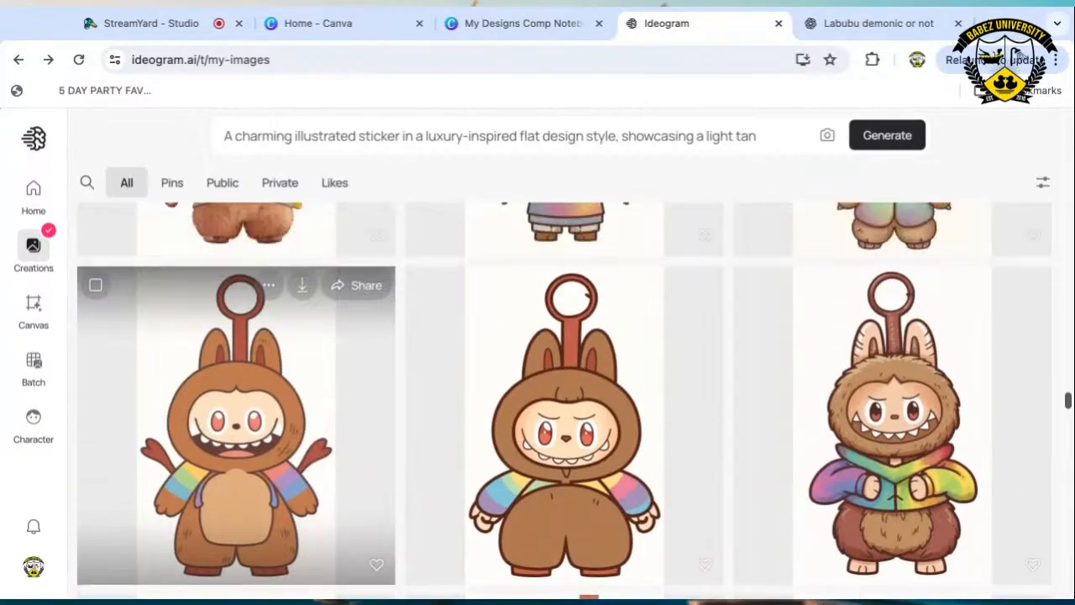
pyautogui.scroll(-1, 269, 457)
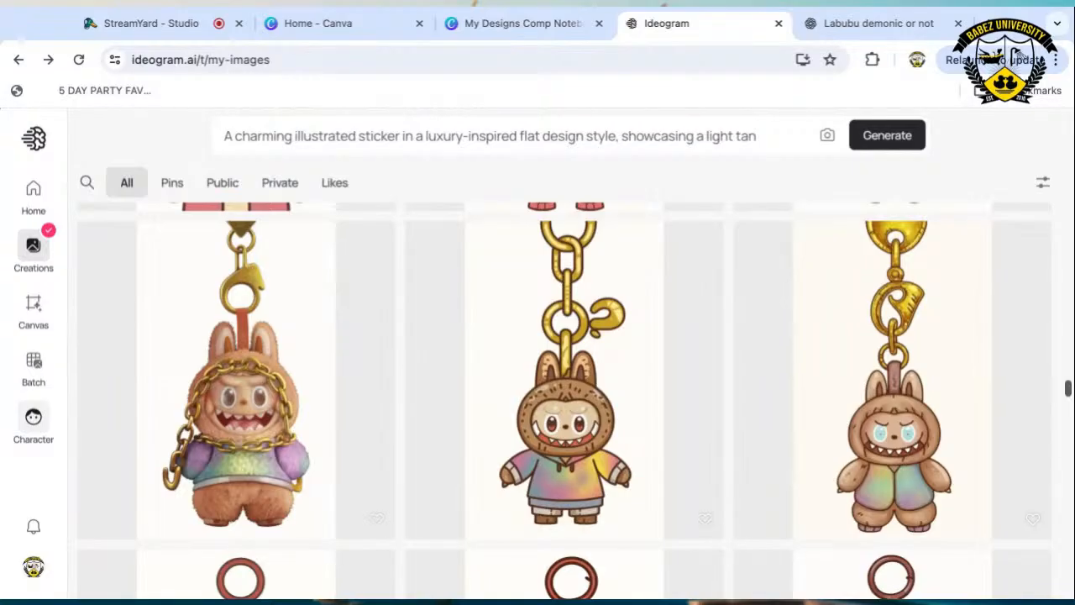
pyautogui.scroll(1, 564, 401)
pyautogui.scroll(-3, 564, 402)
pyautogui.scroll(-1, 564, 402)
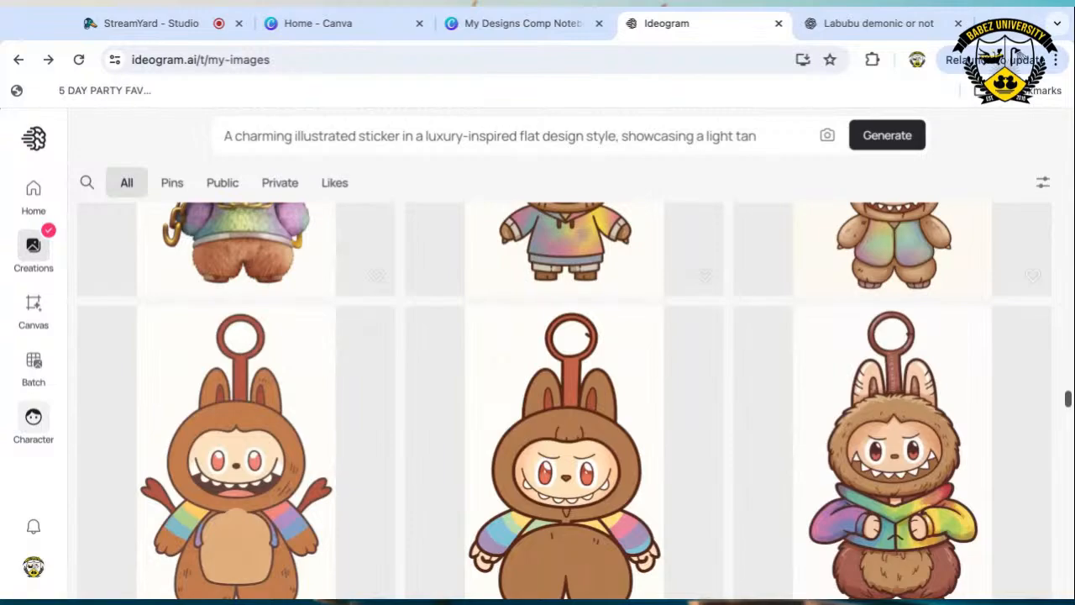
pyautogui.scroll(-3, 565, 401)
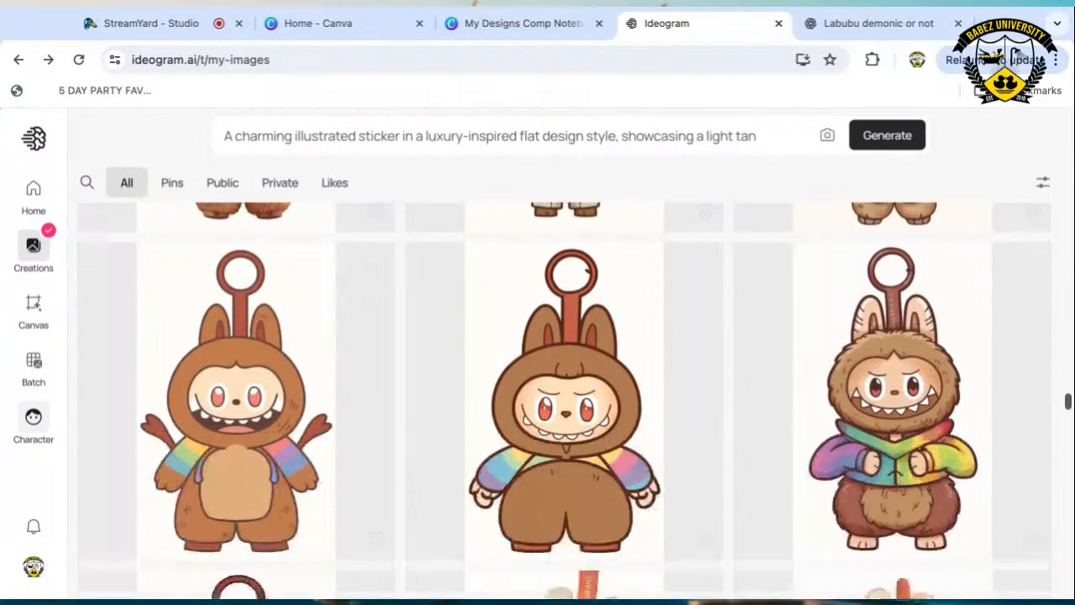
# Examine the rows of pink and brown Labubu-style charms hanging from gold chains and clasps.
pyautogui.scroll(6, 565, 402)
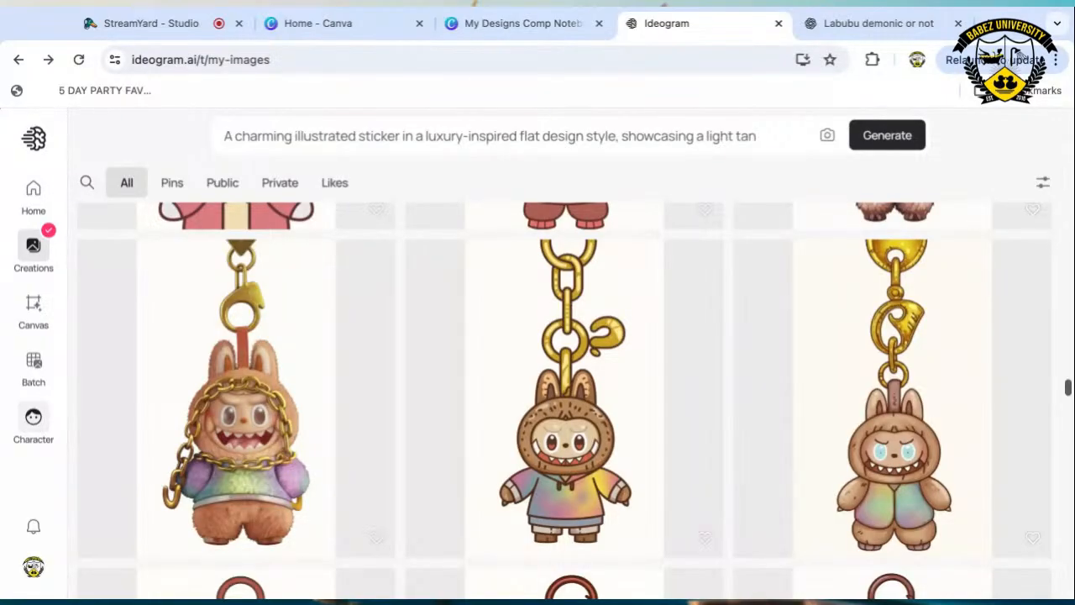
pyautogui.scroll(1, 564, 400)
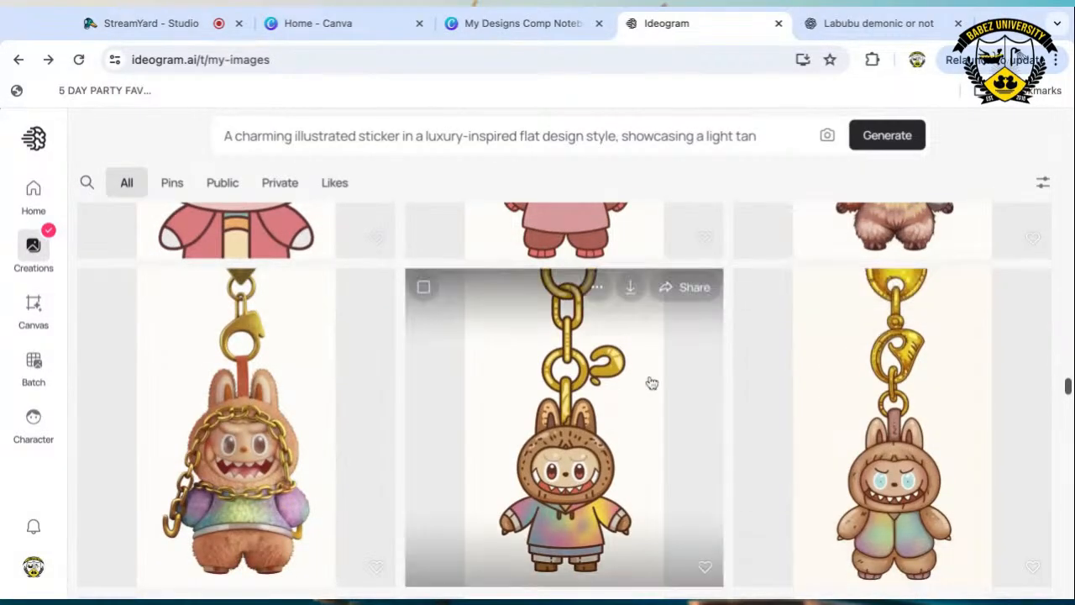
pyautogui.scroll(4, 653, 385)
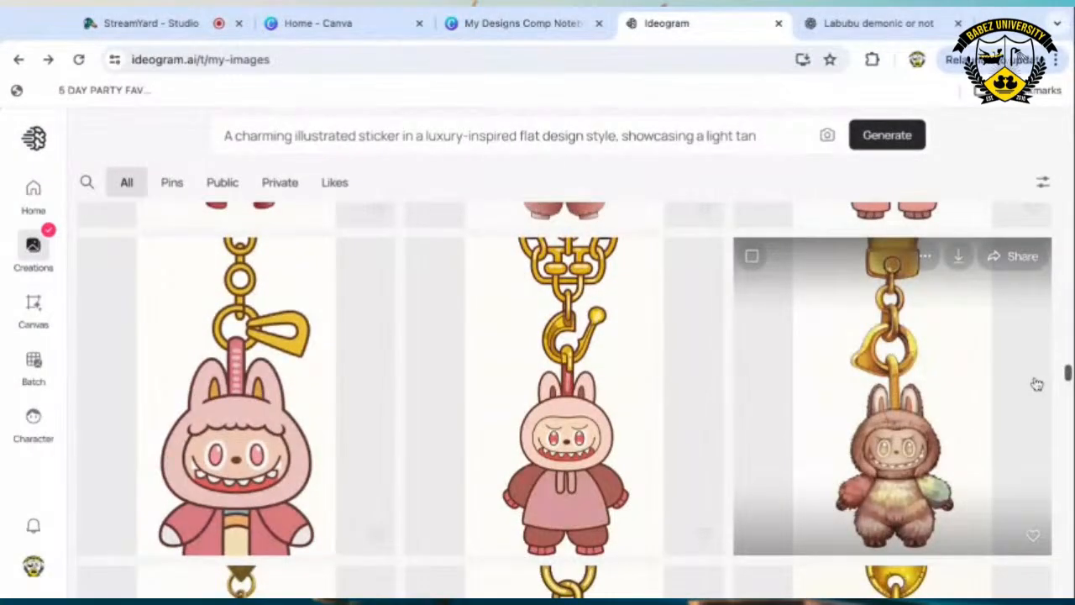
pyautogui.scroll(-1, 1037, 384)
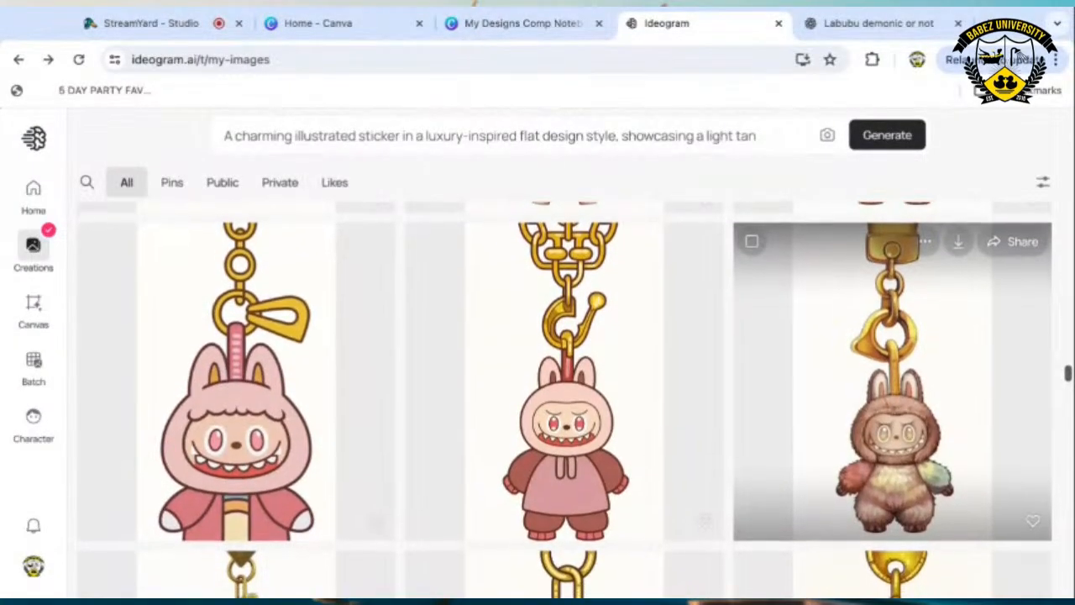
pyautogui.scroll(3, 893, 471)
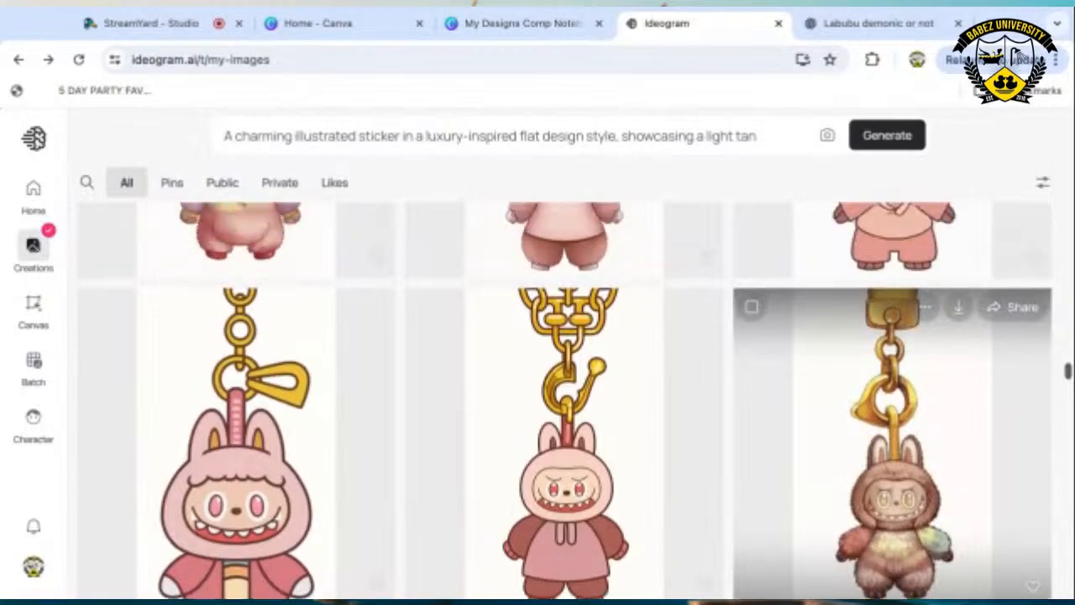
pyautogui.scroll(2, 892, 471)
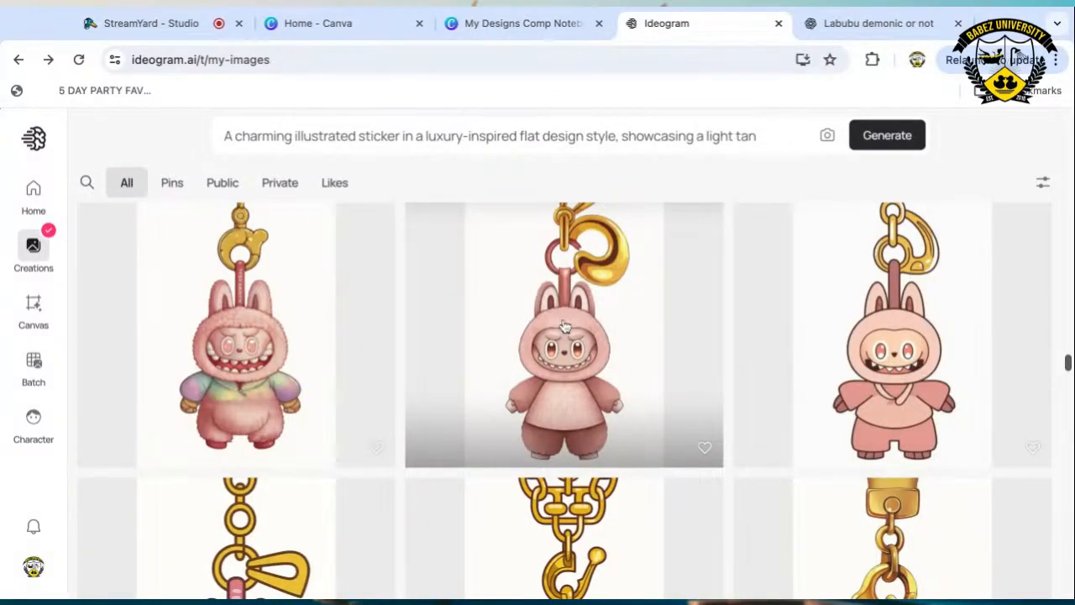
pyautogui.scroll(1, 564, 326)
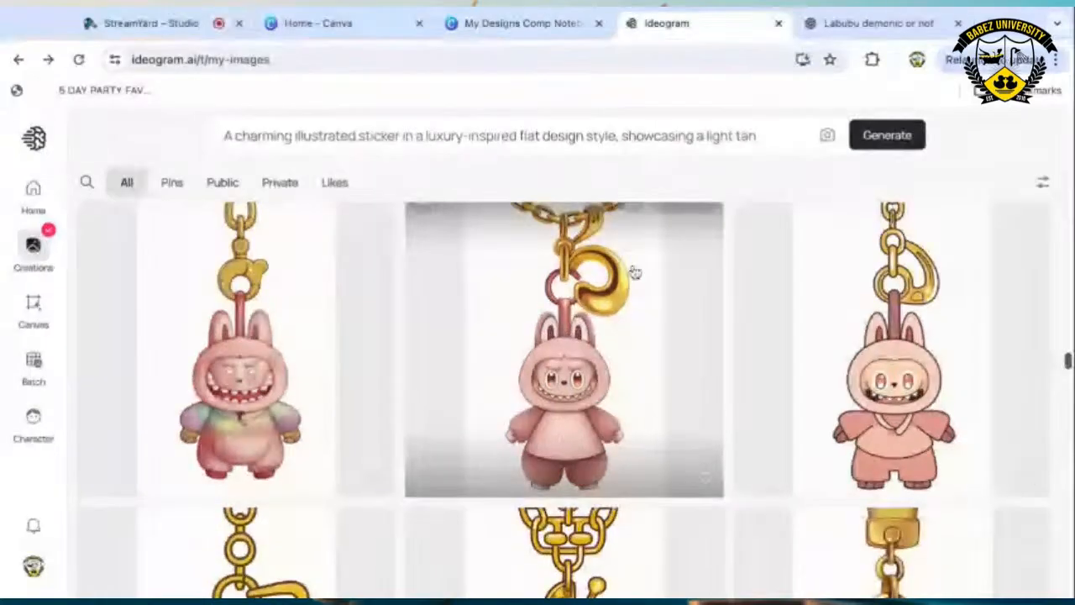
pyautogui.scroll(2, 663, 351)
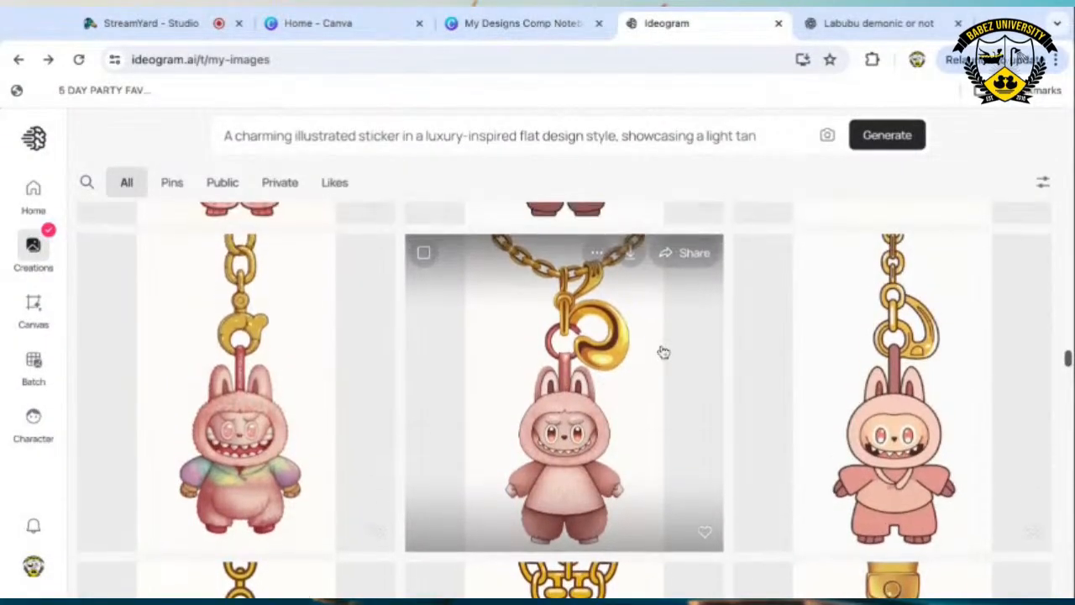
pyautogui.scroll(1, 570, 323)
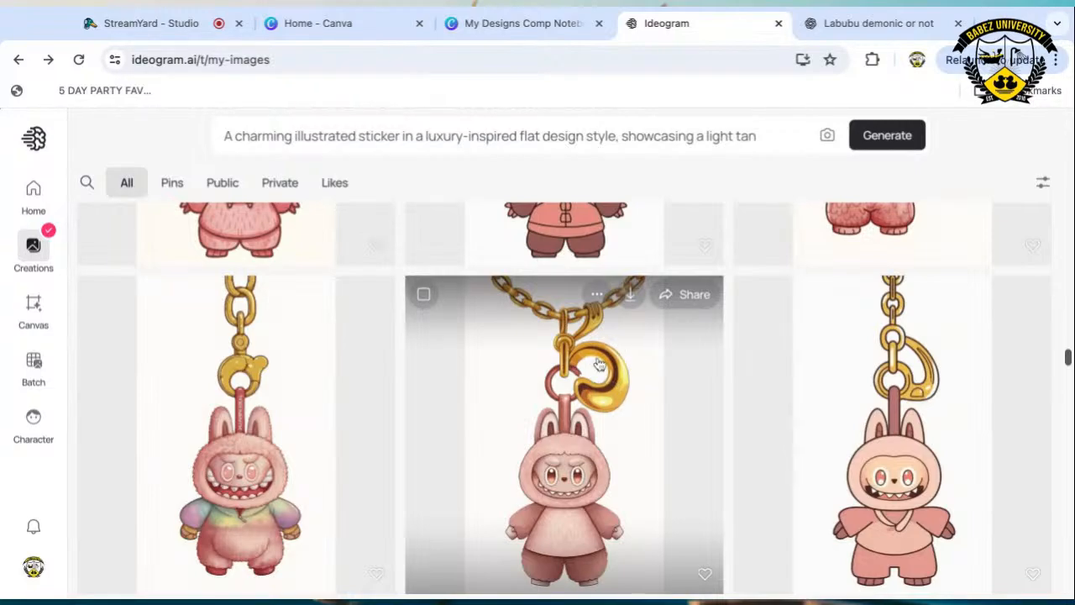
pyautogui.scroll(2, 725, 388)
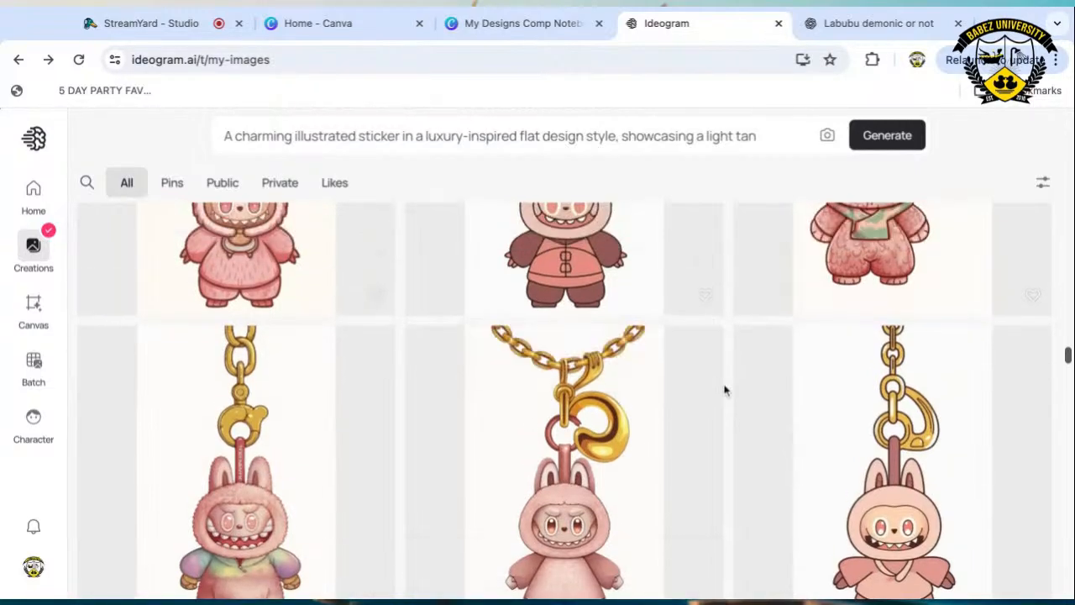
pyautogui.scroll(2, 724, 388)
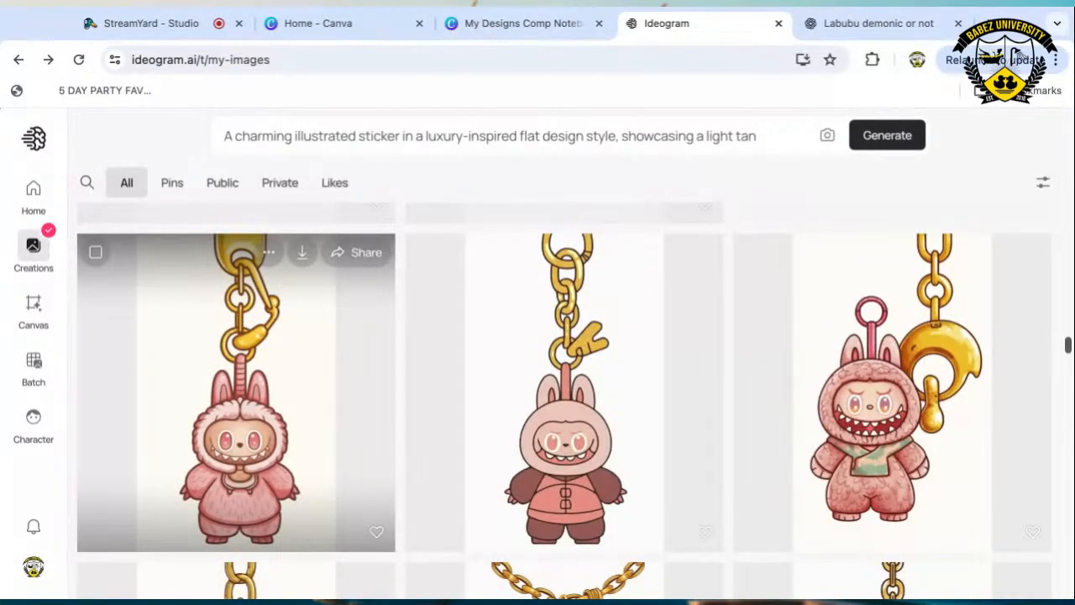
# Delete the four toothy, pointy-eared charm images with gold chains and pastel tops from the Creations gallery.
pyautogui.scroll(5, 236, 395)
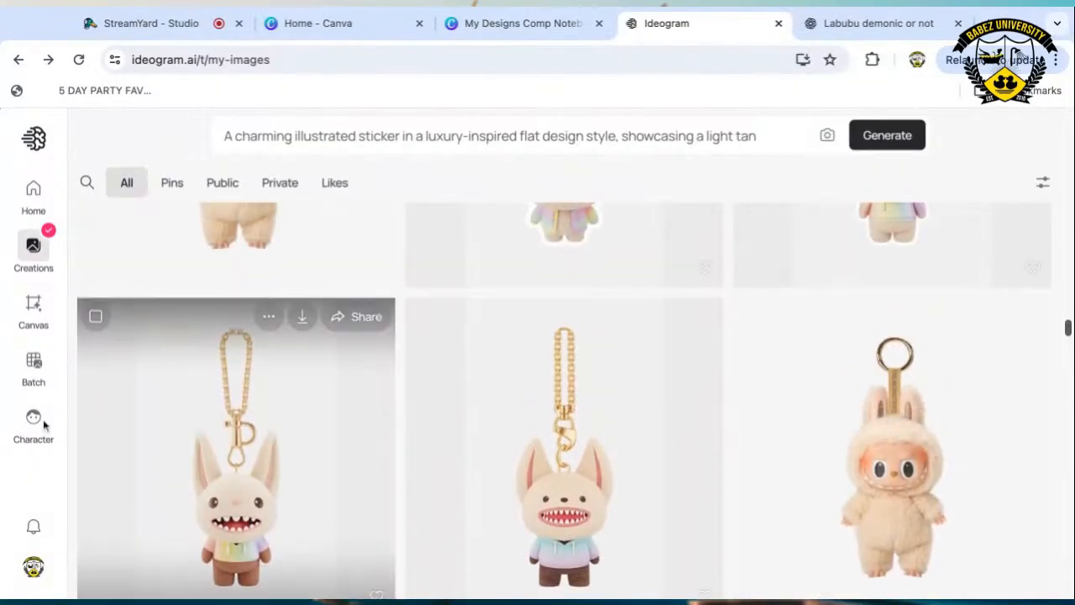
pyautogui.click(95, 316)
pyautogui.click(424, 317)
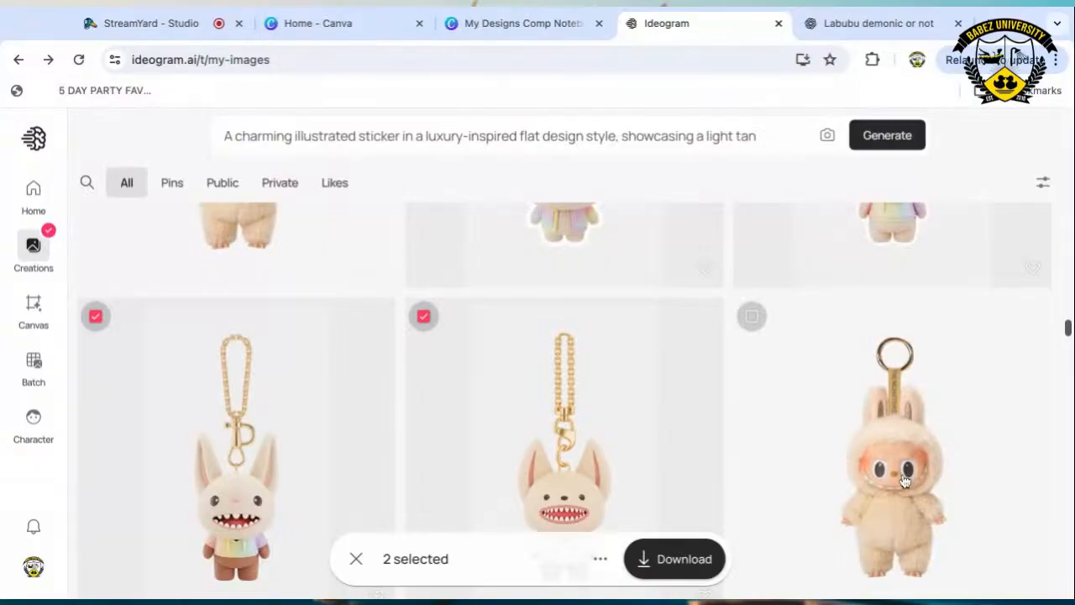
pyautogui.scroll(3, 905, 480)
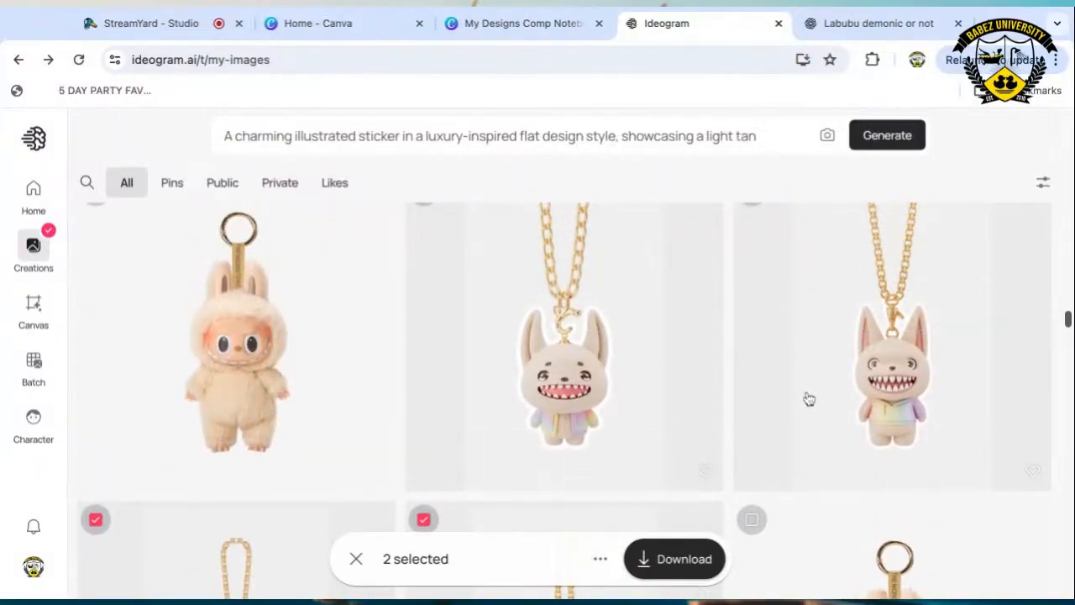
pyautogui.scroll(1, 801, 367)
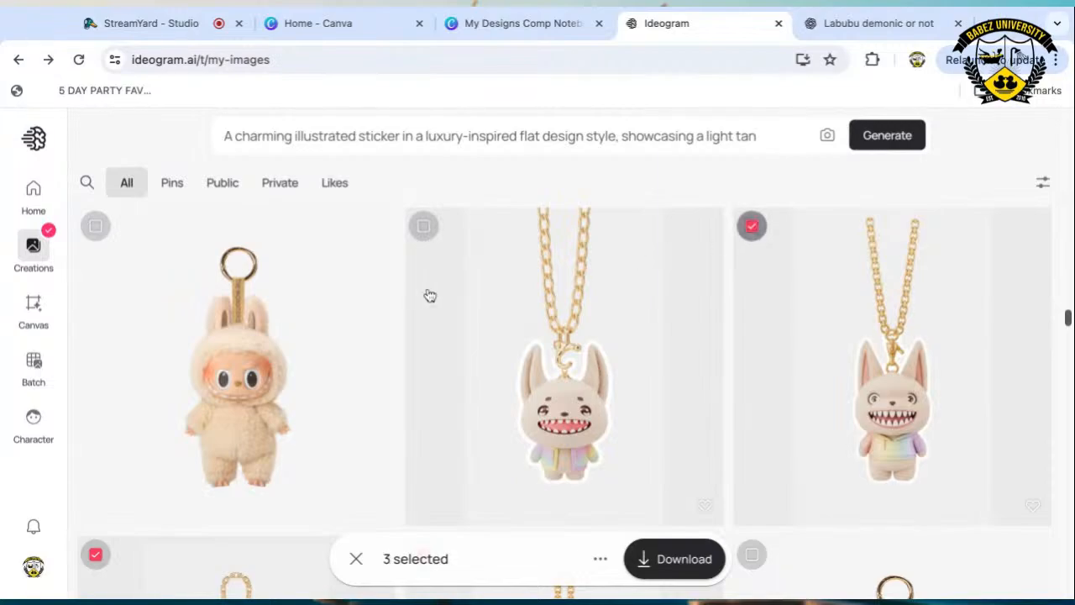
pyautogui.click(423, 228)
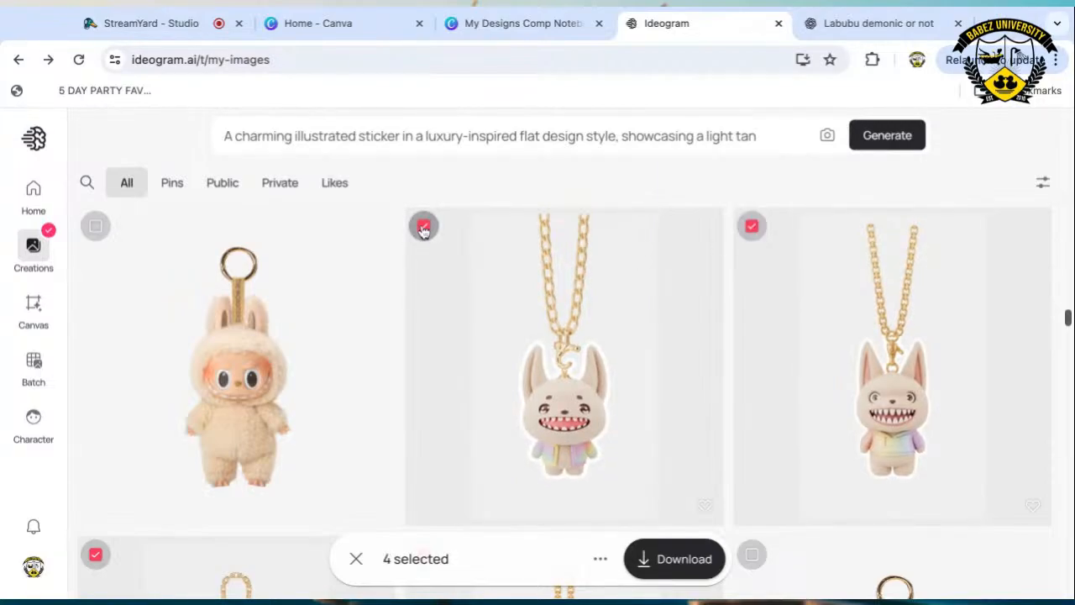
pyautogui.click(601, 561)
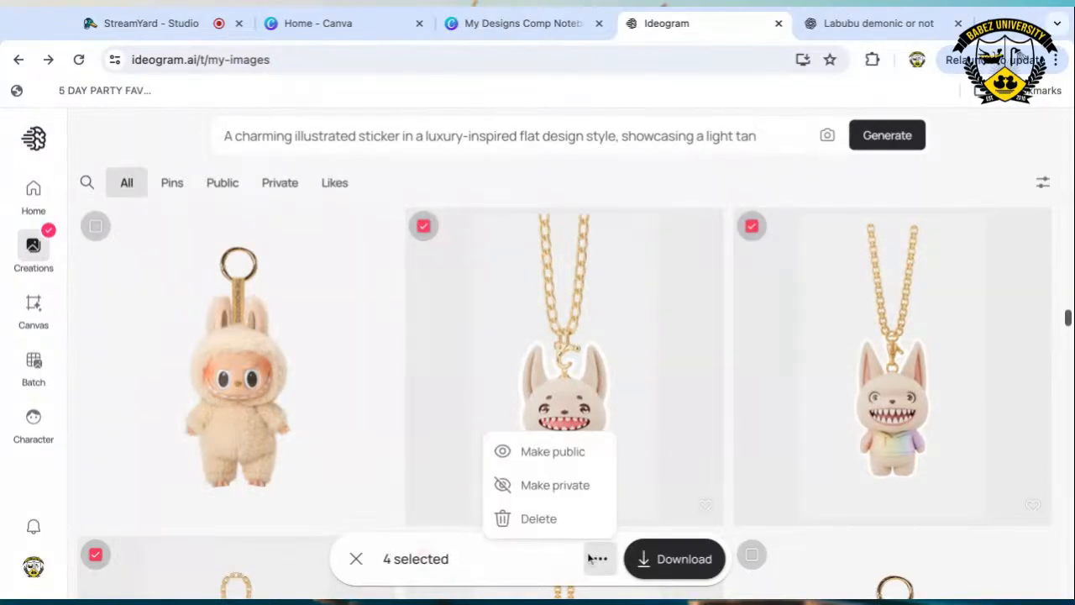
pyautogui.click(537, 529)
pyautogui.click(720, 406)
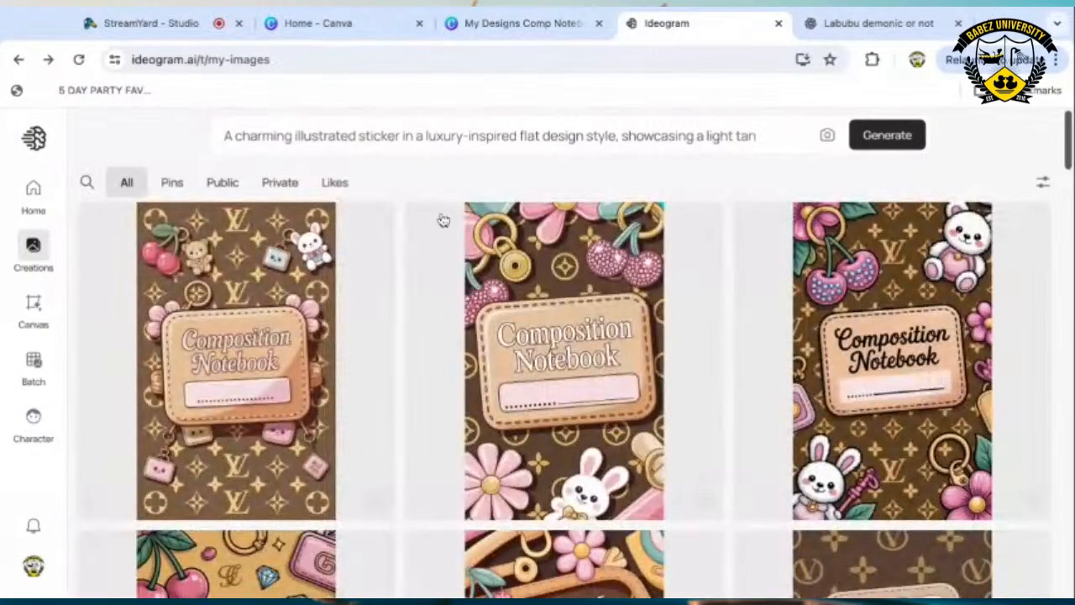
# Open the uploaded black-background image of three charms and compare it with the neighbouring version with the large gold flower.
pyautogui.click(436, 136)
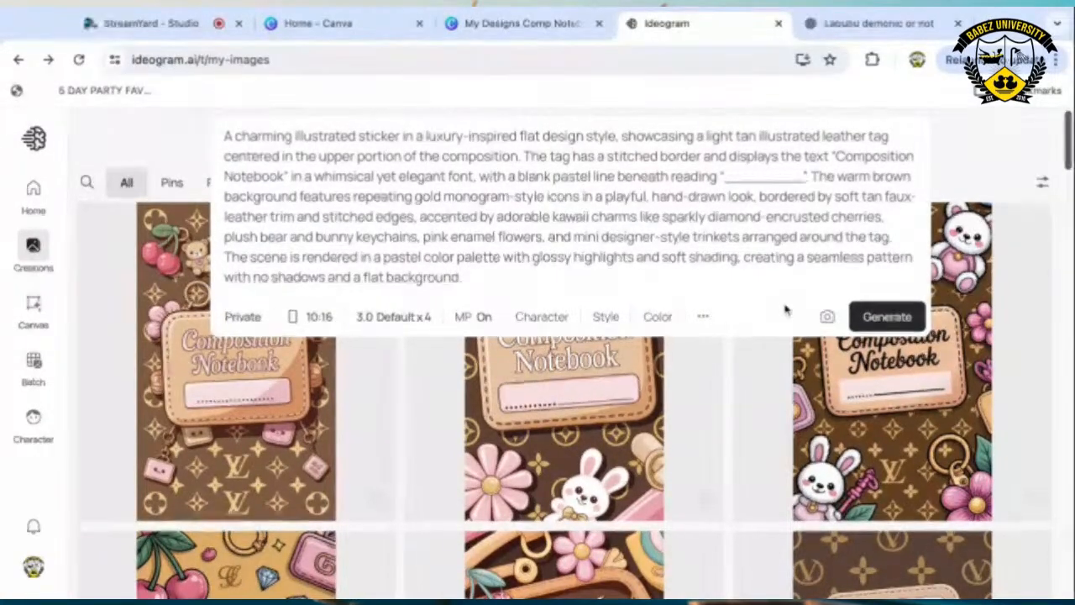
pyautogui.scroll(-10, 744, 309)
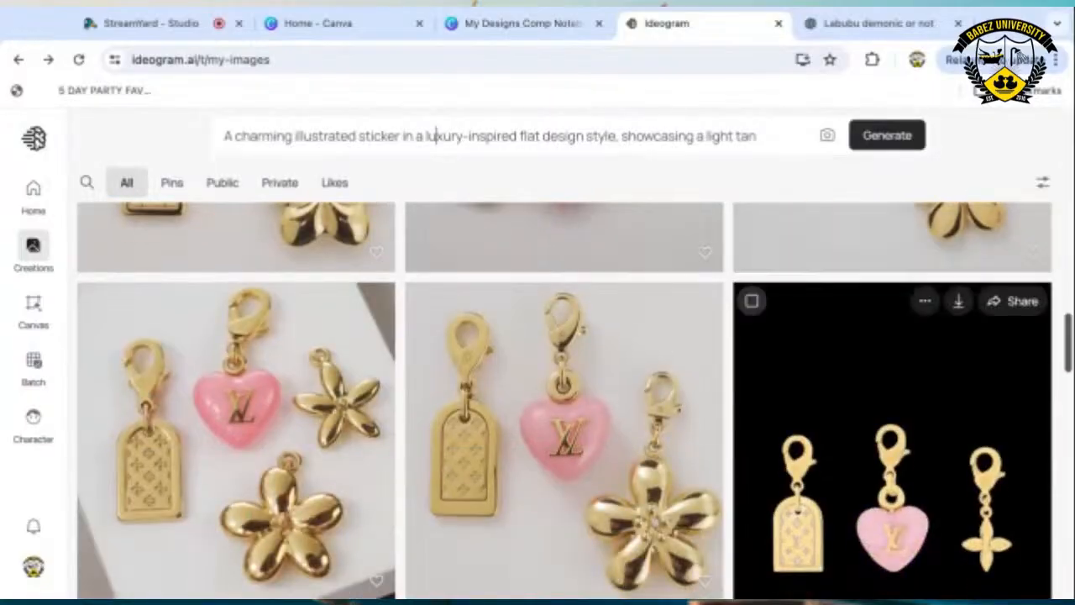
pyautogui.click(837, 389)
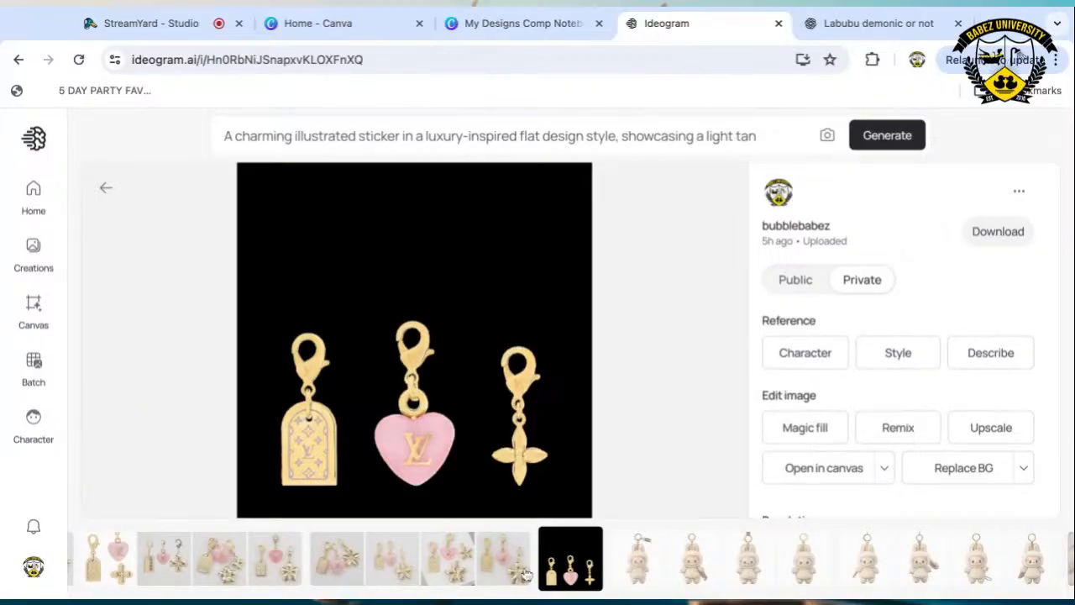
pyautogui.click(498, 576)
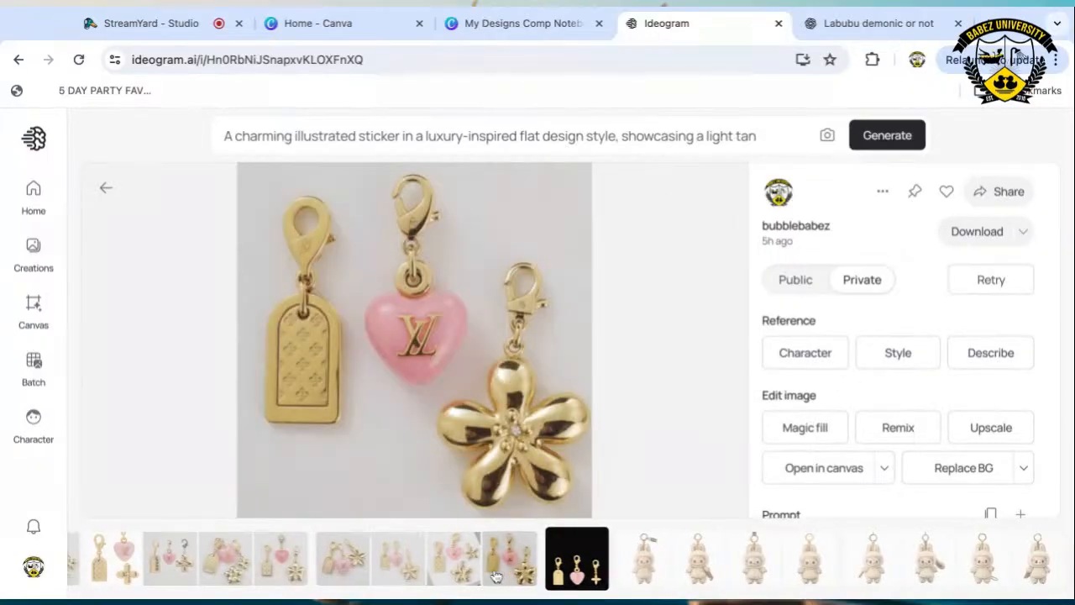
# Check the saved characters available as a reference and compare the uploaded charm trio with its generated version again.
pyautogui.click(491, 135)
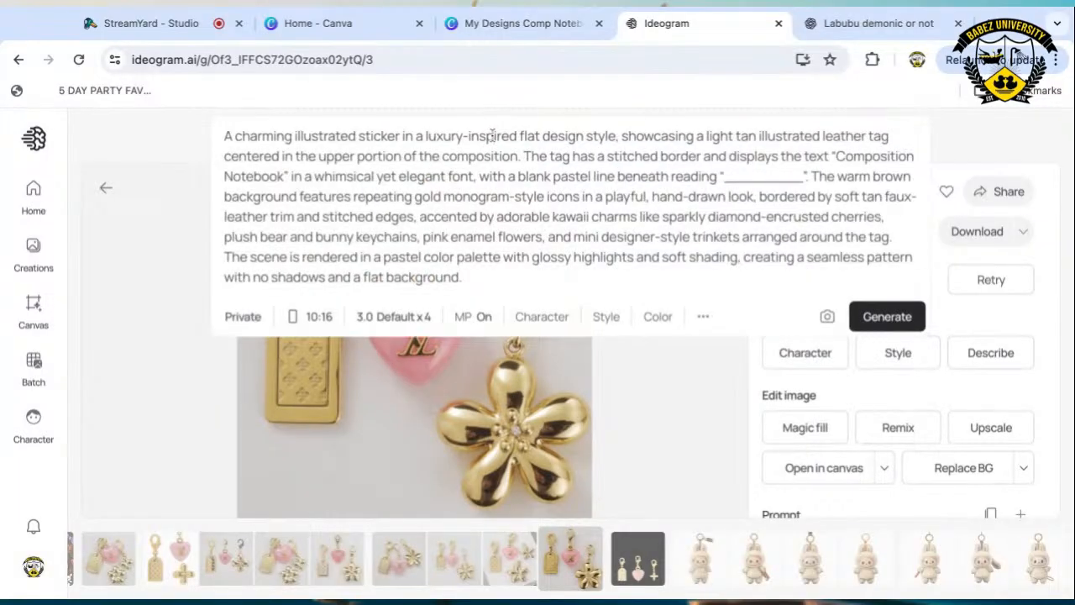
pyautogui.click(544, 324)
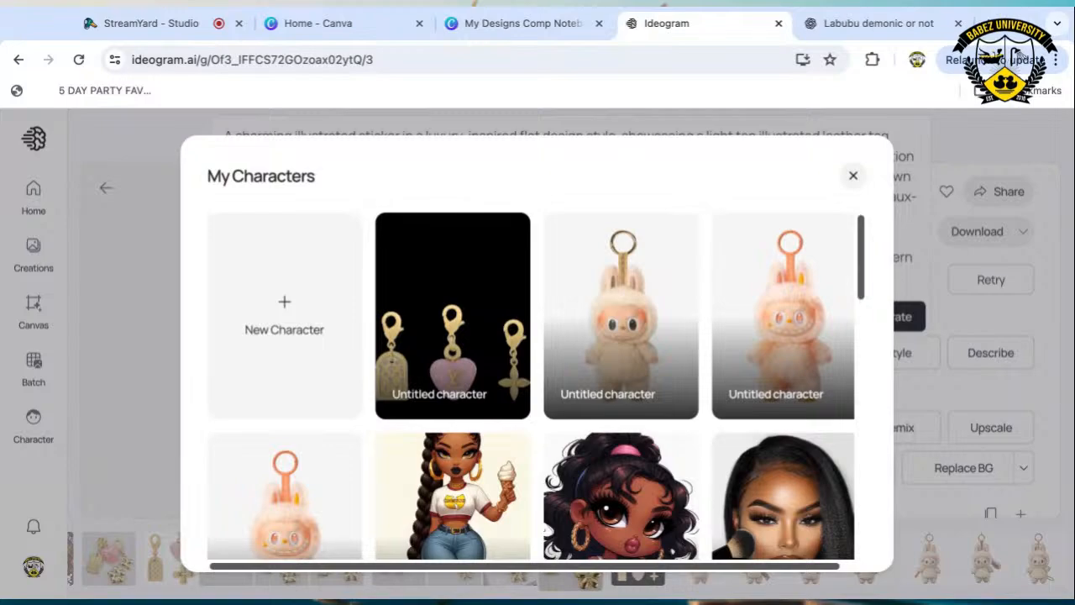
pyautogui.click(852, 175)
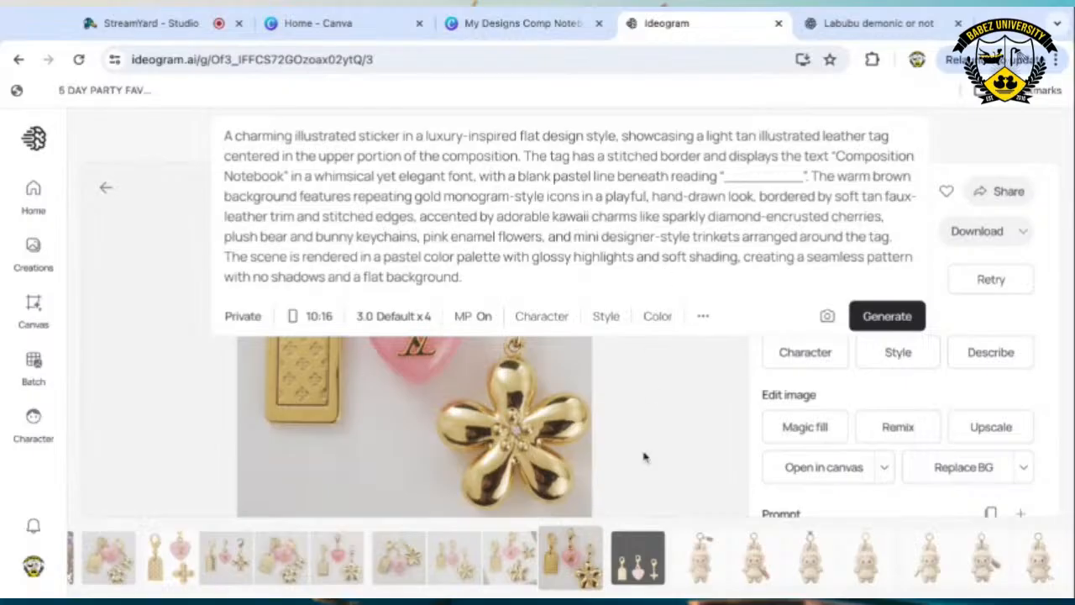
pyautogui.press('Right')
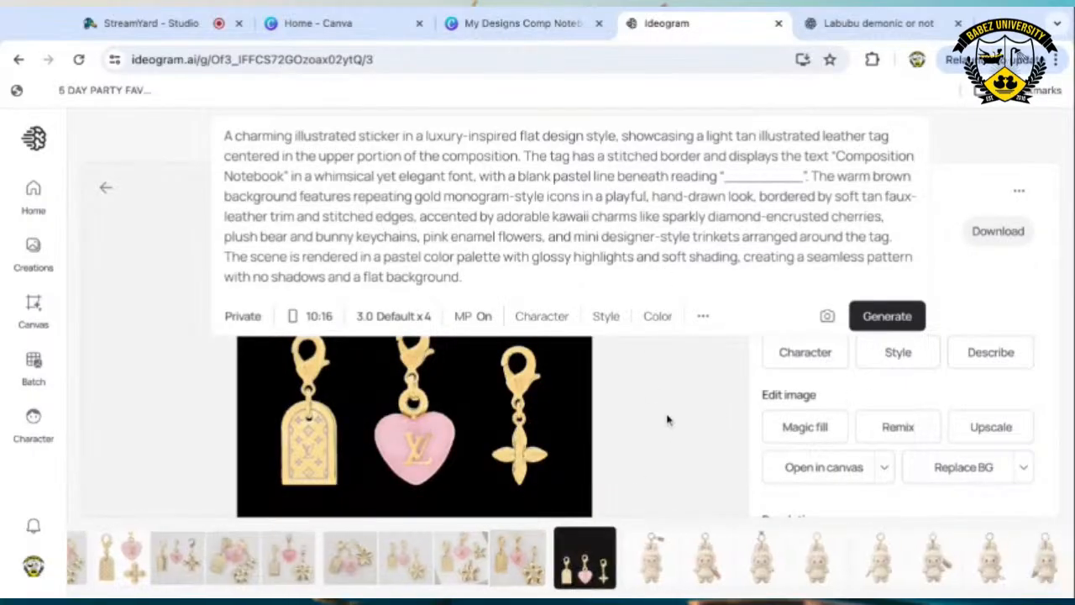
pyautogui.press('Right')
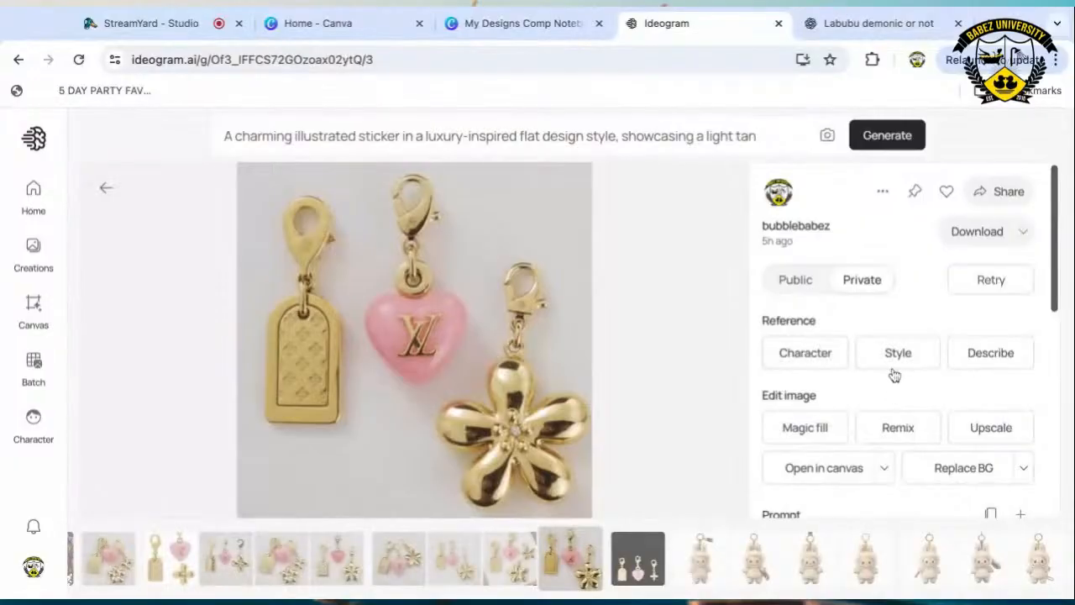
# Load the gold-flower image's "Set of three elegant luxury-inspired gold charms" prompt for reuse and review the saved character references.
pyautogui.scroll(-3, 890, 377)
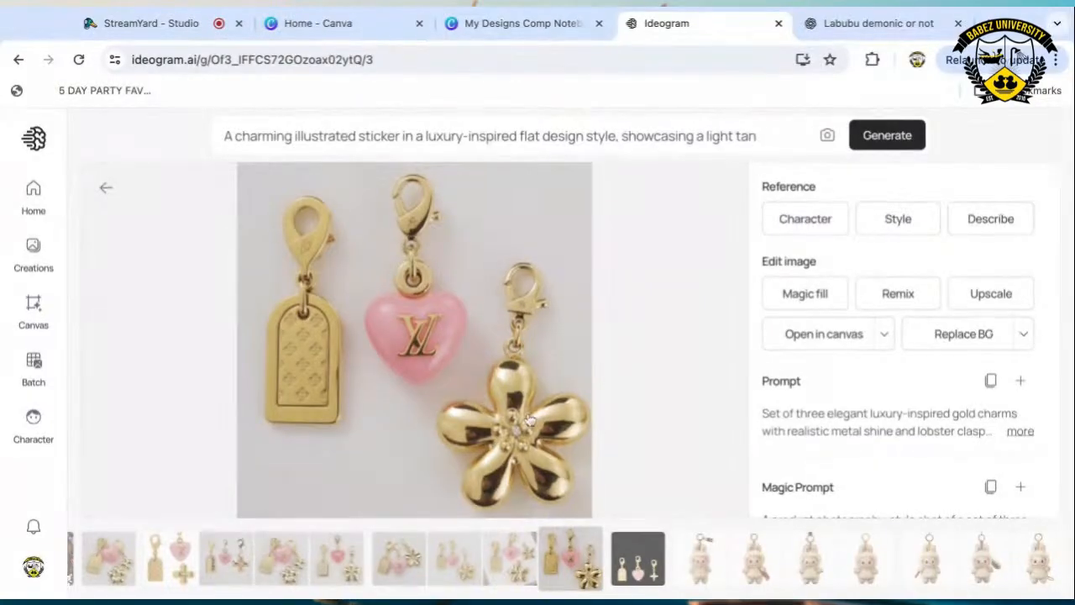
pyautogui.click(1022, 382)
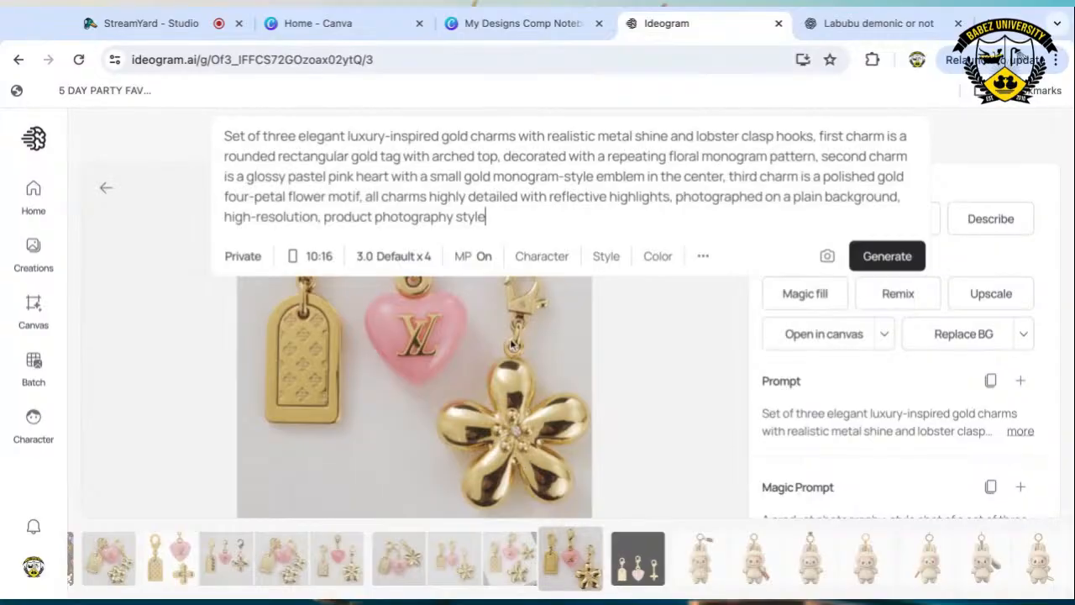
pyautogui.click(545, 265)
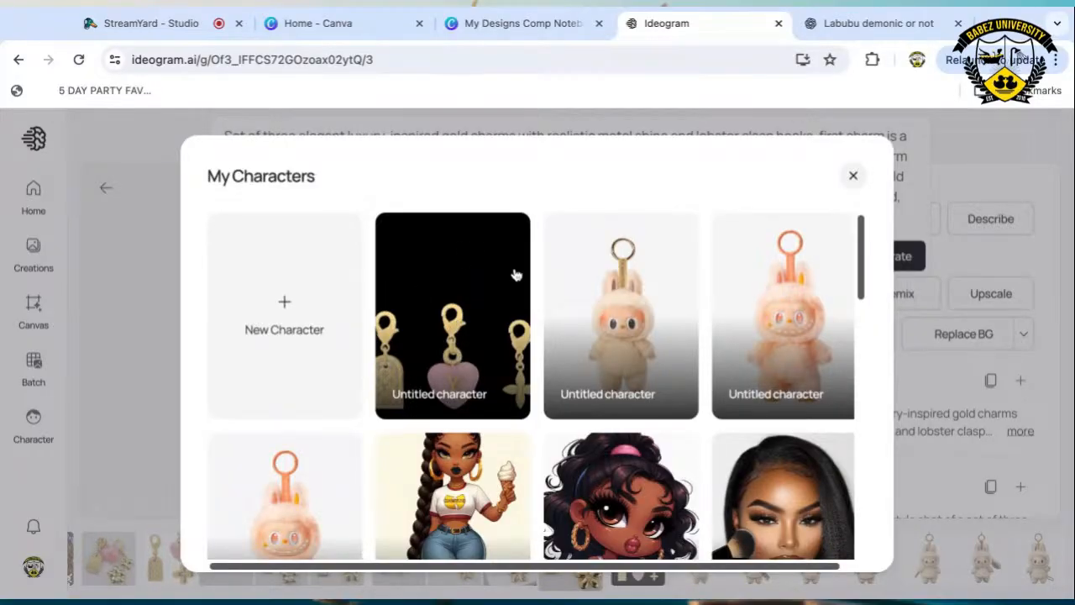
pyautogui.click(853, 176)
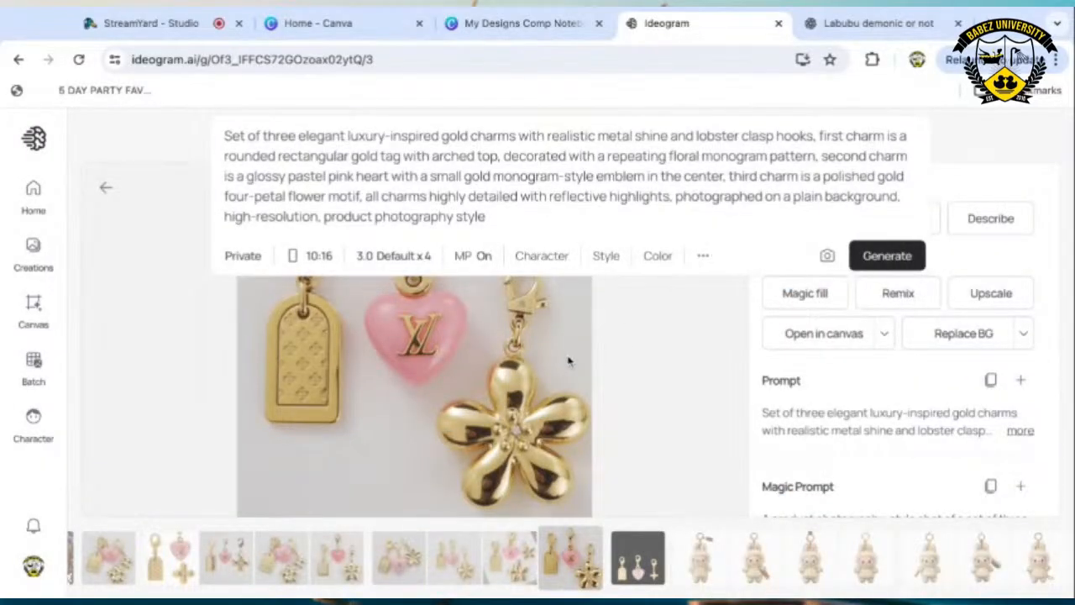
# View the cream Labubu-style keychain next to the charms, then browse the Creations gallery for the plain plush keychain reference images.
pyautogui.press('Right')
pyautogui.press('Right')
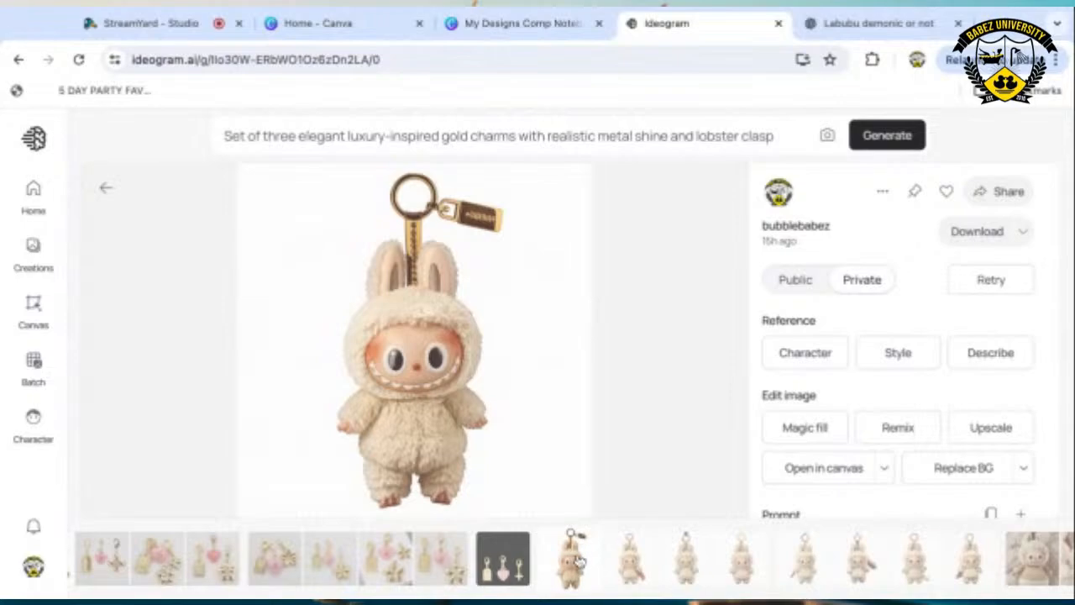
pyautogui.click(34, 248)
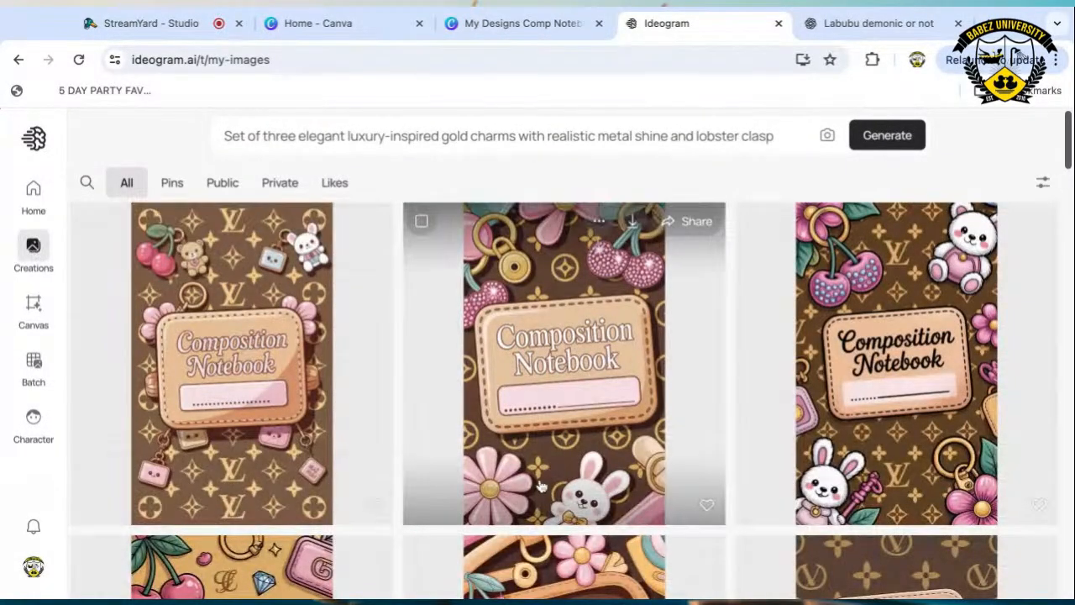
pyautogui.scroll(-1, 542, 479)
pyautogui.scroll(-15, 542, 484)
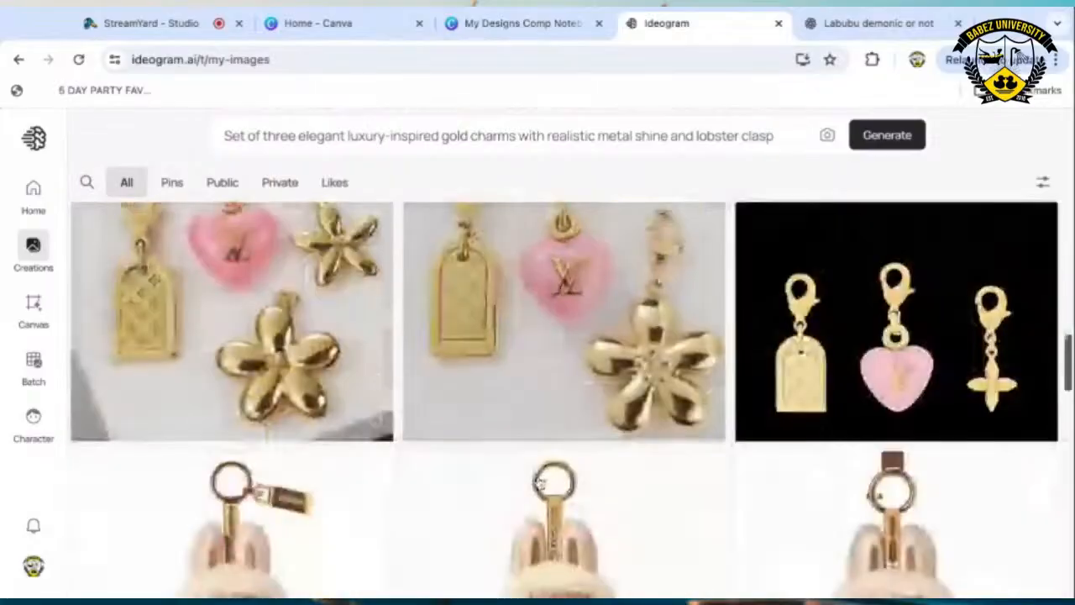
pyautogui.scroll(-2, 539, 483)
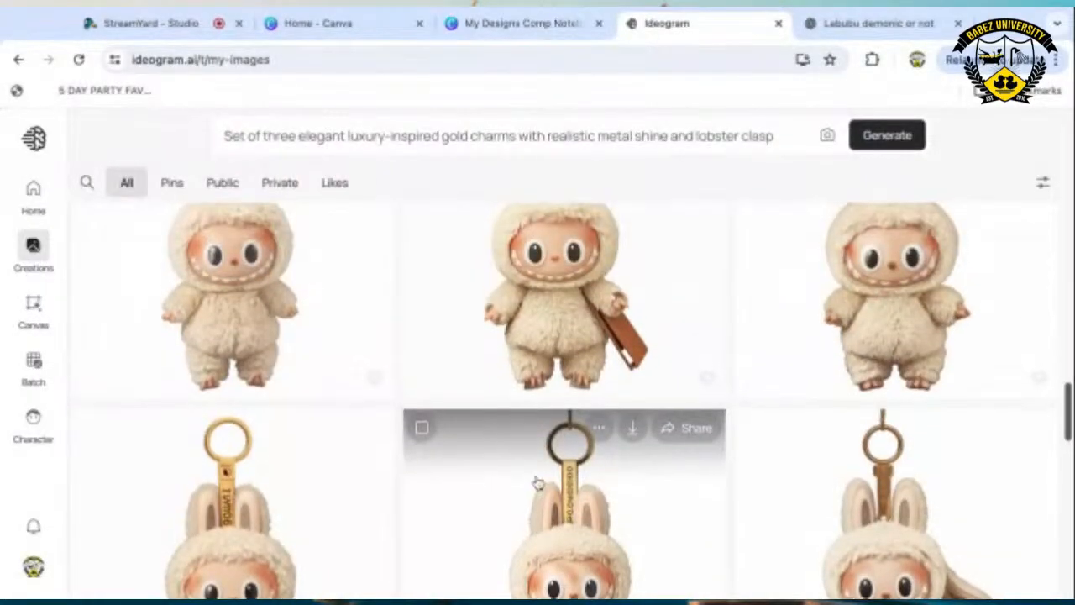
pyautogui.scroll(-5, 538, 483)
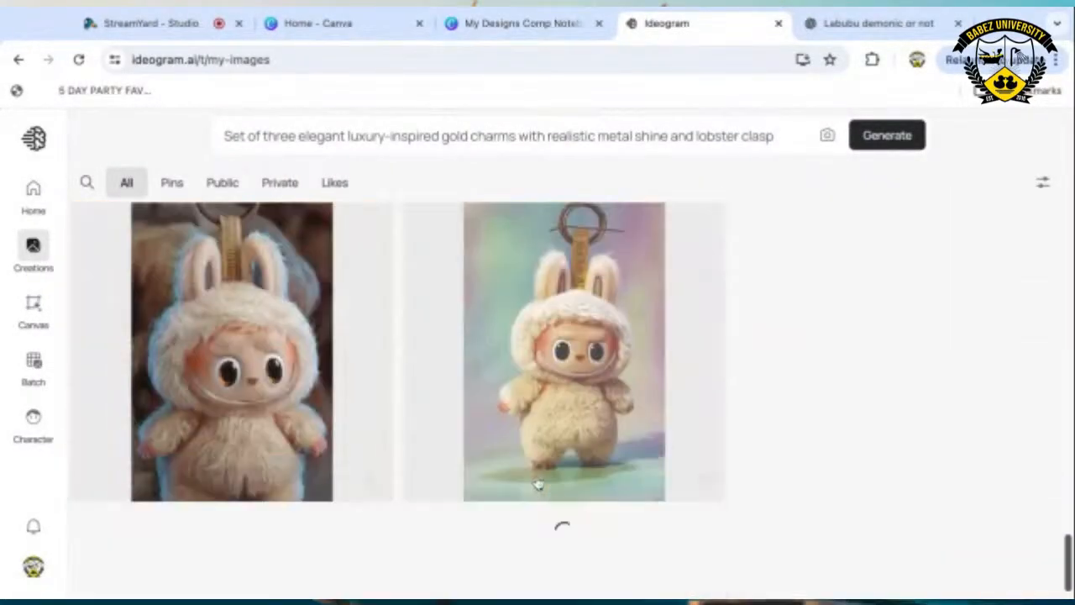
pyautogui.scroll(-3, 539, 483)
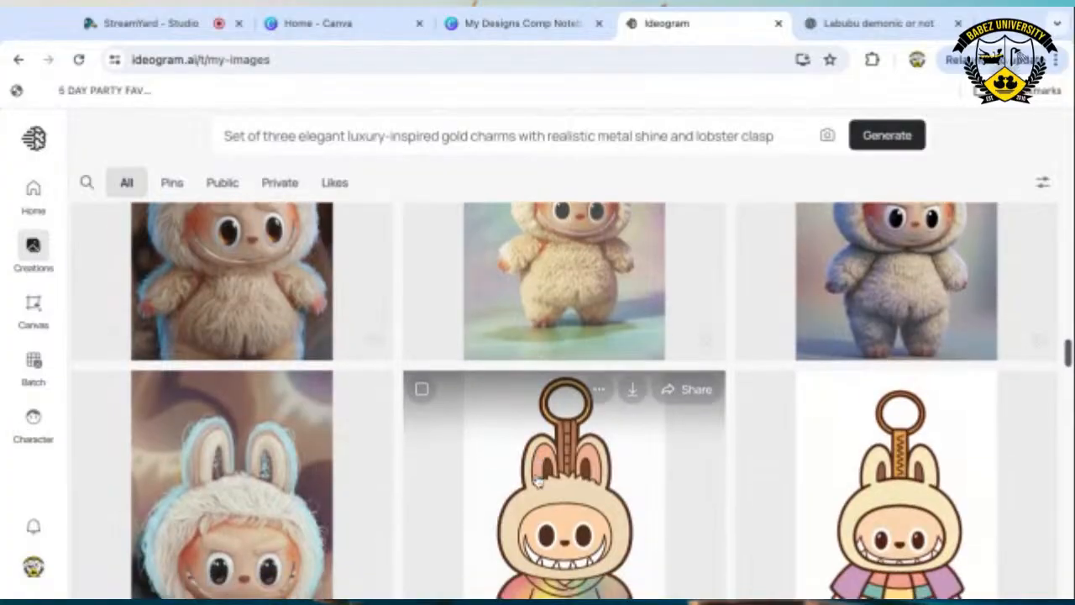
pyautogui.scroll(-5, 538, 483)
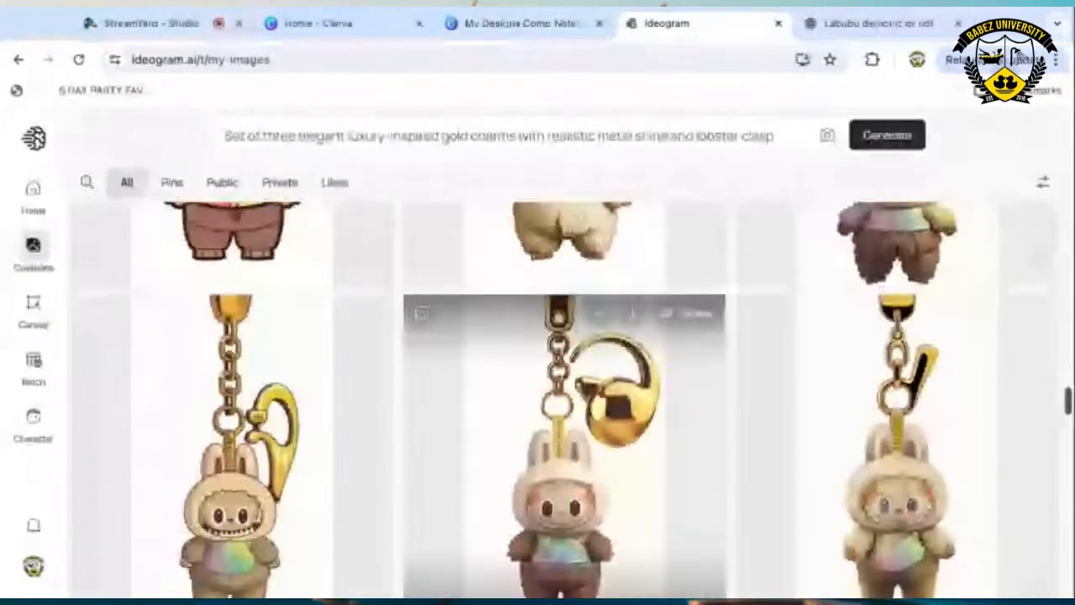
pyautogui.scroll(-4, 593, 376)
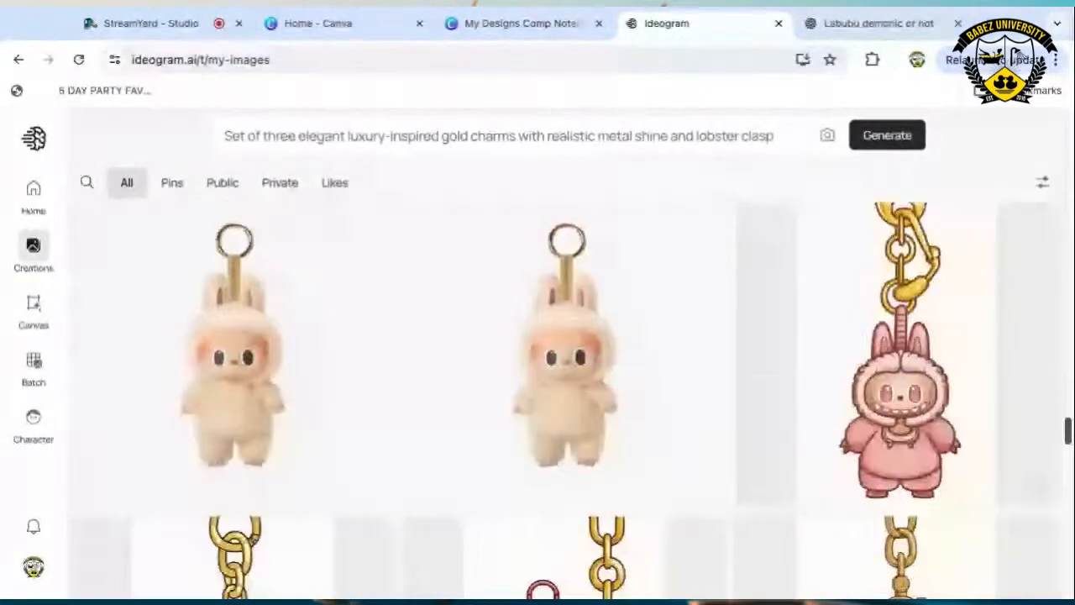
# Open the uploaded cream plush keychain and examine the neighbouring gold-clasp variants through to the open-mouthed furry version.
pyautogui.click(593, 375)
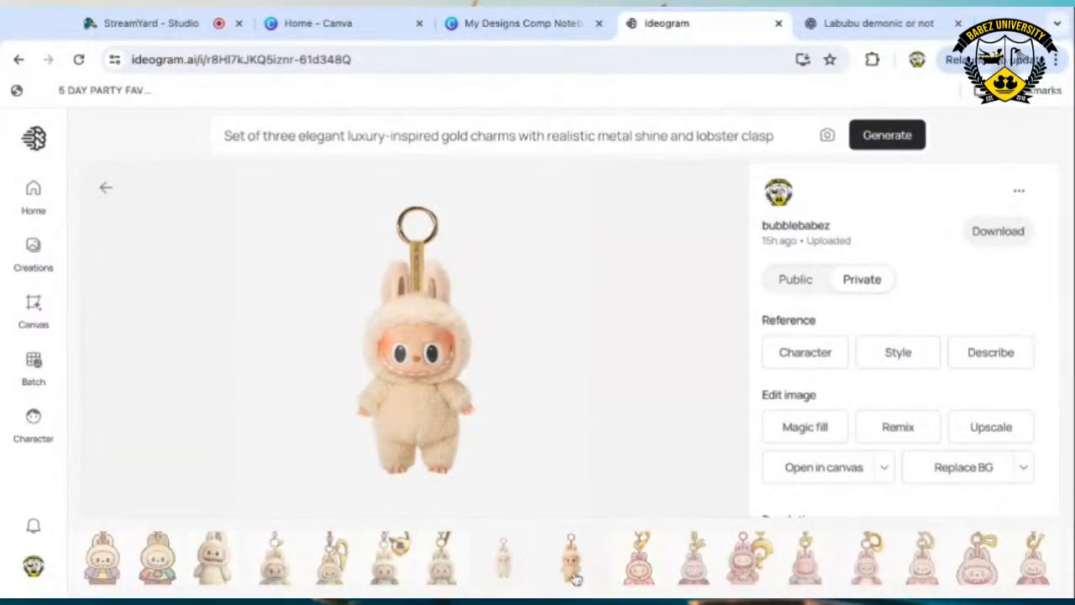
pyautogui.click(426, 574)
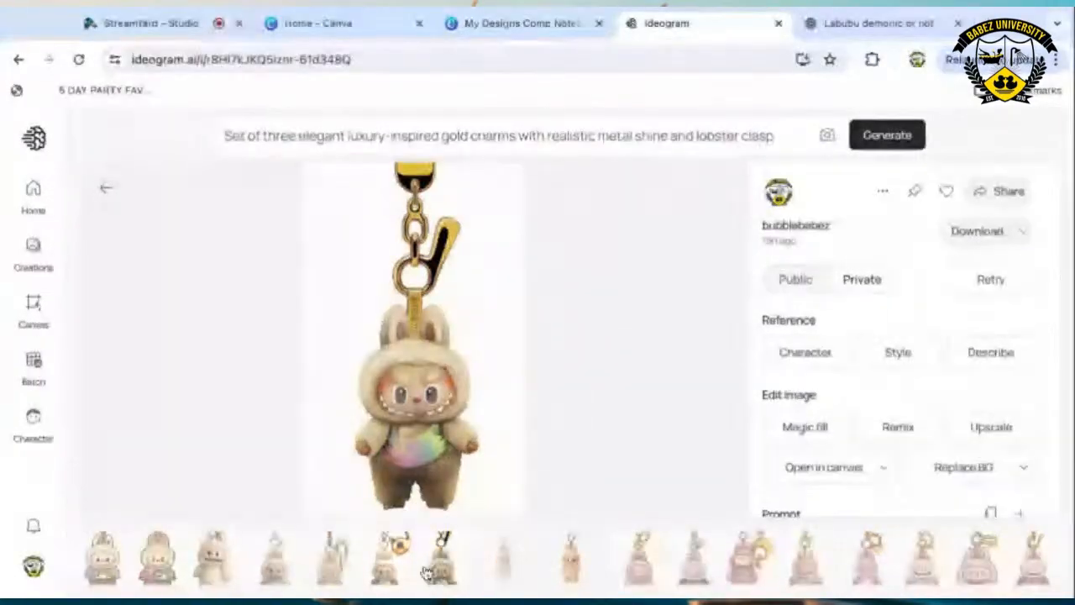
pyautogui.click(505, 568)
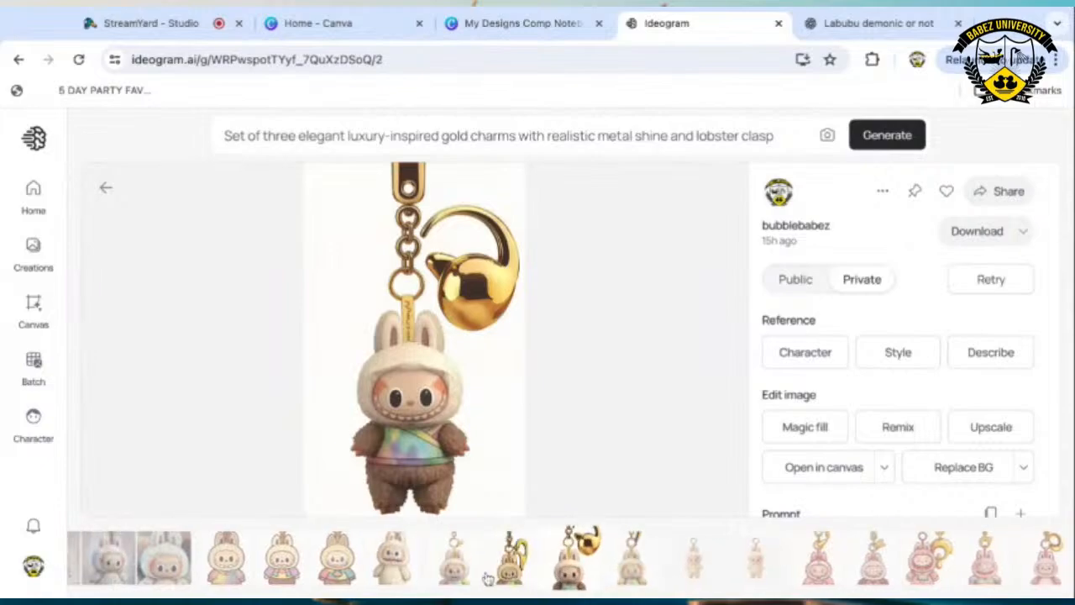
pyautogui.click(495, 578)
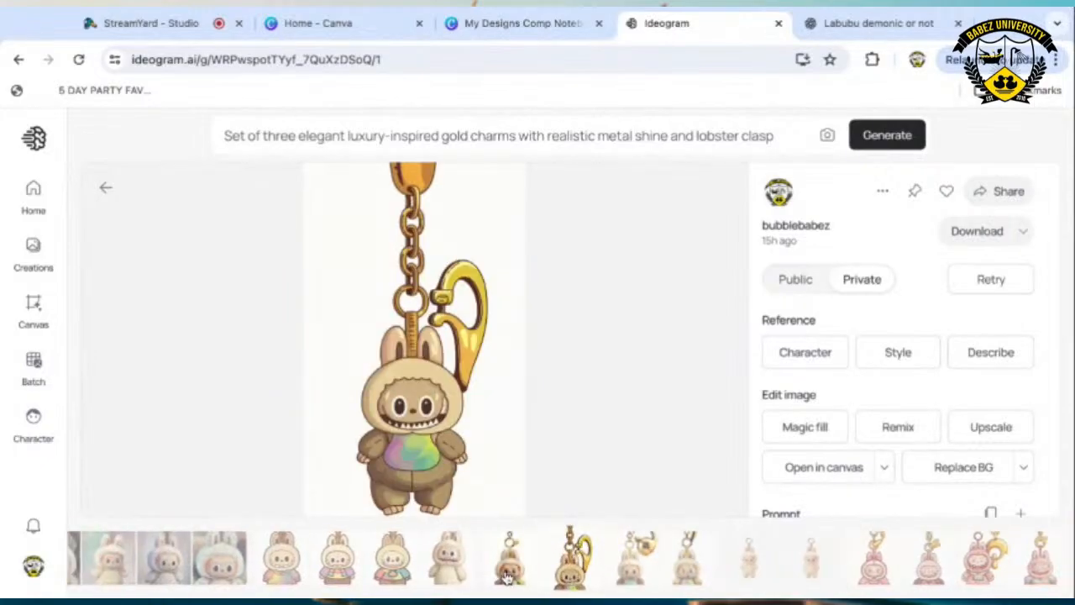
pyautogui.click(506, 571)
pyautogui.click(495, 572)
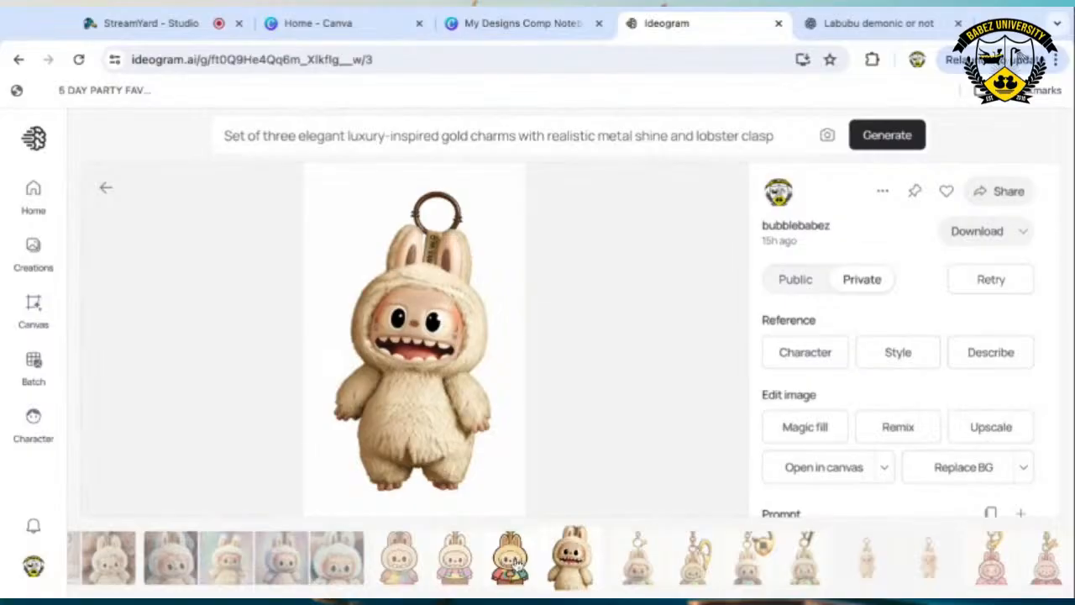
# Examine the cartoon Labubu-style keychains in colourful clothing and the furry version with blue-edged ears.
pyautogui.click(514, 562)
pyautogui.click(511, 565)
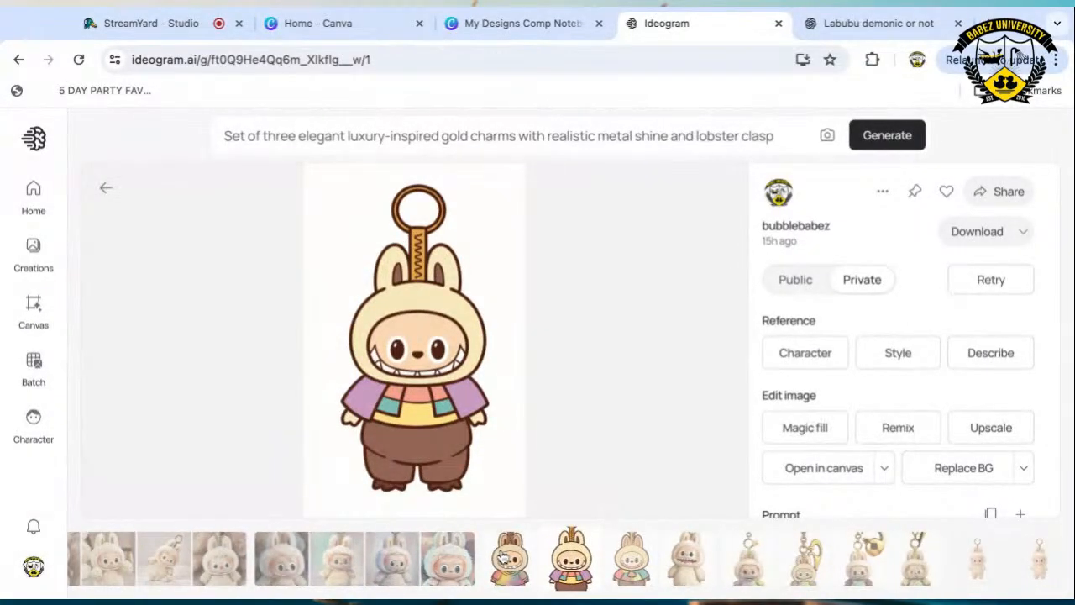
pyautogui.click(497, 559)
pyautogui.click(494, 559)
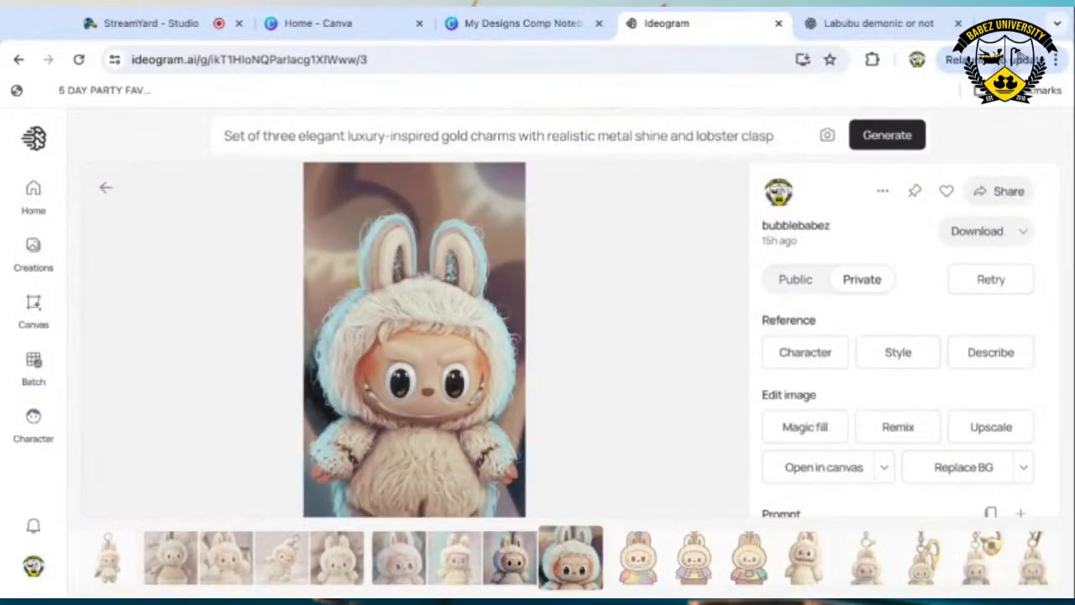
# Examine the lifelike plush keychain variants, from the blurred colourful backgrounds through to the furry-backdrop version in a tan sweater.
pyautogui.click(509, 561)
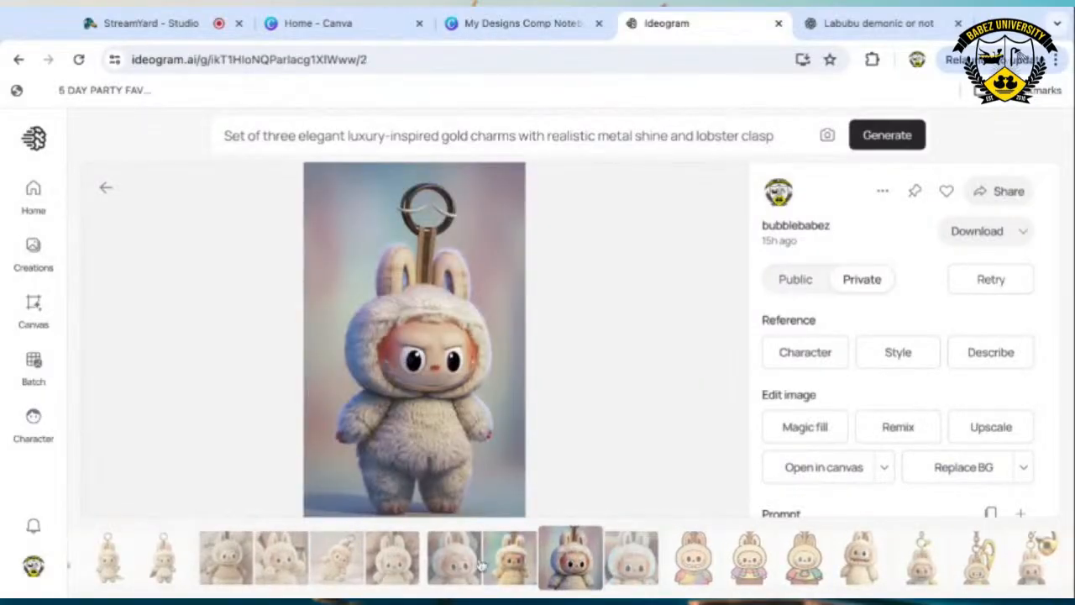
pyautogui.click(515, 563)
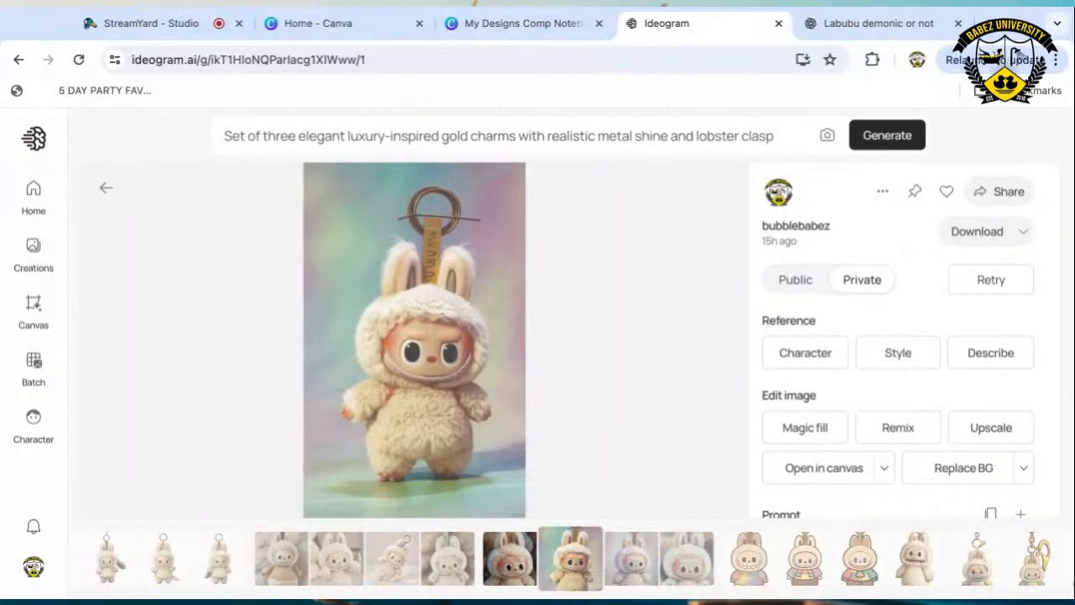
pyautogui.click(512, 561)
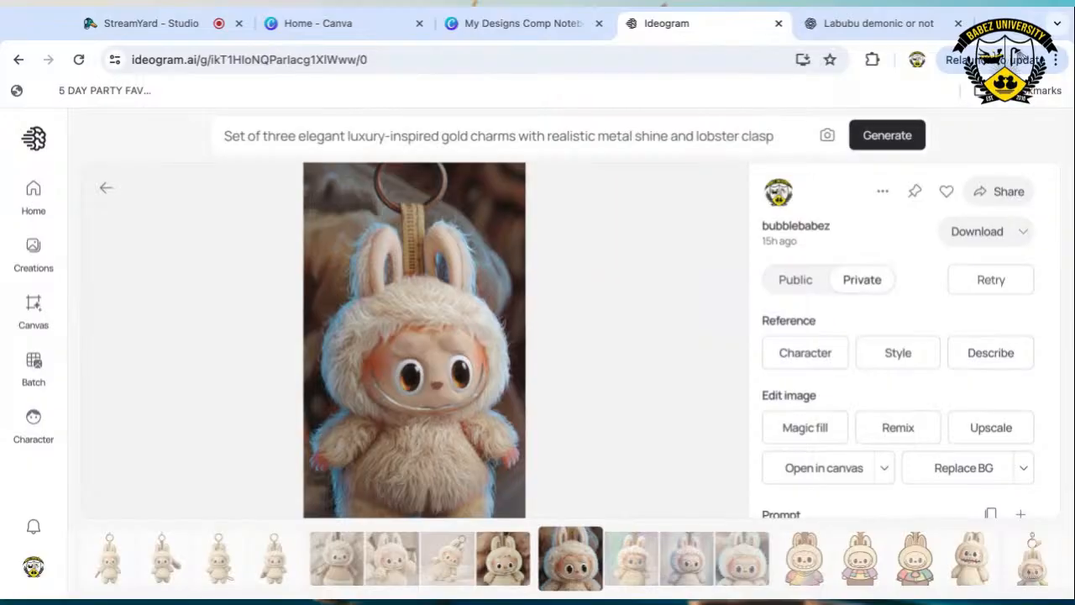
pyautogui.click(512, 561)
pyautogui.click(508, 571)
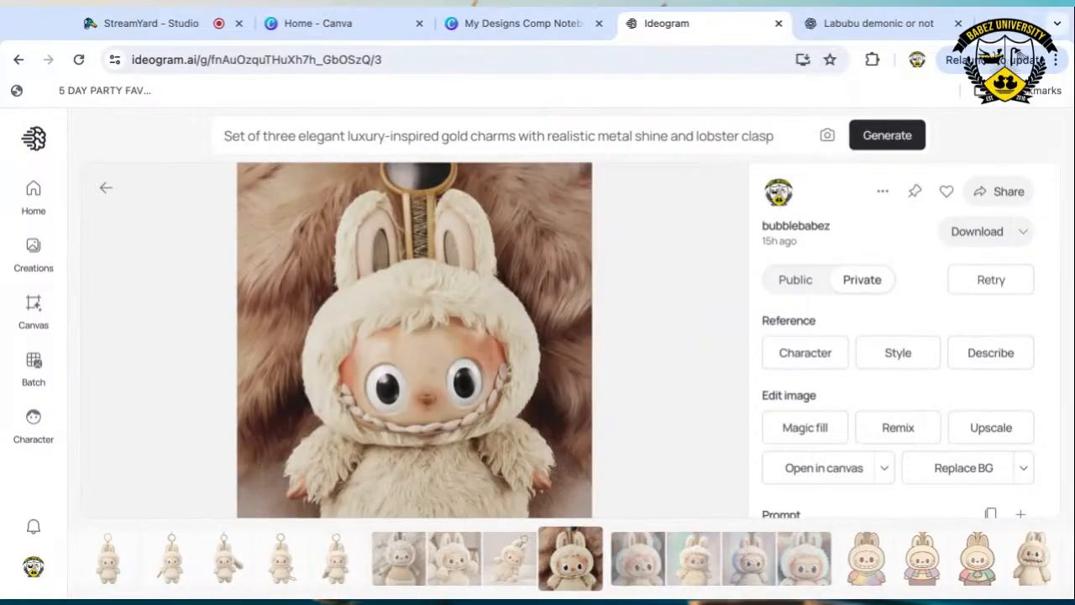
pyautogui.click(510, 575)
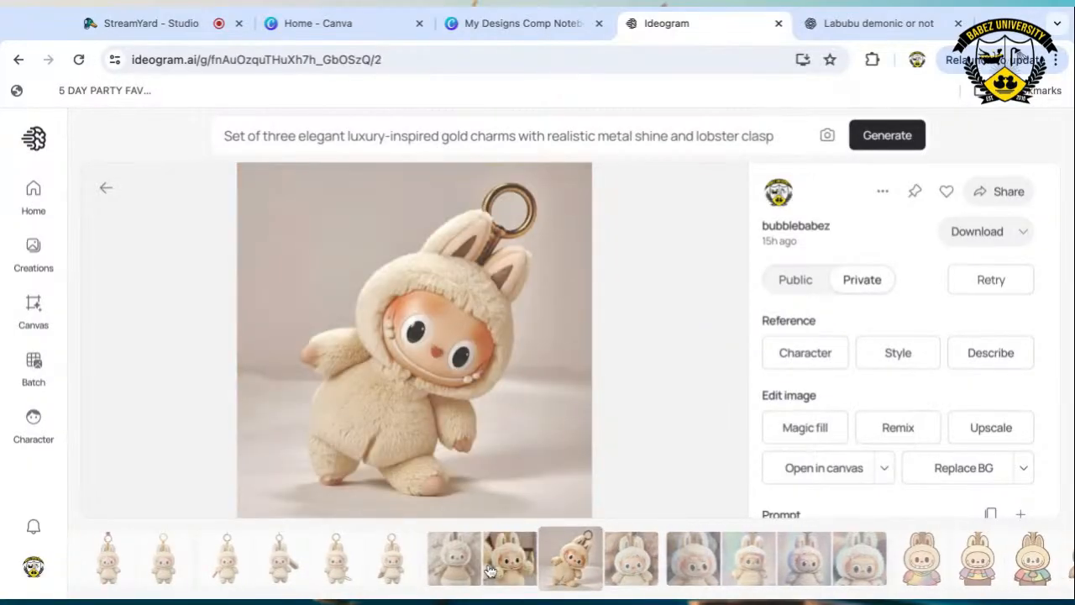
pyautogui.click(492, 572)
pyautogui.click(501, 563)
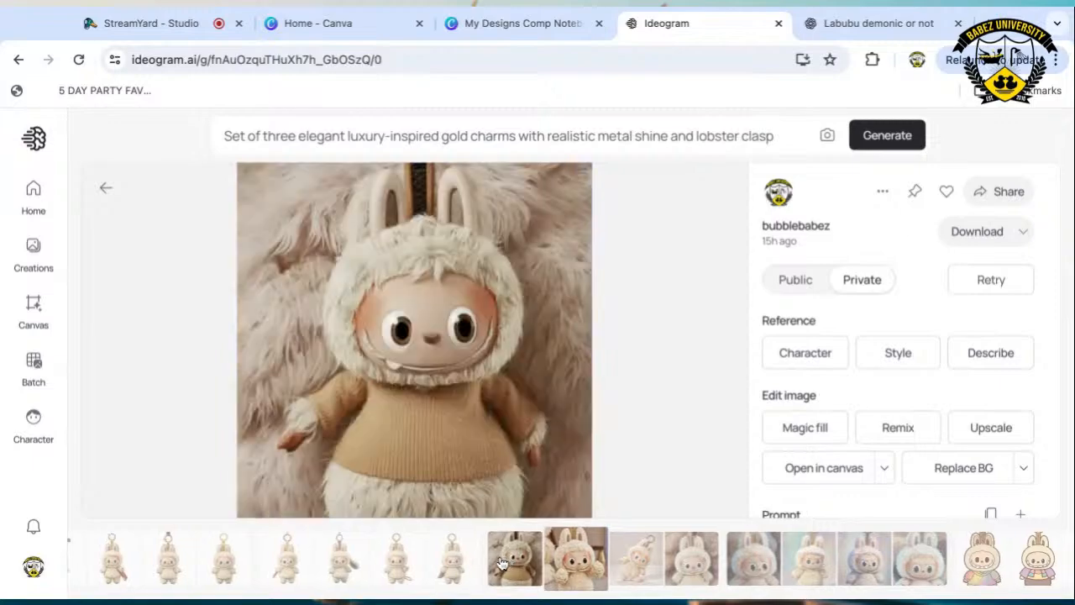
# Examine the cream keychain variants on white backgrounds, check the livestream comments in StreamYard and return to Ideogram.
pyautogui.click(487, 563)
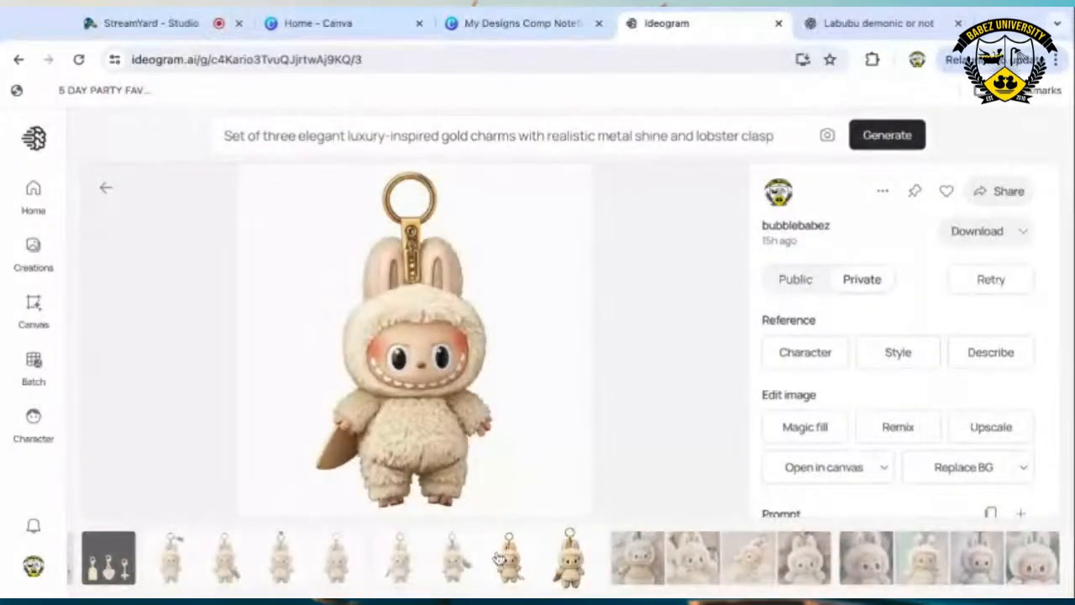
pyautogui.click(500, 559)
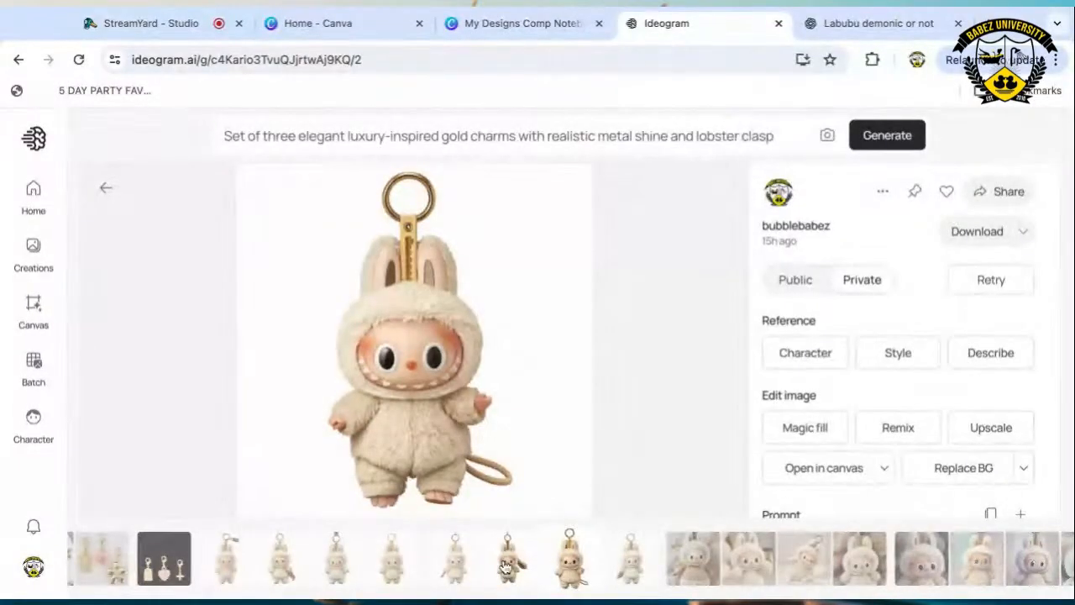
pyautogui.click(460, 576)
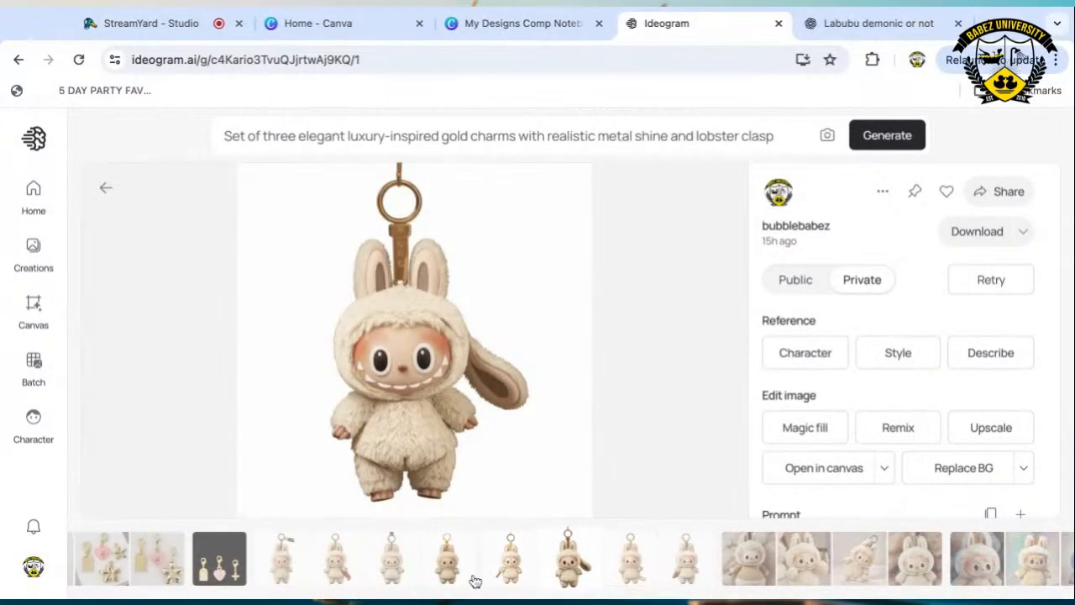
pyautogui.click(473, 580)
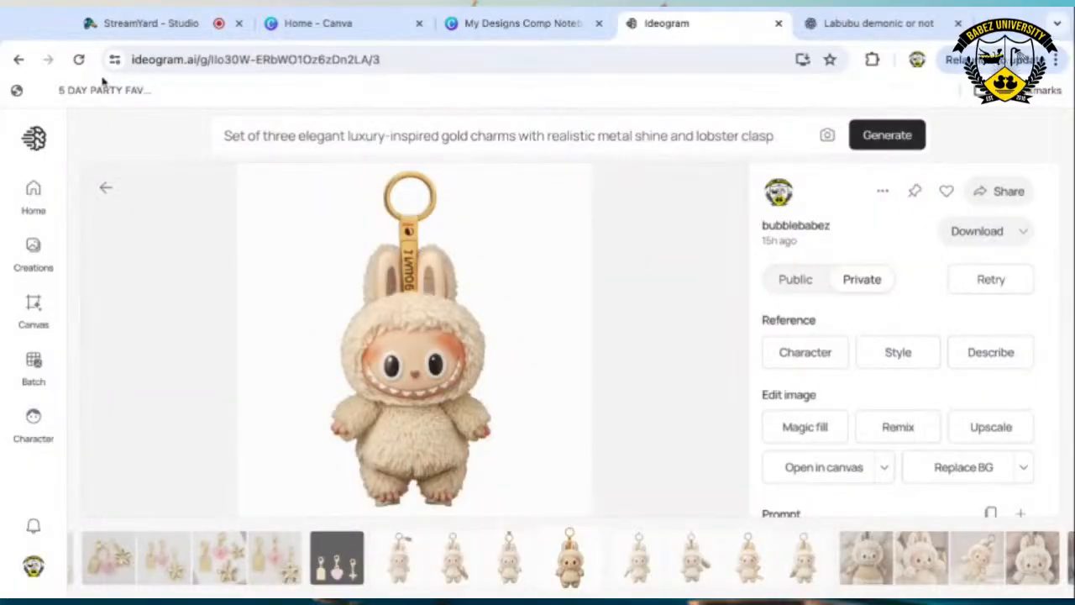
pyautogui.click(156, 25)
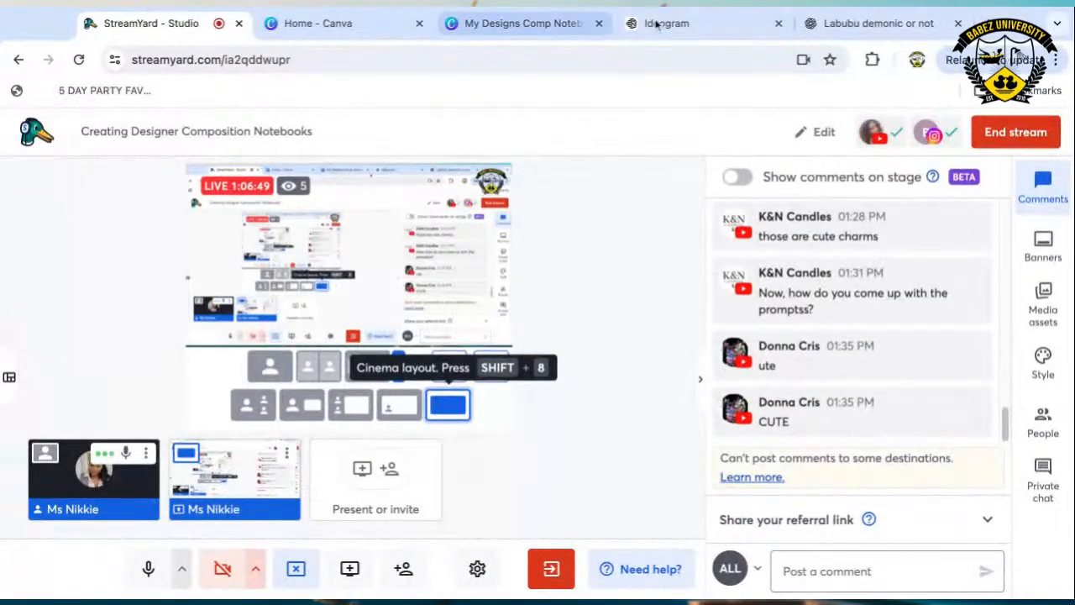
pyautogui.click(683, 26)
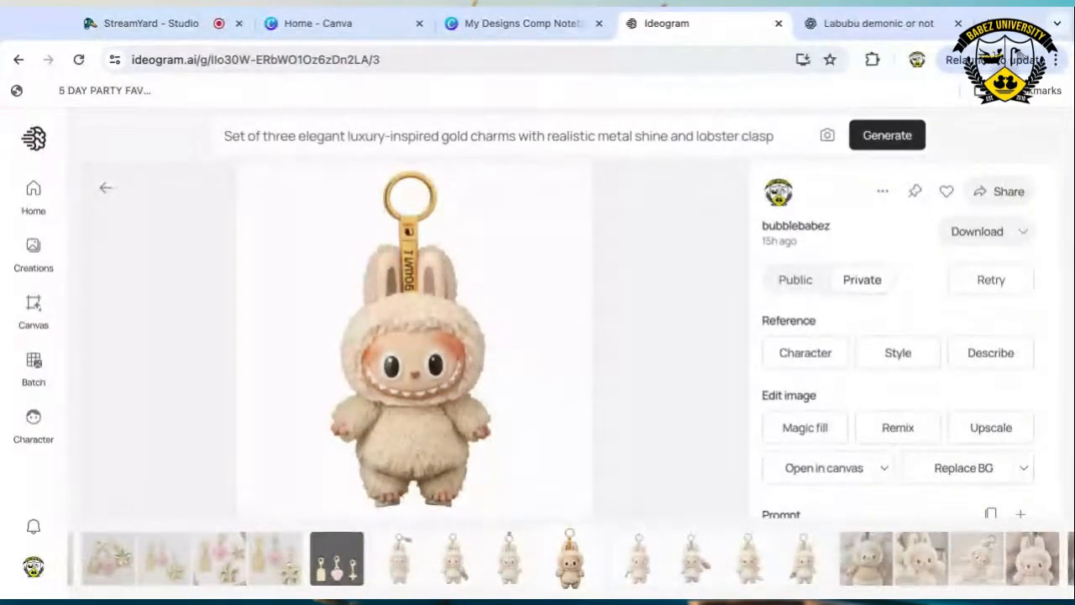
# Copy the Labubu-style keychain with the extra brown tag from Ideogram onto Canva's page 2 notebook cover and remove its background.
pyautogui.click(402, 555)
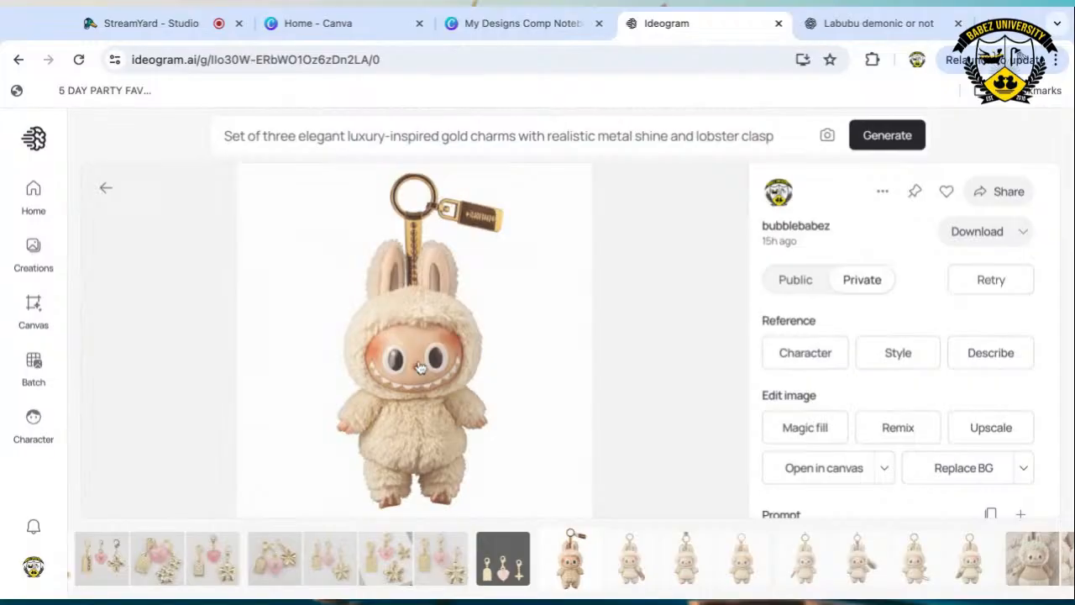
pyautogui.click(327, 24)
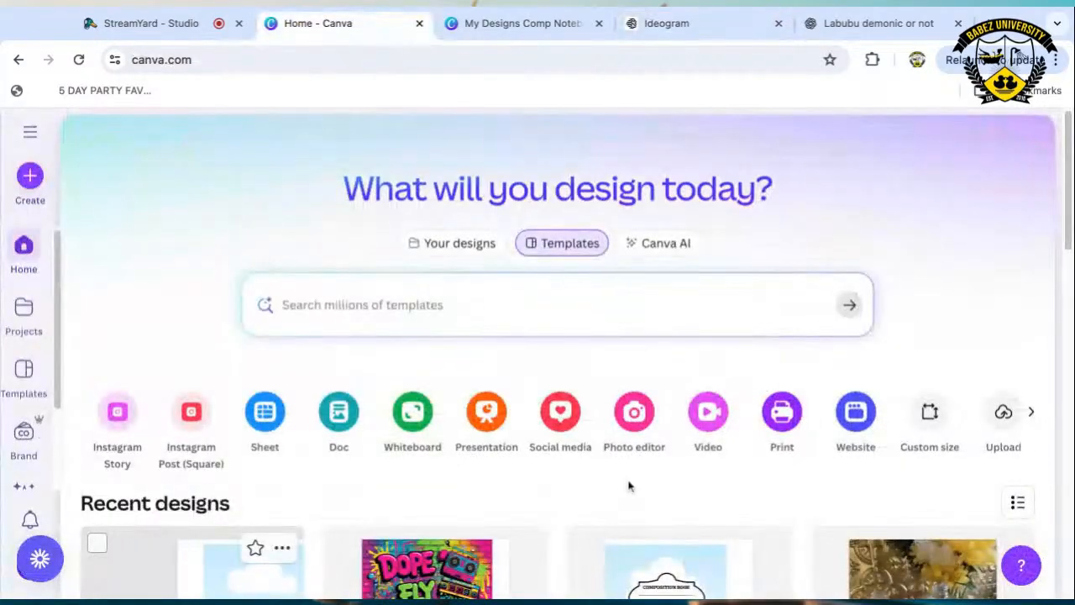
pyautogui.click(490, 23)
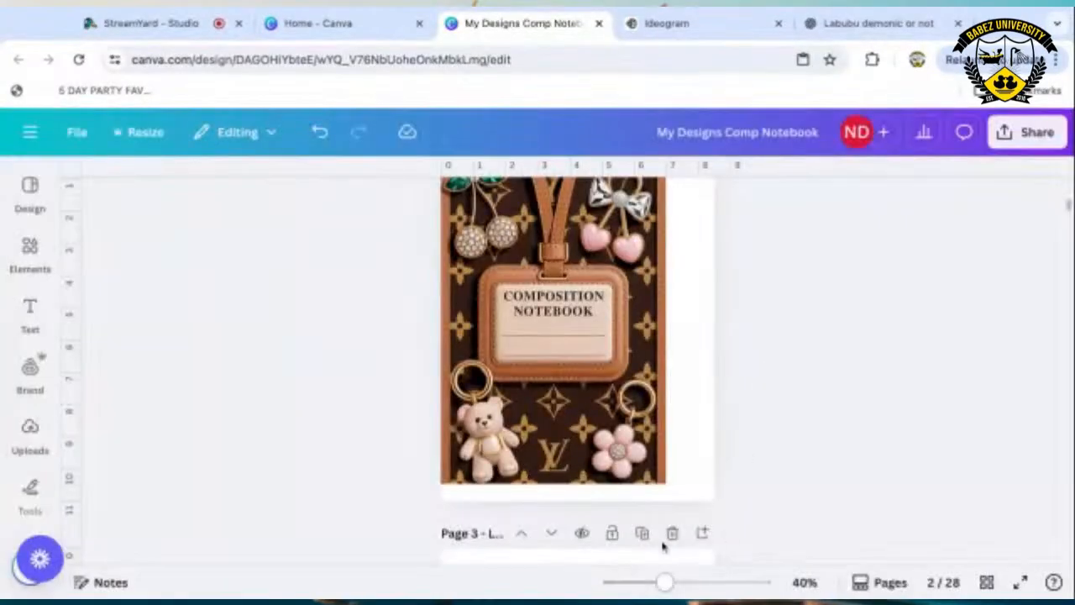
pyautogui.rightClick(578, 420)
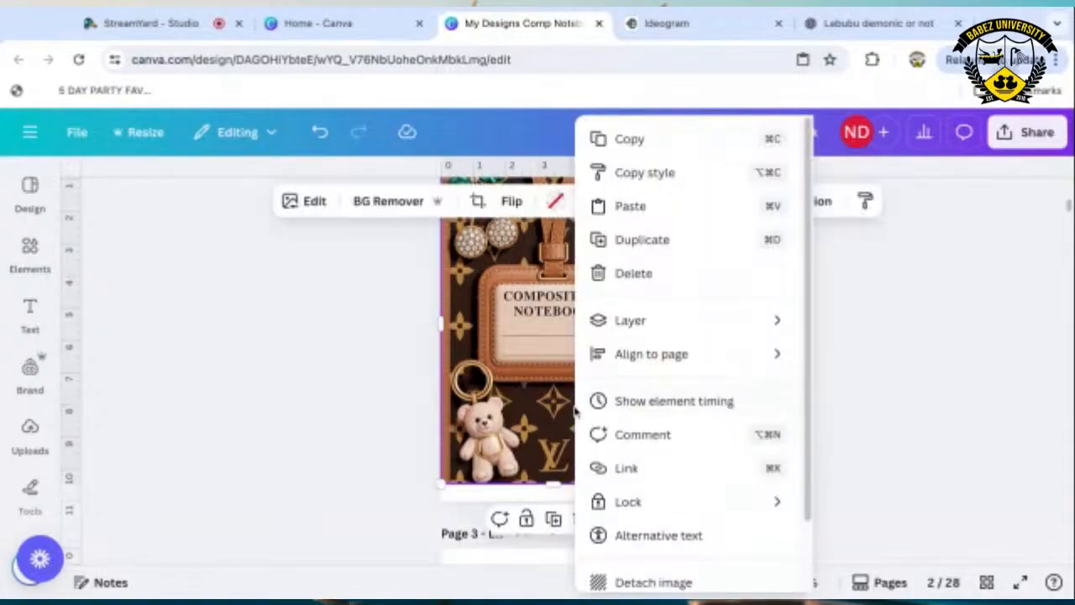
pyautogui.moveTo(636, 504)
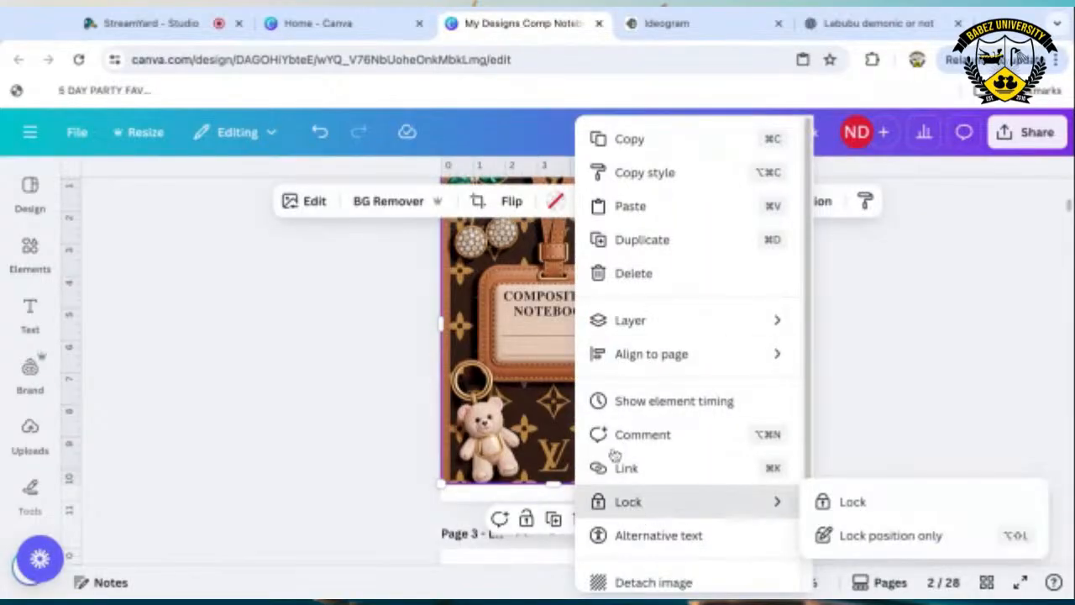
pyautogui.click(603, 209)
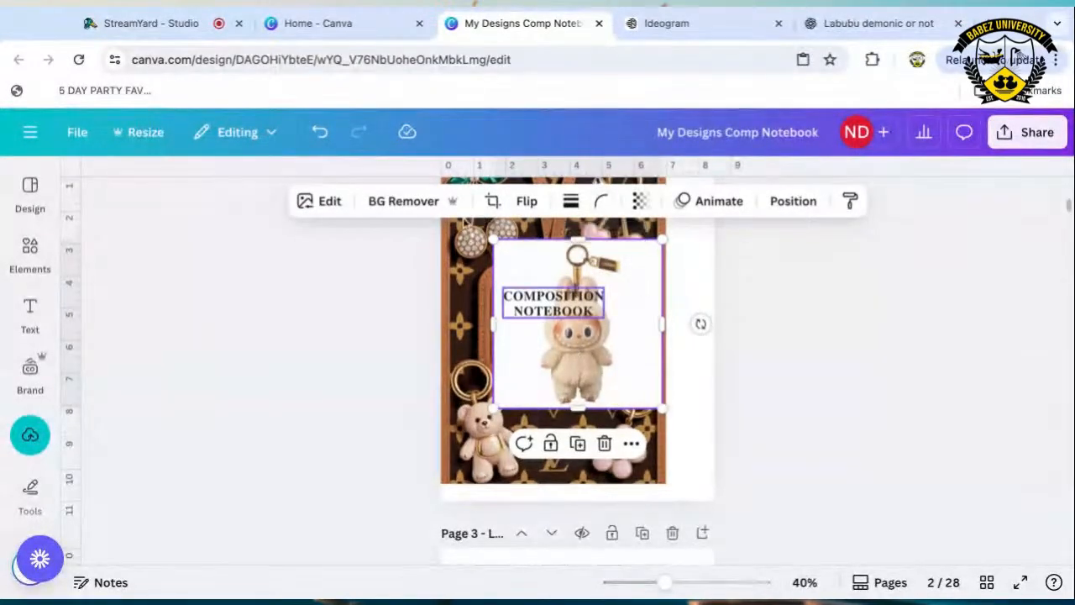
pyautogui.click(400, 206)
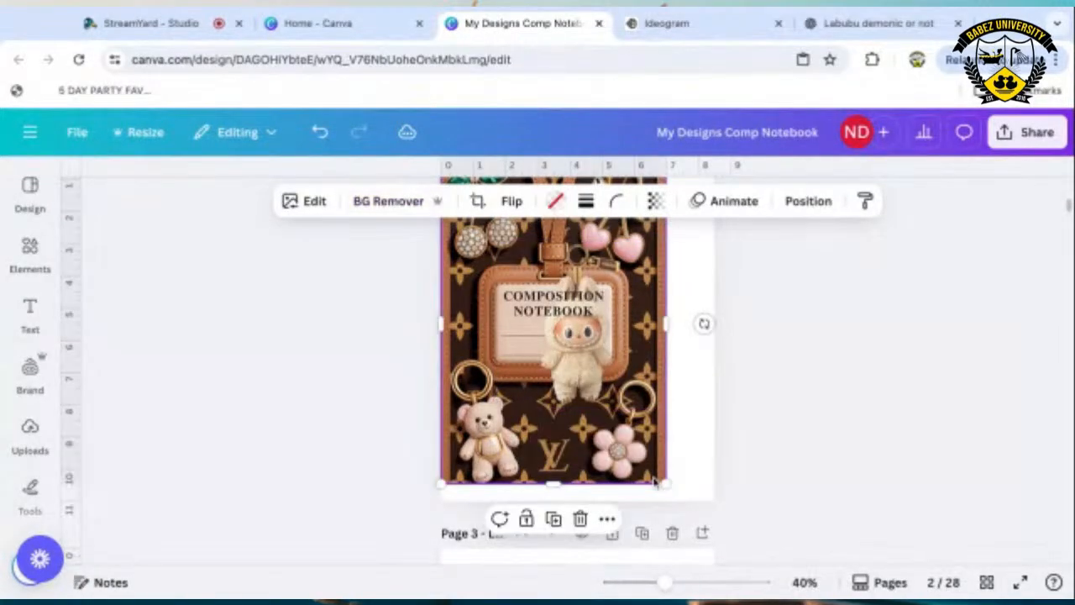
# Lock the brown monogram cover image on page 2.
pyautogui.rightClick(654, 481)
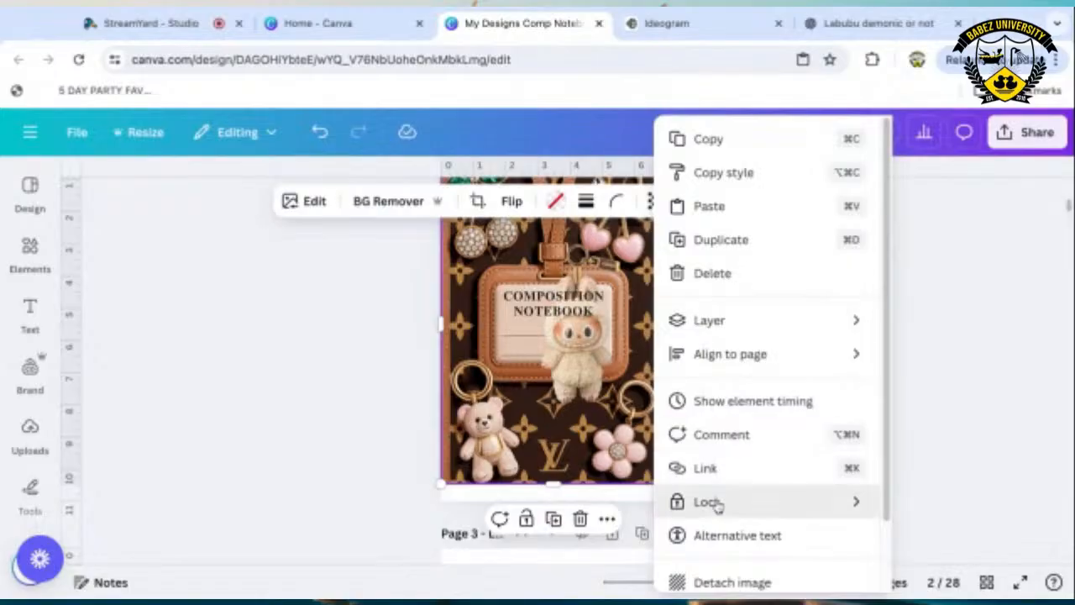
pyautogui.moveTo(715, 502)
pyautogui.click(515, 510)
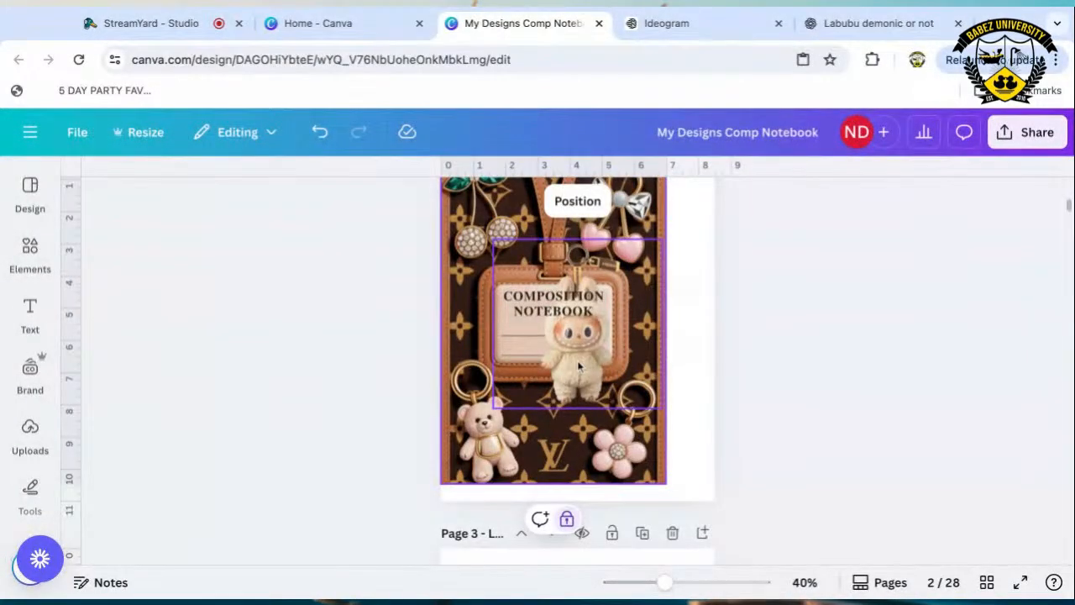
# Shrink the Labubu-style charm and centre it below the name badge, between the teddy bear and the pink flower.
pyautogui.moveTo(579, 365); pyautogui.dragTo(561, 443)
pyautogui.moveTo(645, 317); pyautogui.dragTo(596, 366)
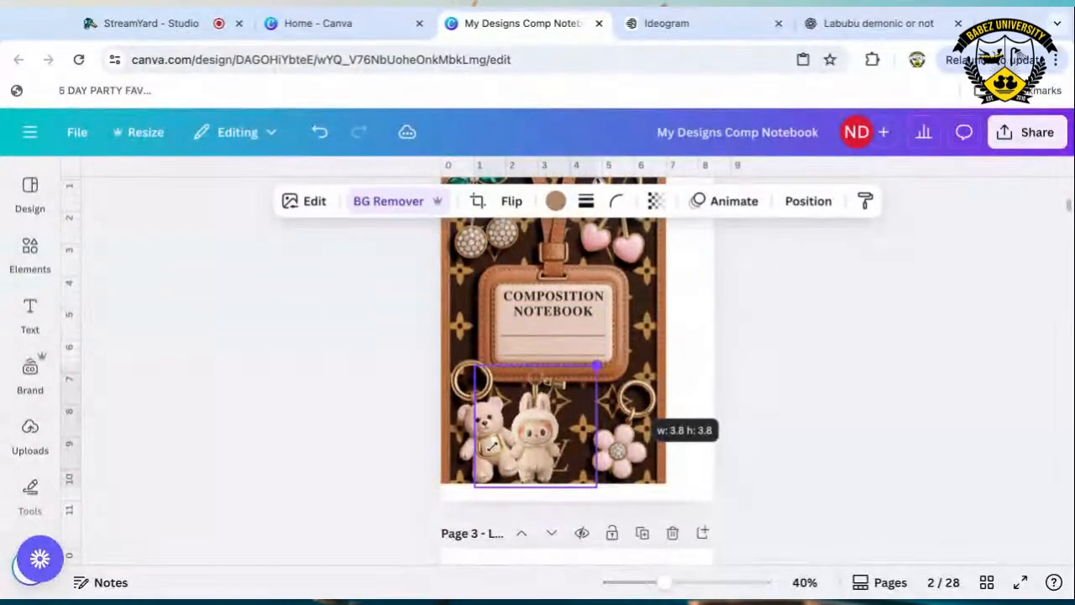
pyautogui.moveTo(539, 441); pyautogui.dragTo(568, 436)
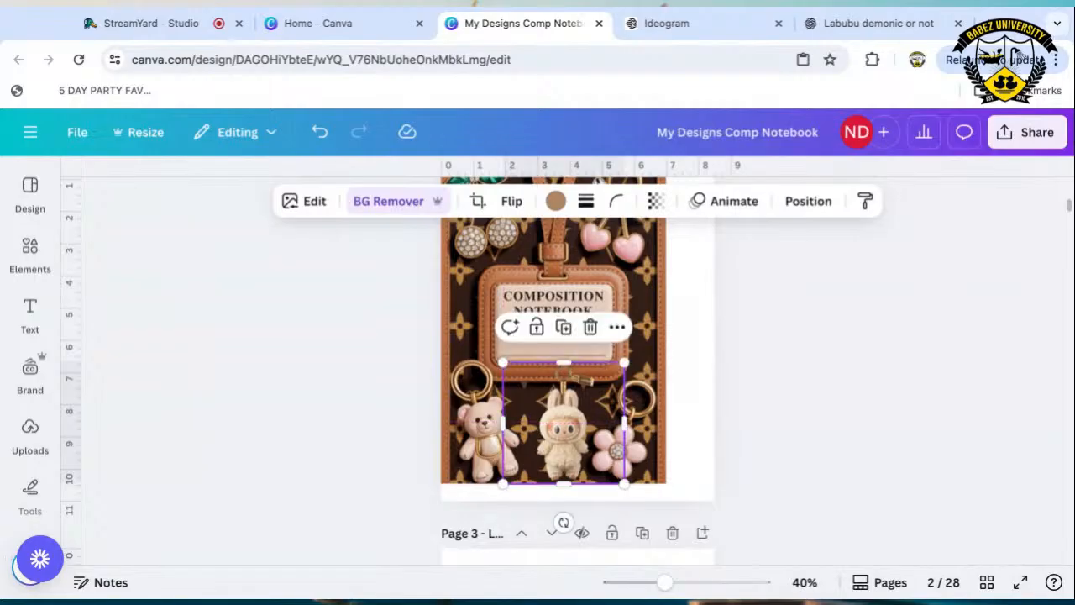
pyautogui.moveTo(625, 363)
pyautogui.mouseDown()
pyautogui.moveTo(618, 373)
pyautogui.moveTo(624, 364)
pyautogui.mouseUp()
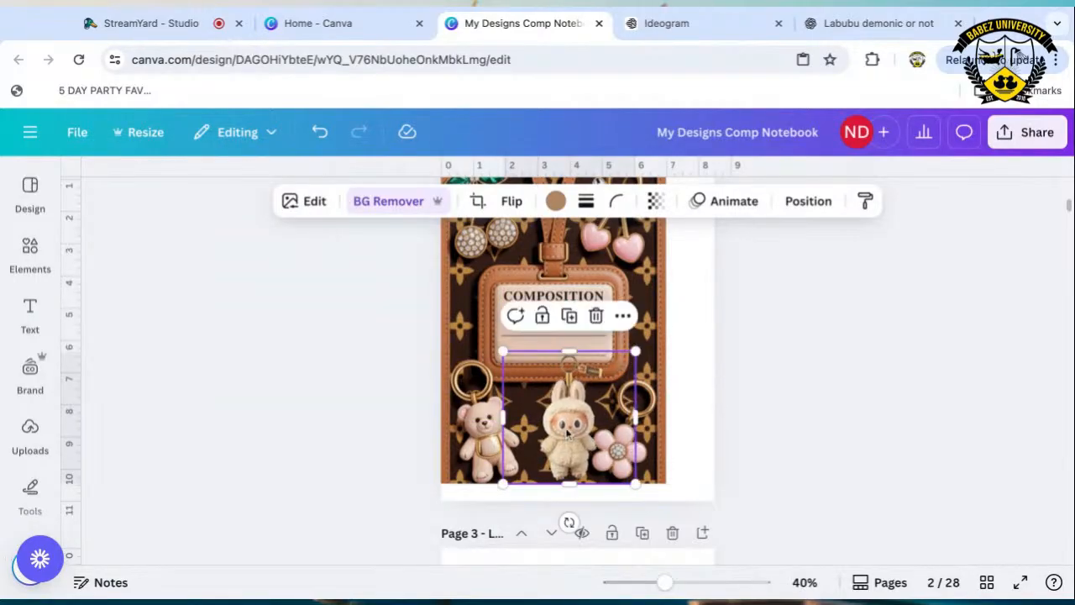
pyautogui.moveTo(568, 430); pyautogui.dragTo(568, 434)
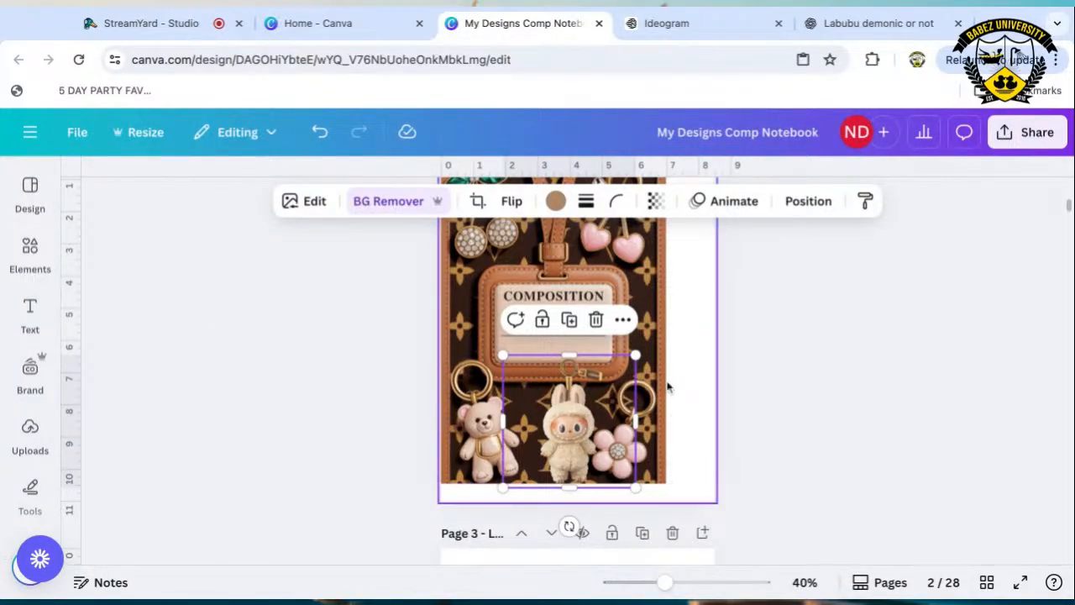
pyautogui.click(849, 356)
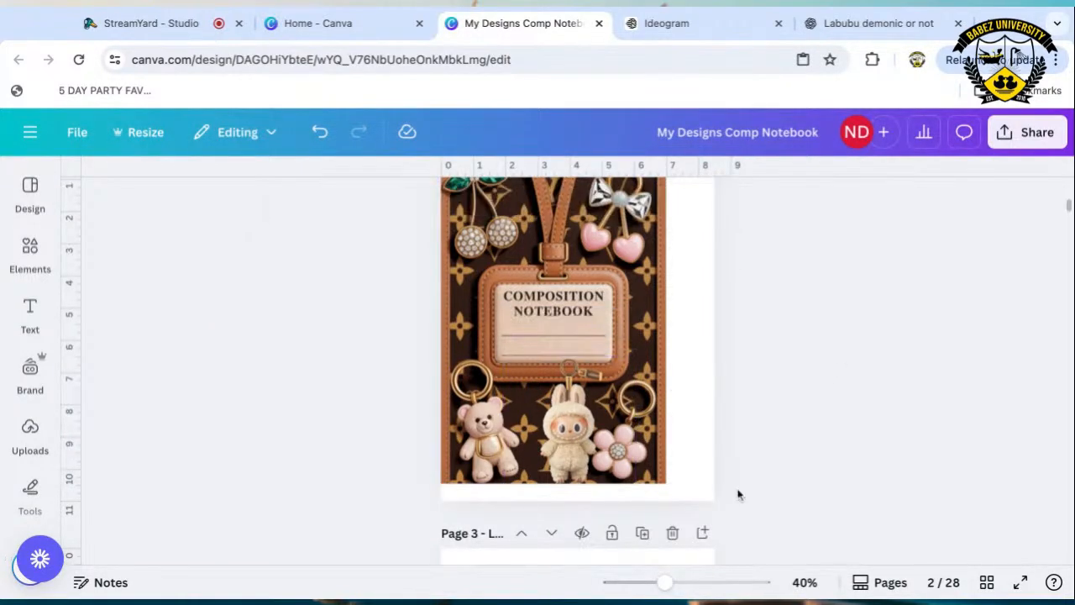
pyautogui.click(569, 457)
pyautogui.click(672, 454)
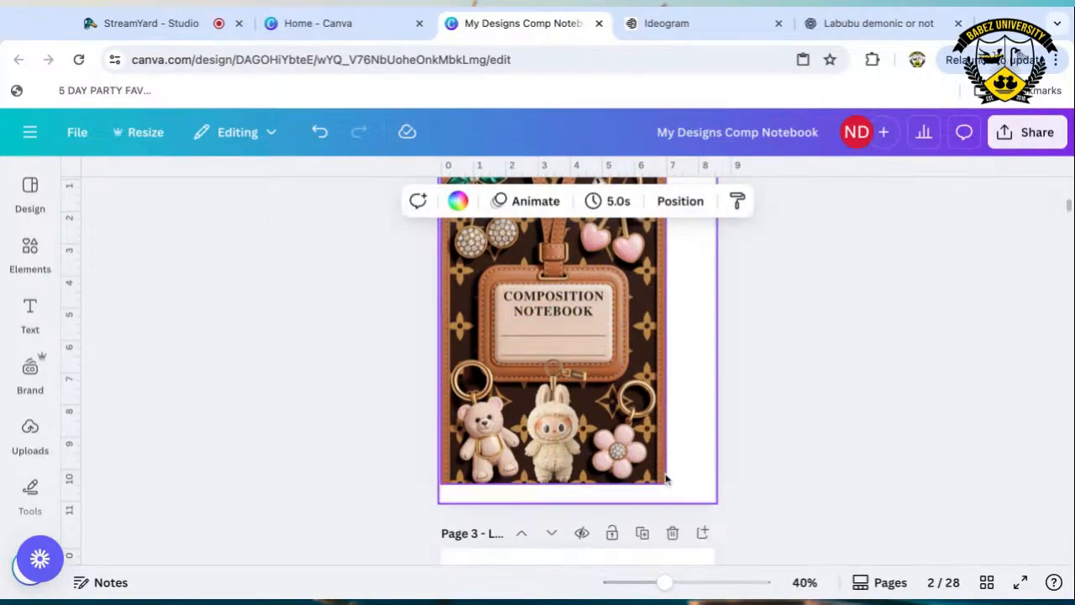
# Unlock the monogram cover image and select it for editing.
pyautogui.rightClick(666, 478)
pyautogui.click(714, 488)
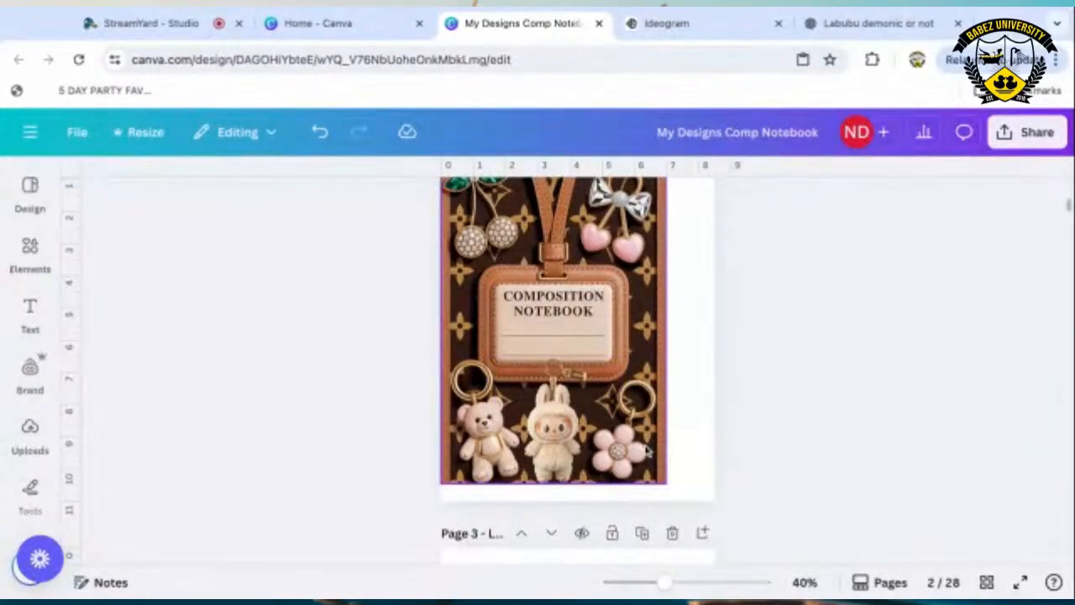
pyautogui.click(659, 478)
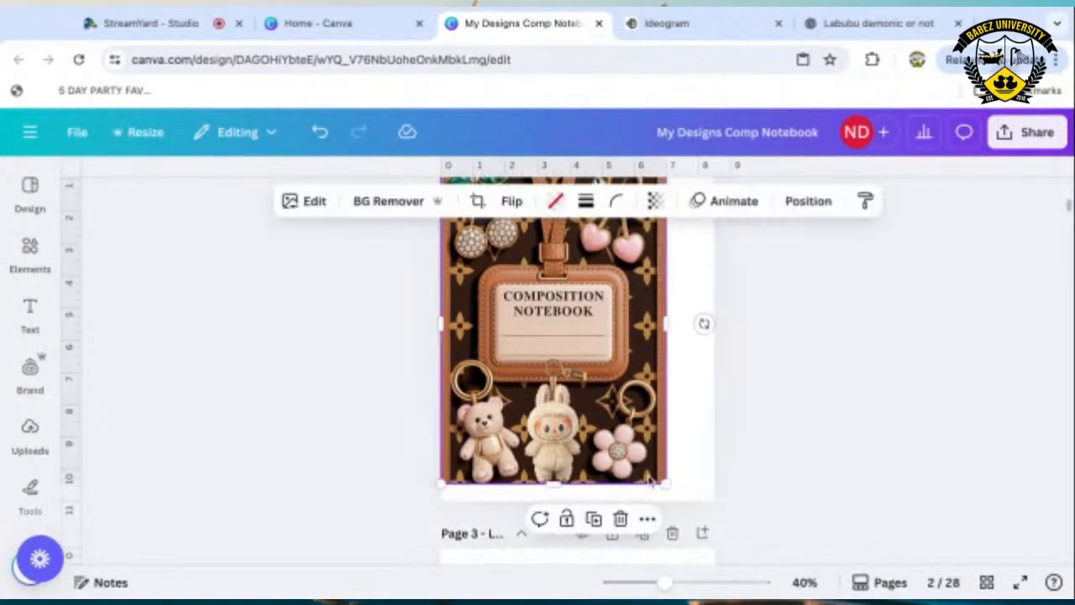
# Separate the pink flower charm and its gold ring from the cover image with Magic Grab.
pyautogui.click(310, 203)
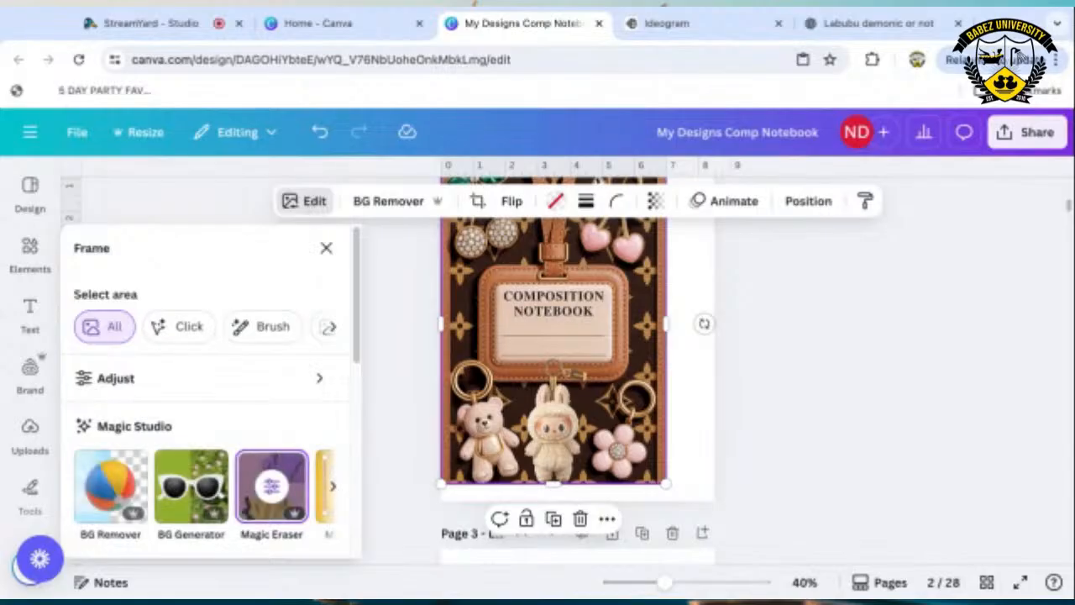
pyautogui.click(333, 485)
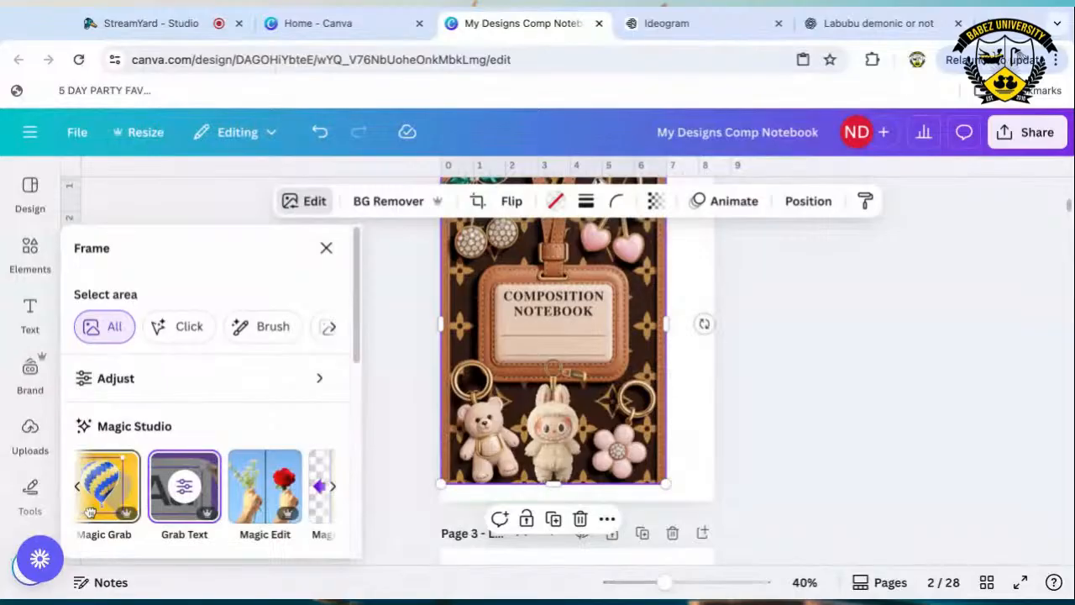
pyautogui.click(90, 512)
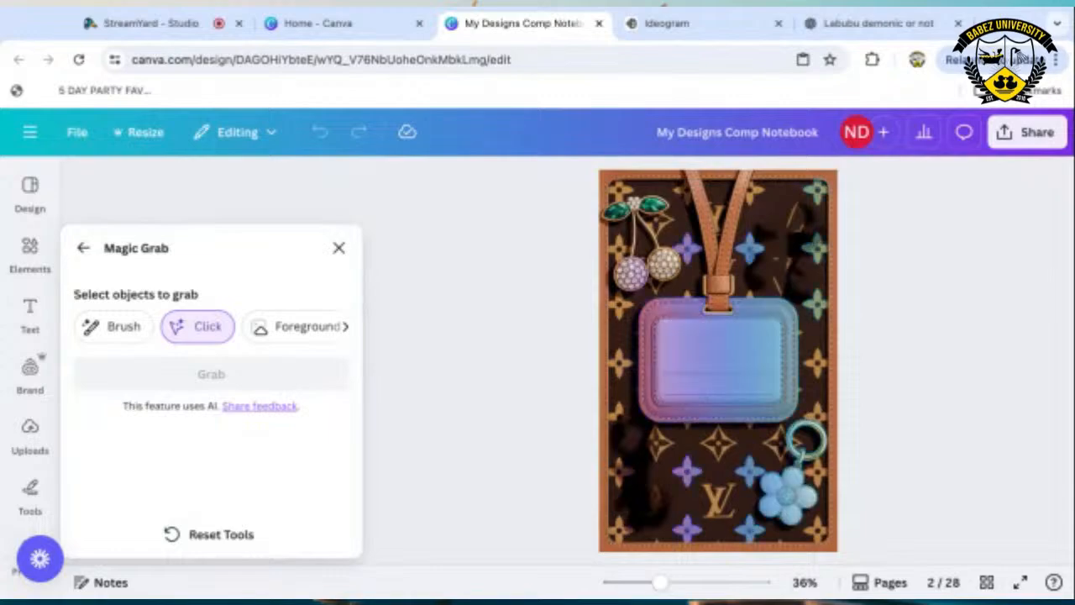
pyautogui.click(794, 491)
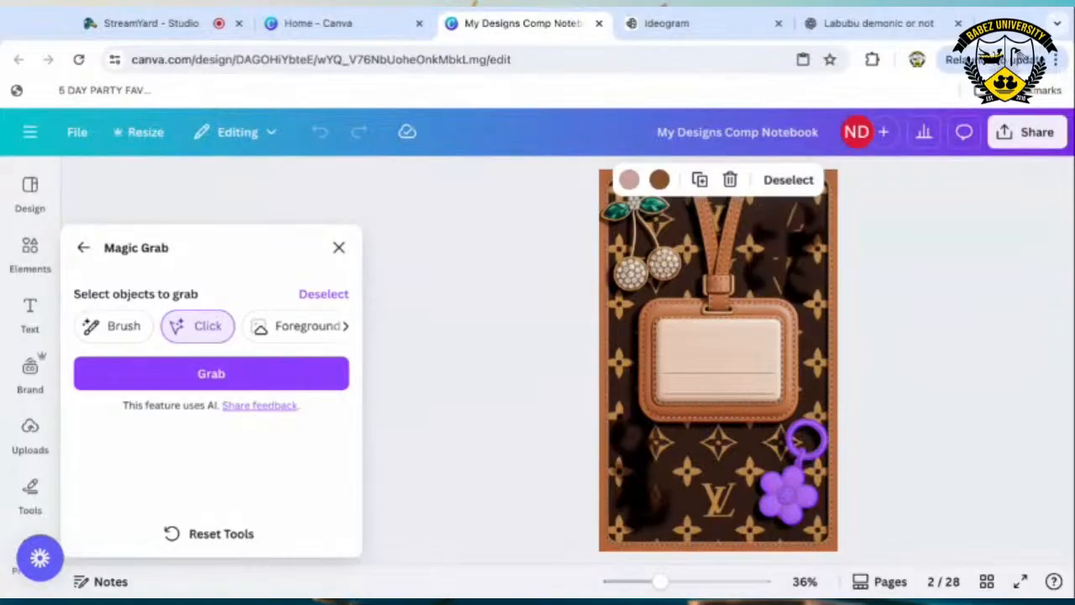
pyautogui.click(184, 375)
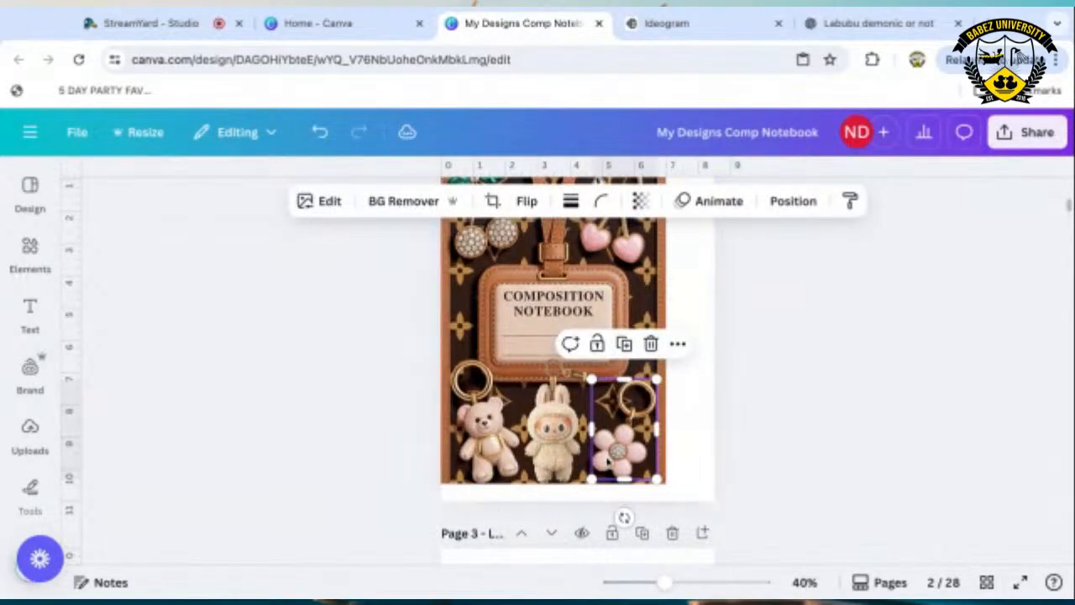
# Set the pink flower charm over the teddy bear and the Labubu-style charm at the cover's right edge, and lock the monogram cover image.
pyautogui.moveTo(617, 453); pyautogui.dragTo(493, 393)
pyautogui.moveTo(561, 429); pyautogui.dragTo(675, 431)
pyautogui.rightClick(563, 469)
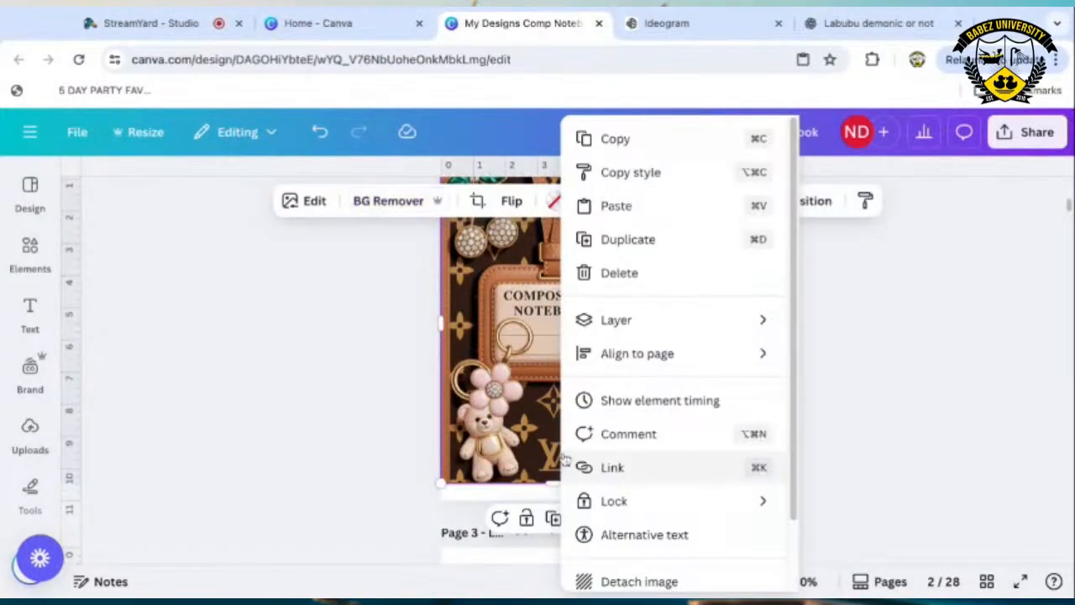
pyautogui.moveTo(772, 504)
pyautogui.click(838, 501)
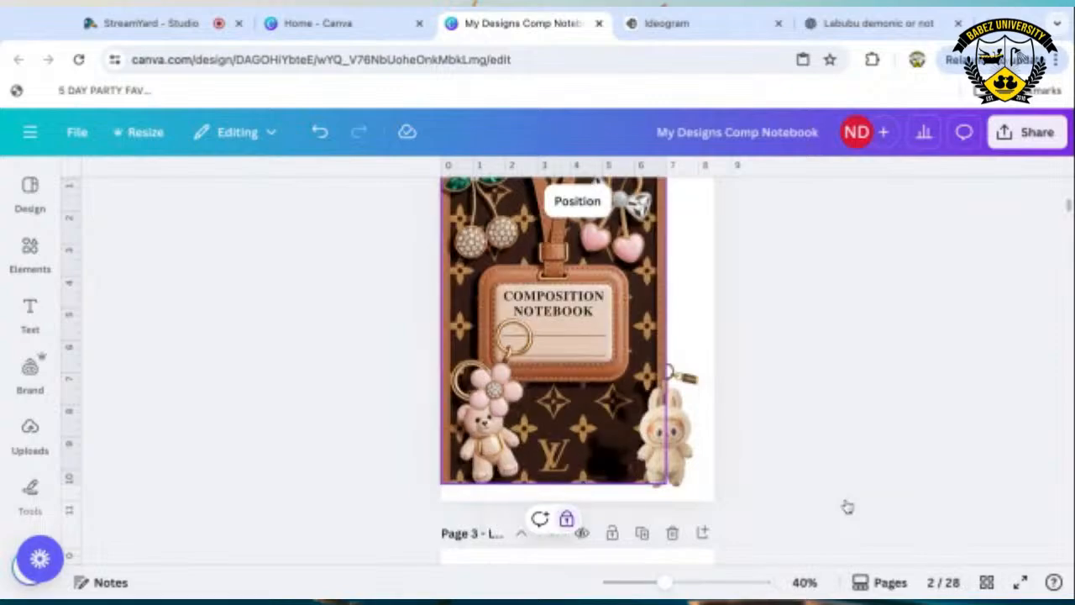
# Place the Labubu-style charm beneath the name badge's lower-right corner, enlarge it slightly and tilt its feet toward the page's right edge.
pyautogui.moveTo(721, 471); pyautogui.dragTo(666, 468)
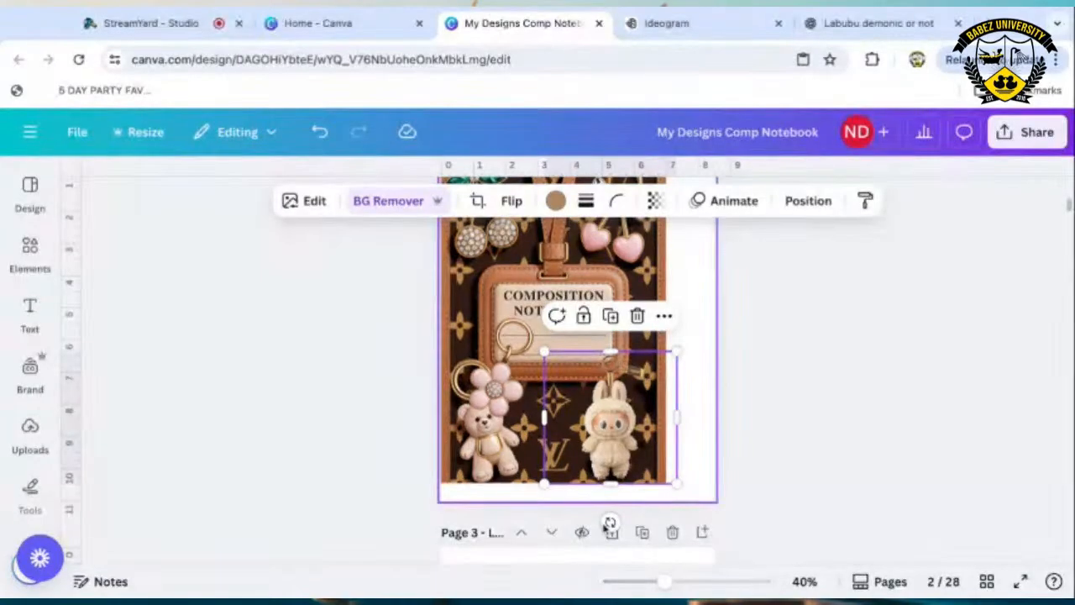
pyautogui.moveTo(610, 524); pyautogui.dragTo(587, 522)
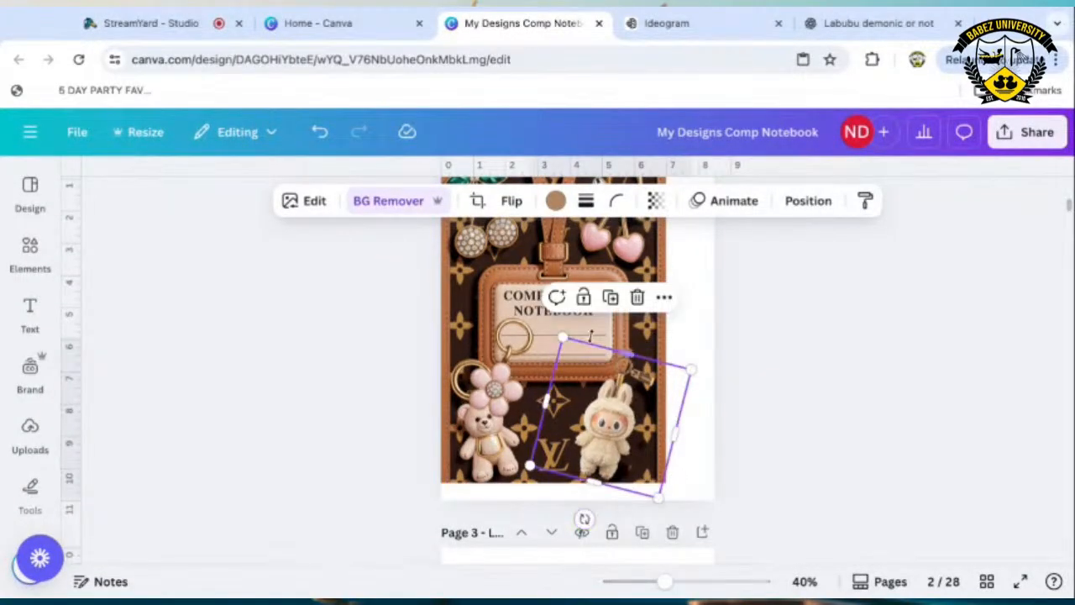
pyautogui.moveTo(689, 370)
pyautogui.mouseDown()
pyautogui.moveTo(714, 356)
pyautogui.moveTo(694, 370)
pyautogui.mouseUp()
pyautogui.moveTo(601, 443); pyautogui.dragTo(597, 473)
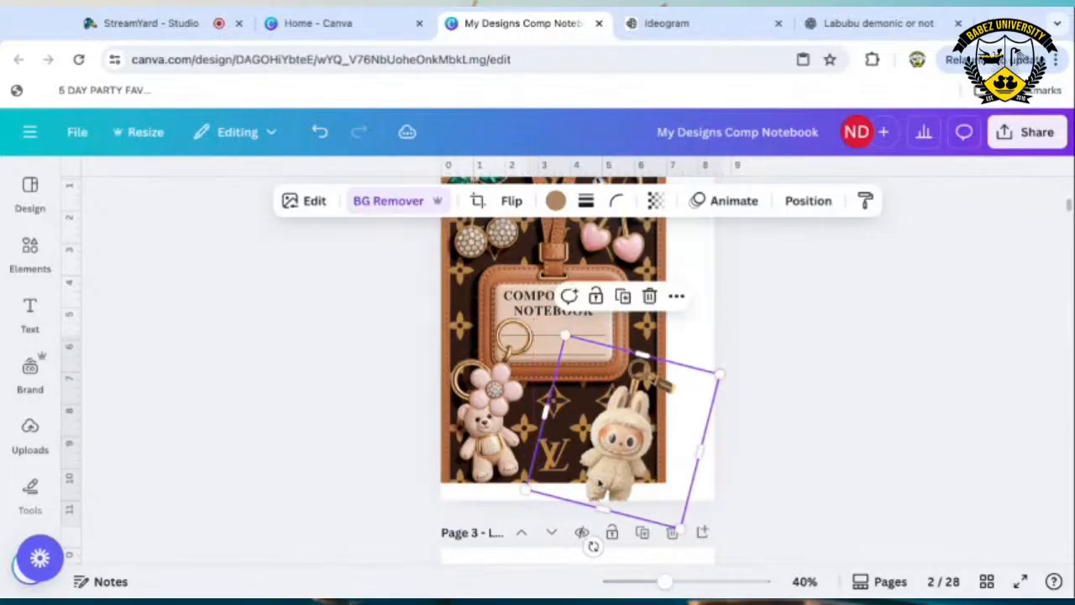
pyautogui.moveTo(592, 546); pyautogui.dragTo(582, 534)
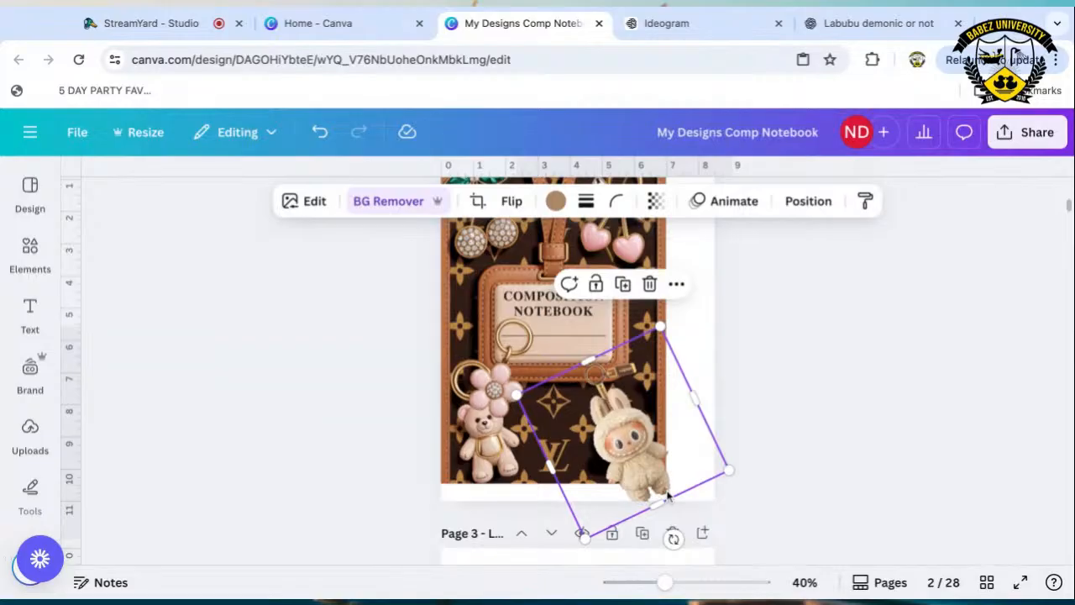
# Enlarge the tilted Labubu-style charm and shift it left so its ring overlaps the badge's lower-right corner and its body overhangs the cover.
pyautogui.moveTo(731, 470); pyautogui.dragTo(779, 487)
pyautogui.moveTo(701, 453); pyautogui.dragTo(681, 454)
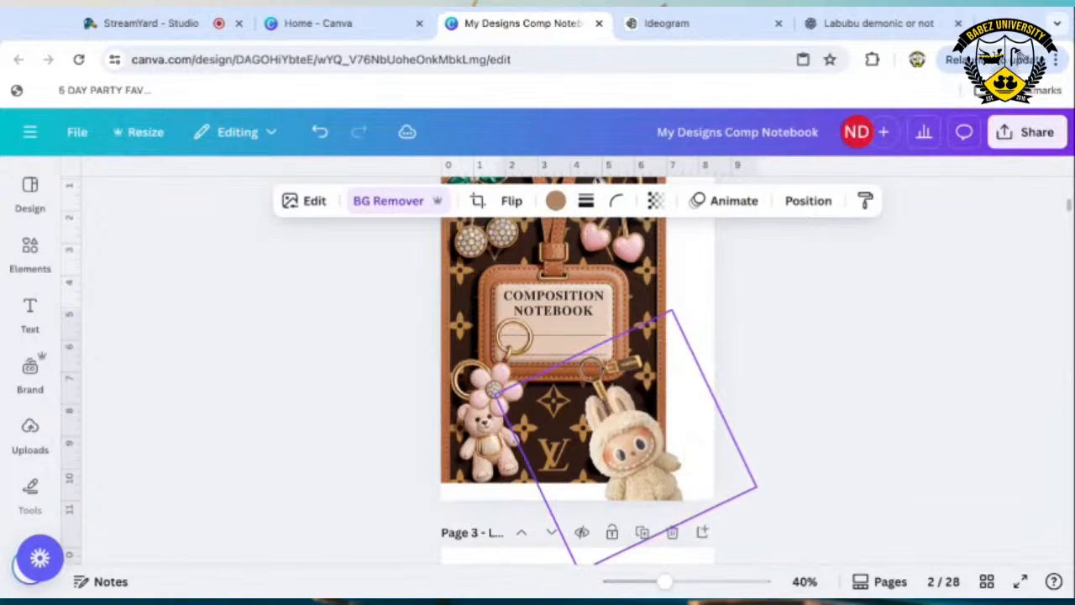
pyautogui.click(927, 454)
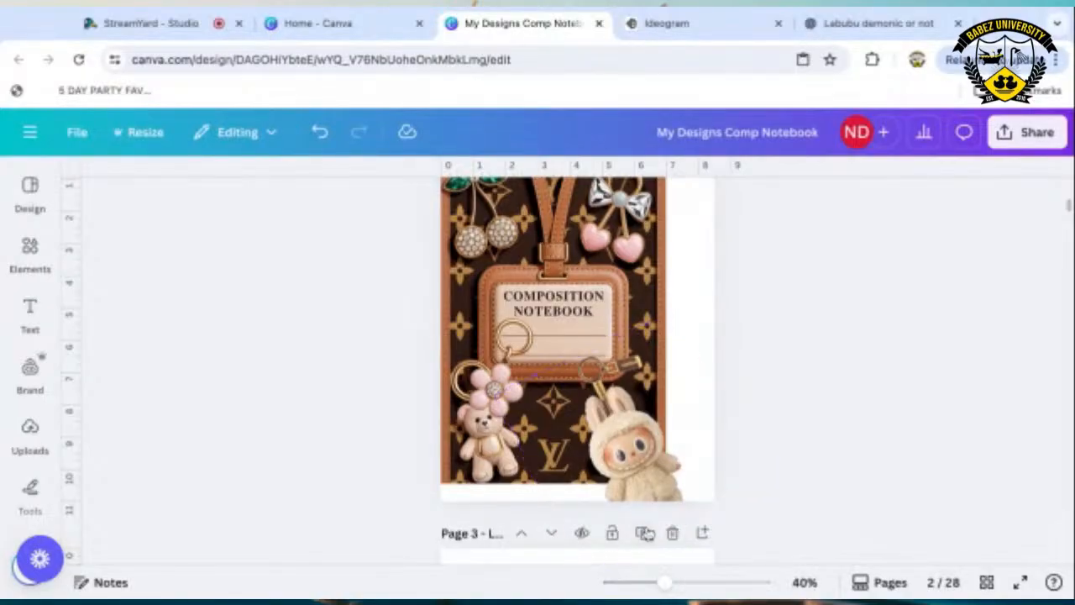
pyautogui.click(638, 465)
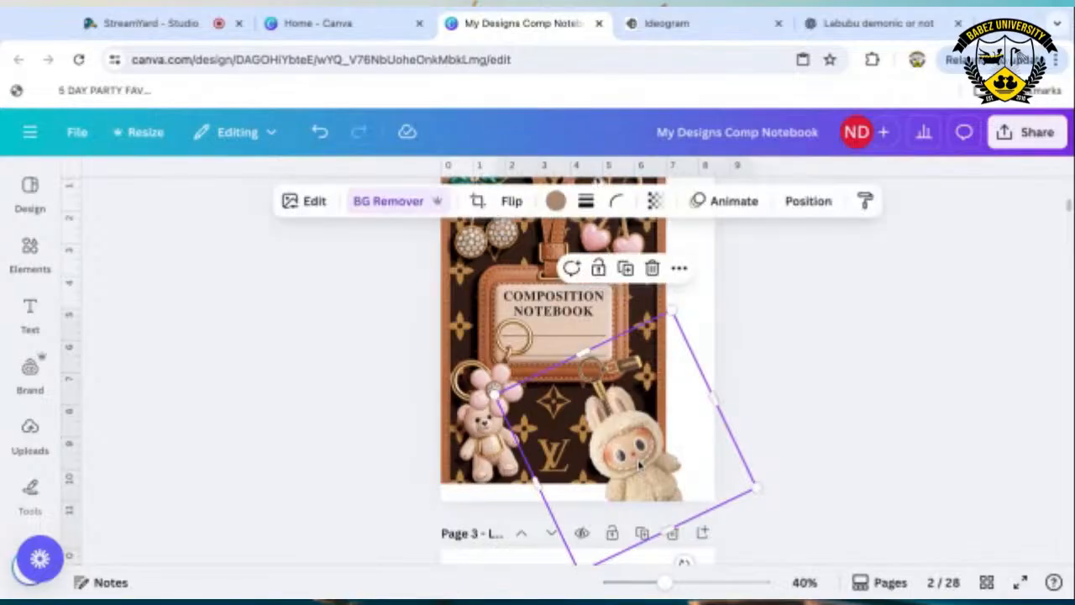
pyautogui.hotkey('shift', 'Left')
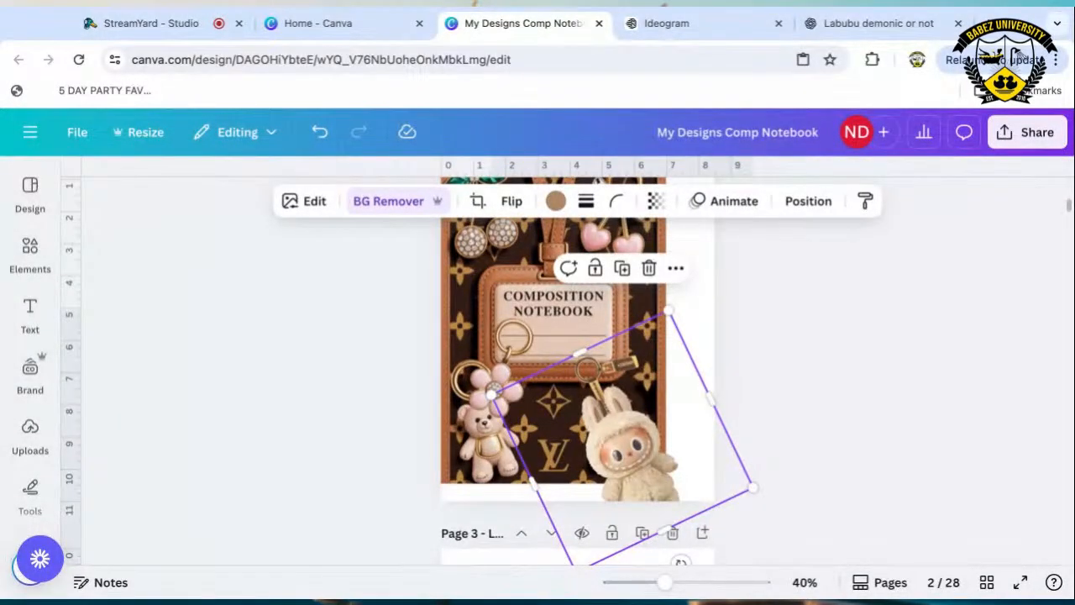
pyautogui.click(839, 512)
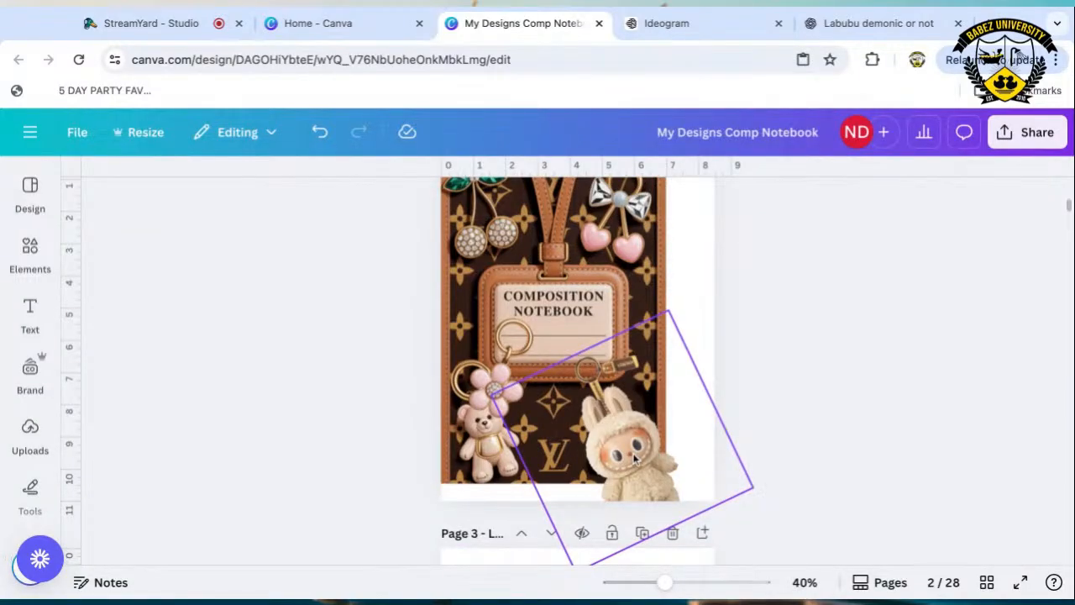
# Shrink and rotate the pink flower charm, placing its ring at the strap buckle and its flower on the name badge's top edge.
pyautogui.click(499, 389)
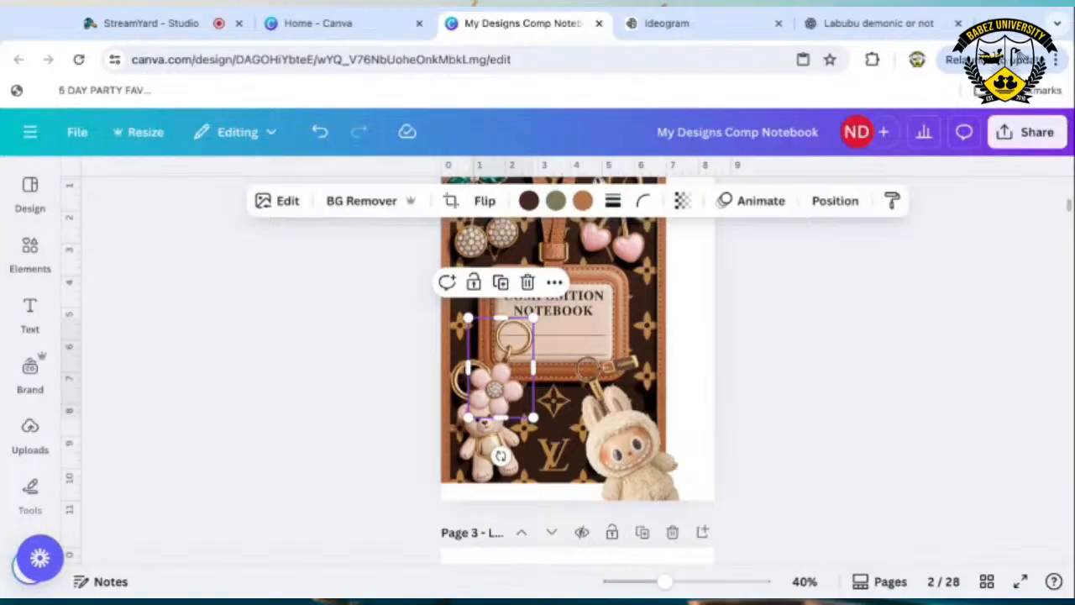
pyautogui.moveTo(497, 387); pyautogui.dragTo(550, 433)
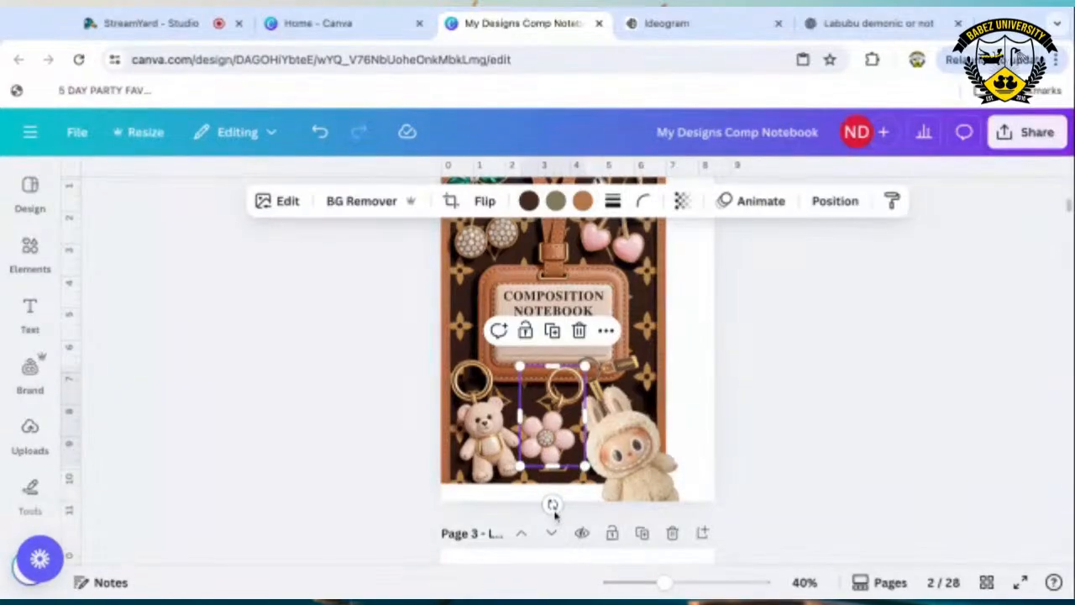
pyautogui.moveTo(552, 503); pyautogui.dragTo(583, 514)
pyautogui.moveTo(565, 377); pyautogui.dragTo(546, 293)
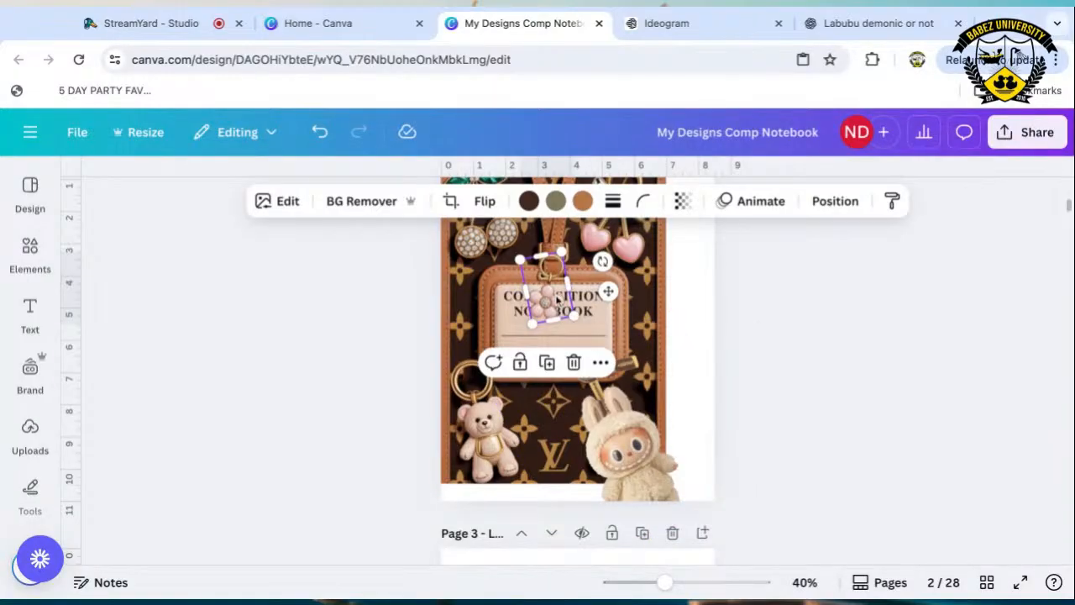
pyautogui.moveTo(556, 300)
pyautogui.mouseDown()
pyautogui.moveTo(560, 256)
pyautogui.moveTo(555, 299)
pyautogui.mouseUp()
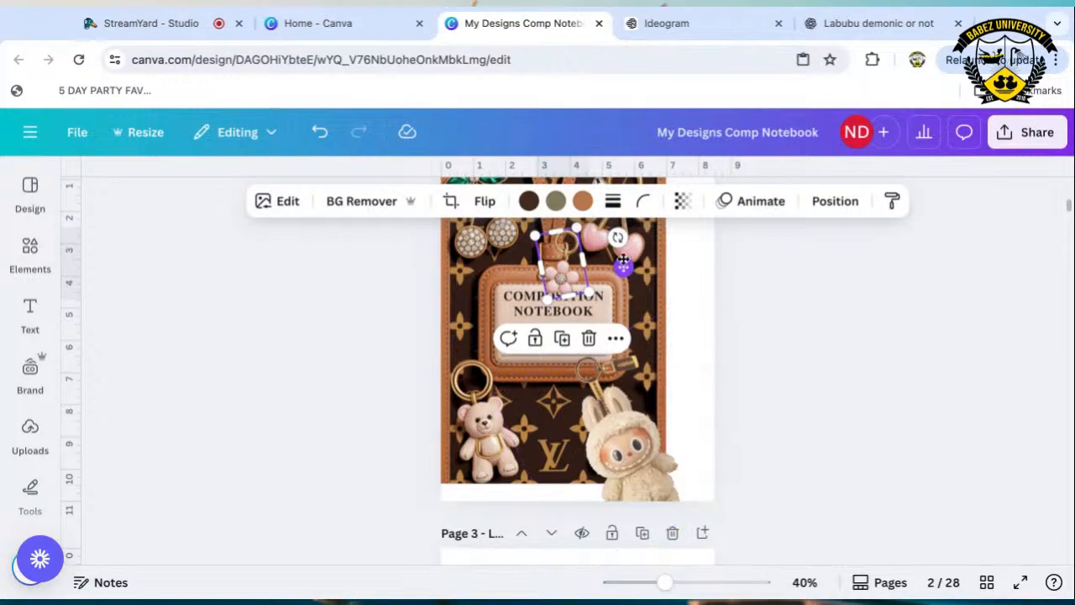
pyautogui.moveTo(623, 267)
pyautogui.mouseDown()
pyautogui.moveTo(632, 323)
pyautogui.moveTo(659, 243)
pyautogui.moveTo(588, 237)
pyautogui.moveTo(622, 252)
pyautogui.mouseUp()
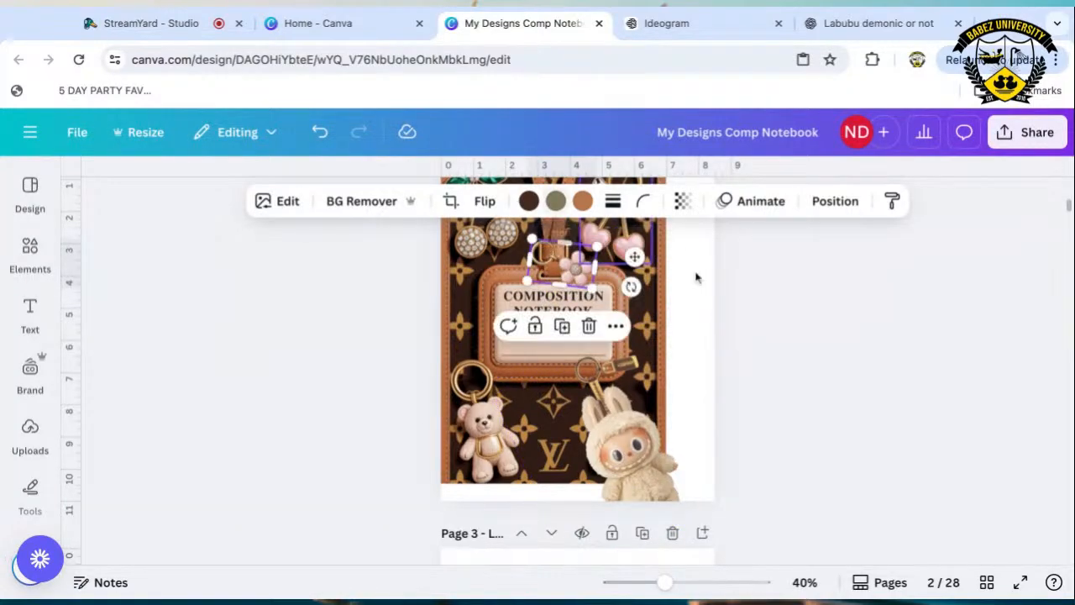
pyautogui.click(762, 284)
pyautogui.click(577, 272)
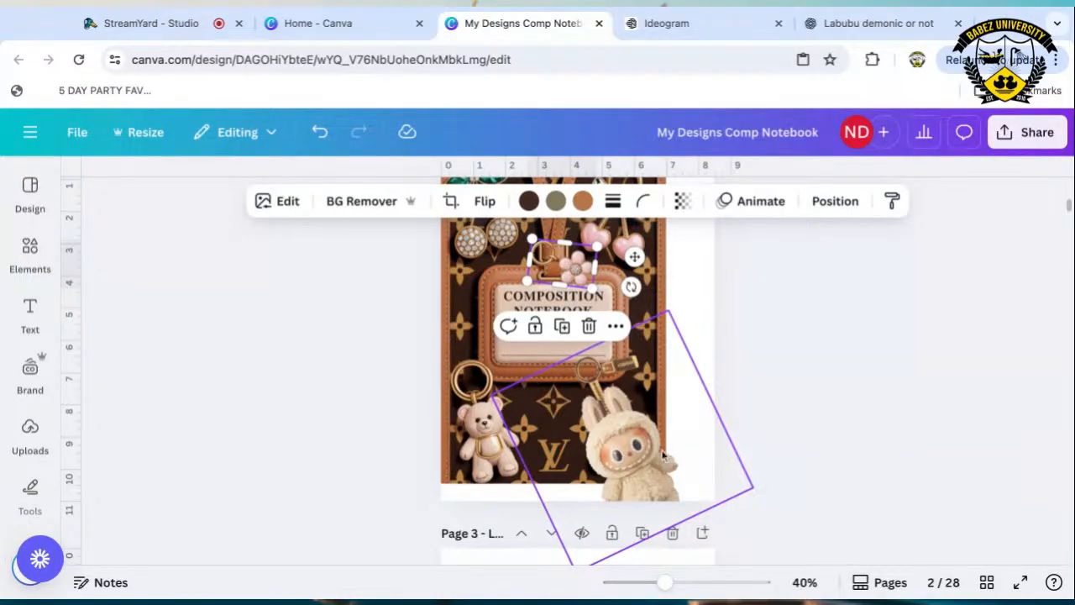
pyautogui.click(811, 373)
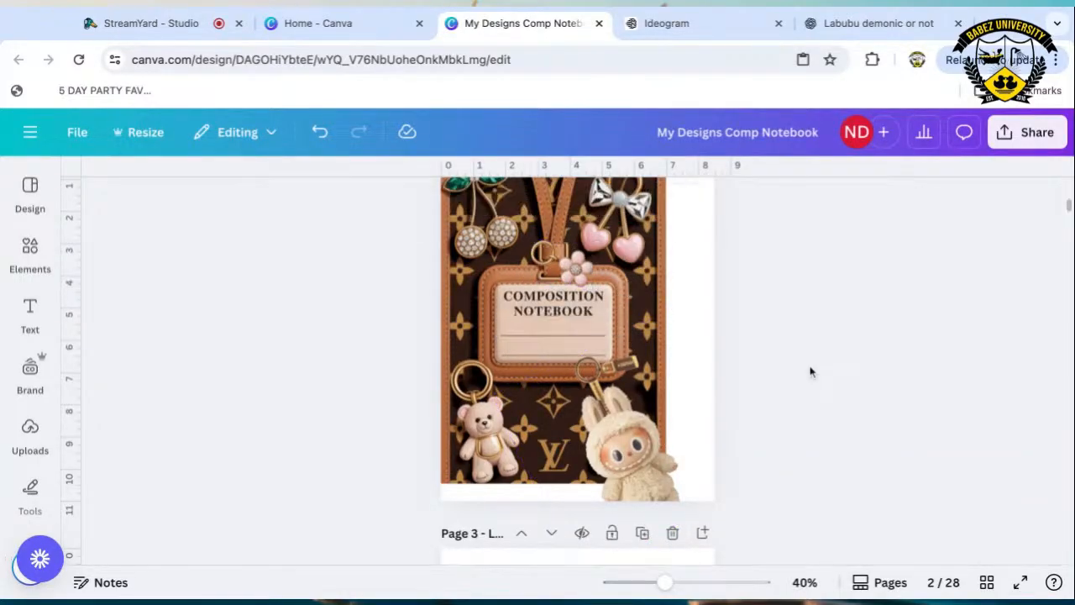
# Shift the pink flower charm slightly right so its ring overlaps the right side of the strap buckle.
pyautogui.moveTo(574, 267); pyautogui.dragTo(595, 271)
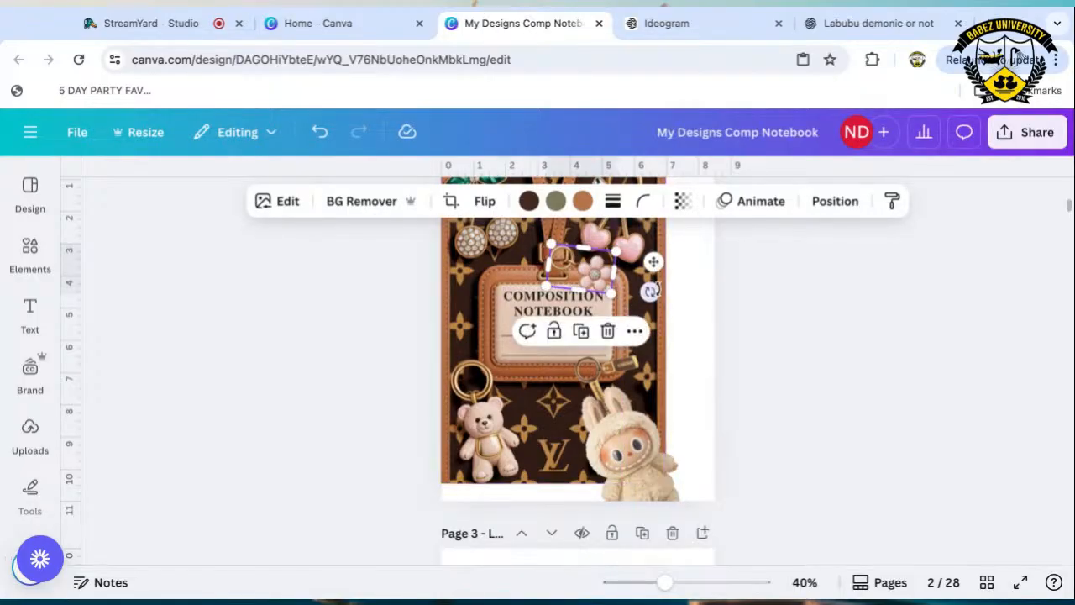
pyautogui.moveTo(651, 292); pyautogui.dragTo(652, 293)
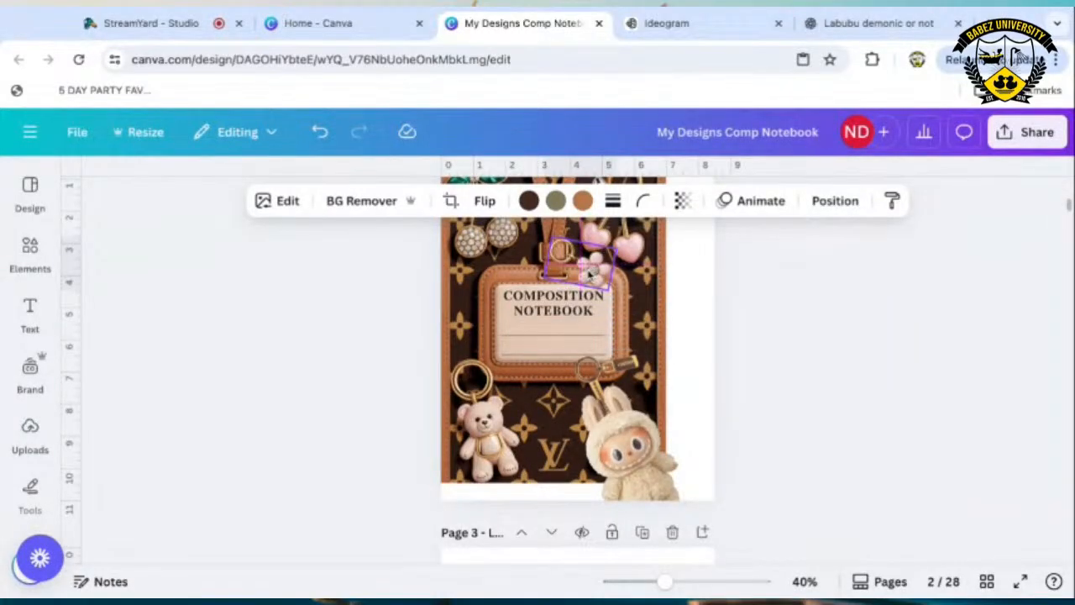
pyautogui.click(721, 284)
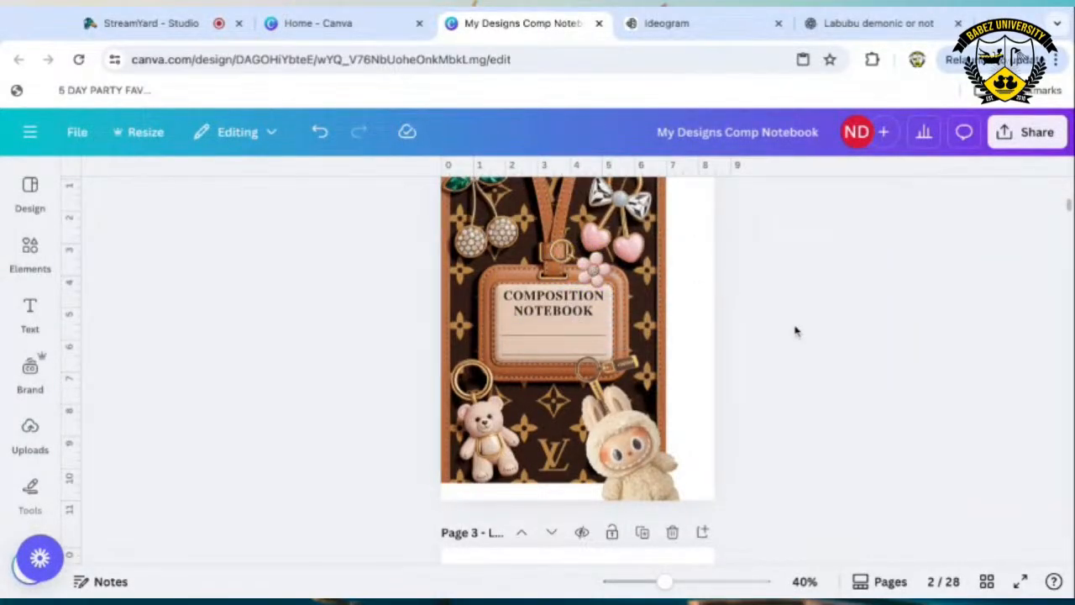
# Try the silver bow and pink hearts charm at a smaller size, and return it to its previous size and position.
pyautogui.click(616, 242)
pyautogui.scroll(3, 799, 289)
pyautogui.moveTo(581, 382); pyautogui.dragTo(590, 370)
pyautogui.click(727, 400)
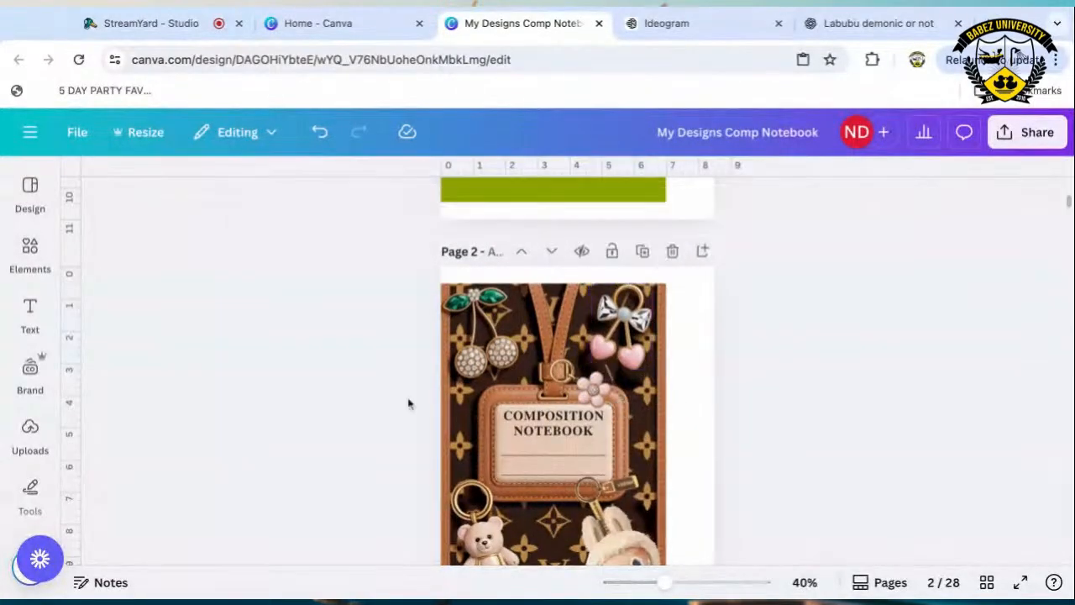
pyautogui.click(632, 364)
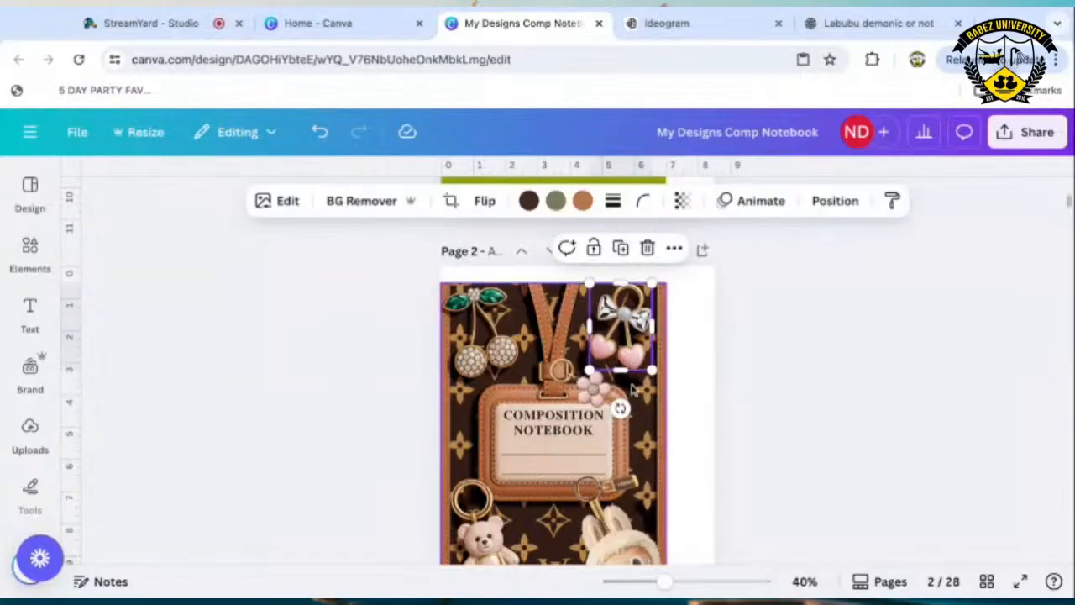
pyautogui.moveTo(653, 370); pyautogui.dragTo(662, 384)
pyautogui.moveTo(625, 328); pyautogui.dragTo(617, 327)
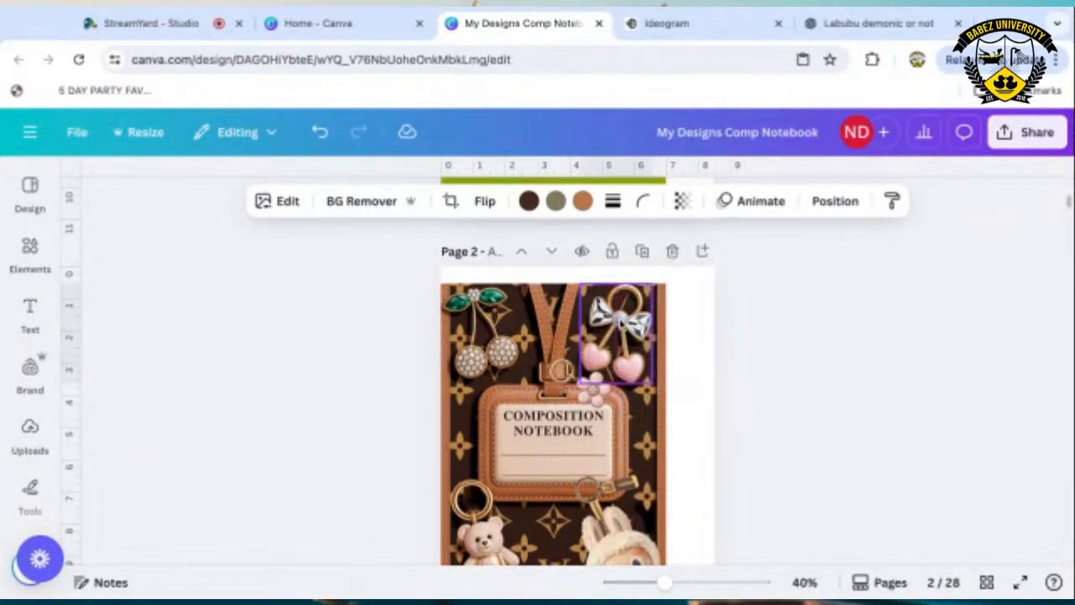
pyautogui.click(768, 354)
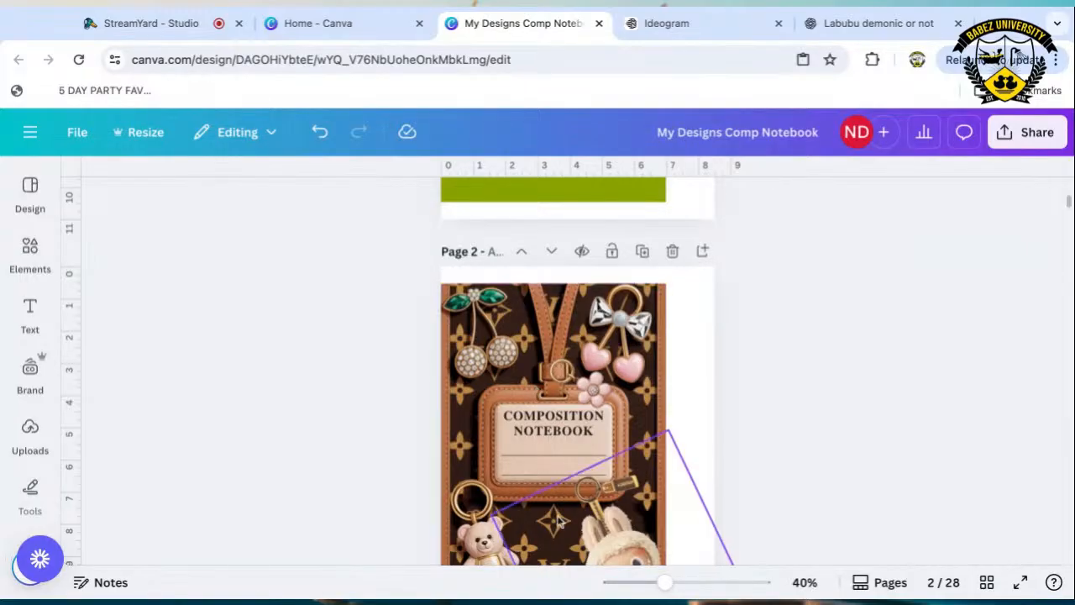
# Unlock the monogram cover image on page 2 and open it in Magic Grab.
pyautogui.rightClick(657, 514)
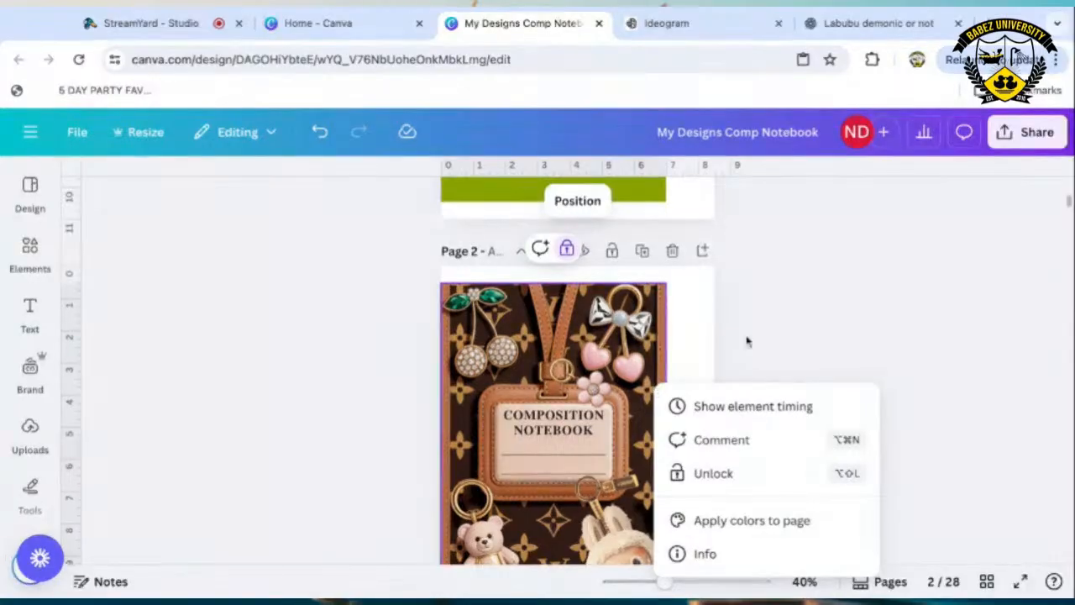
pyautogui.click(681, 473)
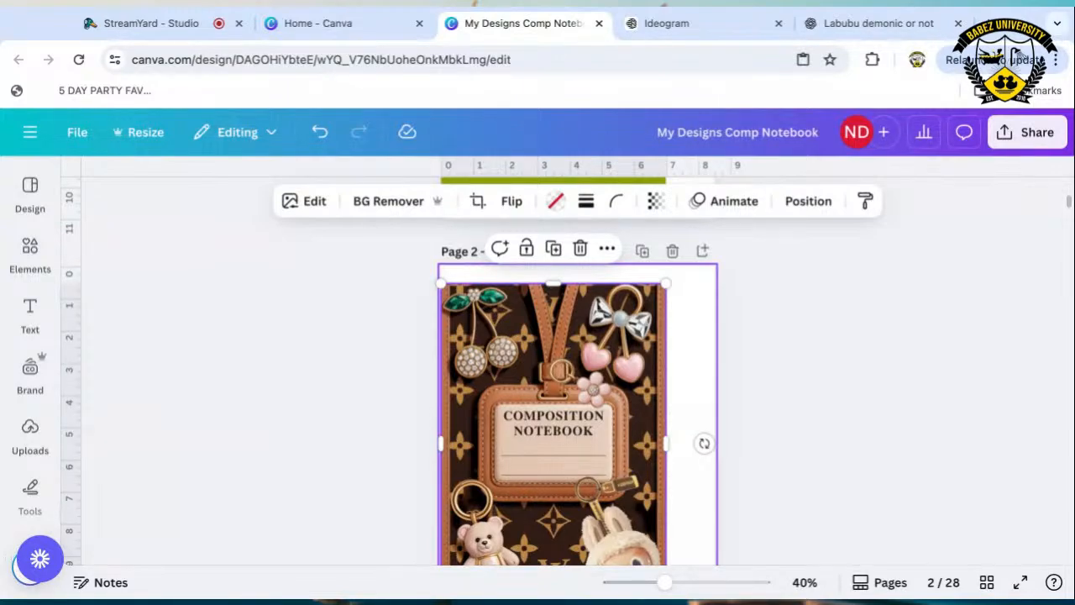
pyautogui.click(311, 204)
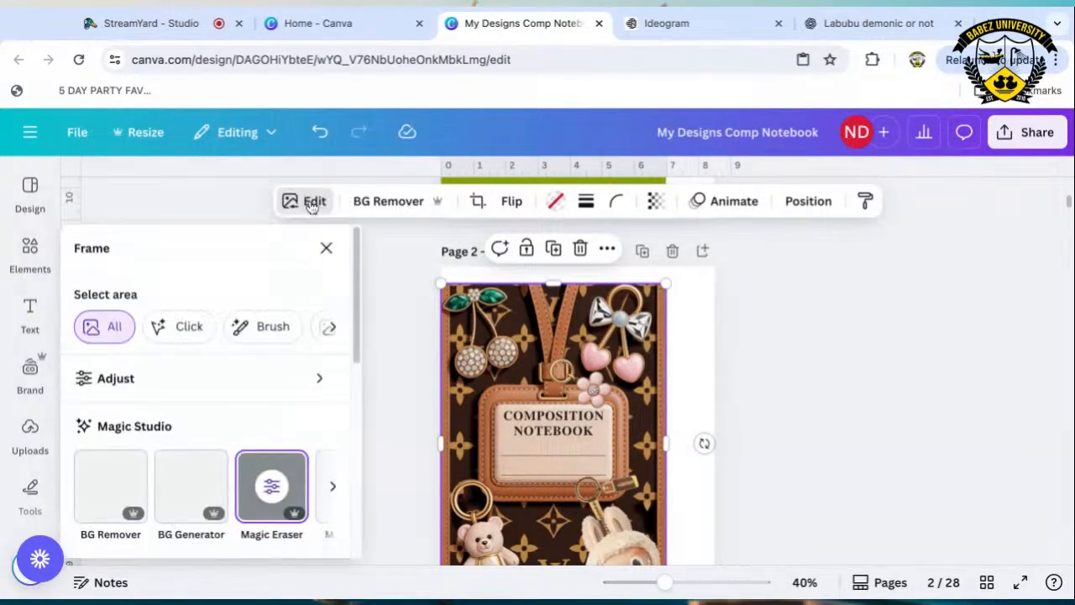
pyautogui.click(328, 485)
pyautogui.click(121, 487)
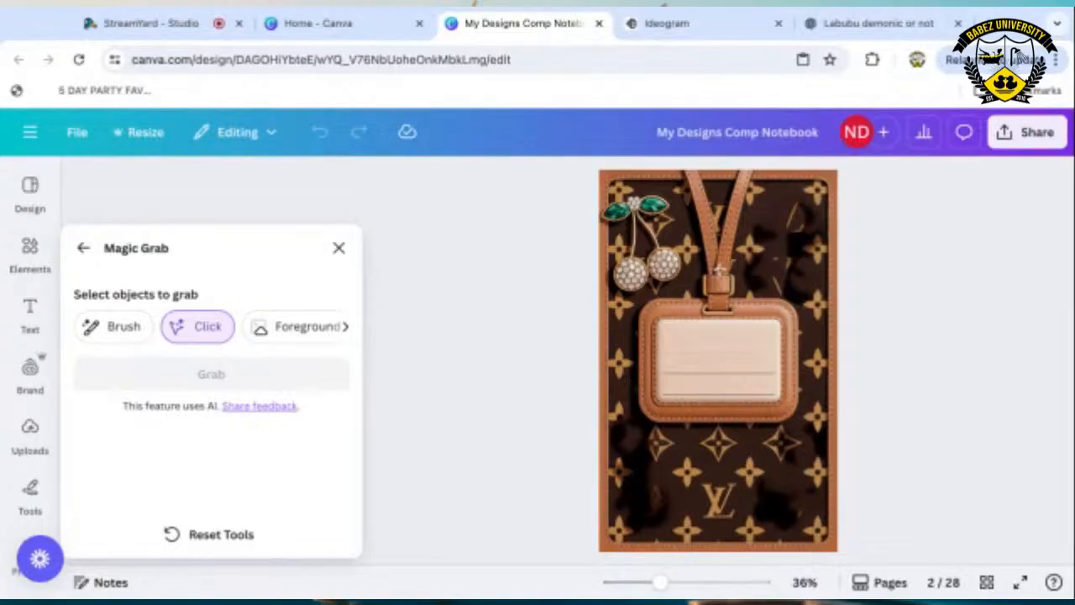
# Select only the brown strap buckle above the name badge and separate it from the cover image with Magic Grab.
pyautogui.click(720, 270)
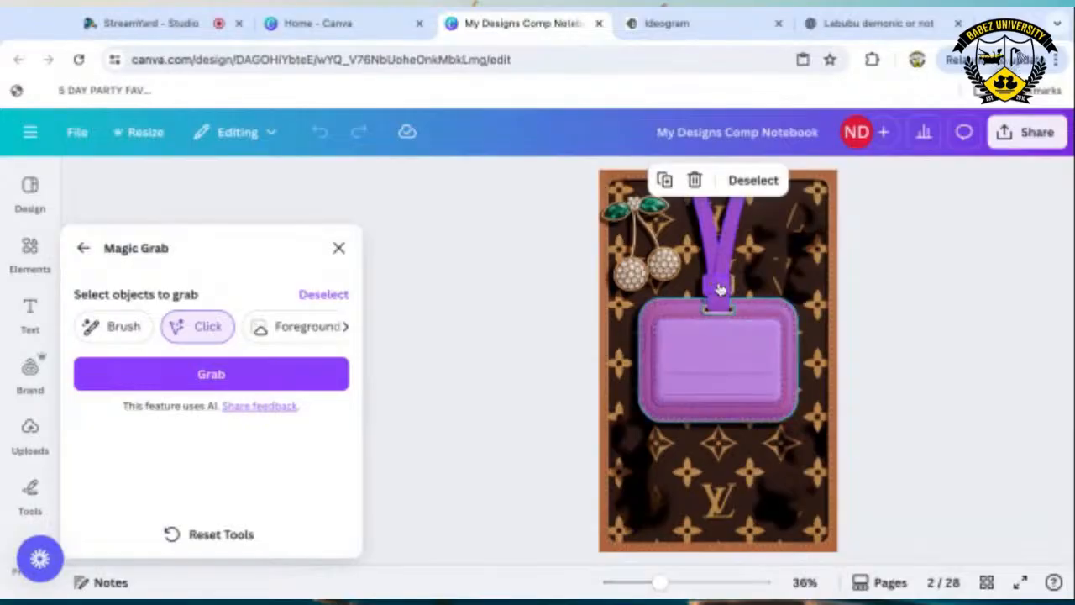
pyautogui.click(722, 287)
pyautogui.click(729, 282)
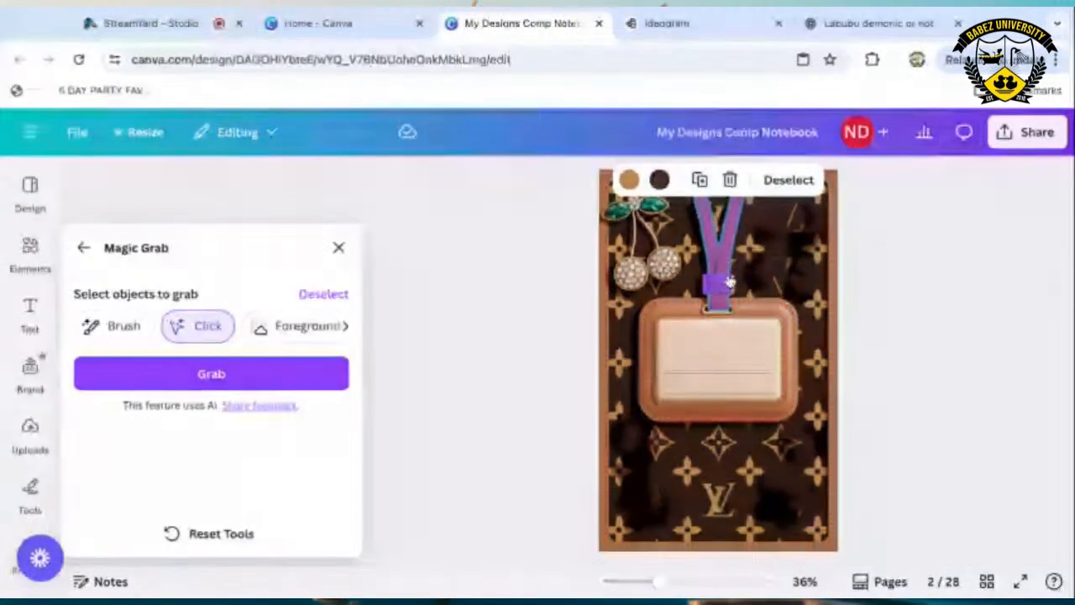
pyautogui.click(783, 338)
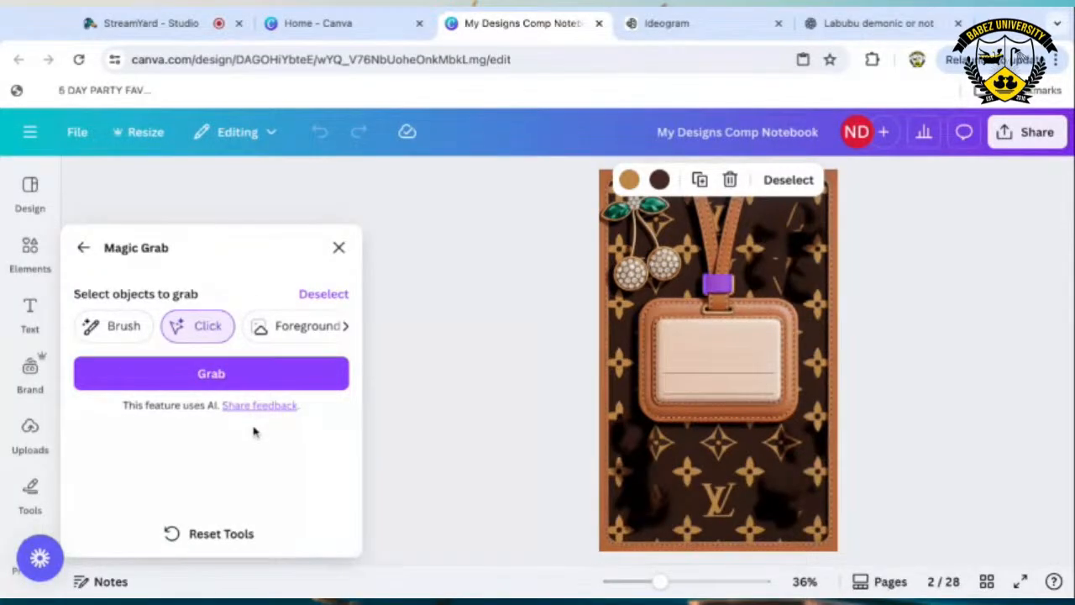
pyautogui.click(266, 372)
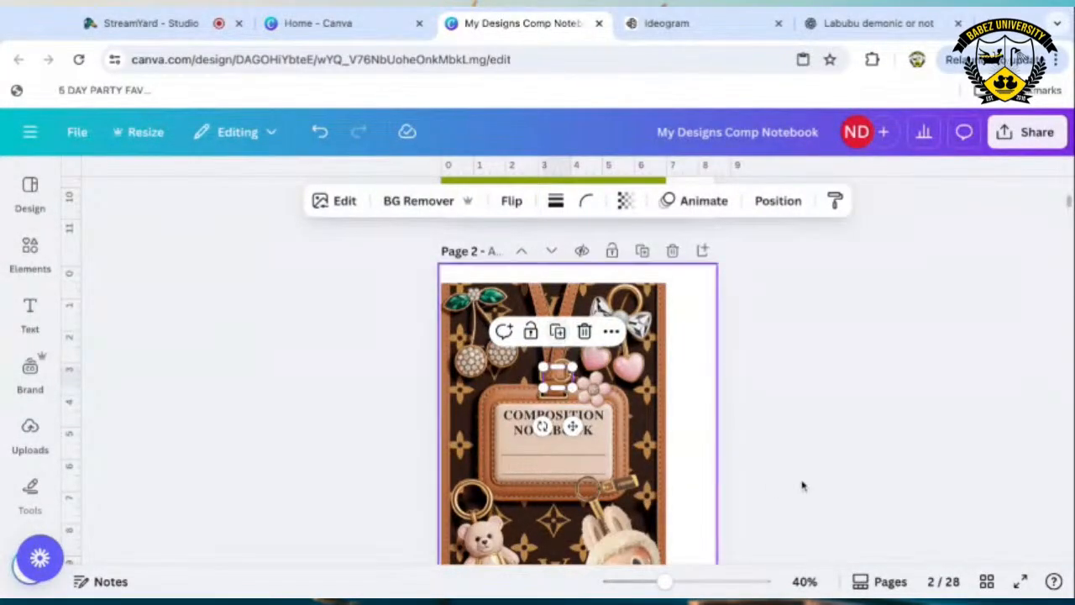
# Align the separated buckle piece exactly over the original strap buckle so it covers part of the flower charm's ring.
pyautogui.click(798, 467)
pyautogui.moveTo(664, 581); pyautogui.dragTo(693, 581)
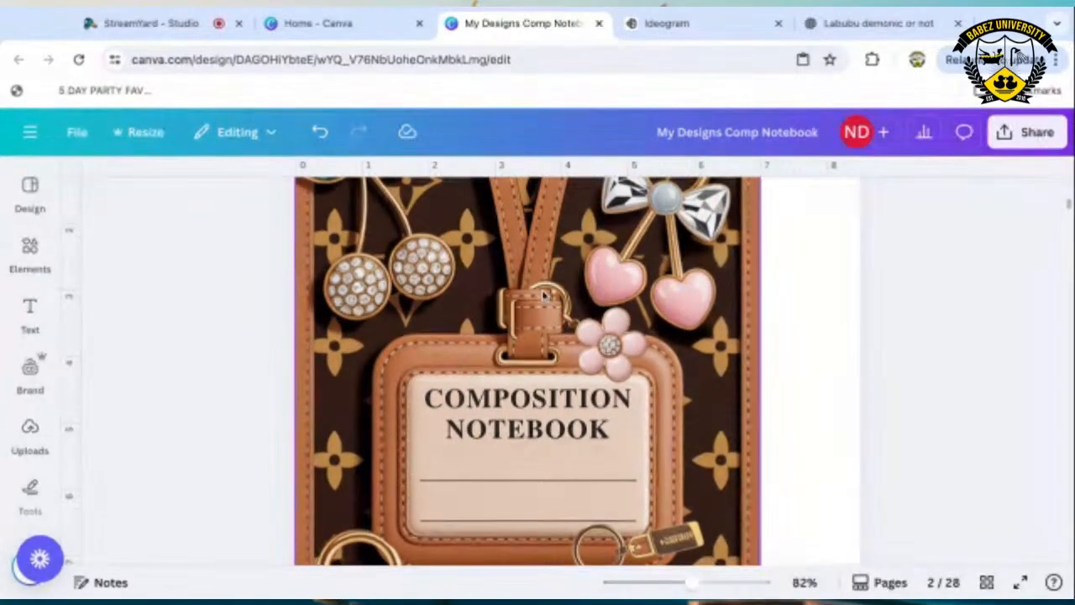
pyautogui.click(542, 322)
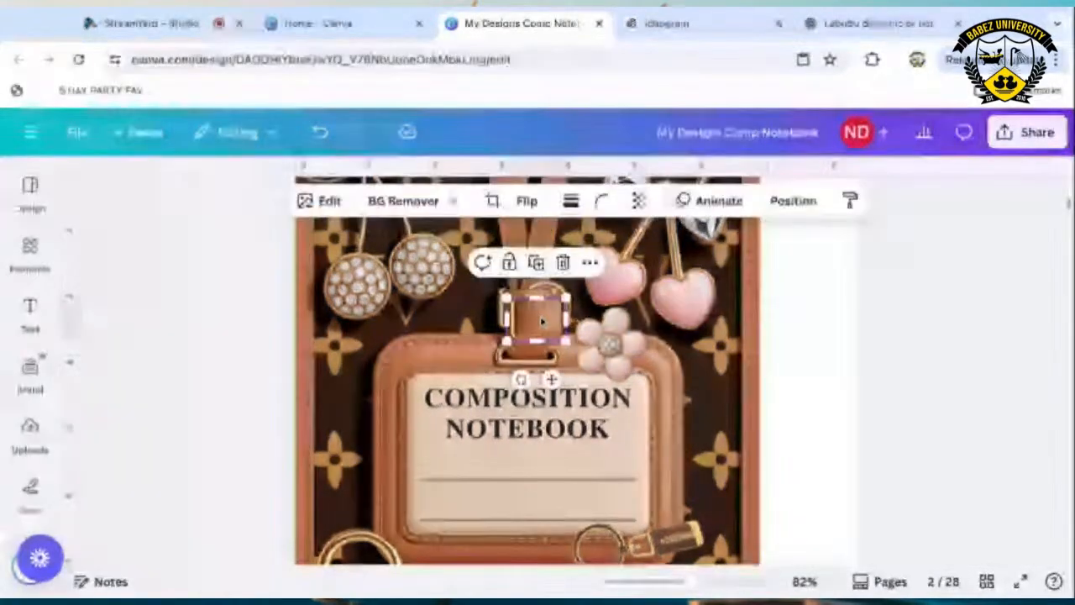
pyautogui.moveTo(542, 322); pyautogui.dragTo(543, 321)
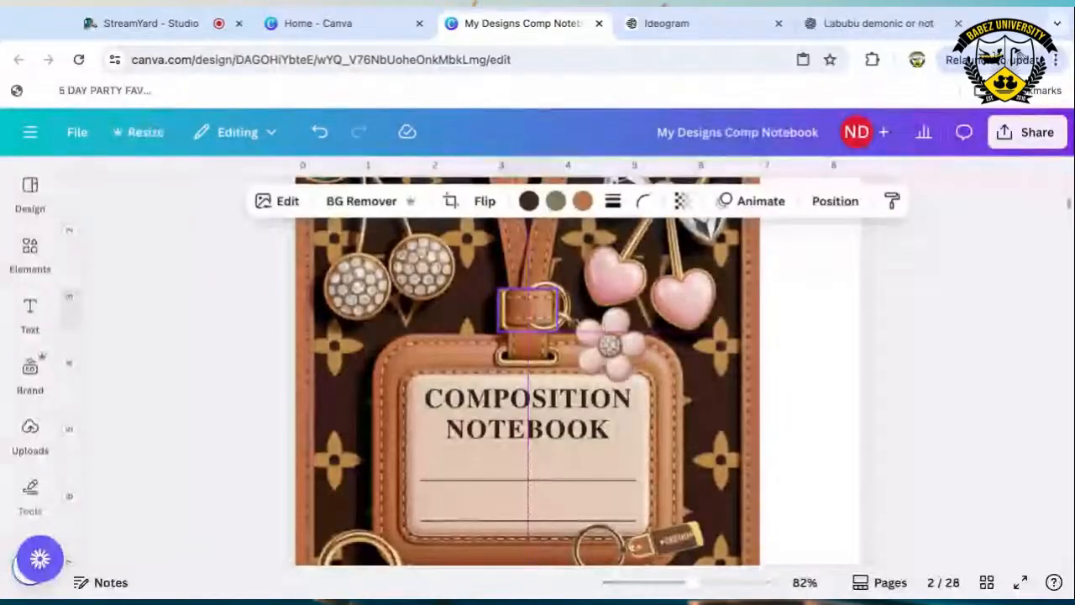
pyautogui.click(809, 314)
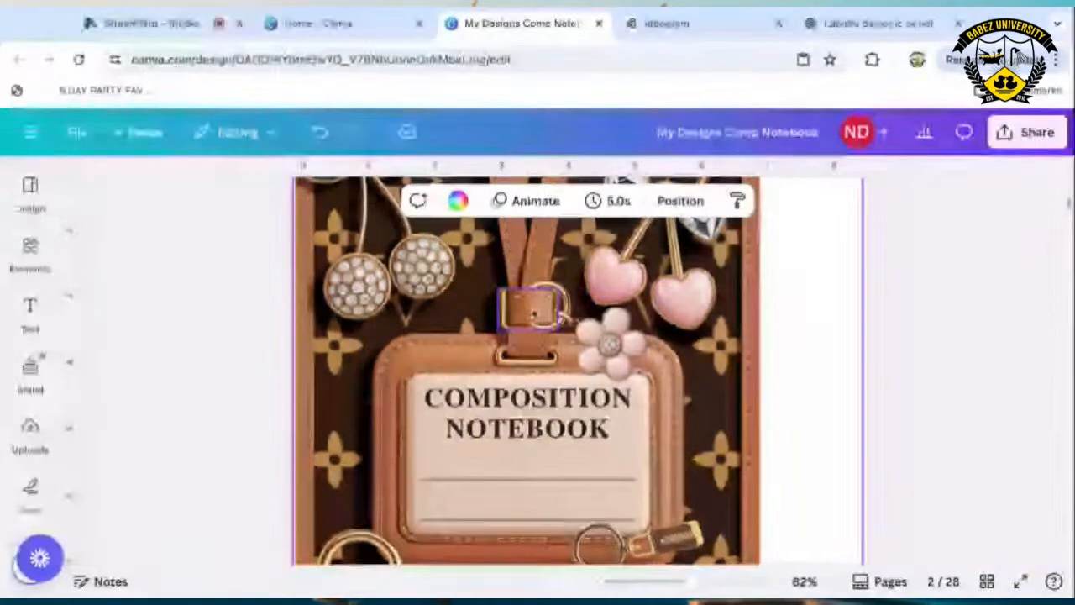
pyautogui.moveTo(533, 313); pyautogui.dragTo(452, 332)
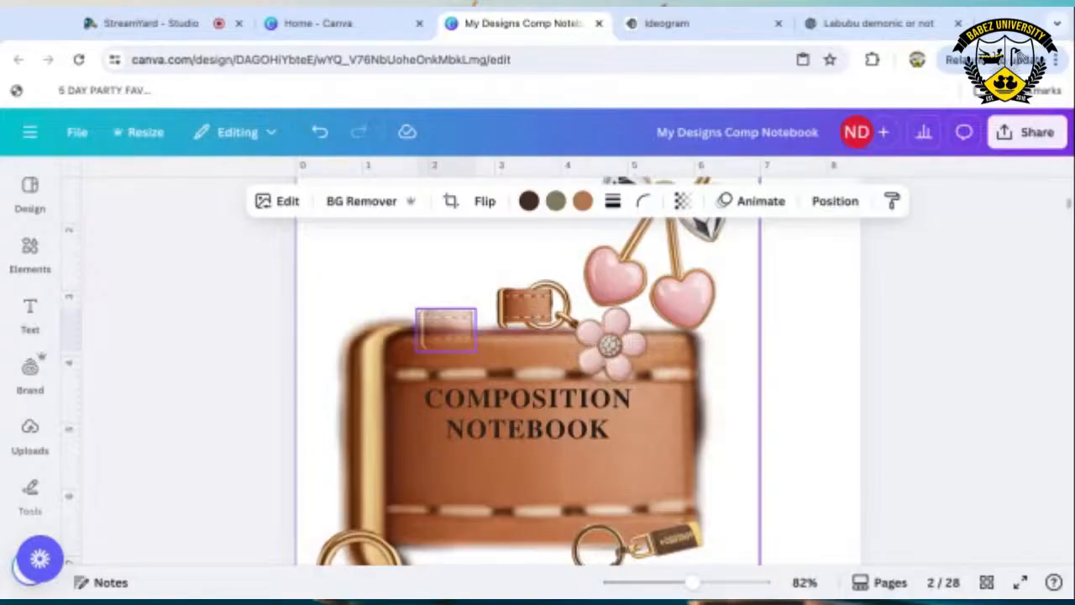
pyautogui.press('super+z')
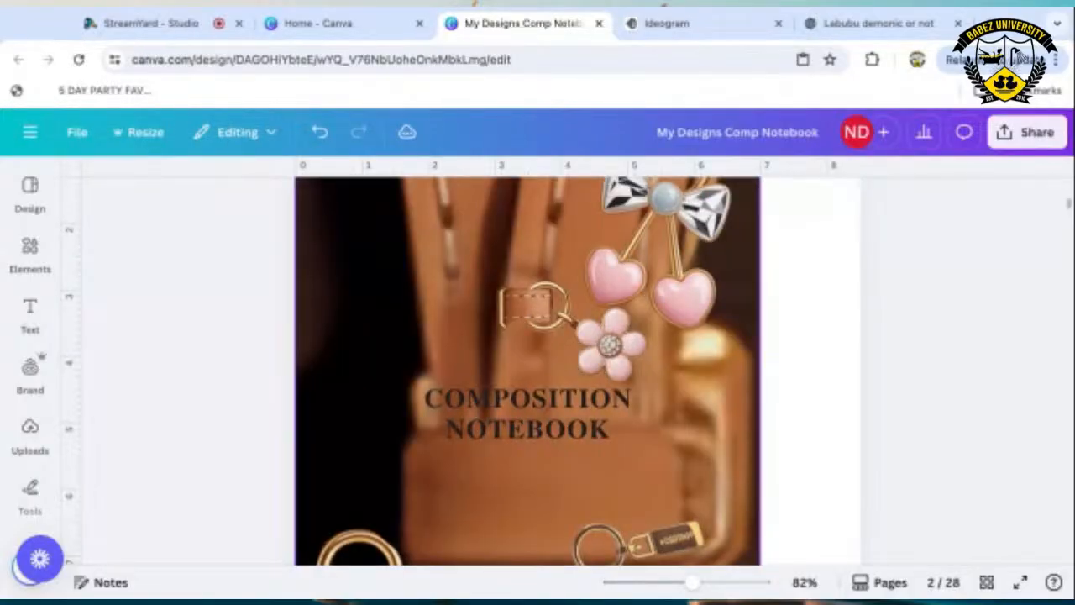
pyautogui.click(819, 305)
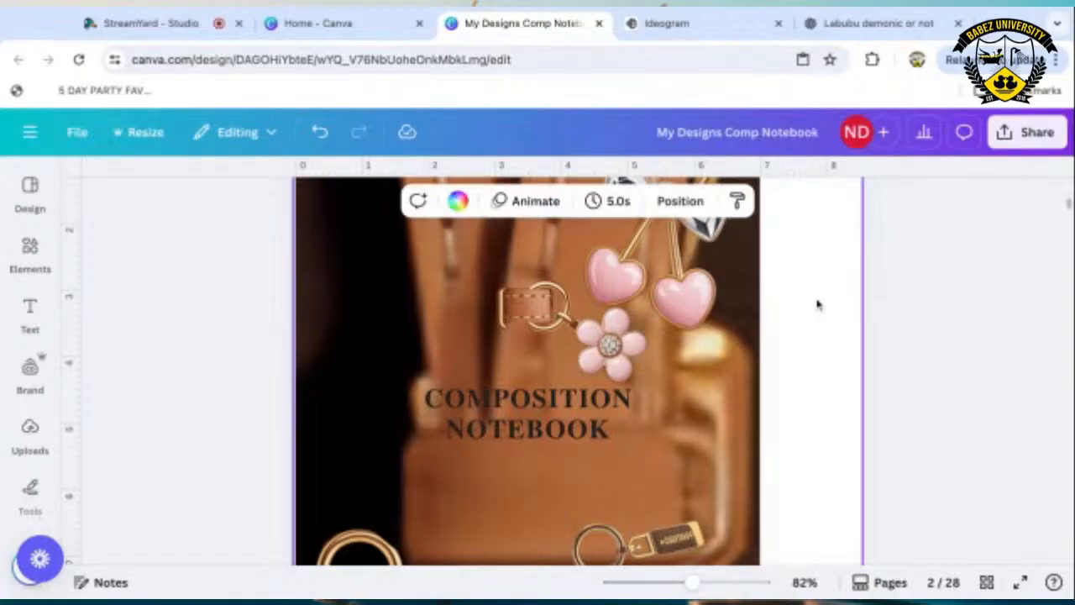
pyautogui.press('super+z')
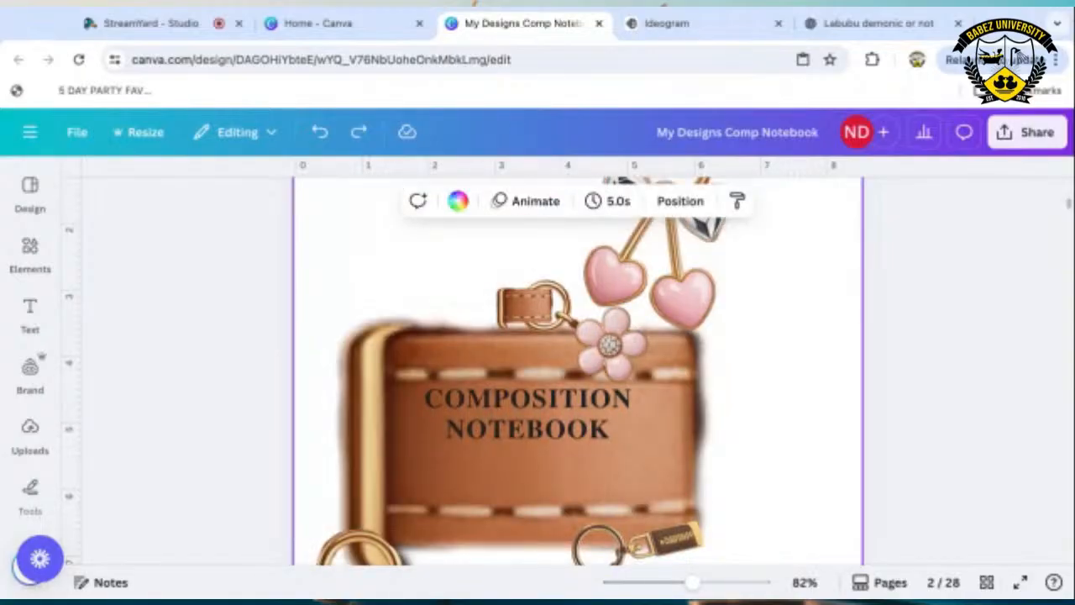
pyautogui.press('super+z')
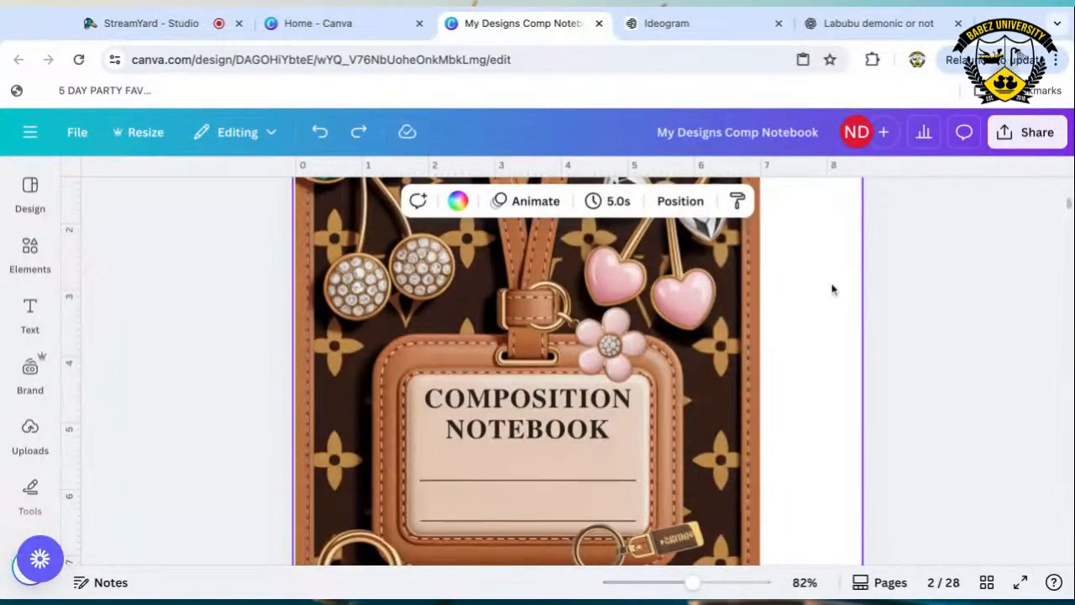
# Fully lock the monogram cover image on page 2.
pyautogui.click(719, 389)
pyautogui.rightClick(720, 389)
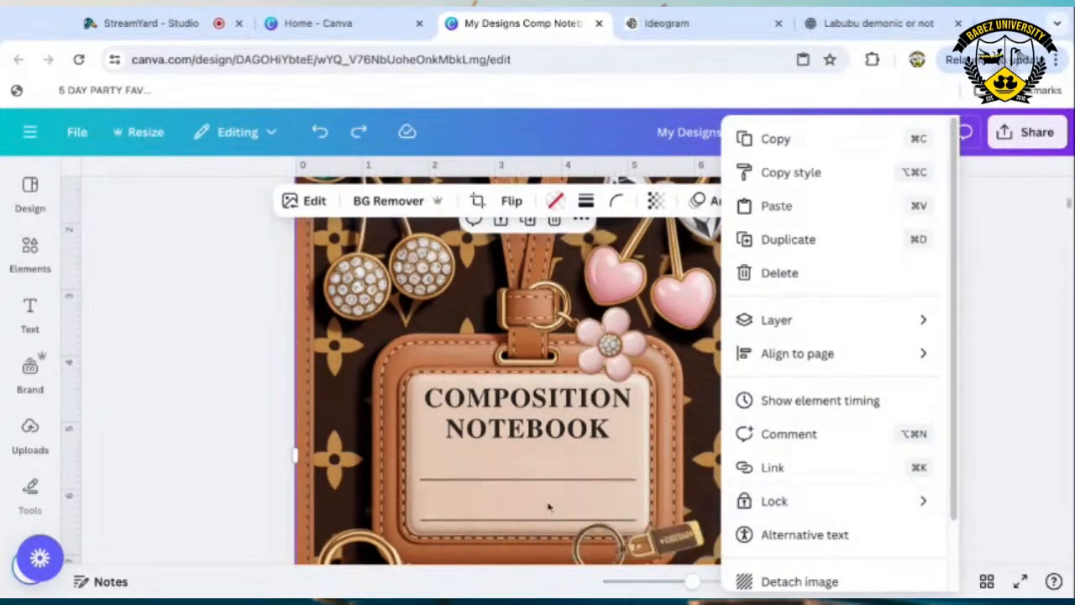
pyautogui.moveTo(768, 504)
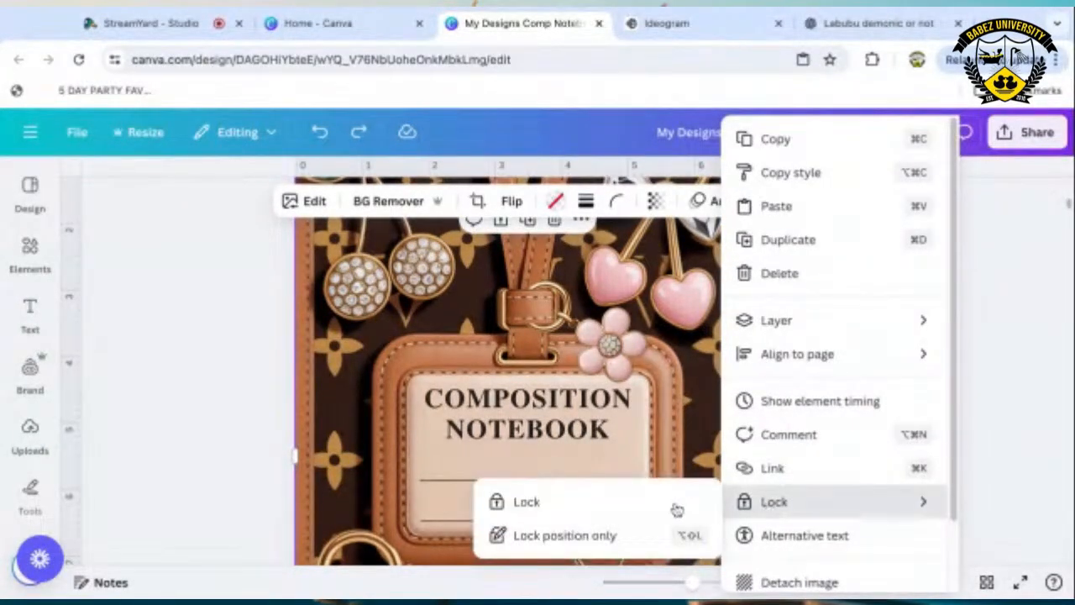
pyautogui.click(527, 501)
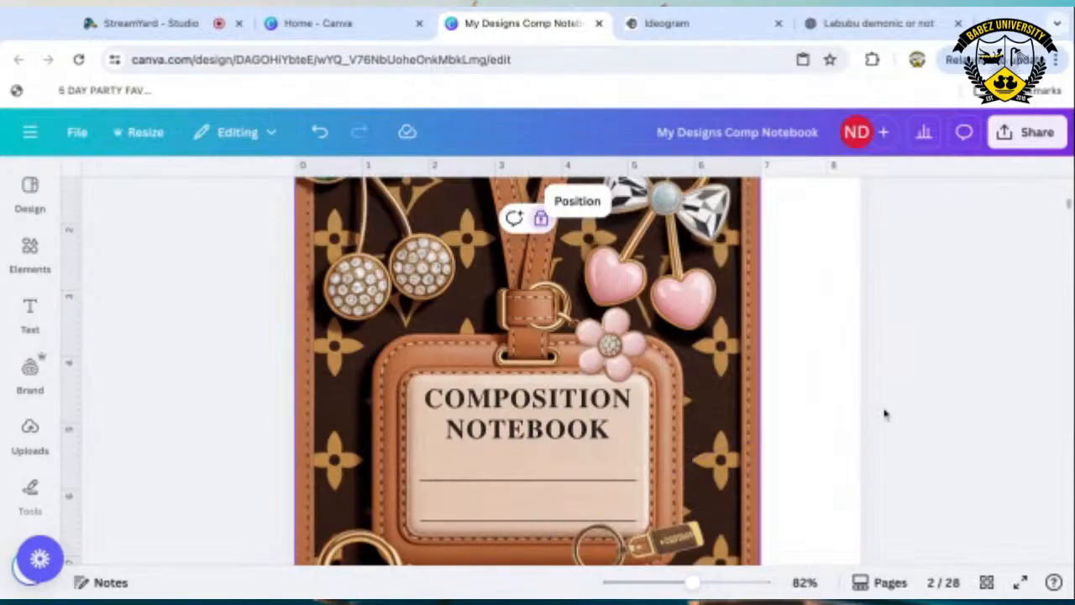
# Move the extra copy of the buckle piece off the strap and delete it, keeping the other copy over the buckle.
pyautogui.click(516, 323)
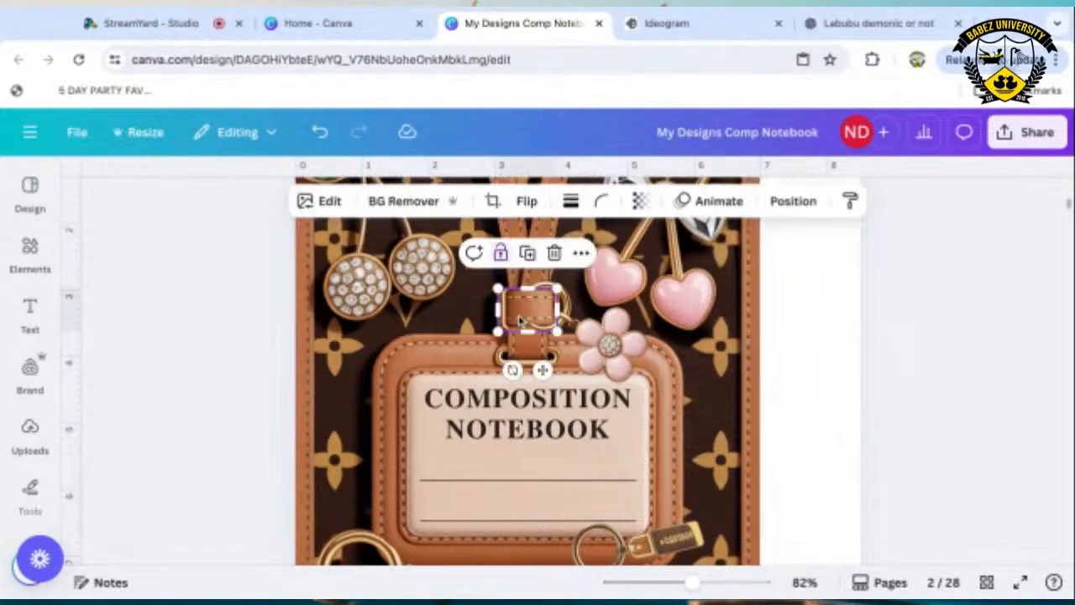
pyautogui.moveTo(519, 319); pyautogui.dragTo(490, 472)
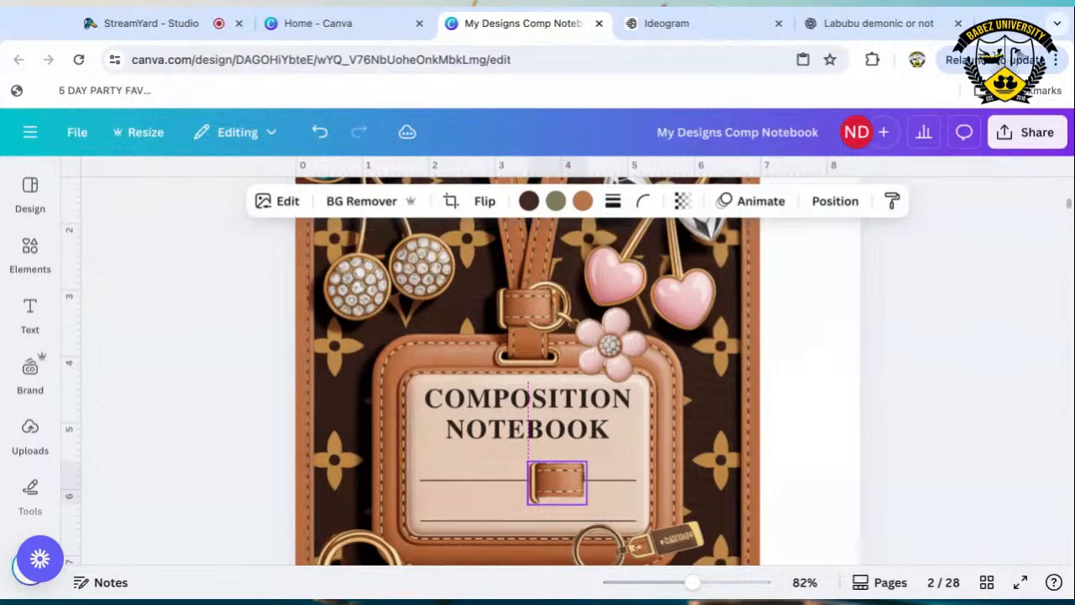
pyautogui.moveTo(557, 483); pyautogui.dragTo(516, 420)
pyautogui.moveTo(529, 311)
pyautogui.mouseDown()
pyautogui.moveTo(487, 358)
pyautogui.moveTo(440, 355)
pyautogui.moveTo(479, 313)
pyautogui.moveTo(529, 311)
pyautogui.mouseUp()
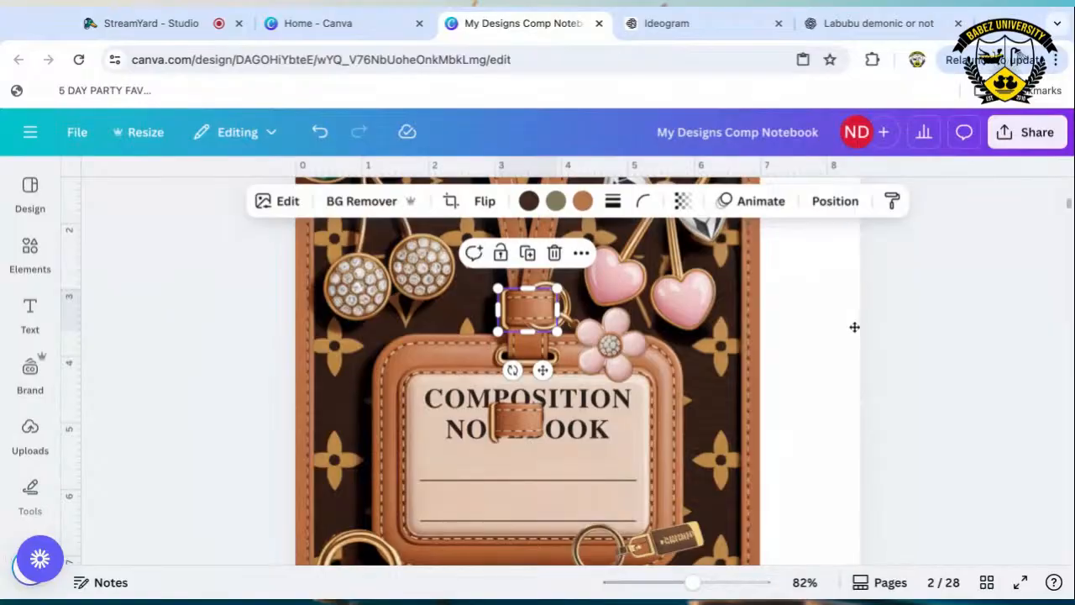
pyautogui.click(542, 411)
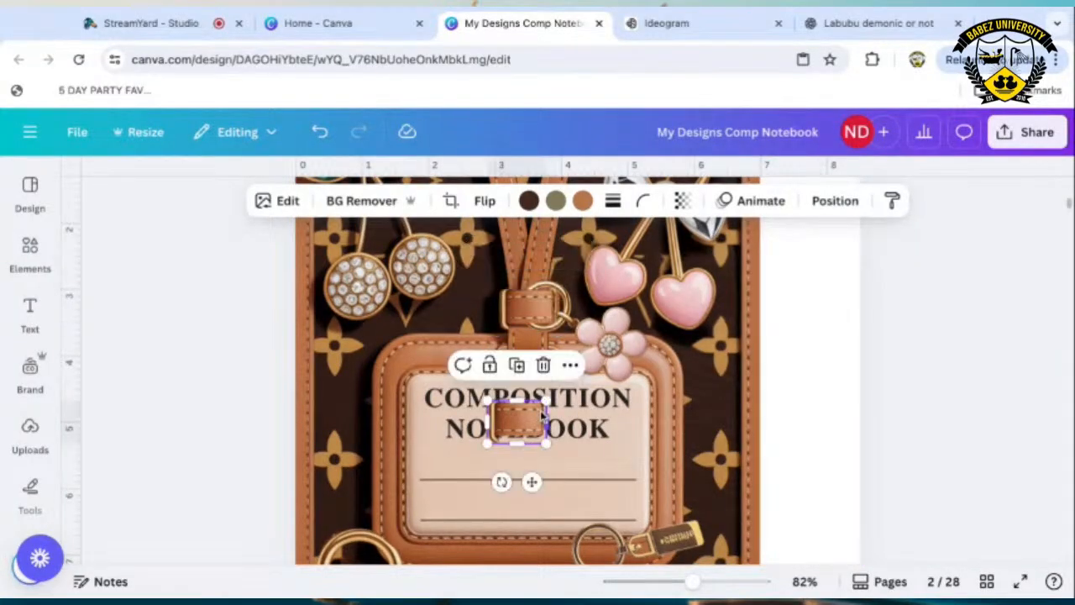
pyautogui.rightClick(542, 410)
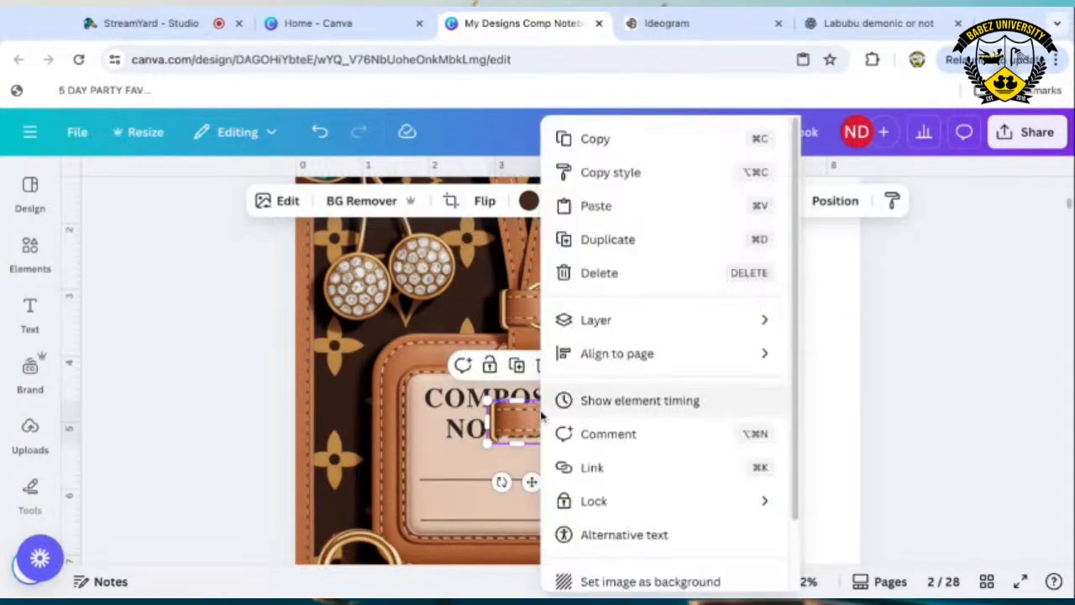
pyautogui.click(598, 272)
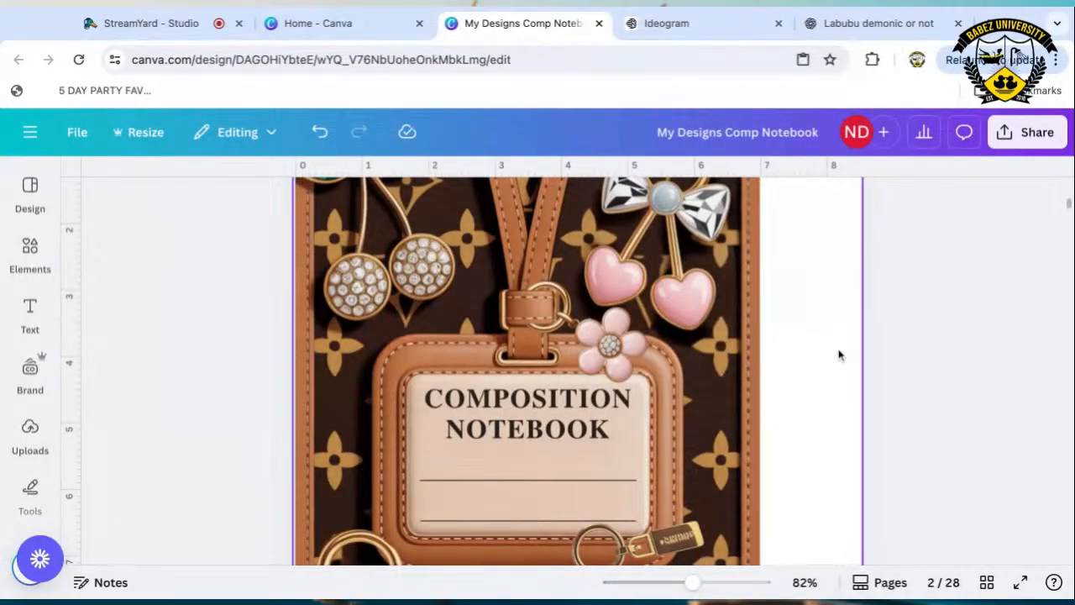
# Check the live stream comments in StreamYard and return to the notebook design in Canva.
pyautogui.click(146, 22)
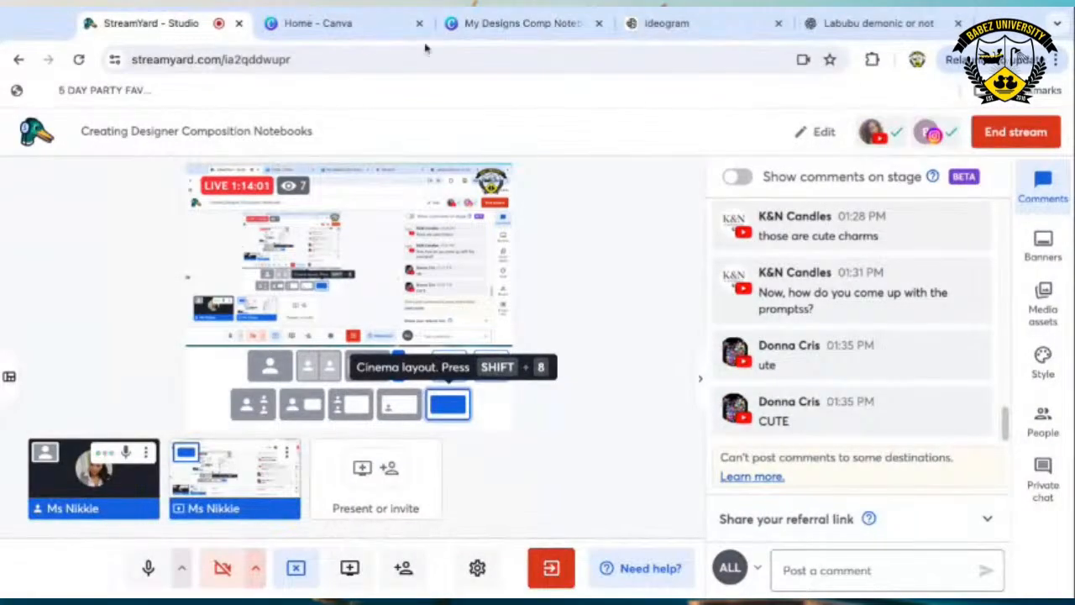
pyautogui.click(521, 23)
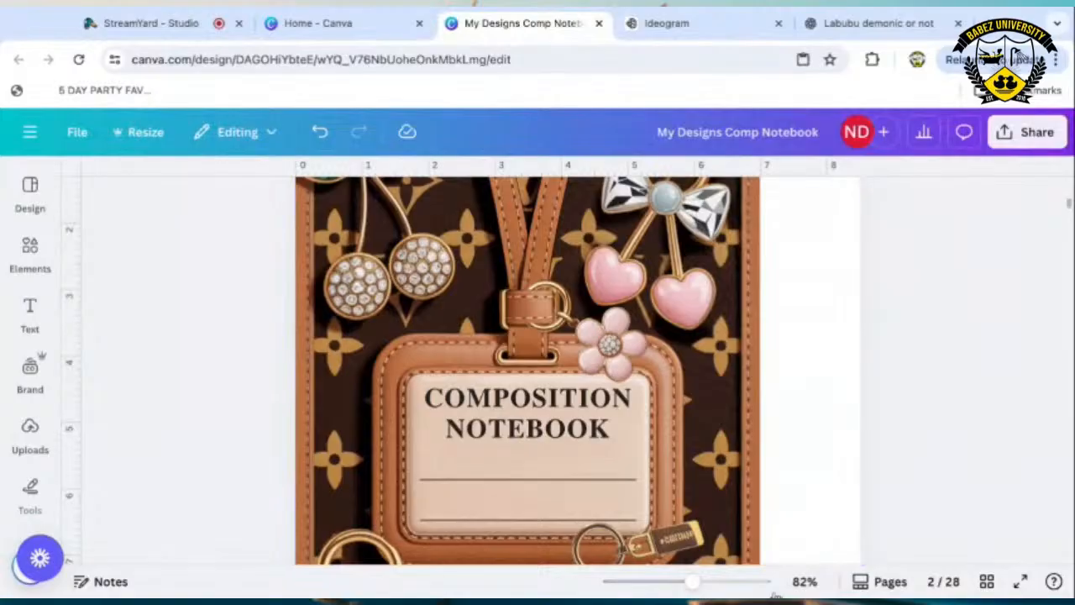
# Try the Labubu charm farther right, partly off the cover, and bring it back over the name badge's lower right corner.
pyautogui.moveTo(694, 586); pyautogui.dragTo(682, 584)
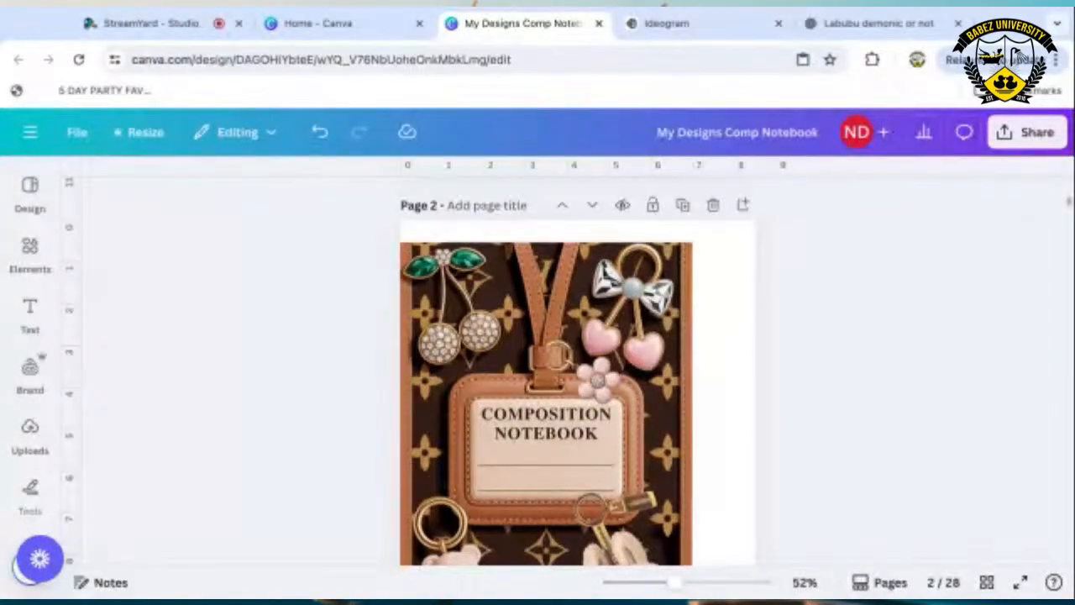
pyautogui.scroll(-2, 546, 378)
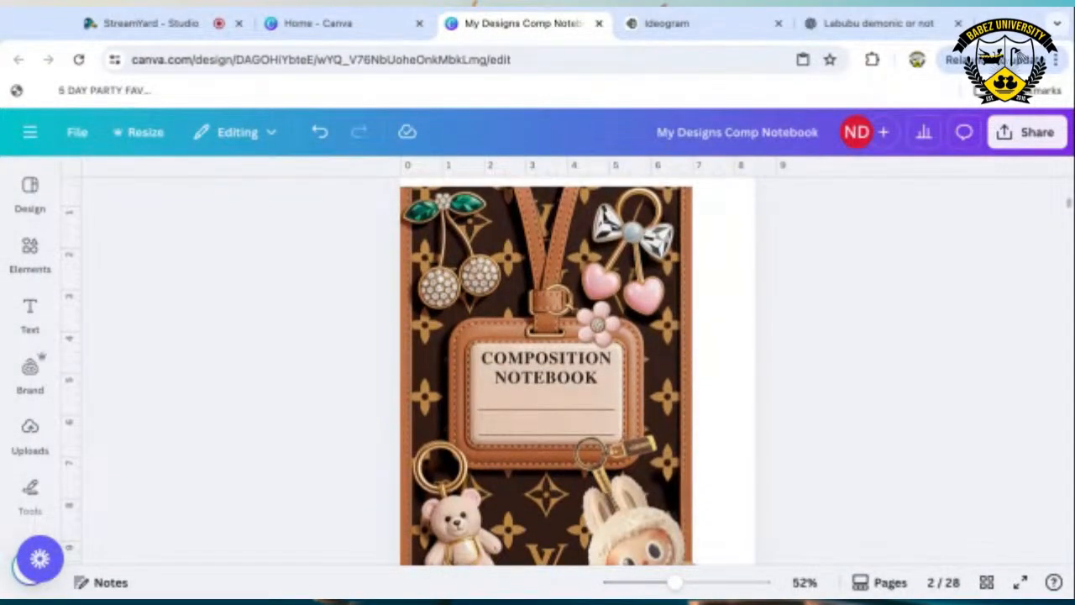
pyautogui.scroll(-3, 546, 370)
pyautogui.scroll(-1, 546, 362)
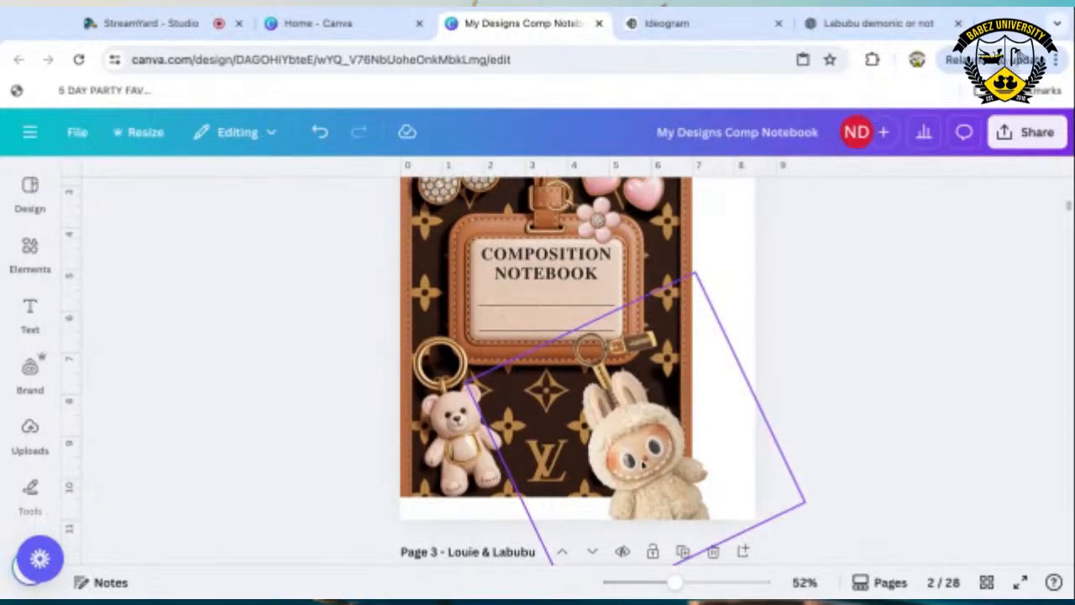
pyautogui.click(646, 464)
pyautogui.moveTo(644, 465); pyautogui.dragTo(670, 449)
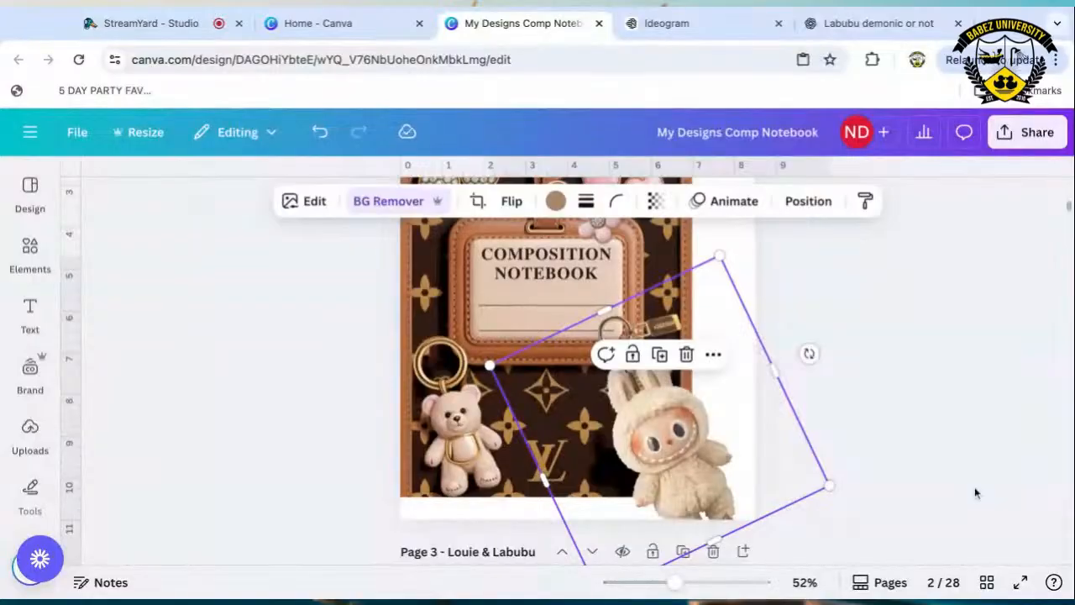
pyautogui.moveTo(677, 454); pyautogui.dragTo(758, 489)
pyautogui.moveTo(624, 388); pyautogui.dragTo(611, 393)
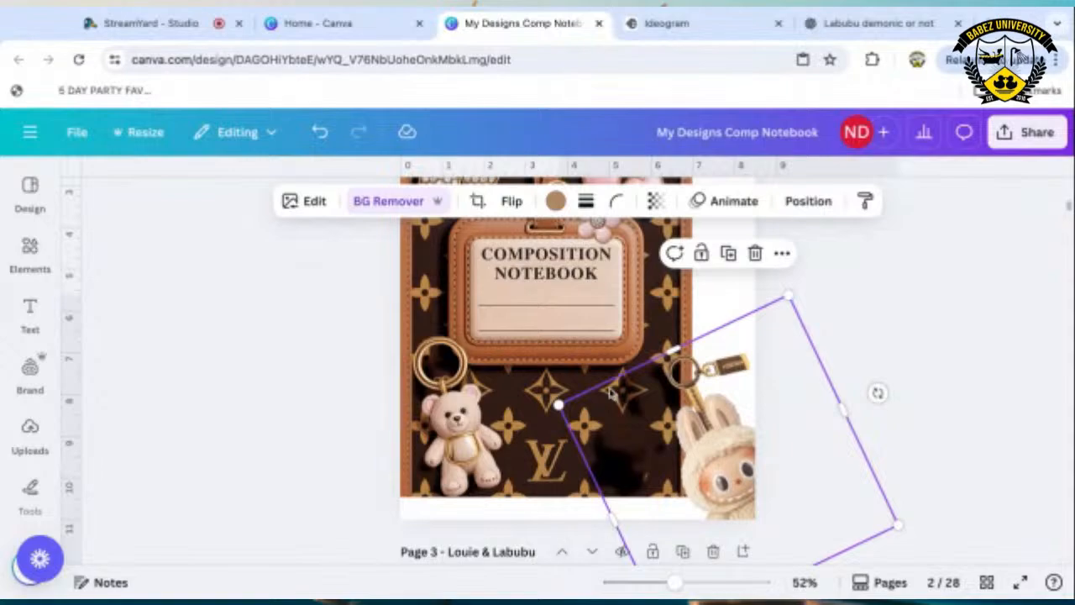
pyautogui.scroll(3, 612, 393)
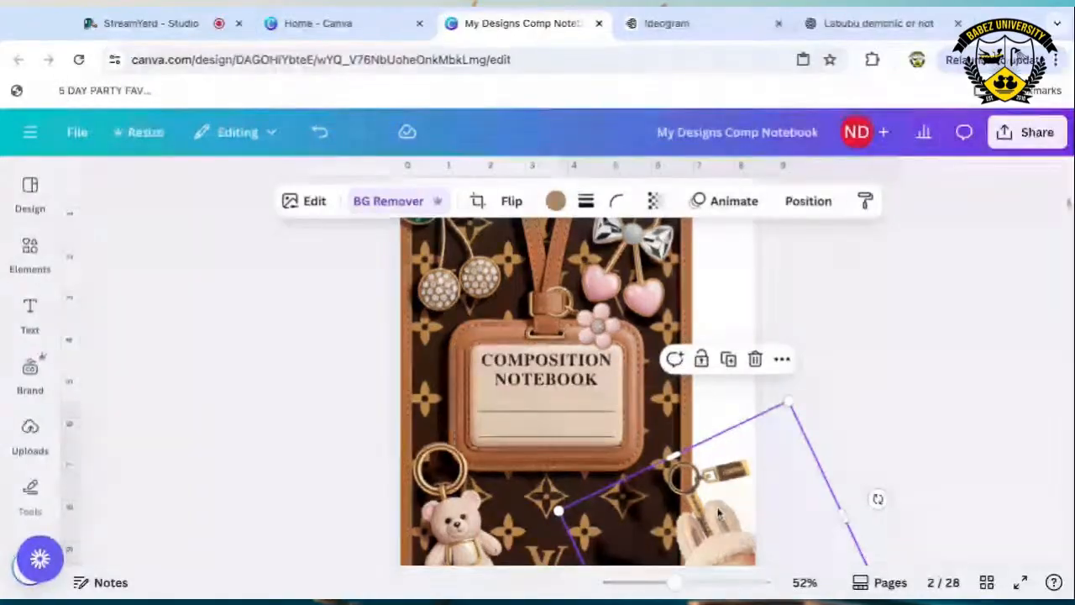
pyautogui.moveTo(718, 514); pyautogui.dragTo(643, 491)
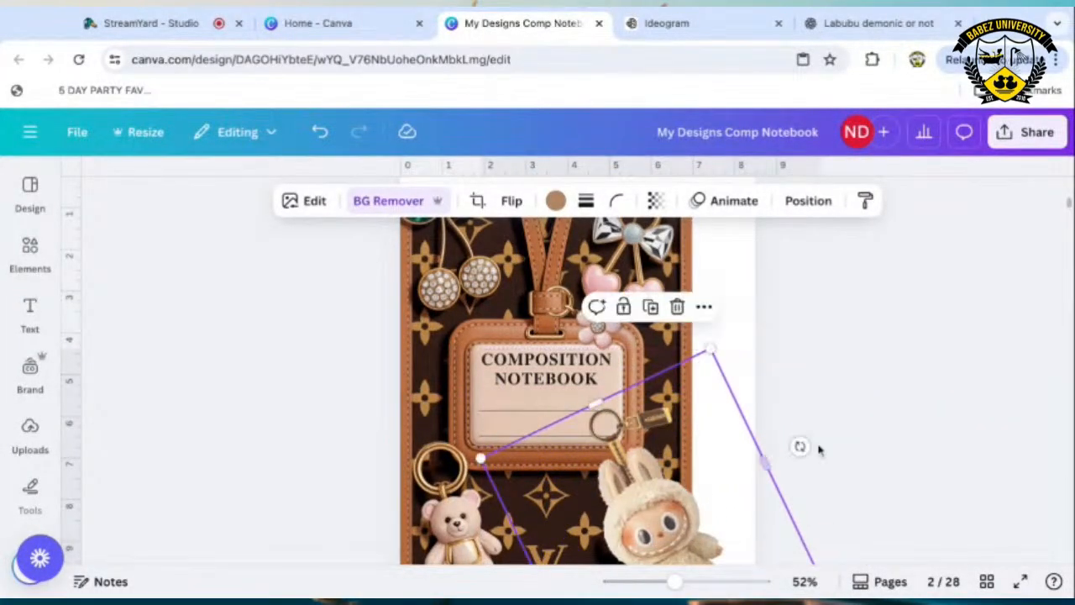
pyautogui.scroll(-3, 864, 442)
pyautogui.moveTo(706, 418); pyautogui.dragTo(683, 417)
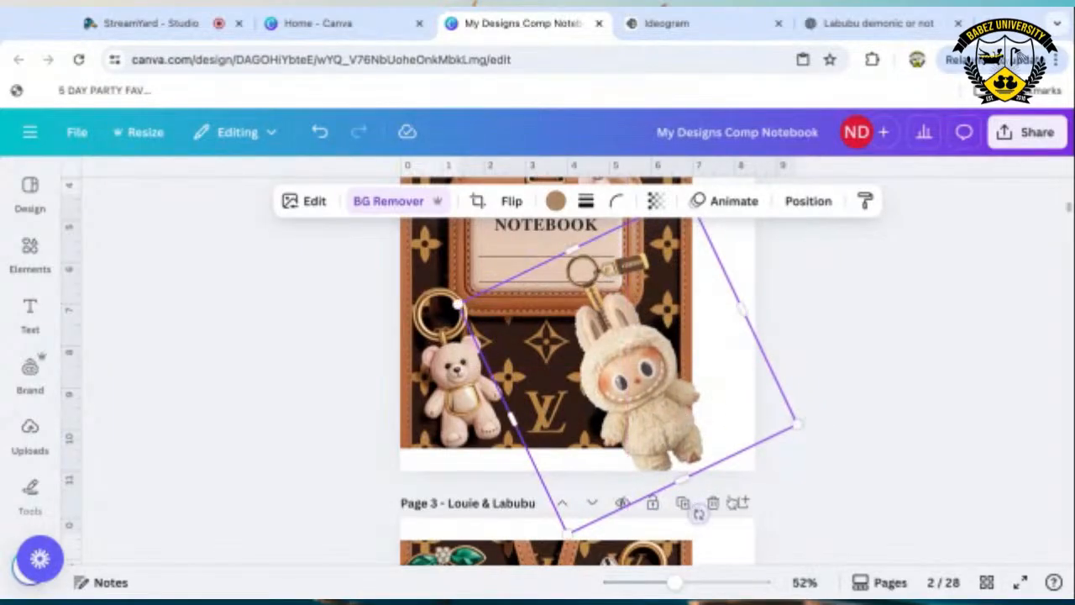
# Rotate the Labubu charm clockwise to stand nearly upright, and place its feet just inside the cover's bottom edge beside the bear.
pyautogui.moveTo(698, 514); pyautogui.dragTo(697, 483)
pyautogui.moveTo(597, 514); pyautogui.dragTo(604, 518)
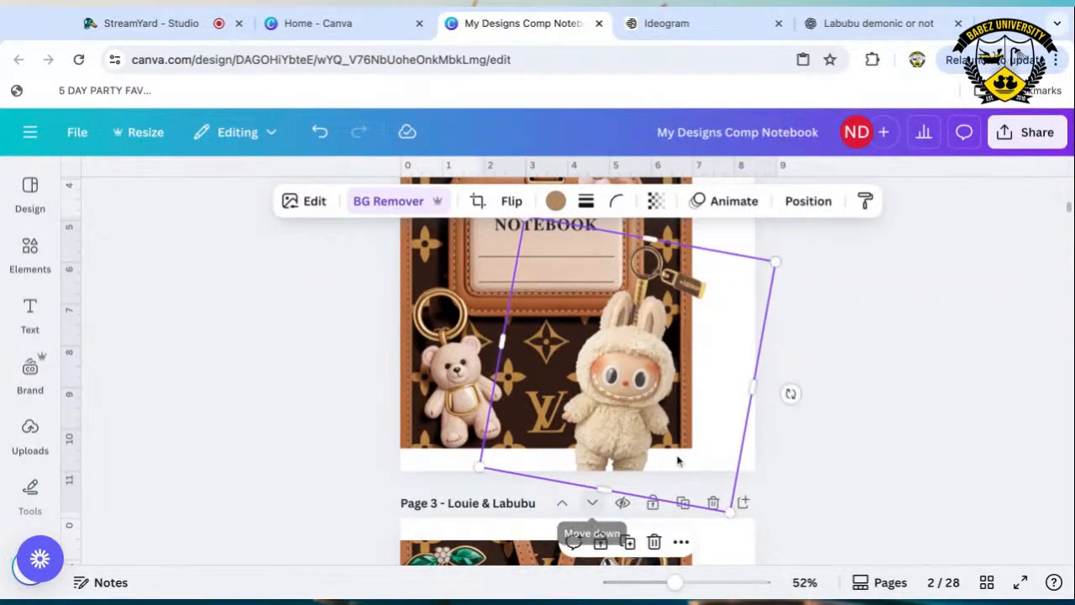
pyautogui.moveTo(624, 422); pyautogui.dragTo(606, 415)
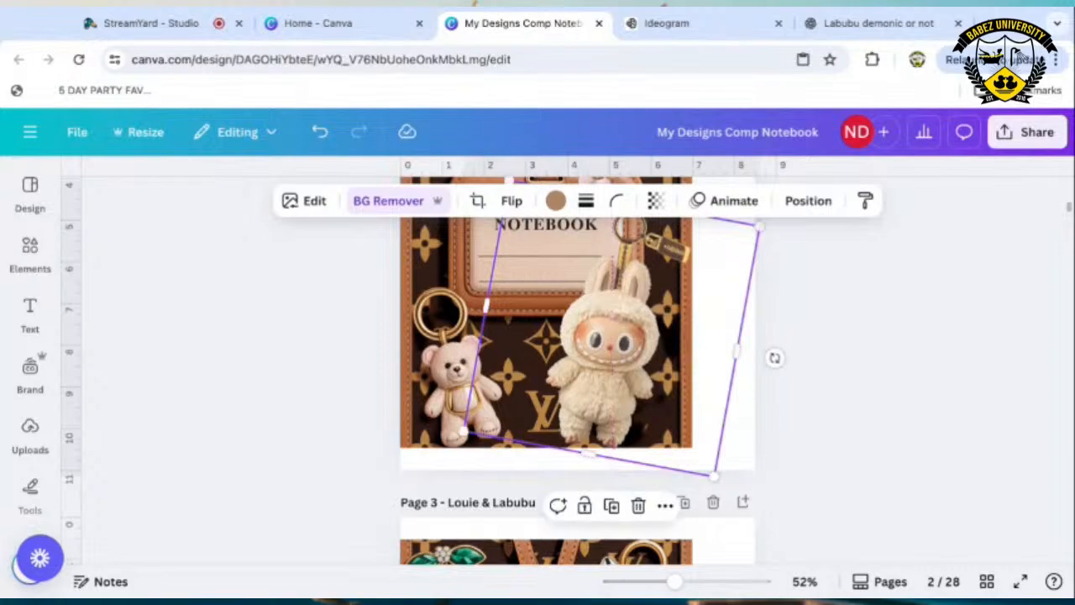
pyautogui.click(910, 425)
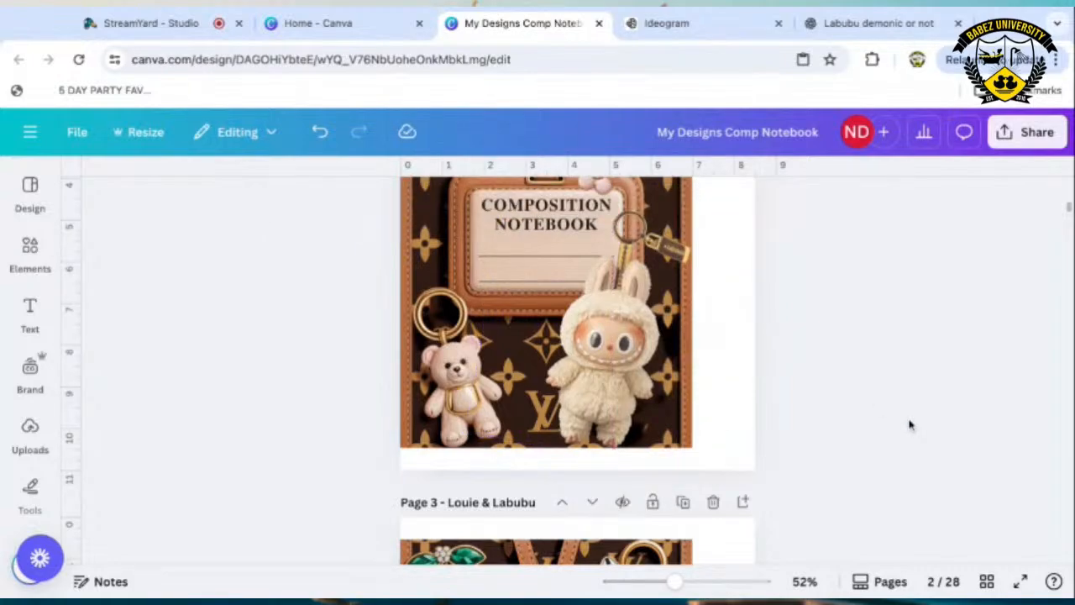
# Shrink the Labubu charm slightly and position it in the cover's lower right corner, with its ring over the name badge's right edge.
pyautogui.moveTo(677, 582); pyautogui.dragTo(666, 582)
pyautogui.scroll(3, 711, 367)
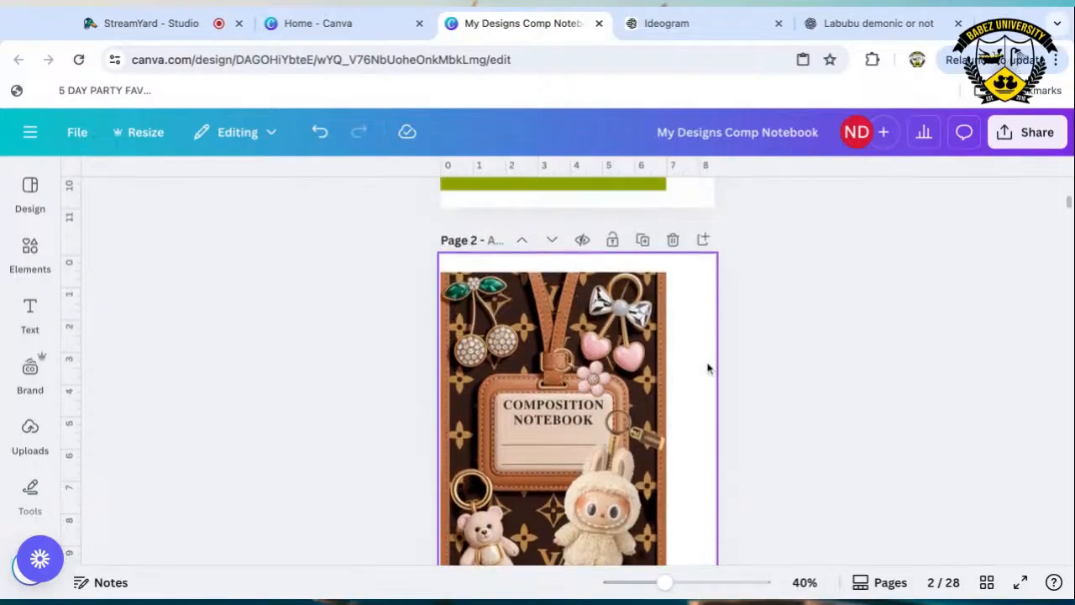
pyautogui.scroll(-2, 708, 367)
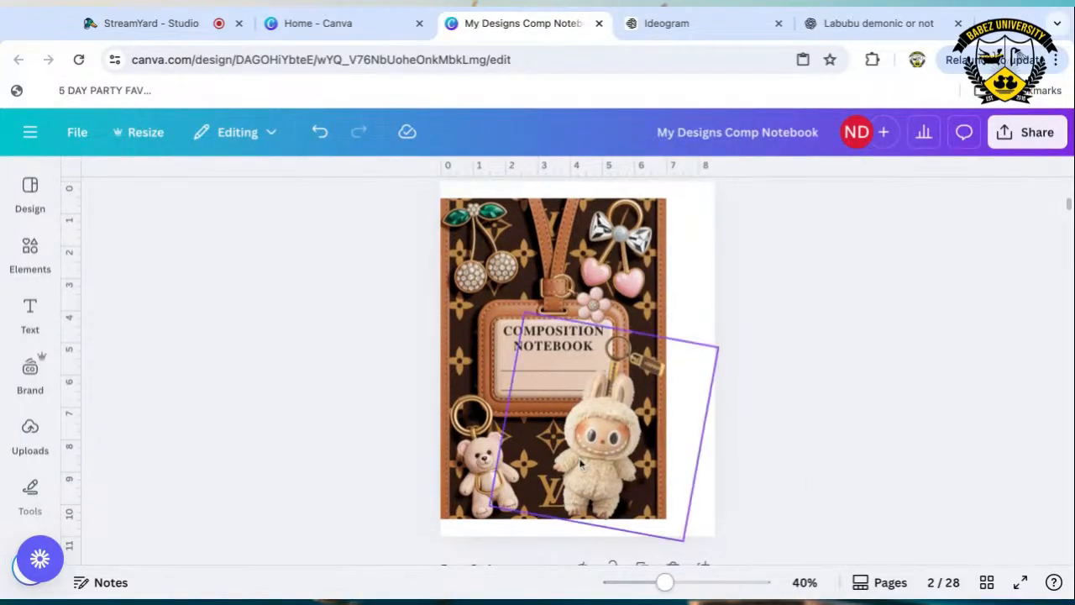
pyautogui.click(525, 311)
pyautogui.moveTo(525, 311); pyautogui.dragTo(542, 338)
pyautogui.moveTo(648, 471); pyautogui.dragTo(617, 458)
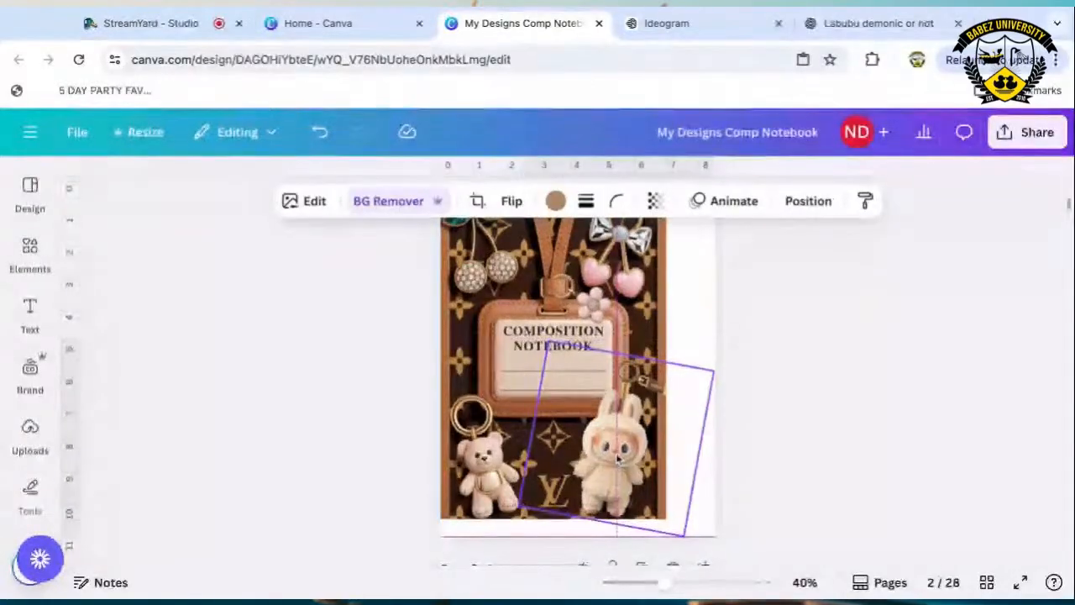
pyautogui.click(773, 464)
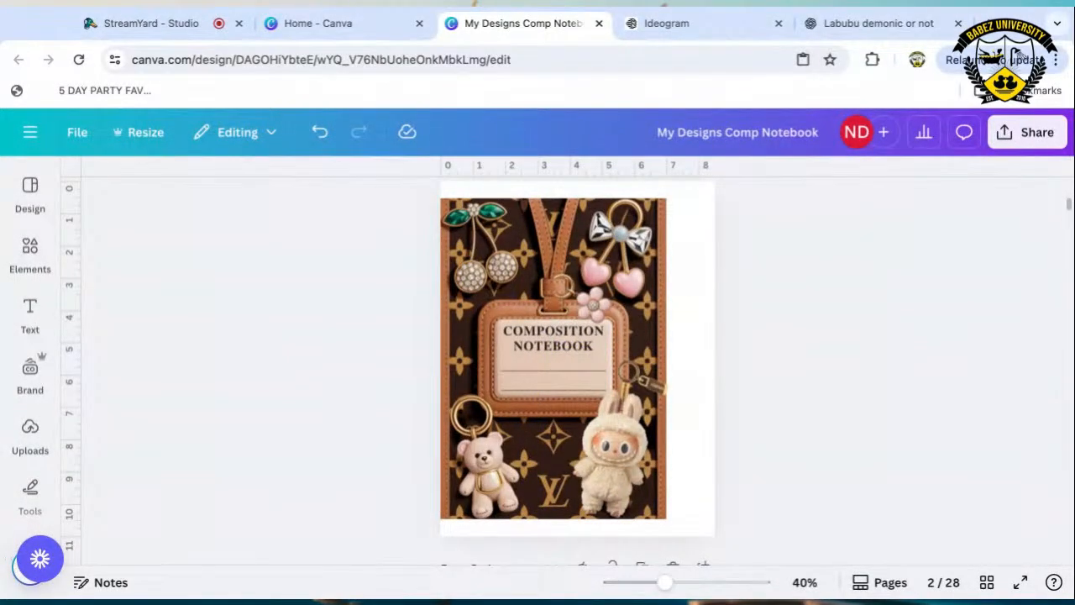
# Switch to Ideogram and open the uploaded black-background image of the three gold charms.
pyautogui.click(686, 25)
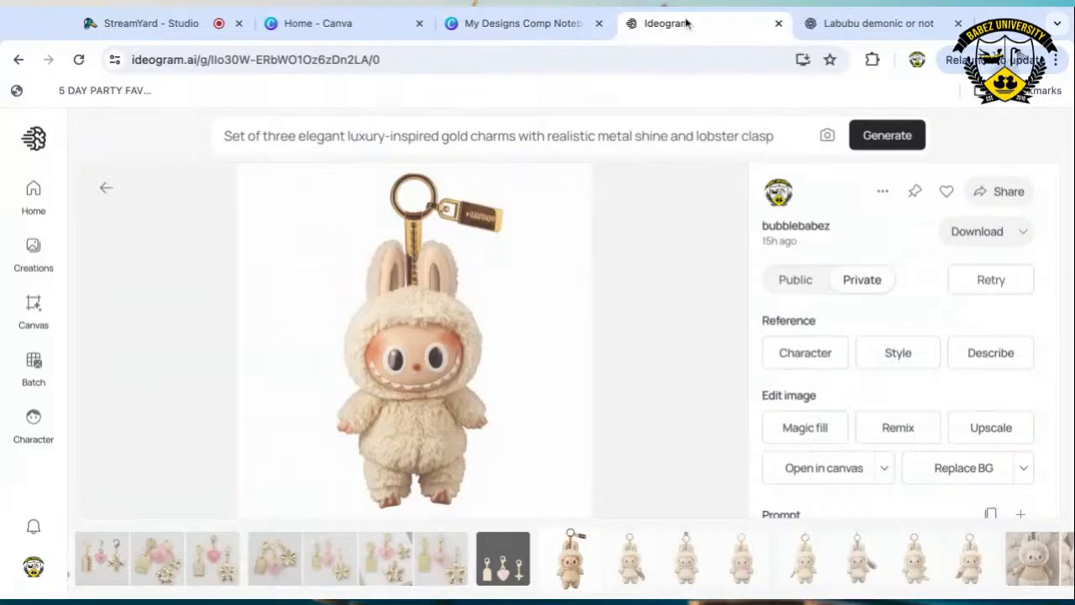
pyautogui.click(511, 576)
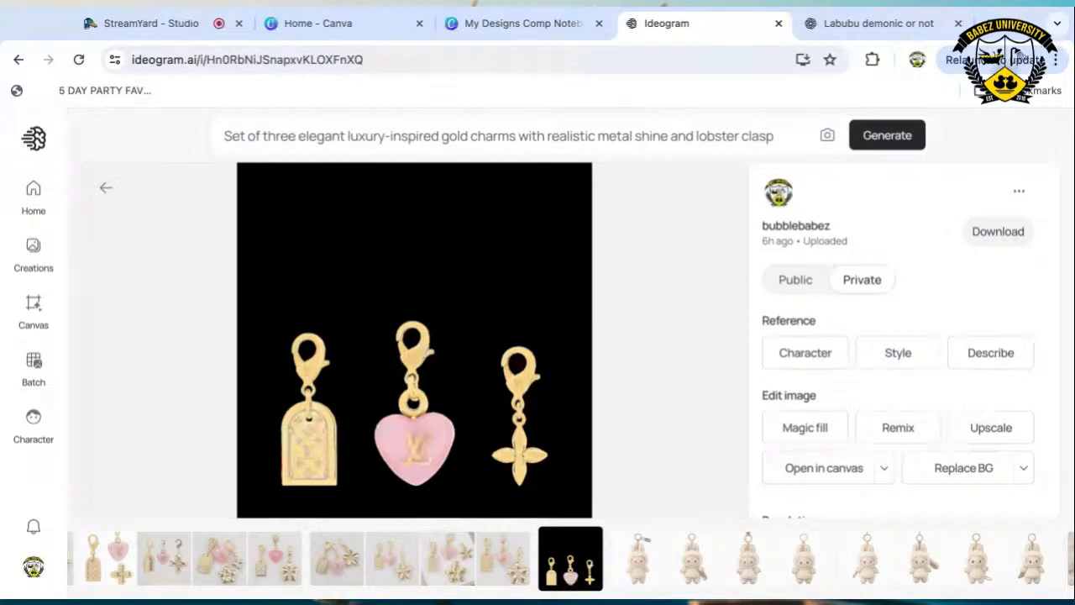
# Switch to the ChatGPT chat and review the prompt request for the plush Labubu keychain image and the prompt written for it.
pyautogui.click(871, 25)
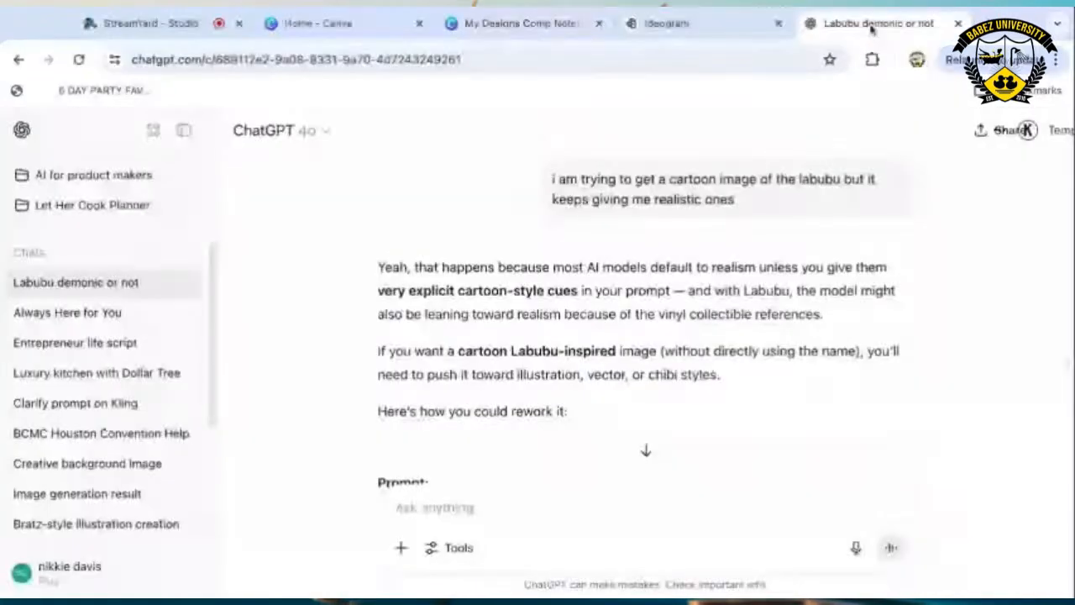
pyautogui.scroll(-10, 613, 377)
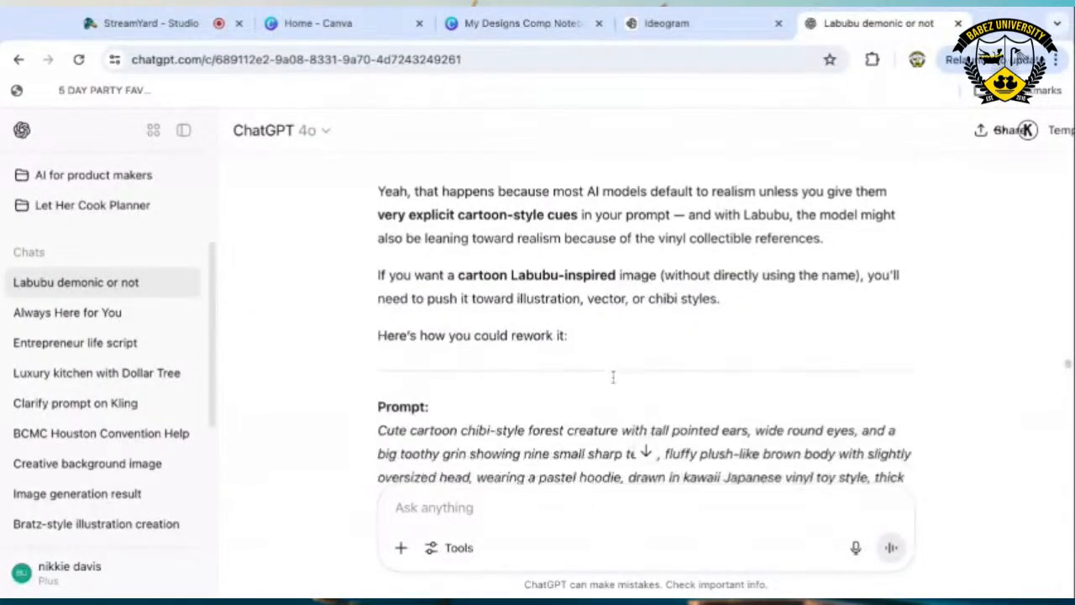
pyautogui.scroll(-10, 614, 377)
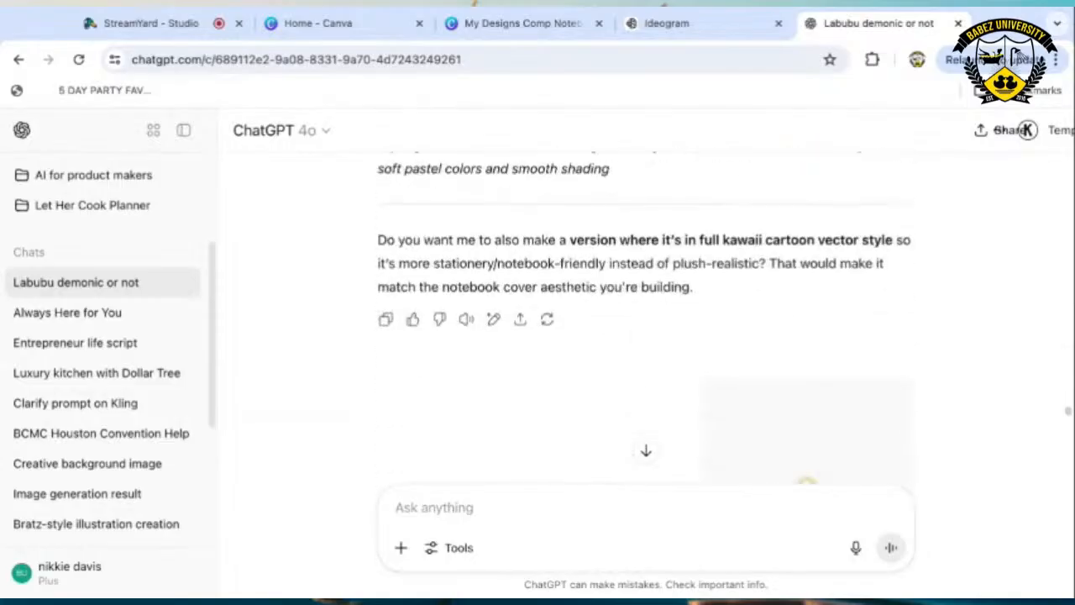
pyautogui.scroll(6, 614, 376)
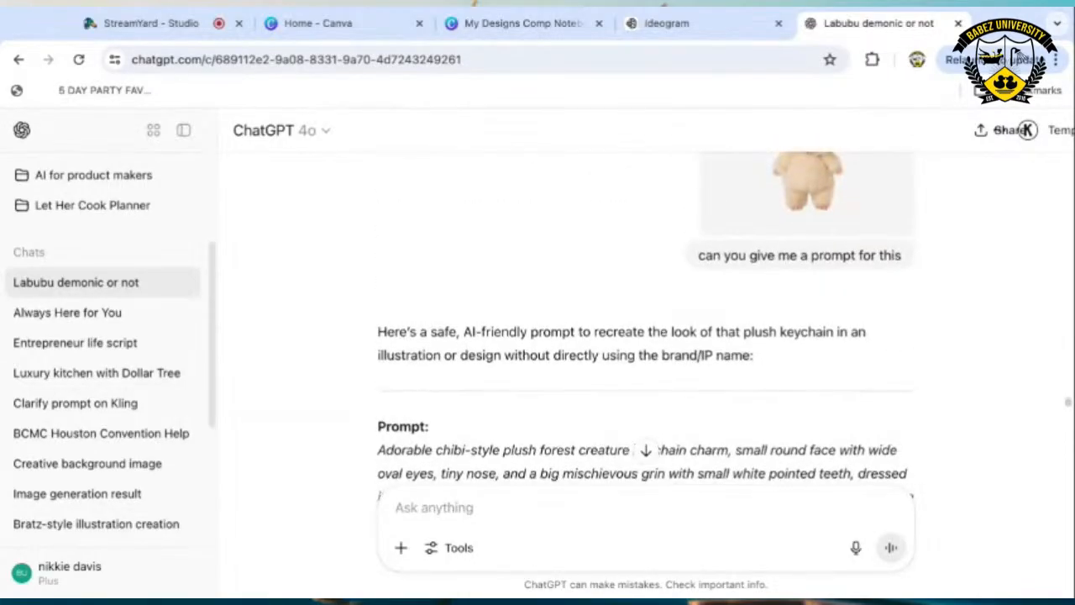
pyautogui.scroll(1, 645, 319)
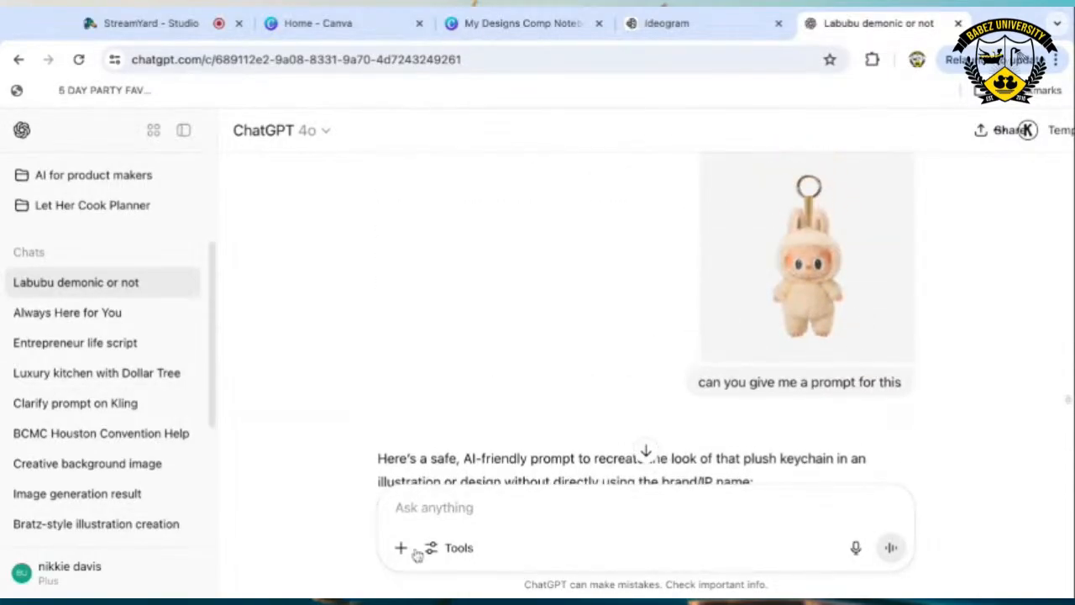
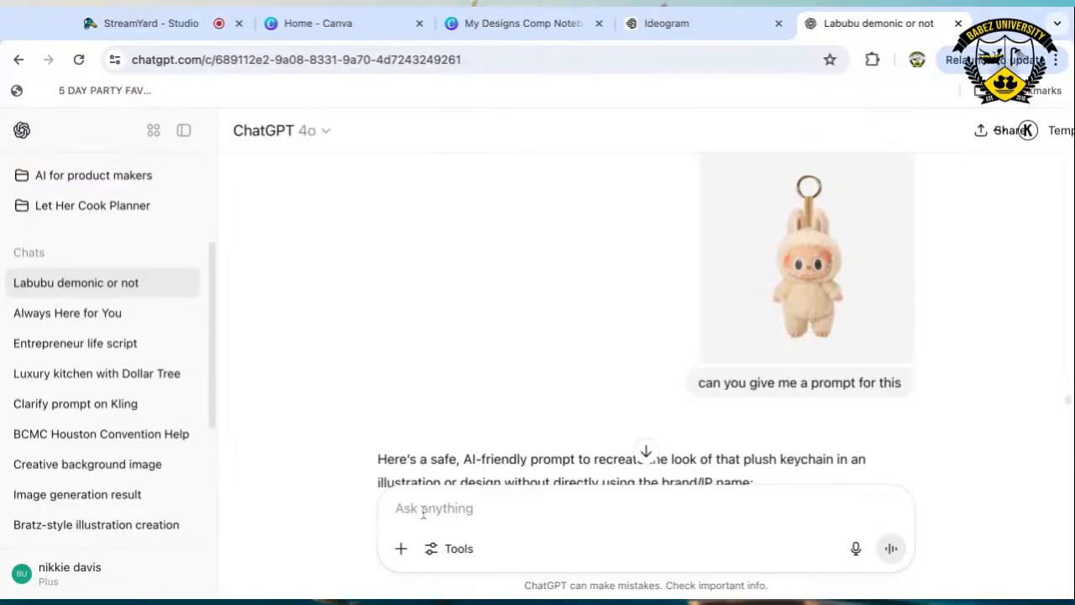
pyautogui.scroll(-3, 583, 378)
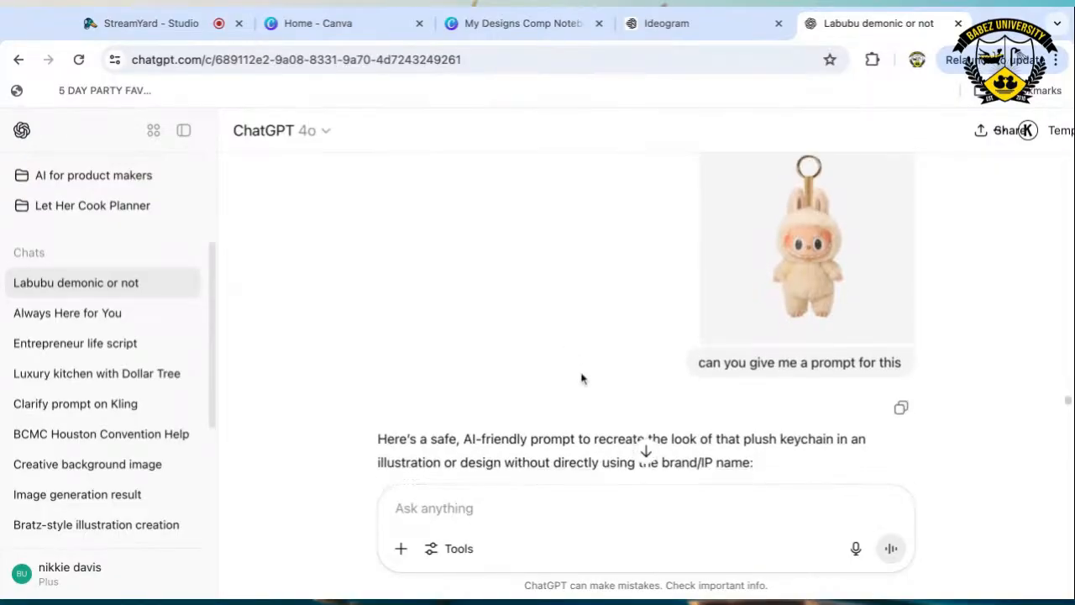
pyautogui.scroll(-2, 583, 378)
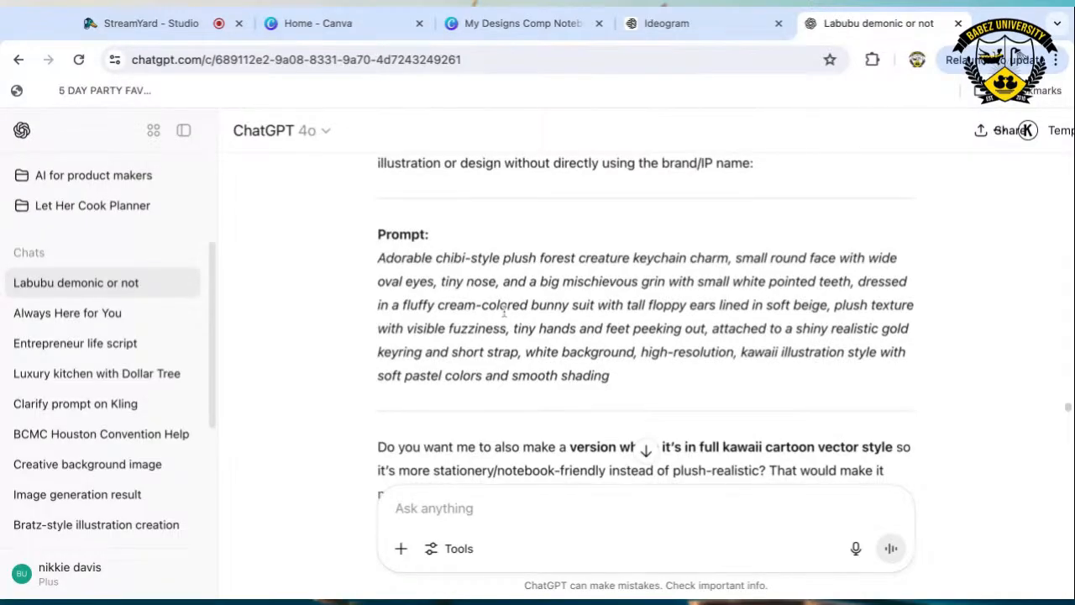
# Find the ChatGPT prompt for the three luxury-inspired gold charms and highlight its full text.
pyautogui.scroll(-5, 689, 380)
pyautogui.scroll(-3, 689, 379)
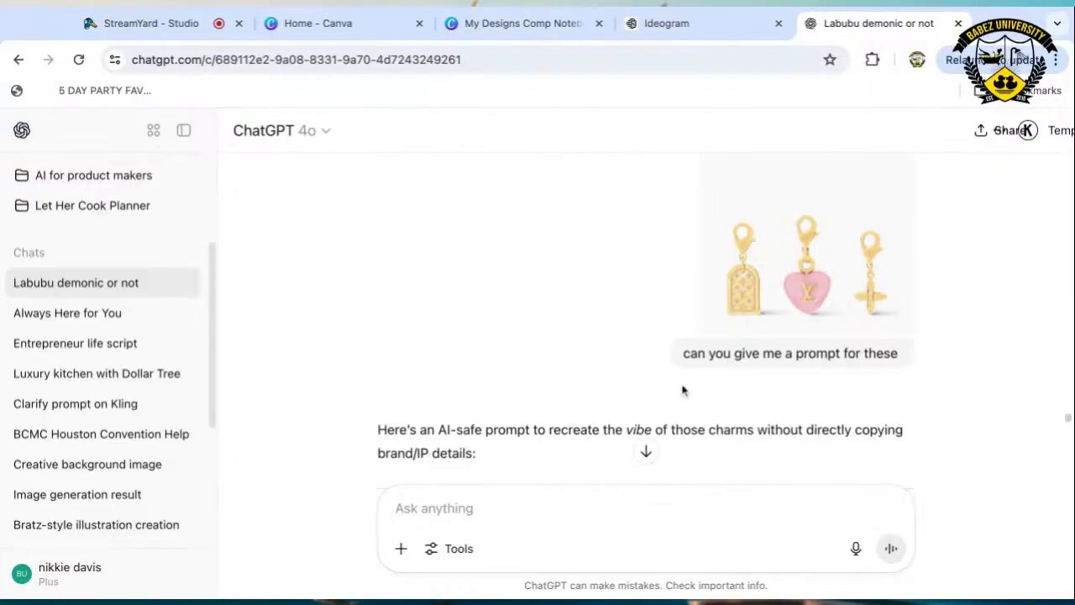
pyautogui.scroll(-1, 376, 373)
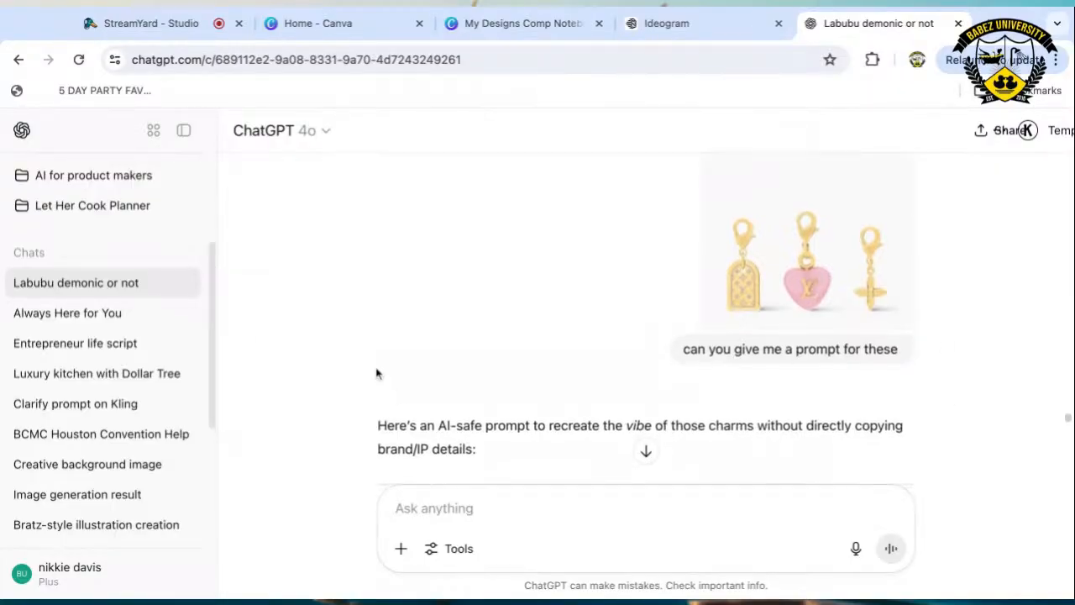
pyautogui.scroll(-1, 376, 373)
pyautogui.scroll(-1, 379, 386)
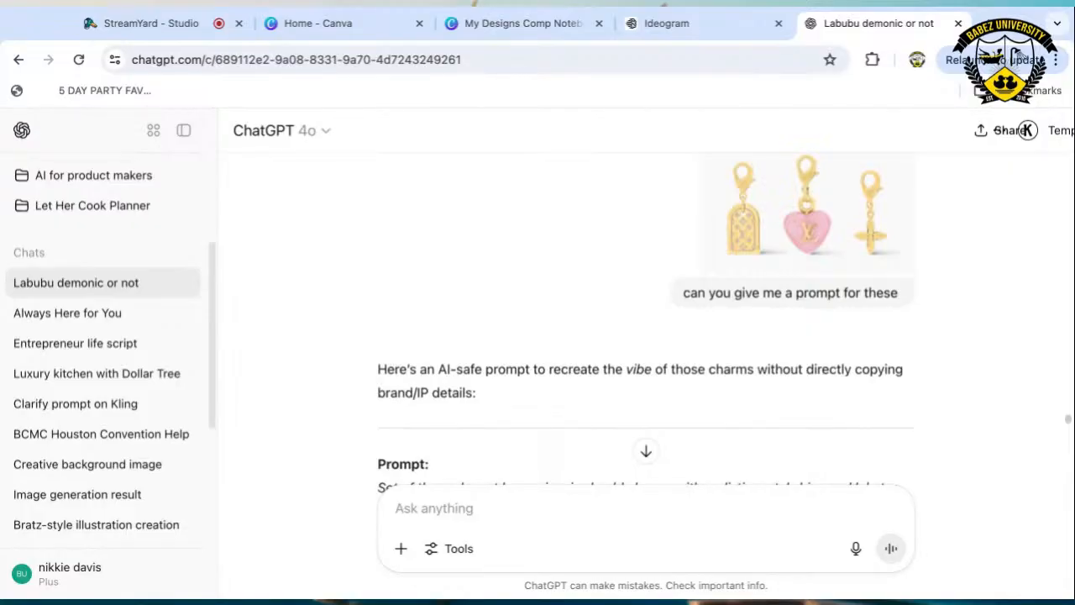
pyautogui.scroll(-3, 645, 324)
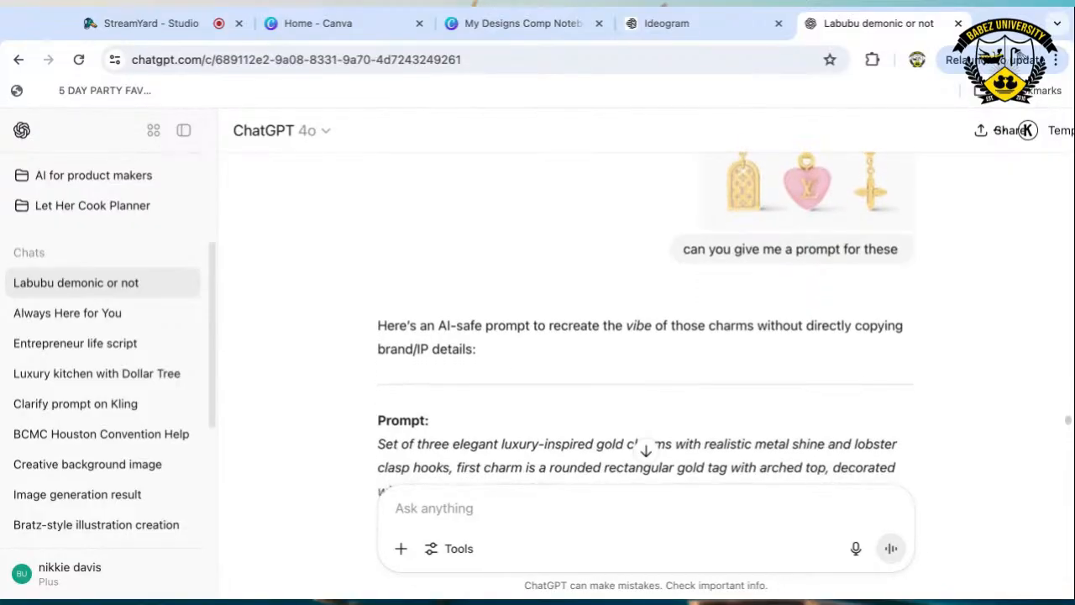
pyautogui.scroll(-1, 645, 325)
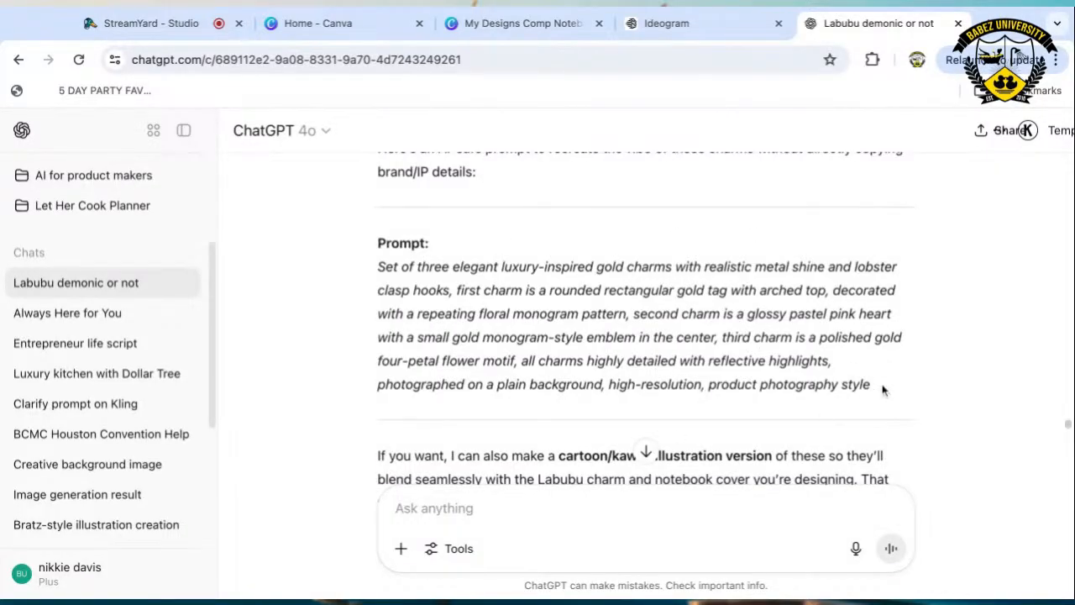
pyautogui.moveTo(882, 389); pyautogui.dragTo(378, 266)
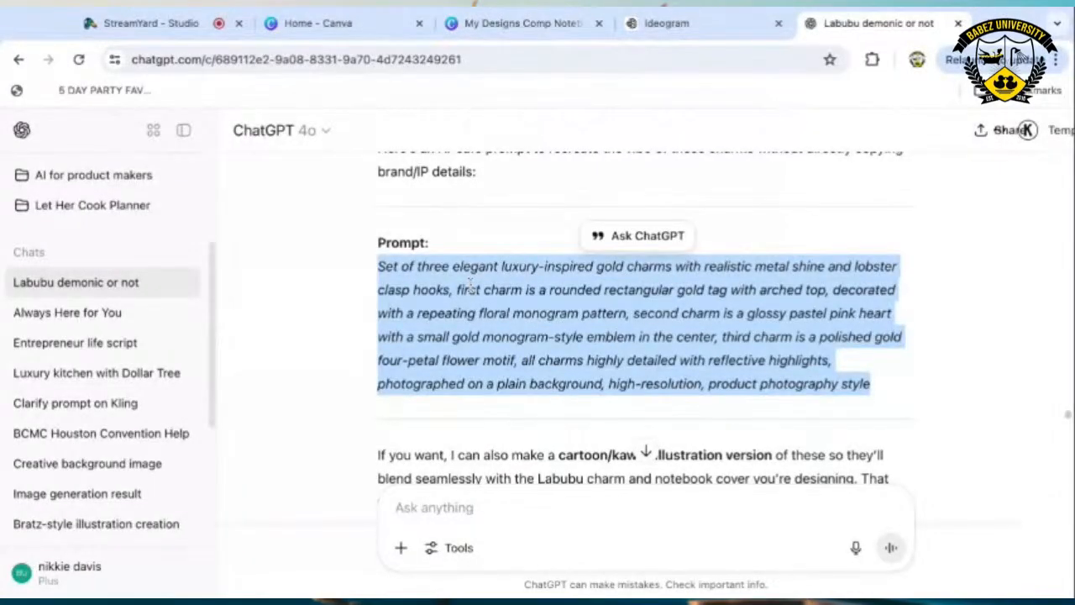
# Return to Ideogram, expand the three-charm prompt, and browse its generated variations back to the white-background image with the four-petal flower.
pyautogui.click(653, 26)
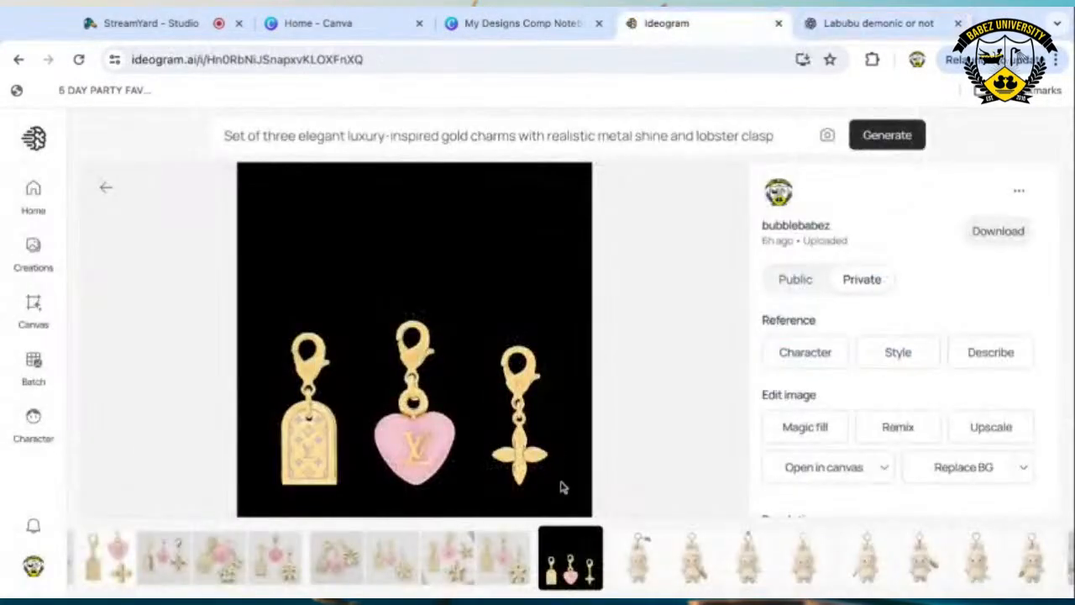
pyautogui.click(499, 138)
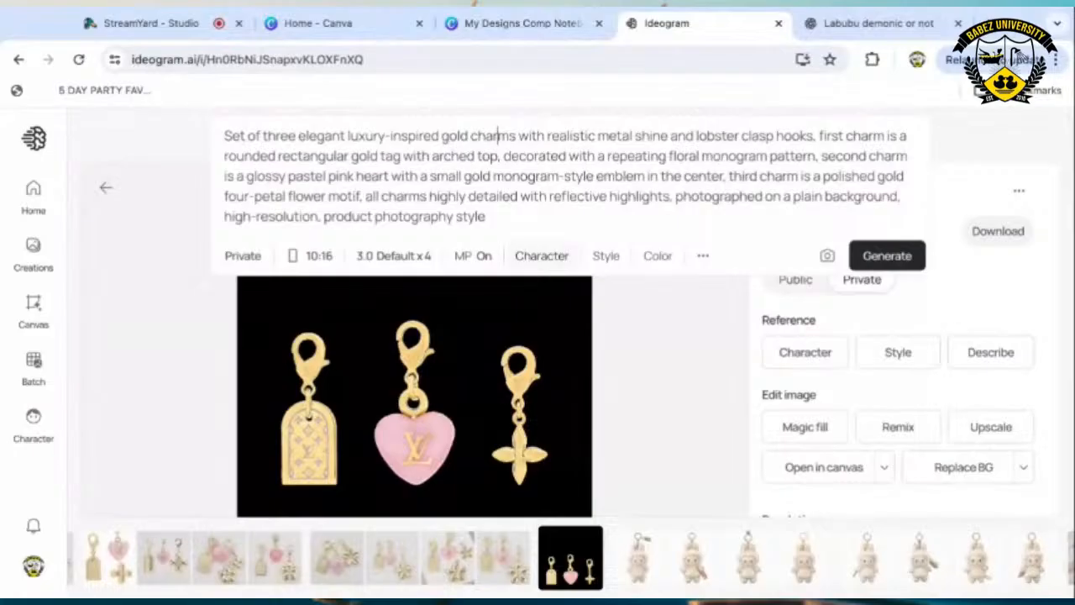
pyautogui.click(491, 562)
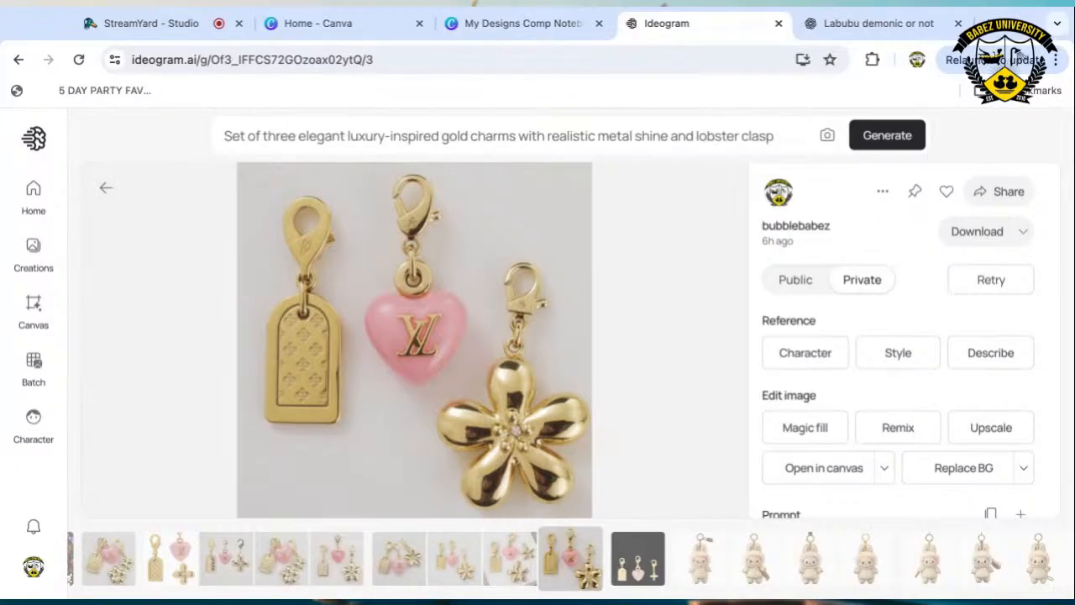
pyautogui.click(509, 571)
pyautogui.click(508, 571)
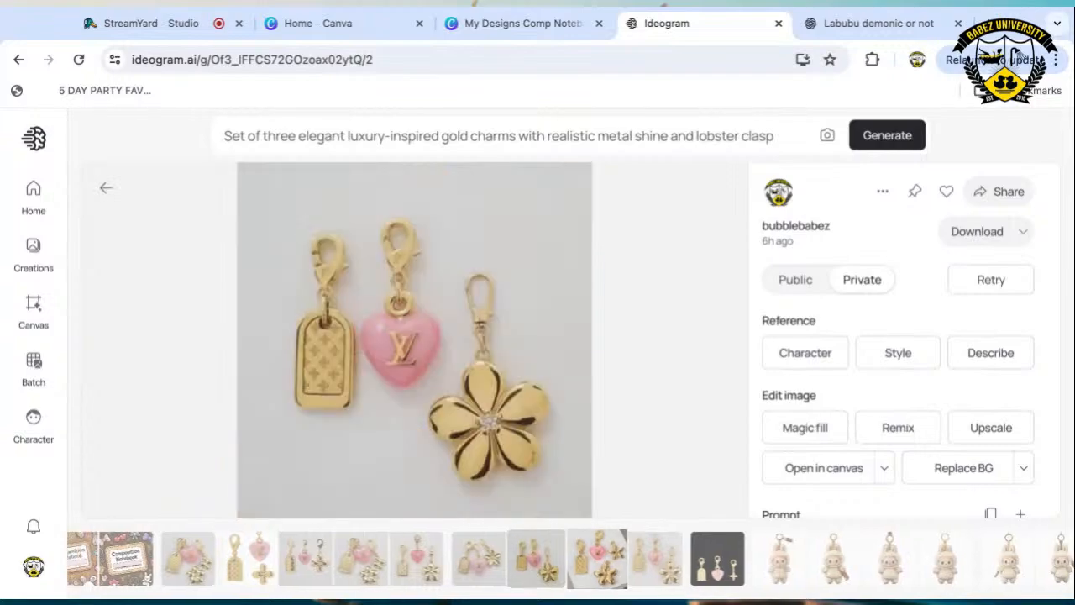
pyautogui.click(508, 572)
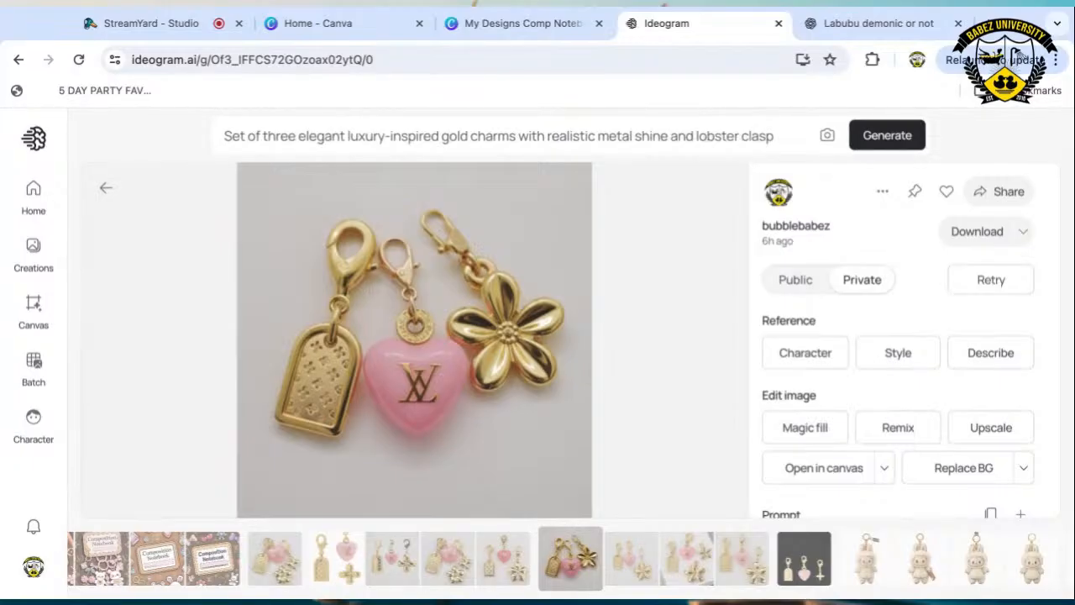
pyautogui.click(505, 563)
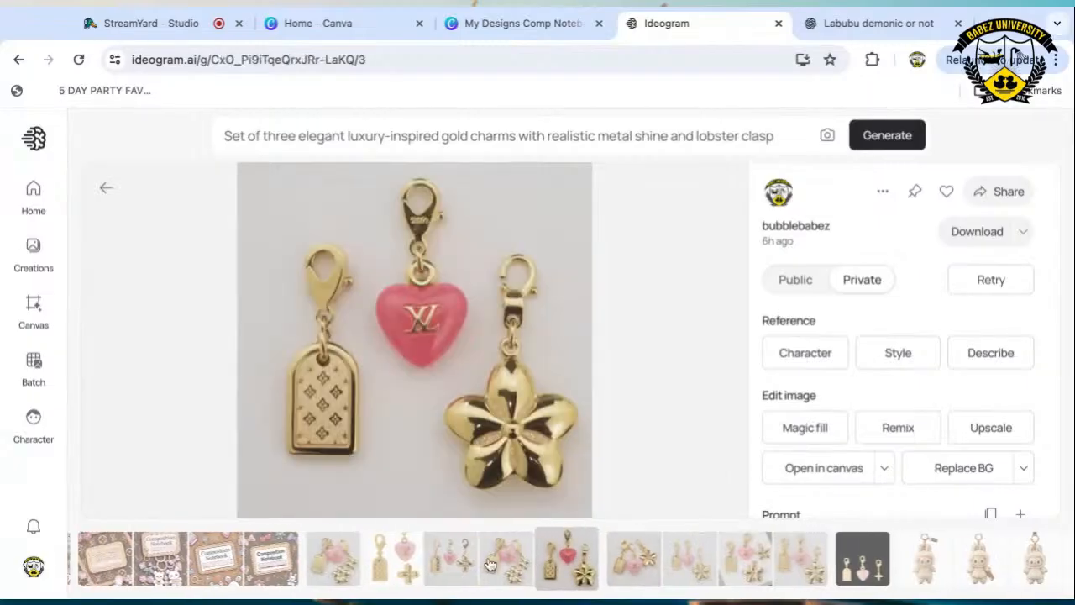
pyautogui.click(509, 561)
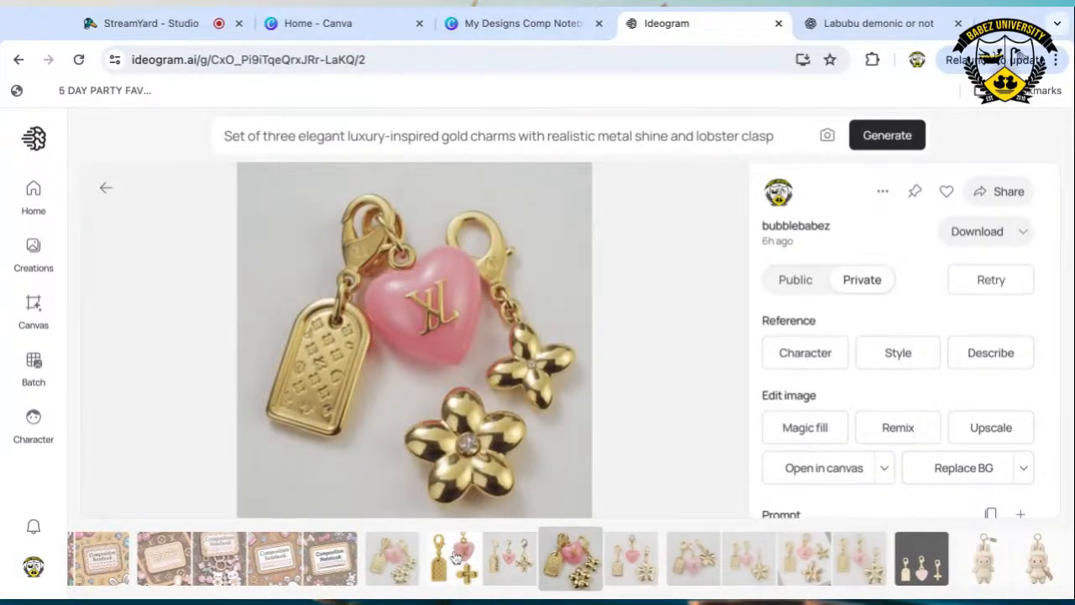
pyautogui.click(455, 559)
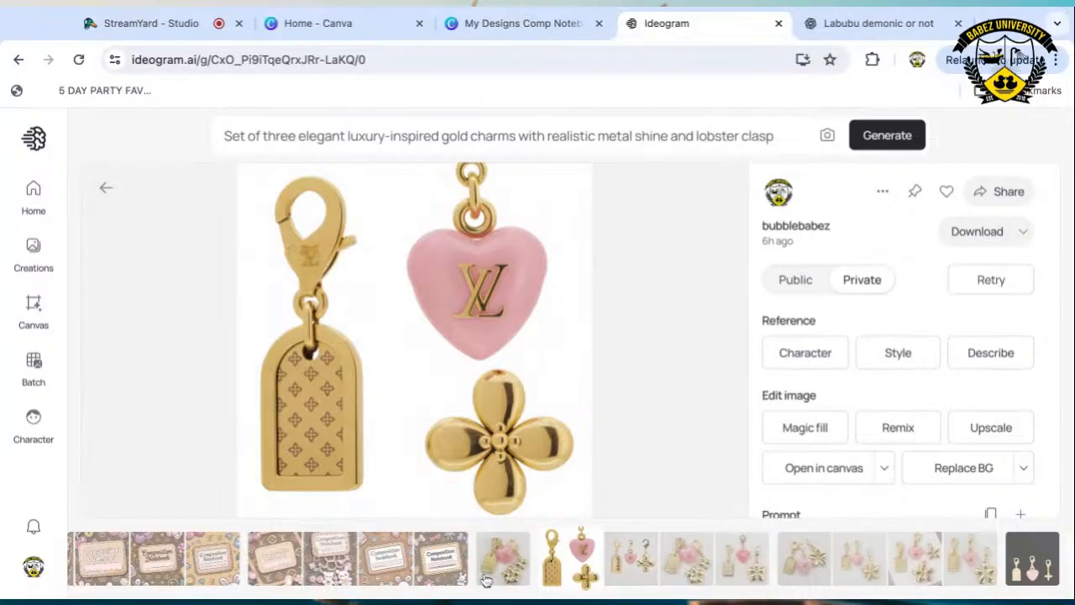
# Compare the uploaded charm image with the white-background version, and review the other generated charm sets up to the one beside the black-background upload.
pyautogui.click(523, 562)
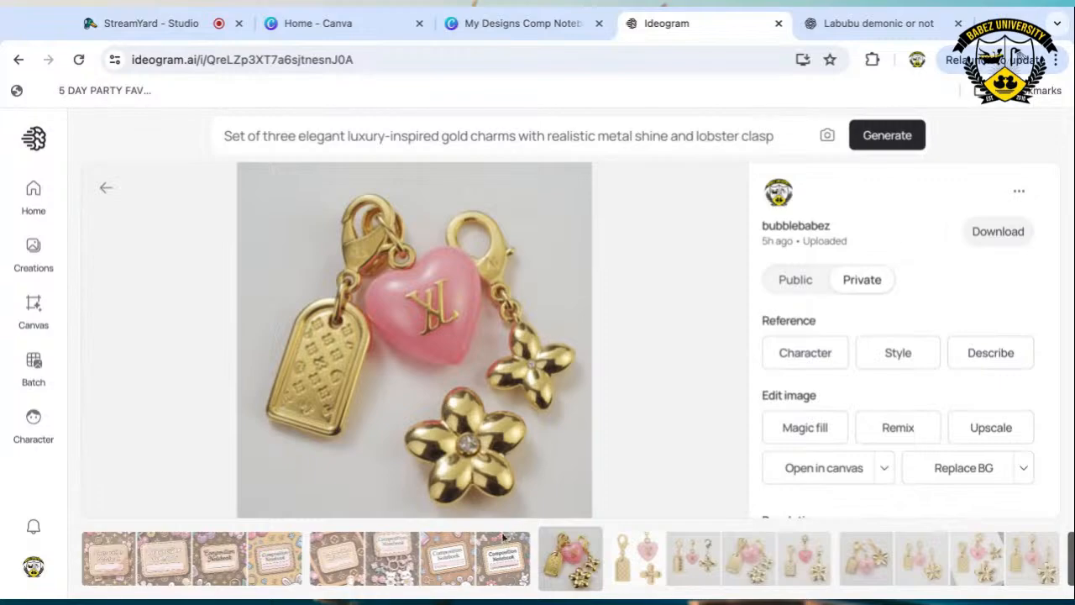
pyautogui.click(550, 560)
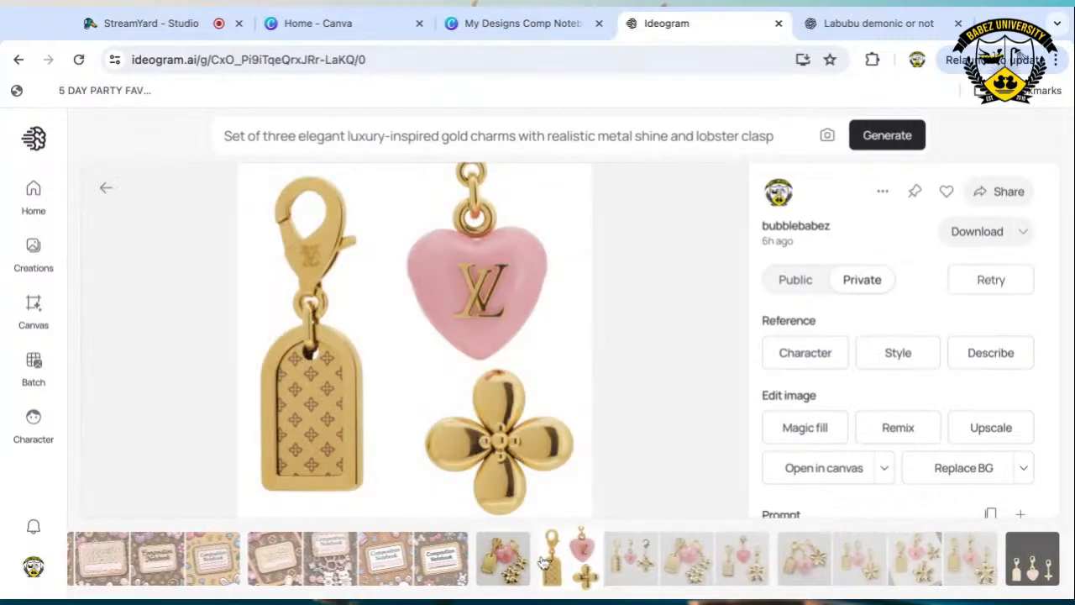
pyautogui.click(524, 563)
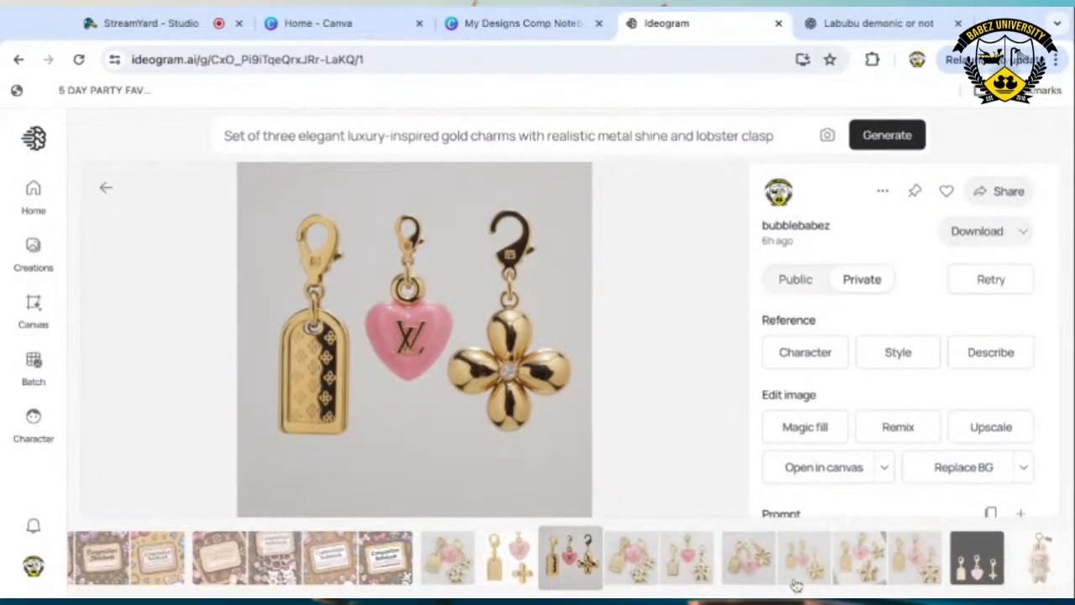
pyautogui.click(760, 559)
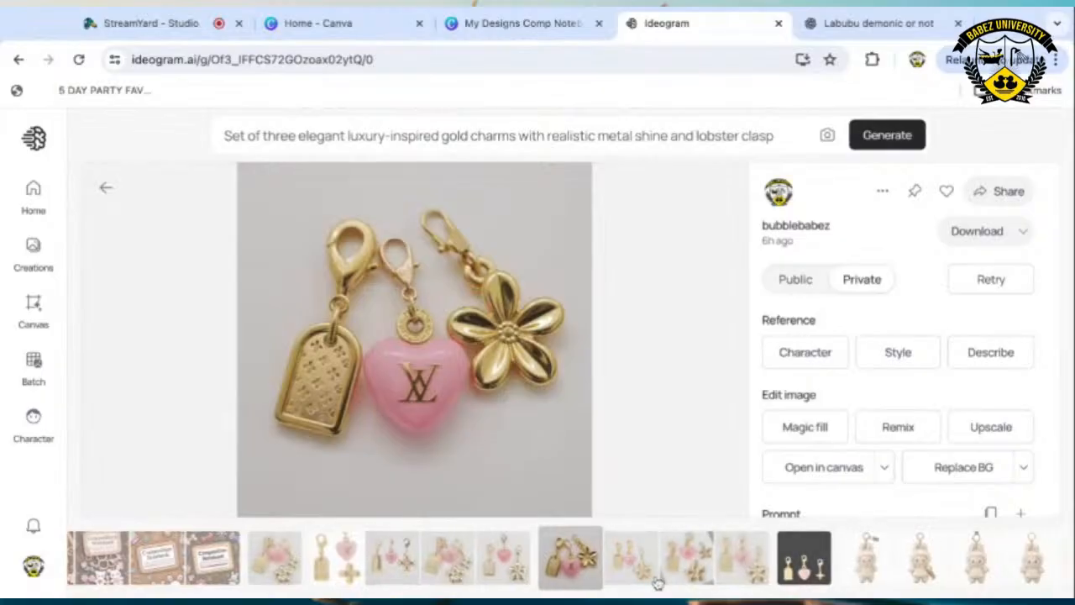
pyautogui.click(632, 567)
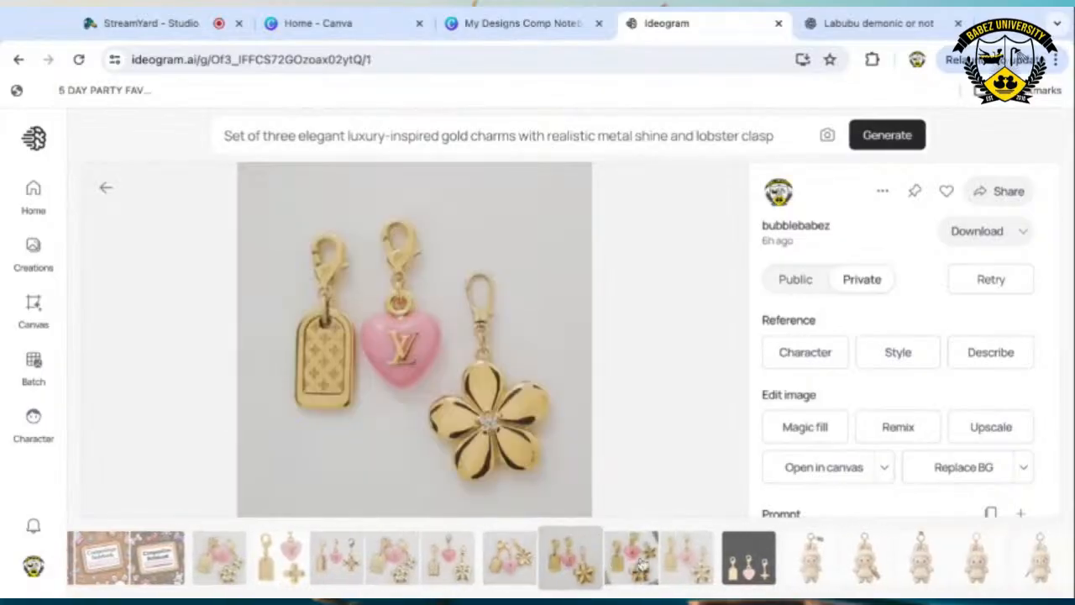
pyautogui.click(643, 561)
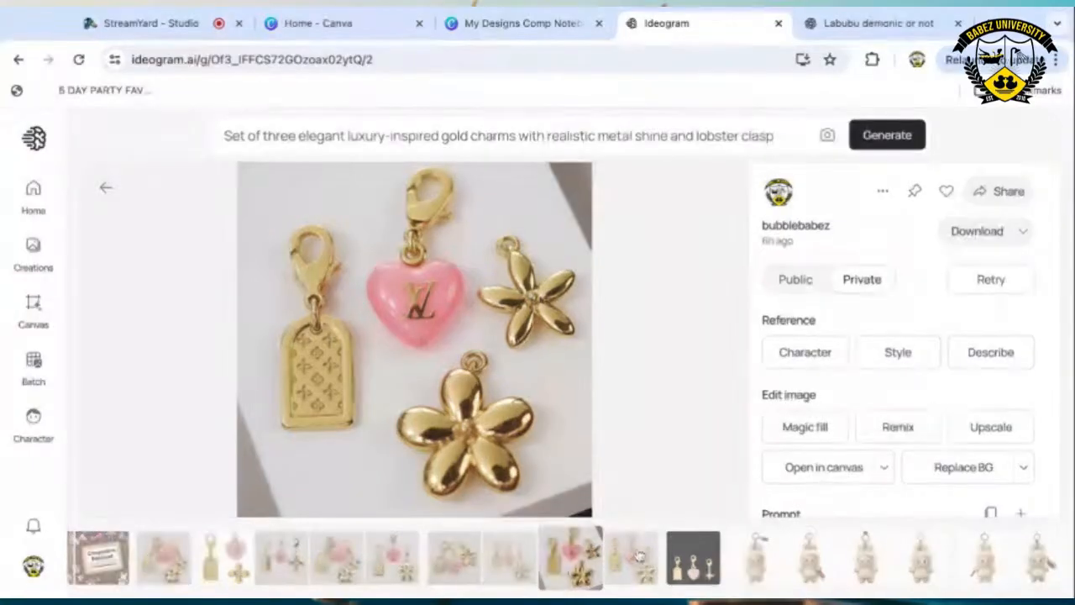
pyautogui.click(633, 566)
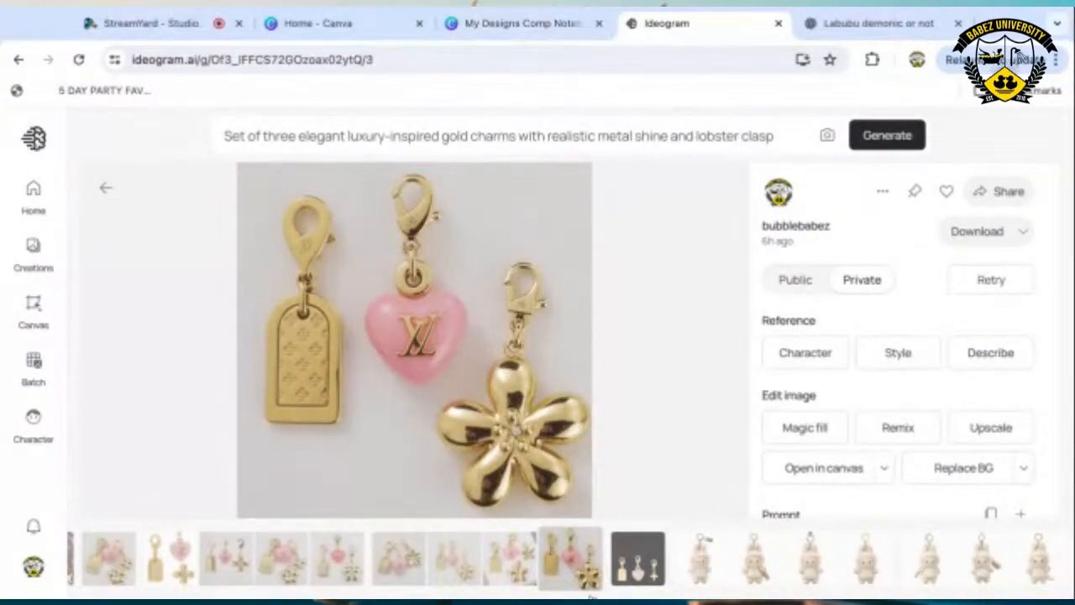
# Browse back through the generated charm sets to the one with the deep pink heart and star-shaped gold flower.
pyautogui.click(506, 561)
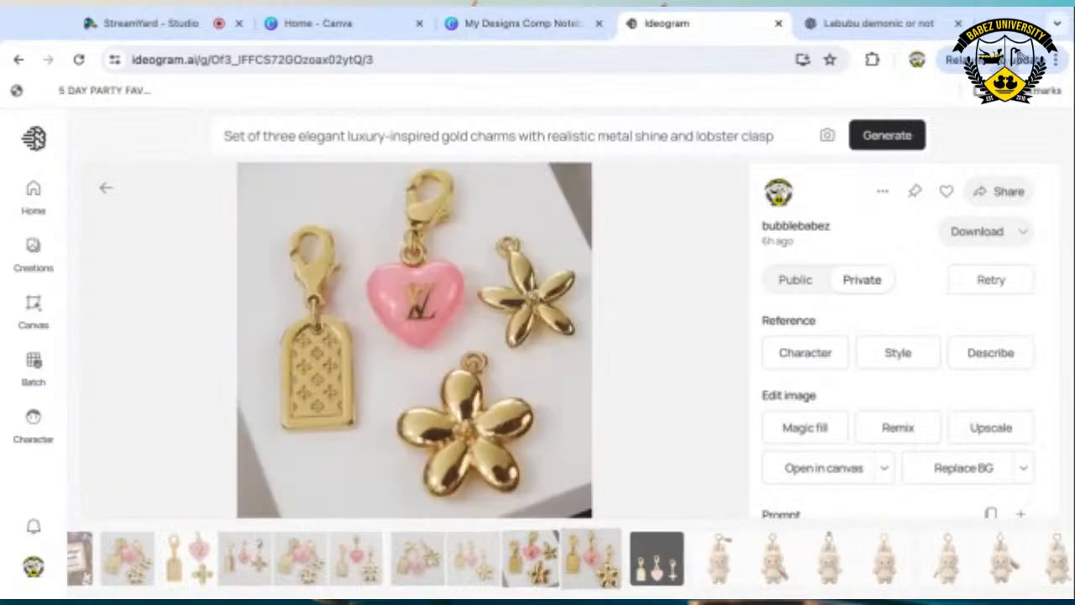
pyautogui.click(510, 559)
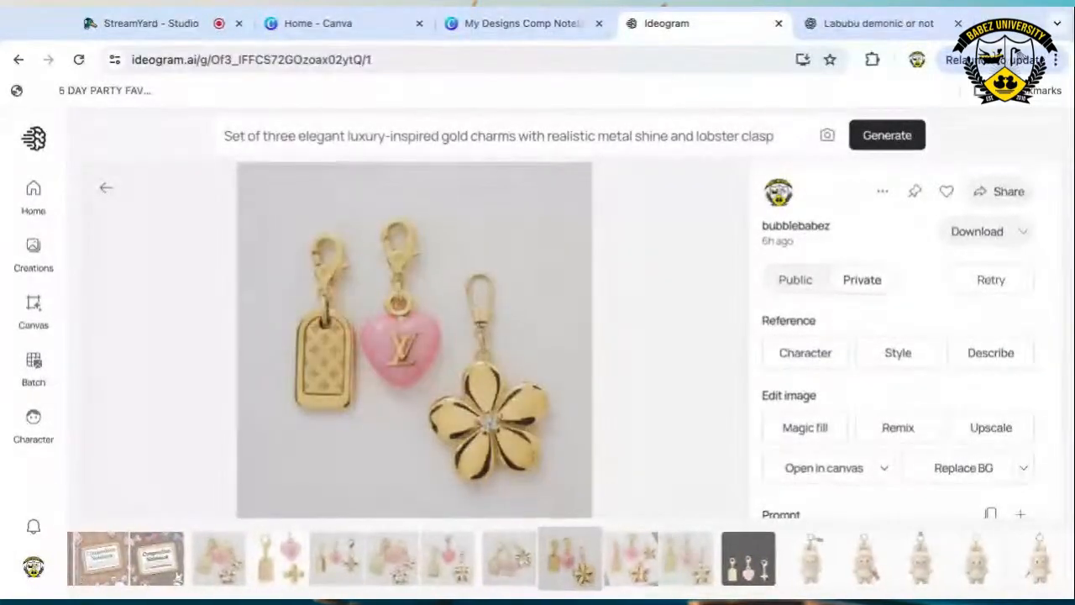
pyautogui.click(509, 560)
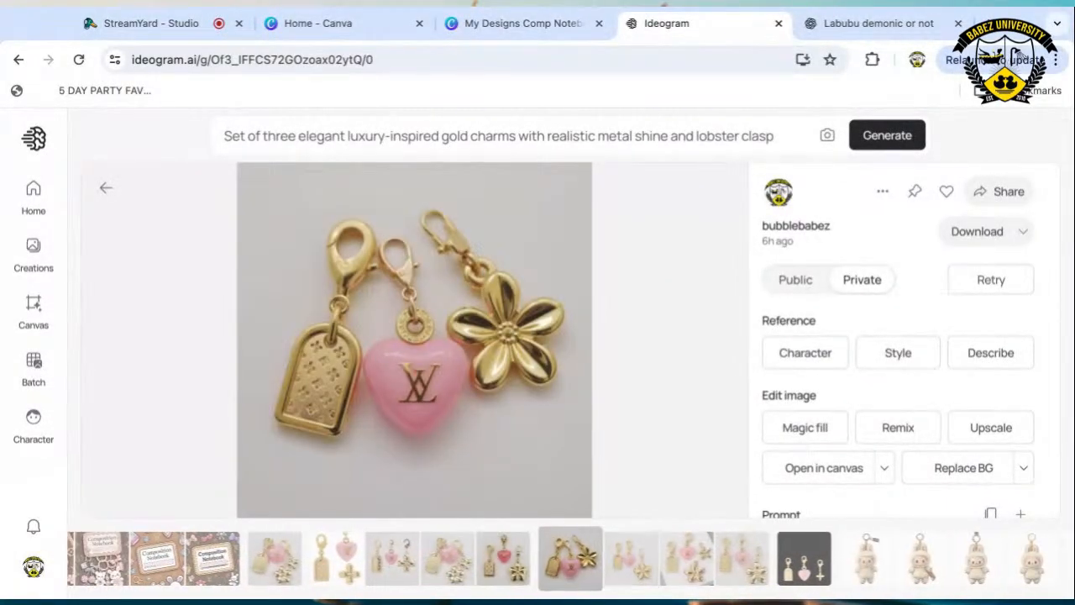
pyautogui.click(500, 559)
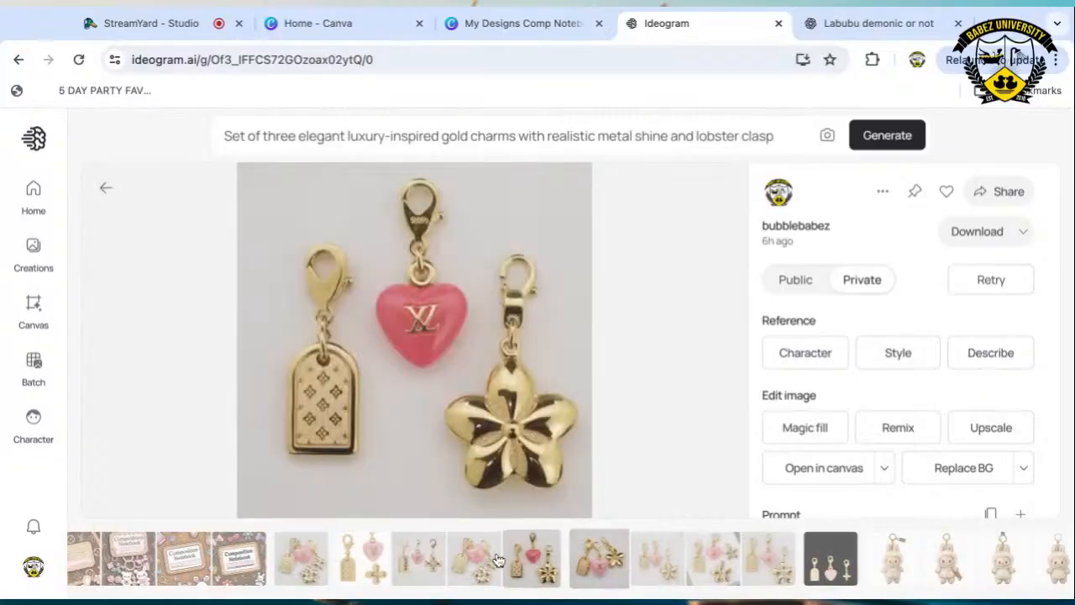
# Compare the uploaded charm image with the four images from its generated set, up to the tangled set with two gold flowers.
pyautogui.click(498, 560)
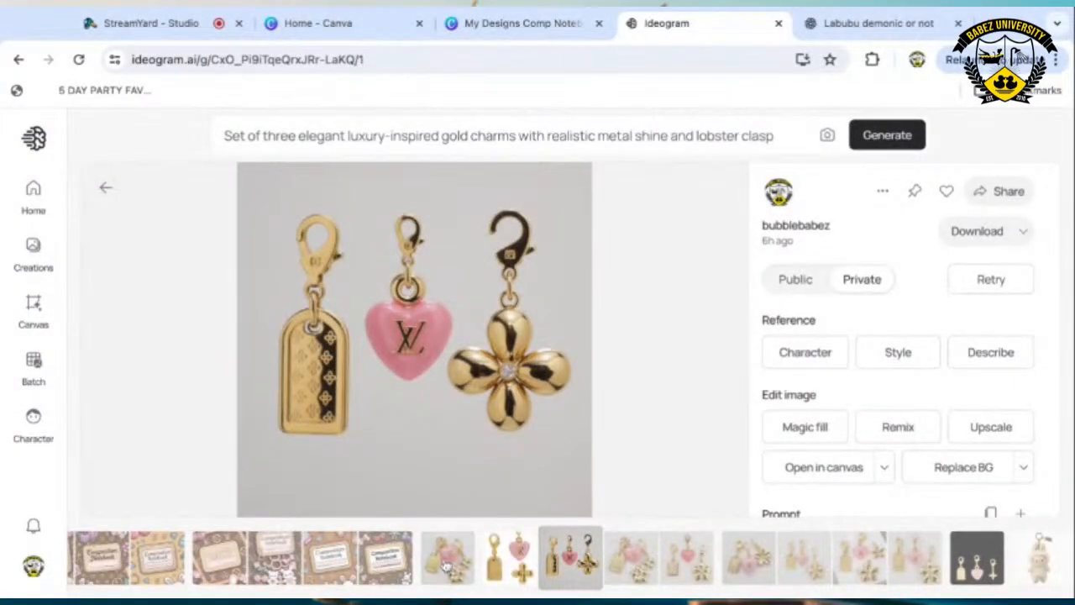
pyautogui.click(450, 561)
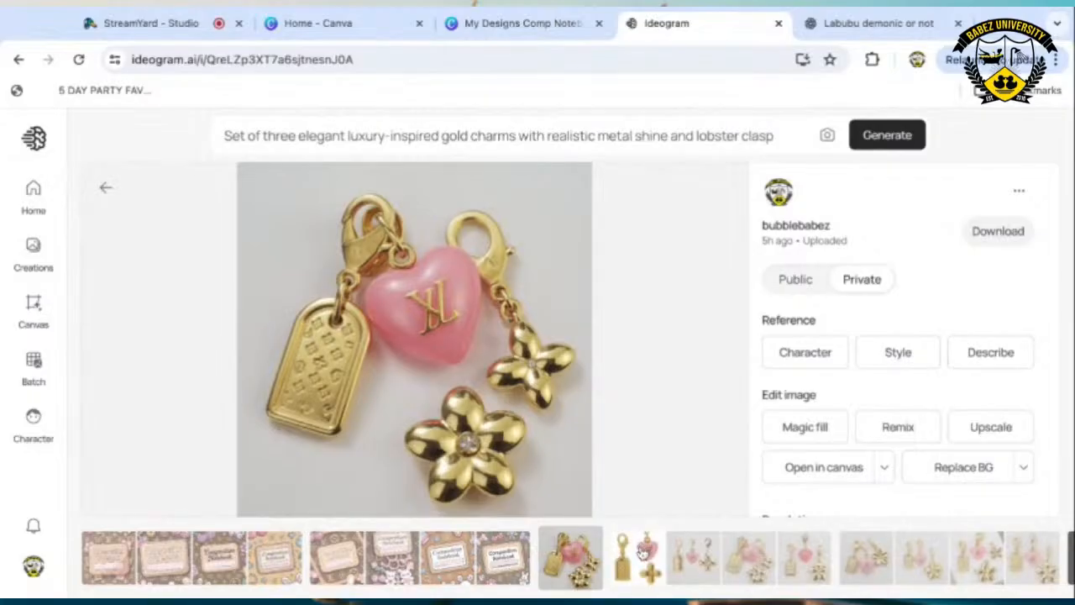
pyautogui.click(644, 547)
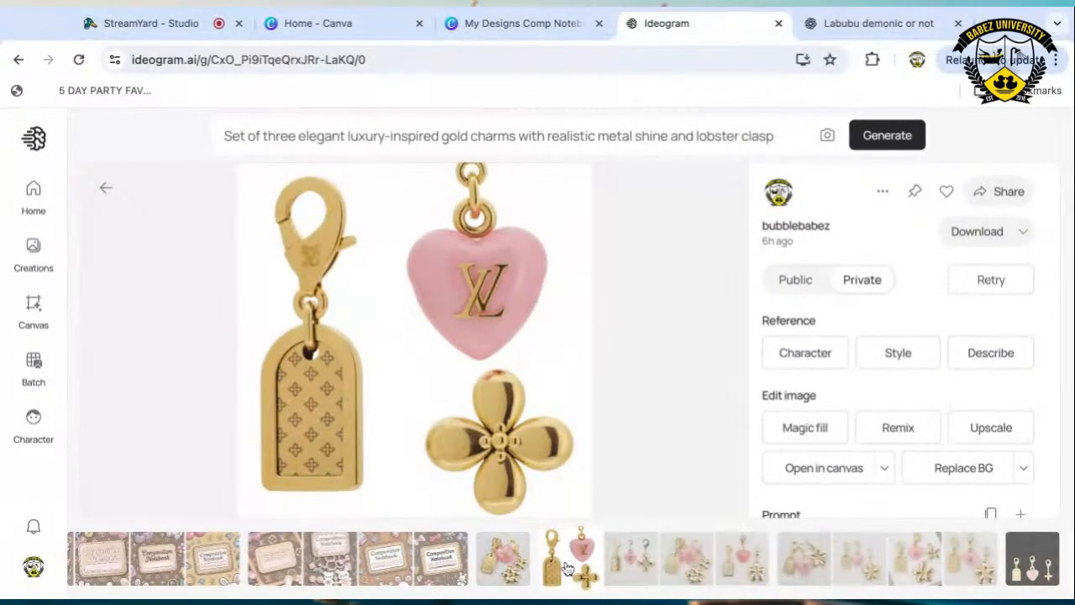
pyautogui.click(630, 554)
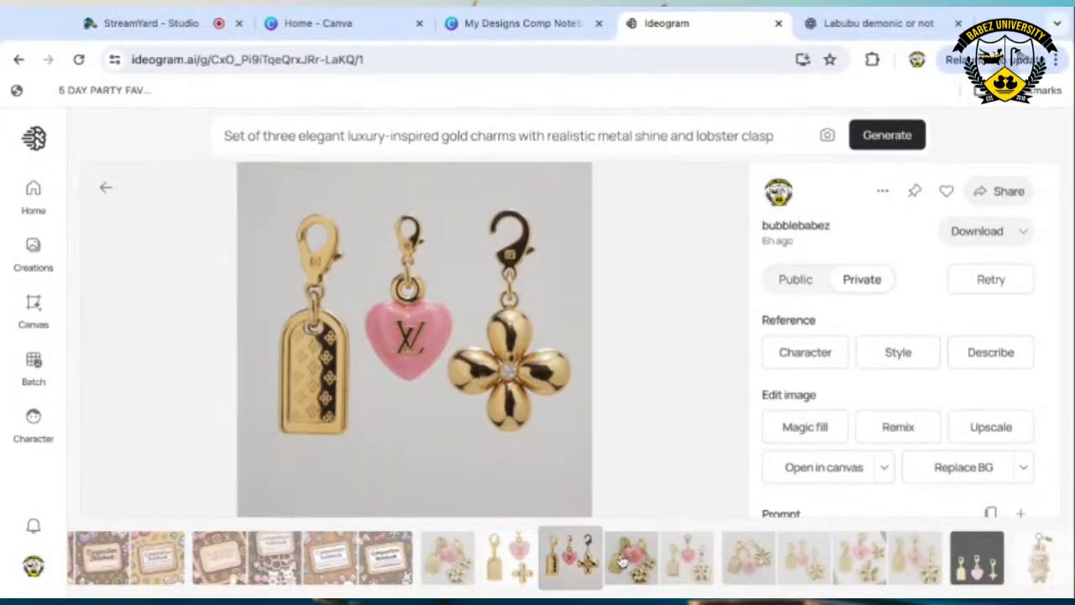
pyautogui.click(632, 556)
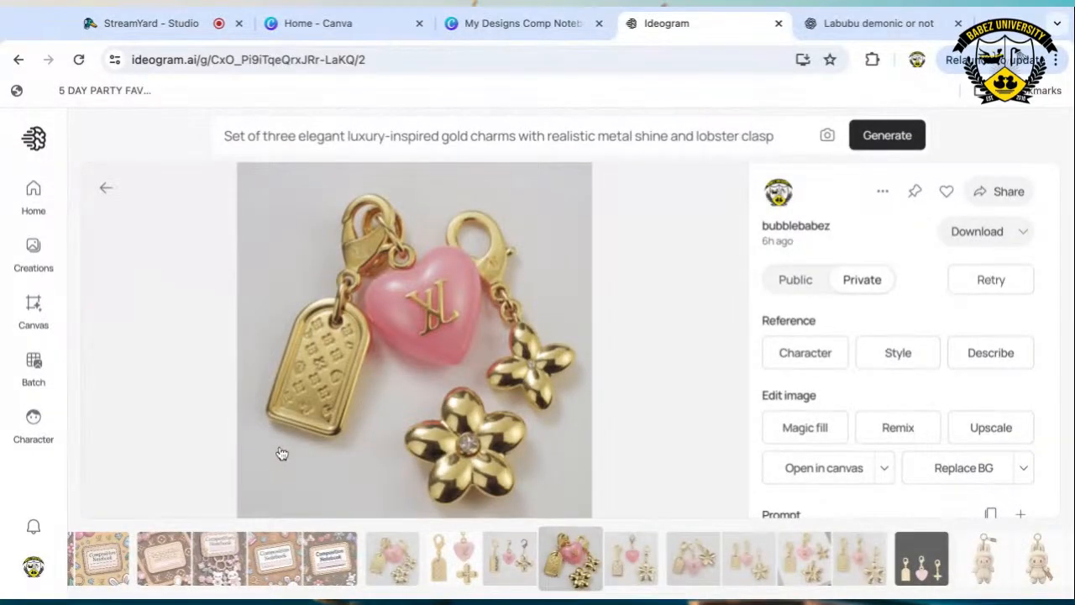
# Review the remaining gold charm variations and return to the one with a pink heart, gold tag and two gold flowers.
pyautogui.click(636, 571)
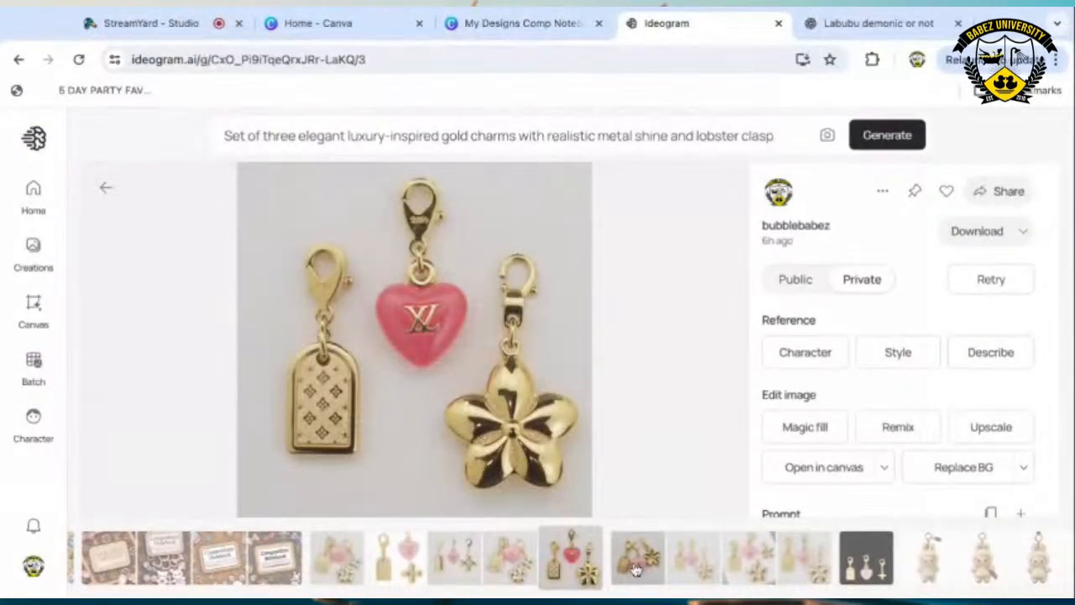
pyautogui.click(643, 565)
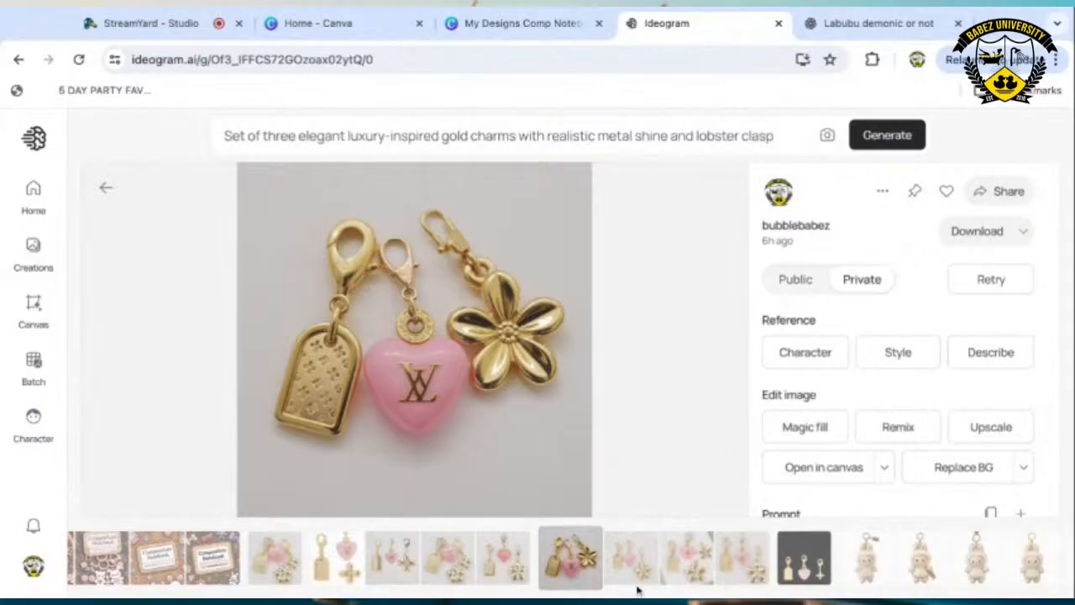
pyautogui.click(628, 558)
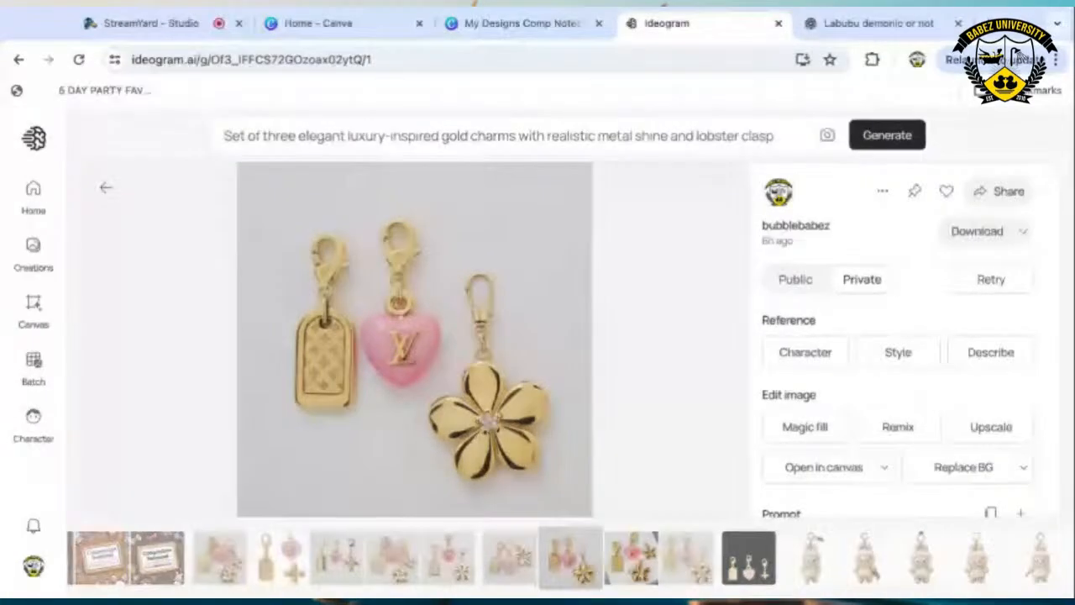
pyautogui.click(394, 561)
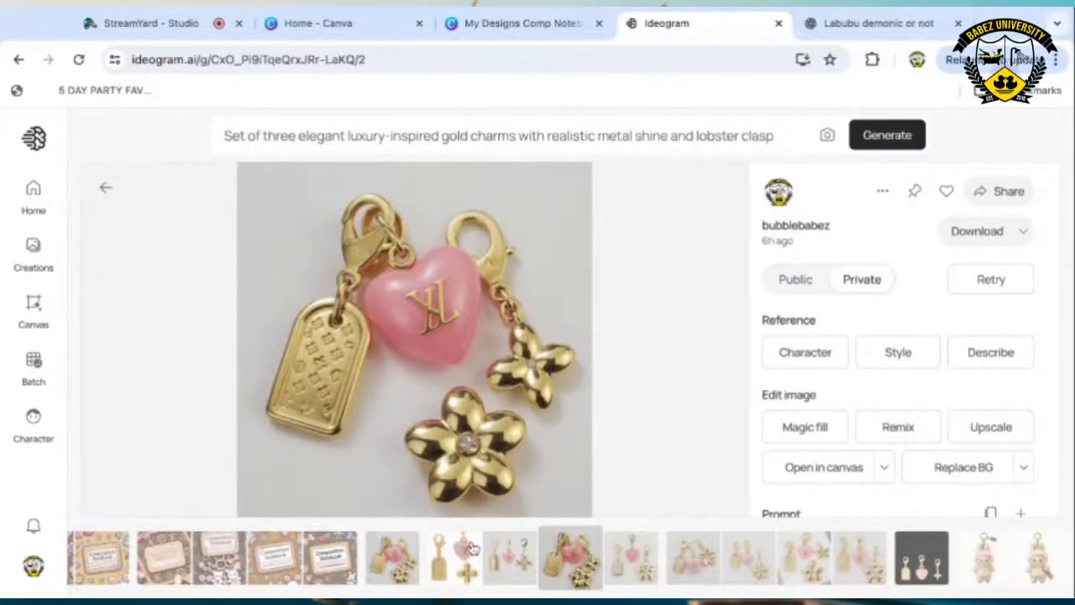
pyautogui.click(632, 550)
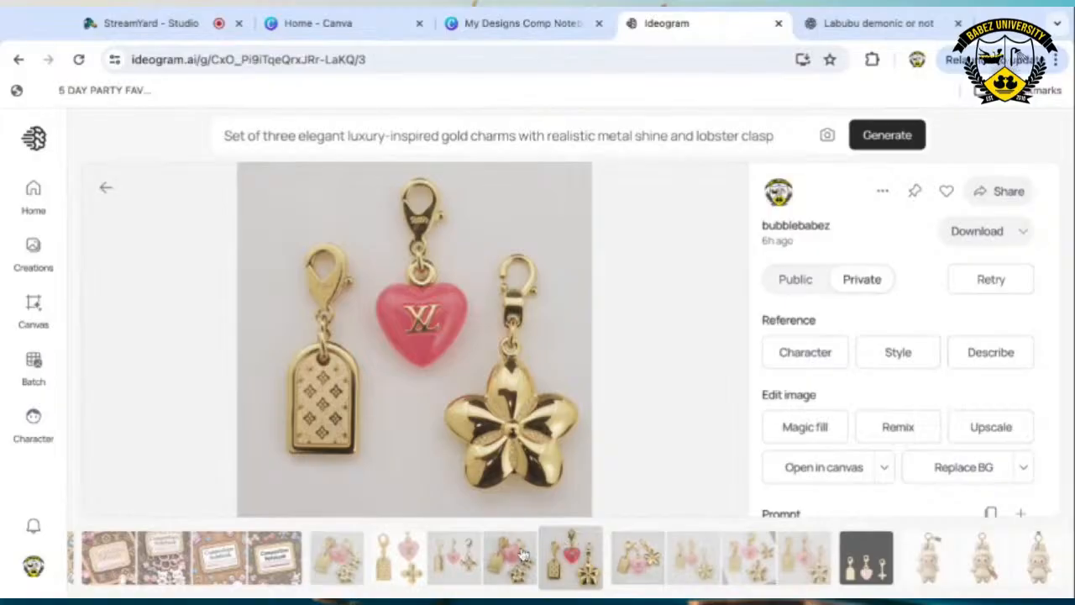
pyautogui.click(521, 555)
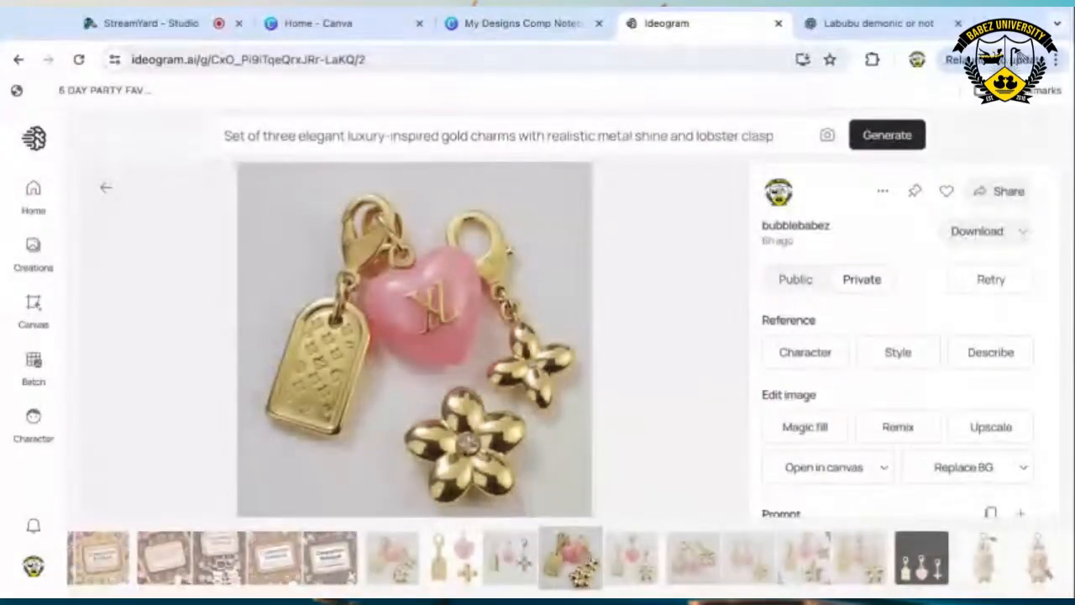
# Switch to the Canva notebook design and crop the empty margins on both sides of the bunny doll charm on page 2.
pyautogui.click(521, 24)
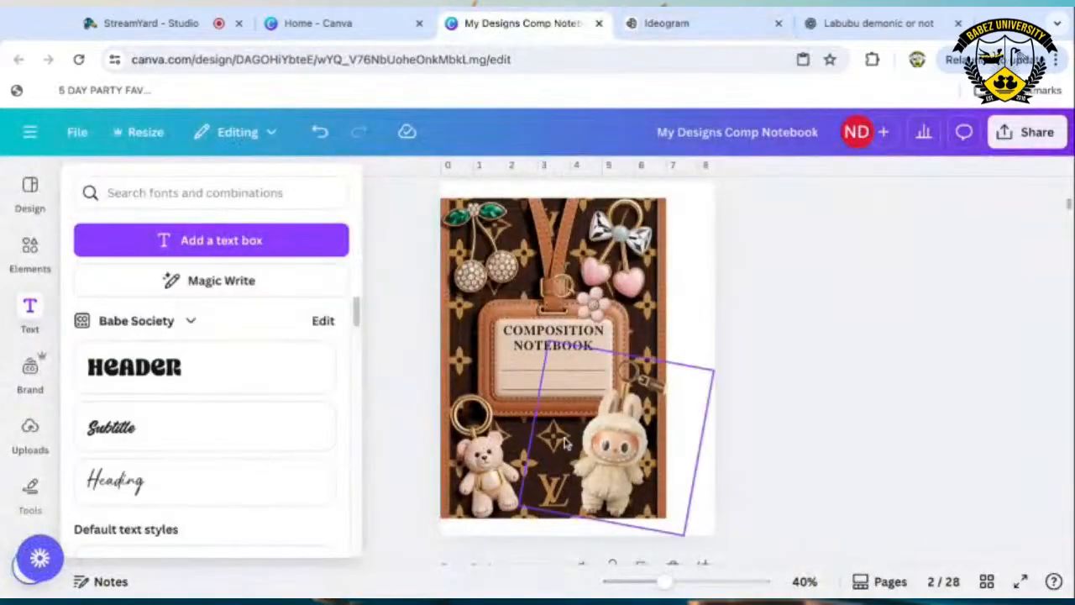
pyautogui.click(660, 310)
pyautogui.rightClick(661, 310)
pyautogui.press('Escape')
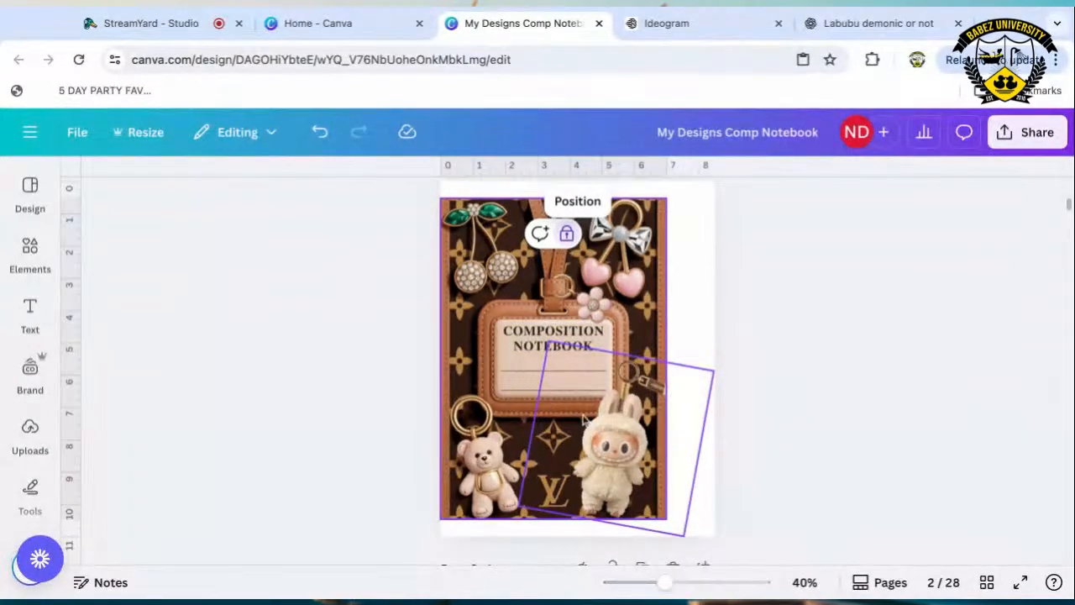
pyautogui.click(536, 424)
pyautogui.moveTo(536, 423); pyautogui.dragTo(578, 430)
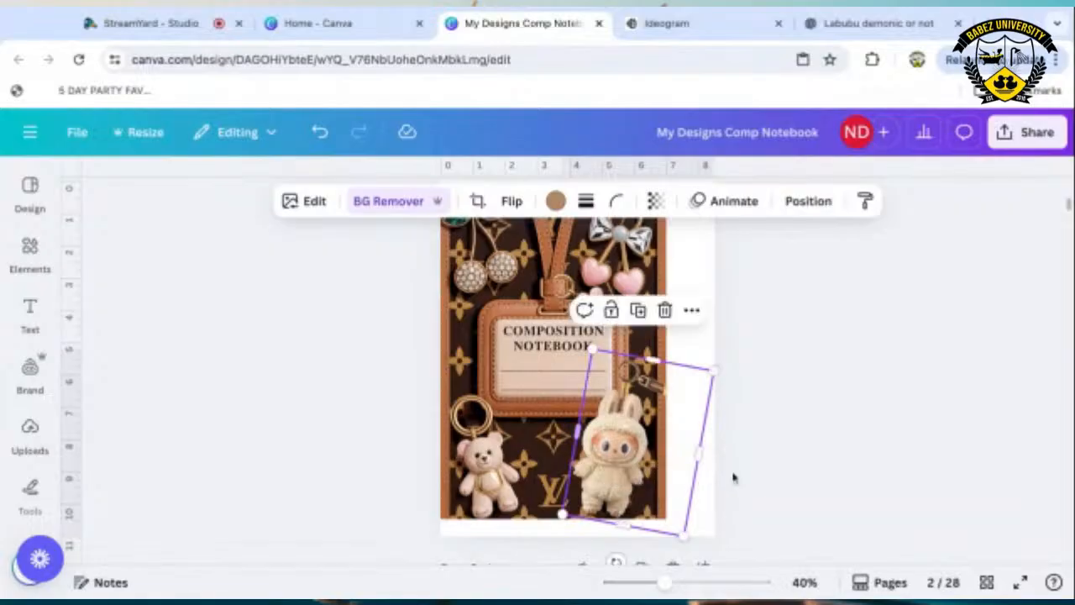
pyautogui.moveTo(699, 453); pyautogui.dragTo(668, 452)
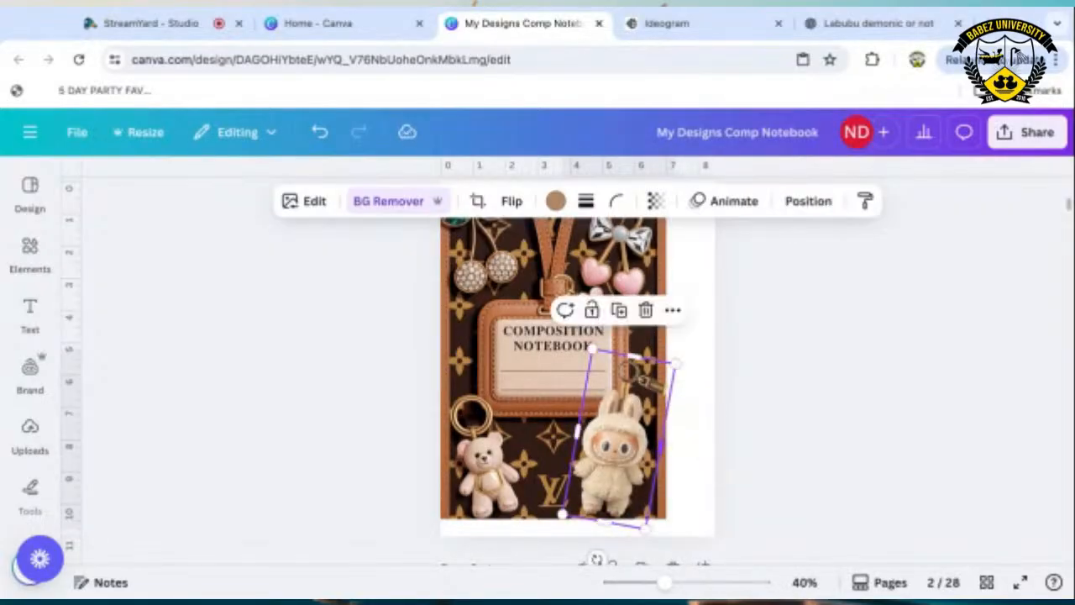
# Paste the charm image with the pink heart, gold tag and gold flowers onto the brown notebook cover.
pyautogui.click(464, 359)
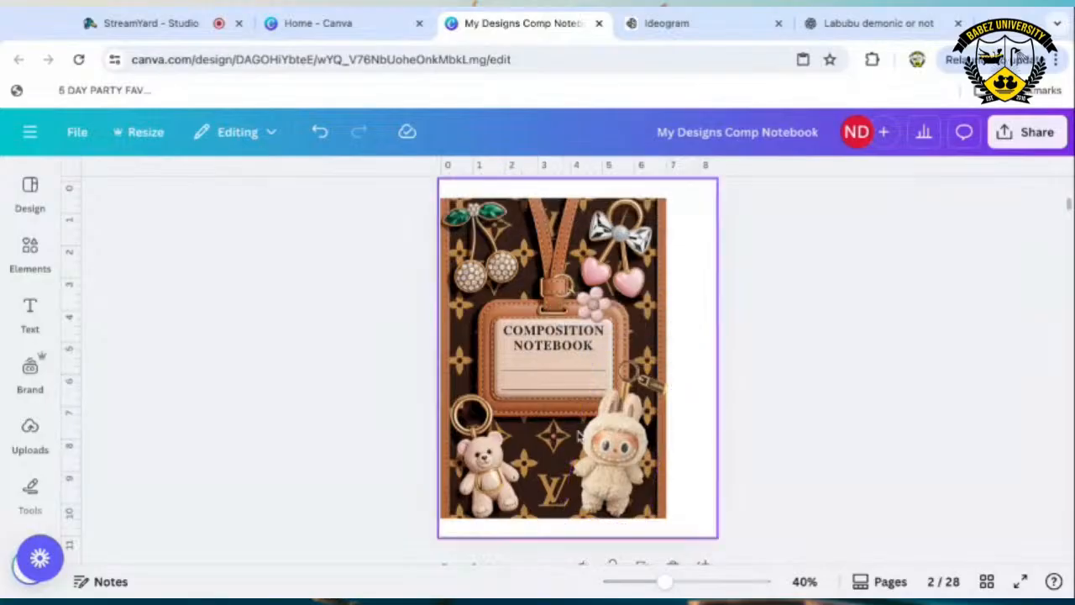
pyautogui.rightClick(465, 358)
pyautogui.click(541, 342)
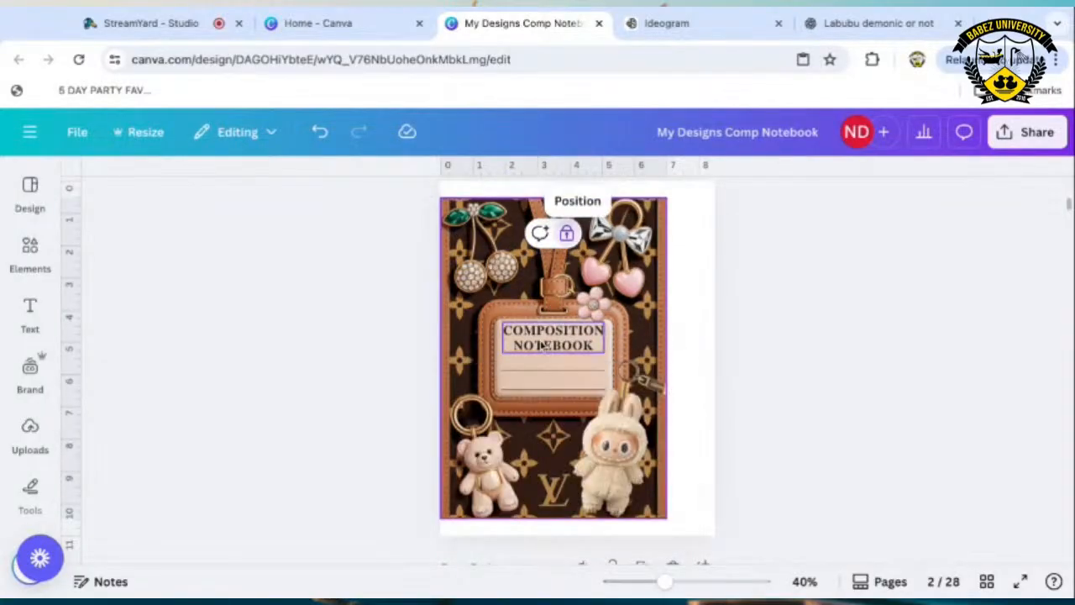
pyautogui.rightClick(541, 343)
pyautogui.click(504, 390)
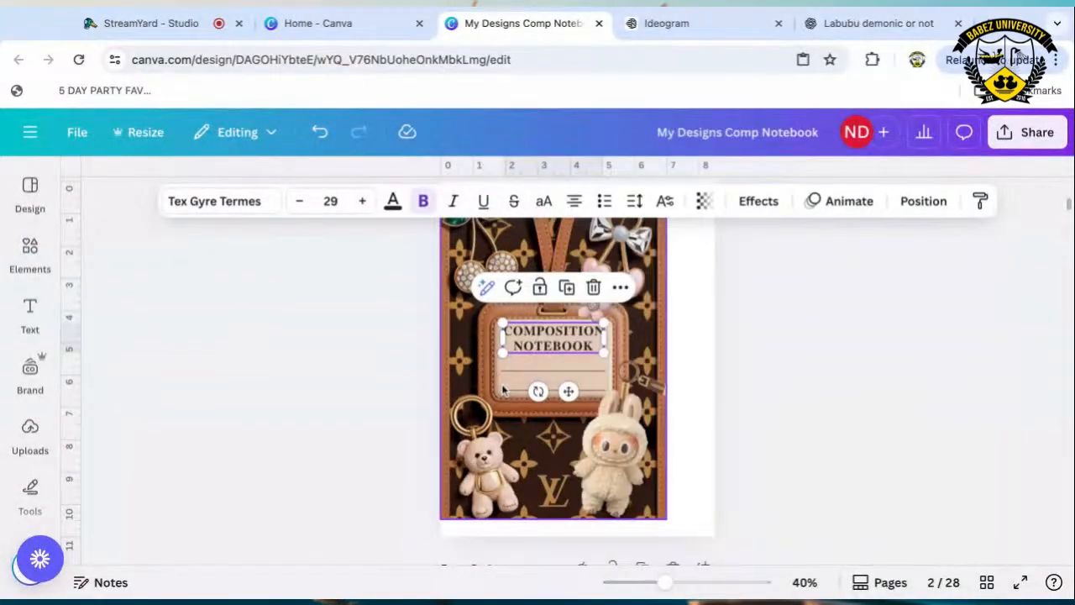
pyautogui.rightClick(676, 351)
pyautogui.click(700, 386)
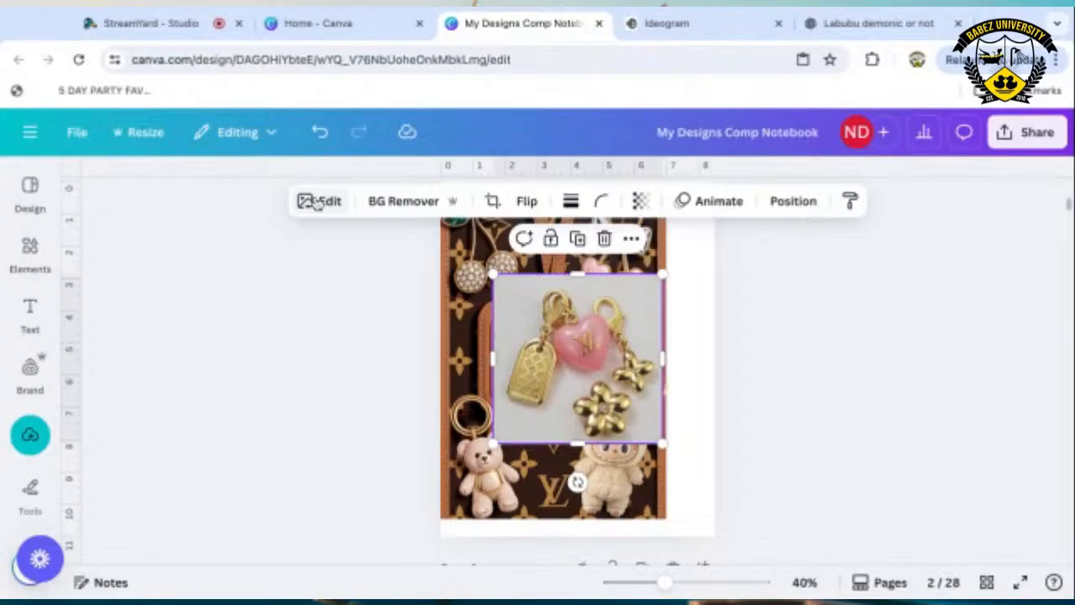
# Apply Auto-adjust to the whole pasted charm image, undoing and reapplying it to compare the colours.
pyautogui.click(317, 203)
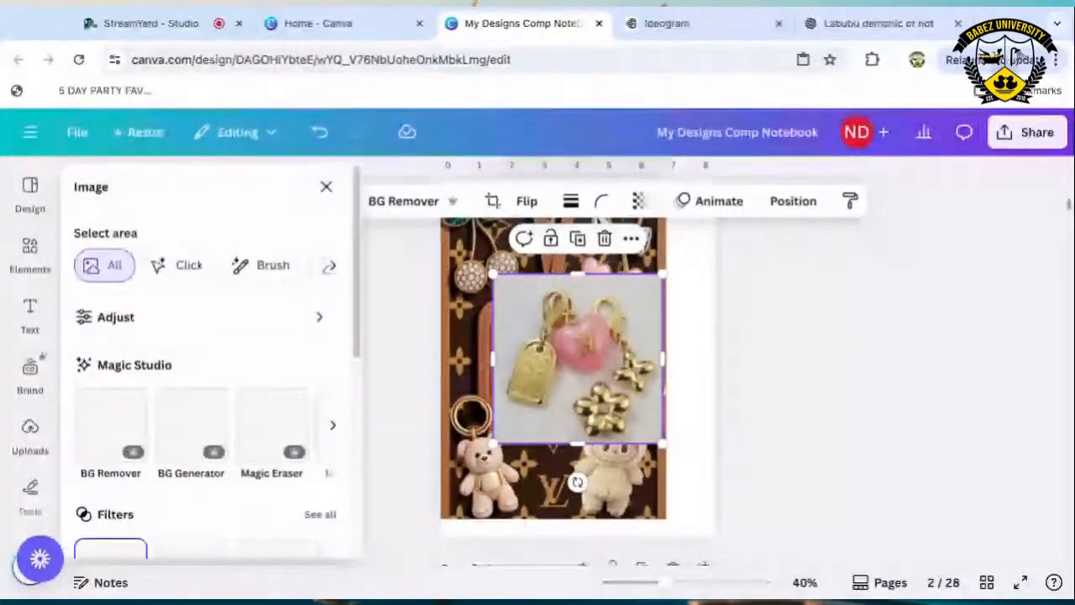
pyautogui.click(117, 328)
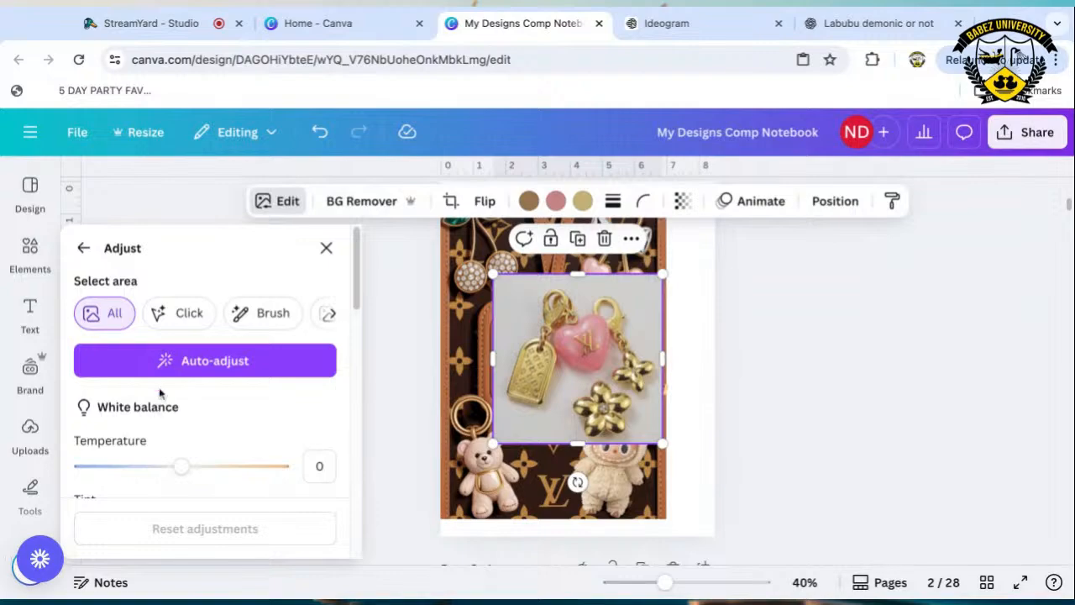
pyautogui.click(164, 360)
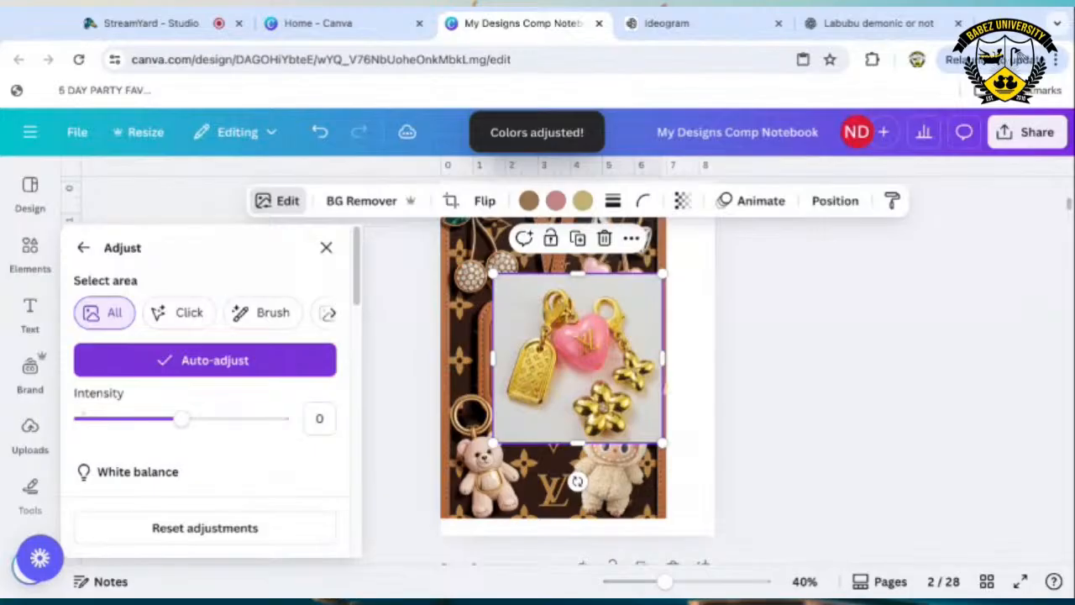
pyautogui.hotkey('ctrl', 'z')
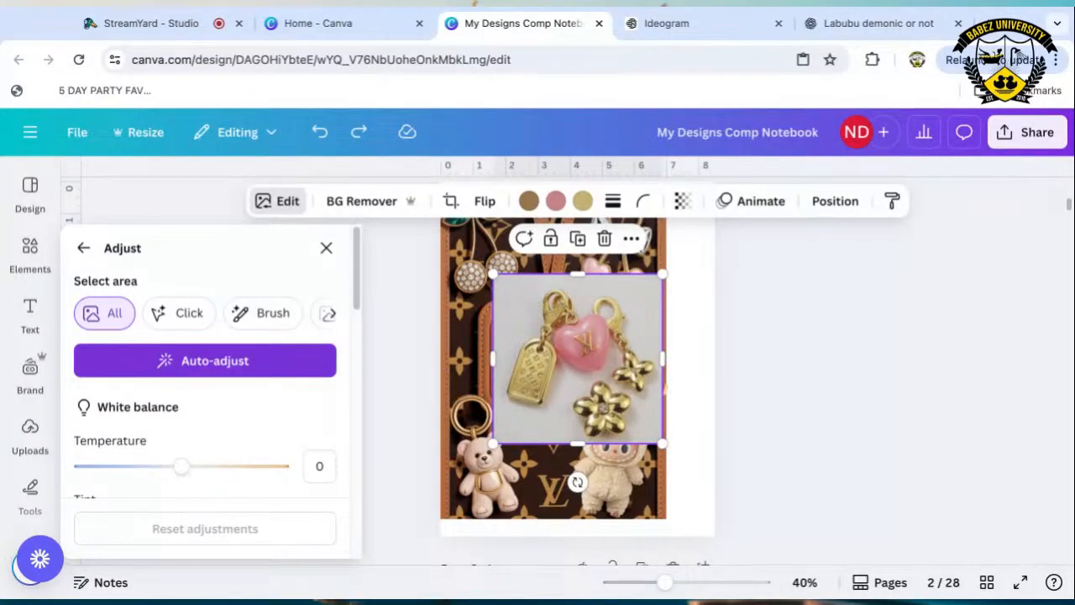
pyautogui.click(215, 360)
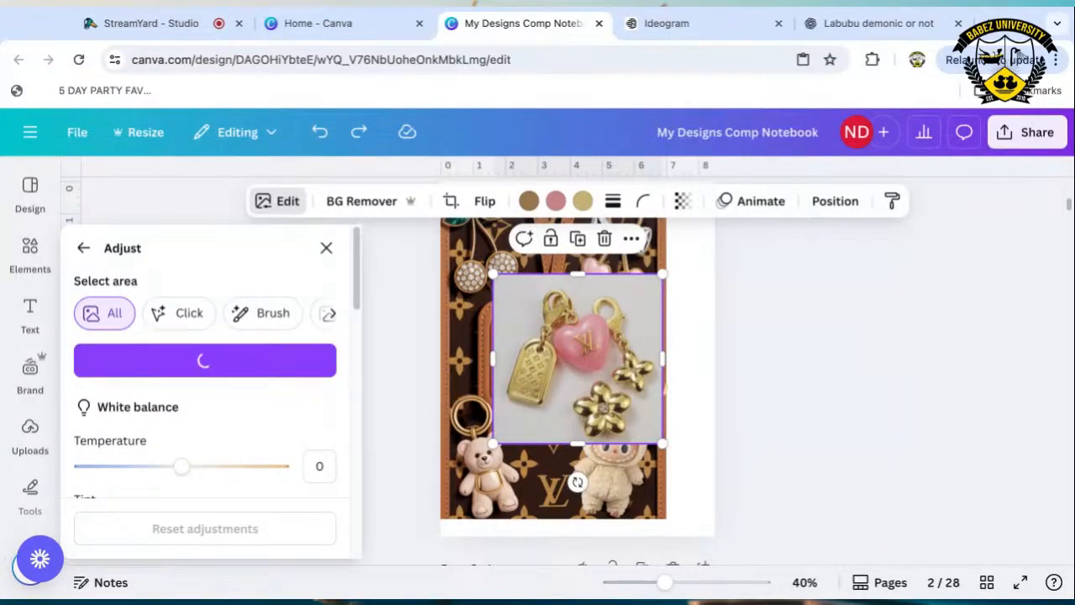
# Check the live comments in StreamYard, return to the Canva design and undo the Auto-adjust on the charm image.
pyautogui.click(166, 25)
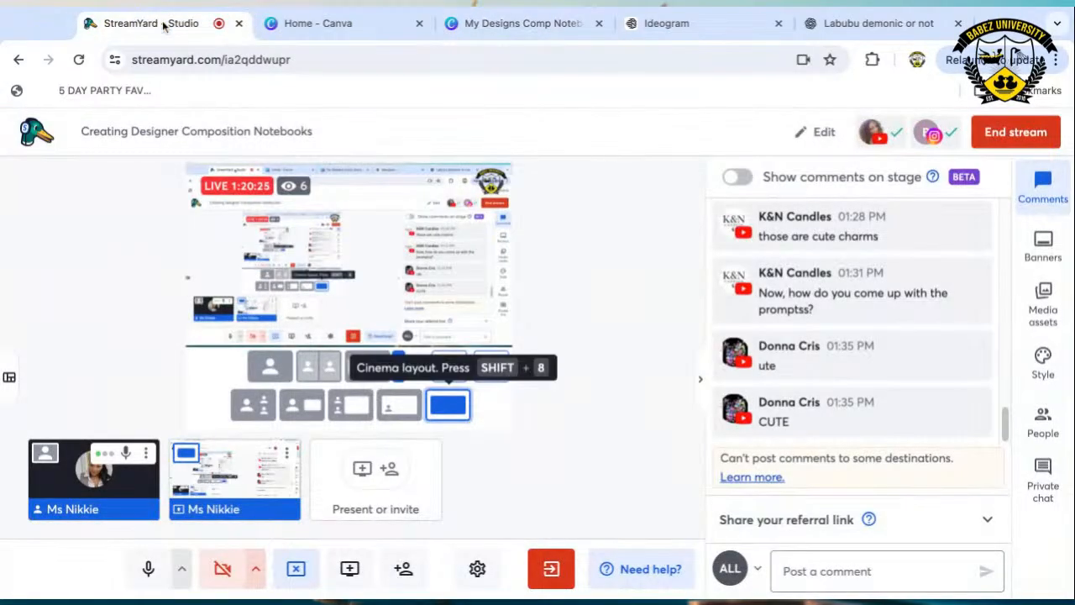
pyautogui.click(510, 25)
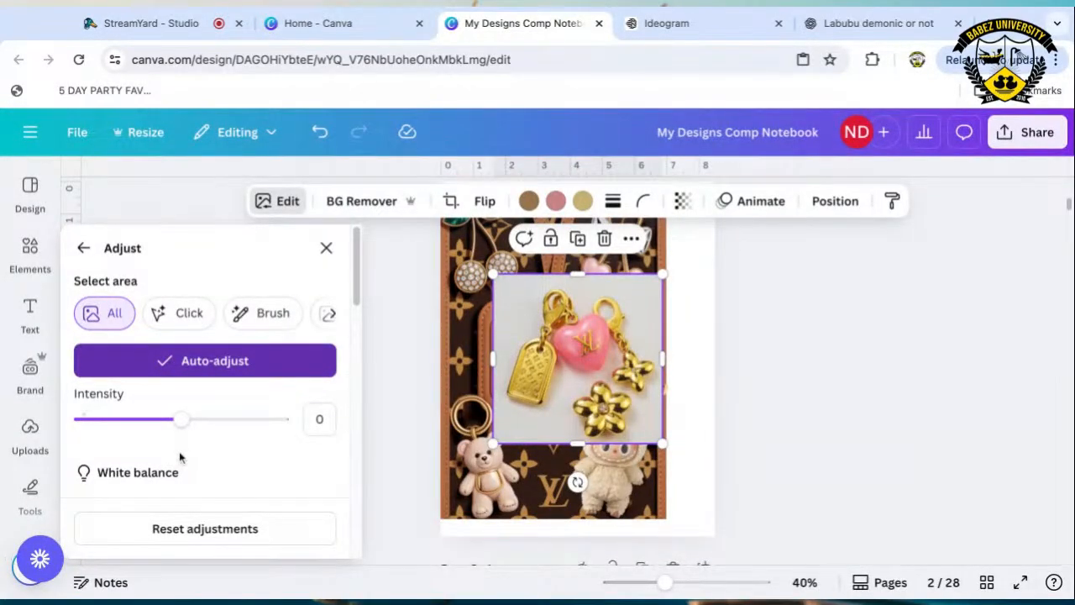
pyautogui.hotkey('ctrl', 'z')
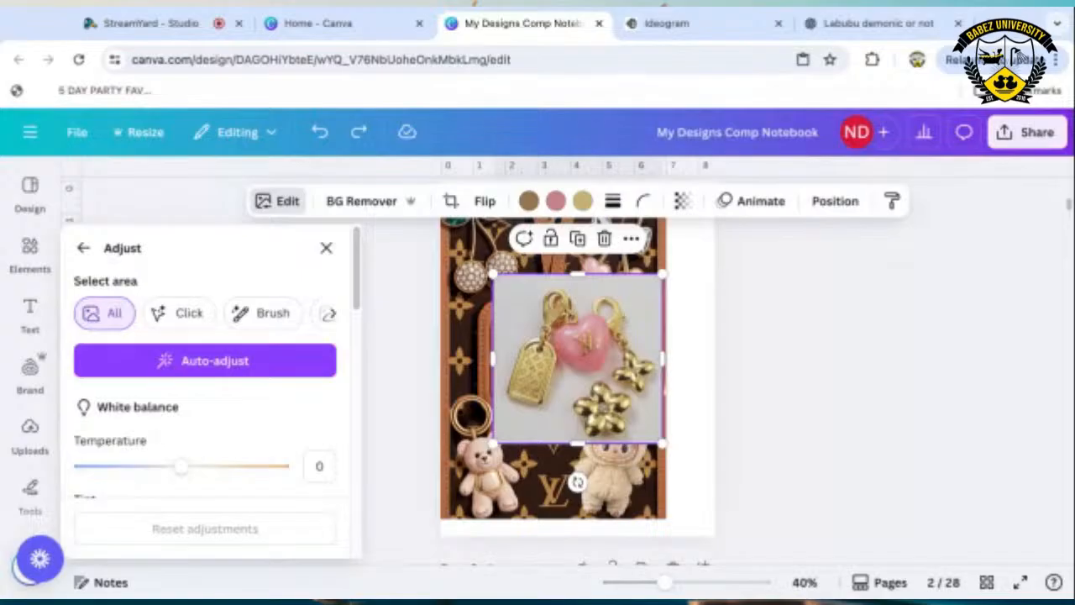
# Remove the charm image's background, shrink it and place it between the teddy bear and the bunny charm.
pyautogui.moveTo(525, 371); pyautogui.dragTo(575, 363)
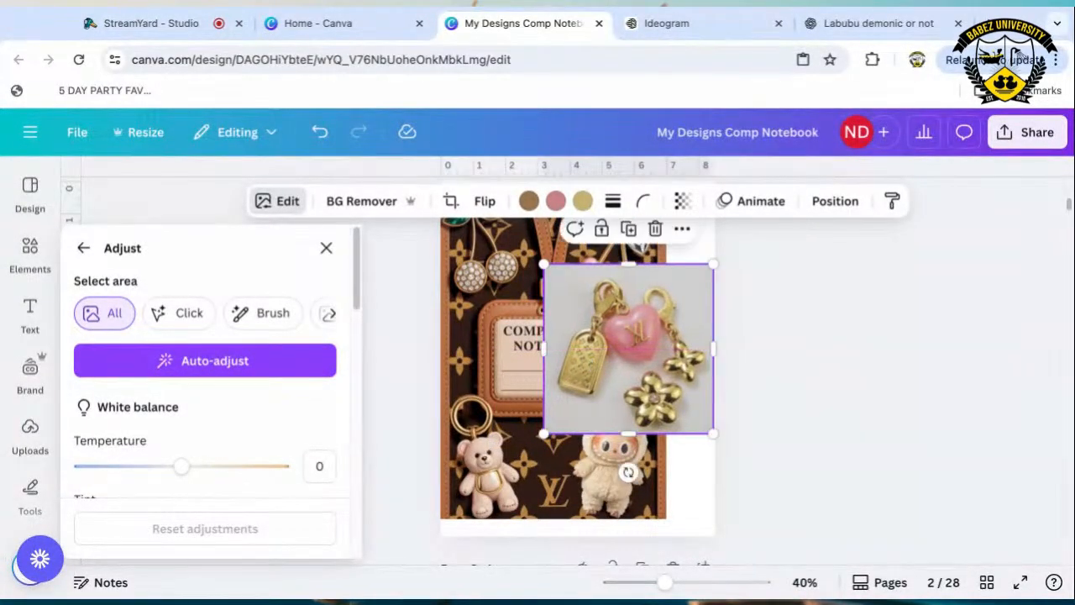
pyautogui.click(384, 207)
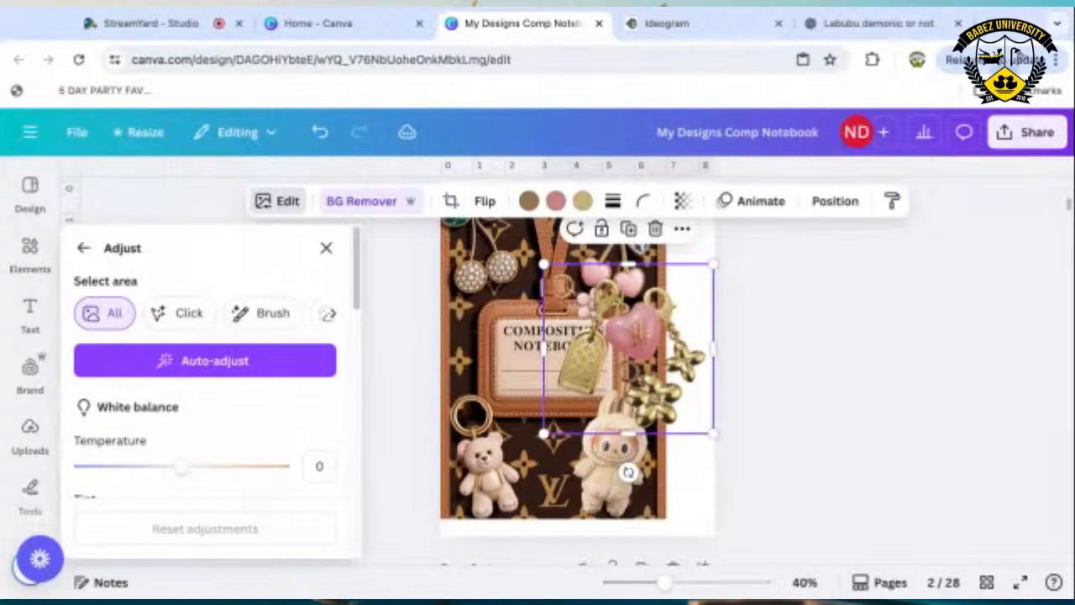
pyautogui.moveTo(640, 358); pyautogui.dragTo(555, 470)
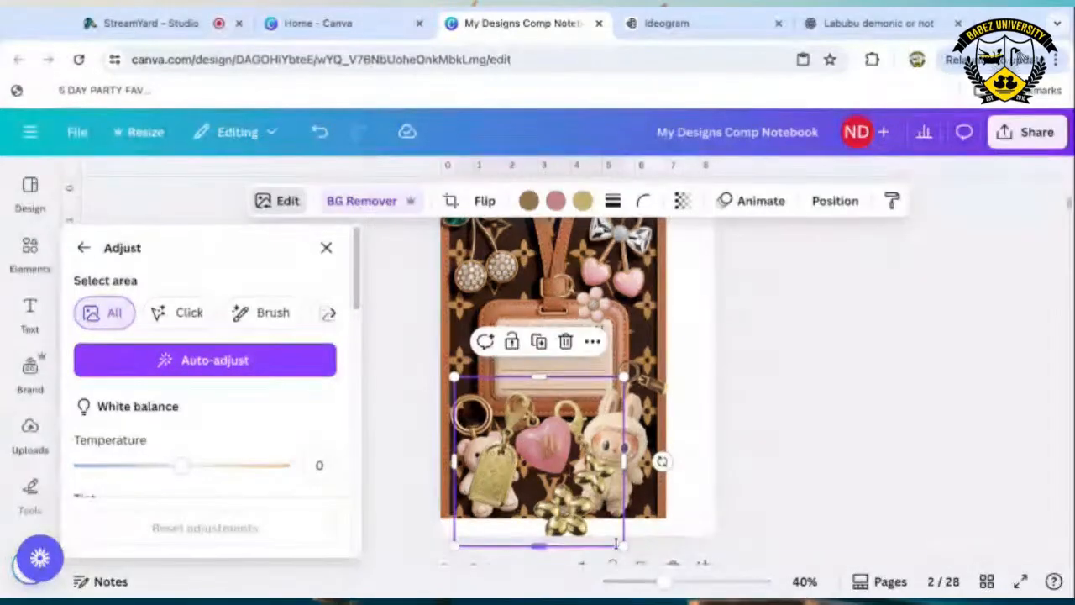
pyautogui.moveTo(623, 544); pyautogui.dragTo(544, 467)
pyautogui.moveTo(515, 413)
pyautogui.mouseDown()
pyautogui.moveTo(556, 427)
pyautogui.moveTo(560, 419)
pyautogui.moveTo(518, 417)
pyautogui.mouseUp()
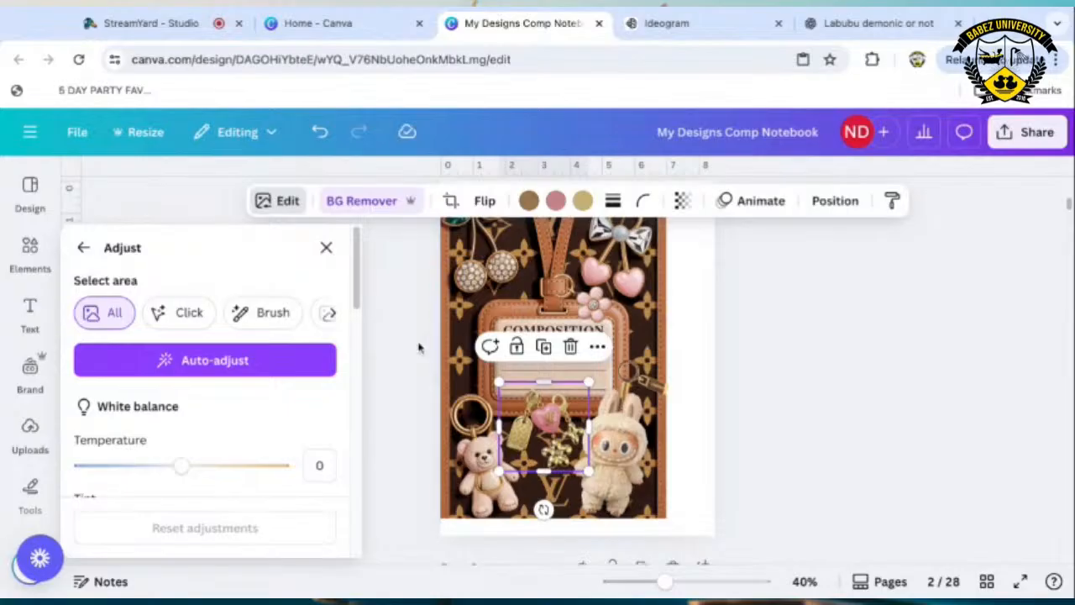
# Try to separate the charms with Magic Grab, selecting the gold tag charm with its clasp and the pink heart.
pyautogui.moveTo(664, 581); pyautogui.dragTo(693, 581)
pyautogui.click(908, 405)
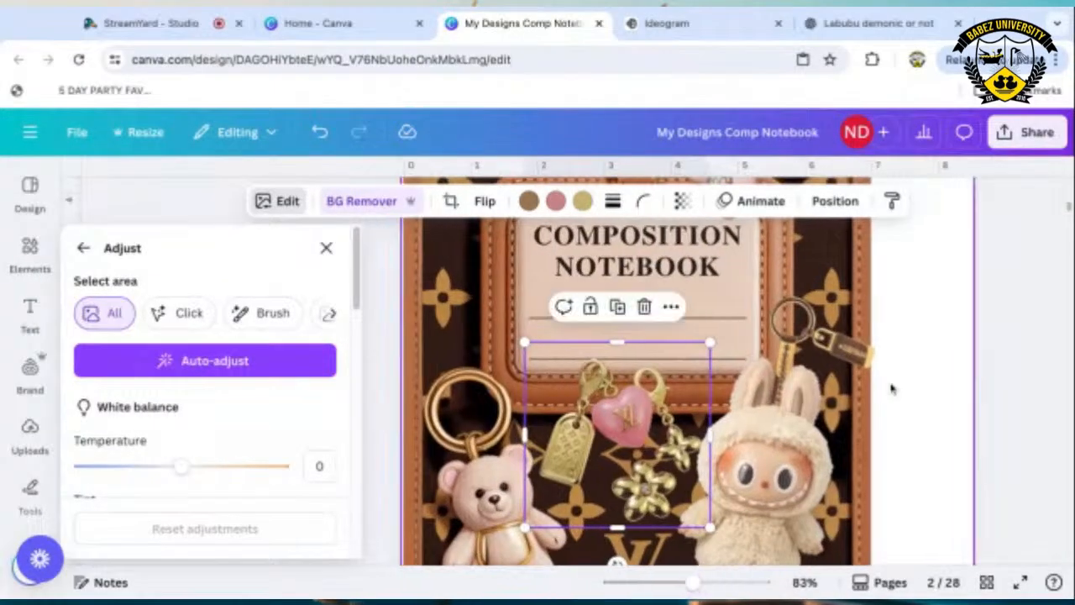
pyautogui.click(602, 415)
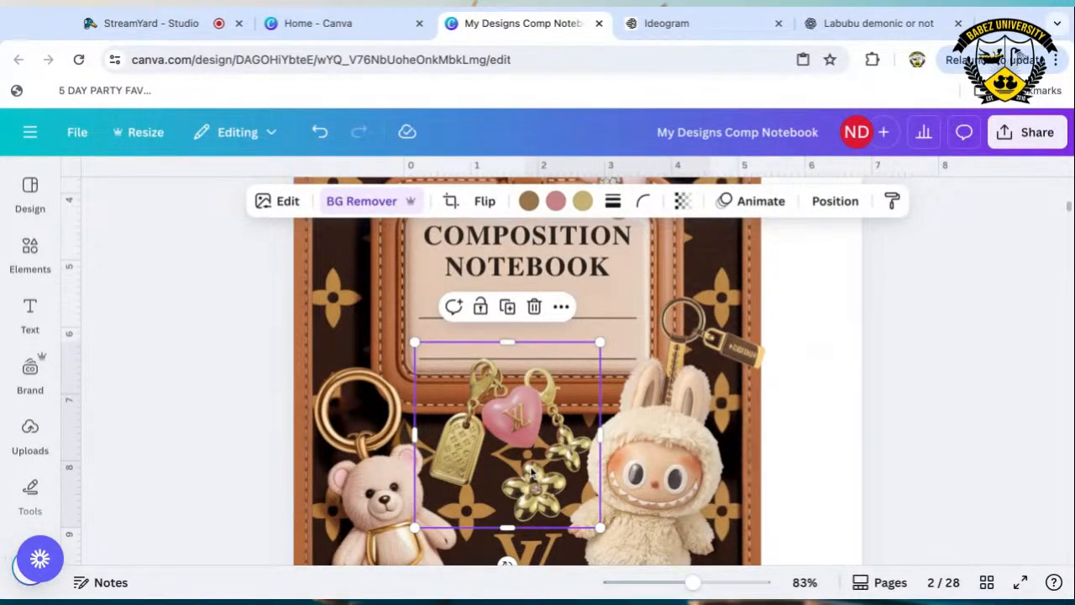
pyautogui.click(267, 203)
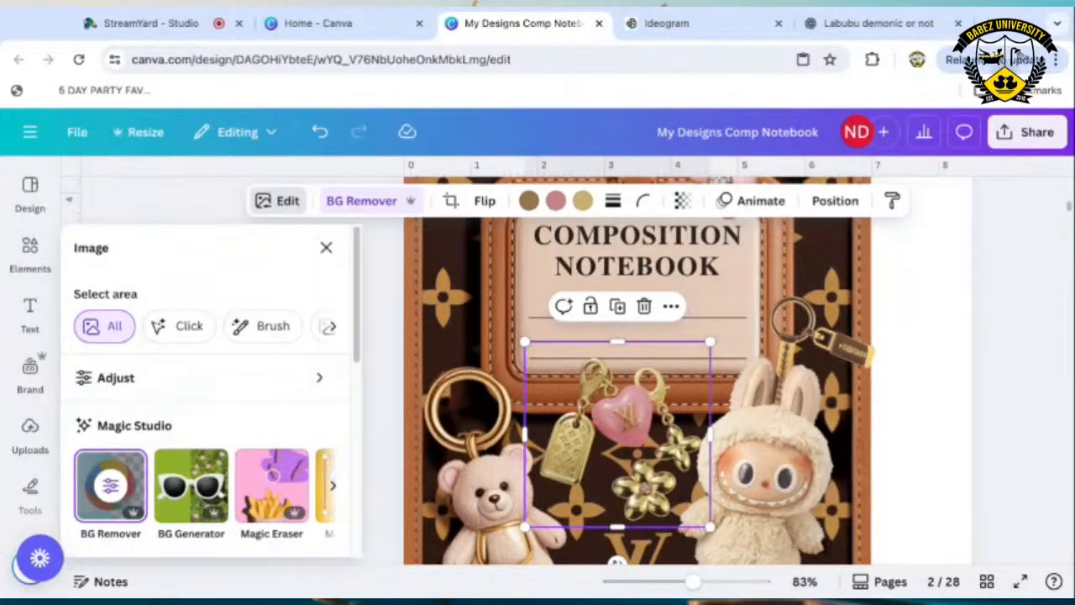
pyautogui.click(333, 486)
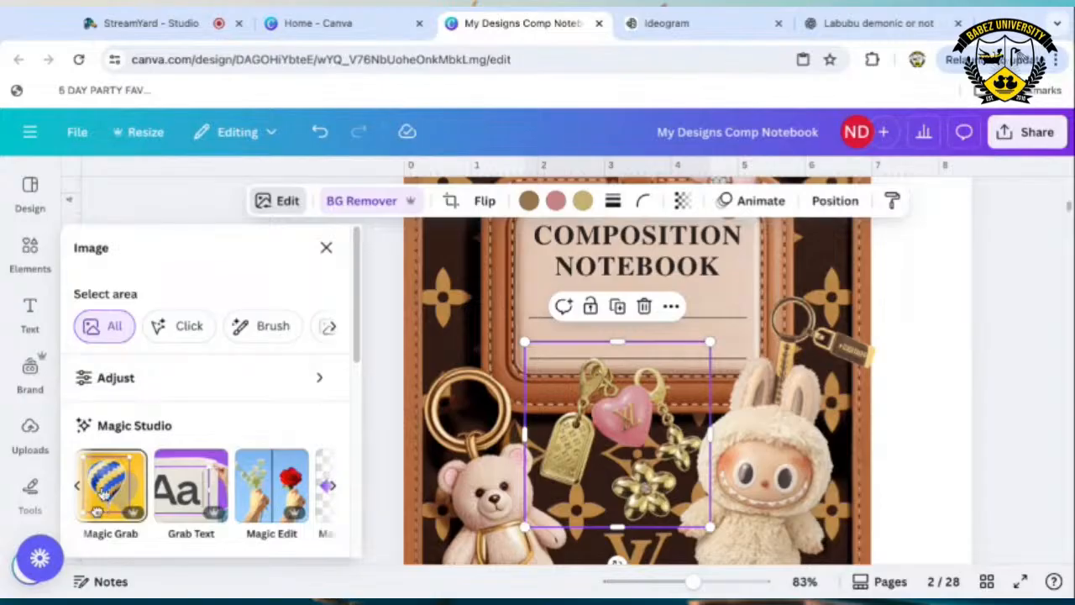
pyautogui.click(103, 494)
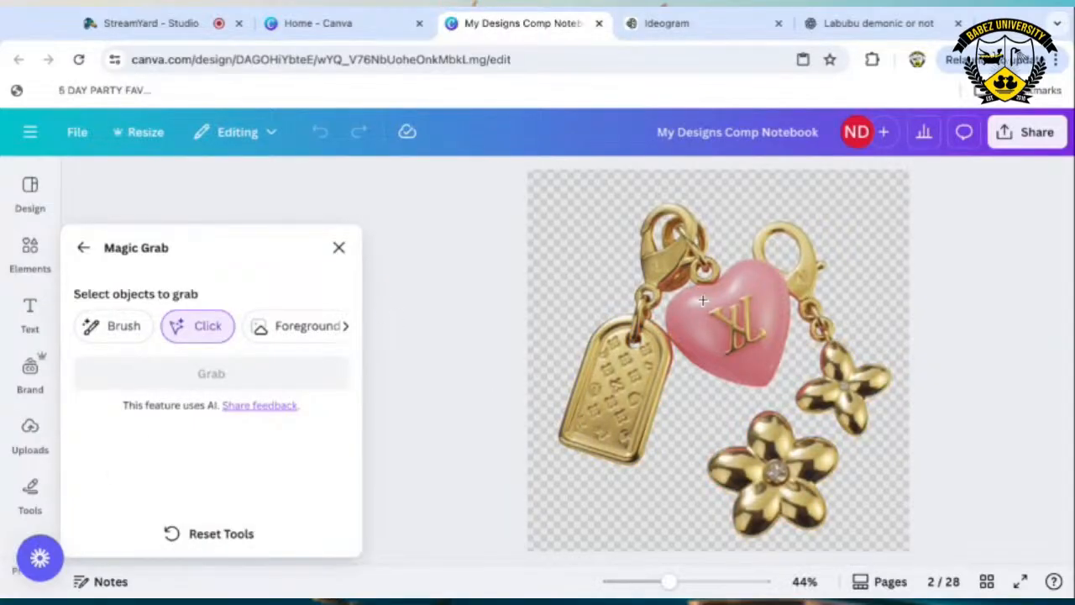
pyautogui.click(672, 262)
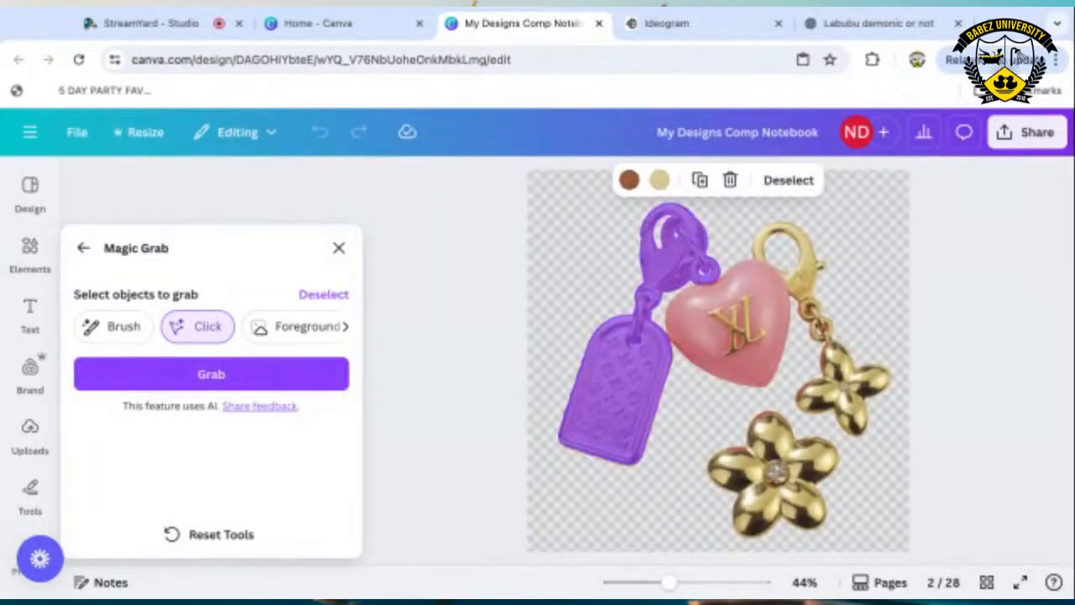
pyautogui.click(659, 273)
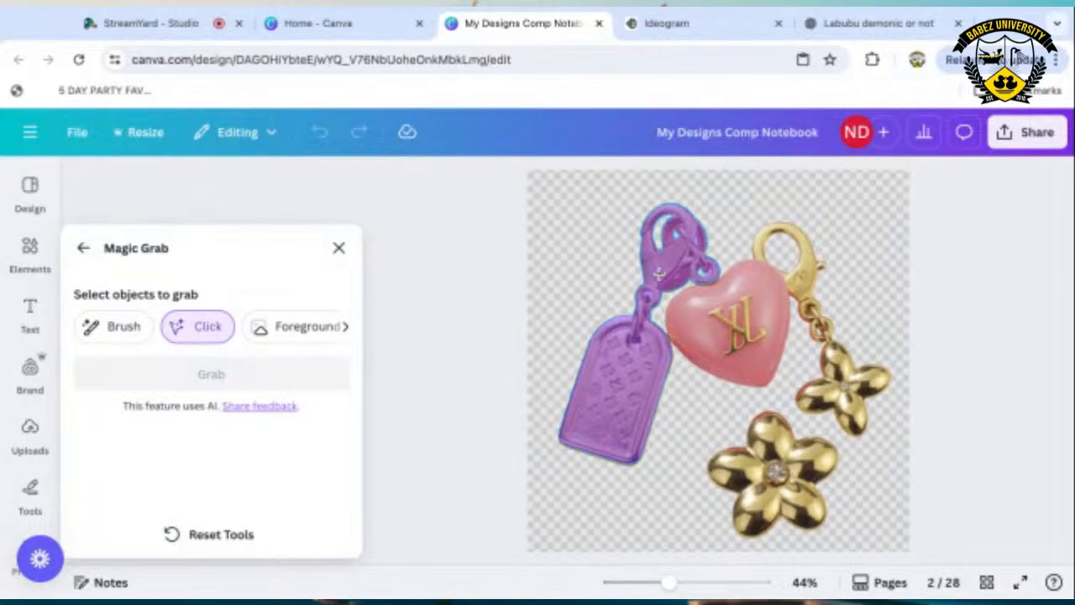
pyautogui.click(645, 419)
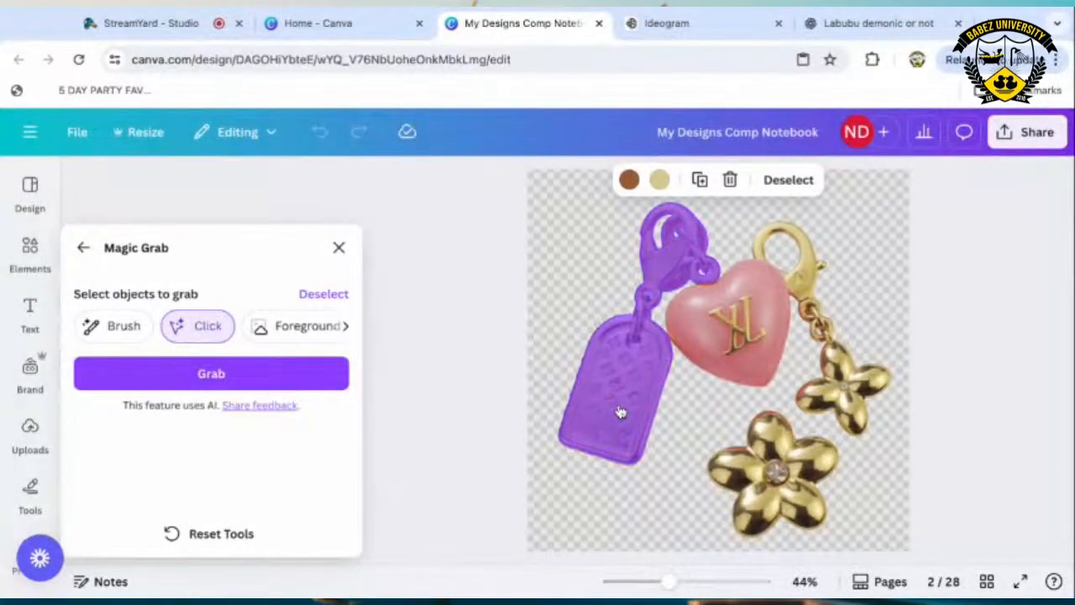
pyautogui.click(708, 330)
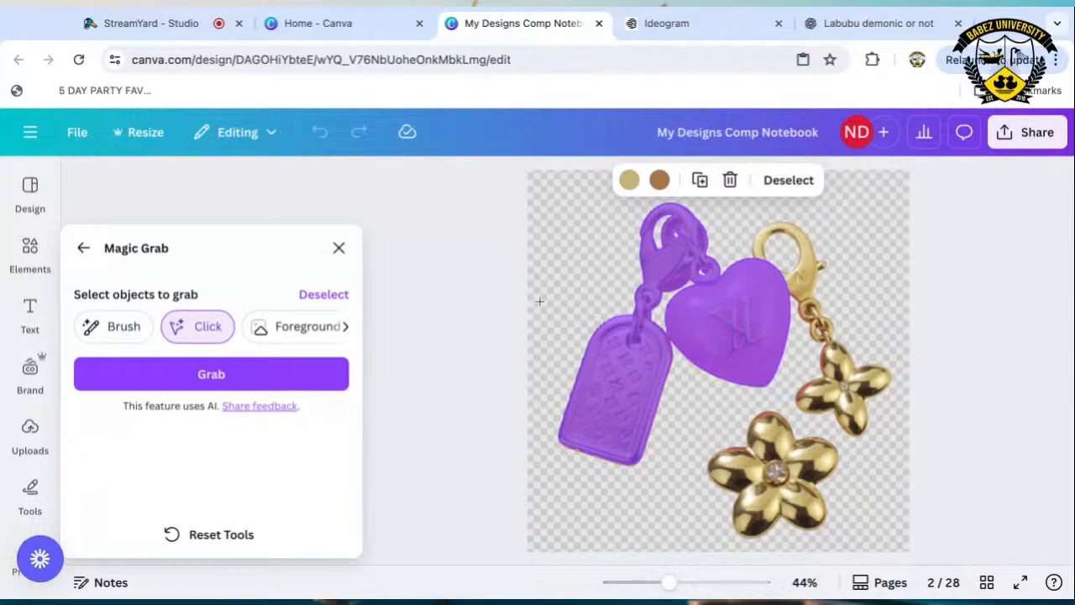
# Switch to Ideogram and compare the other charm set variations, going back to the one with three separate charms.
pyautogui.click(718, 31)
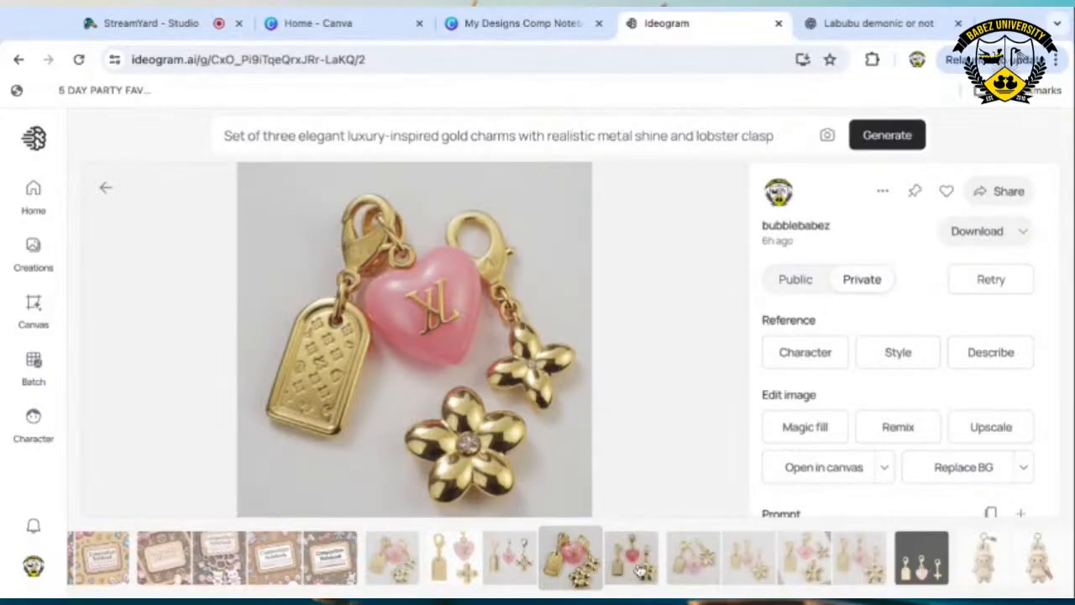
pyautogui.click(638, 565)
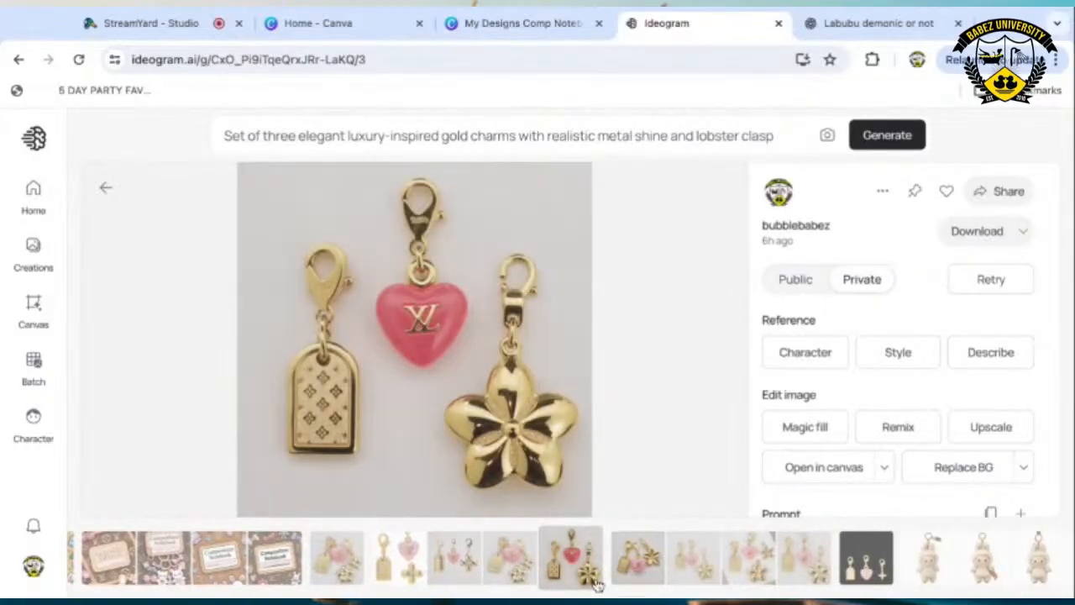
pyautogui.hscroll(1, 643, 560)
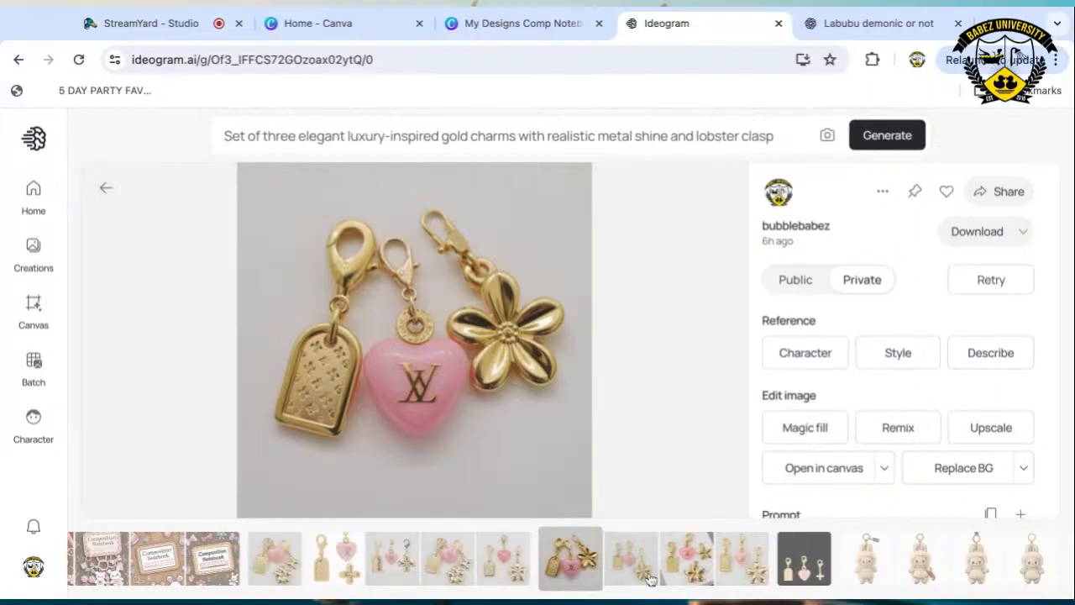
pyautogui.click(519, 583)
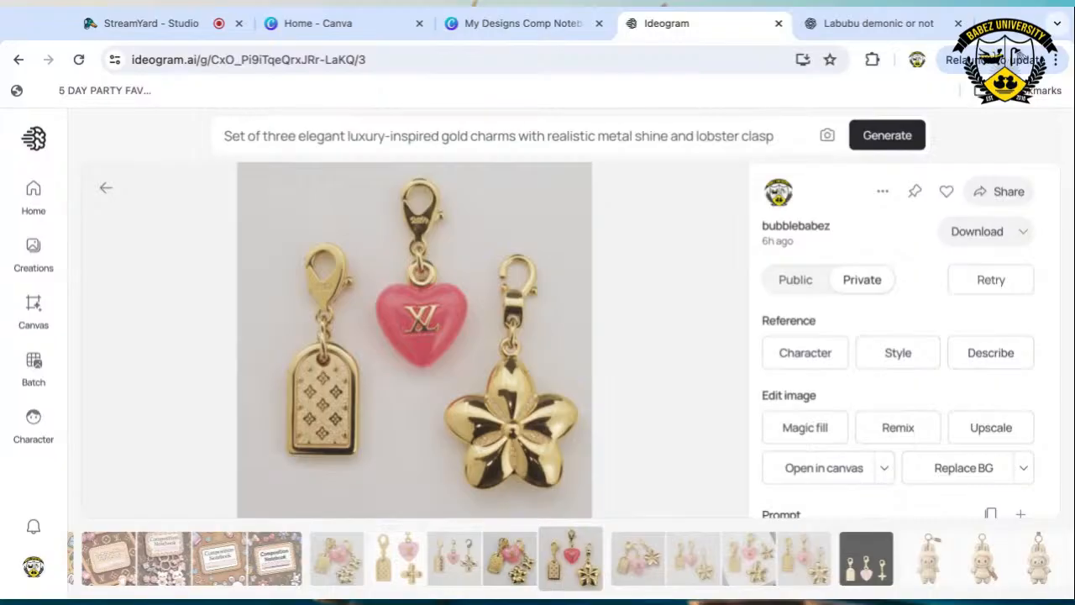
# Check the StreamYard comments, return to Canva, exit Magic Grab and delete the overlapping charm image from the cover.
pyautogui.click(158, 25)
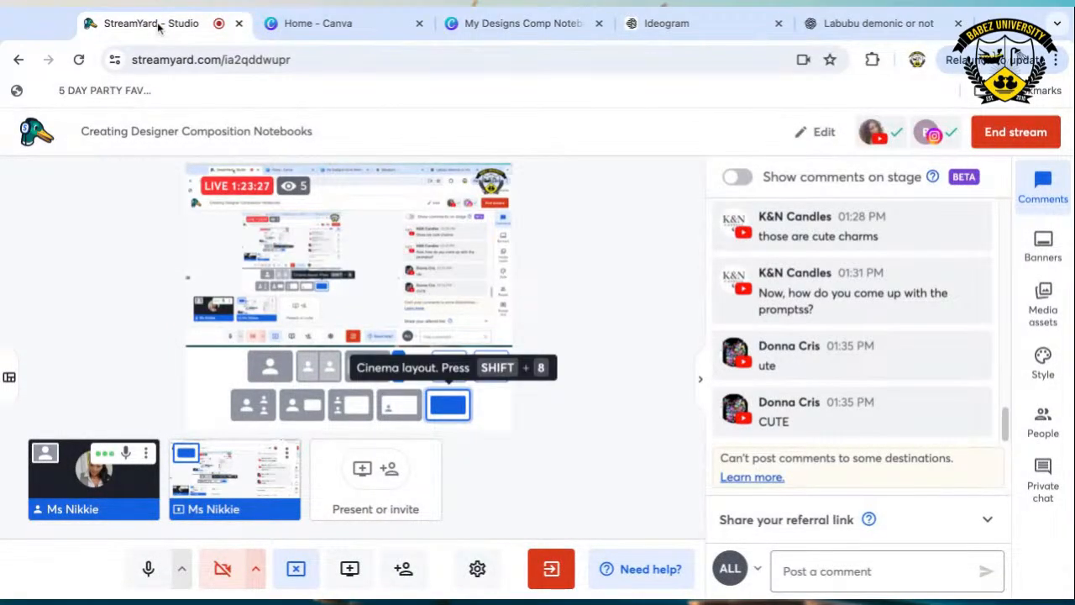
pyautogui.click(504, 25)
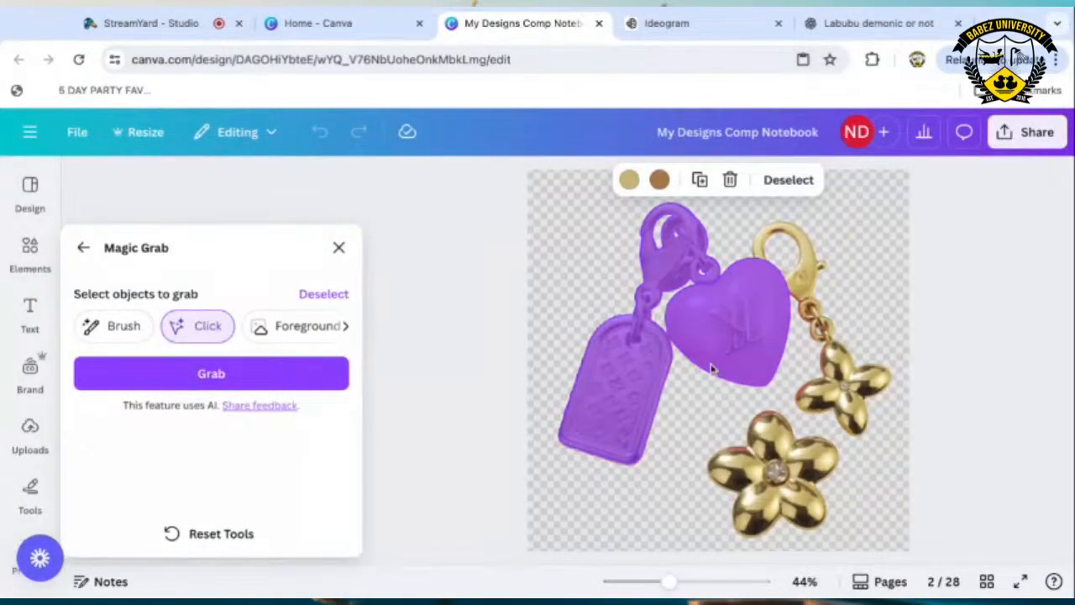
pyautogui.click(339, 247)
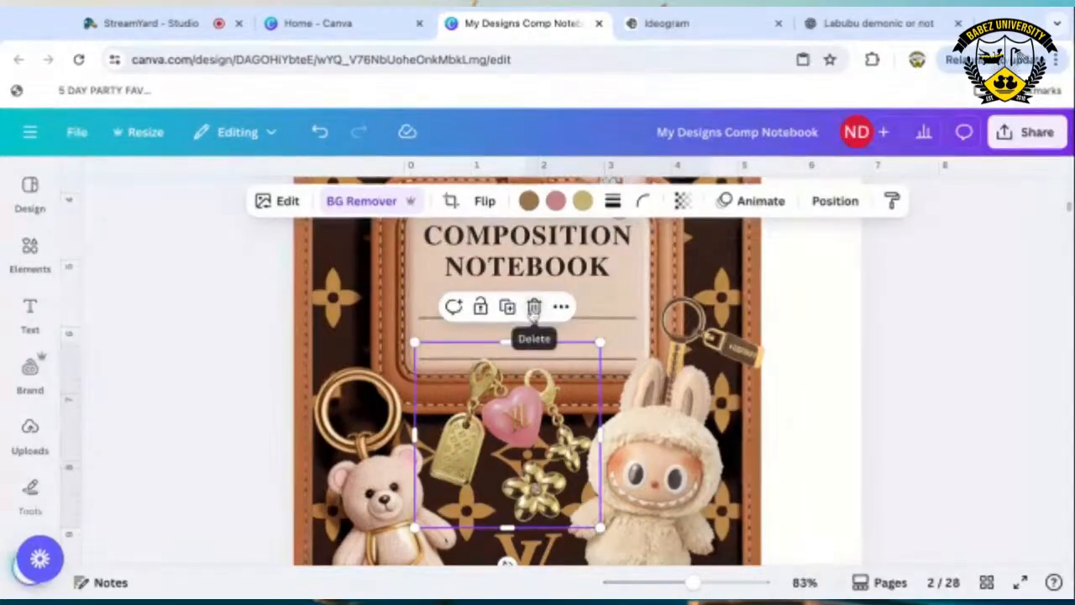
pyautogui.click(532, 307)
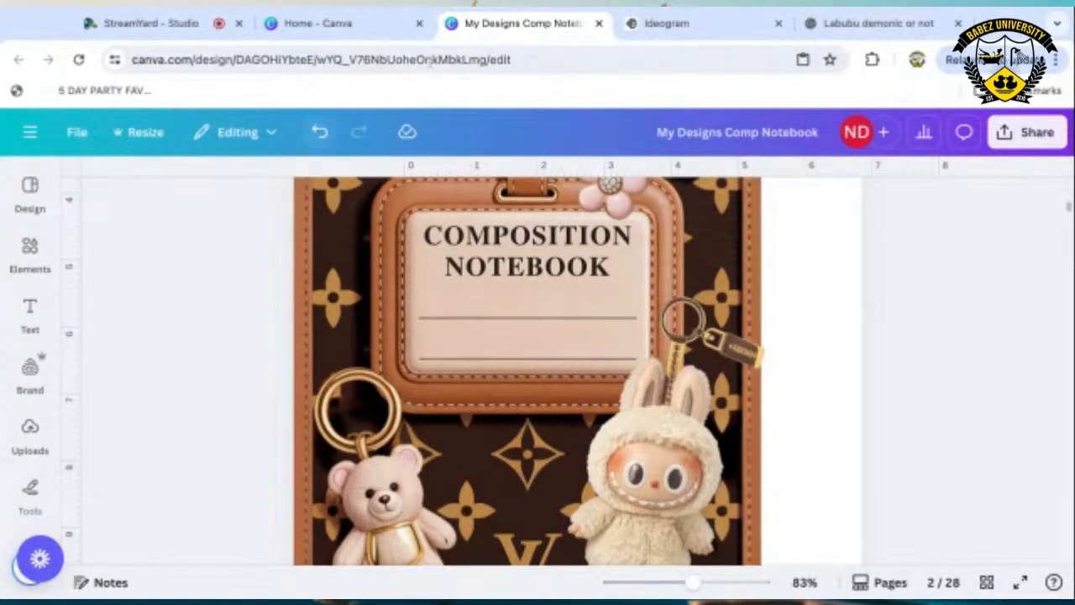
# Copy the Ideogram image of three separate charms, paste it onto page 2 of the Canva design and move it lower on the cover.
pyautogui.click(700, 25)
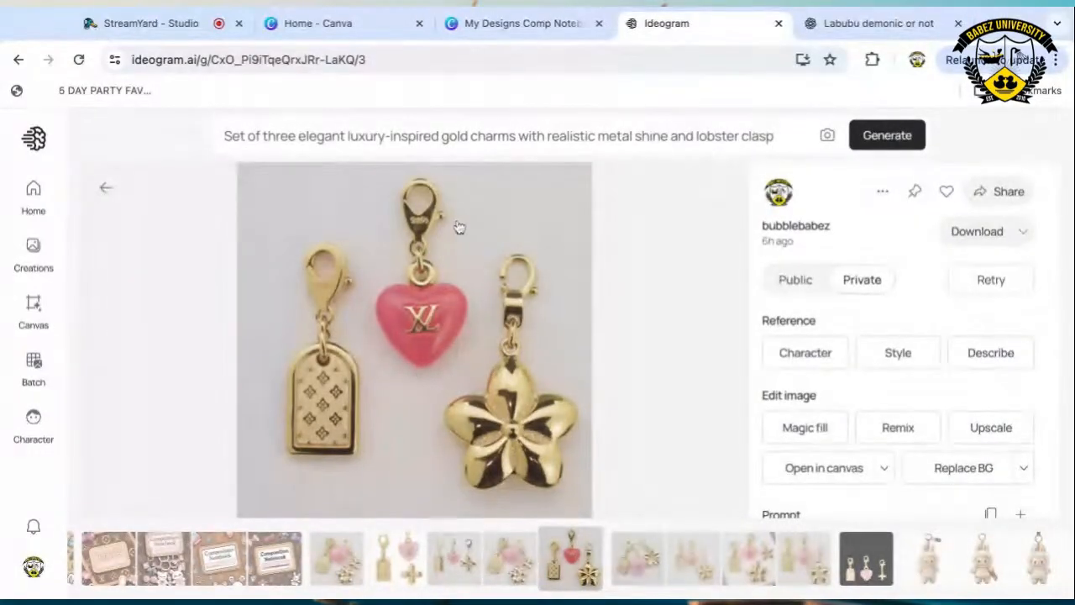
pyautogui.click(505, 25)
pyautogui.rightClick(498, 358)
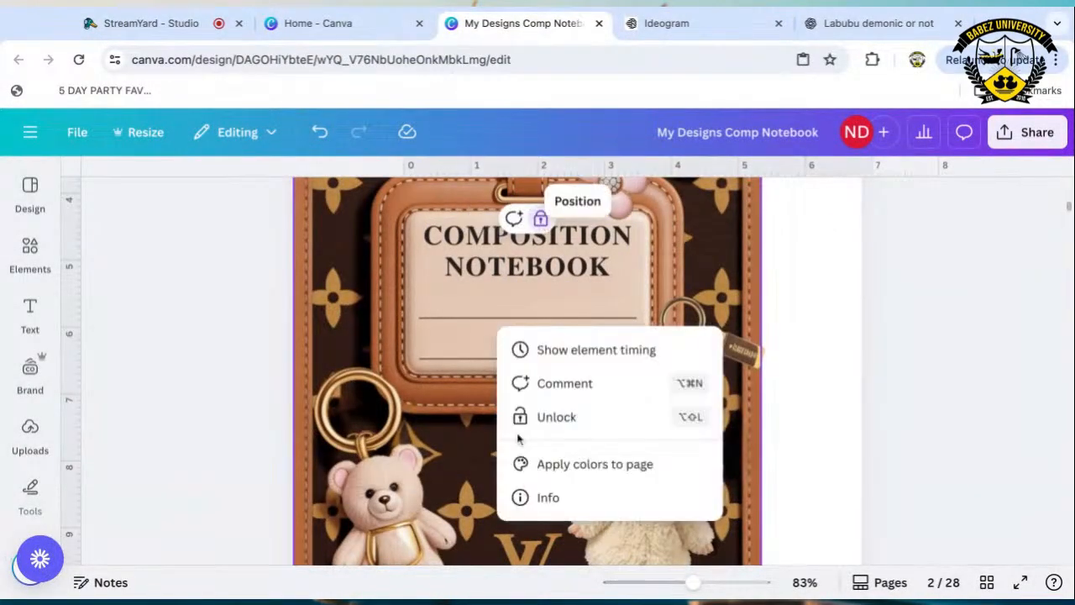
pyautogui.click(471, 426)
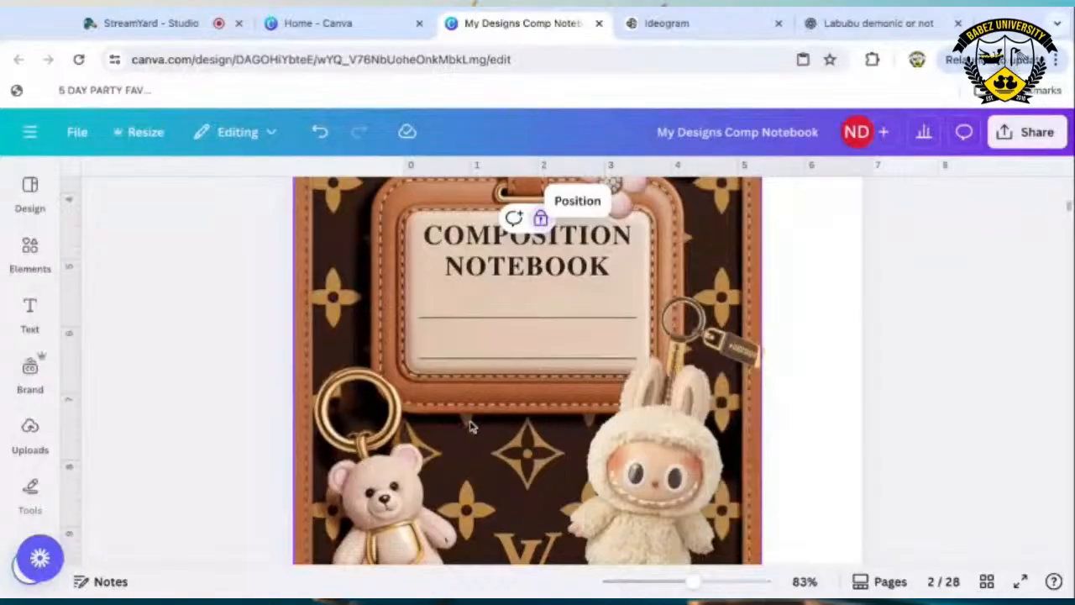
pyautogui.rightClick(503, 401)
pyautogui.click(445, 409)
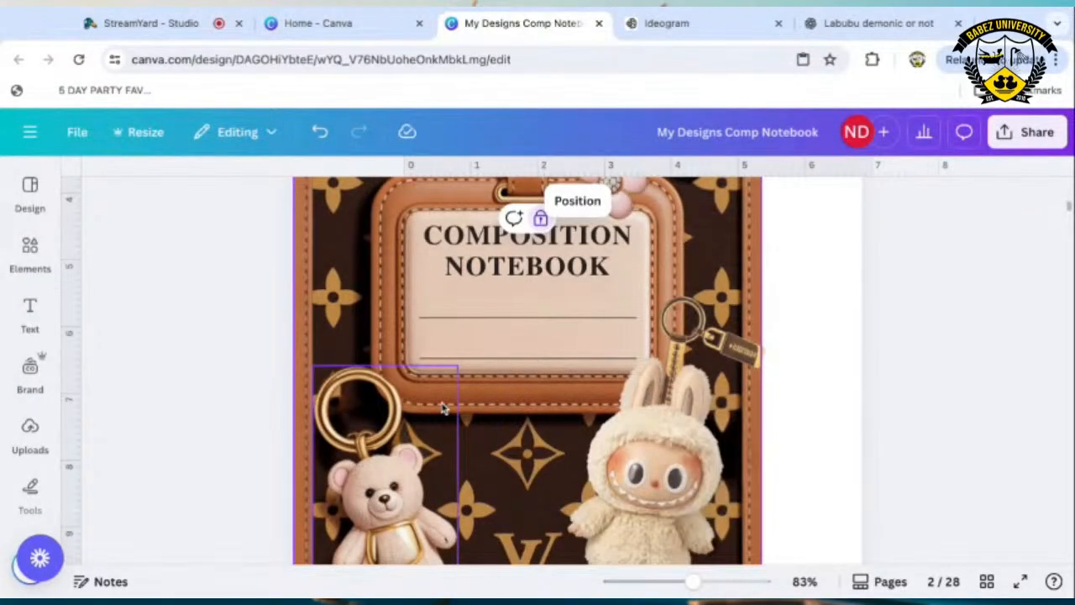
pyautogui.rightClick(802, 395)
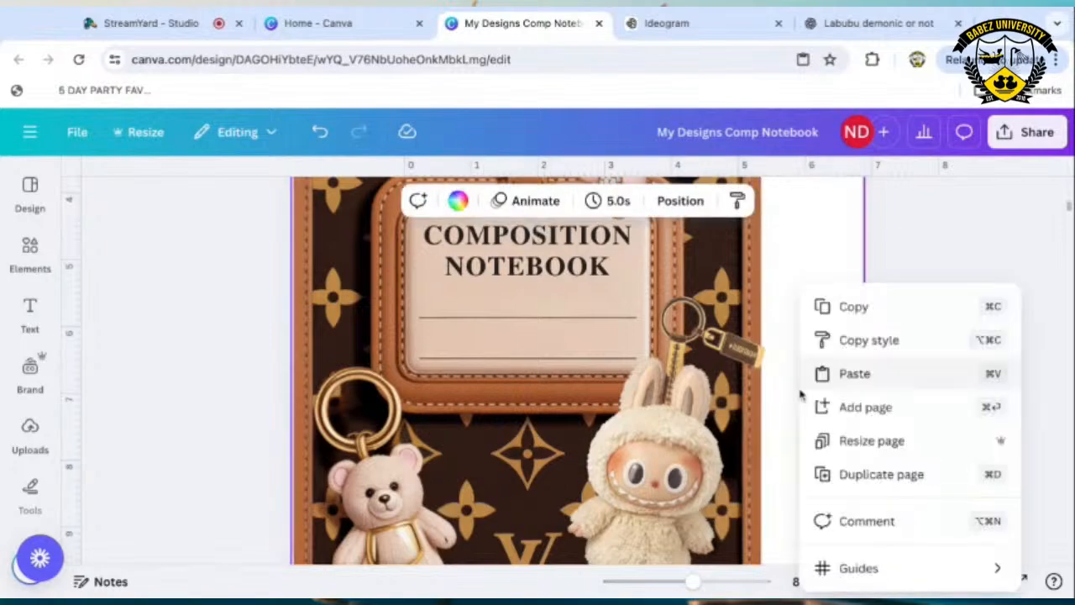
pyautogui.click(828, 379)
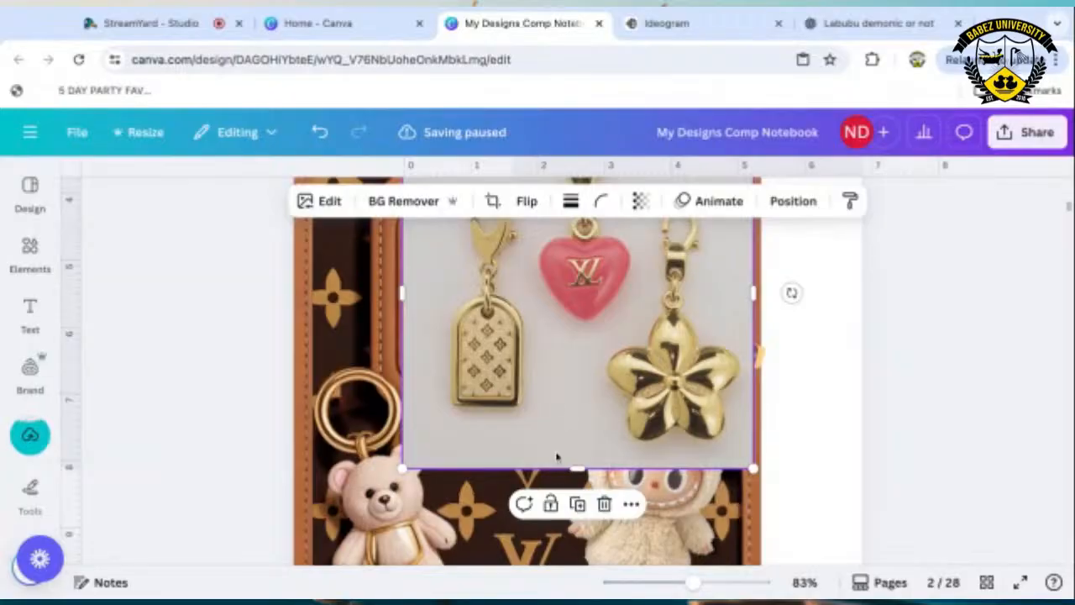
pyautogui.moveTo(556, 404); pyautogui.dragTo(556, 471)
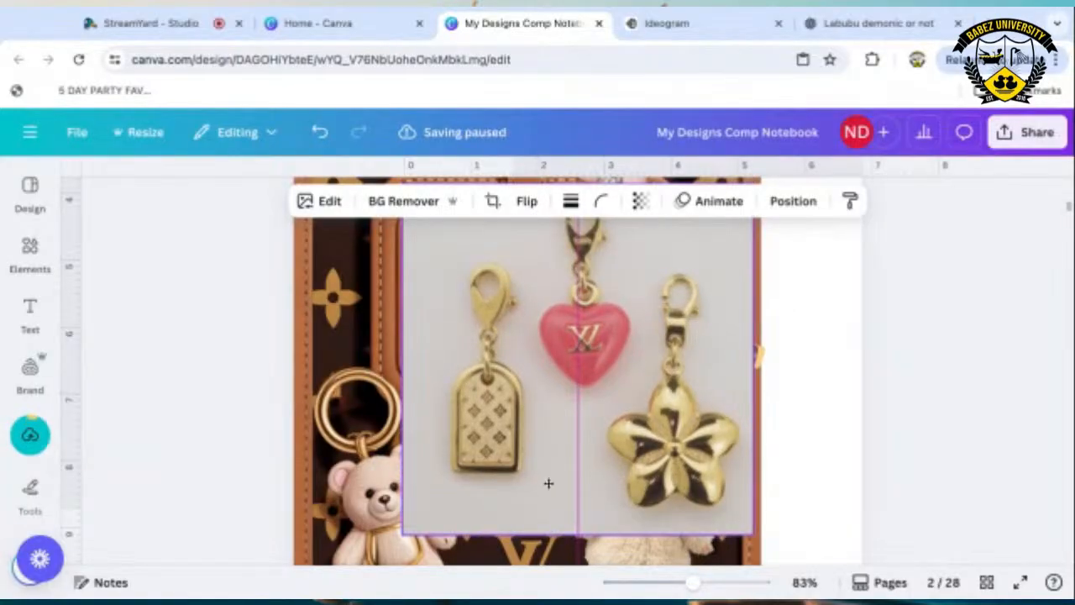
pyautogui.moveTo(556, 406); pyautogui.dragTo(549, 422)
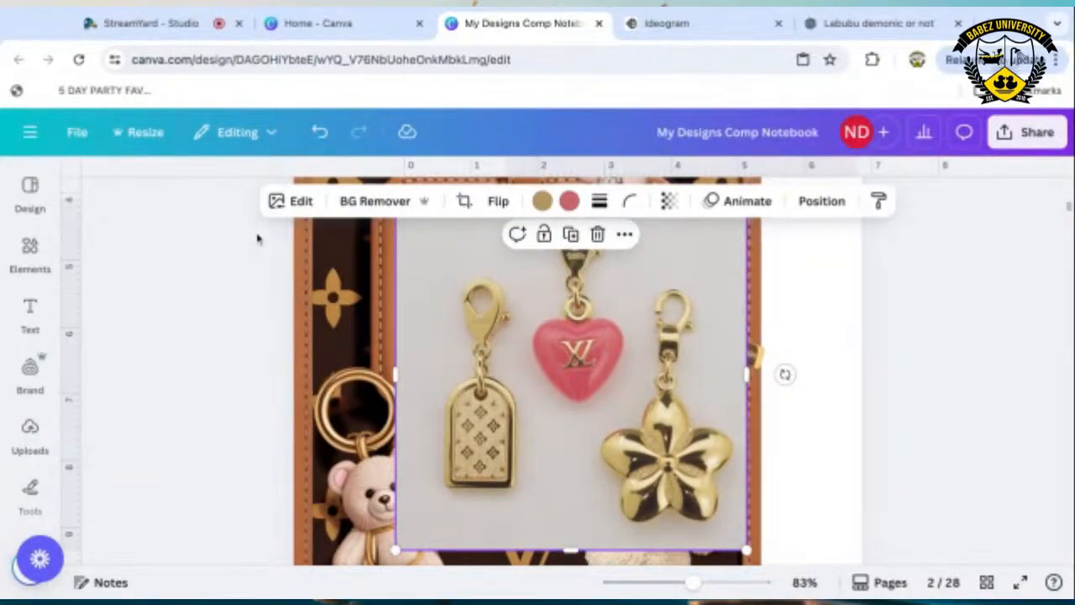
# Apply Auto-adjust to the colors of the pasted three-charm image.
pyautogui.click(292, 201)
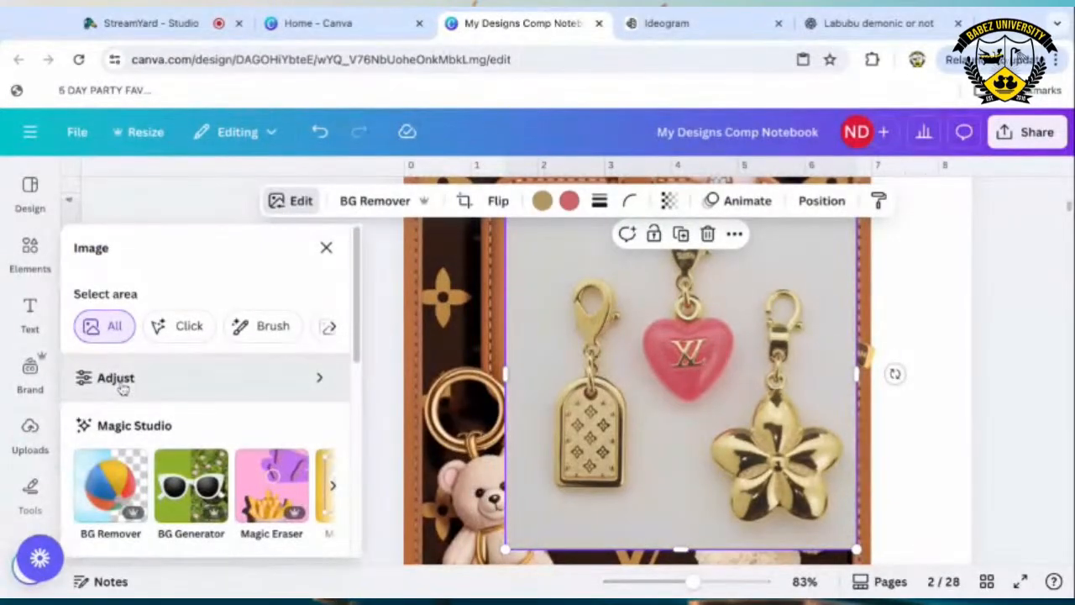
pyautogui.click(118, 380)
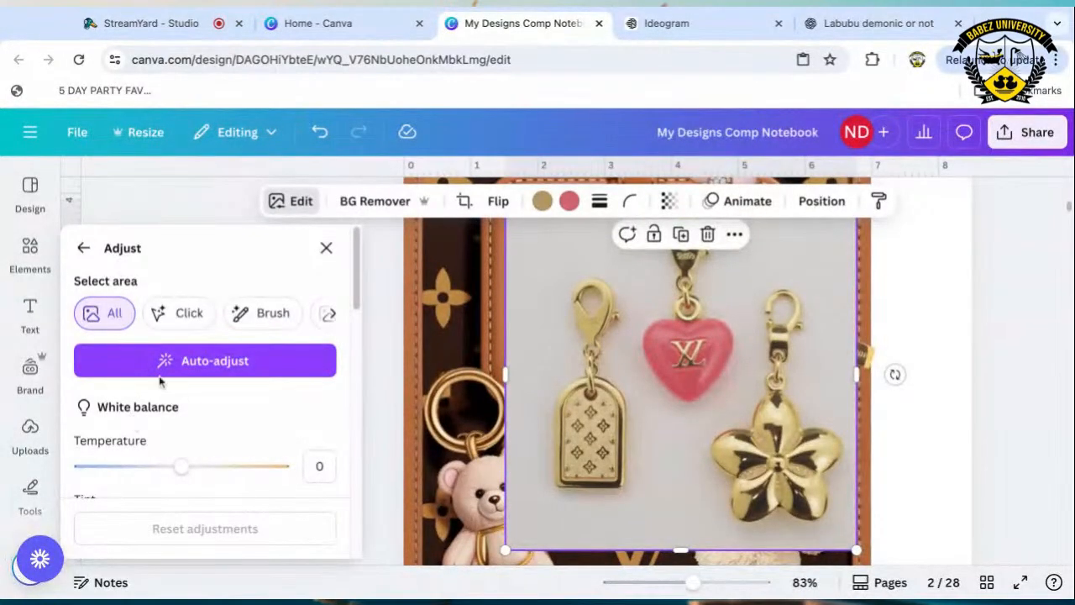
pyautogui.click(160, 371)
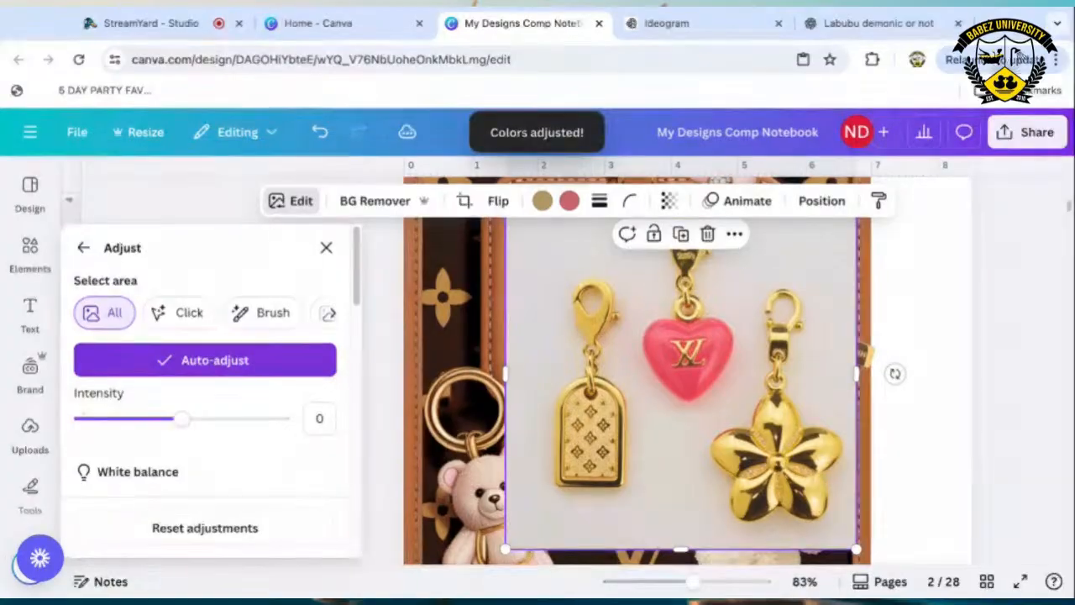
# Turn off Auto-adjust on the three-charm image and remove its background.
pyautogui.click(189, 362)
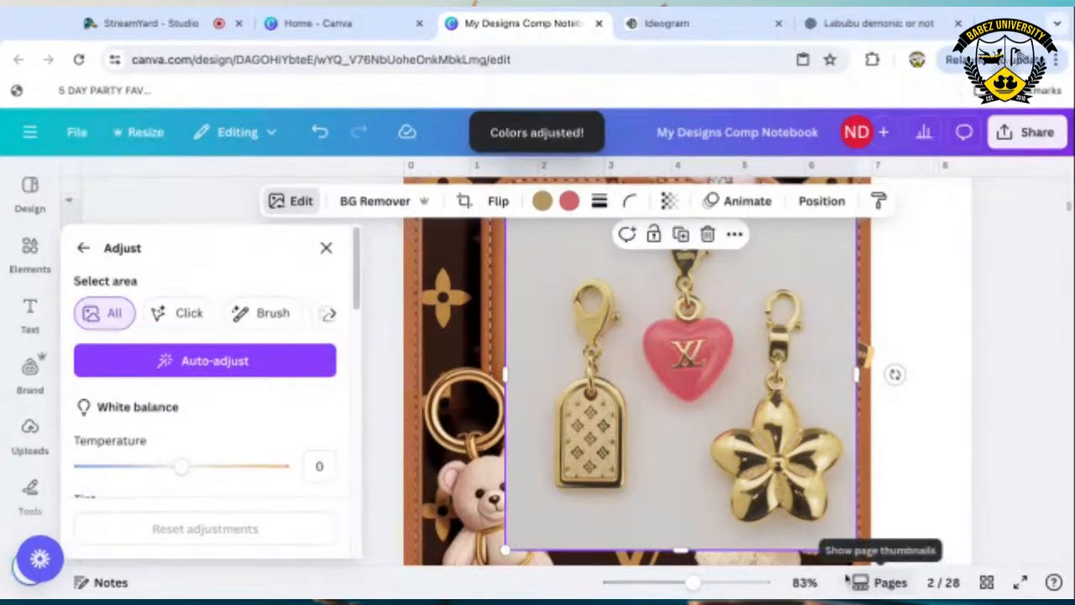
pyautogui.click(378, 202)
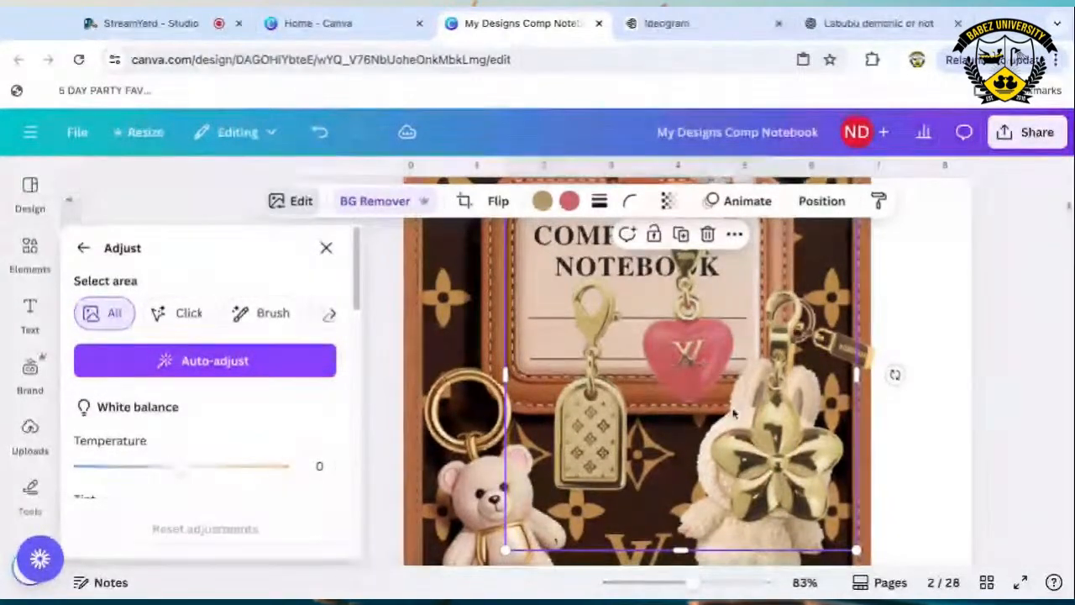
# Move the cut-out three-charm image over the bunny charm at the cover's lower right corner and leave the adjustment settings.
pyautogui.moveTo(746, 449); pyautogui.dragTo(682, 467)
pyautogui.moveTo(694, 582); pyautogui.dragTo(671, 582)
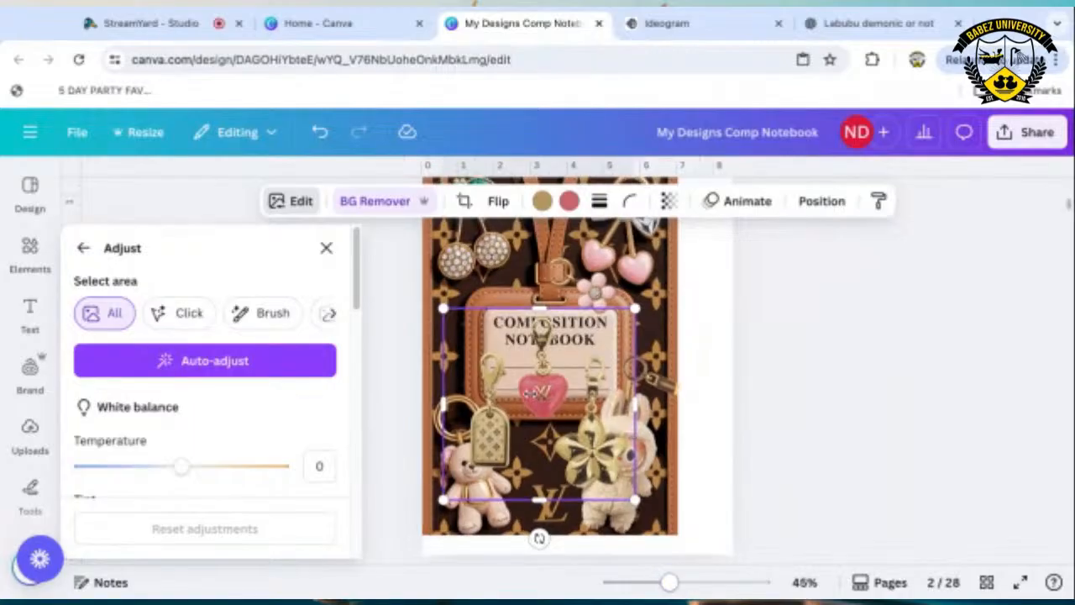
pyautogui.moveTo(529, 393)
pyautogui.mouseDown()
pyautogui.moveTo(663, 432)
pyautogui.moveTo(603, 431)
pyautogui.moveTo(528, 394)
pyautogui.moveTo(540, 394)
pyautogui.mouseUp()
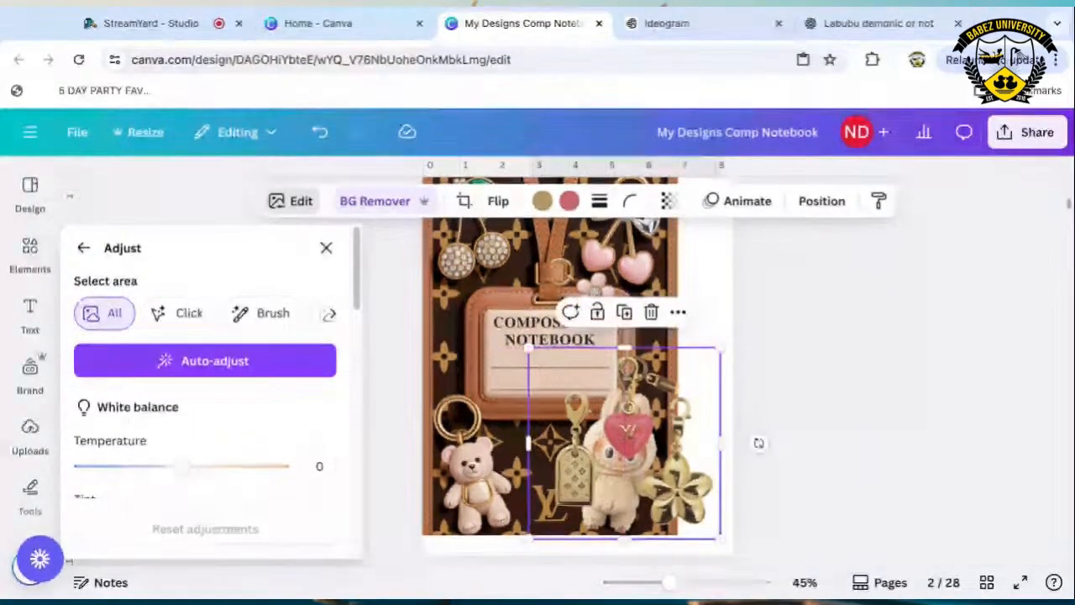
pyautogui.click(406, 309)
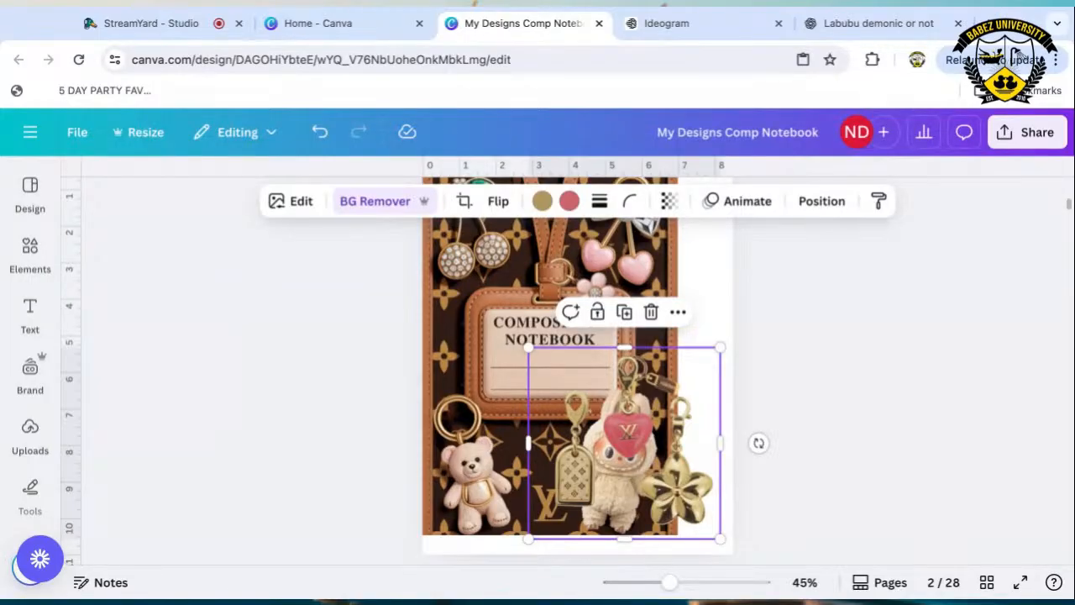
pyautogui.click(296, 201)
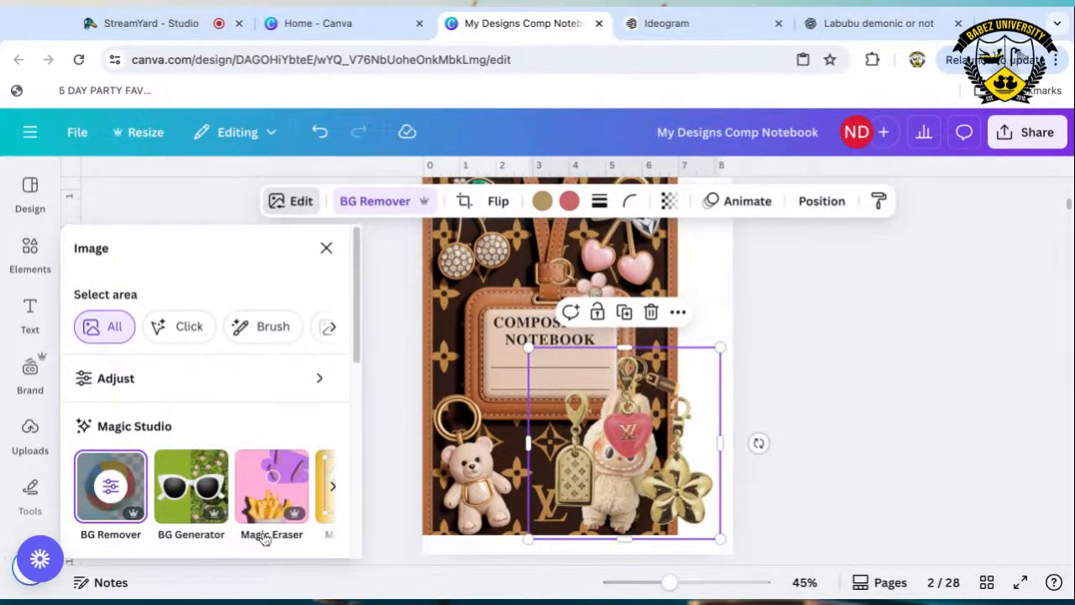
pyautogui.click(333, 487)
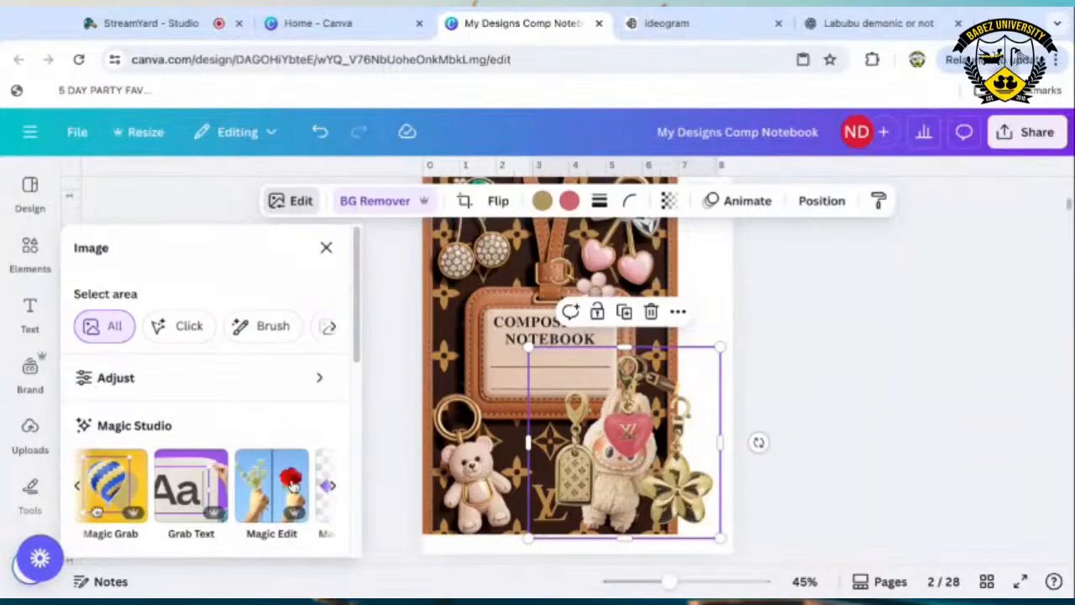
pyautogui.click(128, 474)
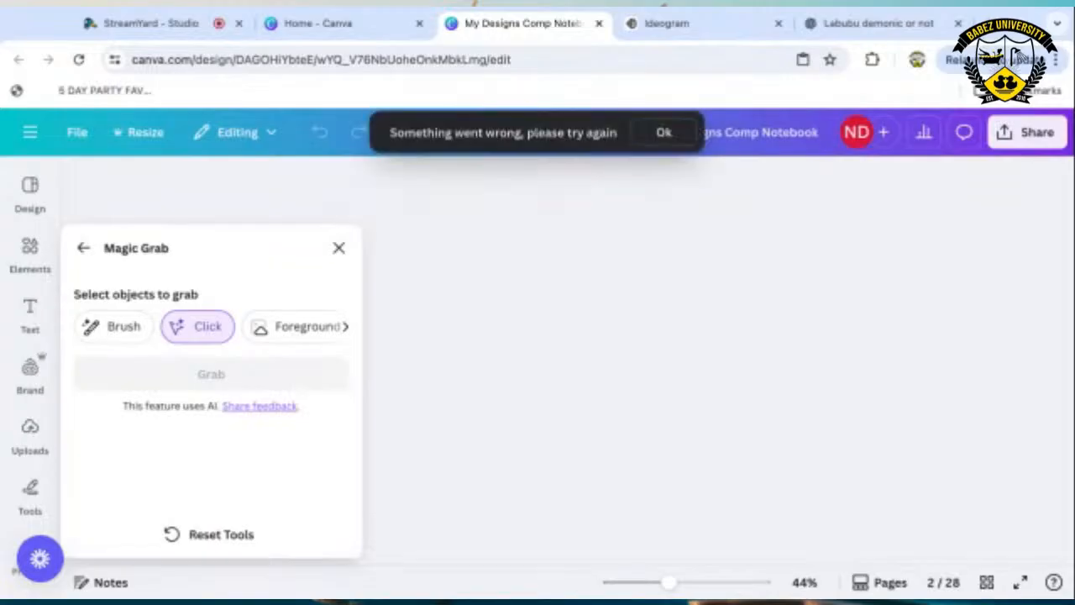
pyautogui.click(663, 135)
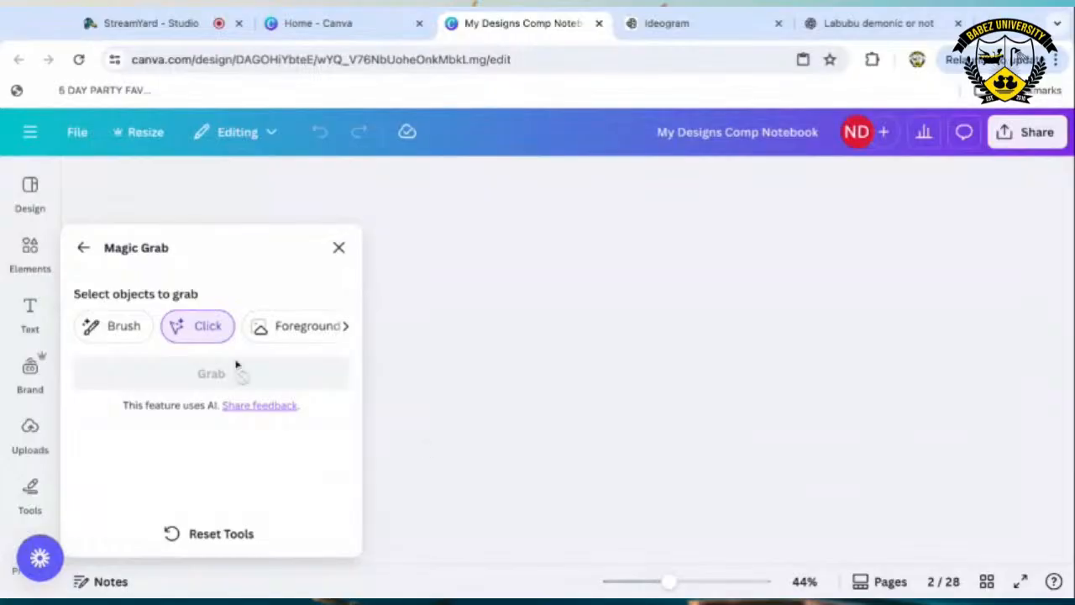
pyautogui.click(339, 248)
# Move the three-charm image back to the middle of the cover and separate the gold tag charm from it with Magic Grab.
pyautogui.moveTo(644, 408); pyautogui.dragTo(559, 384)
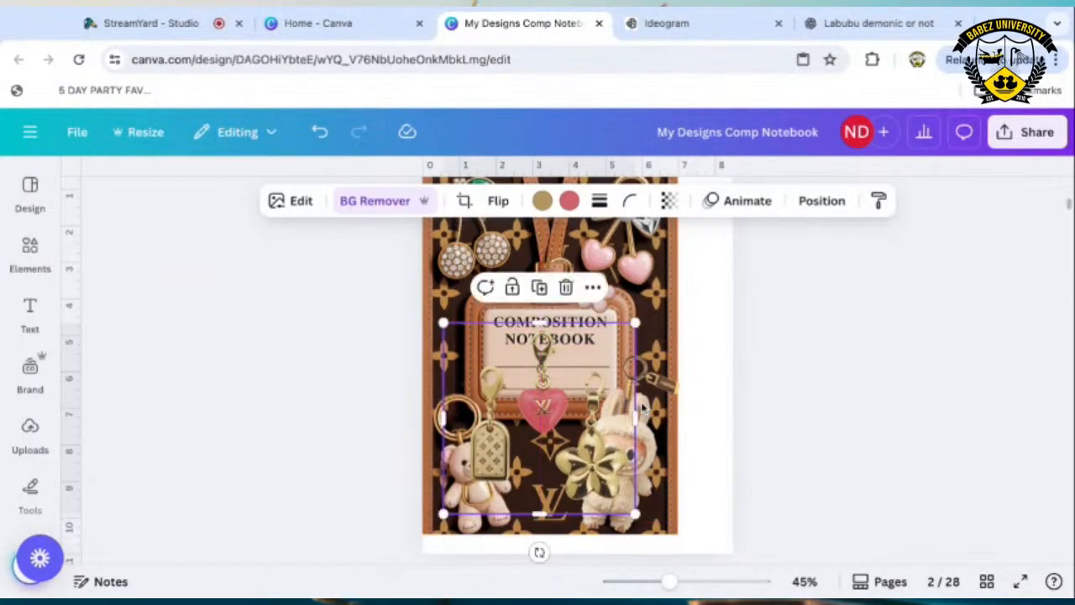
pyautogui.click(300, 202)
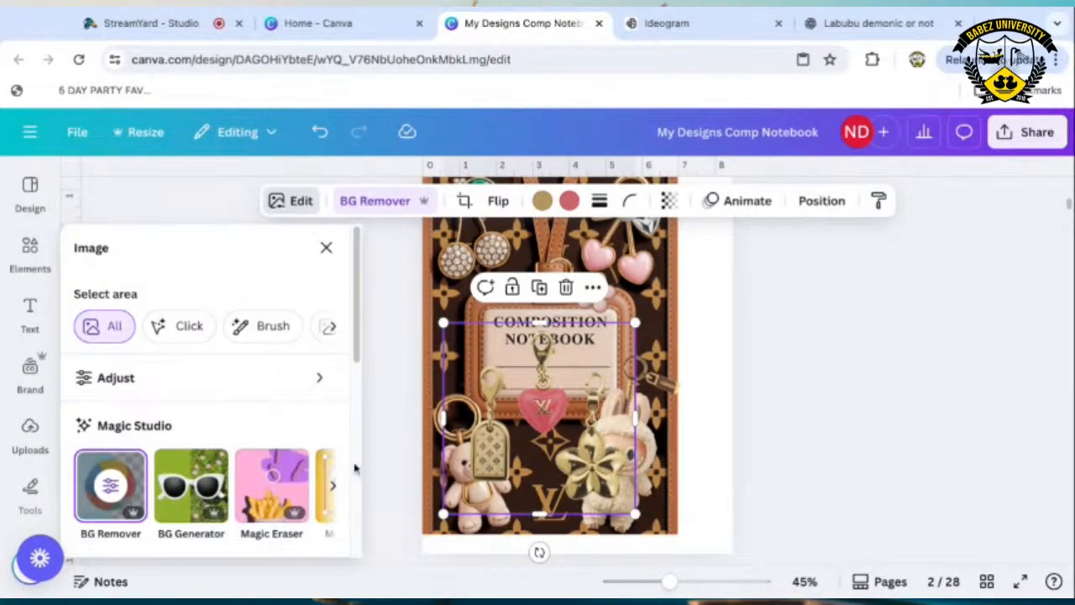
pyautogui.click(332, 486)
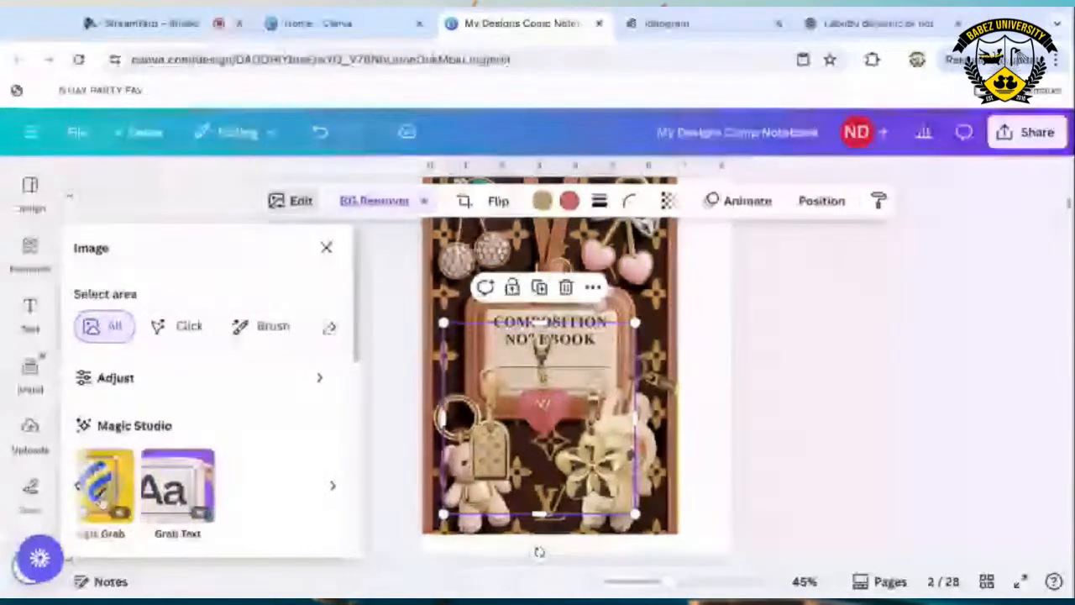
pyautogui.click(110, 487)
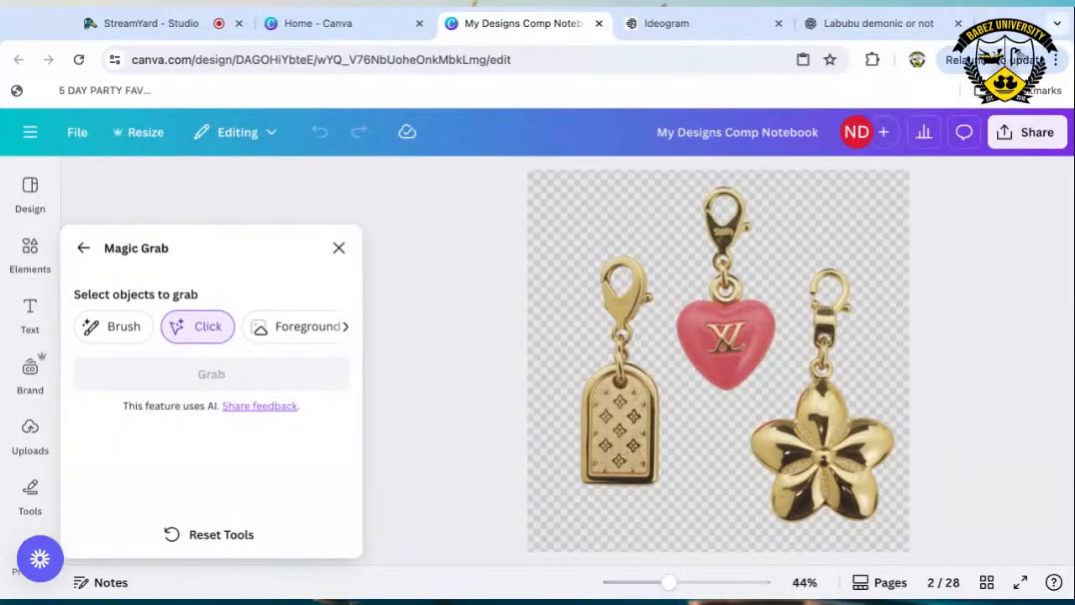
pyautogui.click(636, 443)
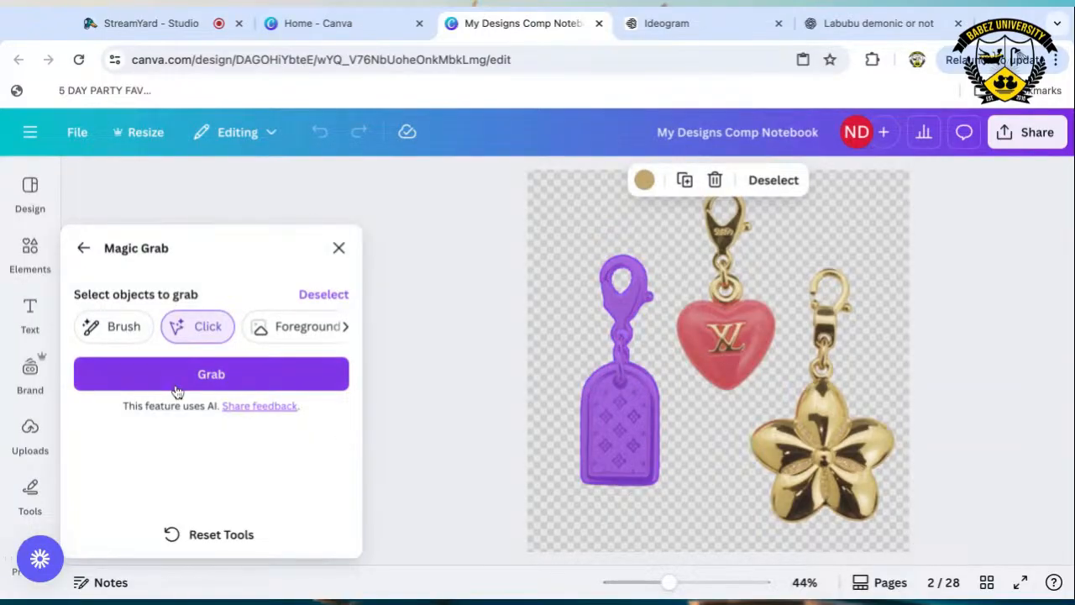
pyautogui.click(173, 380)
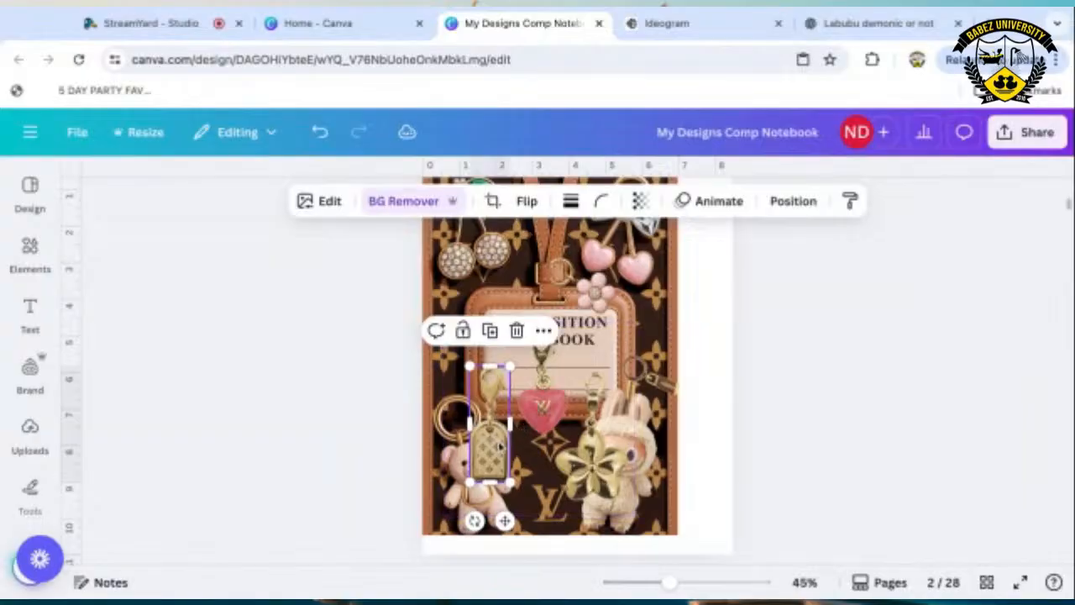
# Move the grabbed tag charm up beside the lanyard, tilt it clockwise and shrink it to fit above the name badge.
pyautogui.moveTo(496, 456); pyautogui.dragTo(547, 347)
pyautogui.moveTo(522, 413); pyautogui.dragTo(598, 332)
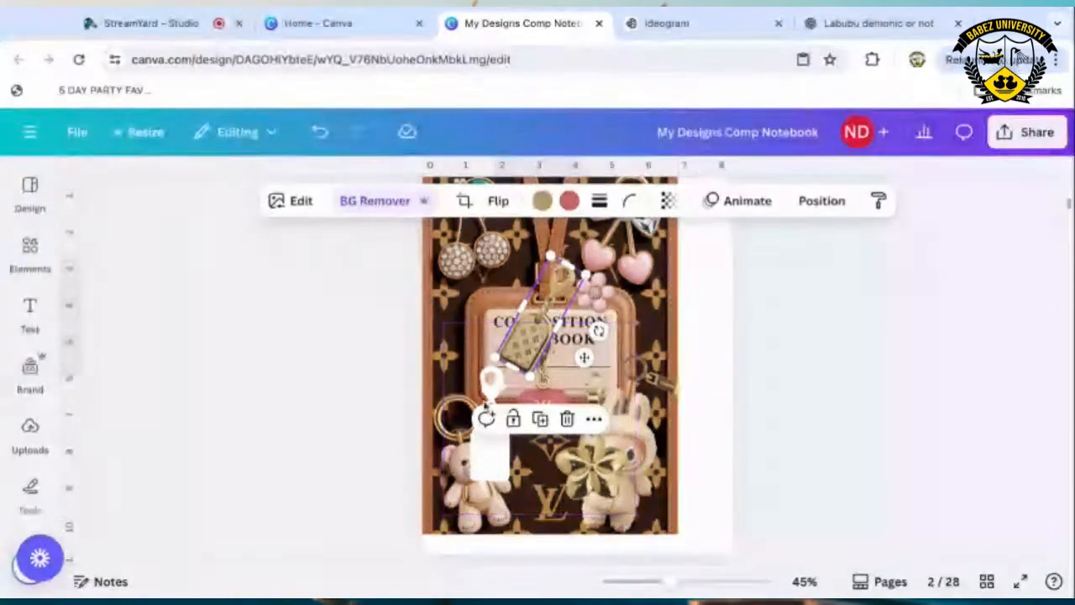
pyautogui.click(869, 449)
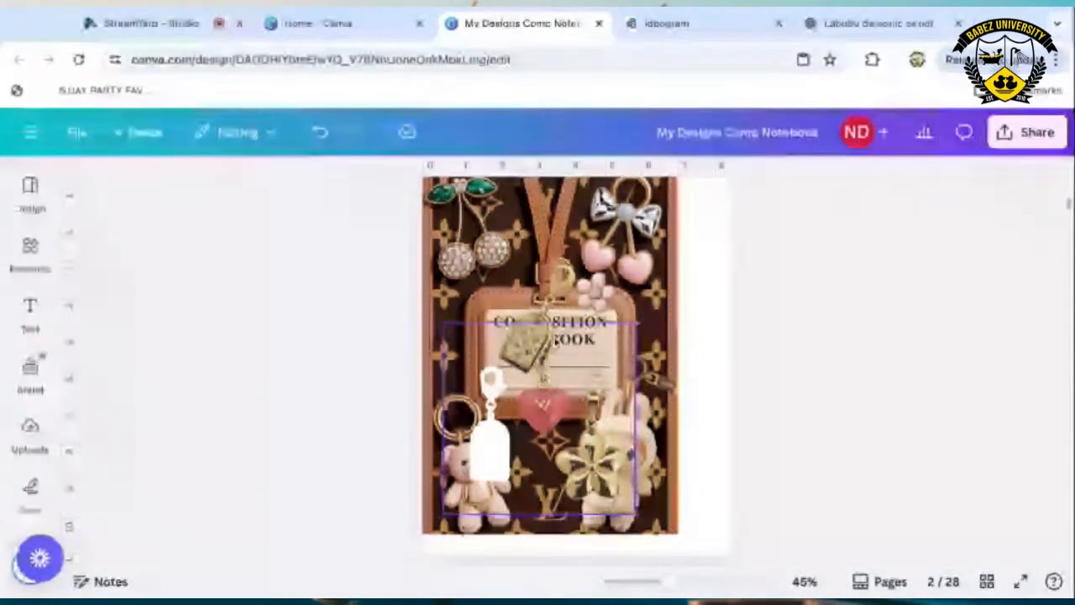
pyautogui.moveTo(538, 324); pyautogui.dragTo(515, 300)
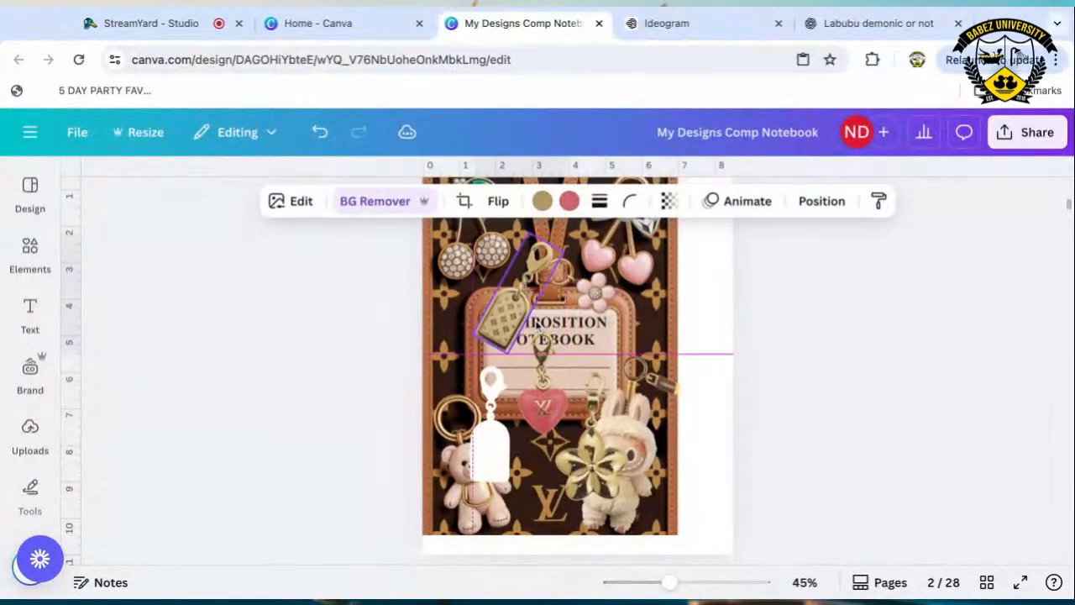
pyautogui.moveTo(509, 351); pyautogui.dragTo(531, 294)
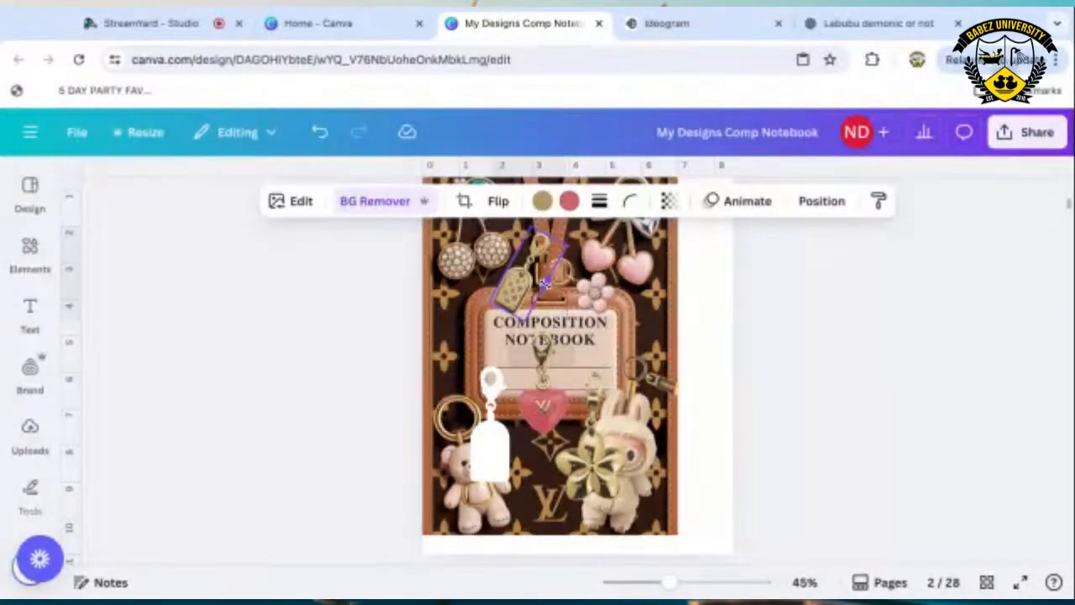
pyautogui.moveTo(531, 293); pyautogui.dragTo(546, 286)
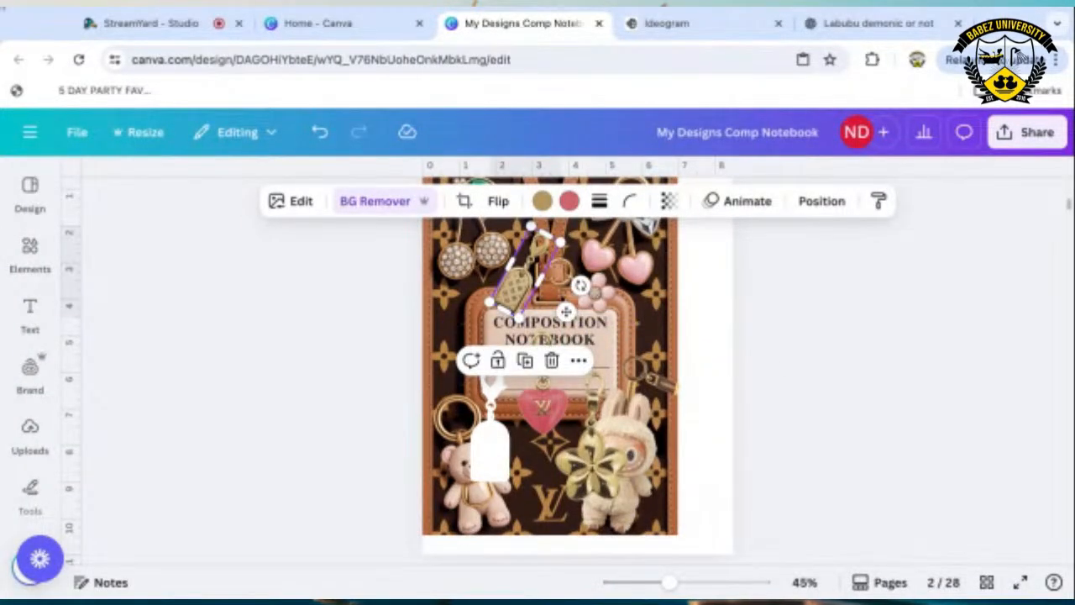
# Check the StreamYard comments, return to the Canva design and slightly enlarge the tag charm beside the lanyard.
pyautogui.click(151, 24)
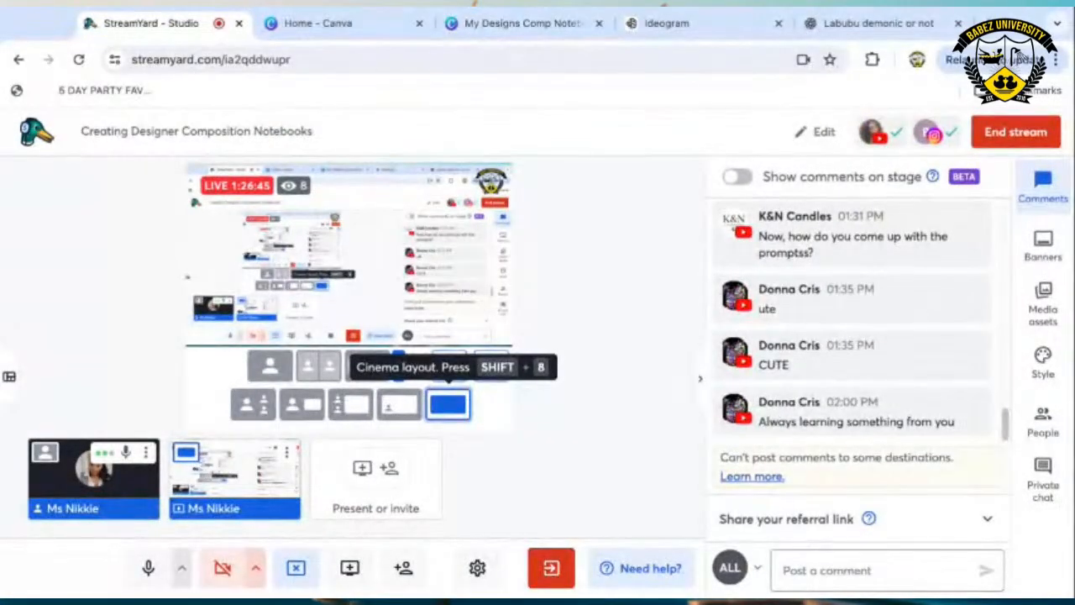
pyautogui.click(491, 27)
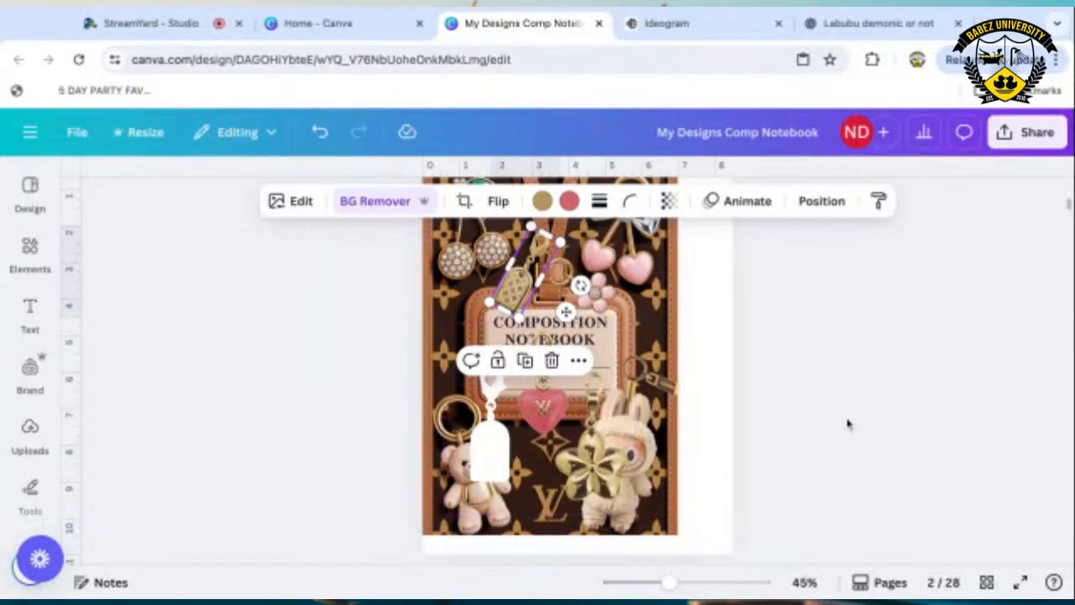
pyautogui.scroll(1, 710, 420)
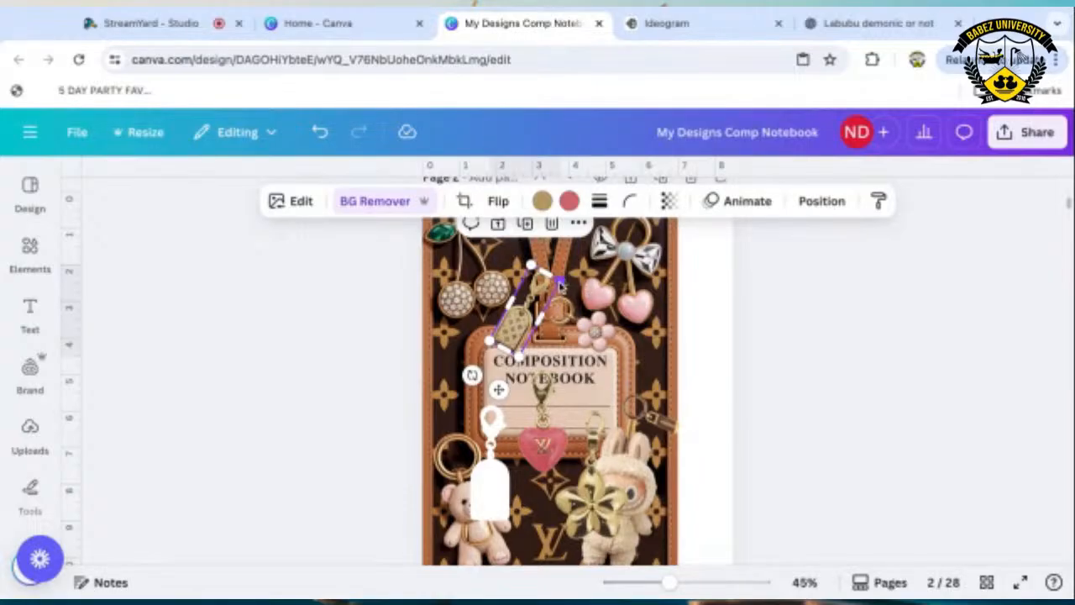
pyautogui.moveTo(561, 280); pyautogui.dragTo(567, 275)
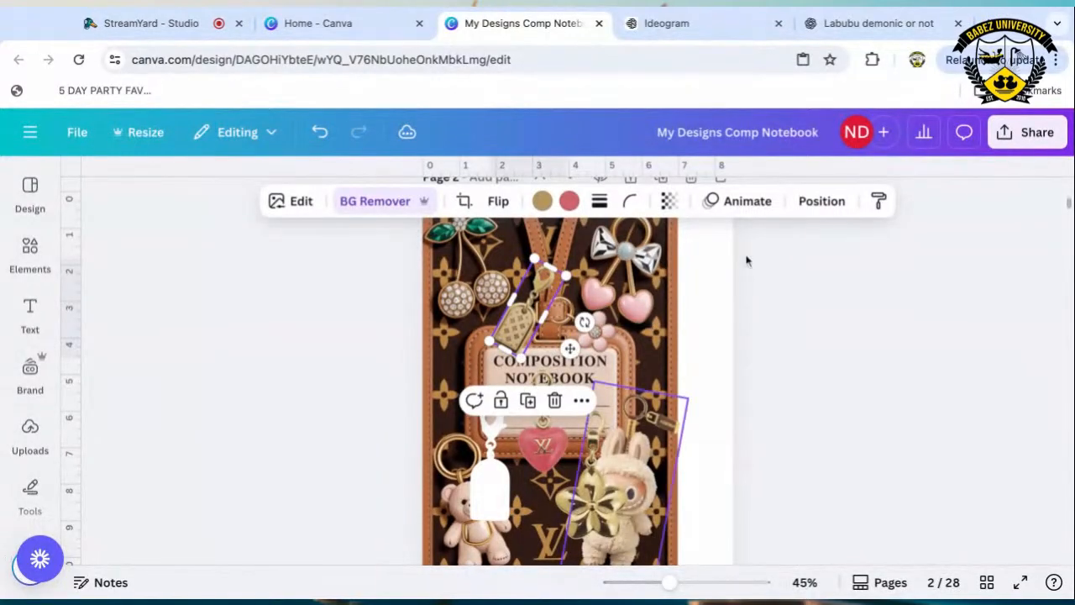
pyautogui.click(849, 326)
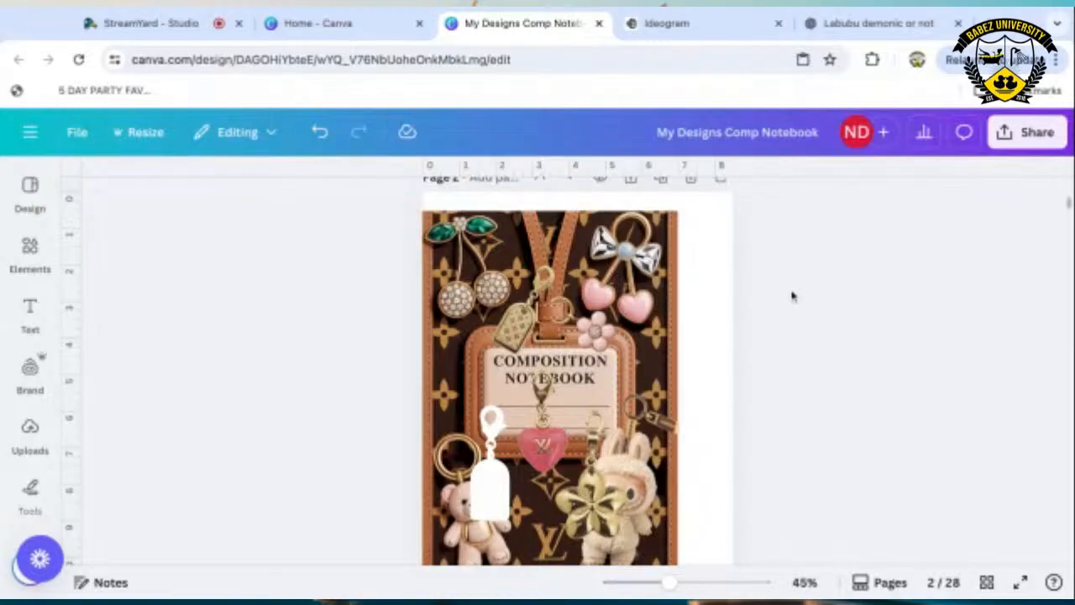
# Enlarge the tag charm further and reposition it so its clasp sits on the lanyard strap.
pyautogui.click(536, 292)
pyautogui.moveTo(536, 291); pyautogui.dragTo(577, 253)
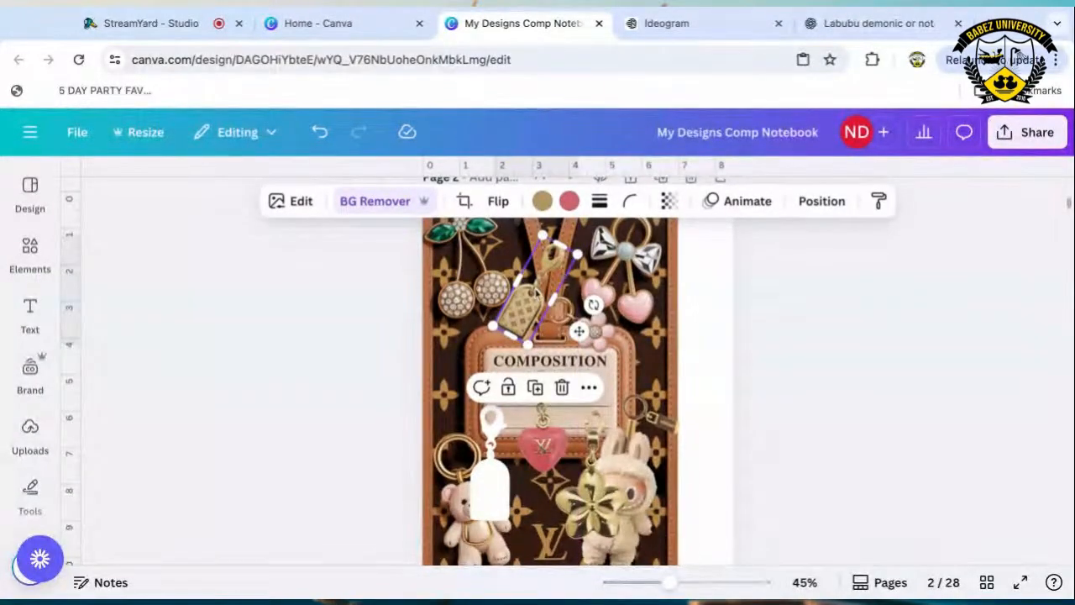
pyautogui.moveTo(519, 304); pyautogui.dragTo(508, 319)
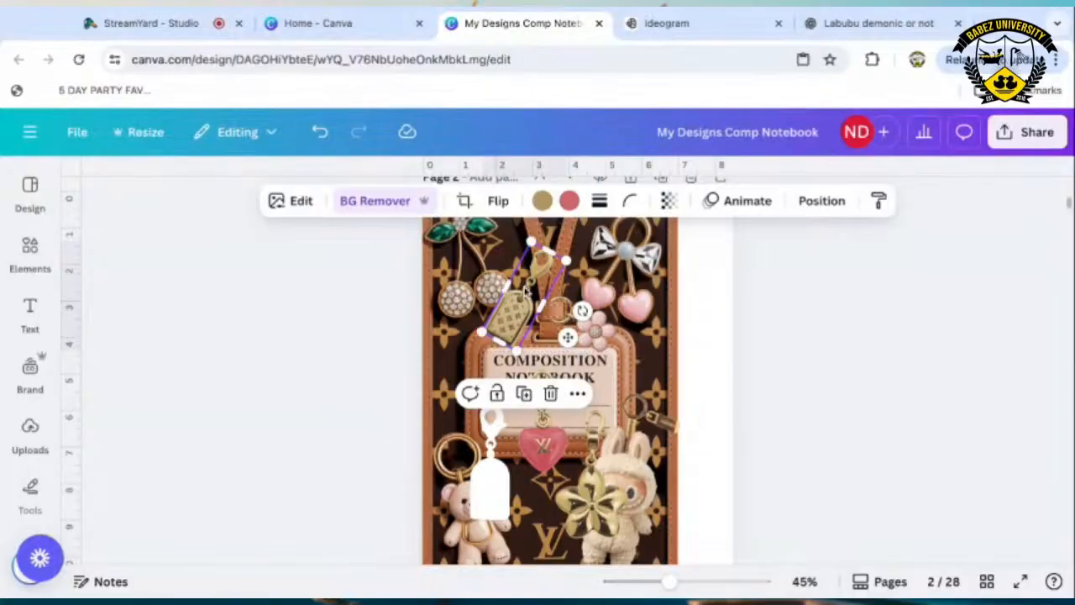
pyautogui.moveTo(567, 261); pyautogui.dragTo(568, 259)
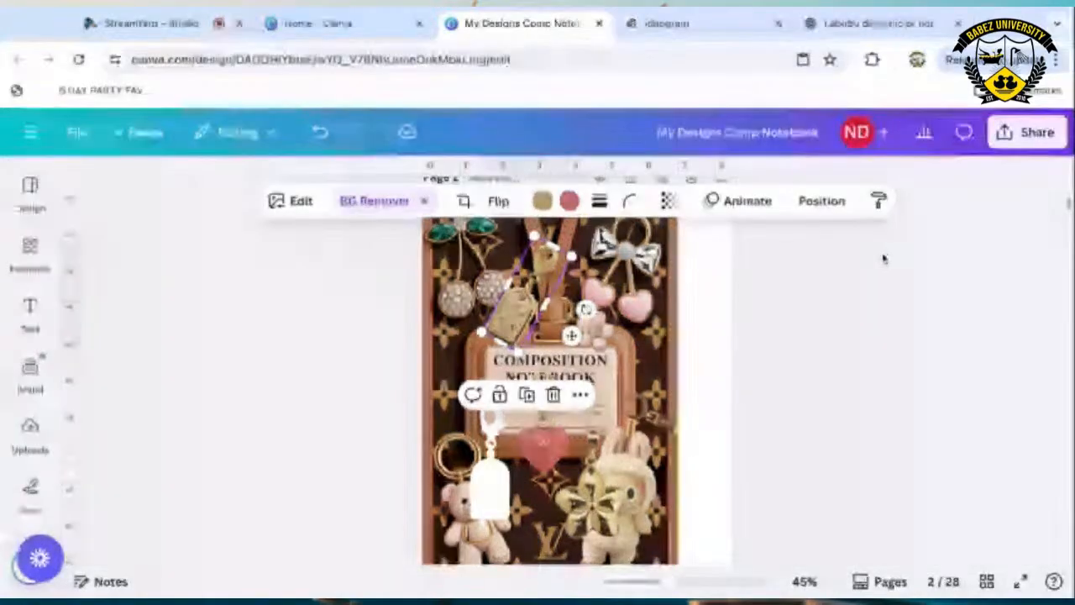
pyautogui.click(367, 396)
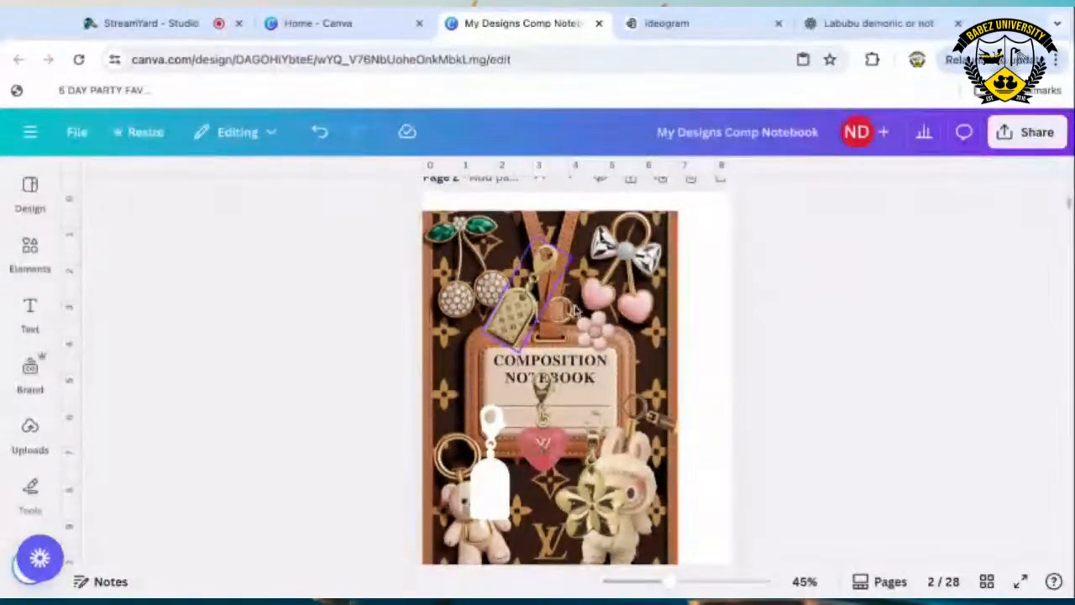
# Rotate the tag charm to a tilt of about 22° on the lanyard.
pyautogui.click(520, 324)
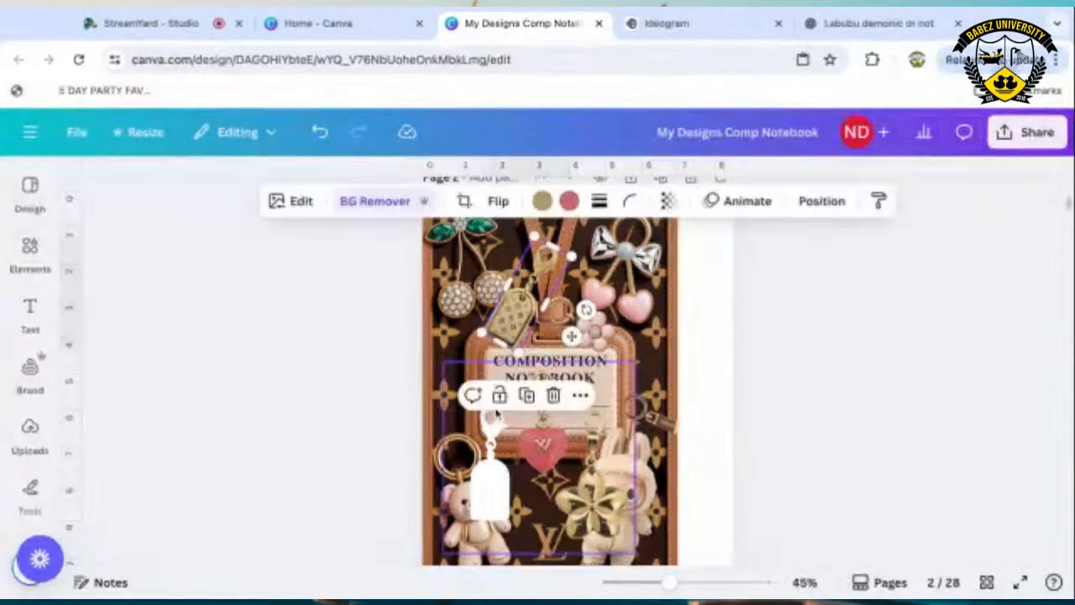
pyautogui.moveTo(472, 395); pyautogui.dragTo(622, 363)
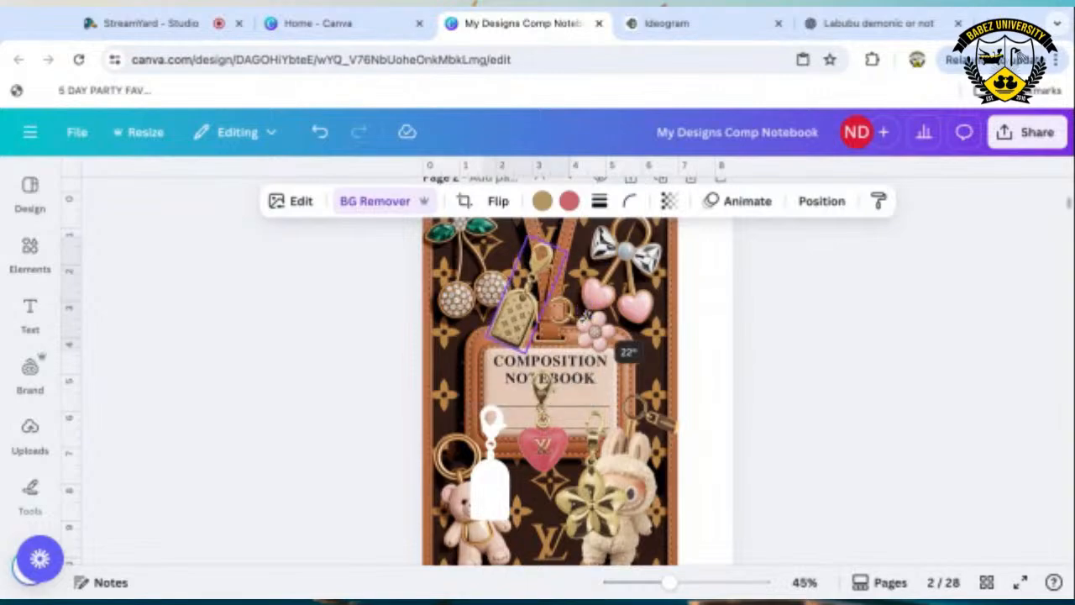
pyautogui.click(815, 410)
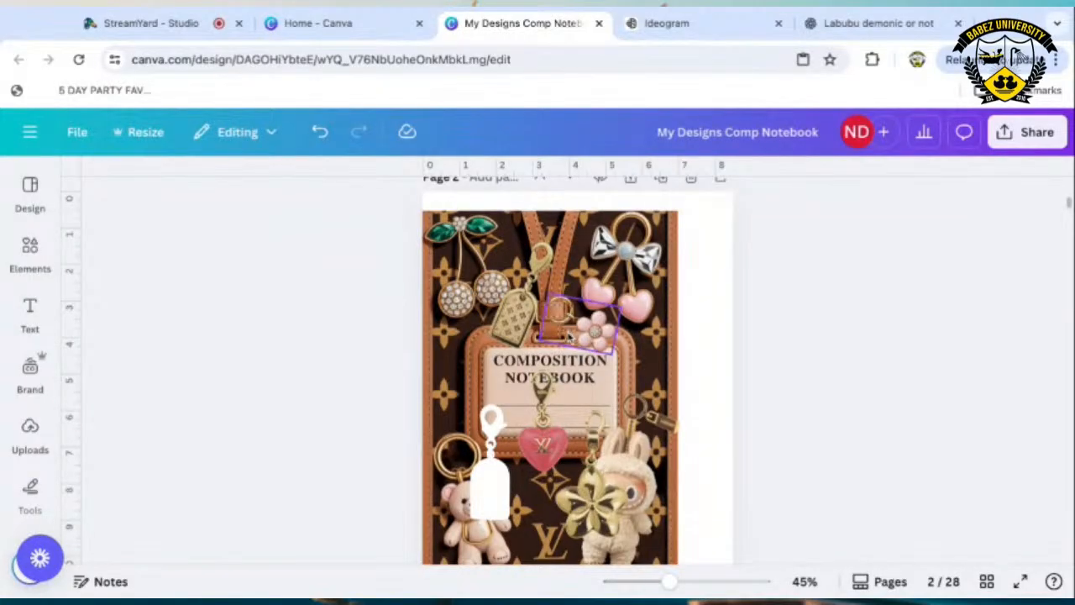
# Unlock the cover's background image and separate the left lanyard strap from it with Magic Grab.
pyautogui.rightClick(428, 360)
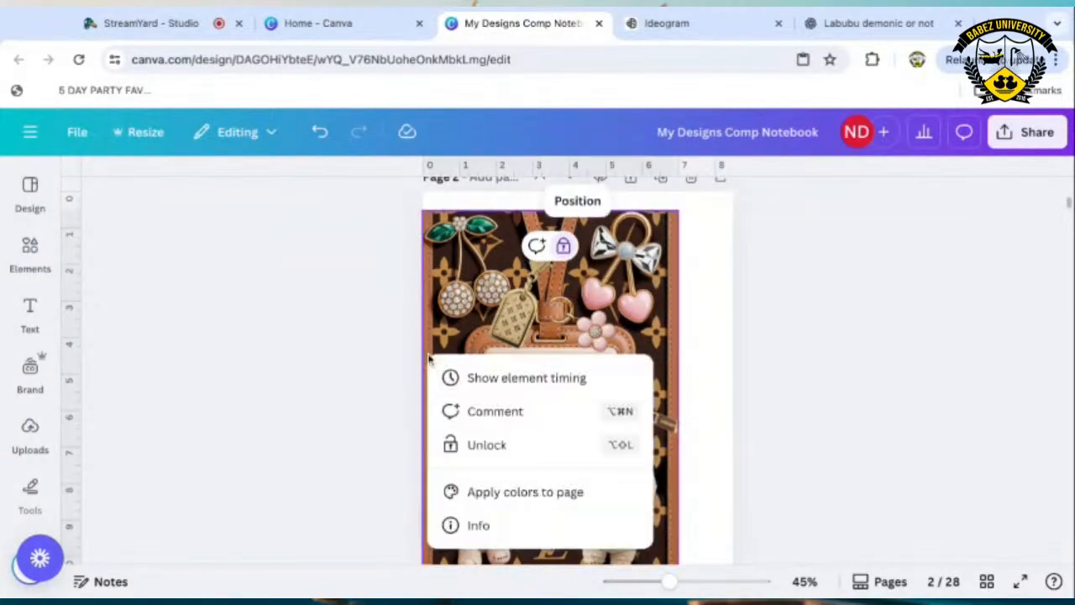
pyautogui.click(495, 450)
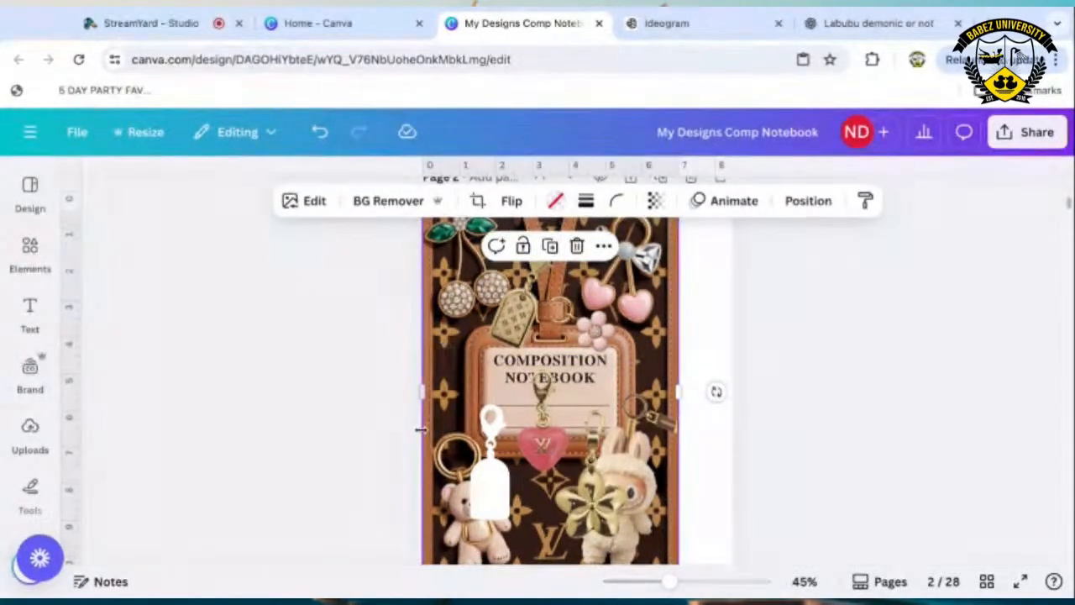
pyautogui.click(304, 202)
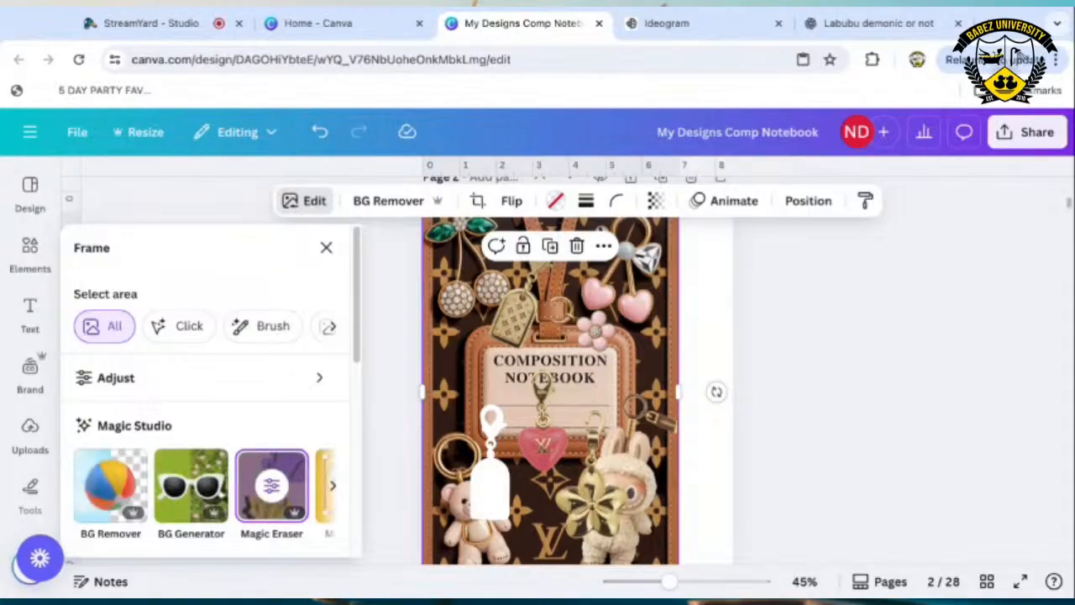
pyautogui.click(328, 489)
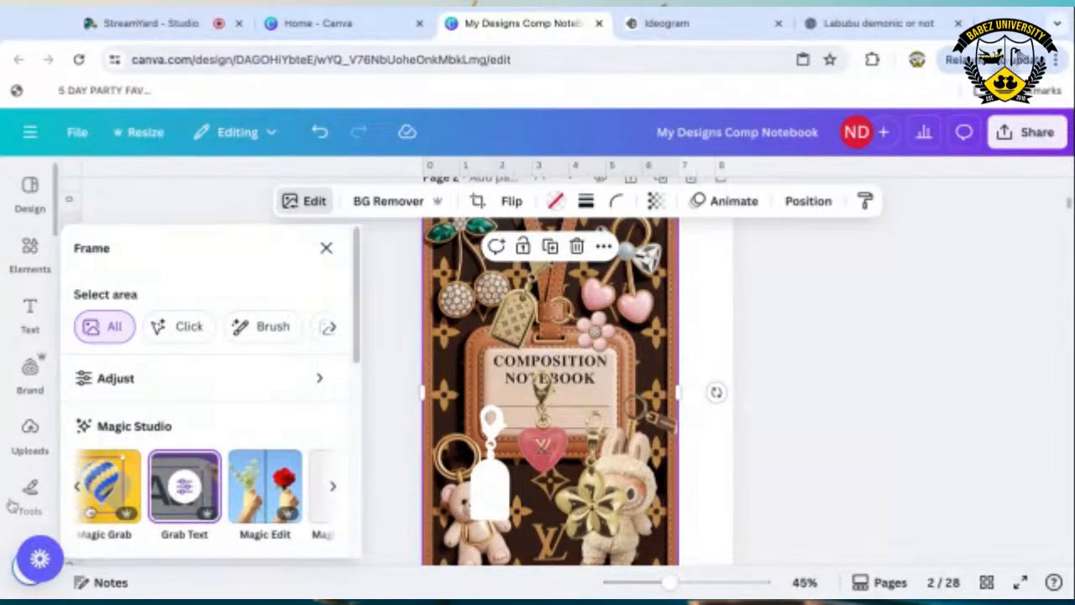
pyautogui.click(107, 492)
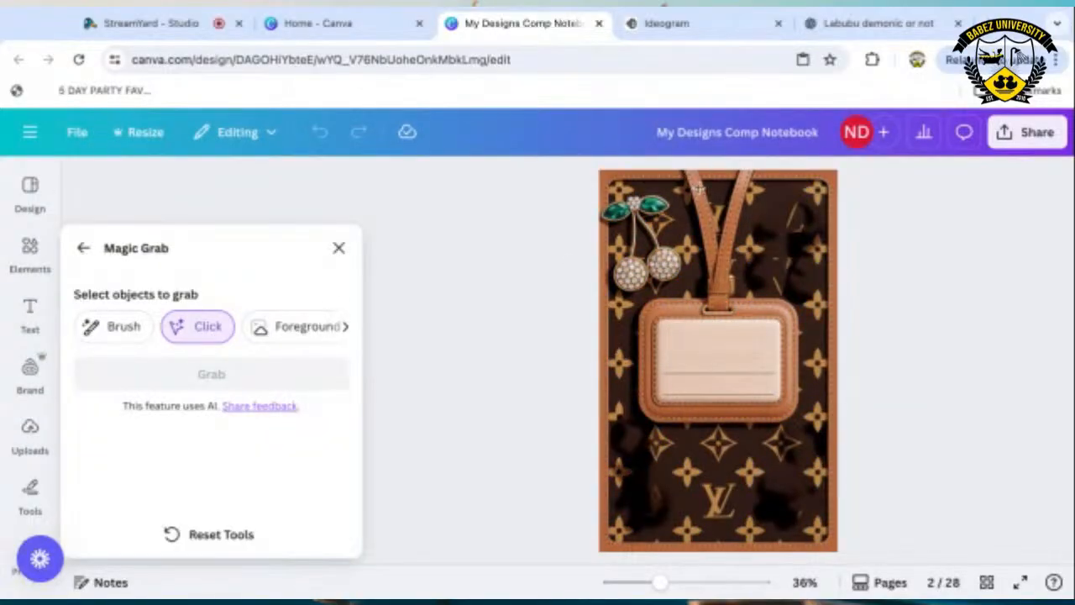
pyautogui.click(718, 362)
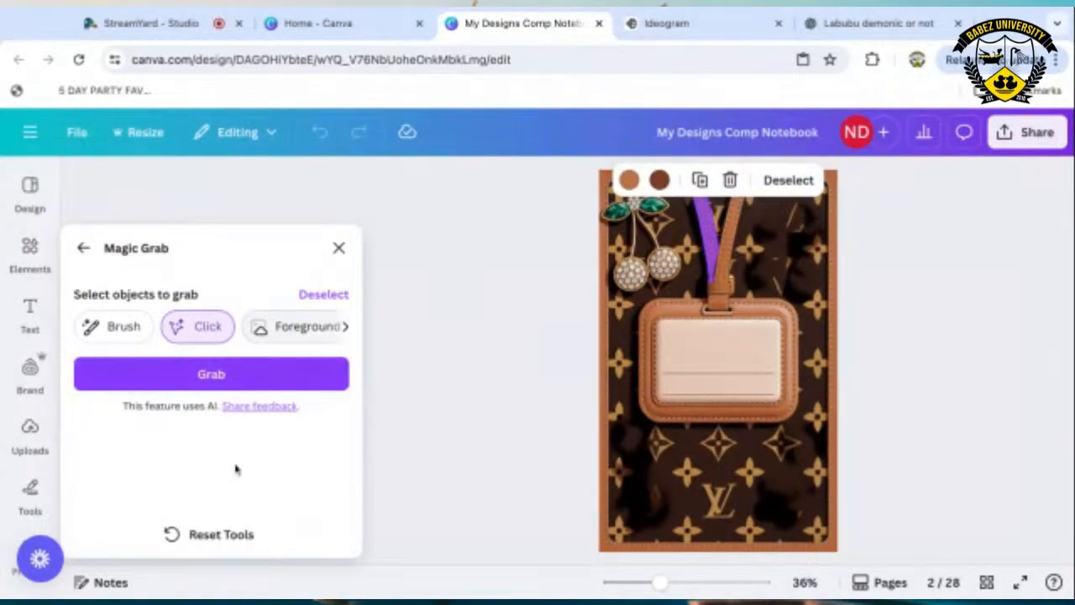
pyautogui.click(221, 372)
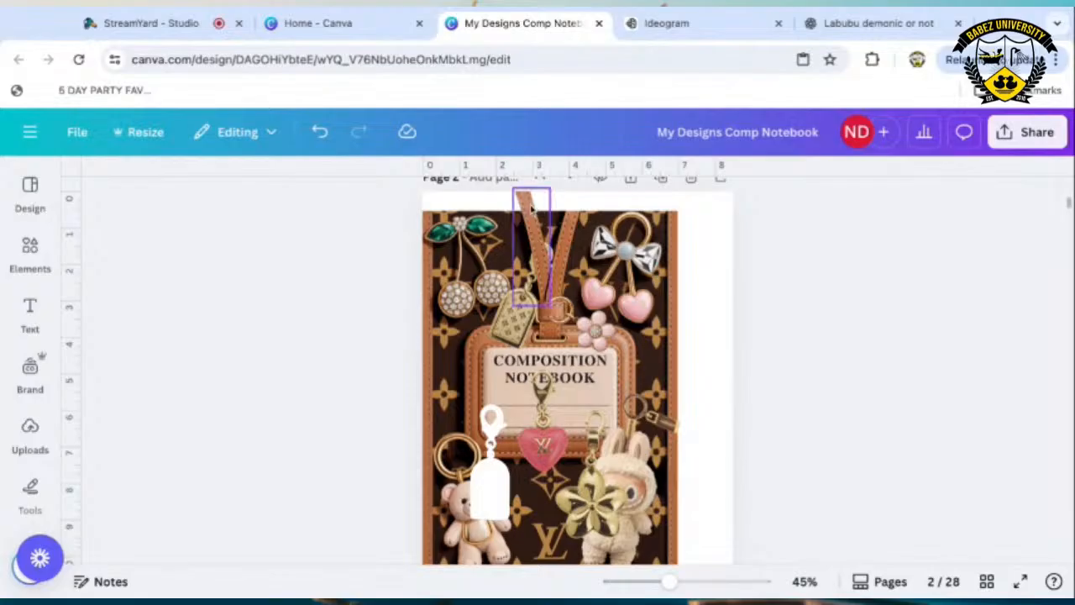
# Send the grabbed strap piece backward so it sits behind the gold tag charm.
pyautogui.click(531, 209)
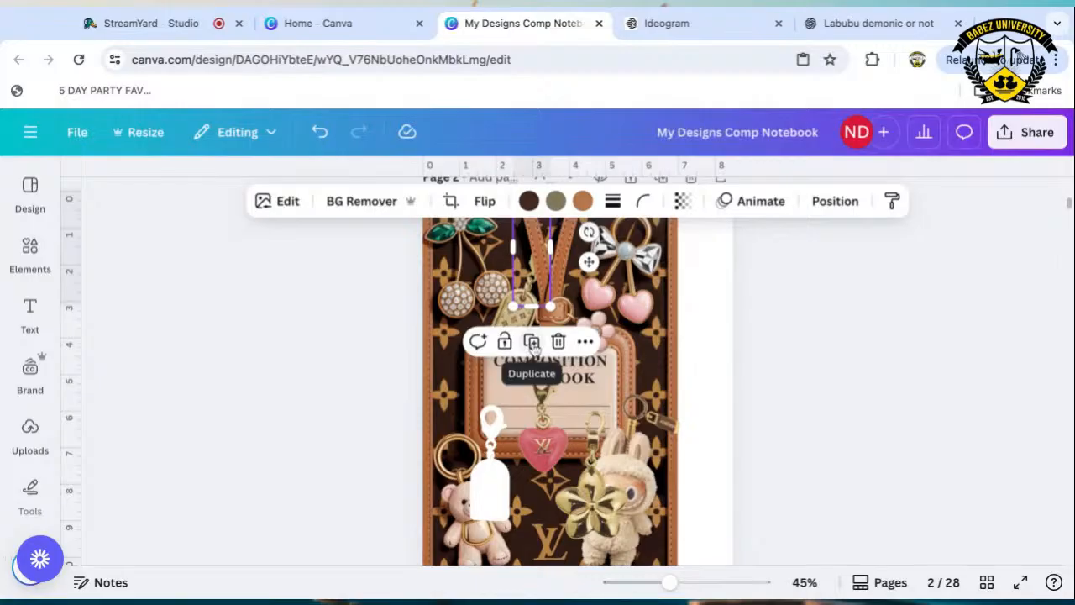
pyautogui.rightClick(535, 237)
pyautogui.moveTo(644, 320)
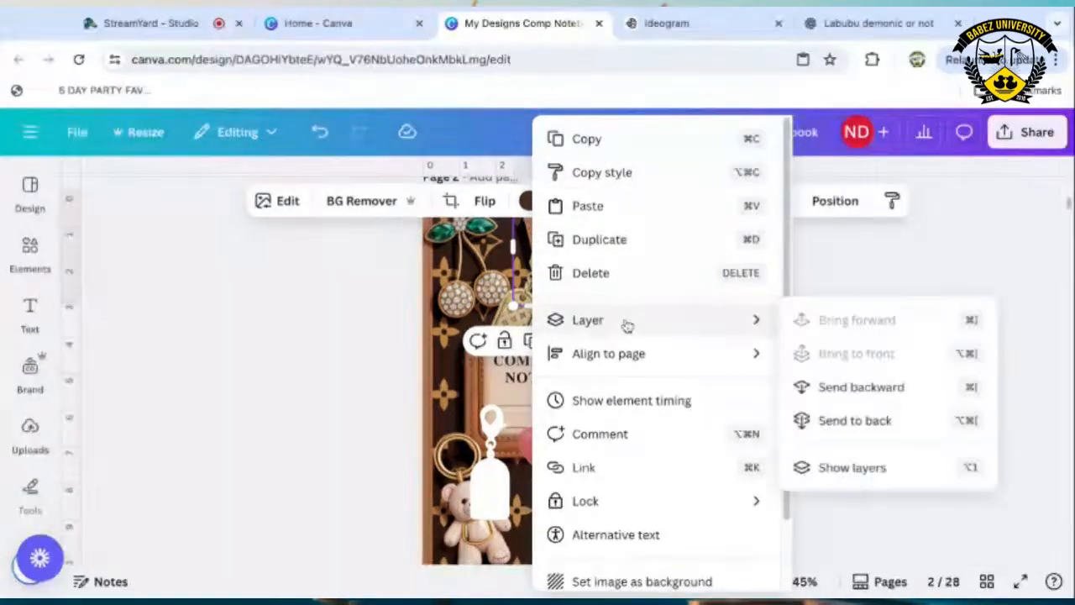
pyautogui.click(802, 398)
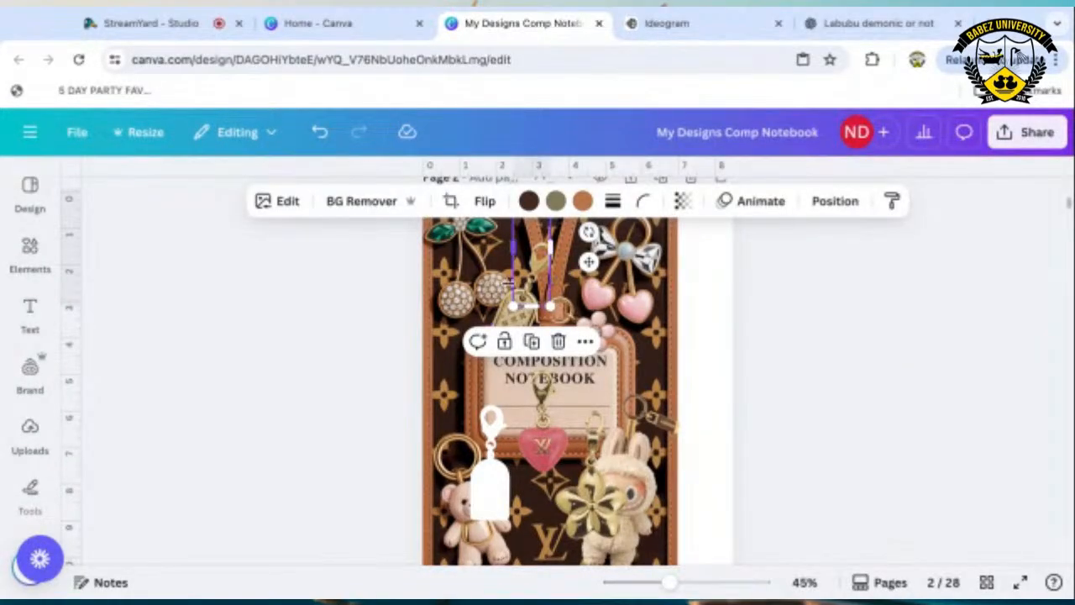
# Duplicate the grabbed strap piece, crop the copy to its upper section and align it over the original strap above the clasp.
pyautogui.scroll(1, 242, 404)
pyautogui.scroll(3, 242, 413)
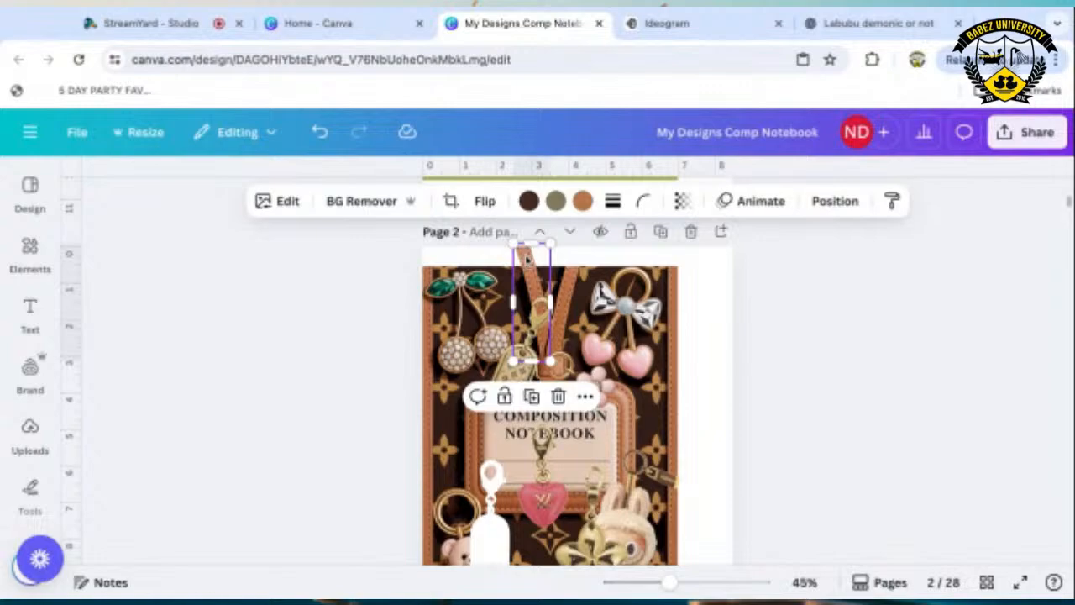
pyautogui.moveTo(528, 260); pyautogui.dragTo(458, 277)
pyautogui.moveTo(528, 259); pyautogui.dragTo(538, 233)
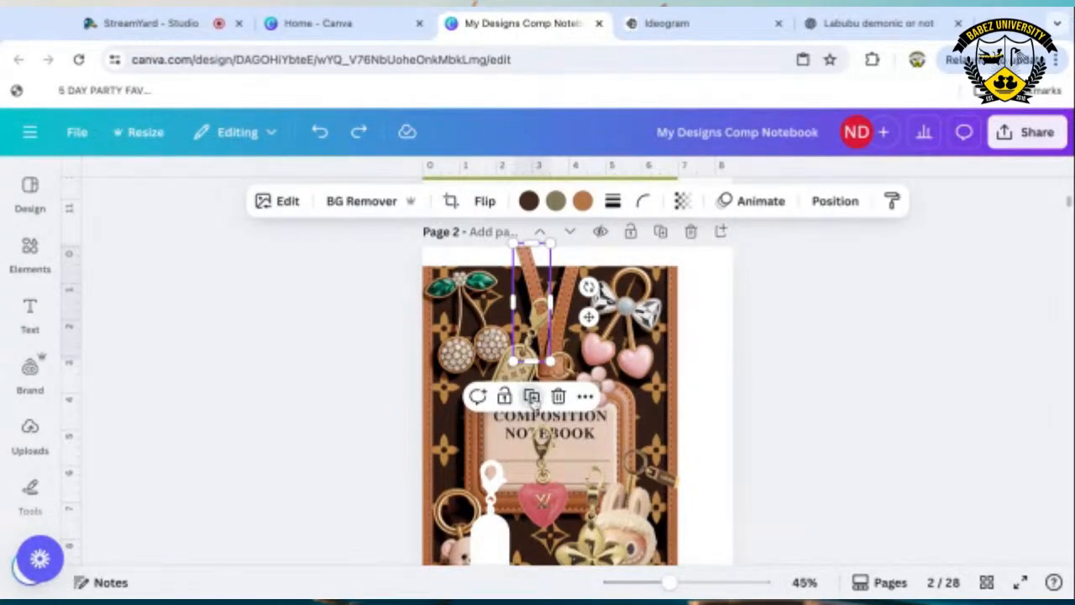
pyautogui.click(533, 398)
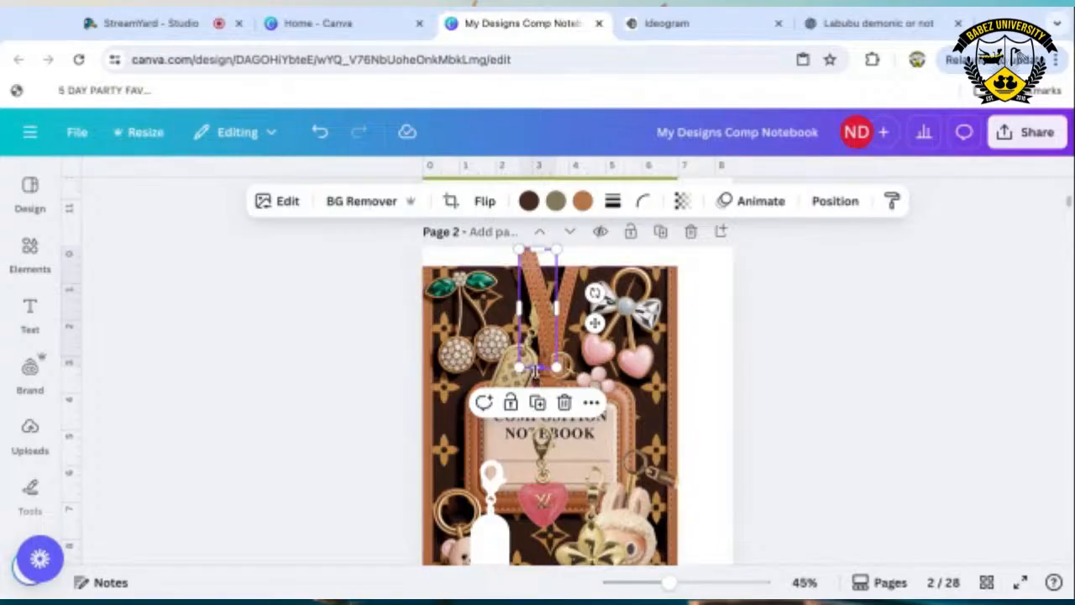
pyautogui.moveTo(537, 367); pyautogui.dragTo(538, 295)
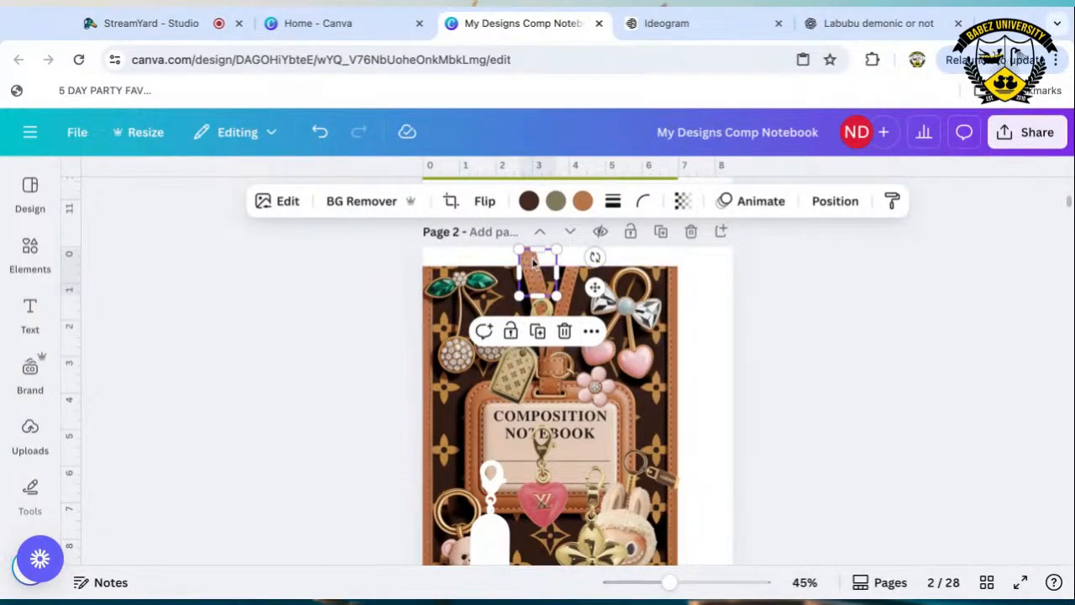
pyautogui.moveTo(532, 263); pyautogui.dragTo(534, 296)
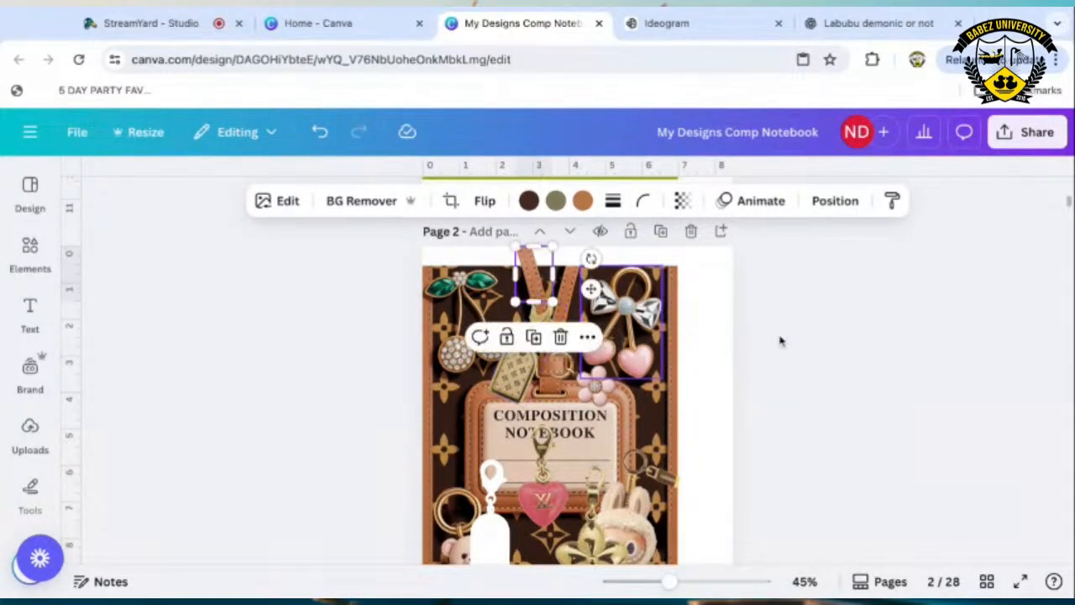
pyautogui.click(796, 341)
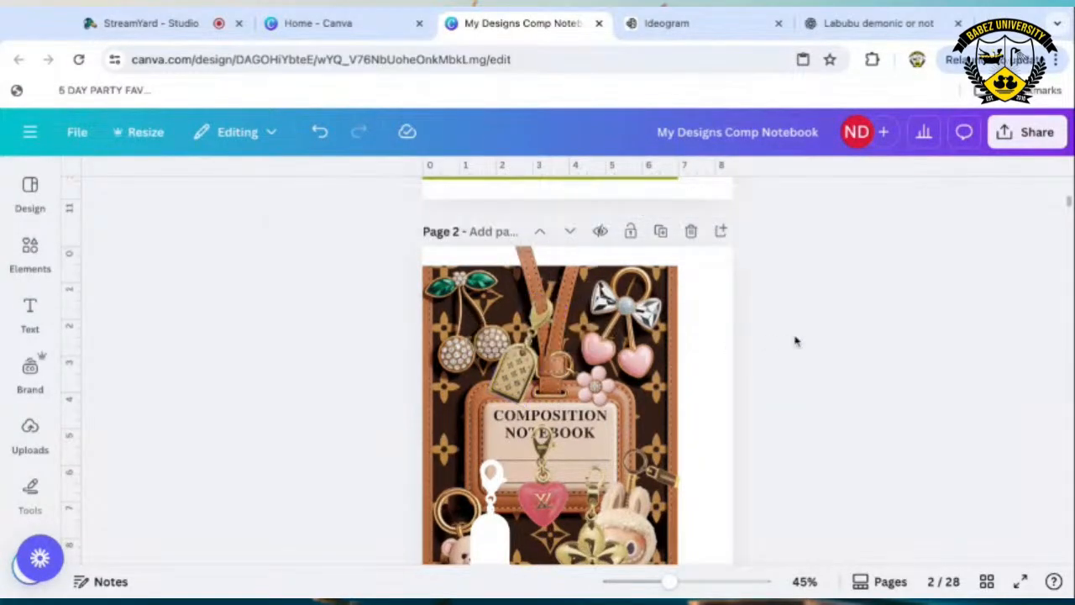
# Fine-tune the cropped strap copy's position so it lines up with the lanyard strap beneath.
pyautogui.click(541, 295)
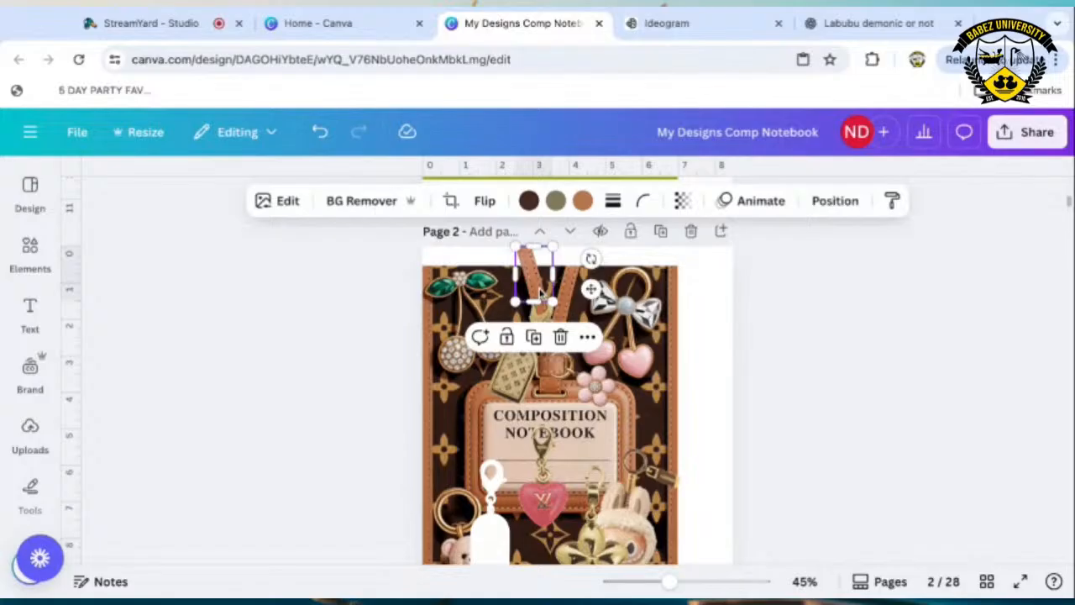
pyautogui.moveTo(542, 291); pyautogui.dragTo(542, 290)
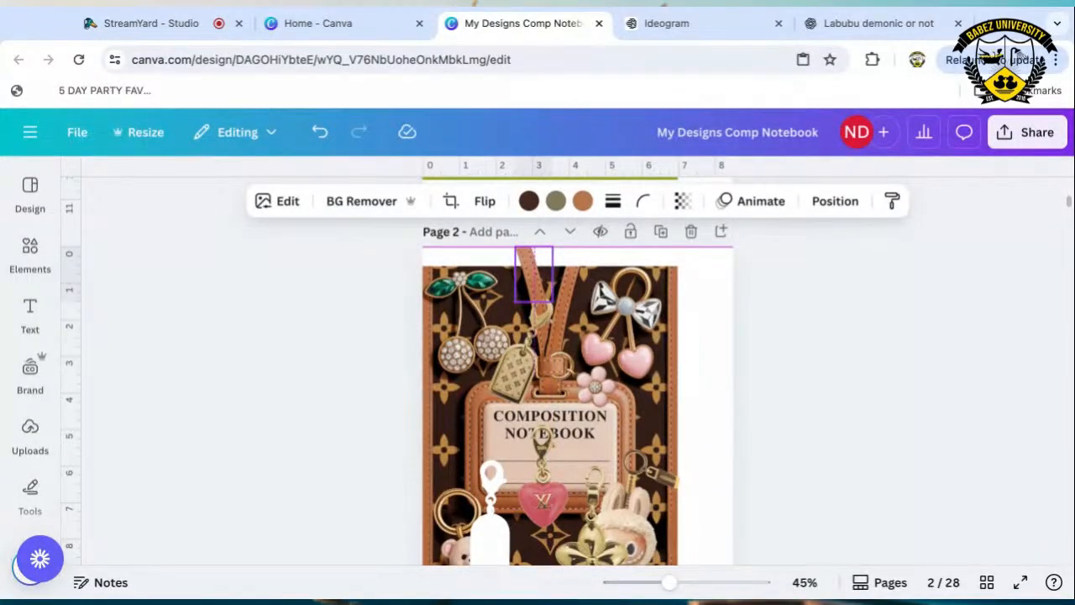
pyautogui.hotkey('shift', 'Right')
pyautogui.hotkey('shift', 'Left')
pyautogui.click(864, 328)
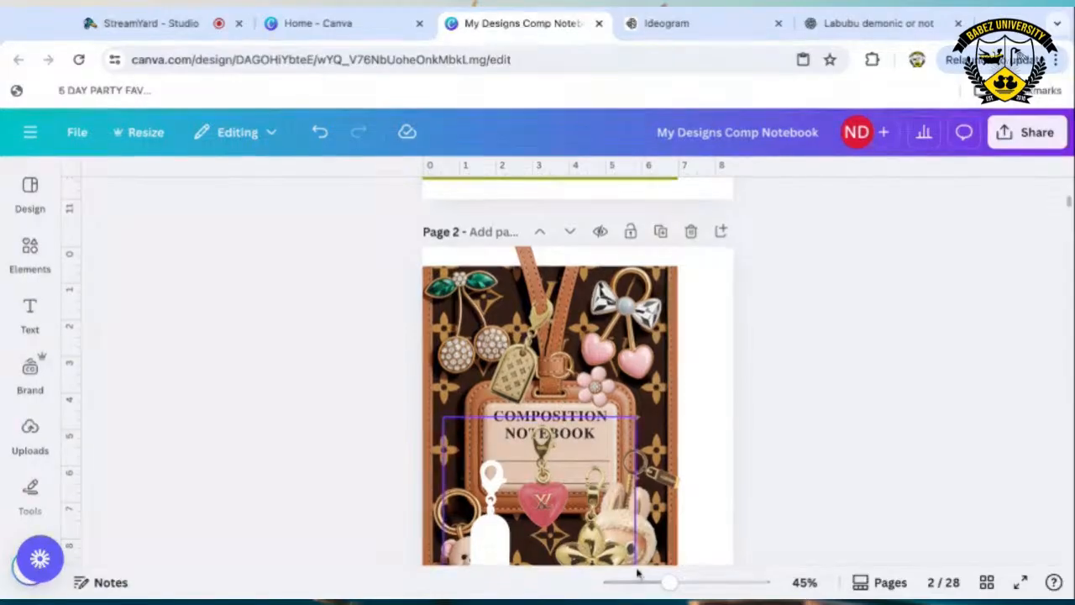
# Try extending the lower edge of the cropped strap copy slightly further over the tag charm's clasp.
pyautogui.moveTo(672, 584); pyautogui.dragTo(689, 581)
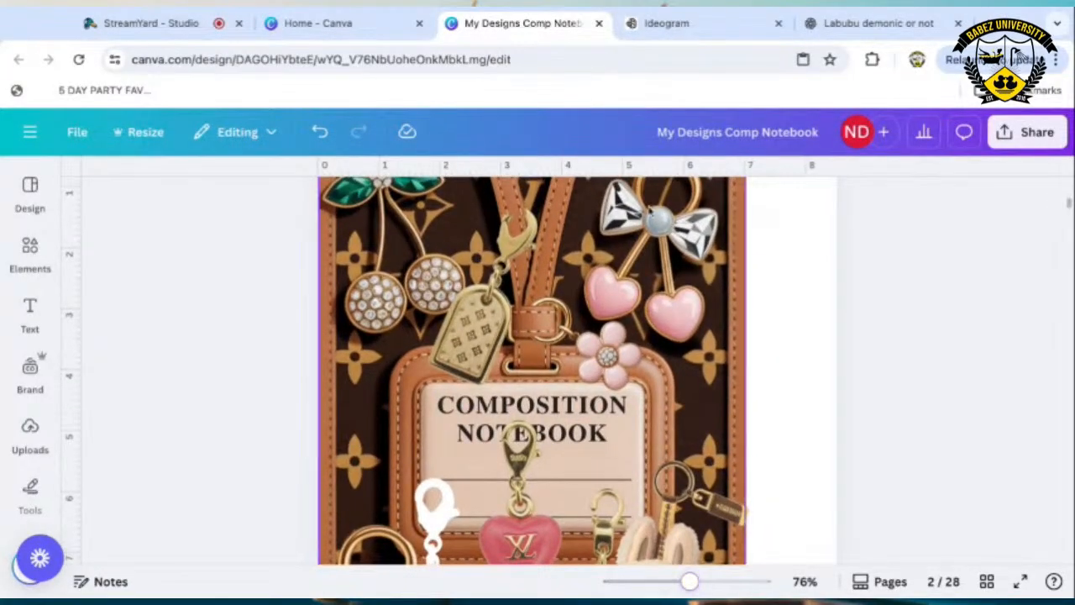
pyautogui.click(514, 204)
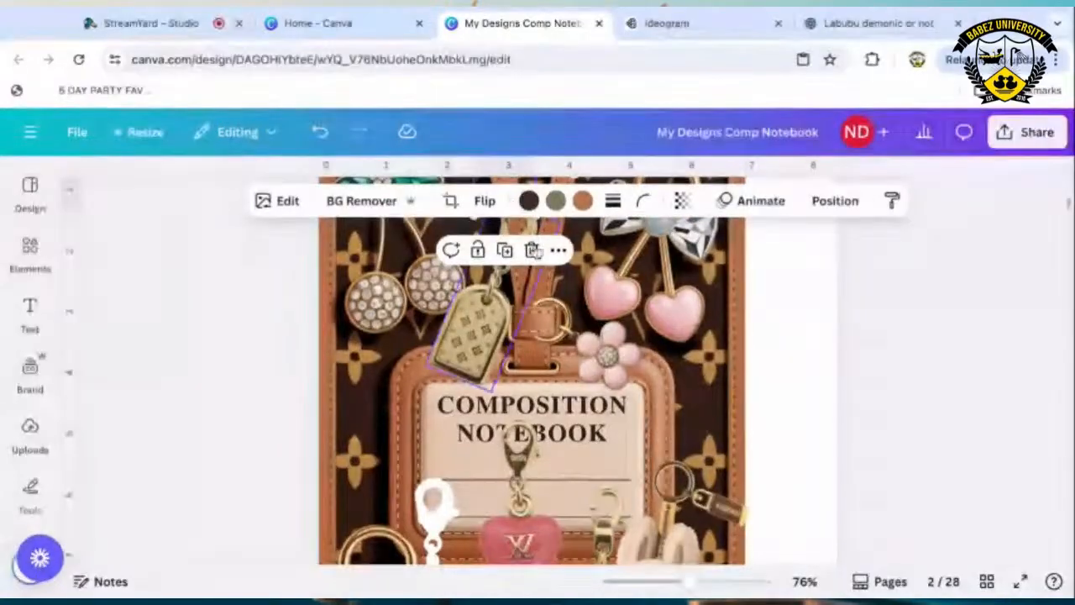
pyautogui.click(965, 353)
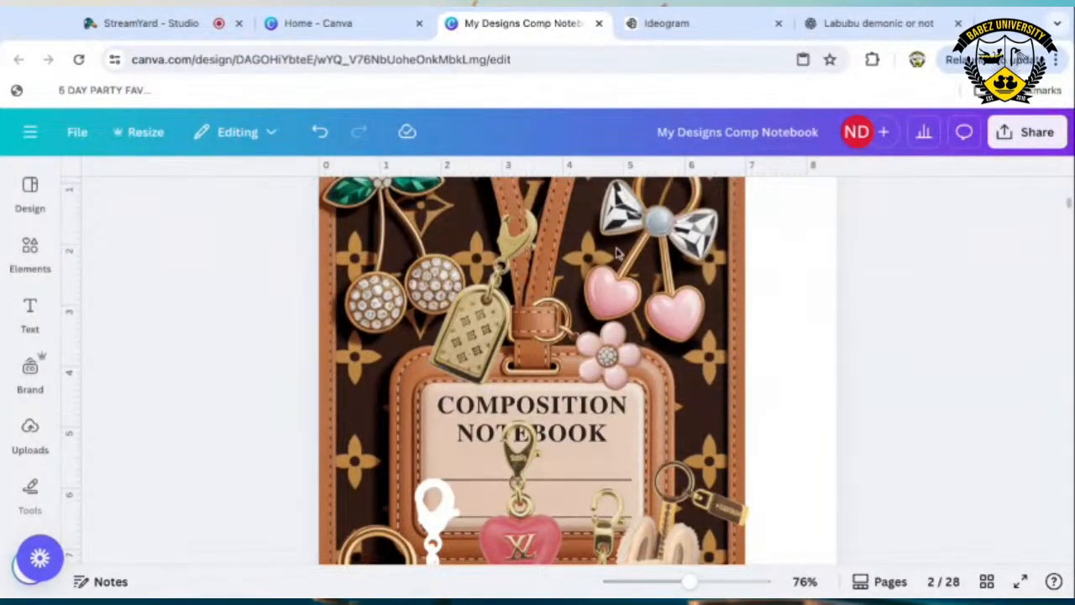
pyautogui.scroll(2, 850, 276)
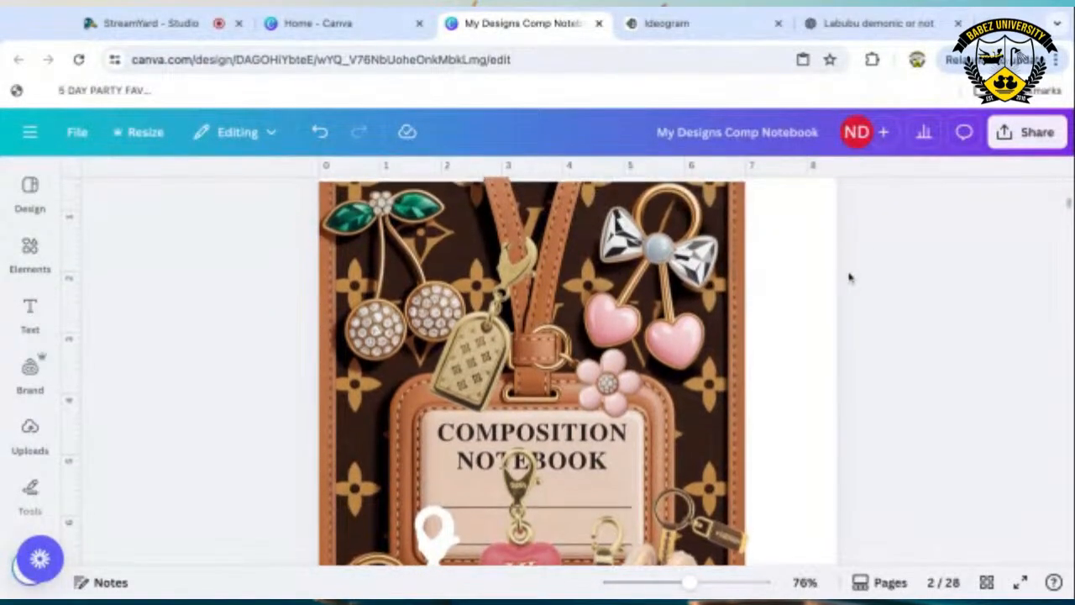
pyautogui.scroll(1, 848, 277)
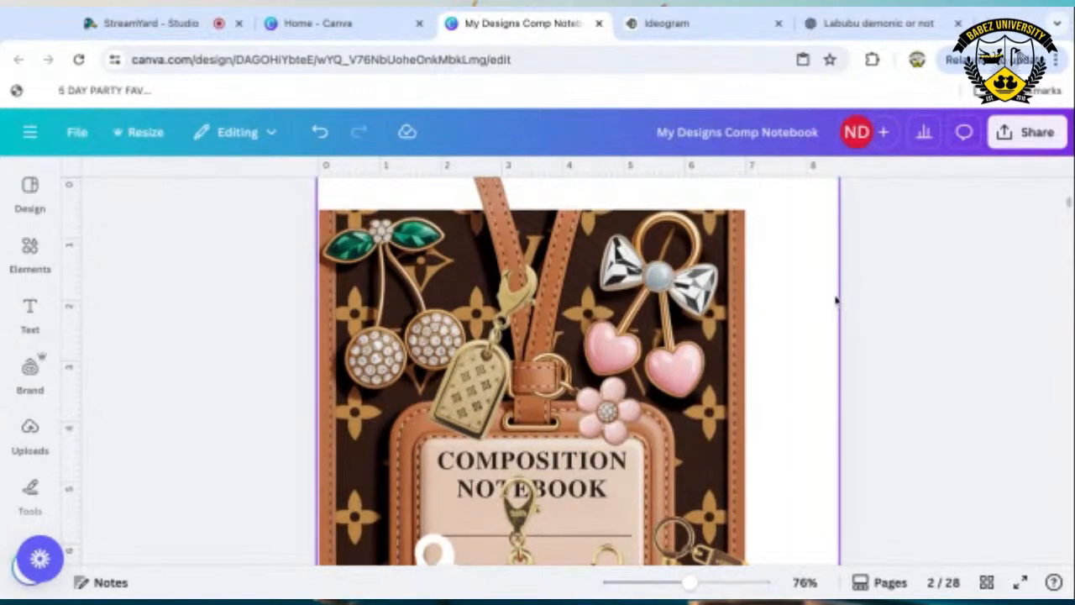
pyautogui.click(507, 269)
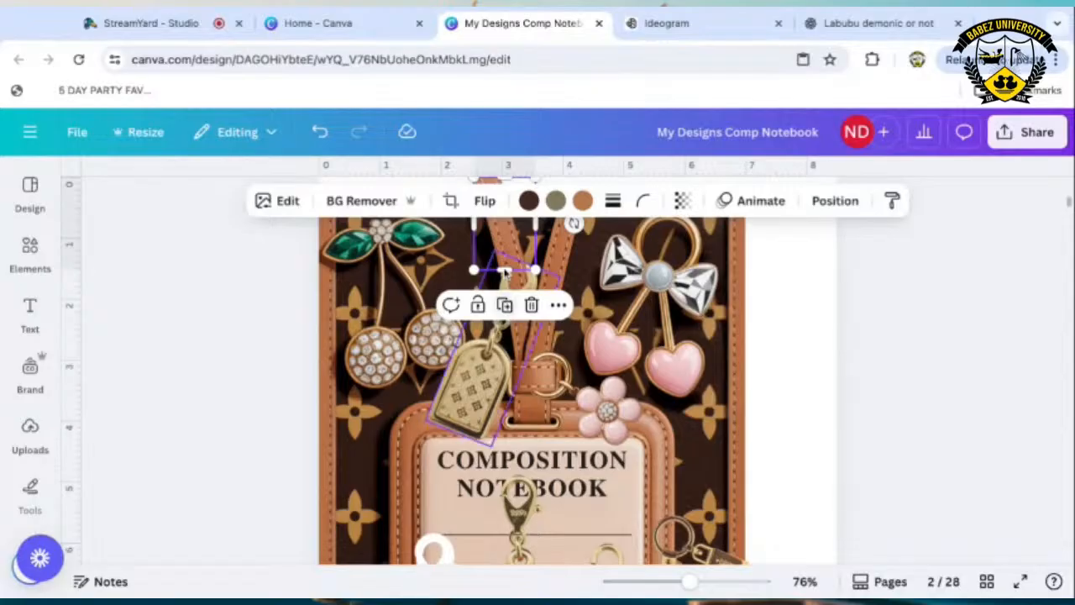
pyautogui.moveTo(507, 271); pyautogui.dragTo(507, 278)
pyautogui.click(914, 295)
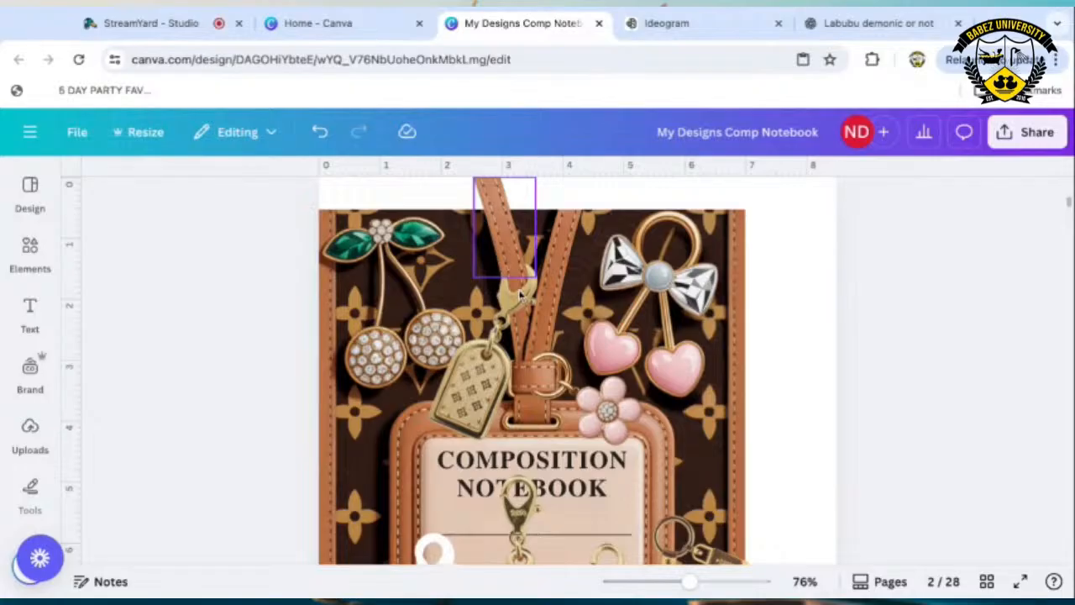
# Readjust the lower edge of the strap copy so it covers only the top of the charm's clasp.
pyautogui.click(514, 277)
pyautogui.moveTo(506, 277); pyautogui.dragTo(506, 268)
pyautogui.click(944, 293)
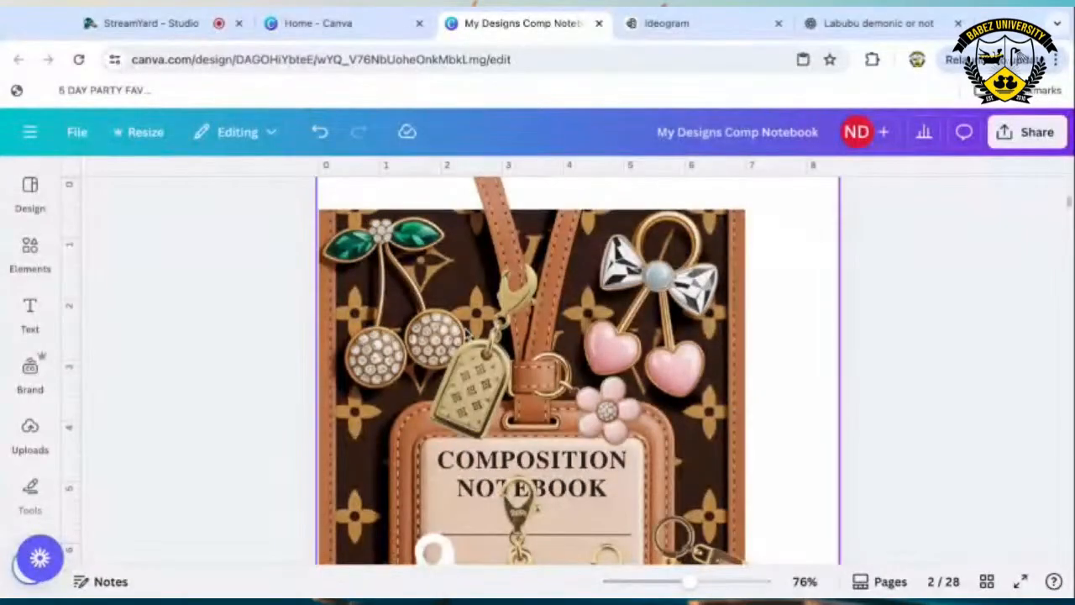
pyautogui.click(508, 269)
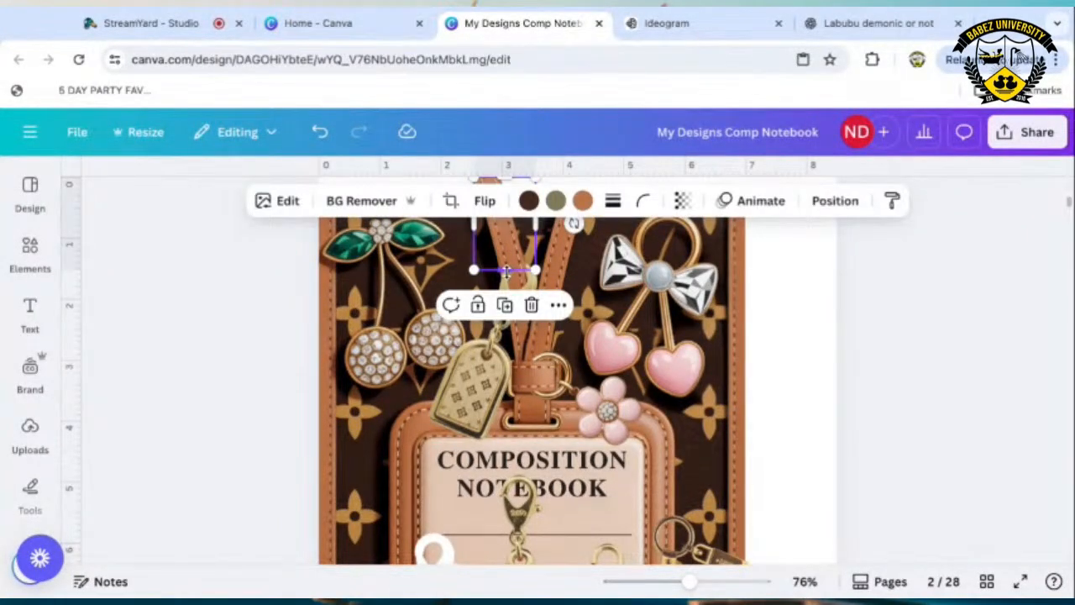
pyautogui.moveTo(506, 271); pyautogui.dragTo(505, 275)
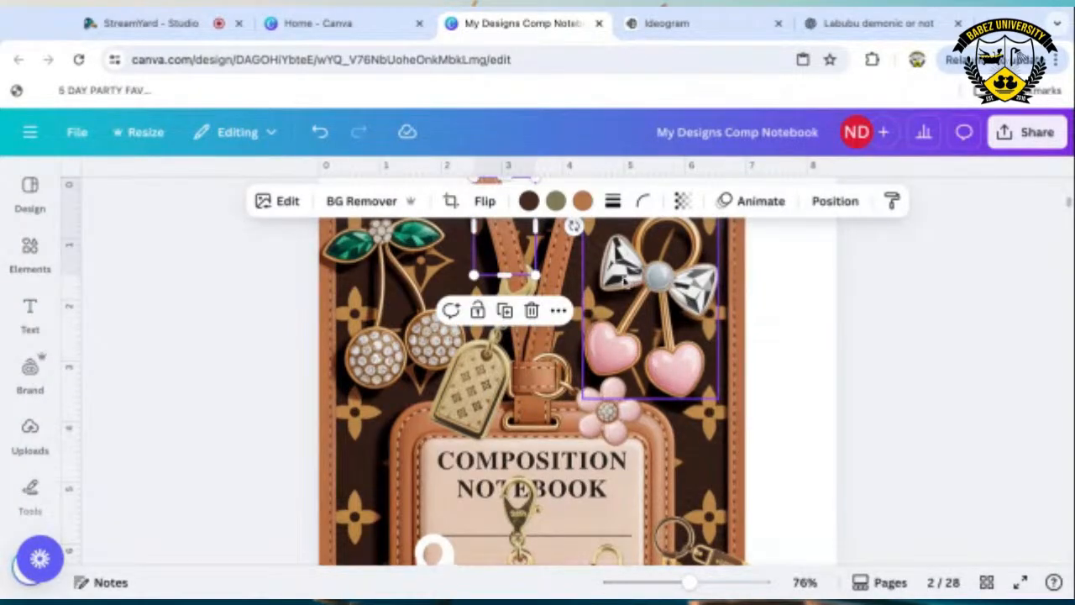
# Nudge the cropped strap copy slightly left to match the lanyard strap underneath.
pyautogui.press('Left')
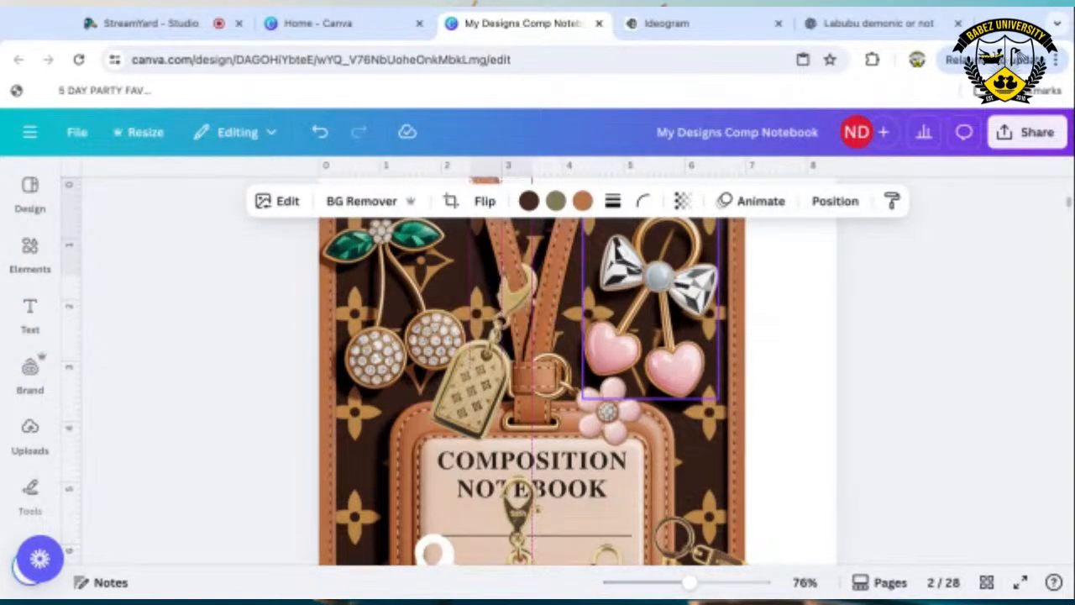
pyautogui.press('Right')
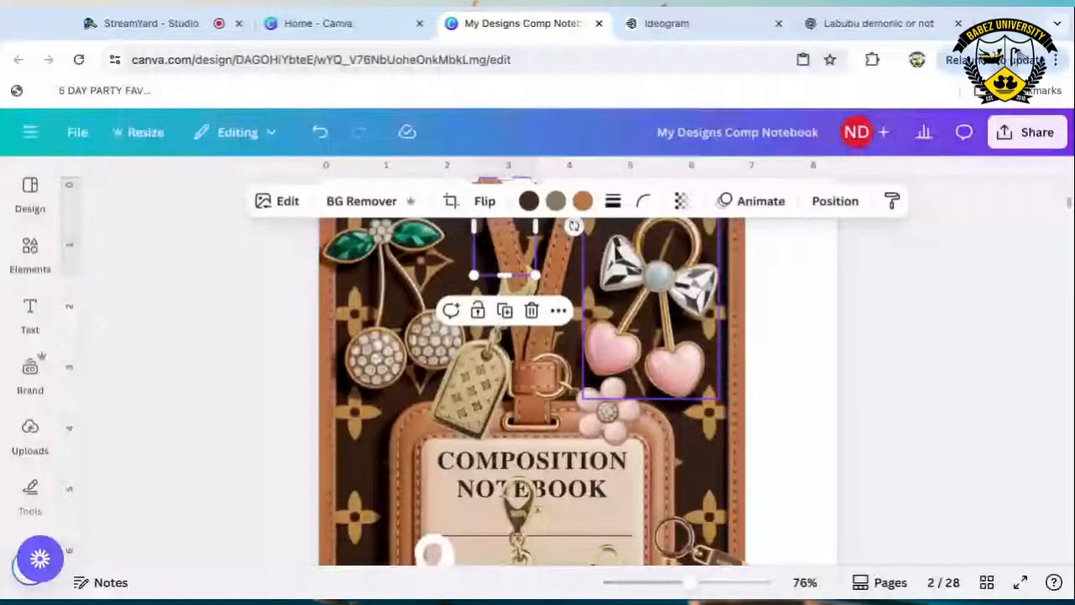
pyautogui.press('Left')
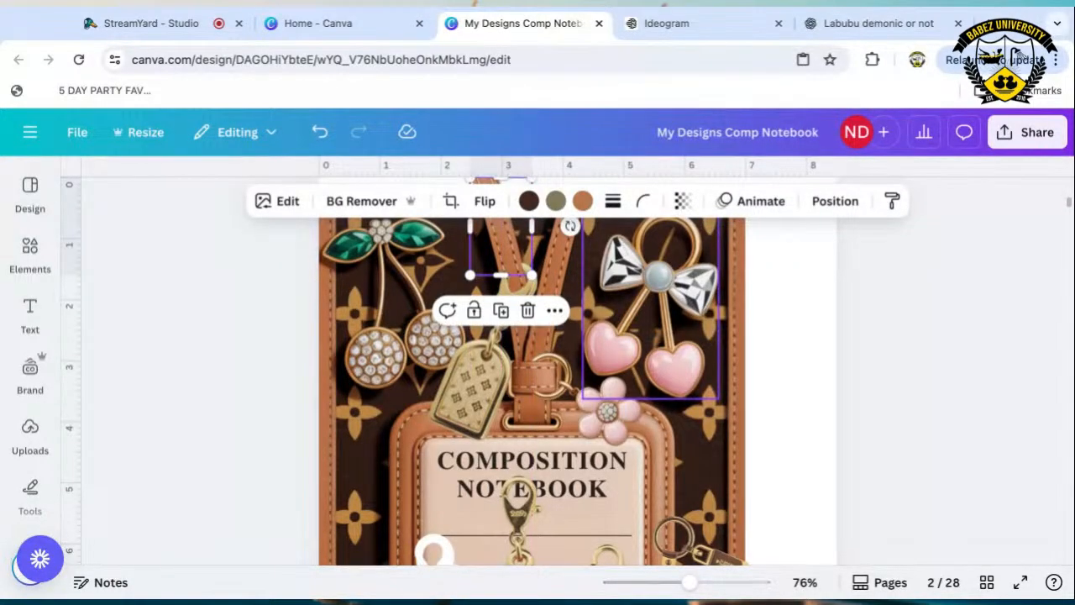
pyautogui.click(764, 323)
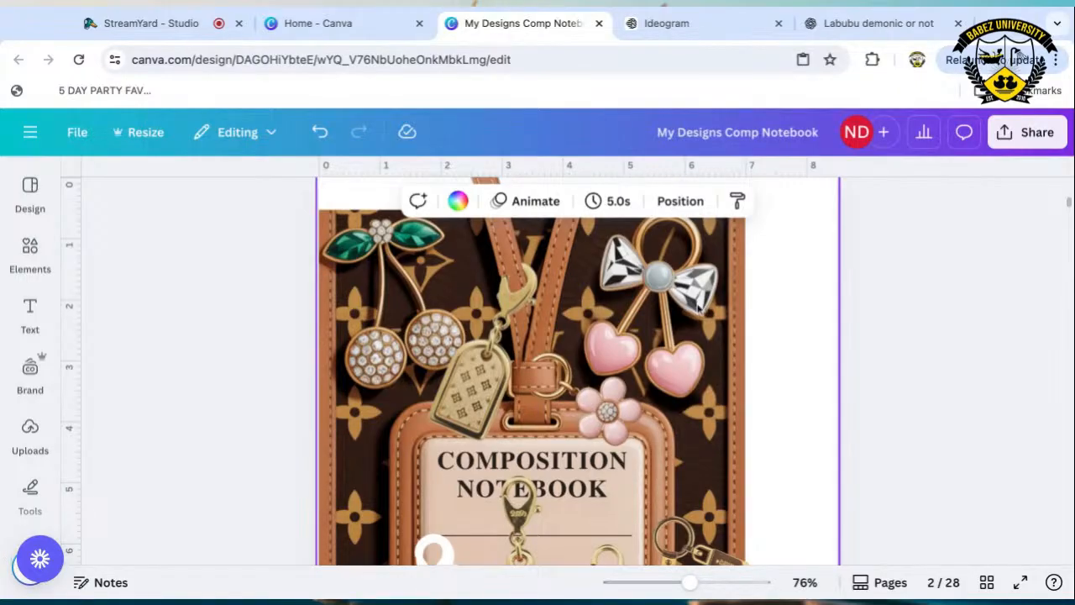
# Crop the left side of the strap copy inward toward the strap.
pyautogui.click(510, 256)
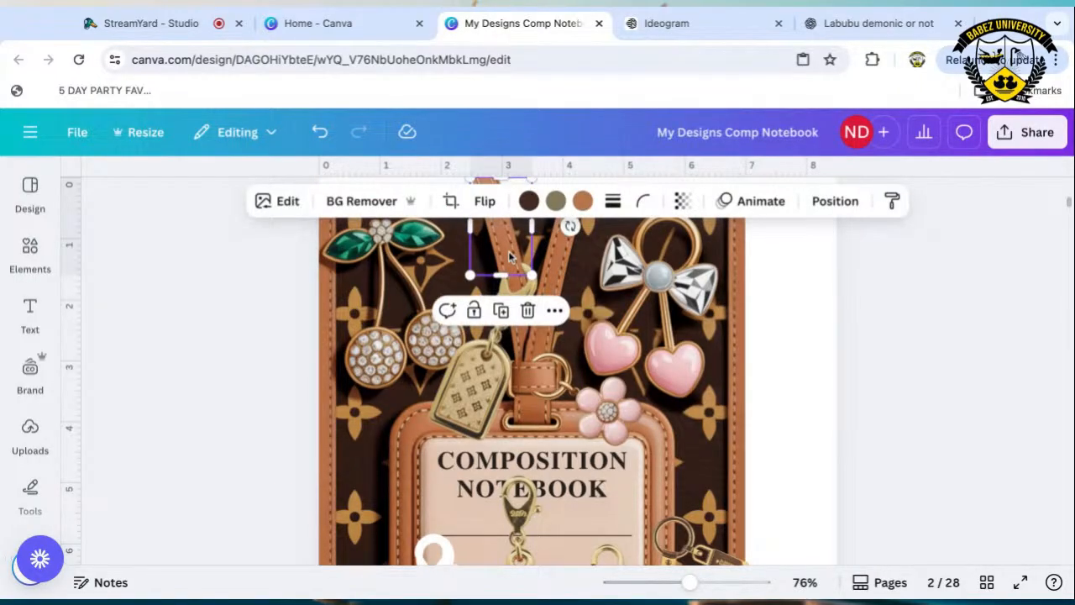
pyautogui.moveTo(471, 231); pyautogui.dragTo(501, 233)
pyautogui.click(783, 322)
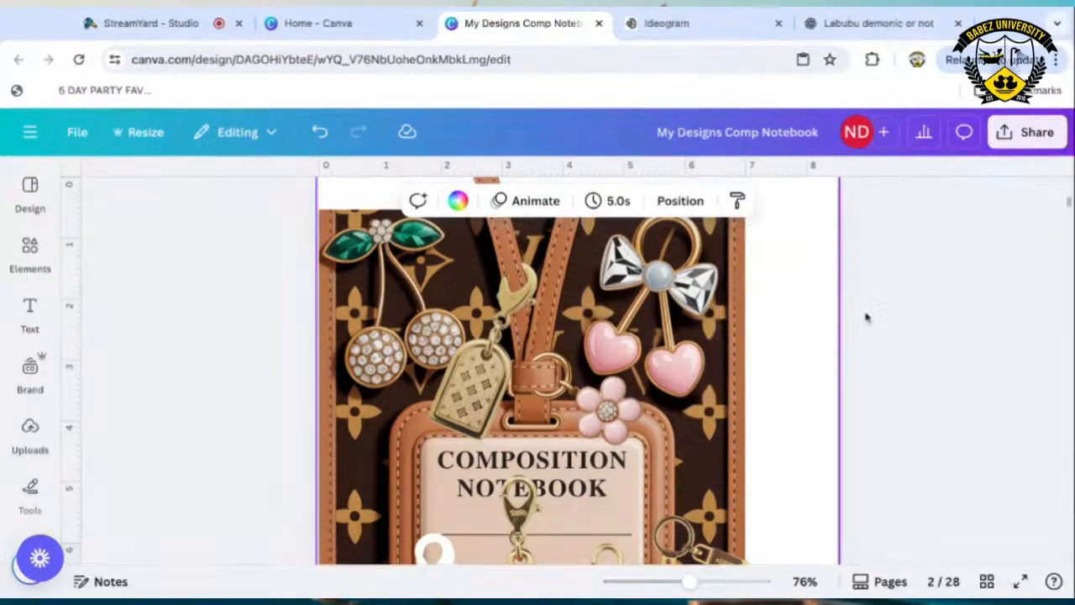
# Check the live stream's comments in StreamYard, and return to the notebook design in Canva.
pyautogui.scroll(1, 928, 322)
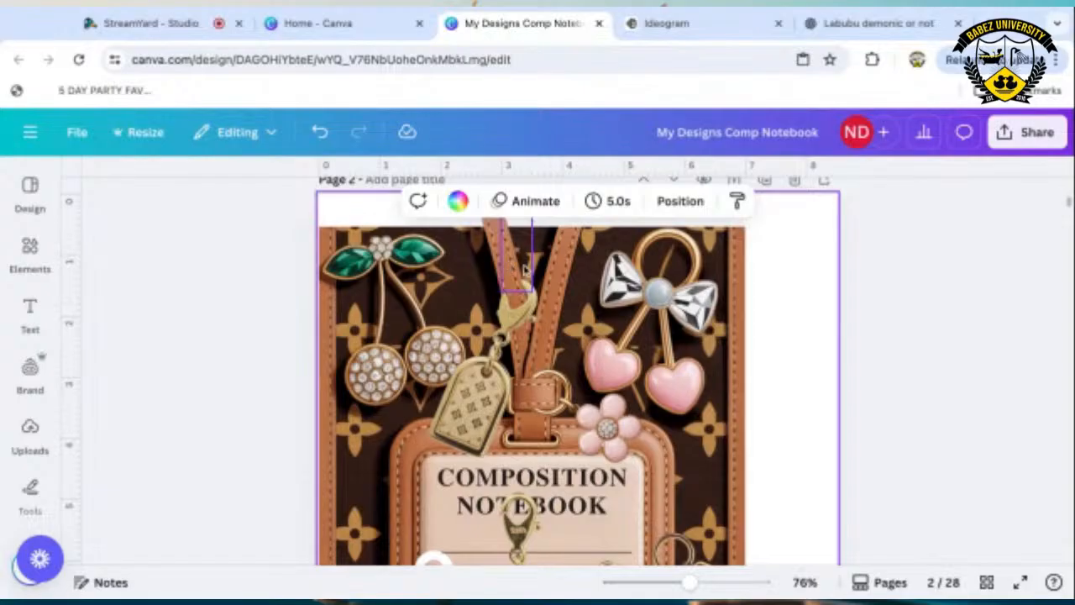
pyautogui.click(1016, 316)
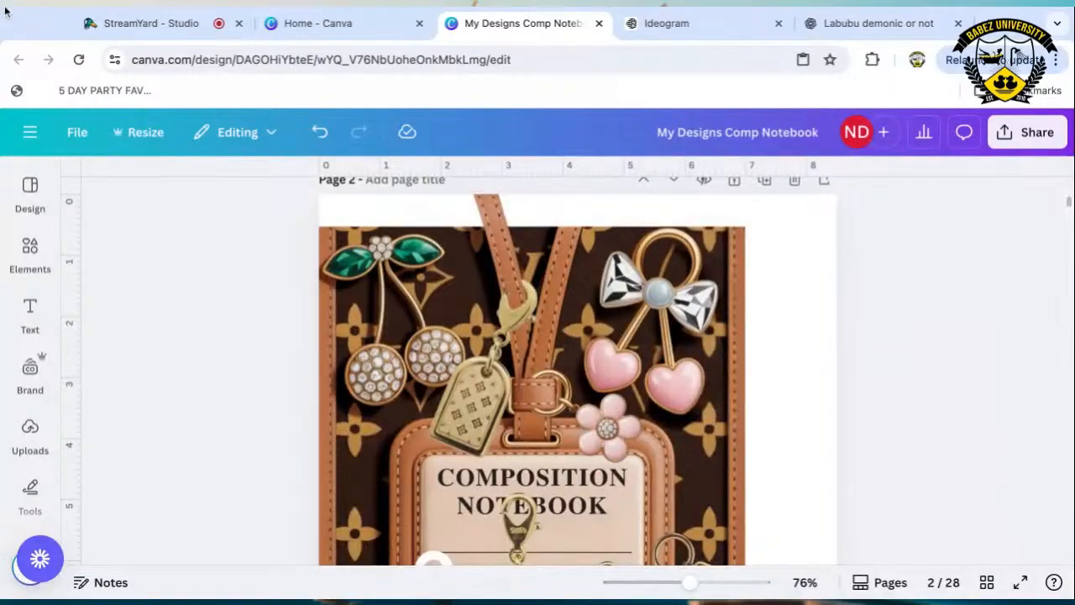
pyautogui.click(158, 27)
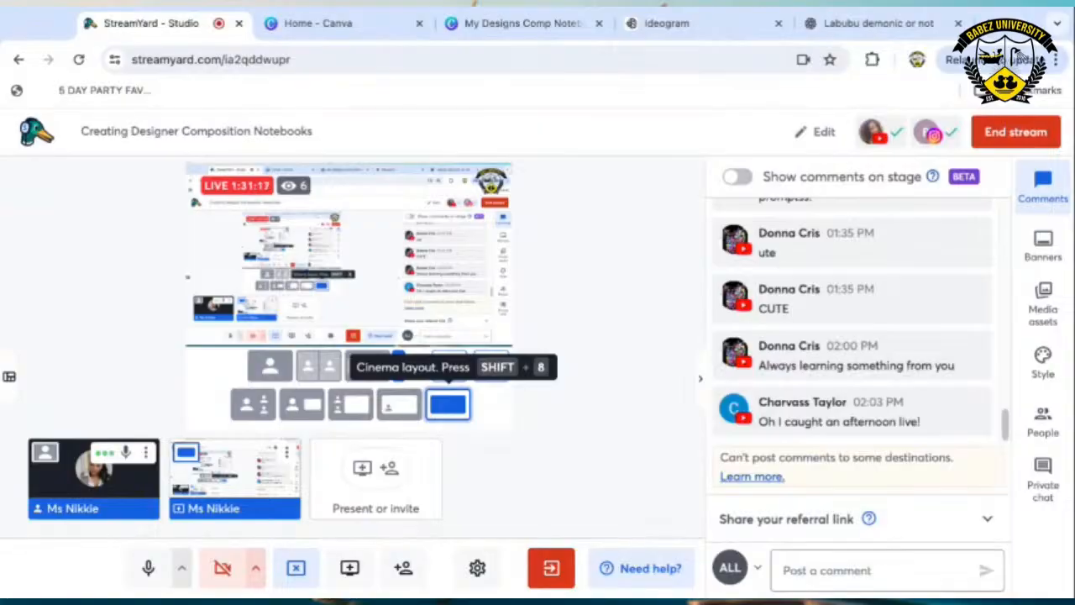
pyautogui.click(527, 25)
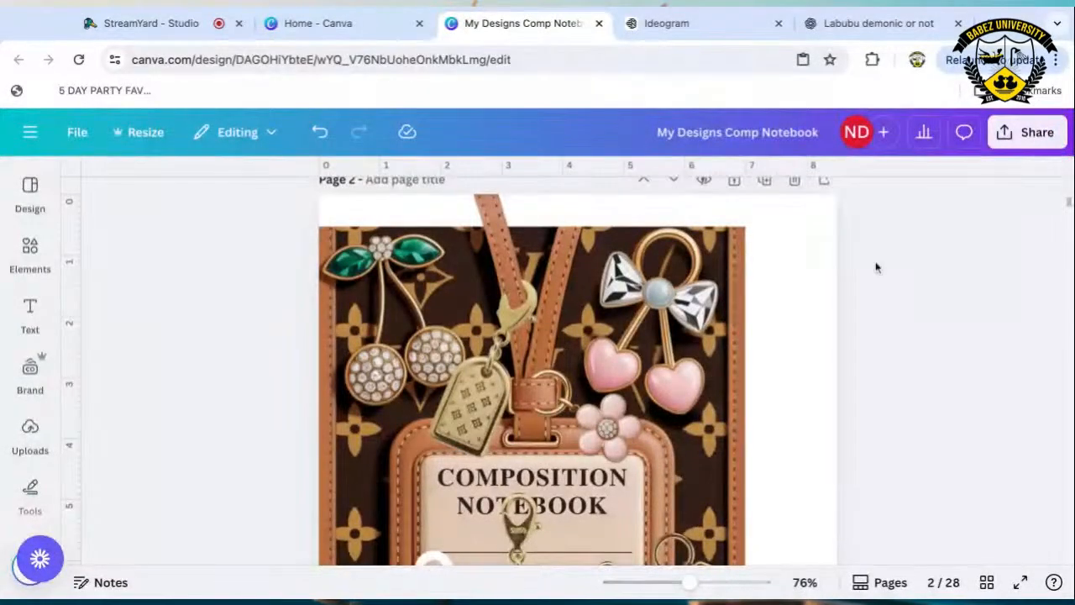
pyautogui.click(785, 349)
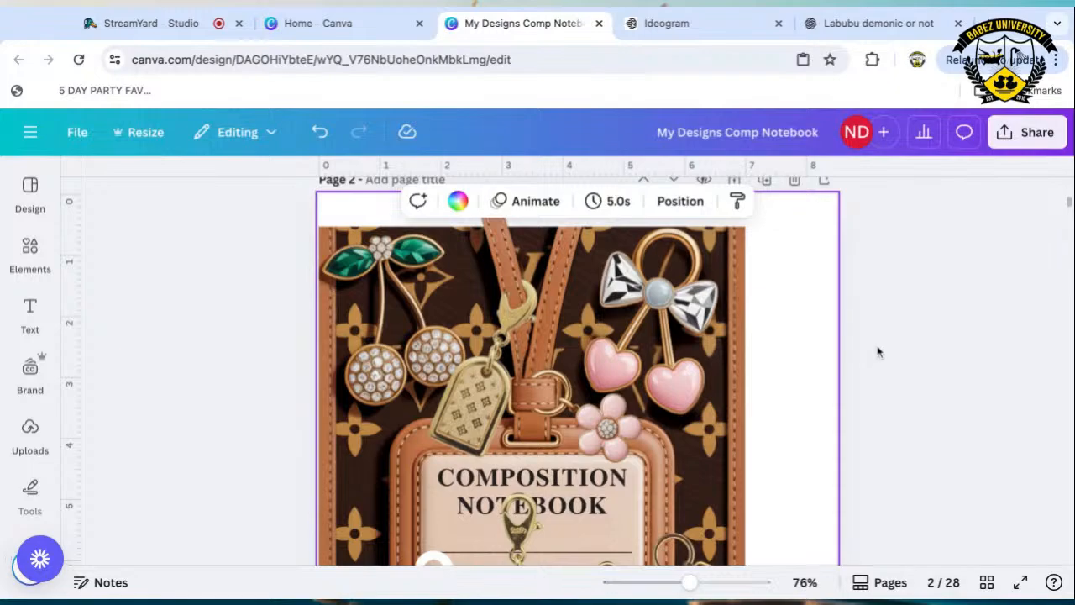
pyautogui.scroll(-1, 813, 304)
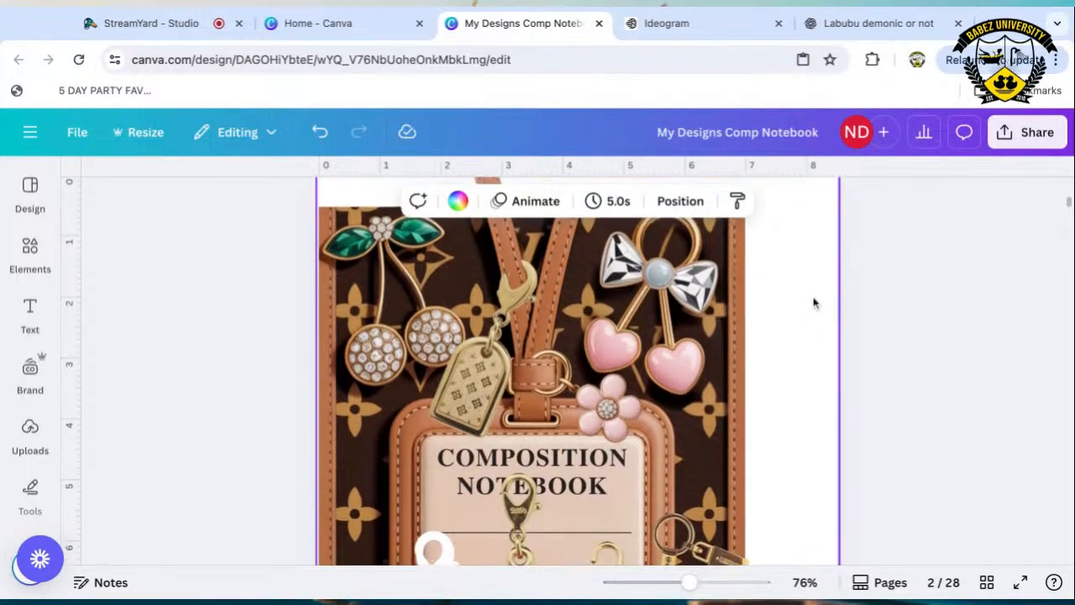
# Try shifting the long strap piece up and to the left over the cover, and undo the move.
pyautogui.scroll(2, 813, 303)
pyautogui.click(485, 308)
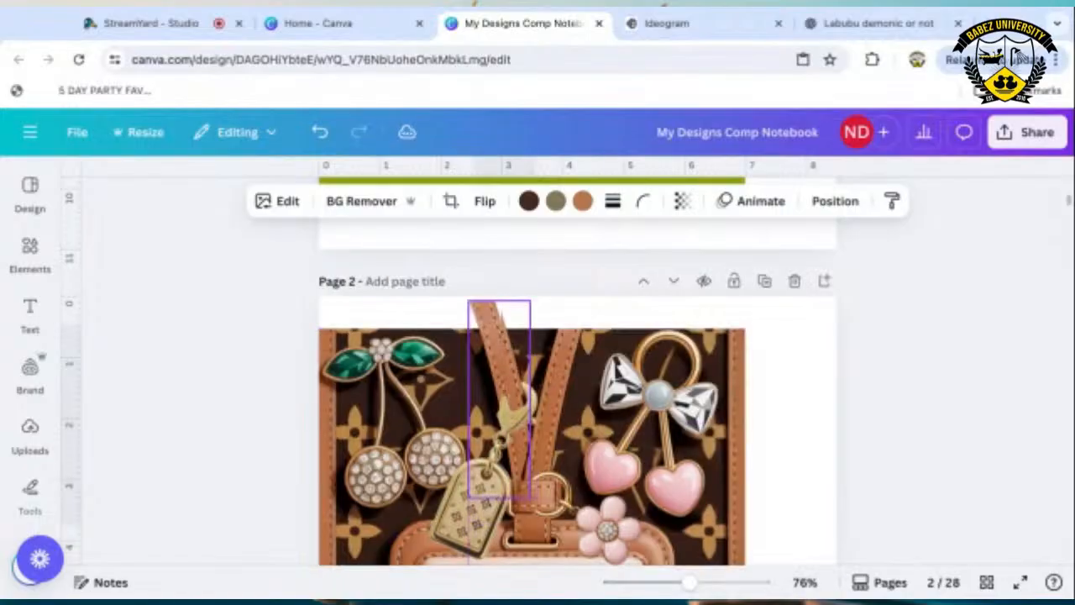
pyautogui.moveTo(486, 308)
pyautogui.mouseDown()
pyautogui.moveTo(469, 288)
pyautogui.moveTo(480, 289)
pyautogui.mouseUp()
pyautogui.rightClick(802, 346)
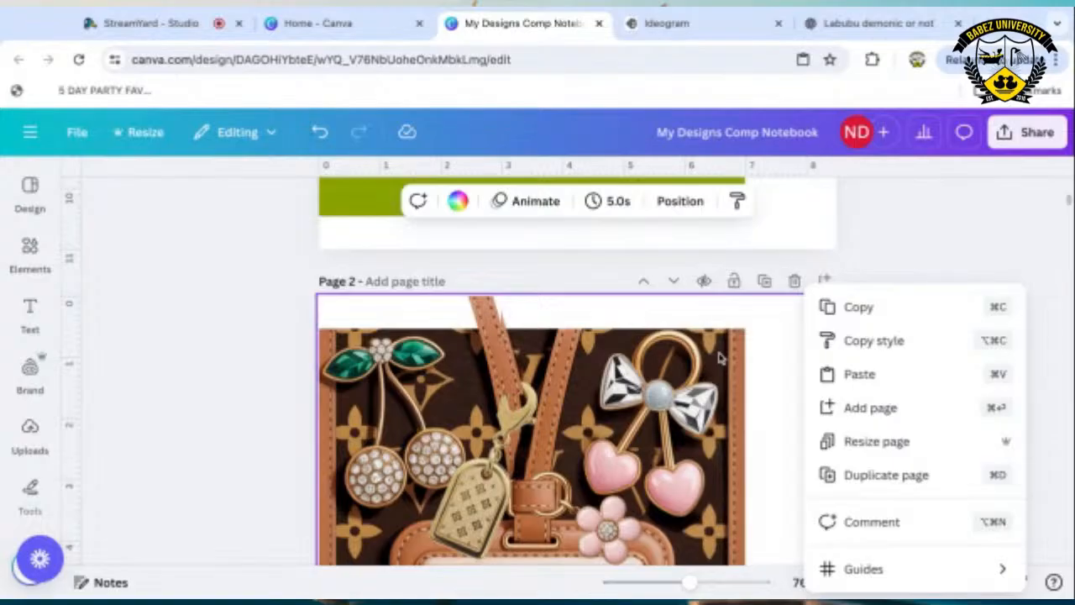
pyautogui.click(719, 358)
pyautogui.press('super+z')
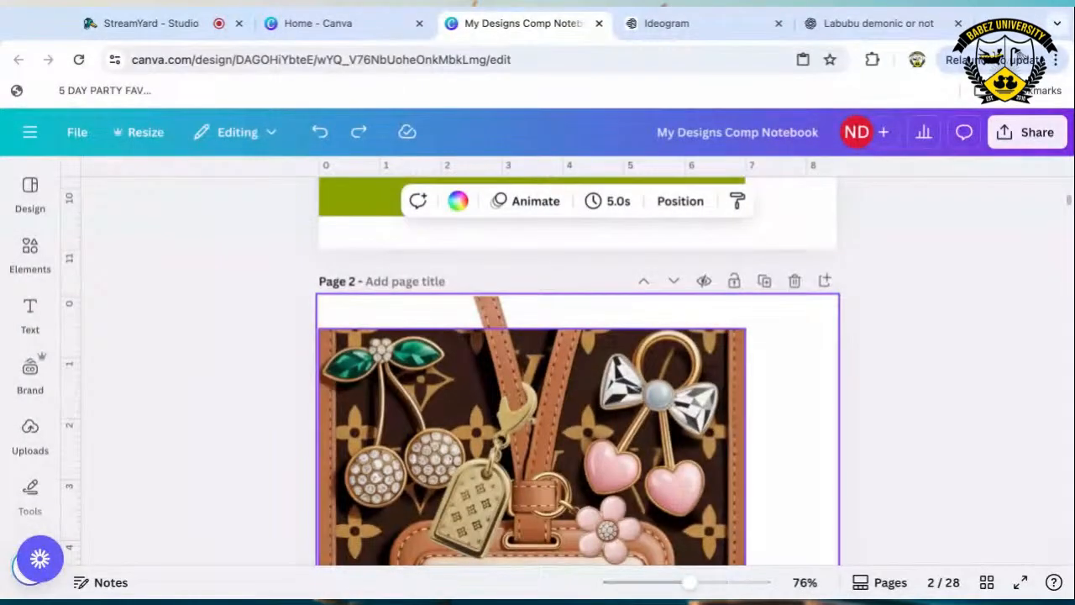
pyautogui.click(811, 394)
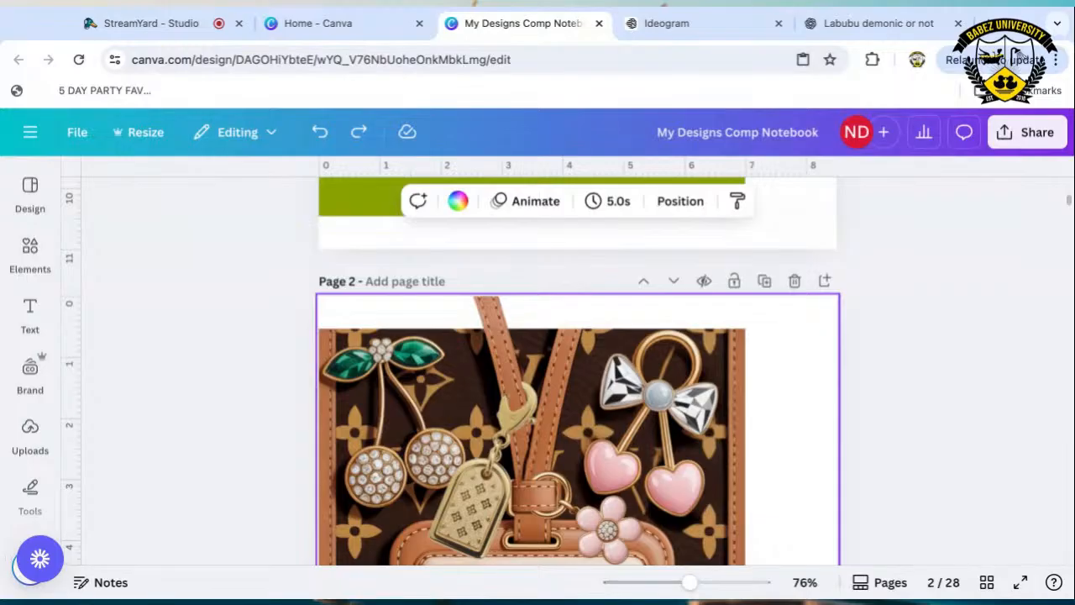
# Try extending the short strap copy's left edge outward, and crop it back in toward the strap.
pyautogui.click(499, 365)
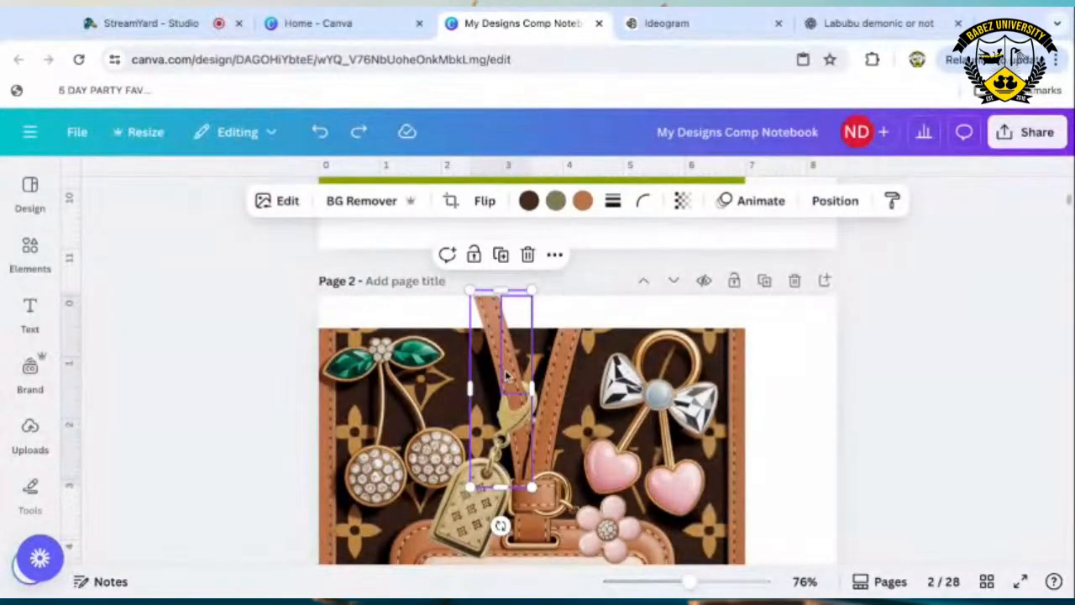
pyautogui.click(504, 346)
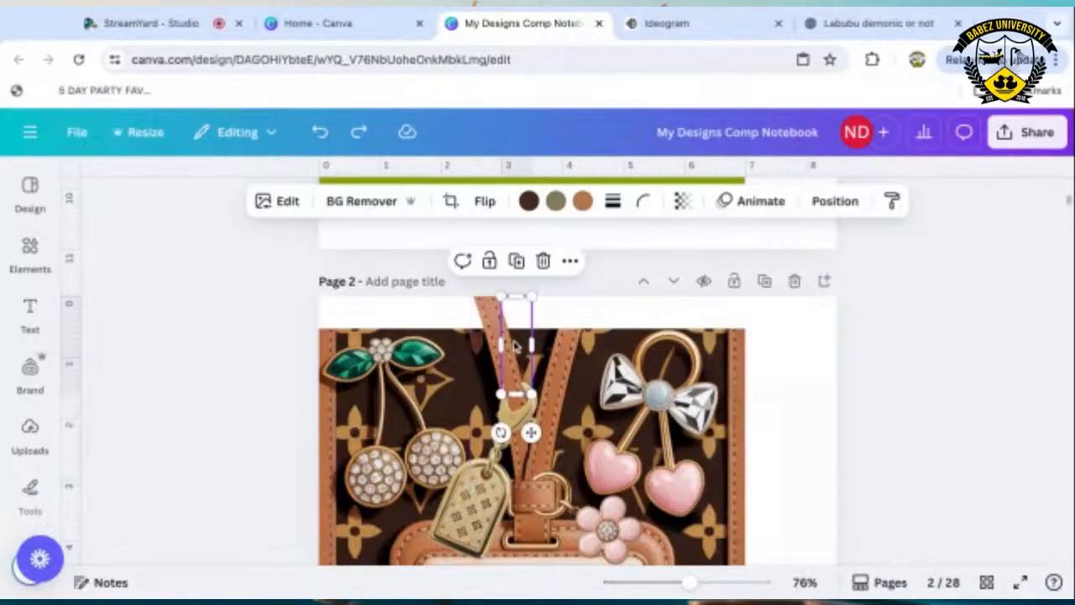
pyautogui.moveTo(501, 344)
pyautogui.mouseDown()
pyautogui.moveTo(529, 344)
pyautogui.moveTo(493, 343)
pyautogui.mouseUp()
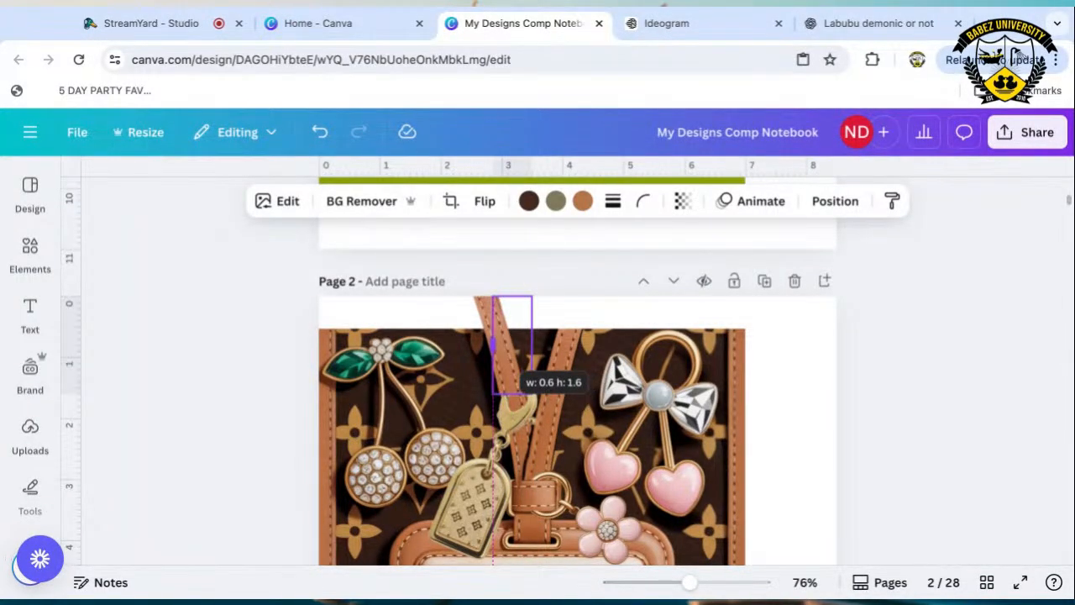
pyautogui.click(815, 314)
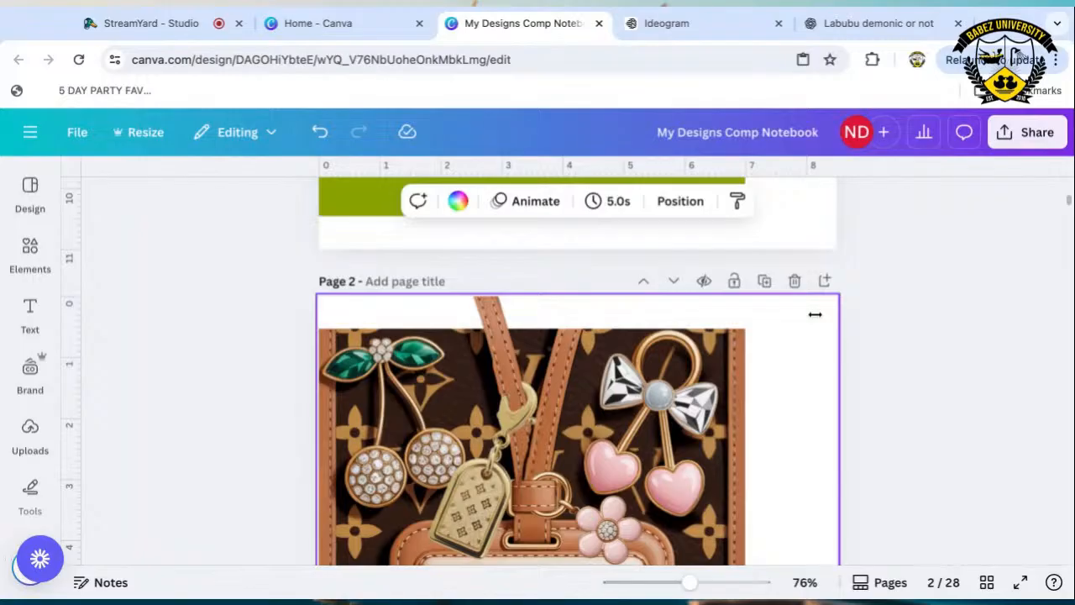
pyautogui.click(508, 361)
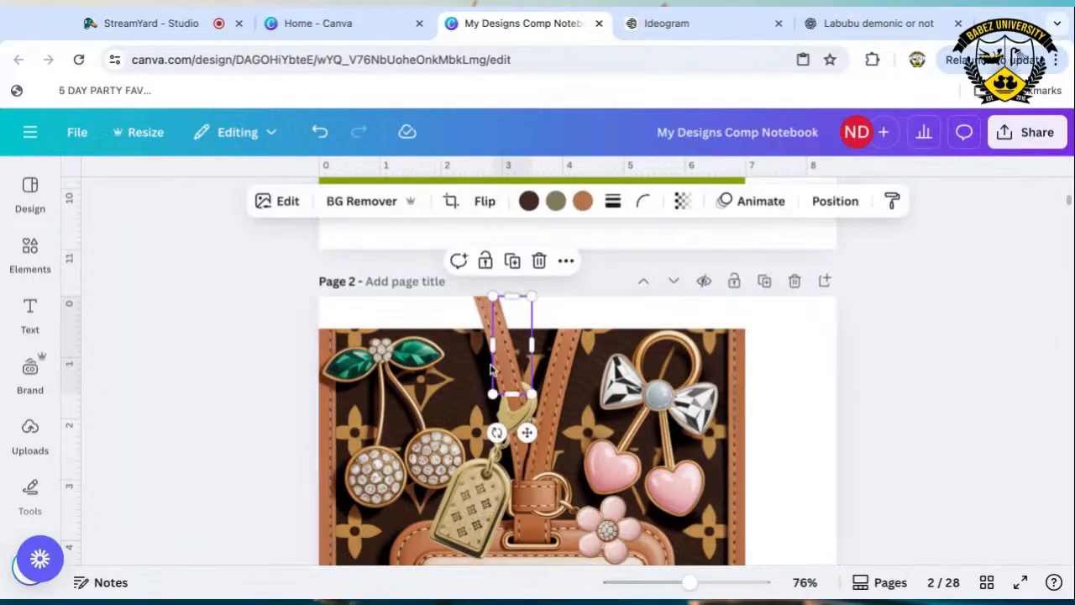
pyautogui.moveTo(490, 348)
pyautogui.mouseDown()
pyautogui.moveTo(502, 348)
pyautogui.moveTo(492, 351)
pyautogui.mouseUp()
pyautogui.click(761, 384)
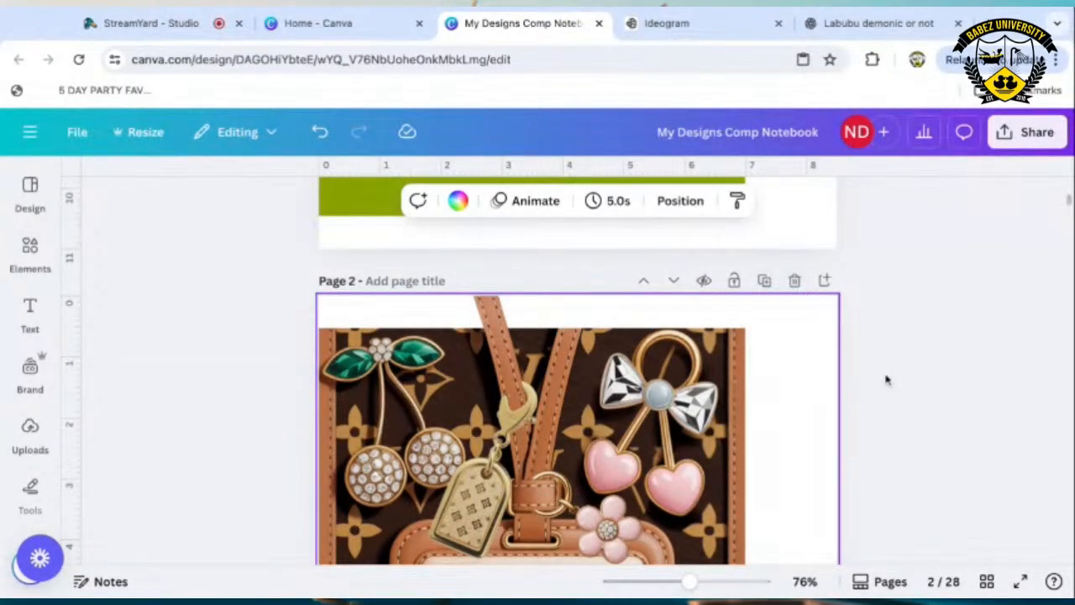
# Crop the tops of the long and short strap copies down to the notebook cover's upper edge.
pyautogui.click(496, 304)
pyautogui.moveTo(495, 286); pyautogui.dragTo(500, 288)
pyautogui.click(850, 306)
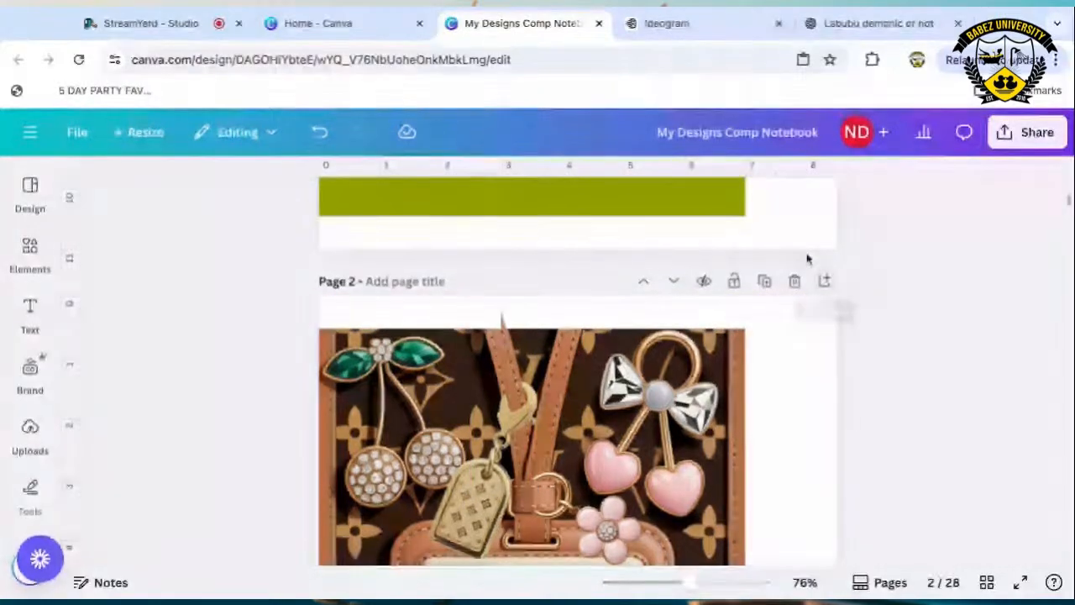
pyautogui.click(507, 321)
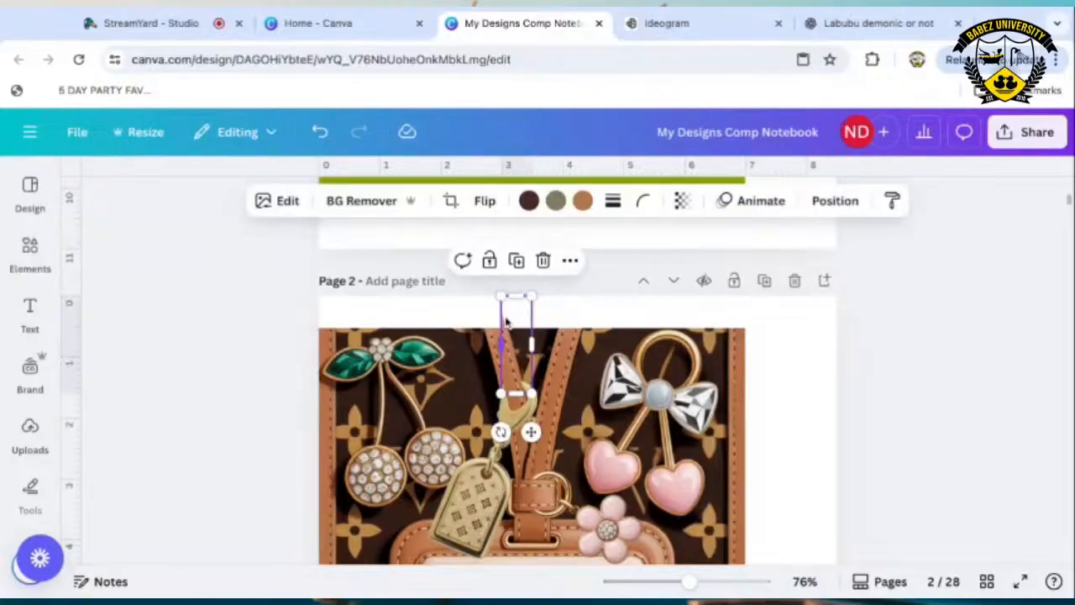
pyautogui.moveTo(516, 295); pyautogui.dragTo(515, 295)
pyautogui.click(786, 325)
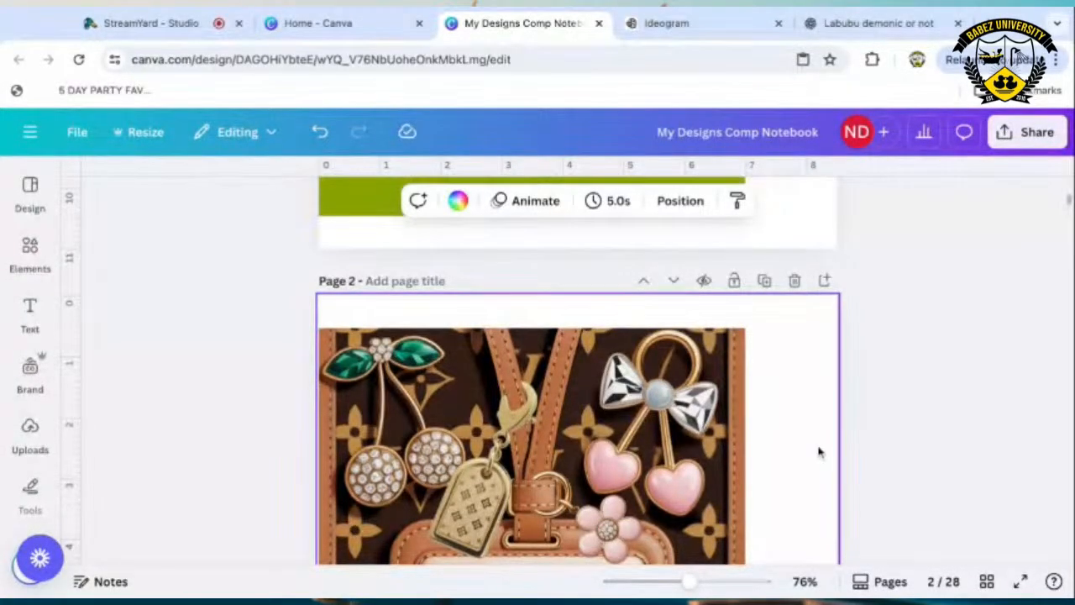
# Open the image editing options for the three-charm picture on page 2 and bring Magic Grab into view.
pyautogui.scroll(-2, 819, 452)
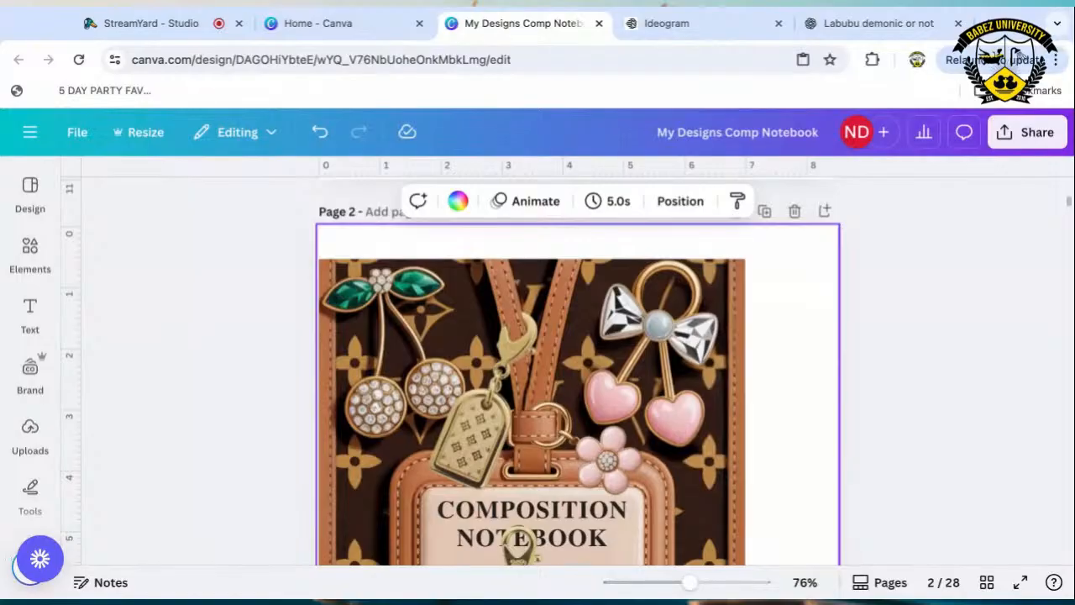
pyautogui.moveTo(695, 587); pyautogui.dragTo(676, 585)
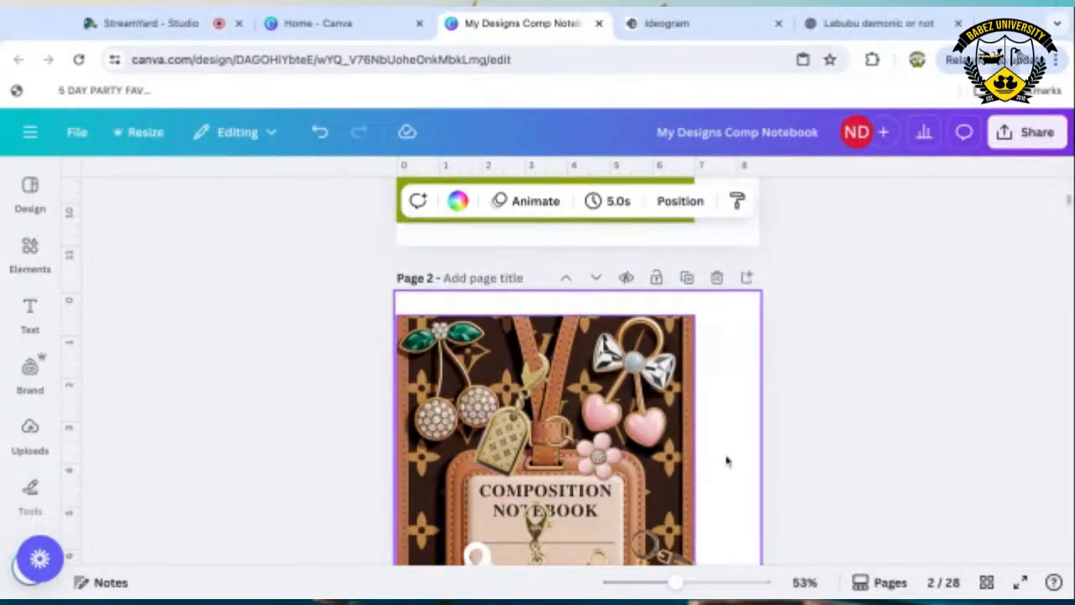
pyautogui.scroll(-3, 733, 479)
pyautogui.scroll(-1, 733, 478)
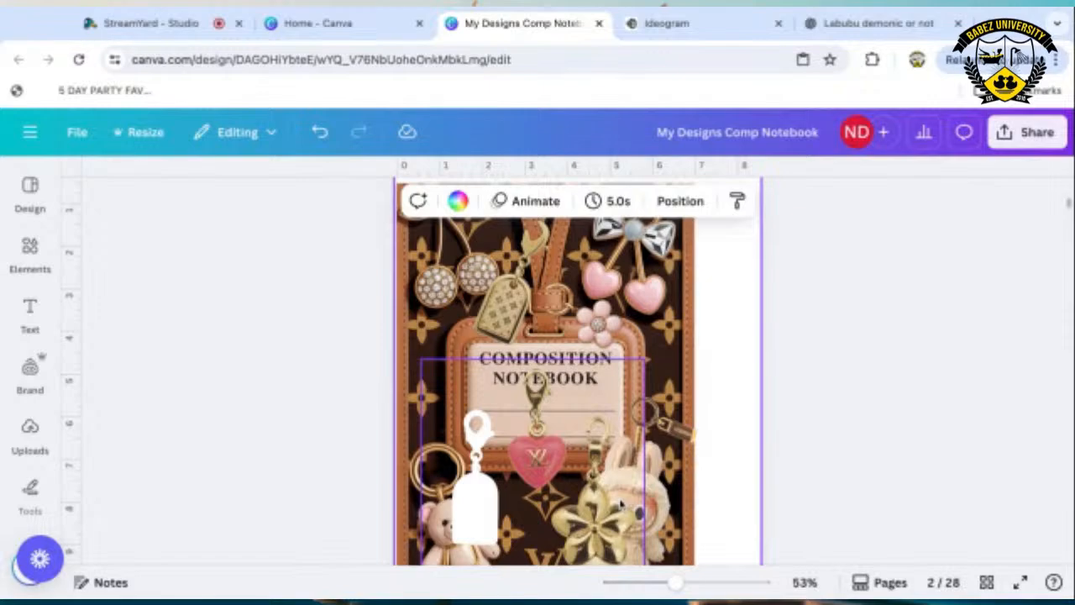
pyautogui.click(538, 430)
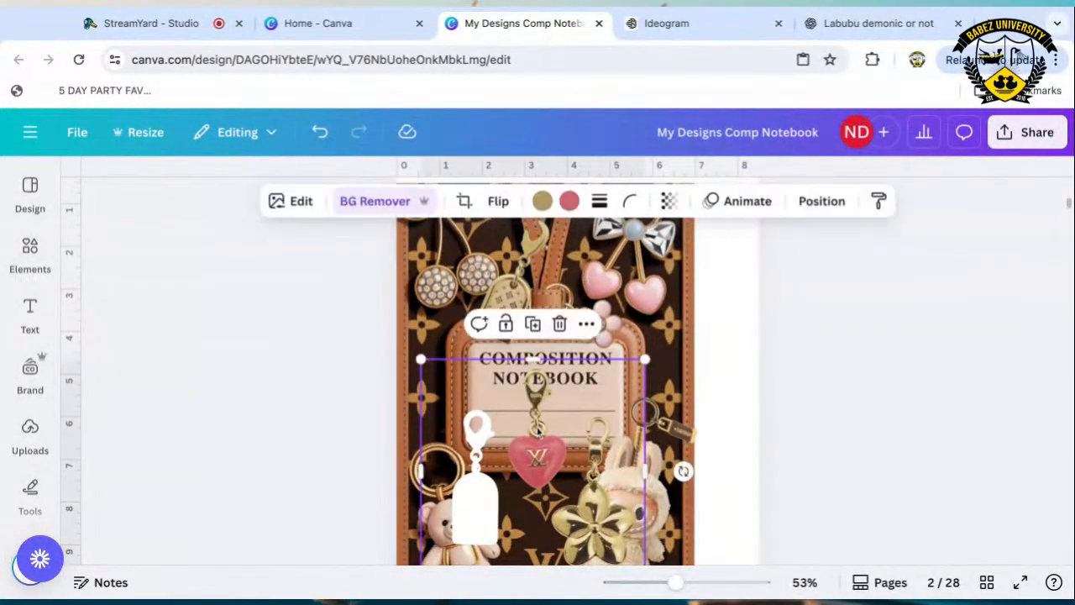
pyautogui.click(288, 193)
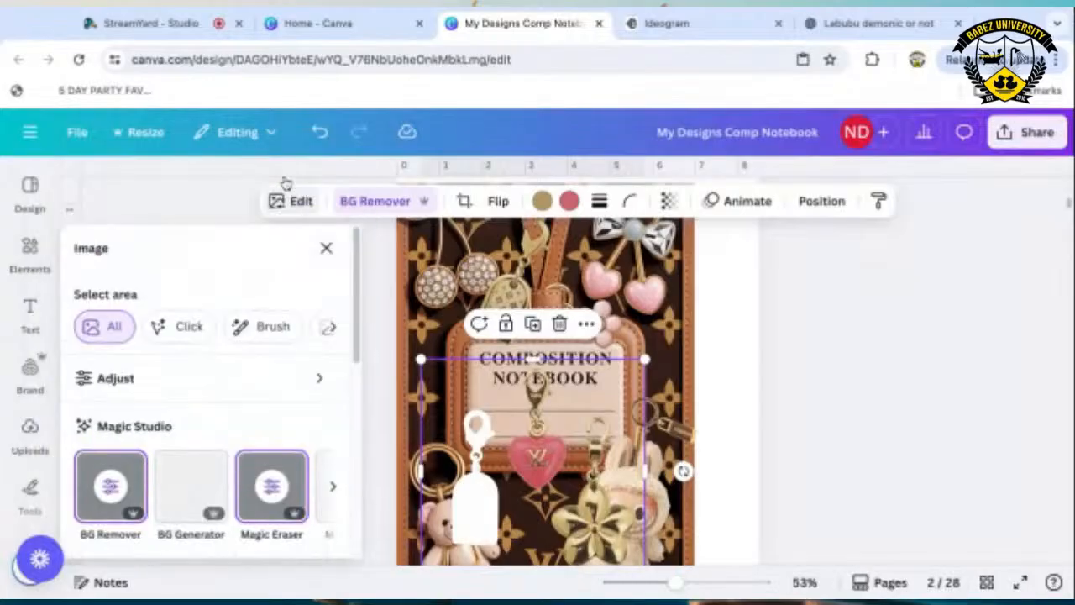
pyautogui.click(331, 490)
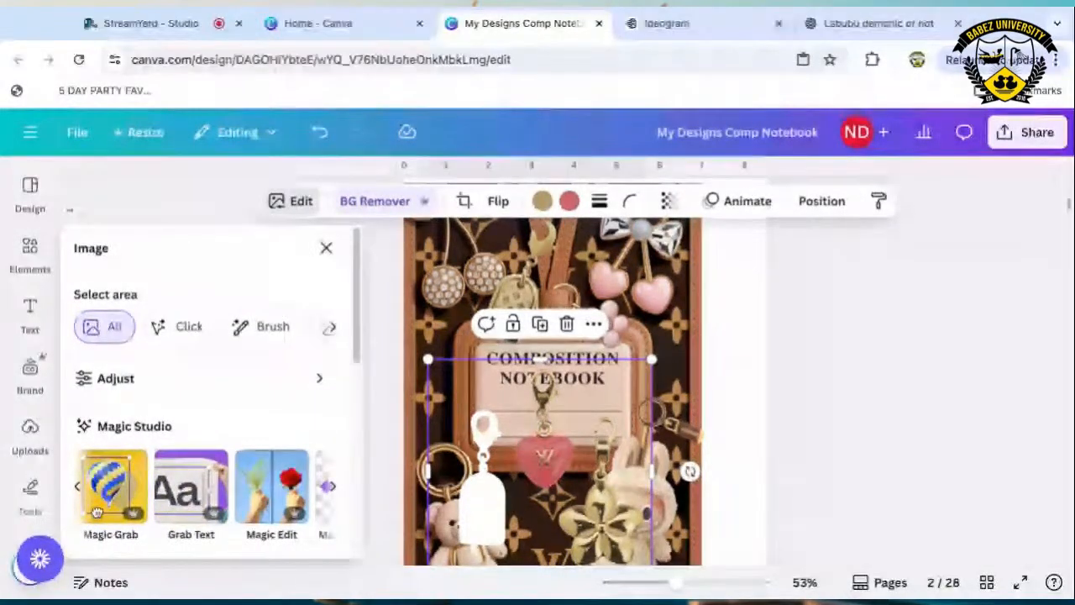
# Review the gold charm prompt in ChatGPT and the generated three-charm image in Ideogram.
pyautogui.click(880, 23)
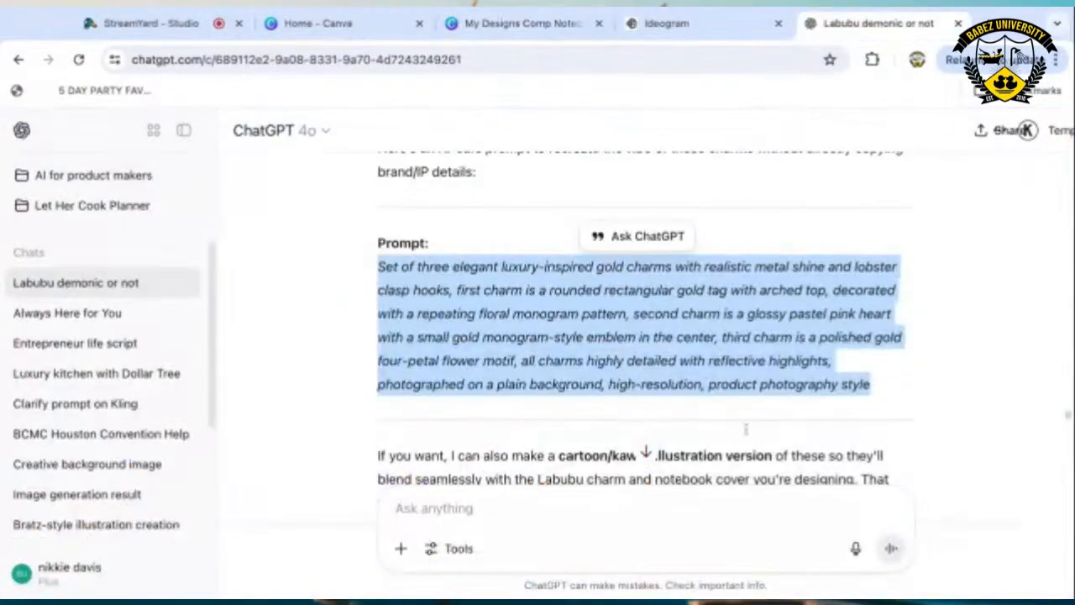
pyautogui.scroll(-4, 691, 309)
pyautogui.scroll(-3, 803, 412)
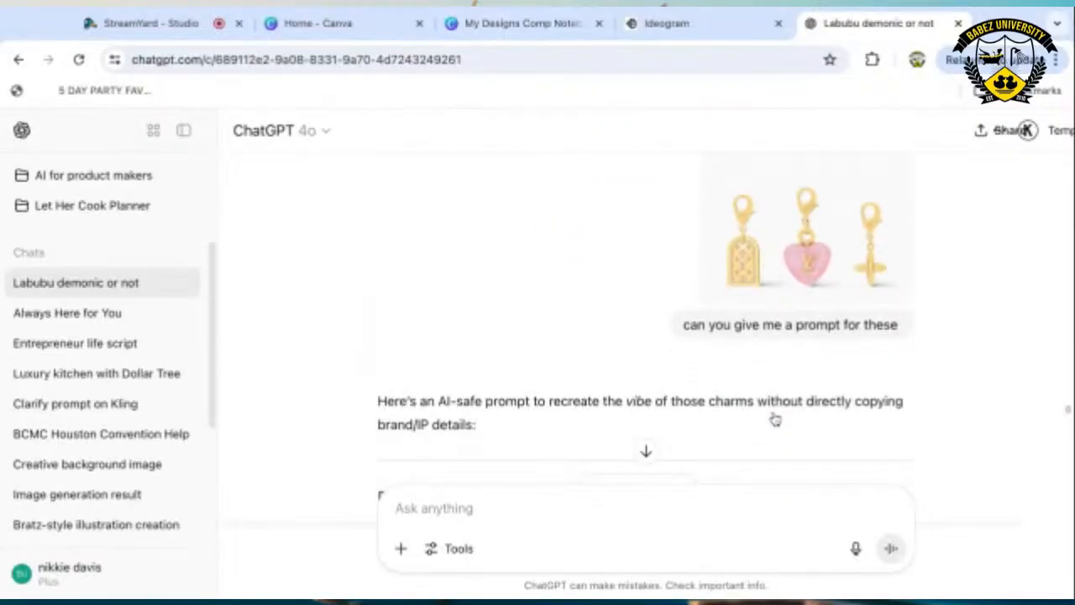
pyautogui.scroll(1, 819, 420)
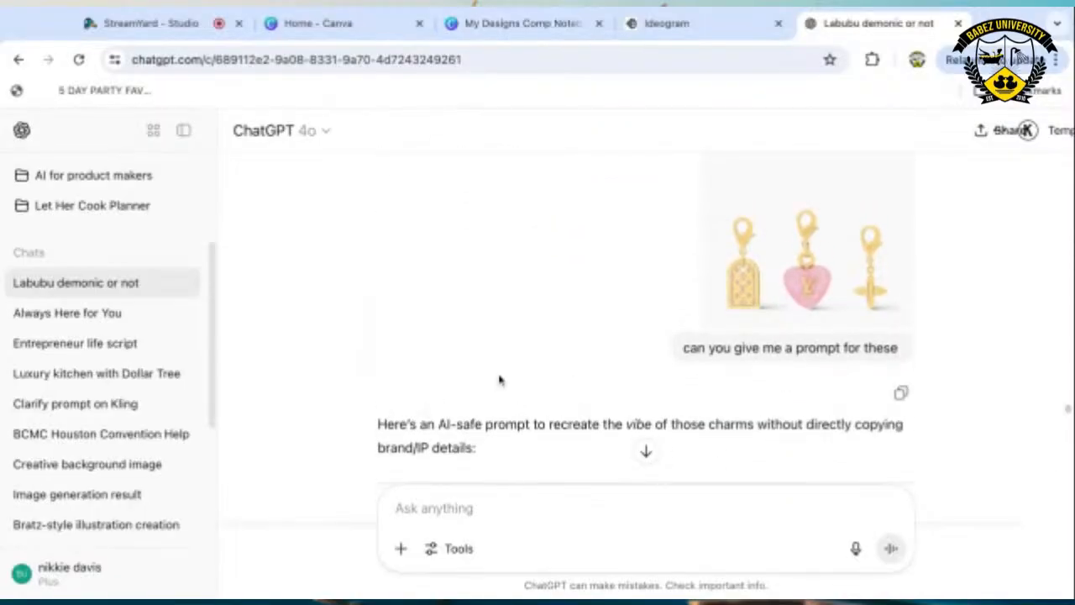
pyautogui.scroll(-1, 499, 381)
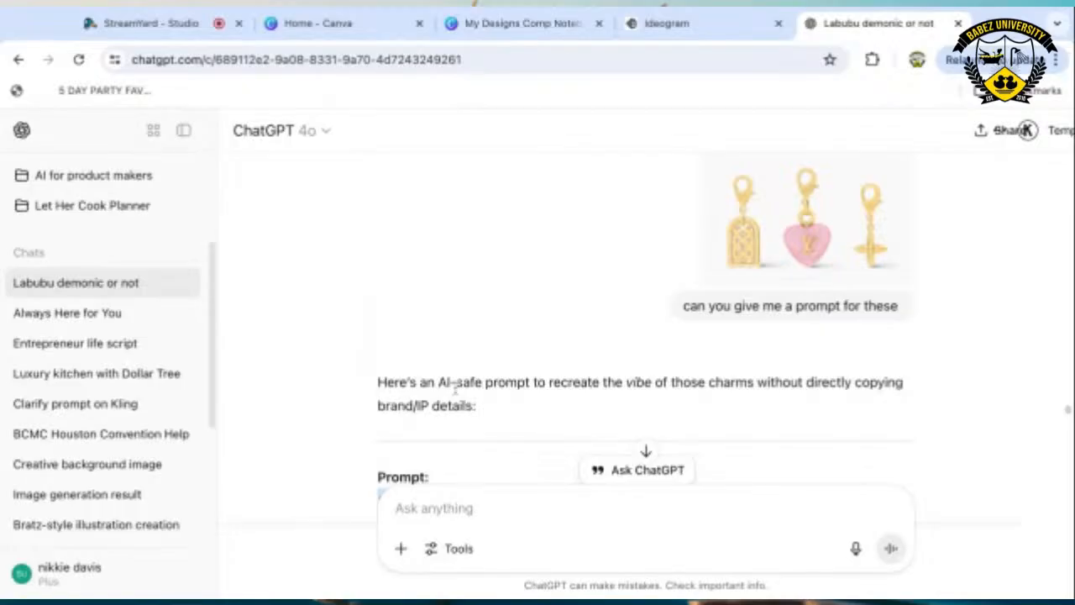
pyautogui.scroll(-2, 454, 383)
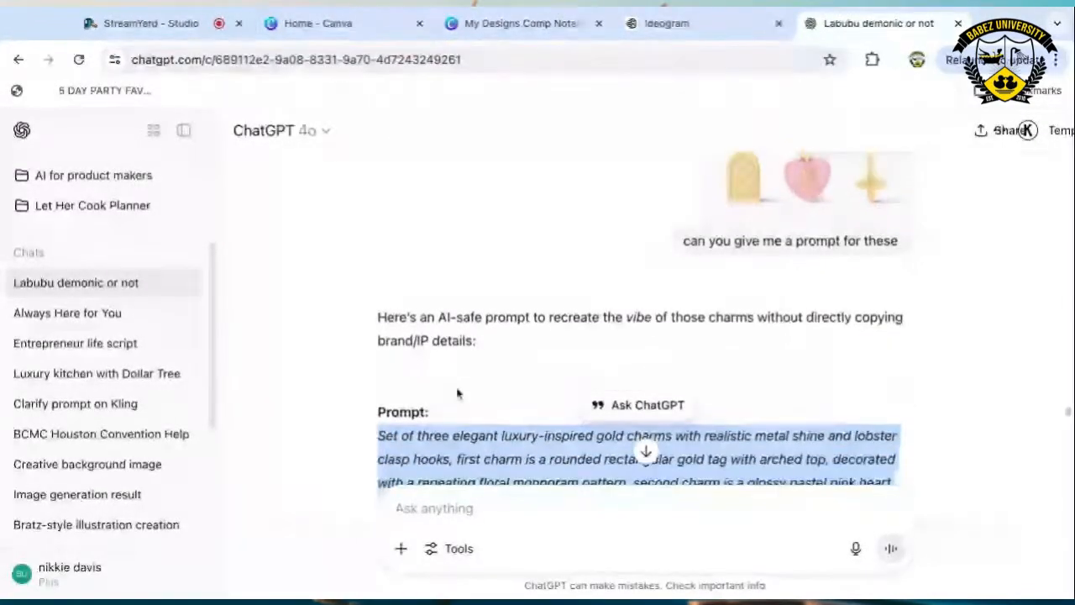
pyautogui.scroll(-5, 456, 395)
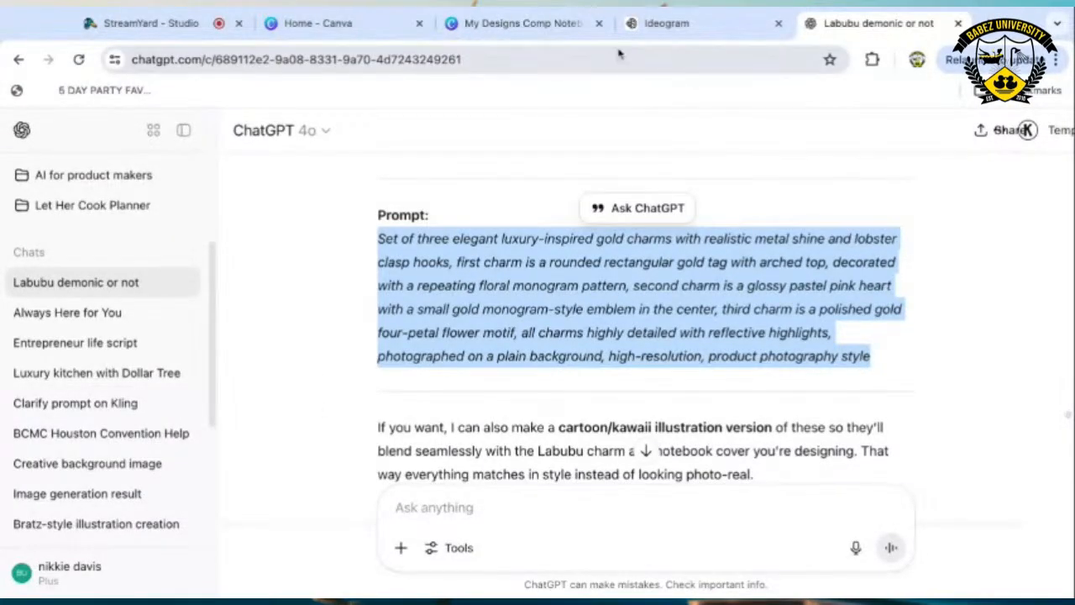
pyautogui.click(638, 25)
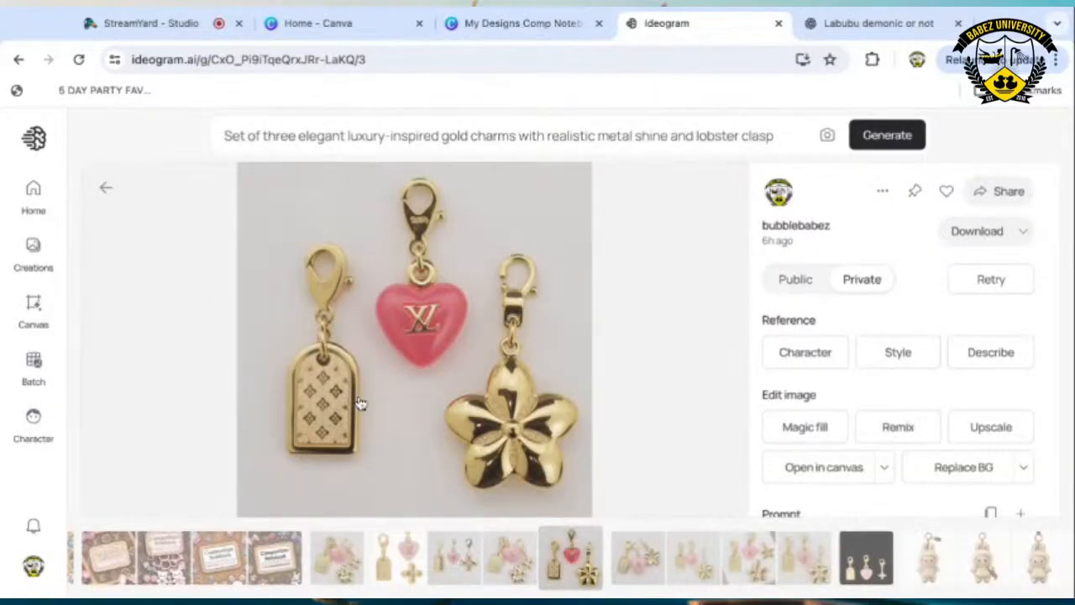
# Switch back to the Canva design and move the three-charm image off the notebook label toward the cover's lower right.
pyautogui.click(569, 23)
pyautogui.moveTo(529, 464); pyautogui.dragTo(700, 503)
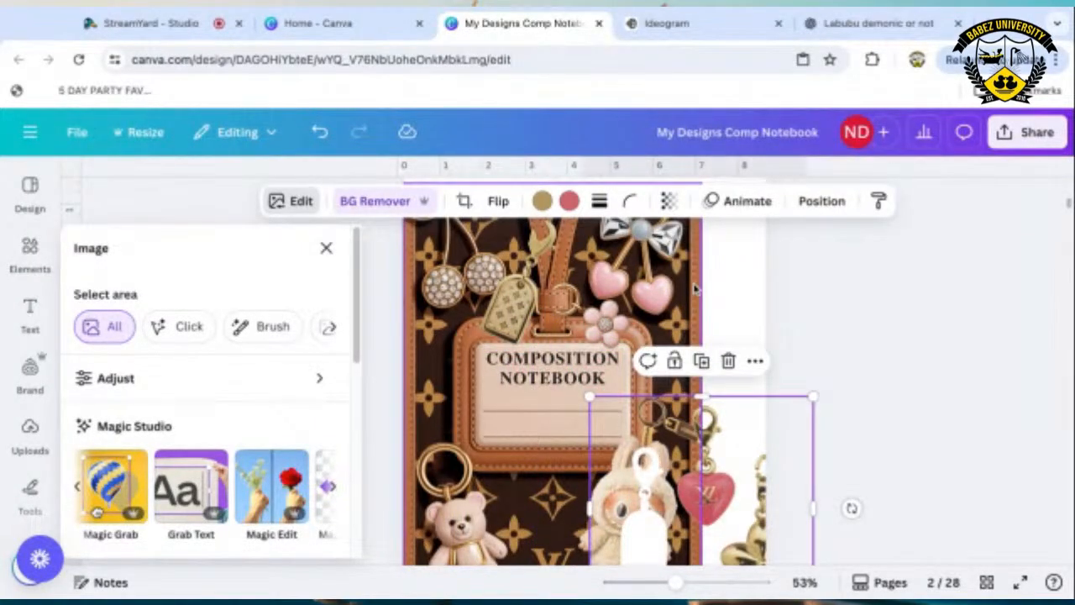
# Fully lock the notebook cover background image on page 2.
pyautogui.click(696, 290)
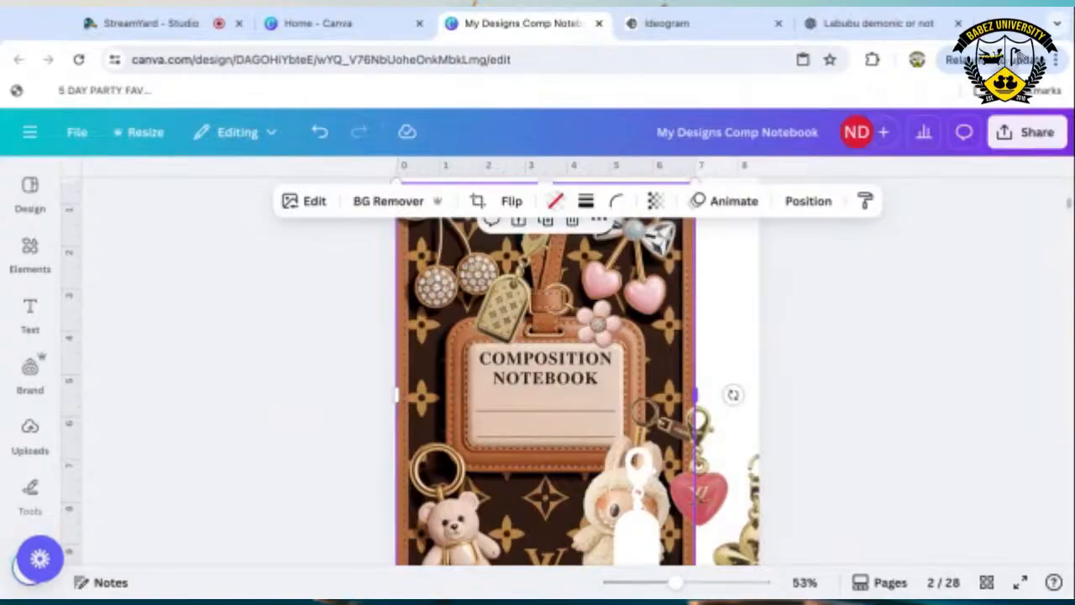
pyautogui.rightClick(696, 395)
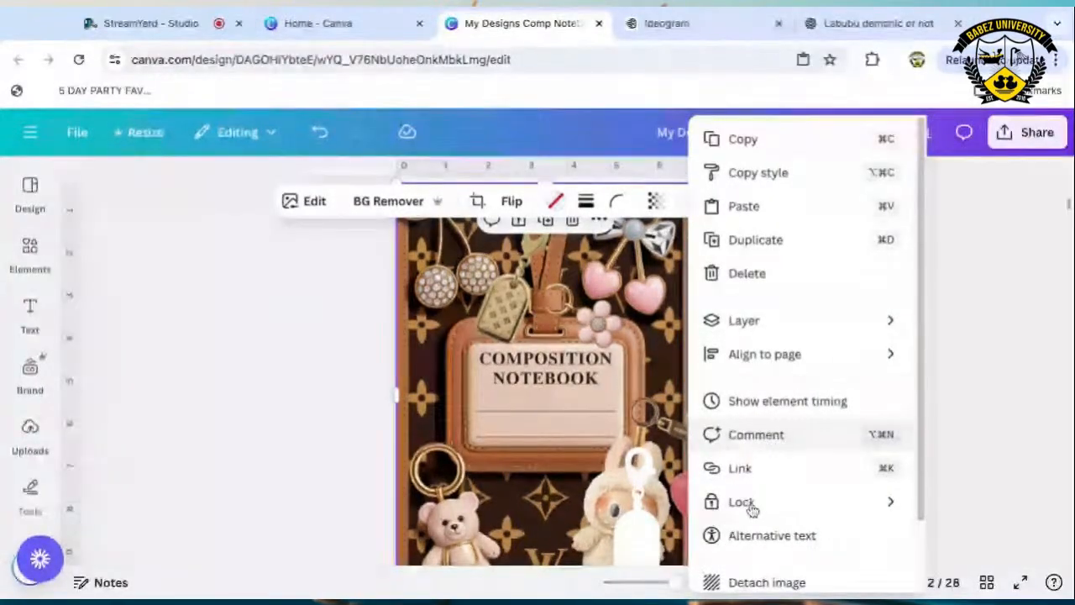
pyautogui.moveTo(752, 508)
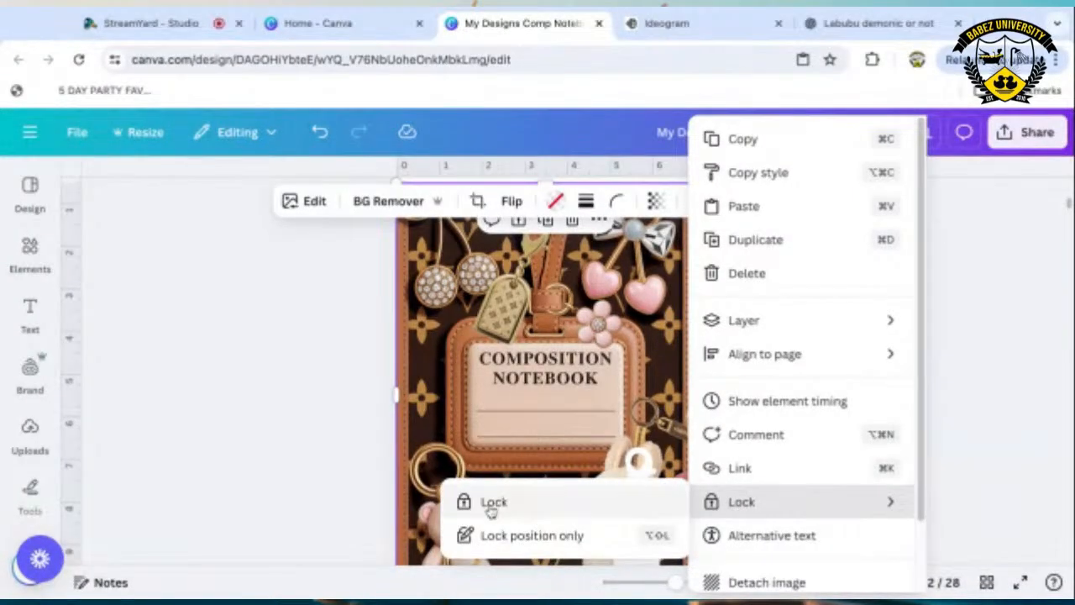
pyautogui.click(492, 508)
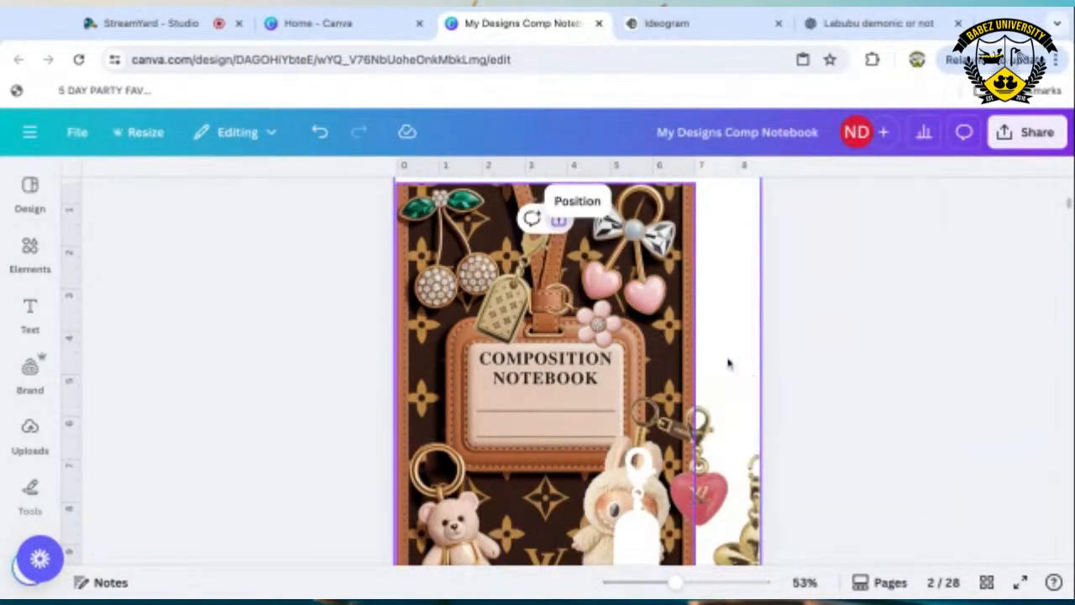
# Move the three-charm image back over the notebook label and open it in Magic Grab.
pyautogui.moveTo(719, 516)
pyautogui.mouseDown()
pyautogui.moveTo(527, 491)
pyautogui.moveTo(556, 485)
pyautogui.moveTo(511, 475)
pyautogui.moveTo(566, 410)
pyautogui.moveTo(543, 374)
pyautogui.moveTo(618, 426)
pyautogui.mouseUp()
pyautogui.moveTo(559, 373); pyautogui.dragTo(502, 404)
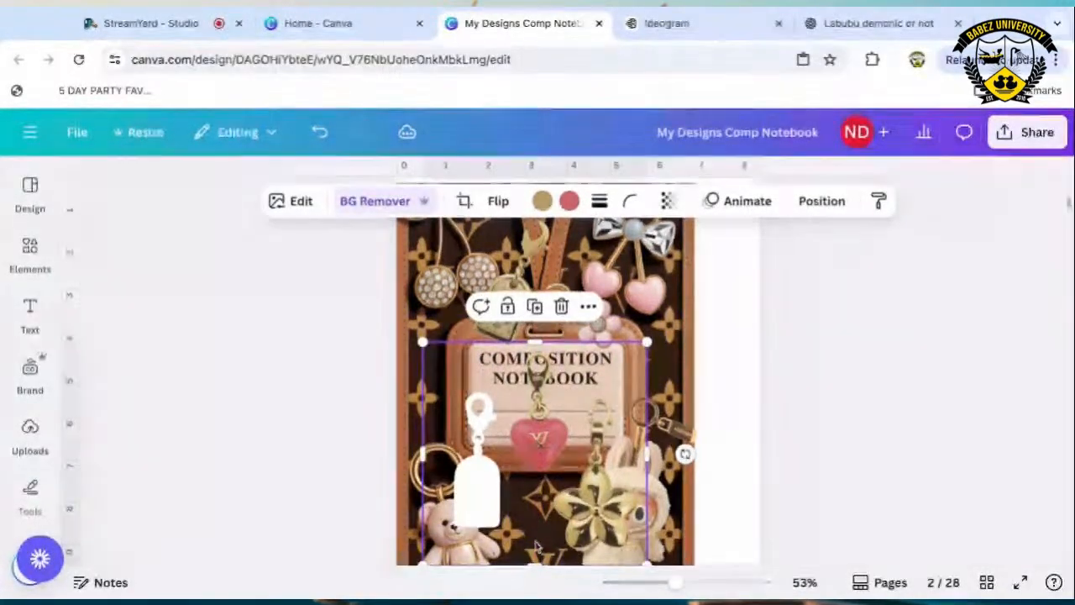
pyautogui.click(300, 203)
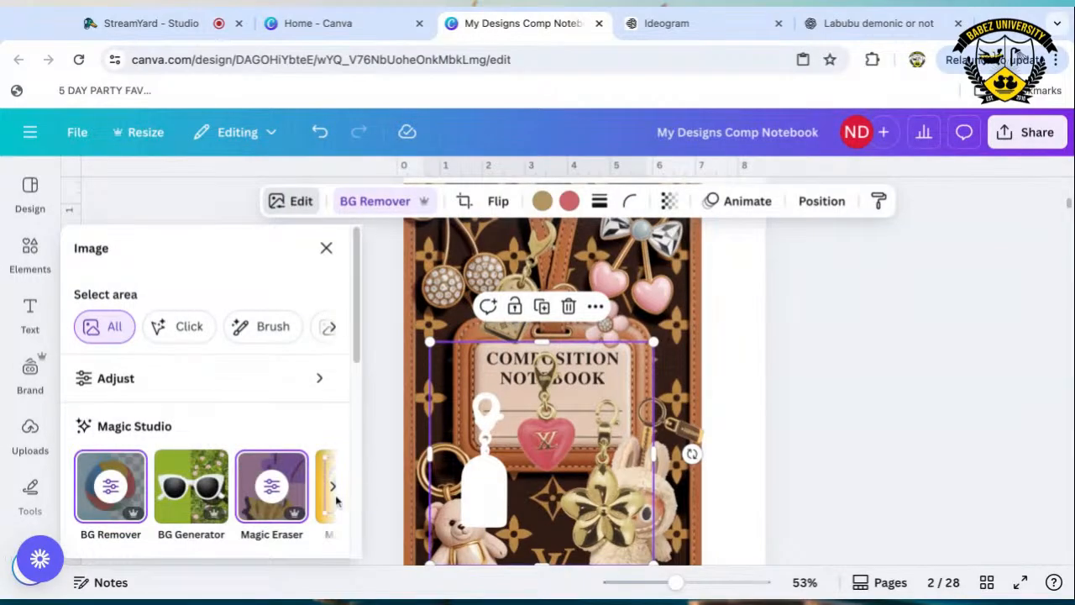
pyautogui.click(331, 488)
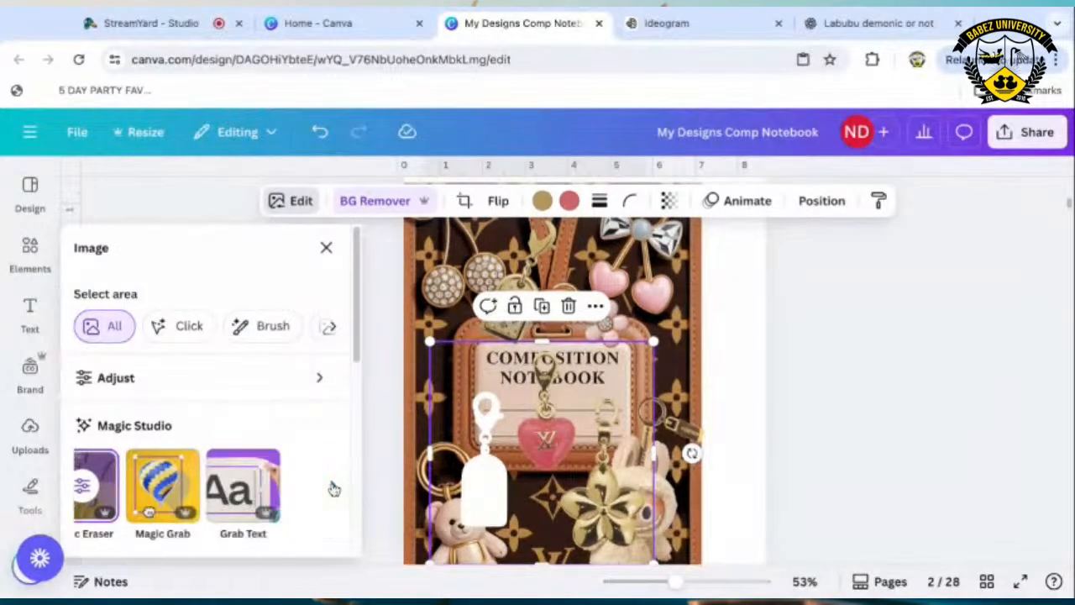
pyautogui.click(78, 485)
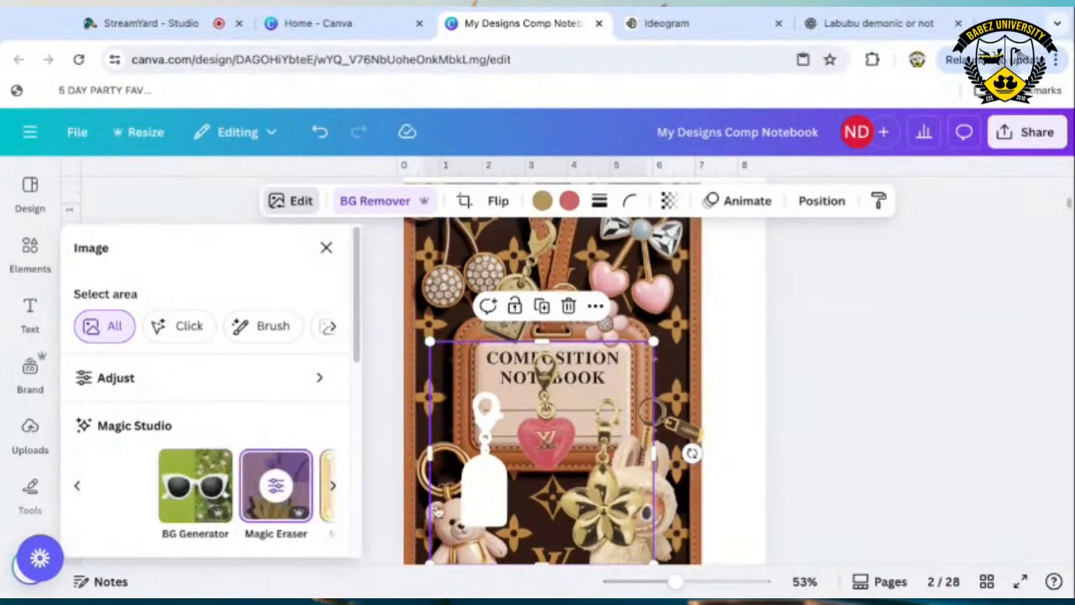
pyautogui.click(331, 491)
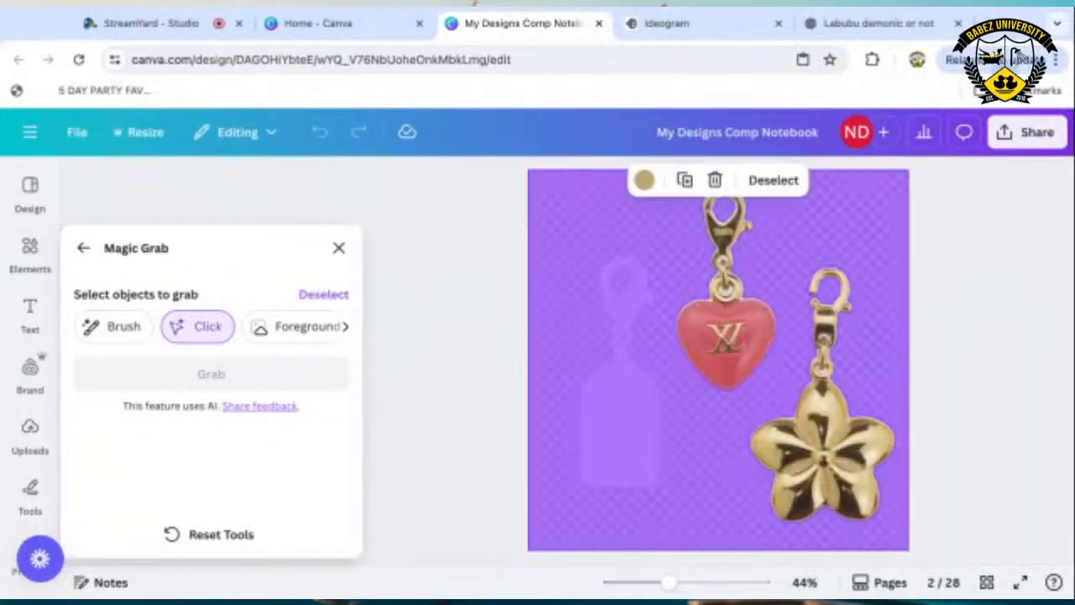
# Clear the Magic Grab selection, select only the pink heart charm with its clasp, and grab it as a separate element.
pyautogui.click(713, 304)
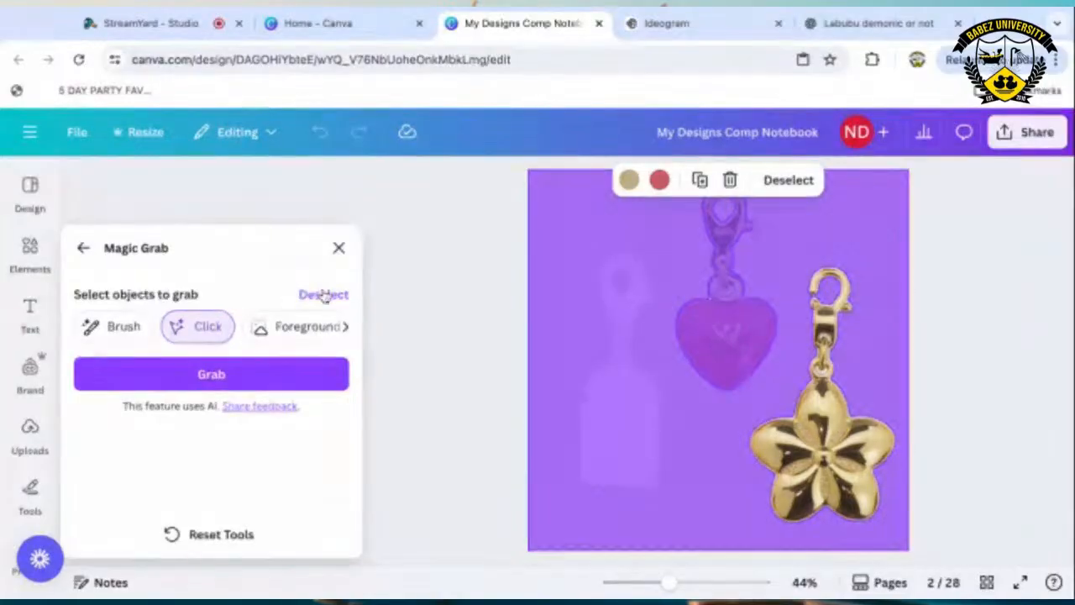
pyautogui.click(325, 294)
pyautogui.click(706, 337)
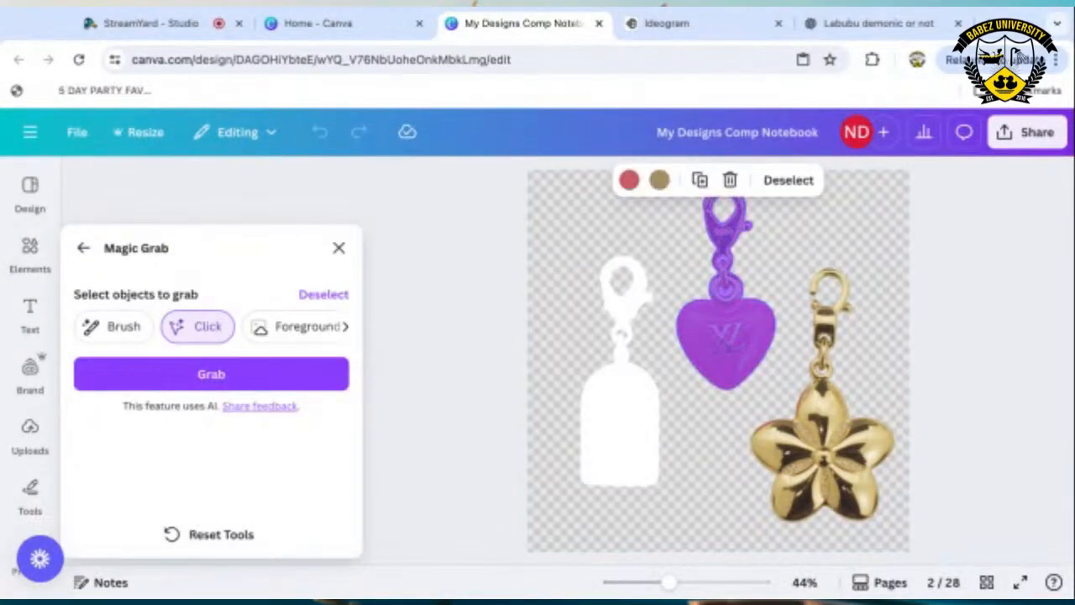
pyautogui.click(201, 375)
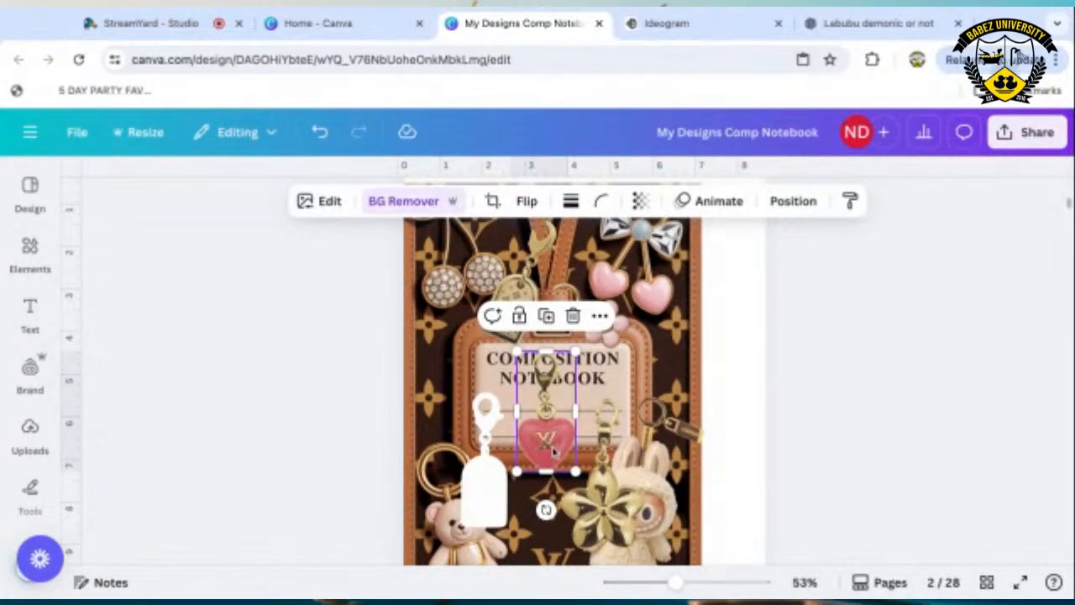
# Place the heart charm beside the label, just below the cherry charm, and tilt it counterclockwise so its clasp meets the left cherry.
pyautogui.moveTo(552, 449); pyautogui.dragTo(442, 393)
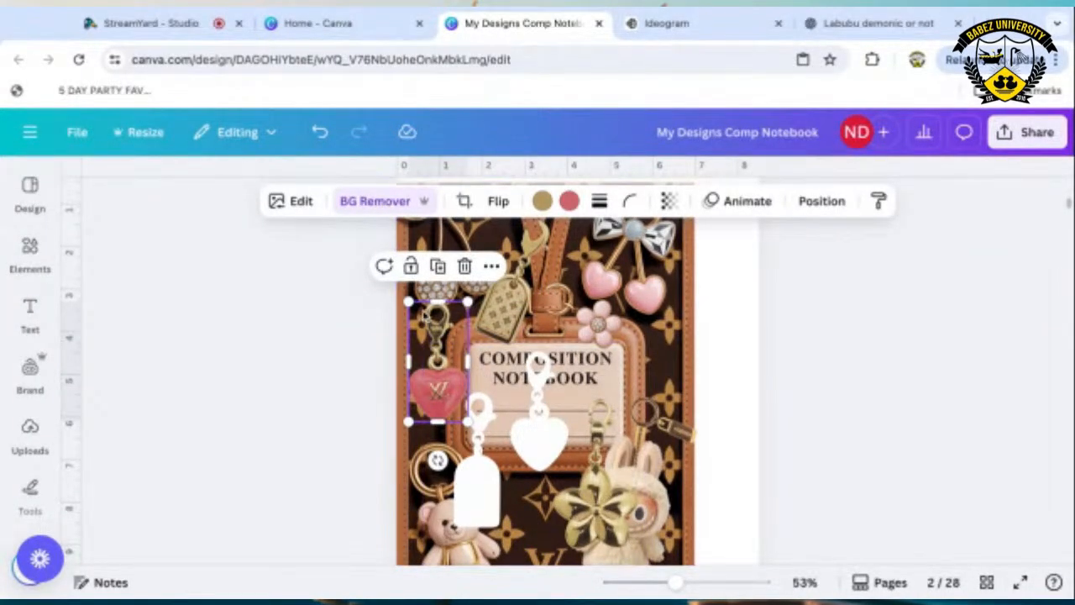
pyautogui.moveTo(437, 461); pyautogui.dragTo(501, 494)
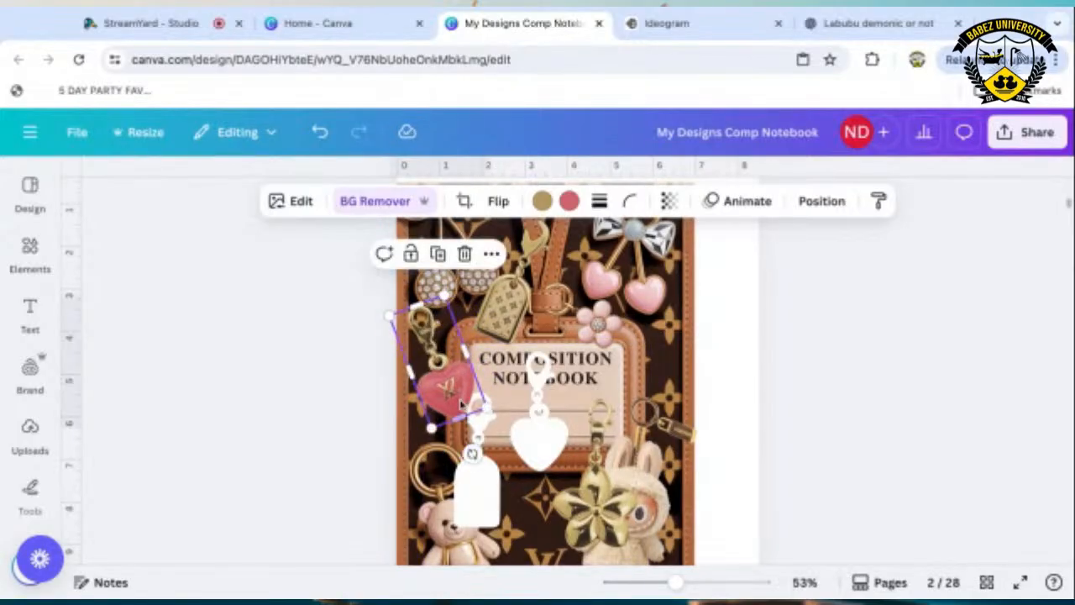
pyautogui.moveTo(456, 407); pyautogui.dragTo(456, 404)
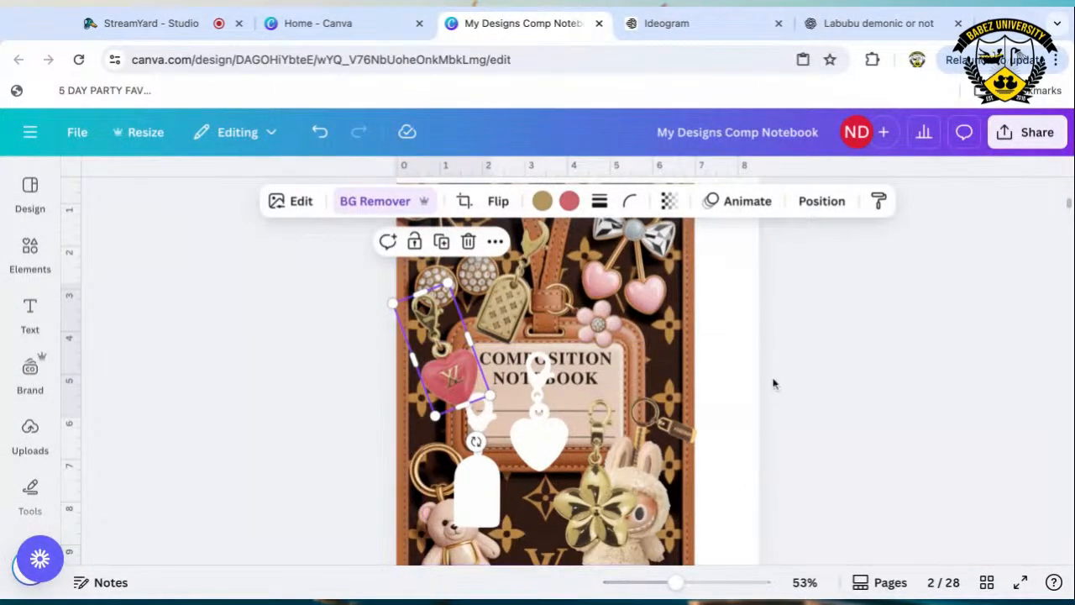
# Send the heart charm backward two layers and nudge it slightly toward the cover's left edge.
pyautogui.scroll(3, 775, 384)
pyautogui.scroll(-2, 736, 449)
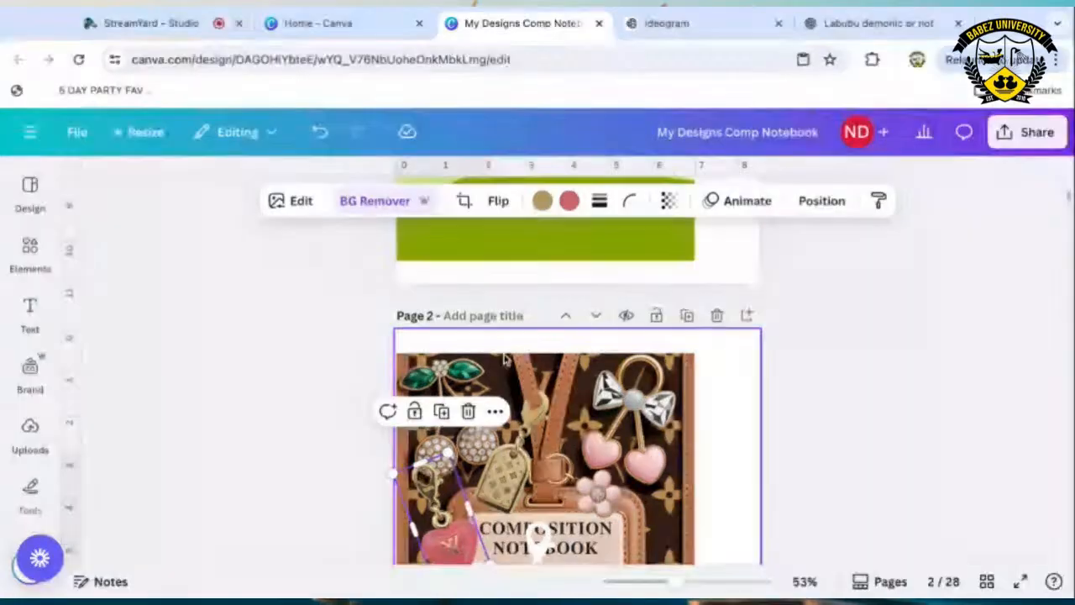
pyautogui.click(429, 392)
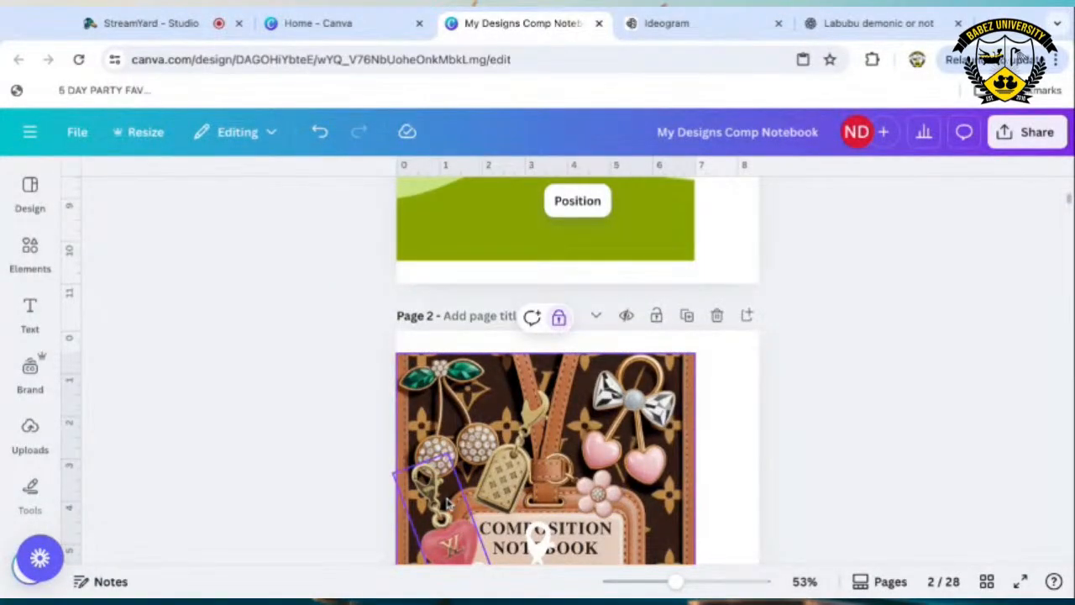
pyautogui.scroll(-2, 439, 433)
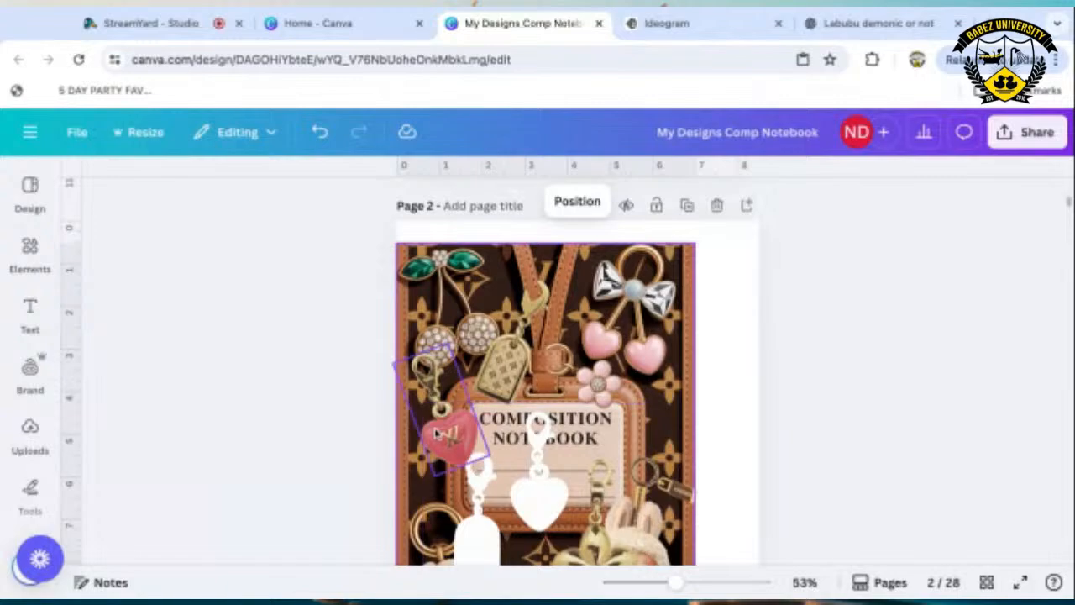
pyautogui.click(412, 437)
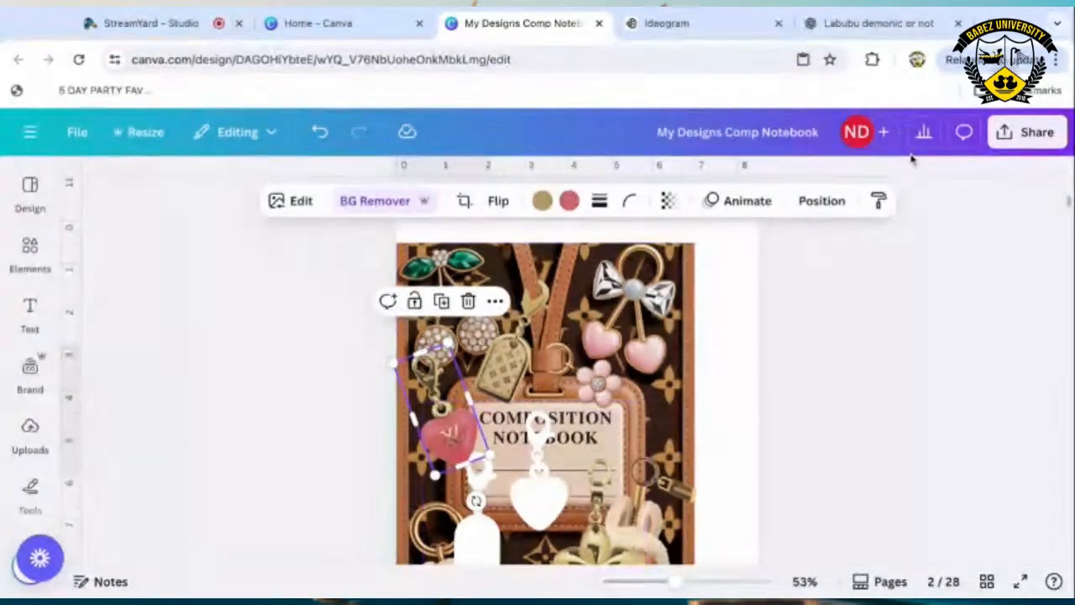
pyautogui.click(820, 201)
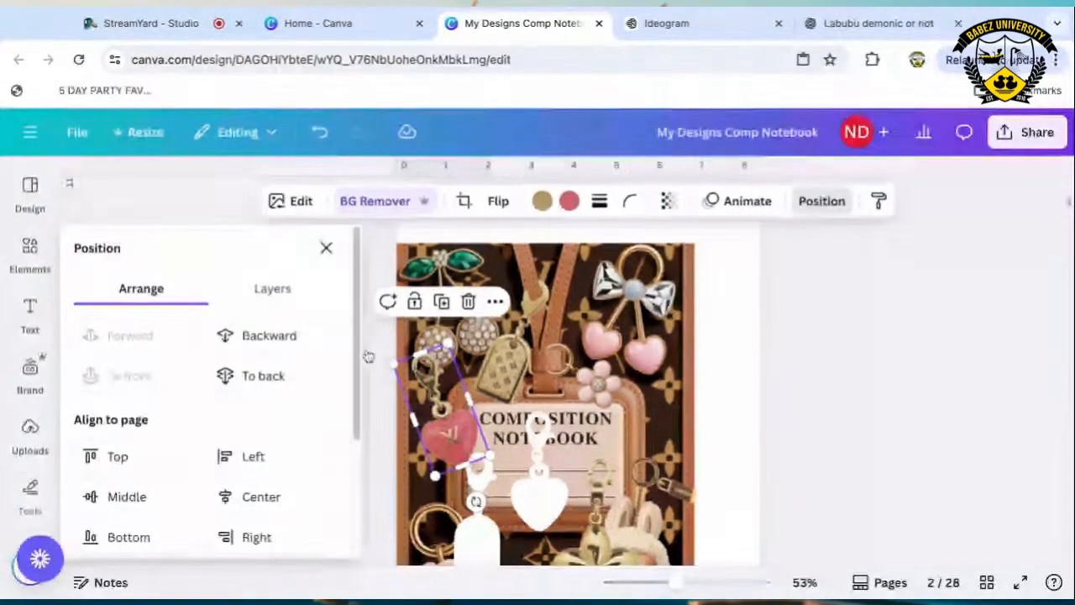
pyautogui.click(269, 336)
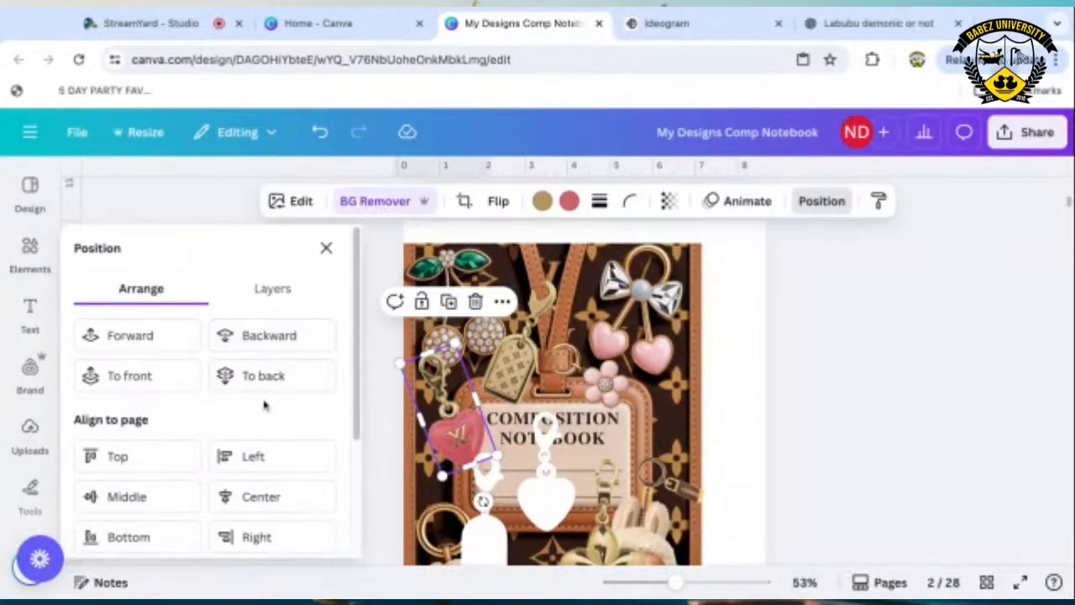
pyautogui.click(284, 340)
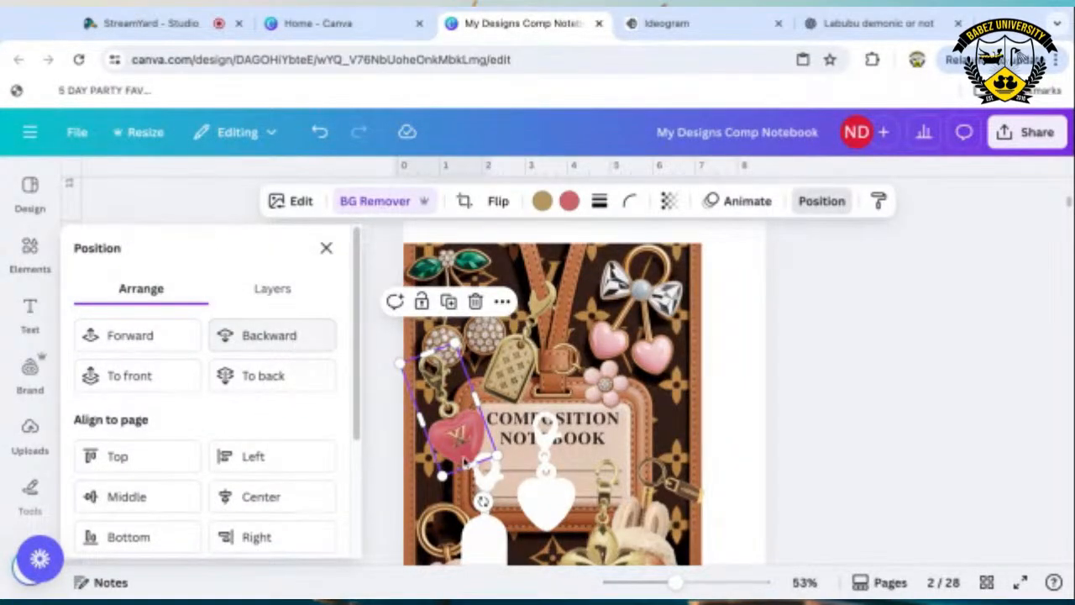
pyautogui.moveTo(464, 439); pyautogui.dragTo(460, 438)
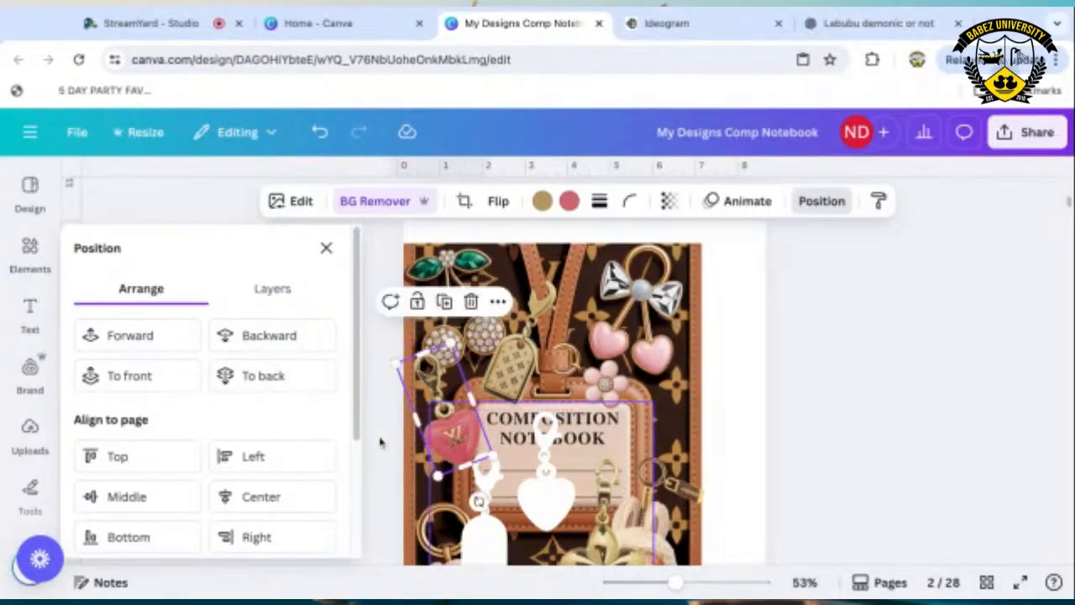
# Unlock the notebook cover background image.
pyautogui.rightClick(693, 418)
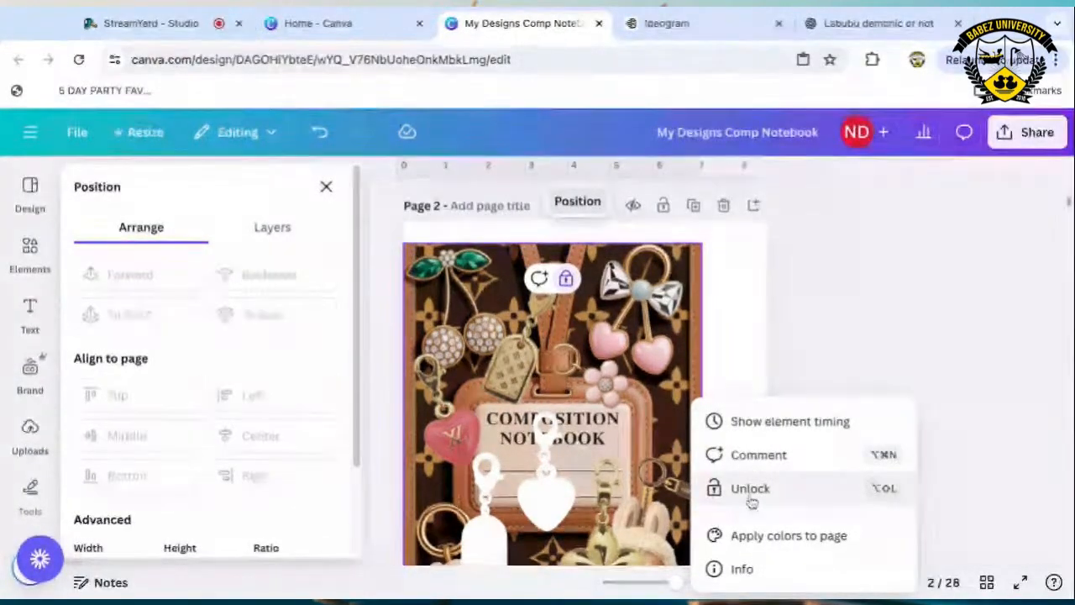
pyautogui.click(750, 489)
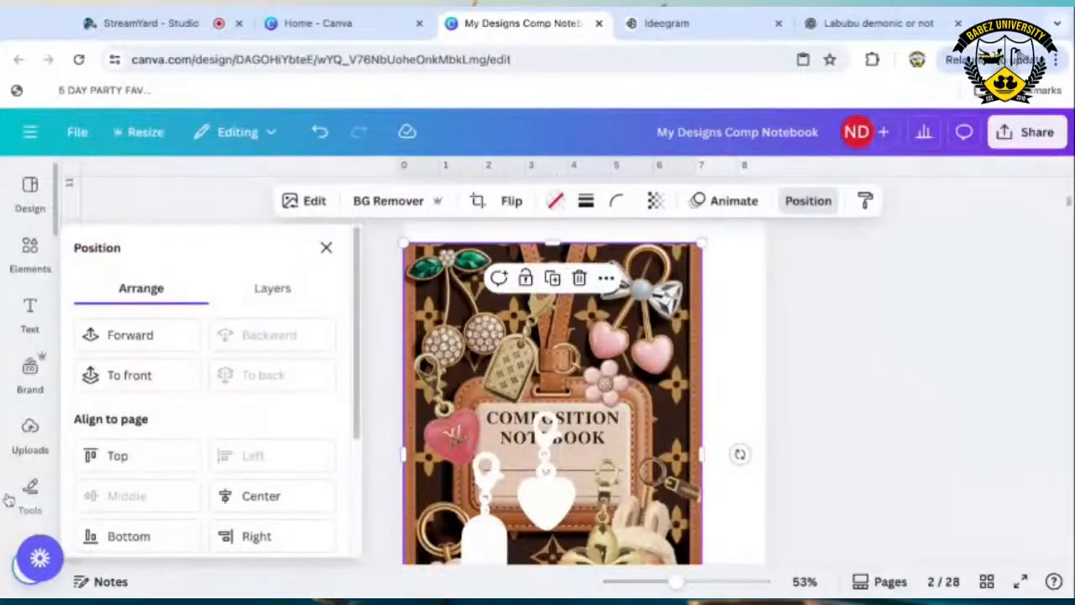
# Try to send the heart charm further backward, undo the layer change, and clear the selection.
pyautogui.click(456, 415)
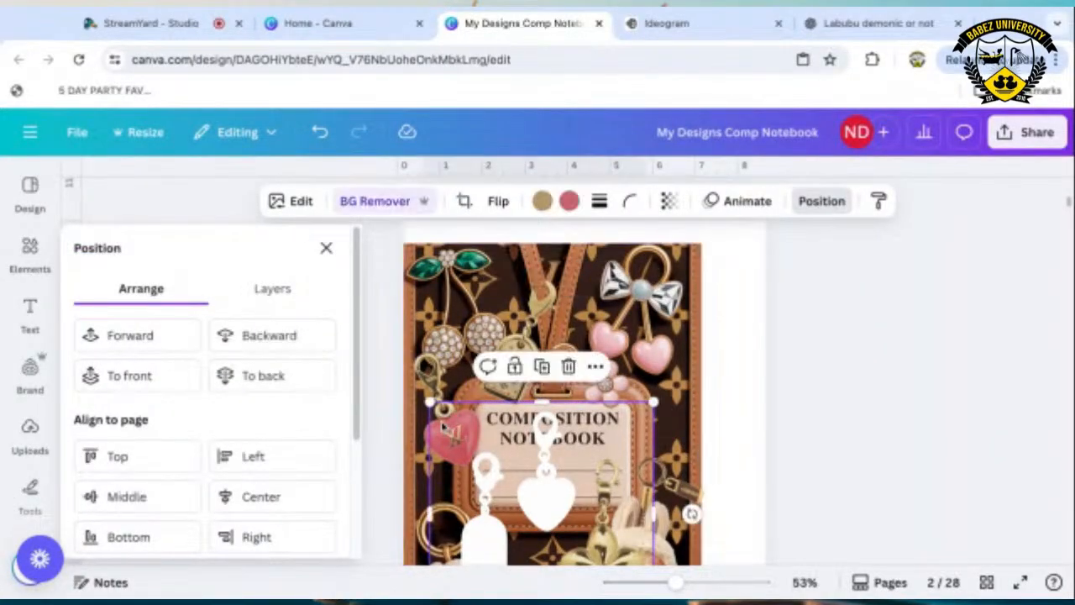
pyautogui.click(249, 344)
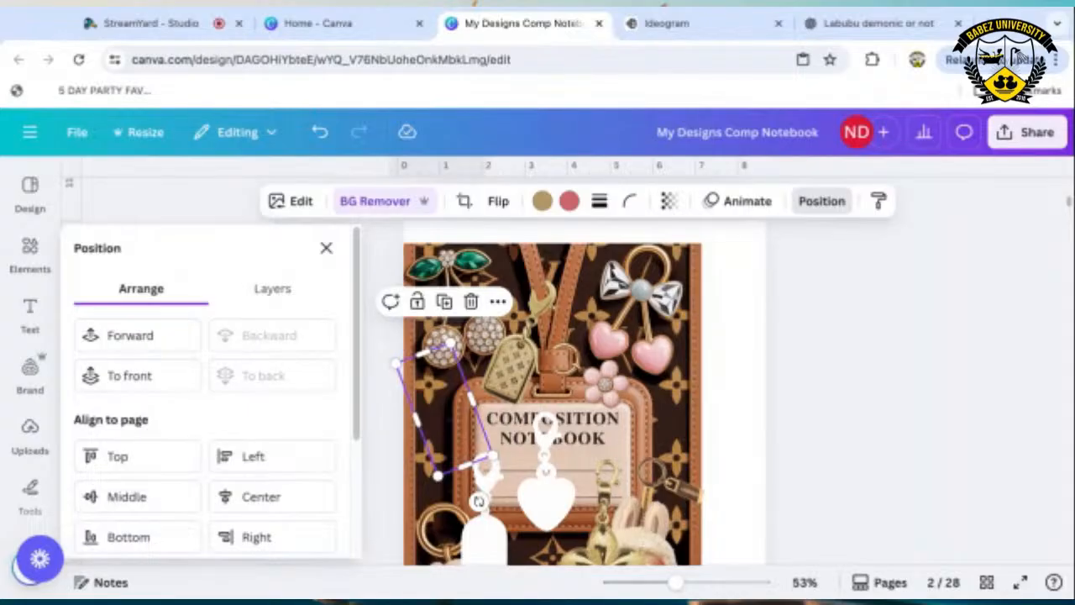
pyautogui.hotkey('ctrl', 'z')
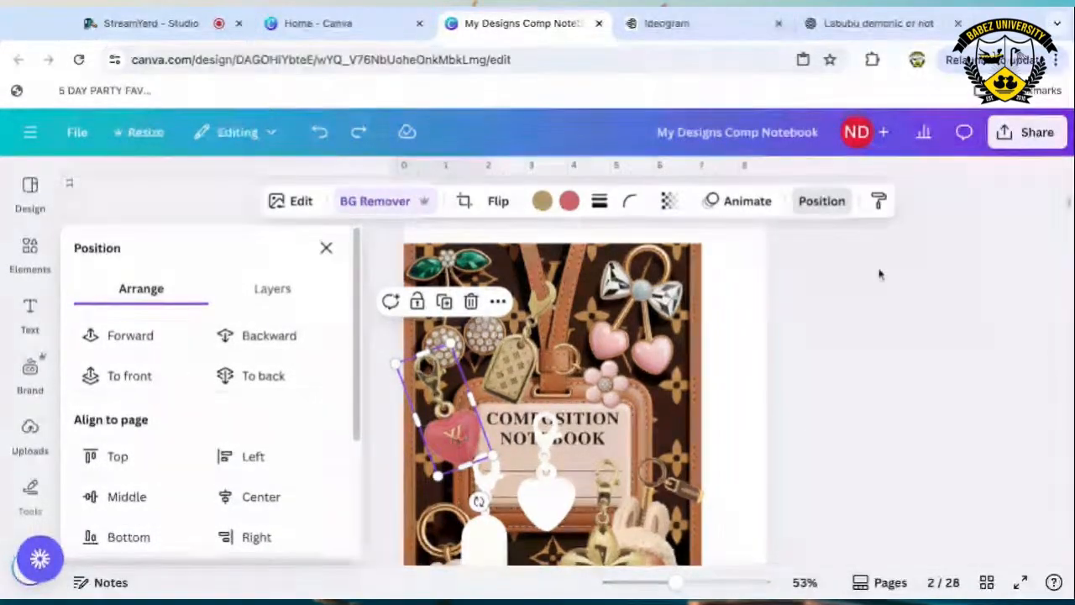
pyautogui.click(821, 200)
pyautogui.click(782, 428)
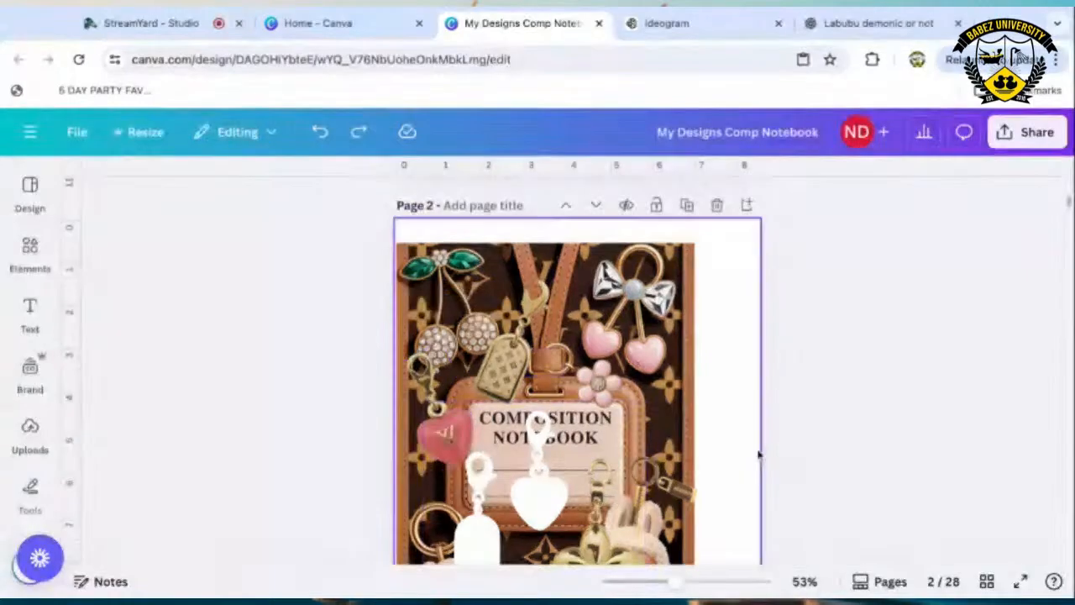
# Open the notebook cover background image in the image editor's Magic Grab tool.
pyautogui.click(480, 292)
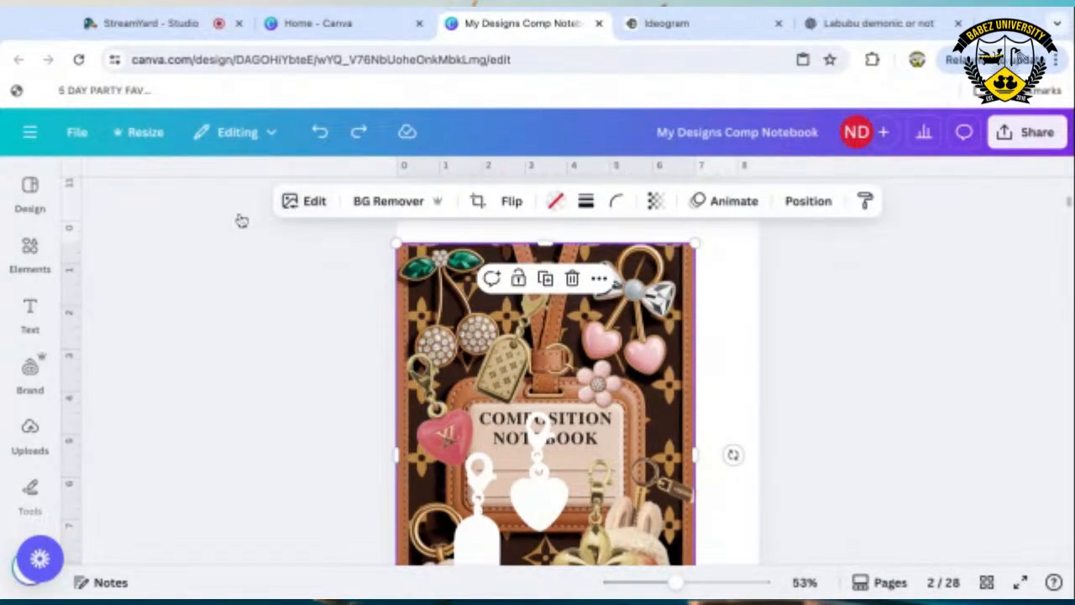
pyautogui.click(304, 201)
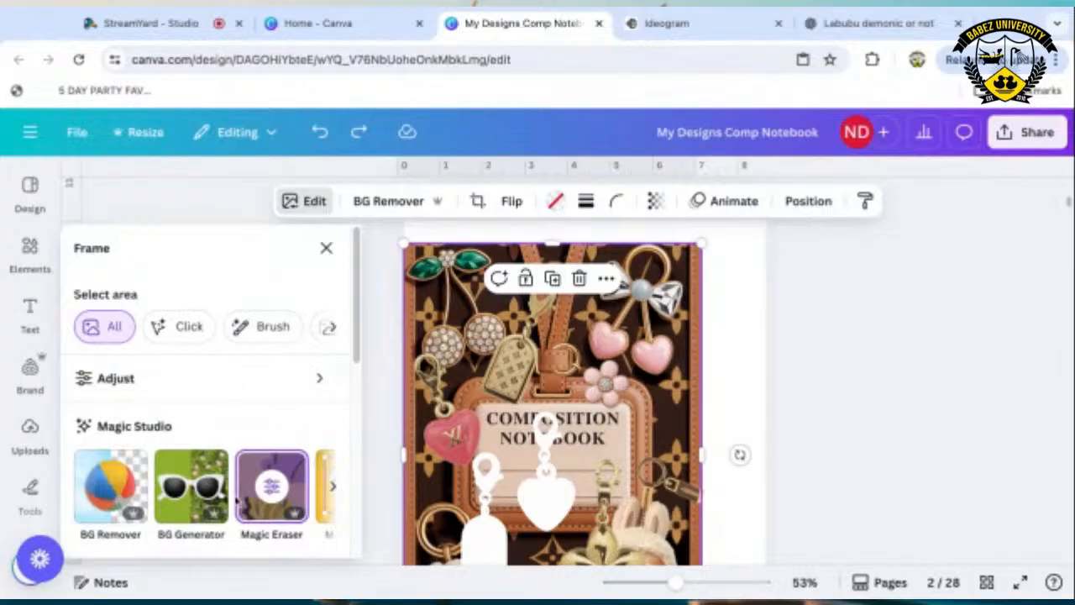
pyautogui.hscroll(3, 109, 484)
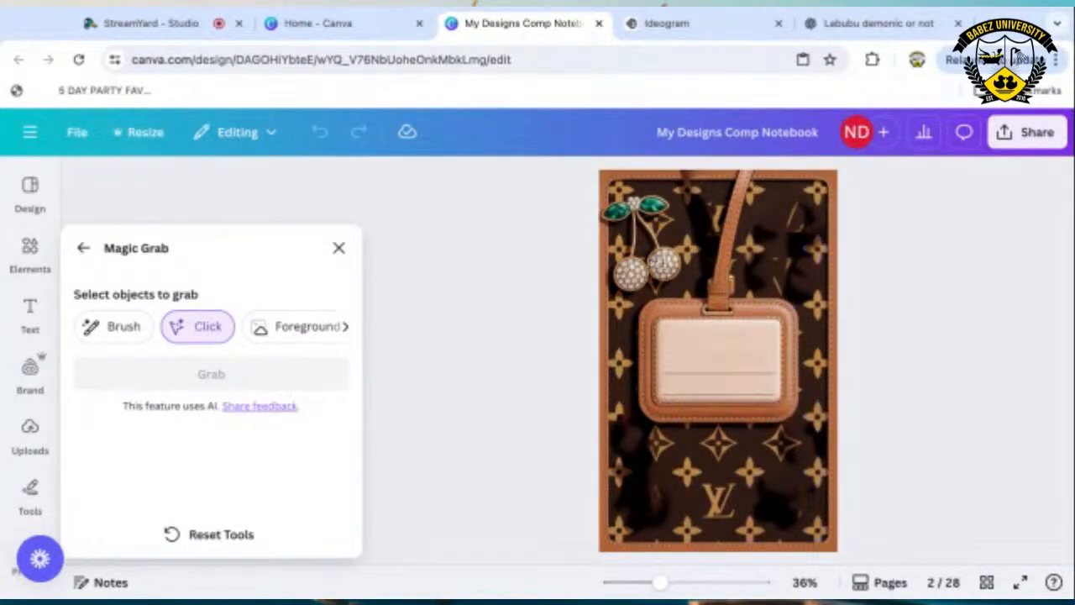
# Try to select the two jewelled cherries for Magic Grab with single-object selection.
pyautogui.click(664, 262)
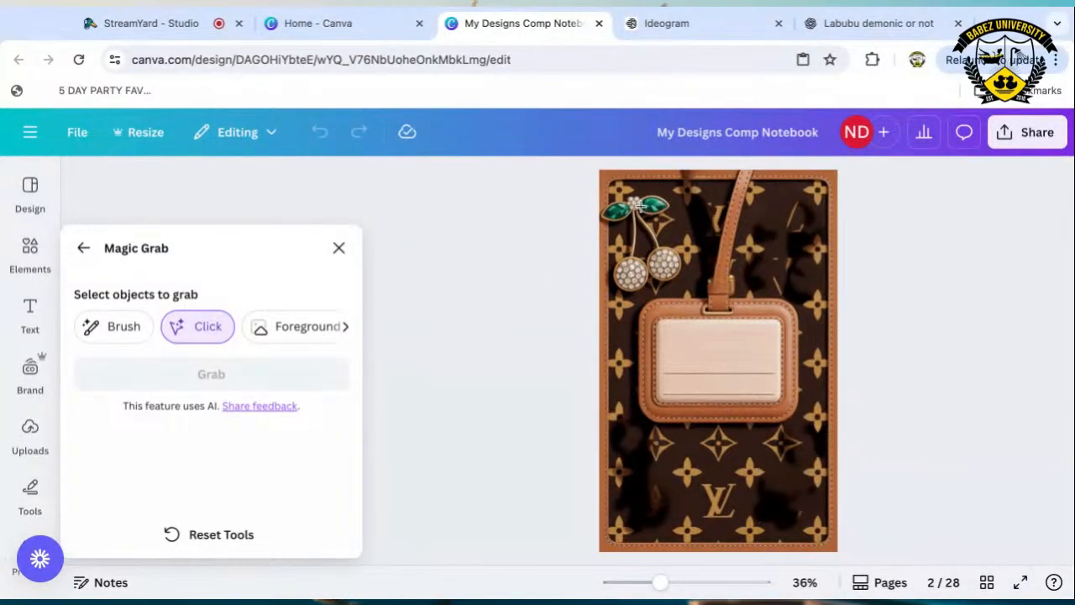
pyautogui.click(126, 326)
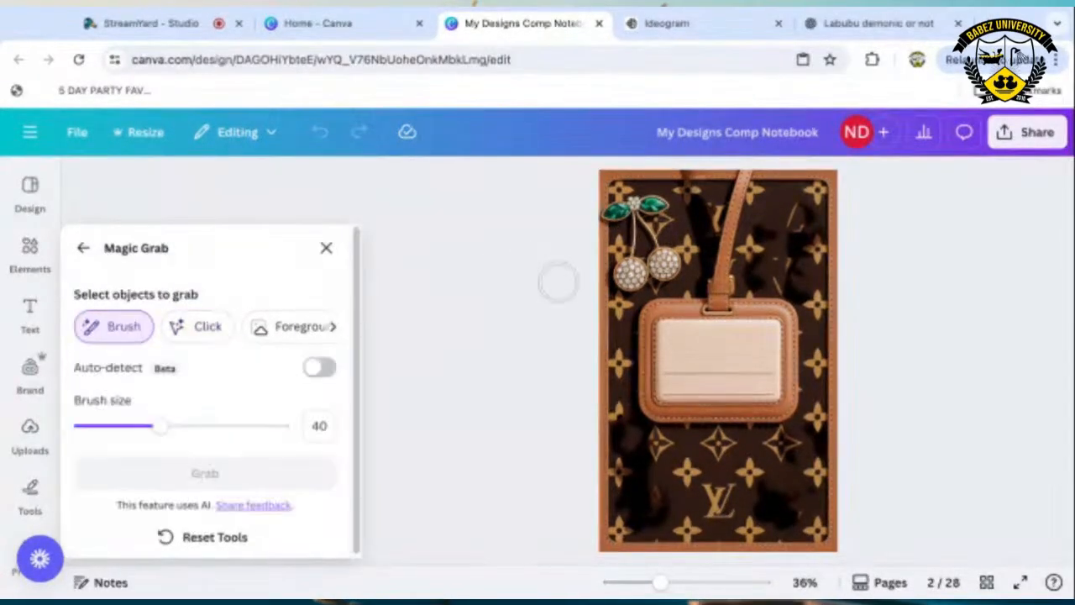
pyautogui.click(195, 330)
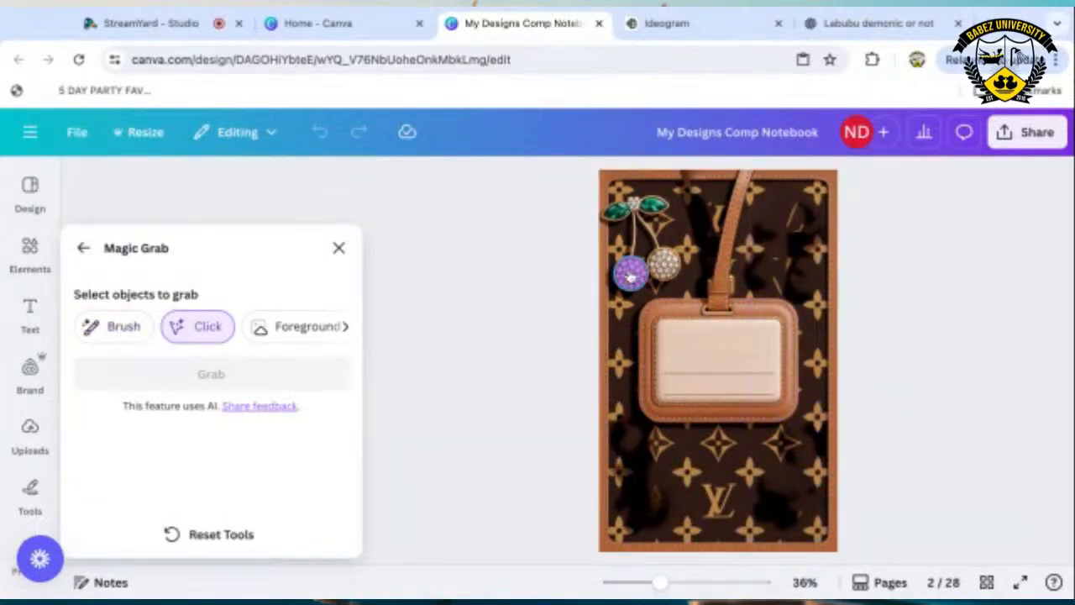
pyautogui.click(630, 277)
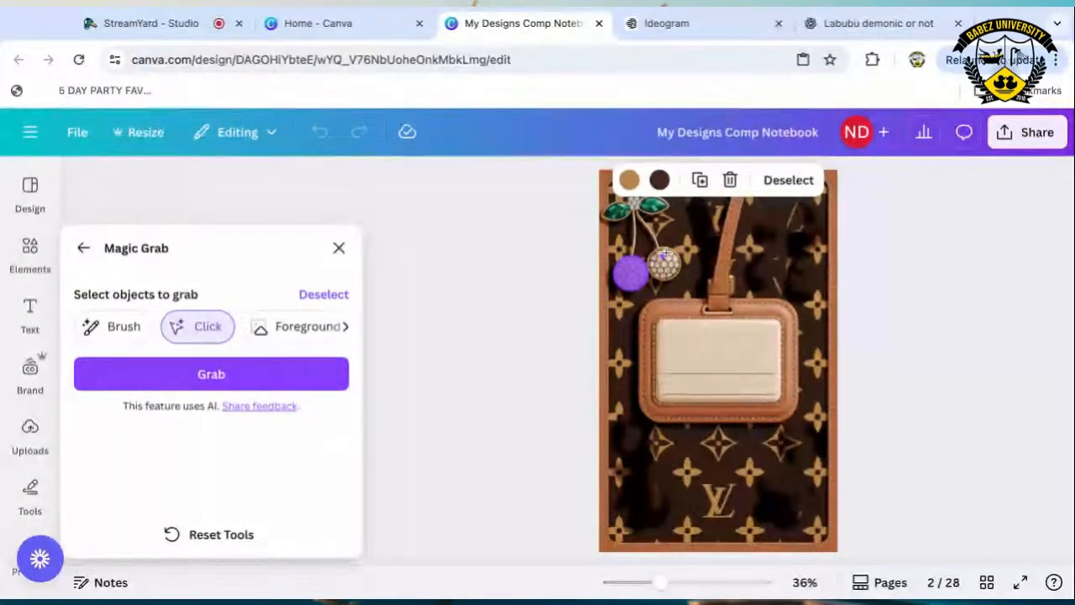
pyautogui.click(664, 254)
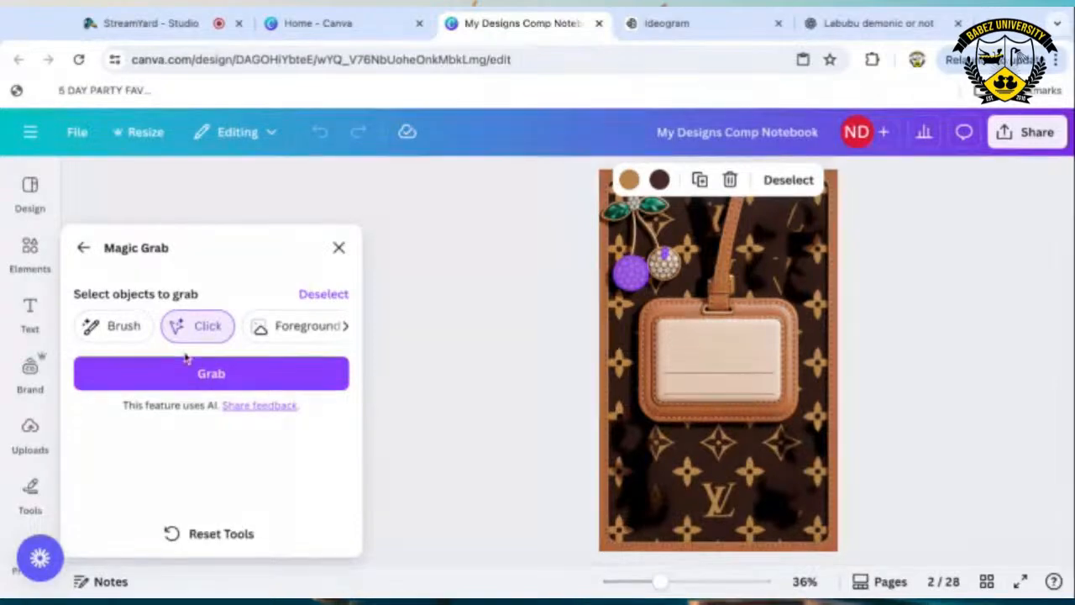
# Brush over the whole cherry charm at brush size 19, enable Auto-detect, and grab it from the cover background.
pyautogui.click(118, 329)
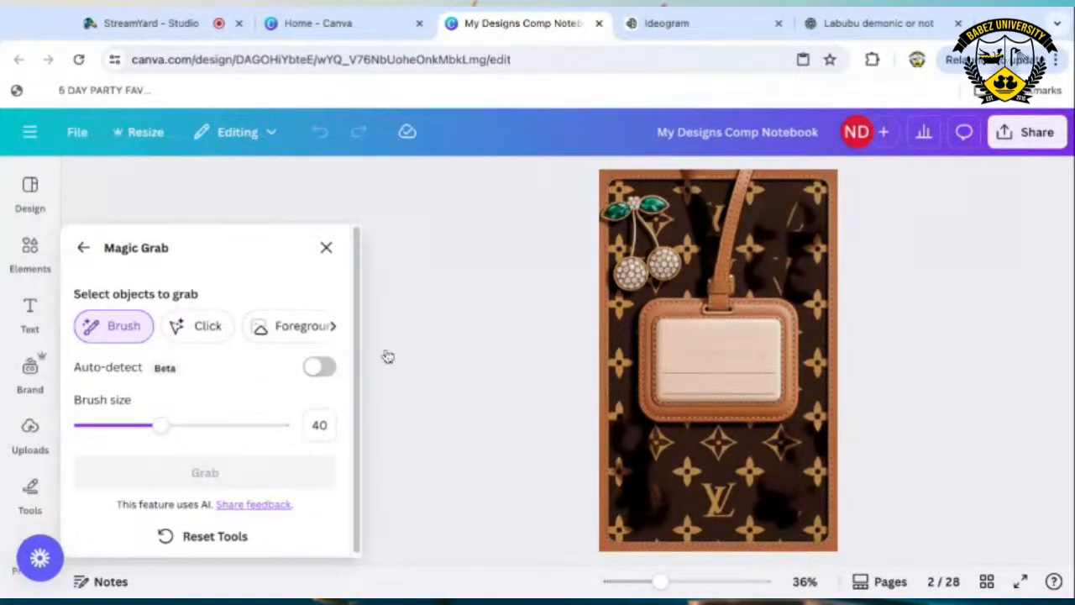
pyautogui.moveTo(159, 426)
pyautogui.mouseDown()
pyautogui.moveTo(133, 427)
pyautogui.moveTo(159, 435)
pyautogui.moveTo(118, 456)
pyautogui.mouseUp()
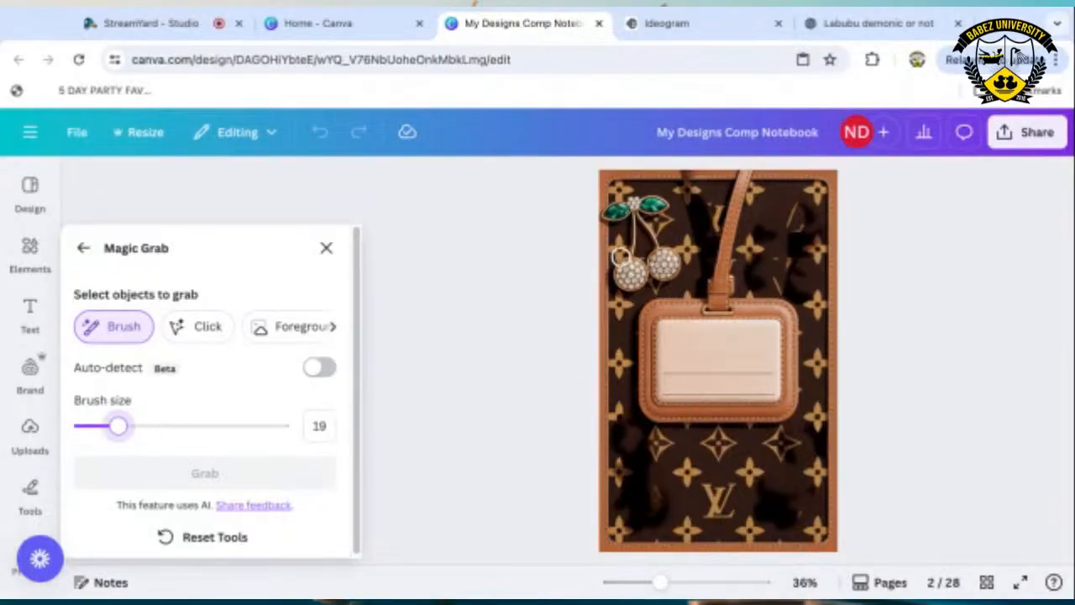
pyautogui.moveTo(644, 269)
pyautogui.mouseDown()
pyautogui.moveTo(628, 269)
pyautogui.moveTo(630, 289)
pyautogui.moveTo(629, 269)
pyautogui.moveTo(669, 267)
pyautogui.moveTo(658, 252)
pyautogui.moveTo(663, 264)
pyautogui.moveTo(672, 258)
pyautogui.moveTo(625, 204)
pyautogui.moveTo(582, 238)
pyautogui.moveTo(636, 206)
pyautogui.moveTo(664, 208)
pyautogui.moveTo(643, 207)
pyautogui.moveTo(631, 285)
pyautogui.mouseUp()
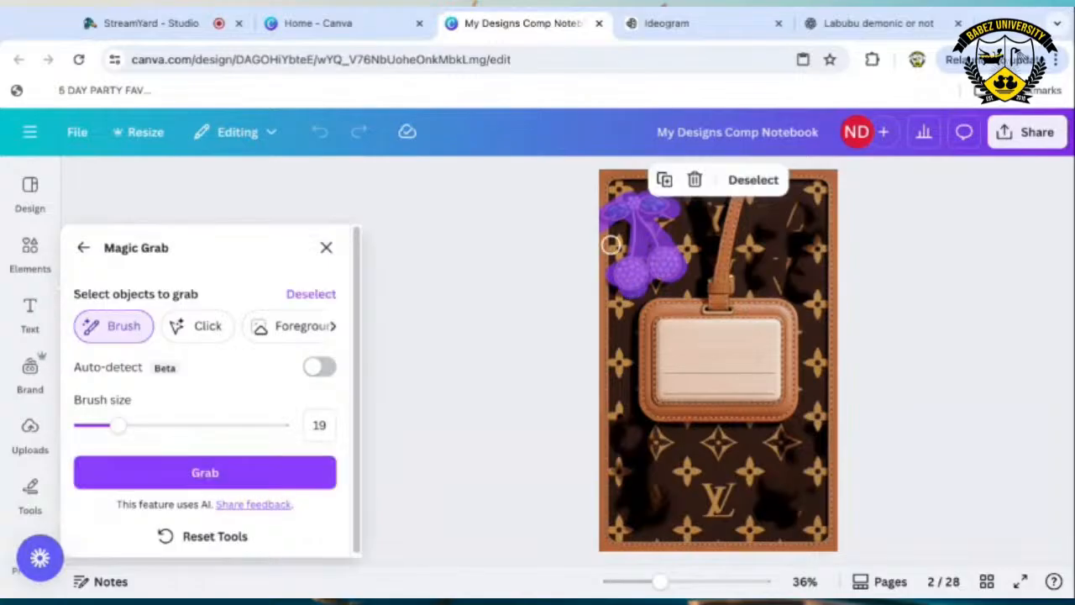
pyautogui.click(319, 367)
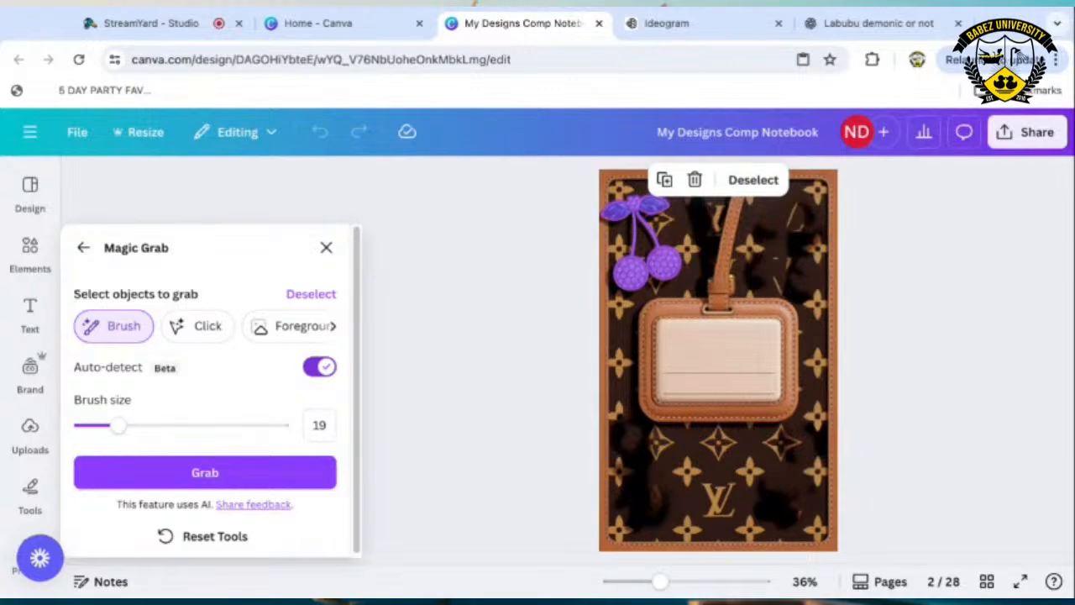
pyautogui.click(264, 479)
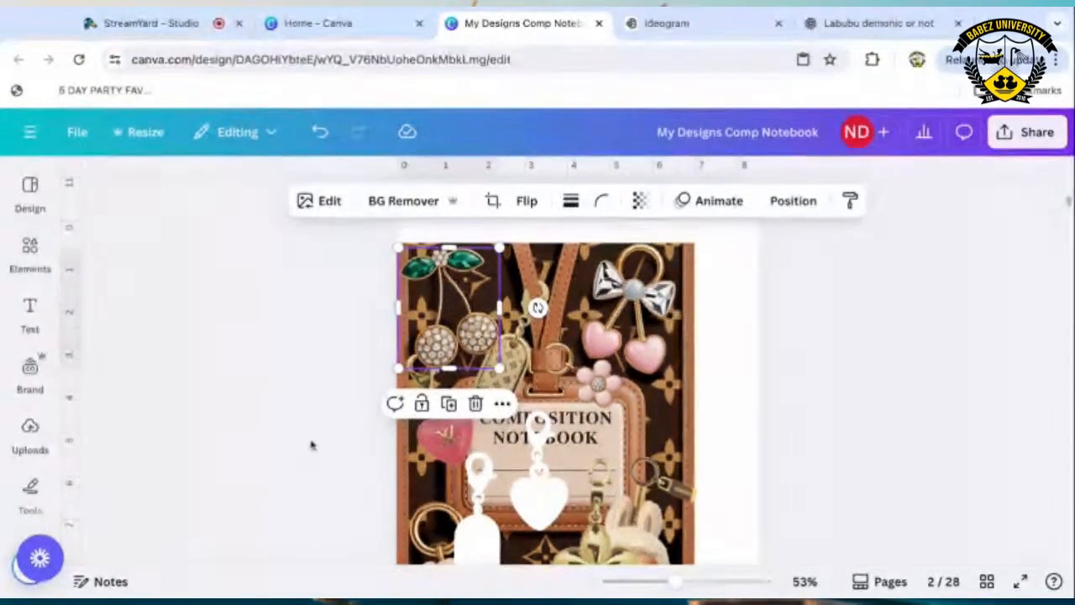
# Resize, reposition and slightly rotate the pink heart charm so its clasp tucks behind the left cherry.
pyautogui.click(460, 451)
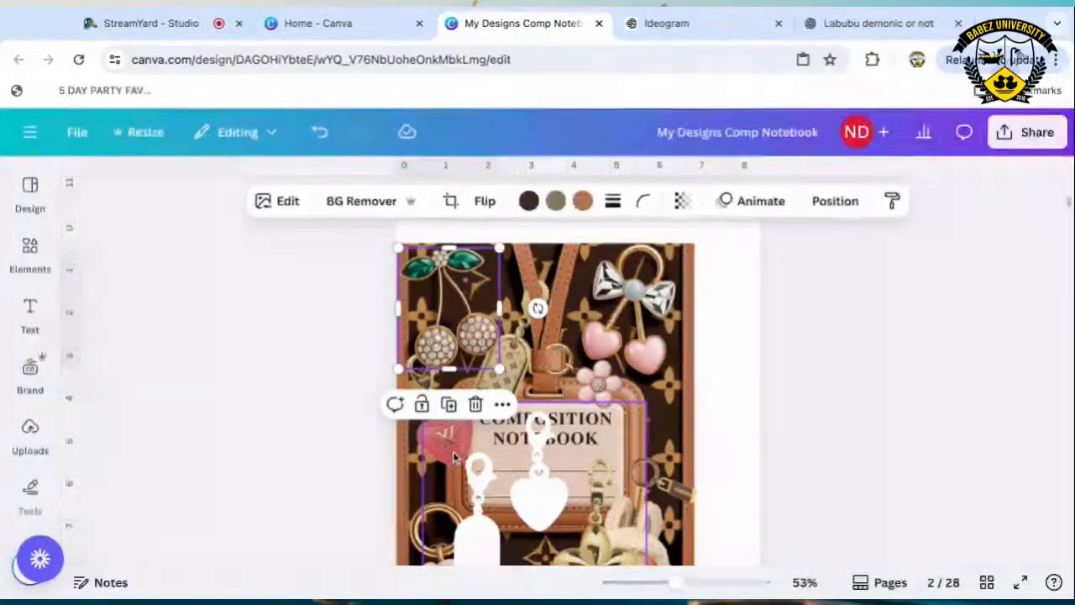
pyautogui.click(330, 449)
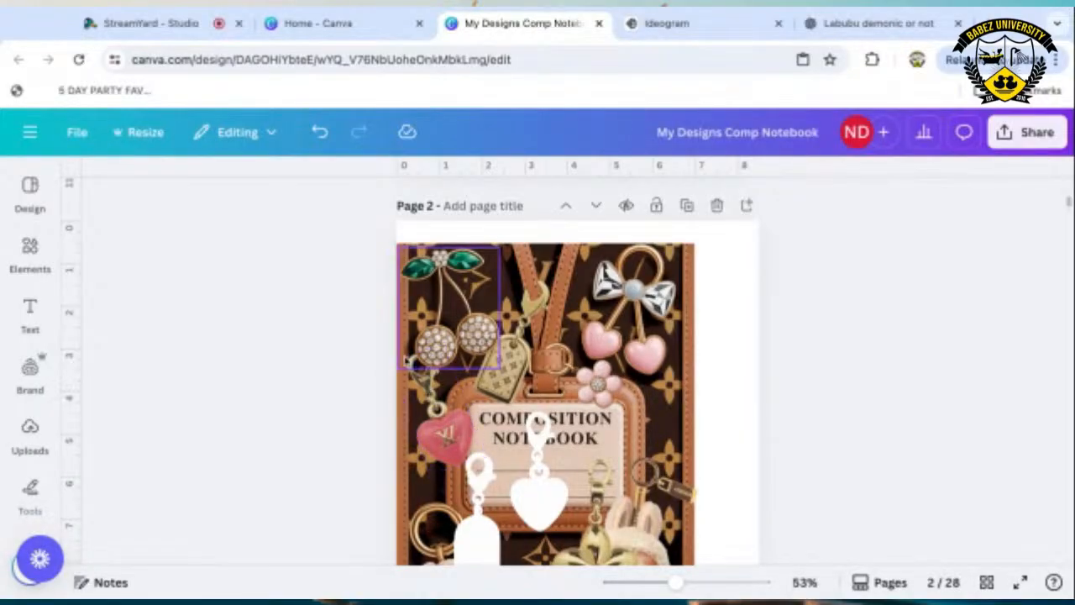
pyautogui.click(430, 391)
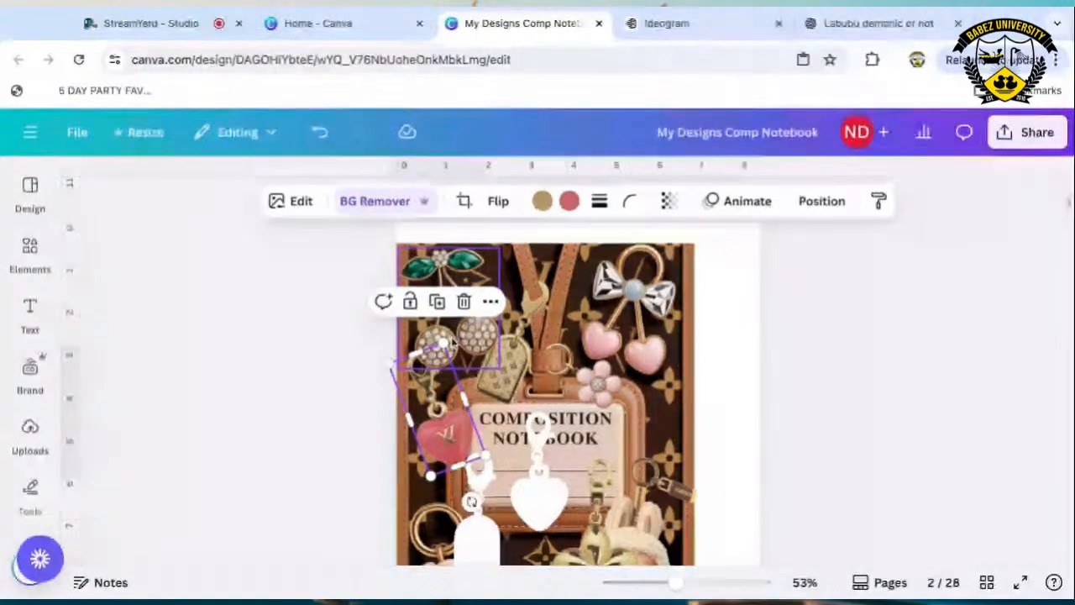
pyautogui.moveTo(444, 343); pyautogui.dragTo(446, 316)
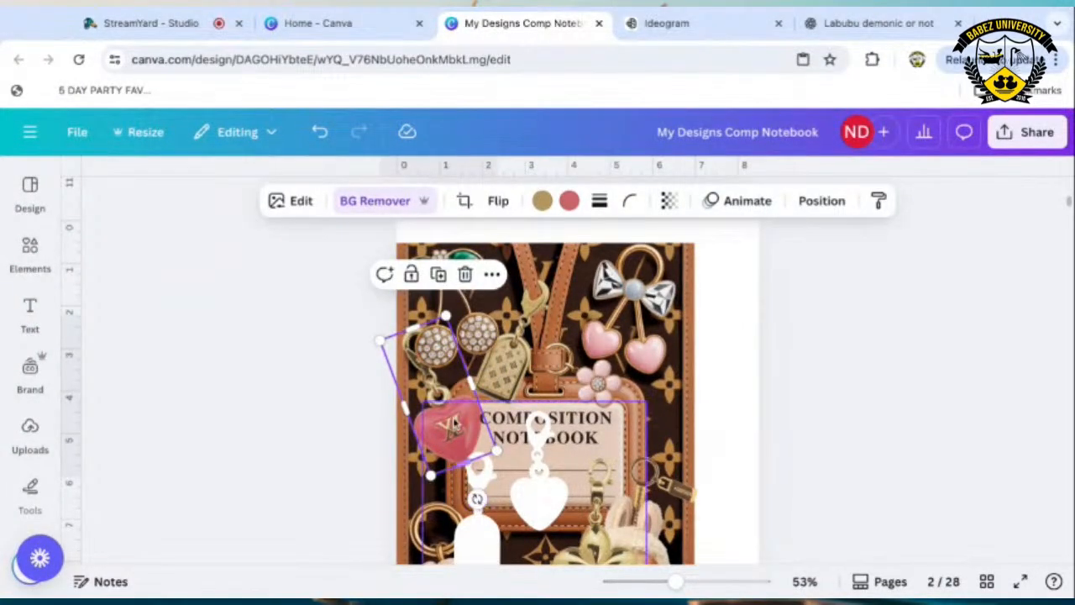
pyautogui.moveTo(452, 426); pyautogui.dragTo(462, 431)
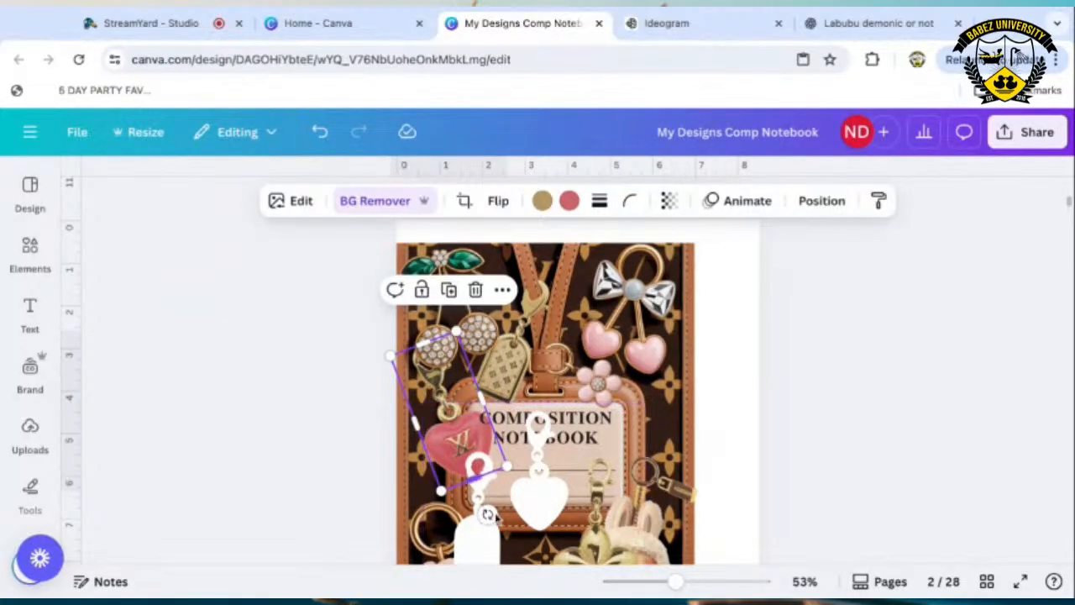
pyautogui.moveTo(489, 516)
pyautogui.mouseDown()
pyautogui.moveTo(463, 436)
pyautogui.moveTo(488, 528)
pyautogui.mouseUp()
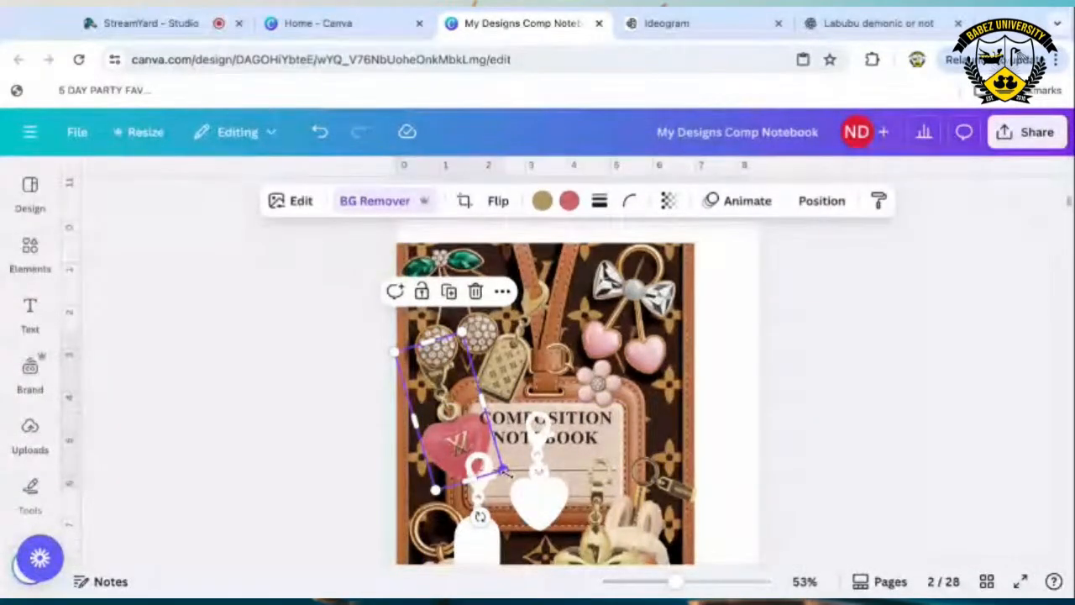
pyautogui.moveTo(504, 473)
pyautogui.mouseDown()
pyautogui.moveTo(494, 508)
pyautogui.moveTo(506, 477)
pyautogui.moveTo(494, 462)
pyautogui.mouseUp()
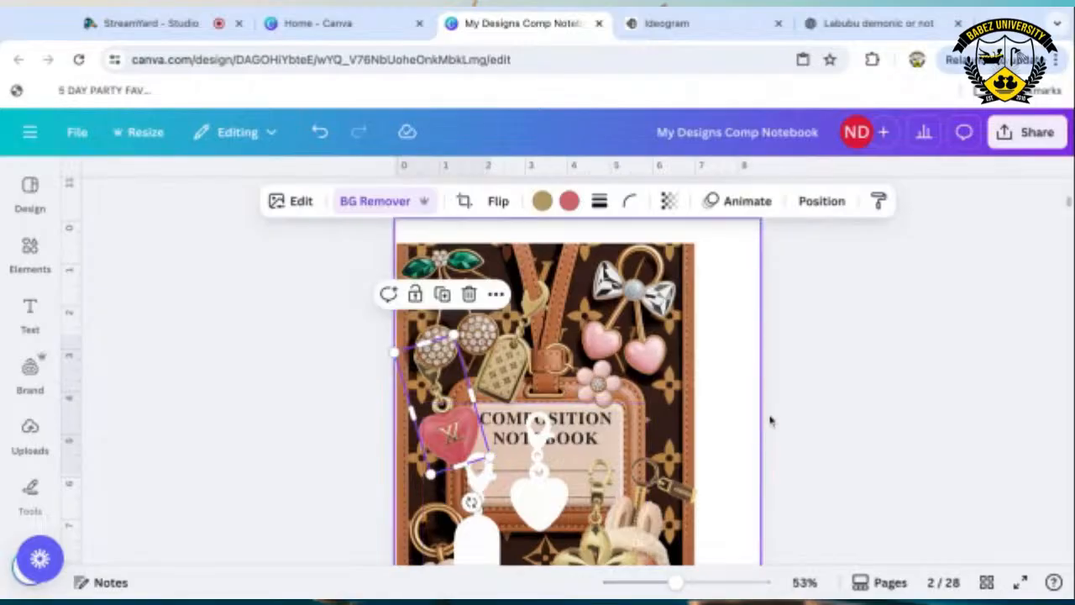
pyautogui.click(768, 422)
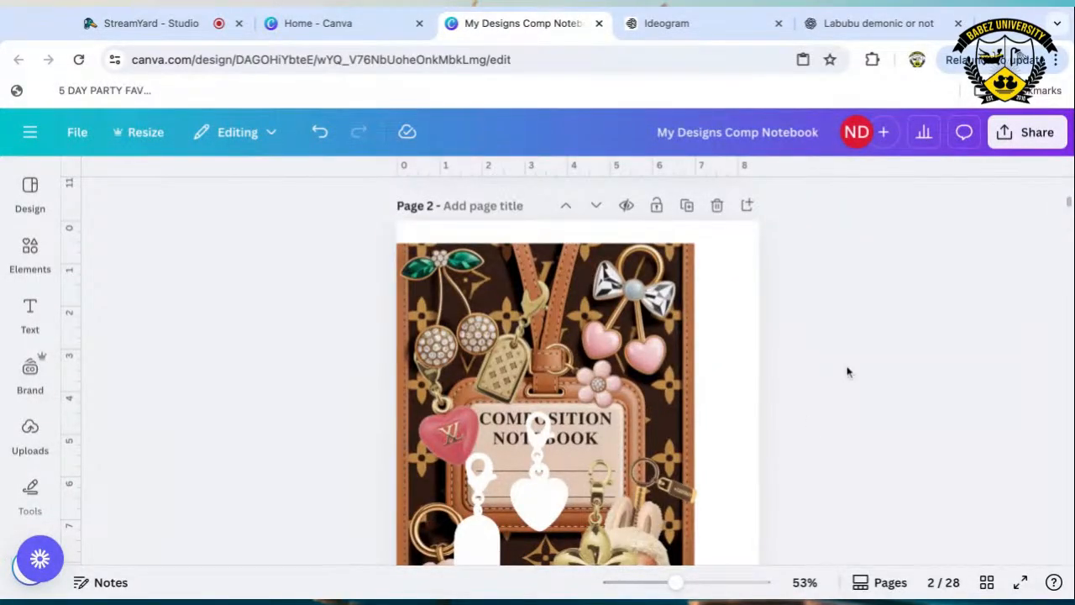
# Use Magic Grab to separate the gold flower charm from the image with the white charm silhouettes.
pyautogui.scroll(-3, 804, 379)
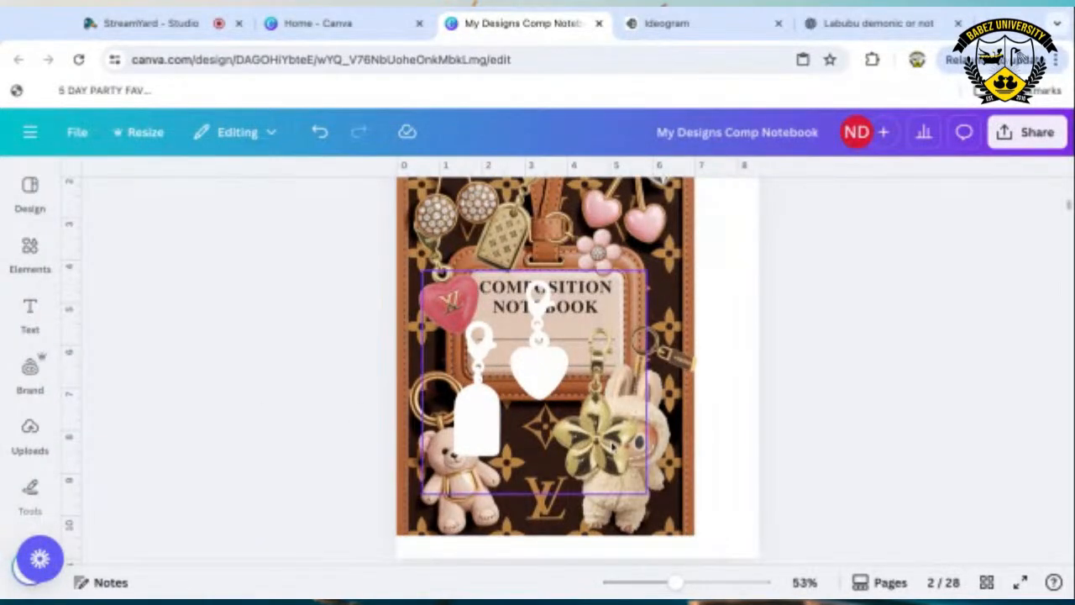
pyautogui.click(486, 398)
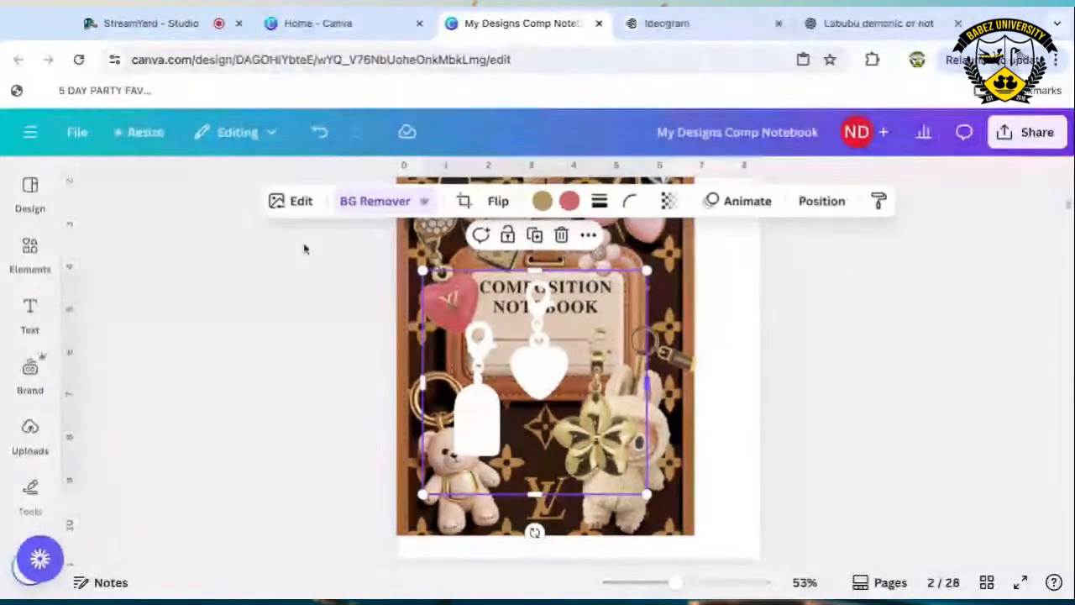
pyautogui.click(292, 208)
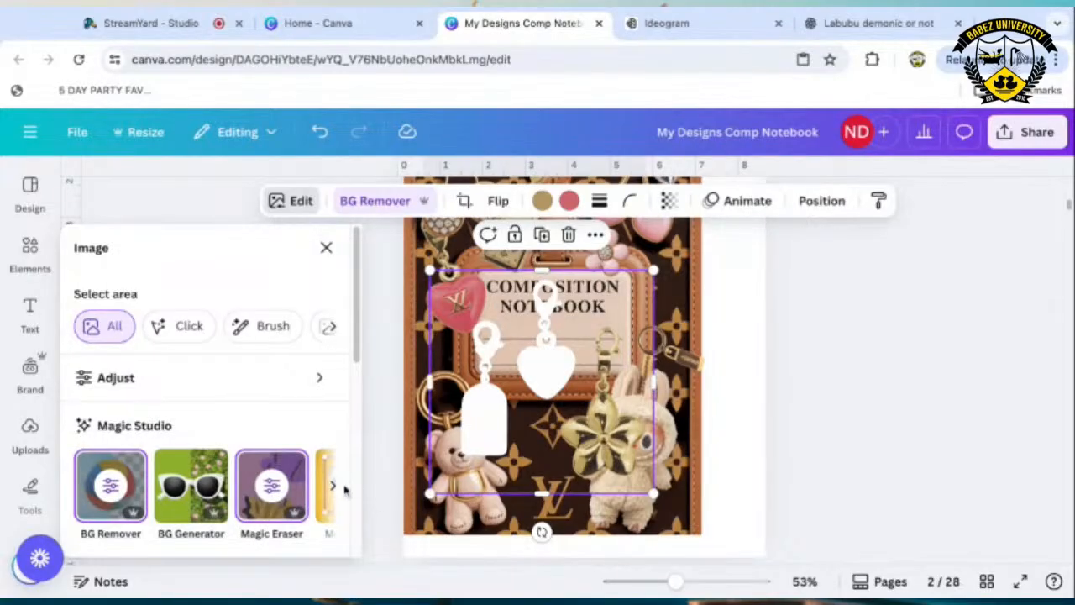
pyautogui.click(333, 489)
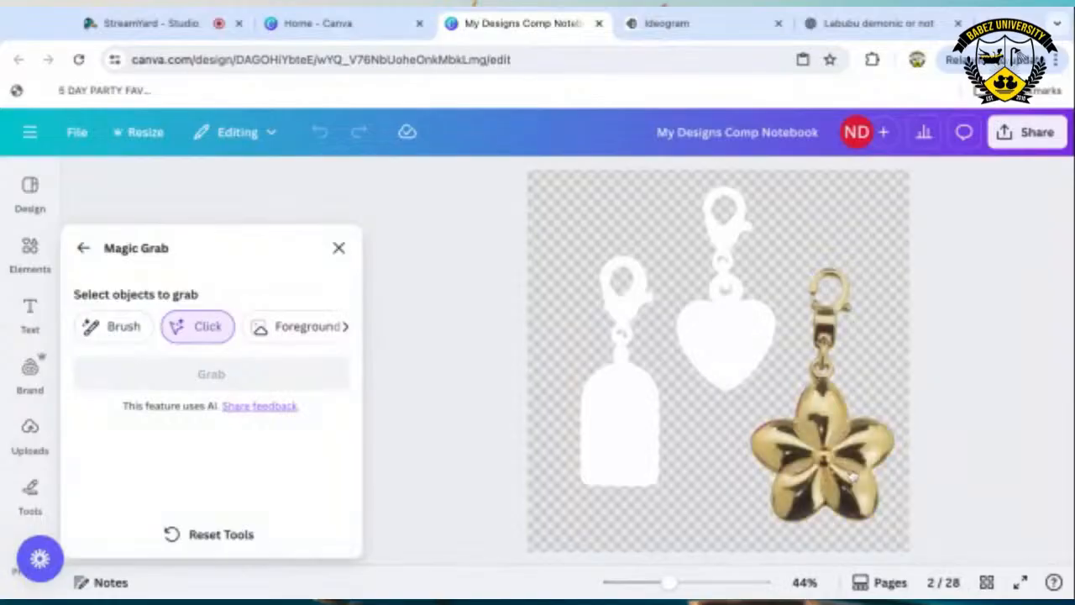
pyautogui.click(844, 463)
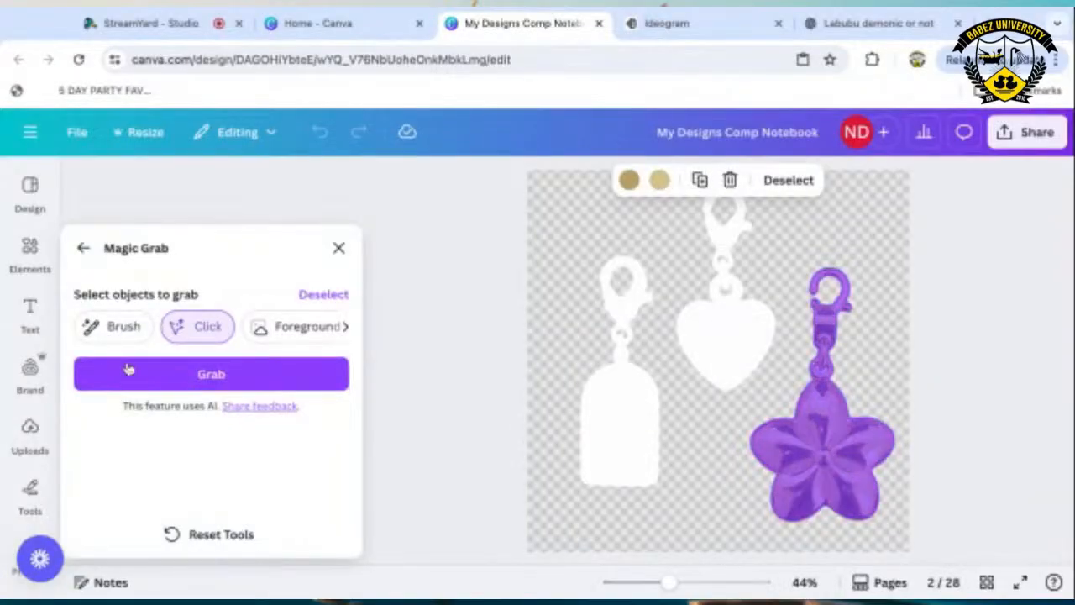
pyautogui.click(183, 374)
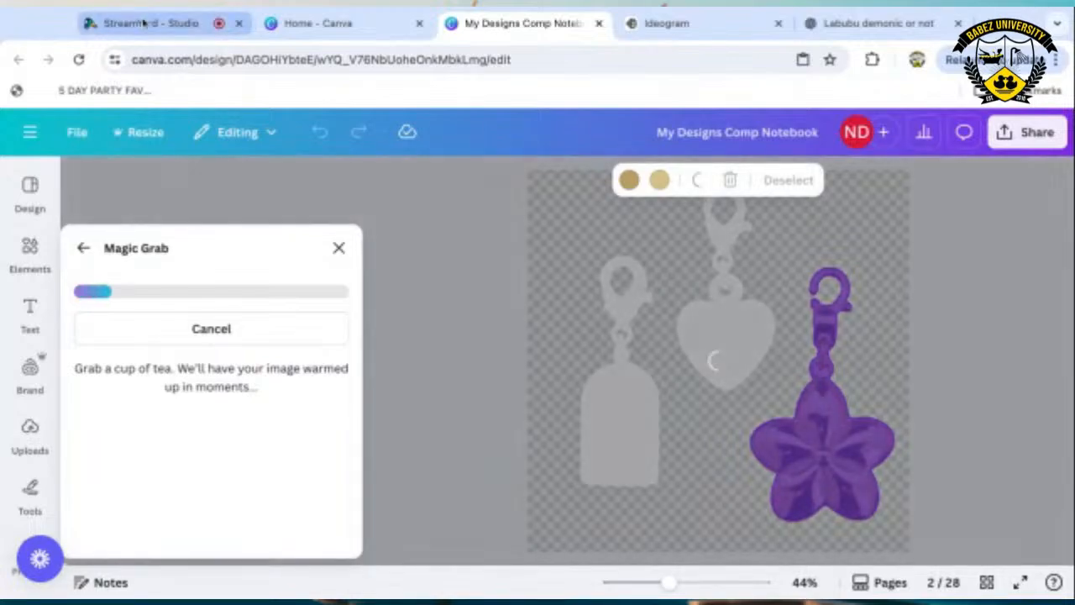
# Check the live stream page in StreamYard and return to the Canva notebook design.
pyautogui.click(145, 24)
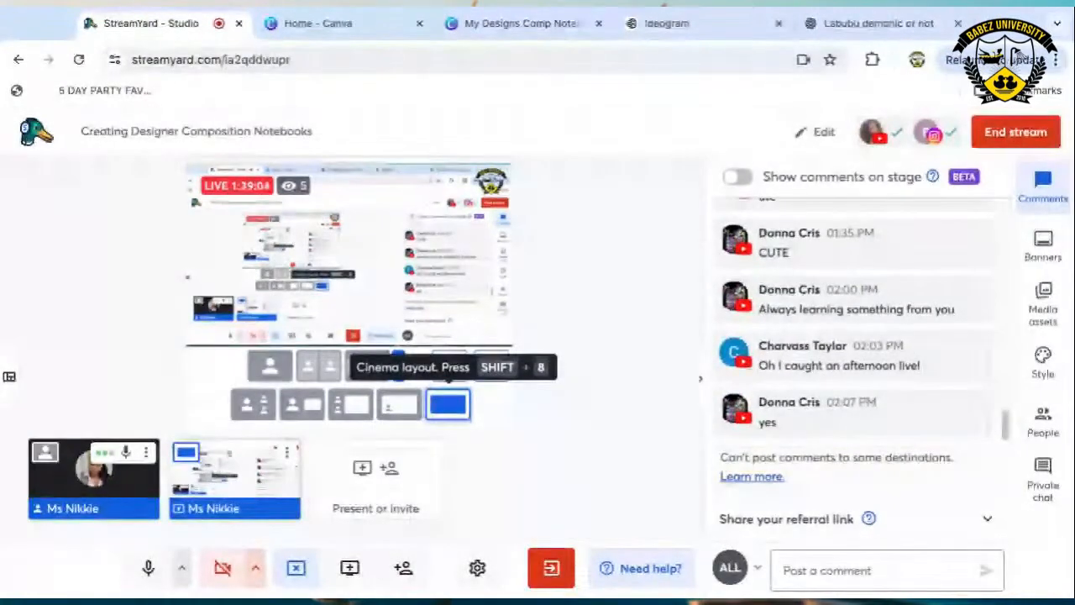
pyautogui.click(514, 24)
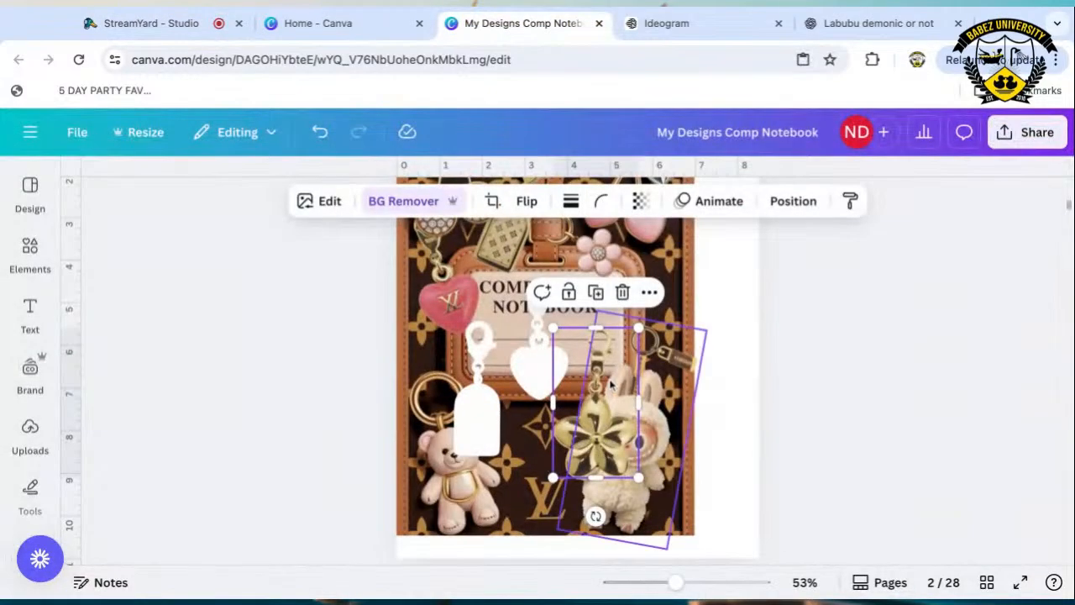
# Move the gold flower charm down between the bear and the bunny doll, and delete the leftover white silhouettes image.
pyautogui.click(591, 435)
pyautogui.moveTo(591, 435)
pyautogui.mouseDown()
pyautogui.moveTo(539, 438)
pyautogui.moveTo(588, 456)
pyautogui.mouseUp()
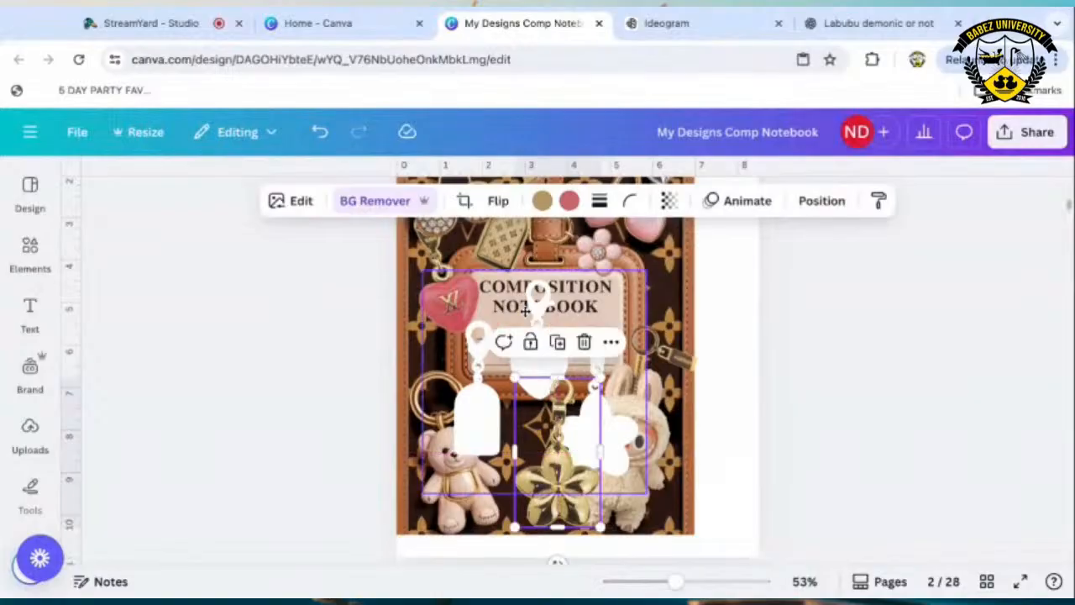
pyautogui.click(570, 310)
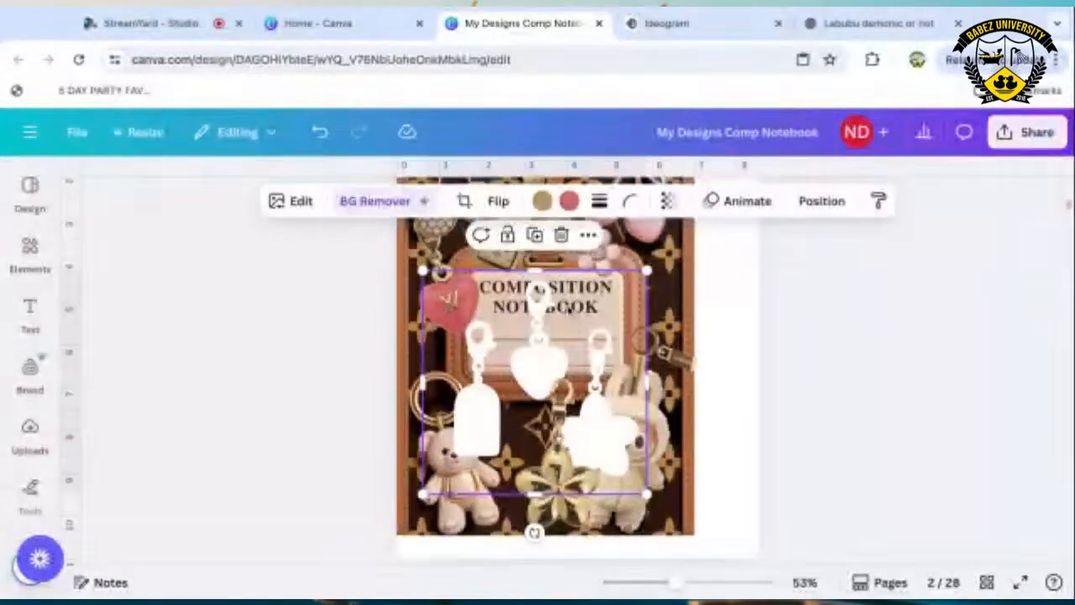
pyautogui.rightClick(568, 370)
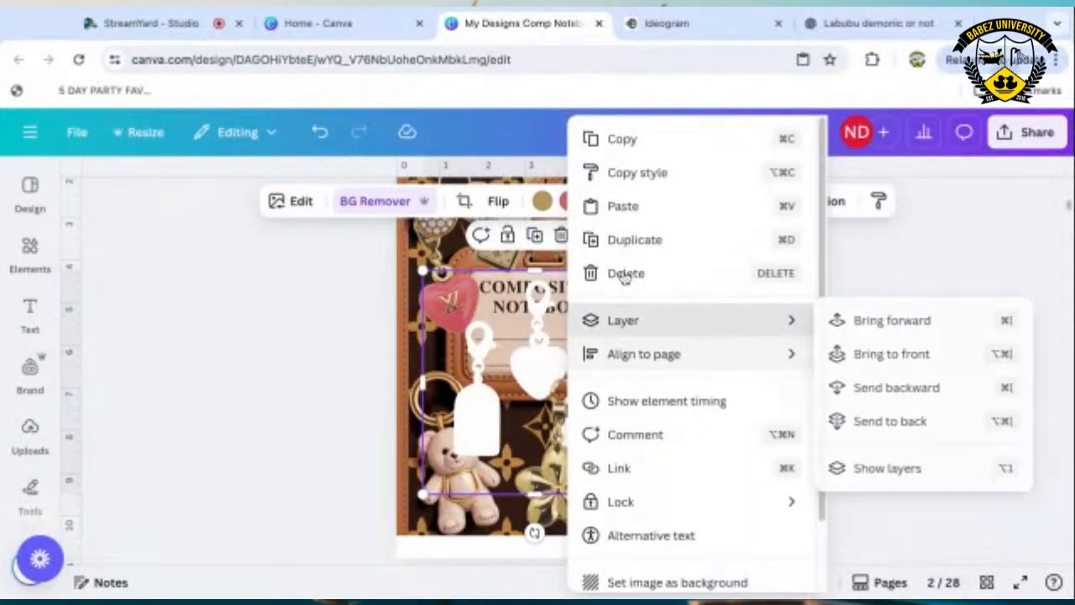
pyautogui.click(627, 272)
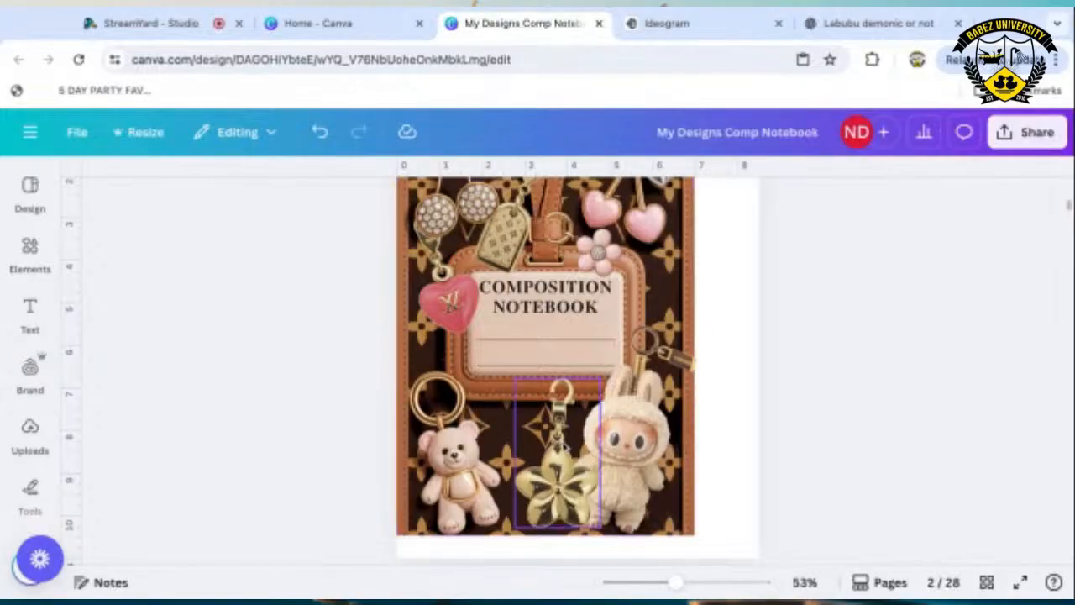
# Shrink the gold flower charm to a little over half its size, keeping it between the bear and the bunny doll.
pyautogui.click(559, 446)
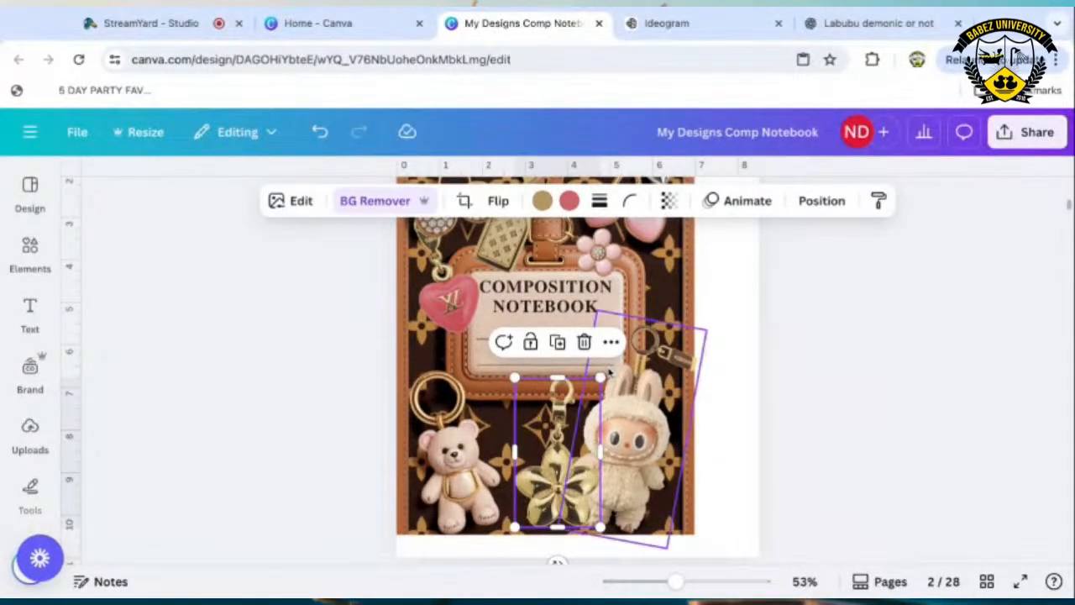
pyautogui.moveTo(600, 377); pyautogui.dragTo(566, 441)
pyautogui.click(970, 406)
pyautogui.click(541, 499)
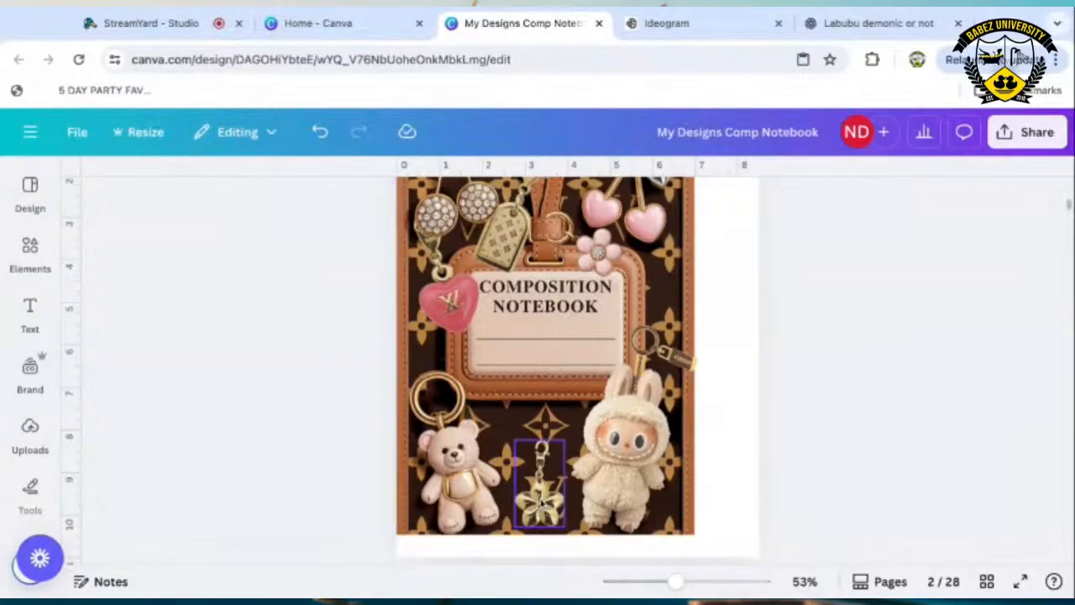
# Move the gold flower charm up so its clasp overlaps the lower edge of the leather label, and enlarge it slightly.
pyautogui.moveTo(539, 501); pyautogui.dragTo(541, 438)
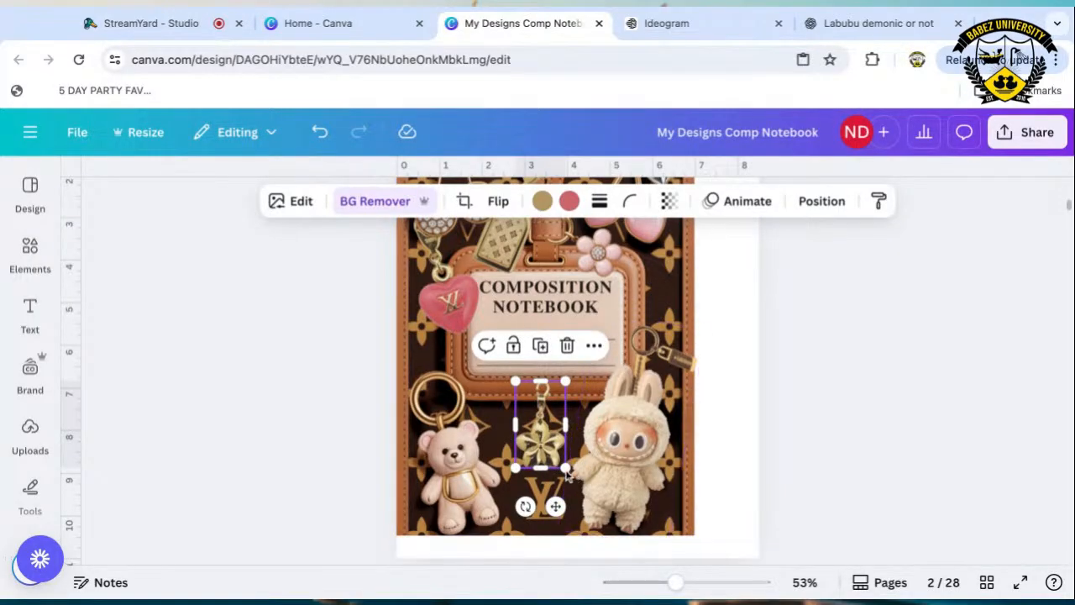
pyautogui.moveTo(565, 468); pyautogui.dragTo(532, 473)
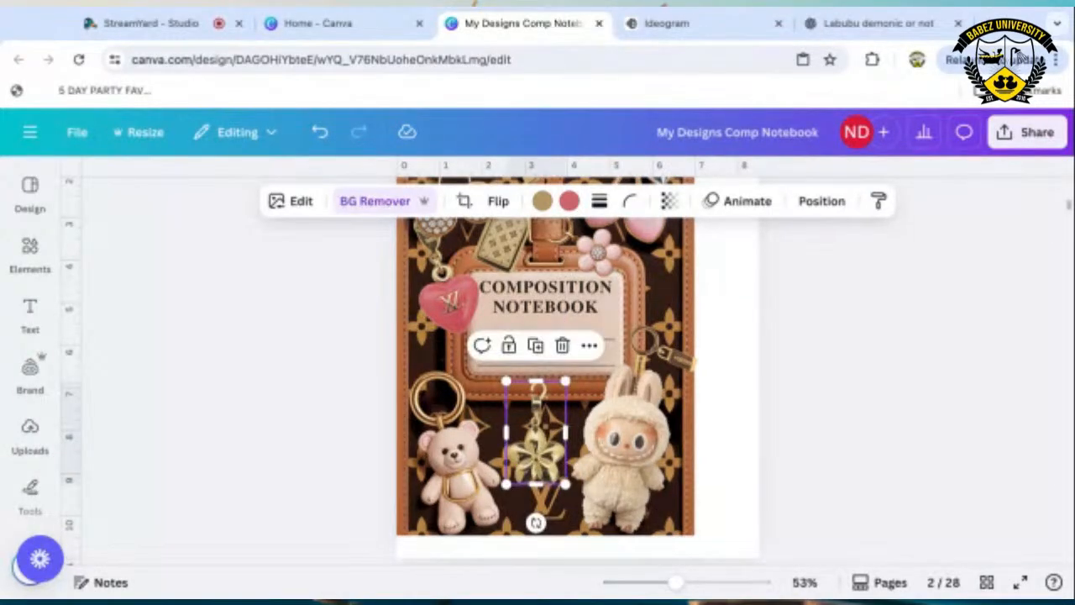
pyautogui.click(883, 472)
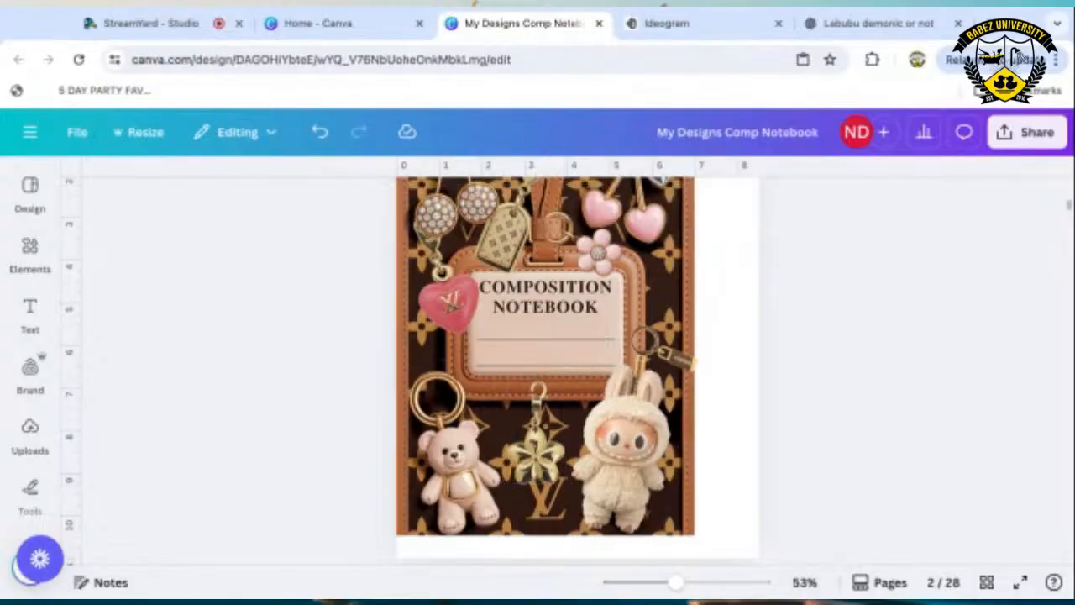
# Zoom out to 41% to view the whole notebook cover, then check the StreamYard live stream page and return to the design.
pyautogui.moveTo(681, 582); pyautogui.dragTo(676, 582)
pyautogui.scroll(3, 799, 501)
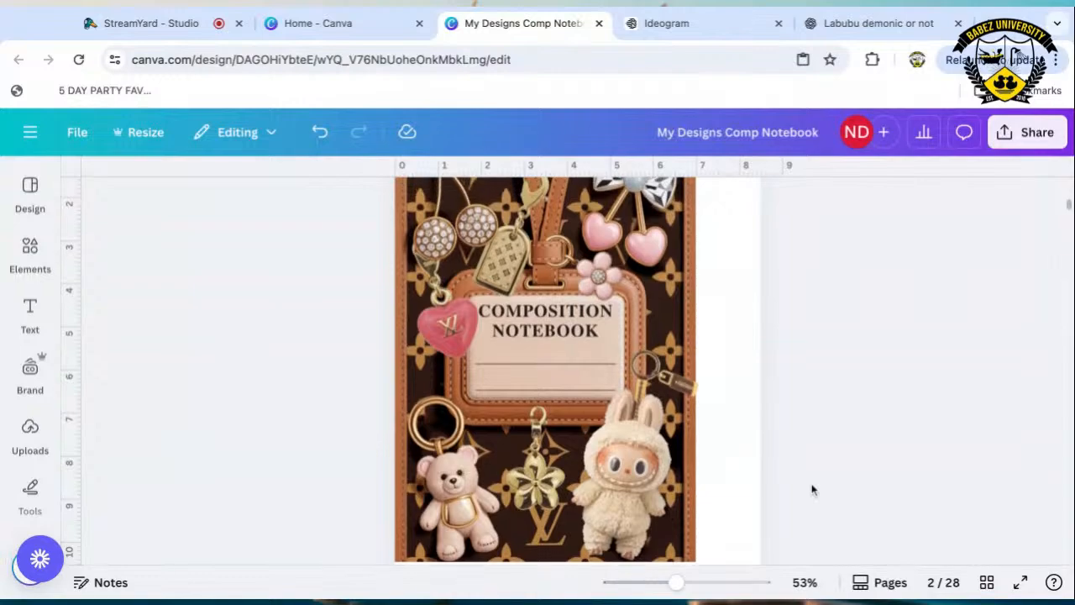
pyautogui.moveTo(676, 586); pyautogui.dragTo(665, 582)
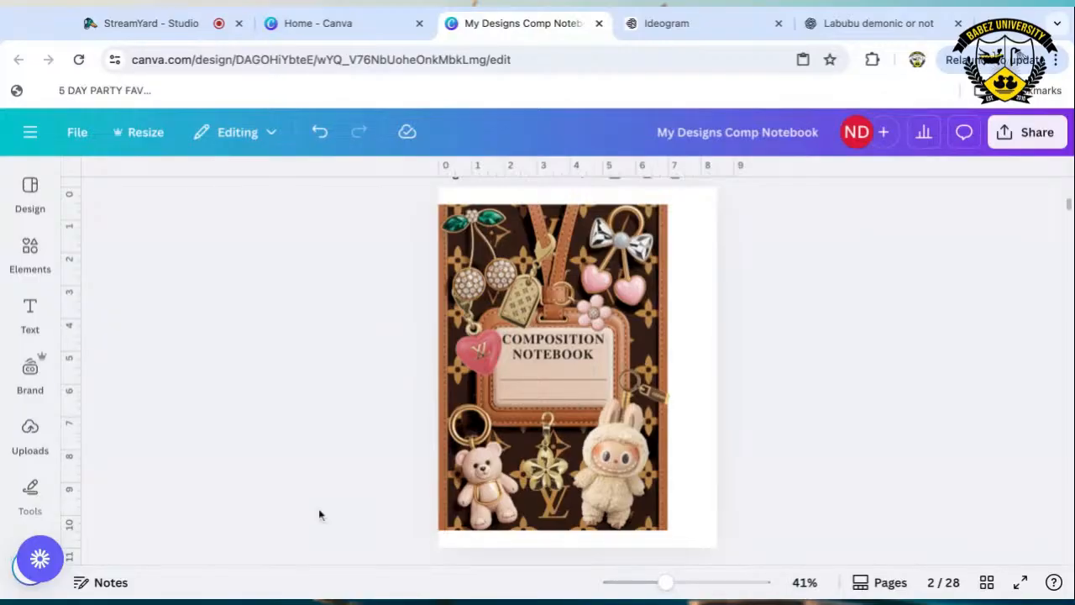
pyautogui.click(176, 25)
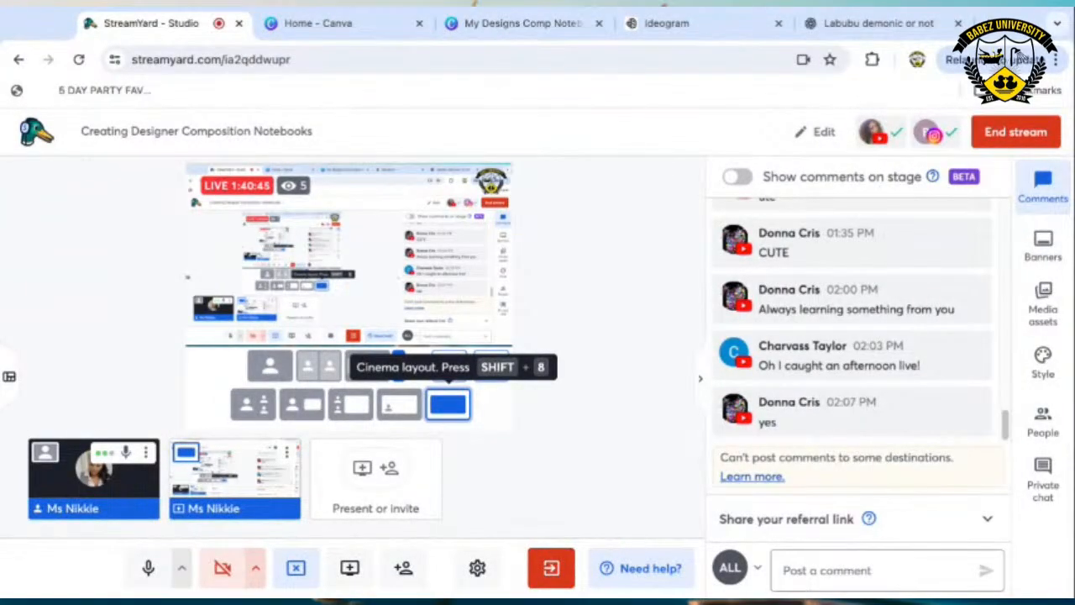
pyautogui.click(517, 25)
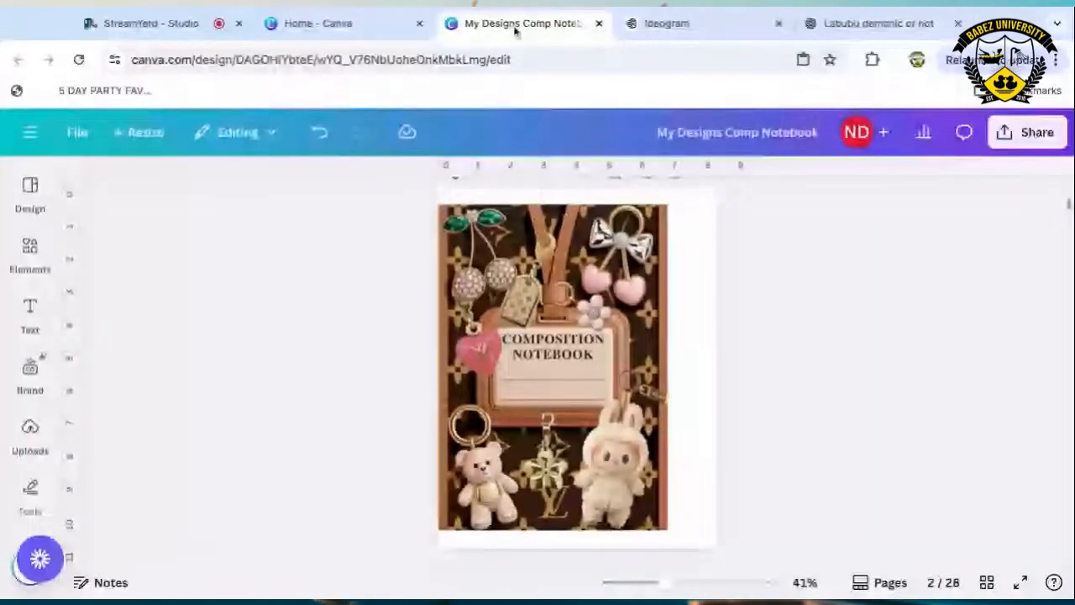
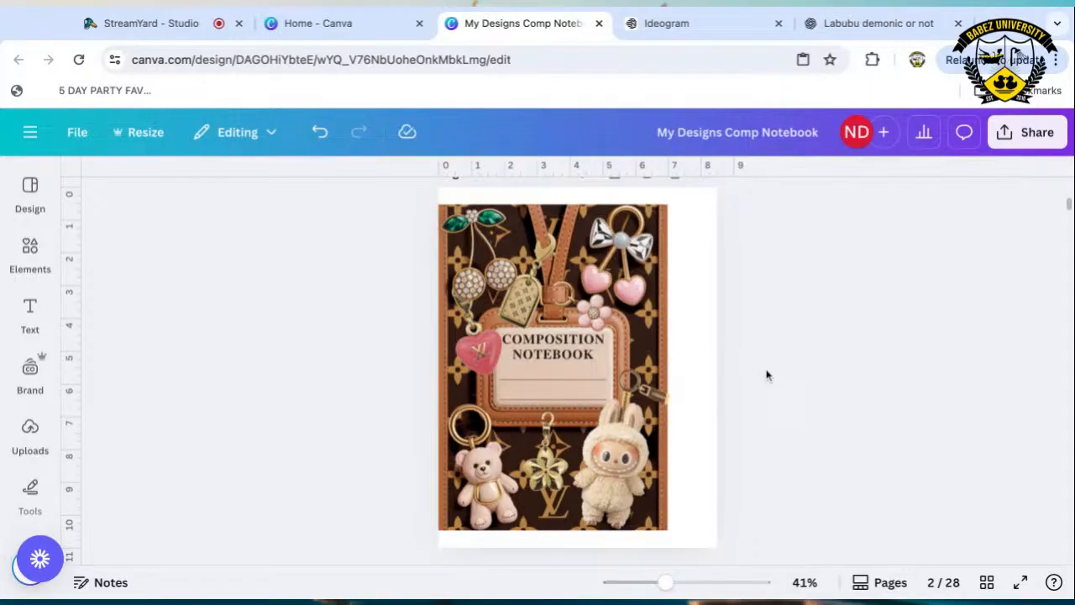
# Switch to the ChatGPT conversation and review the handbag inspiration photo and the luxury composition notebook cover prompt.
pyautogui.click(857, 33)
pyautogui.scroll(10, 719, 369)
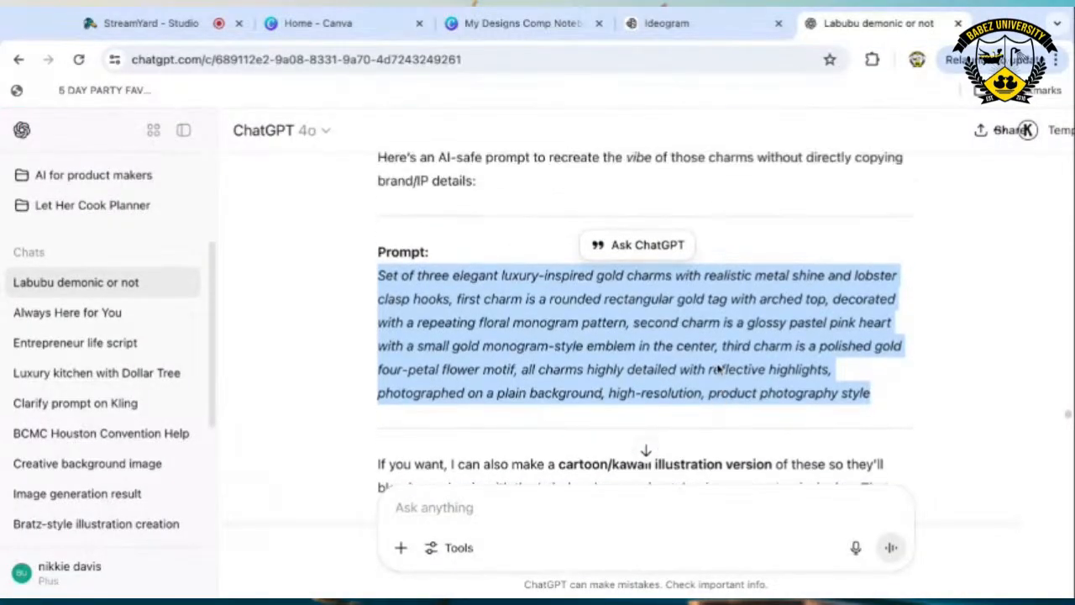
pyautogui.scroll(15, 718, 366)
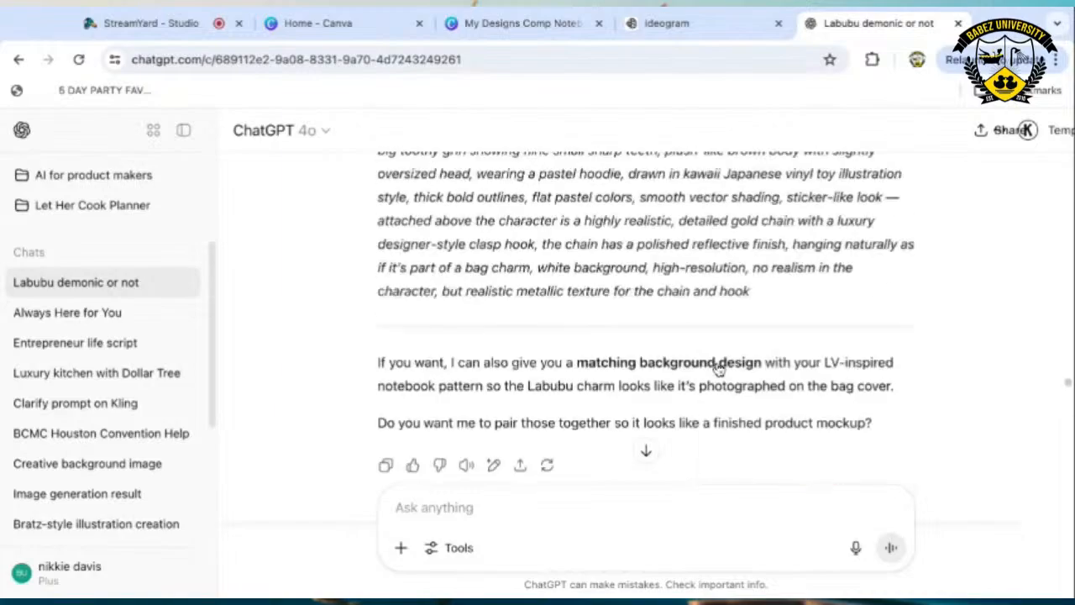
pyautogui.scroll(15, 716, 367)
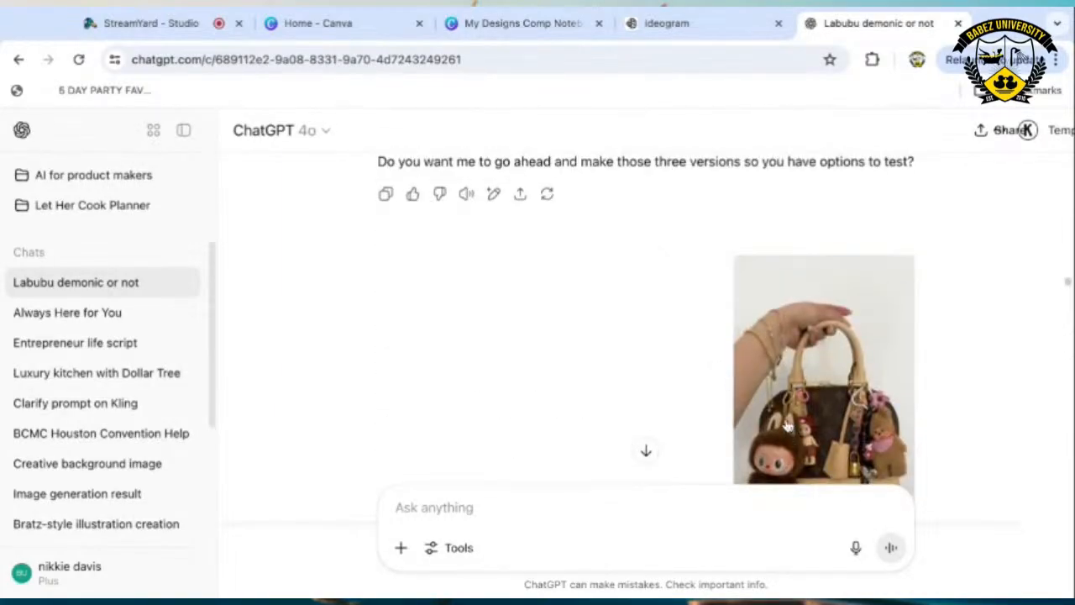
pyautogui.scroll(-2, 798, 357)
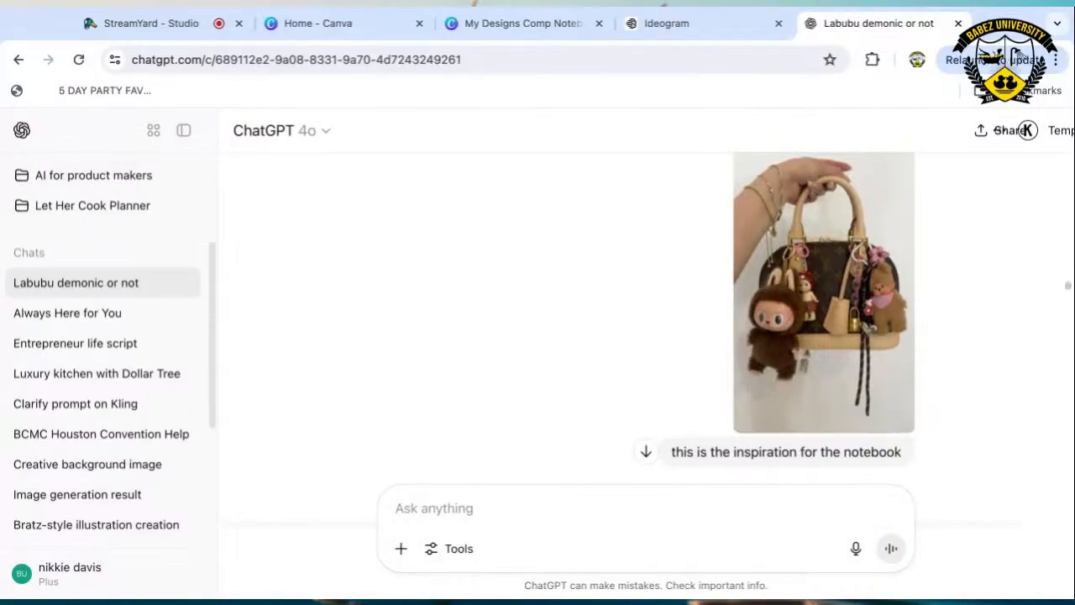
pyautogui.scroll(-2, 936, 396)
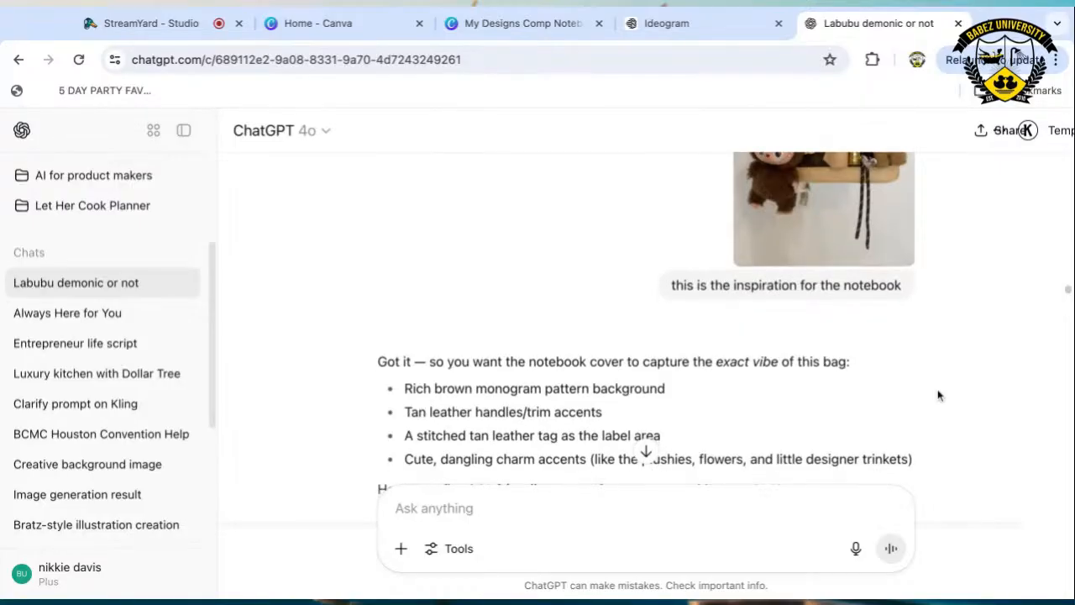
pyautogui.scroll(-2, 646, 320)
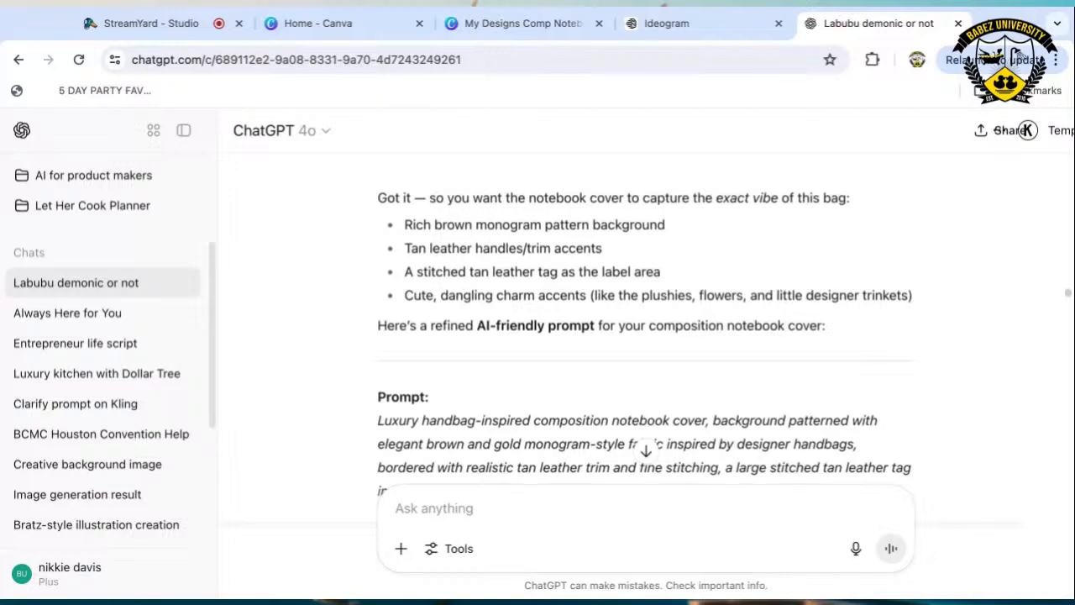
pyautogui.scroll(-3, 734, 394)
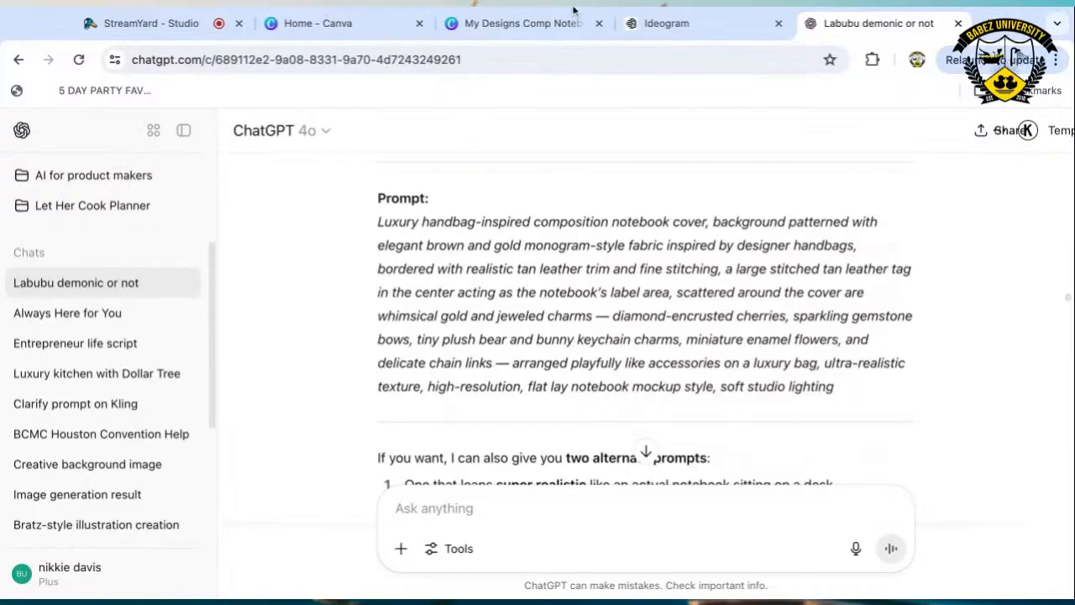
# Switch to Ideogram and browse past creations to compare the generated composition notebook covers with charms.
pyautogui.click(676, 26)
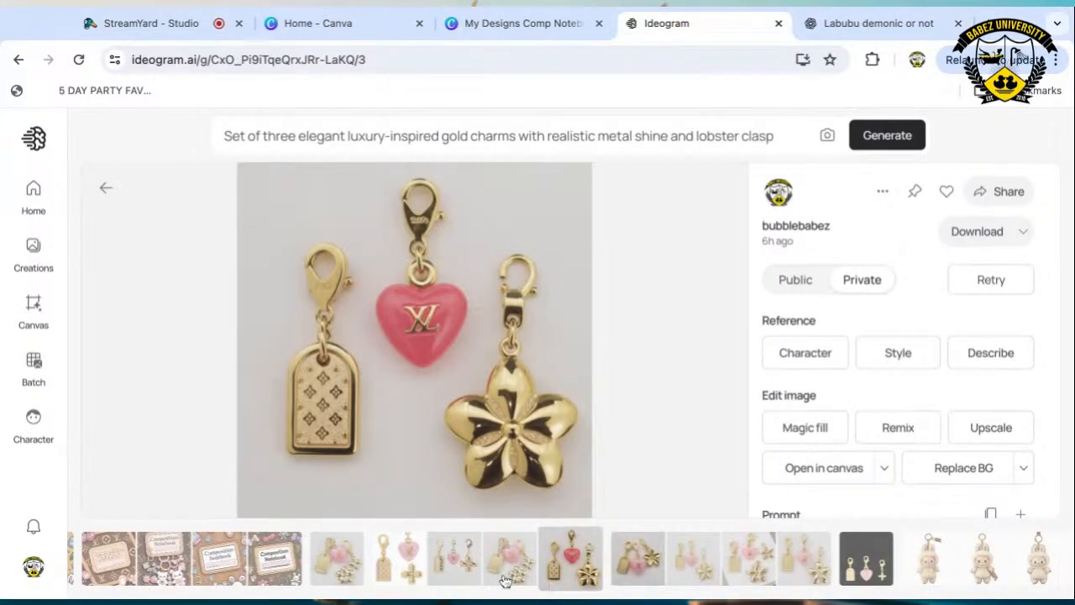
pyautogui.click(34, 244)
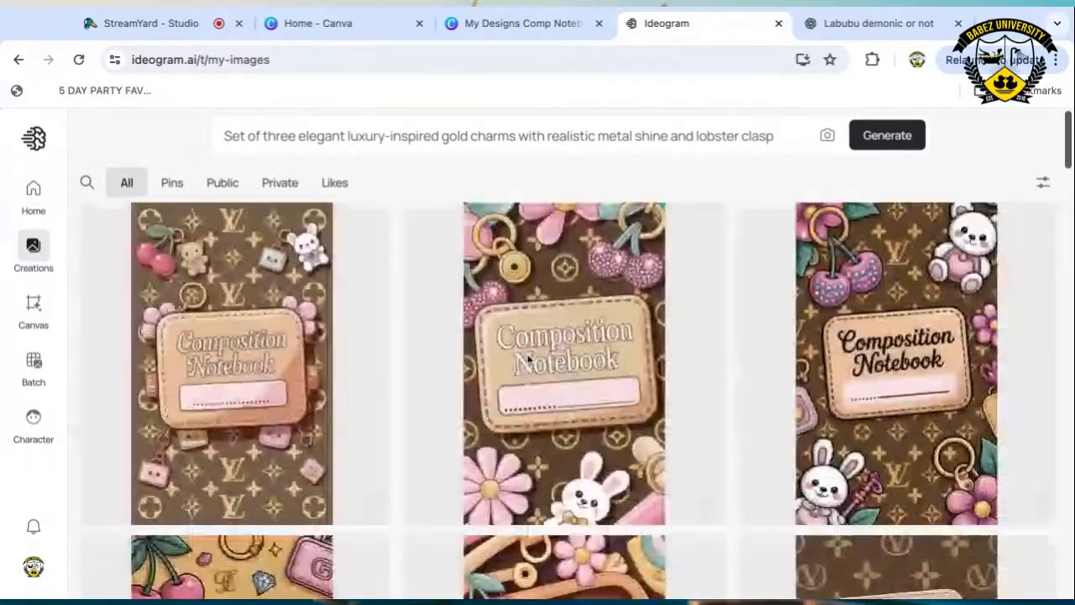
pyautogui.scroll(-15, 528, 356)
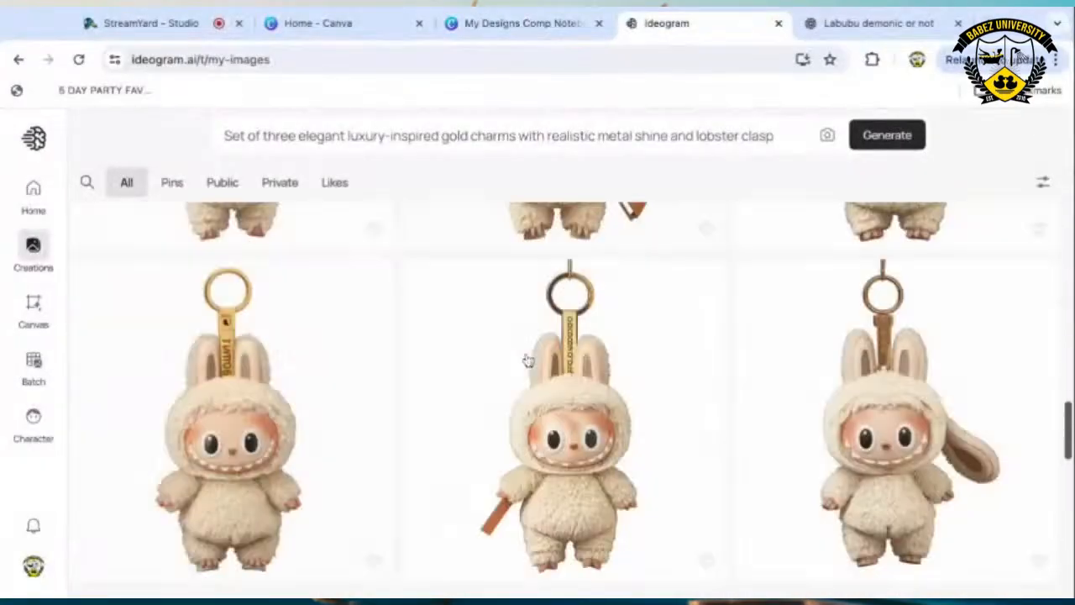
pyautogui.scroll(-10, 528, 360)
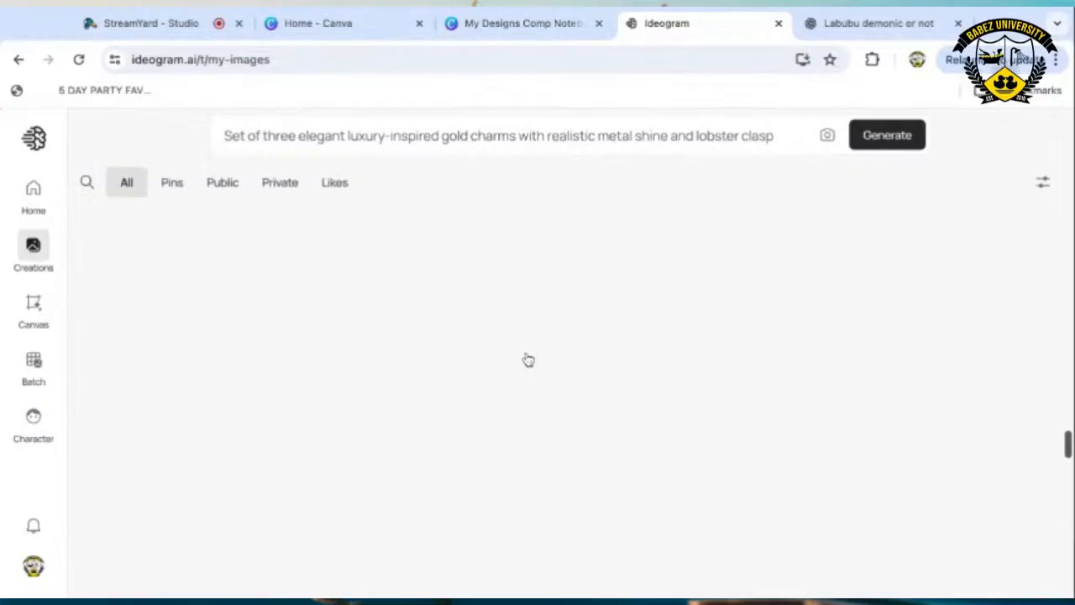
pyautogui.scroll(-10, 528, 360)
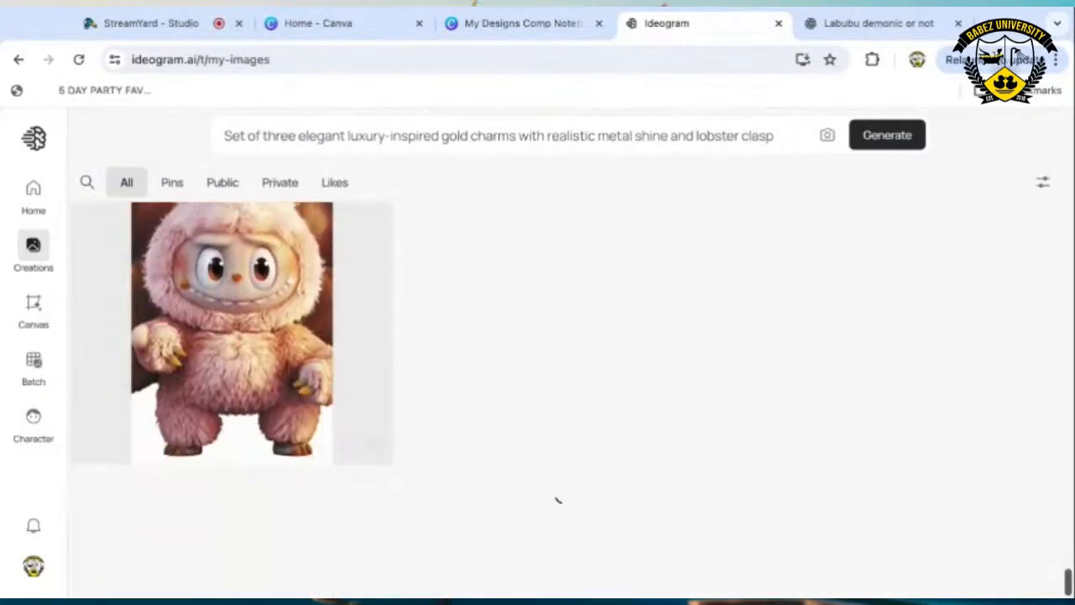
pyautogui.scroll(-10, 529, 360)
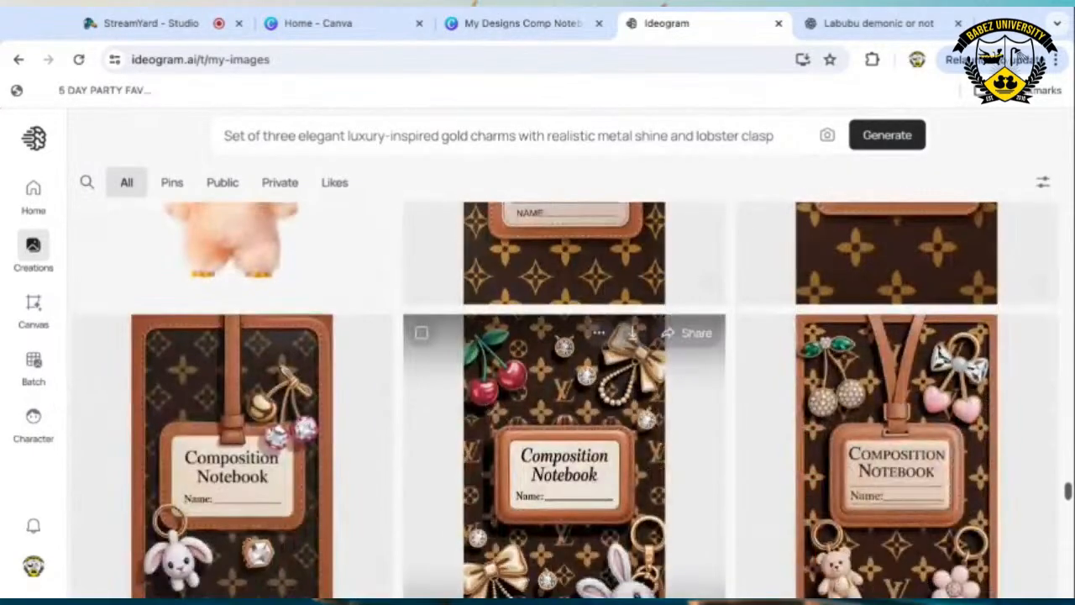
pyautogui.scroll(-3, 563, 400)
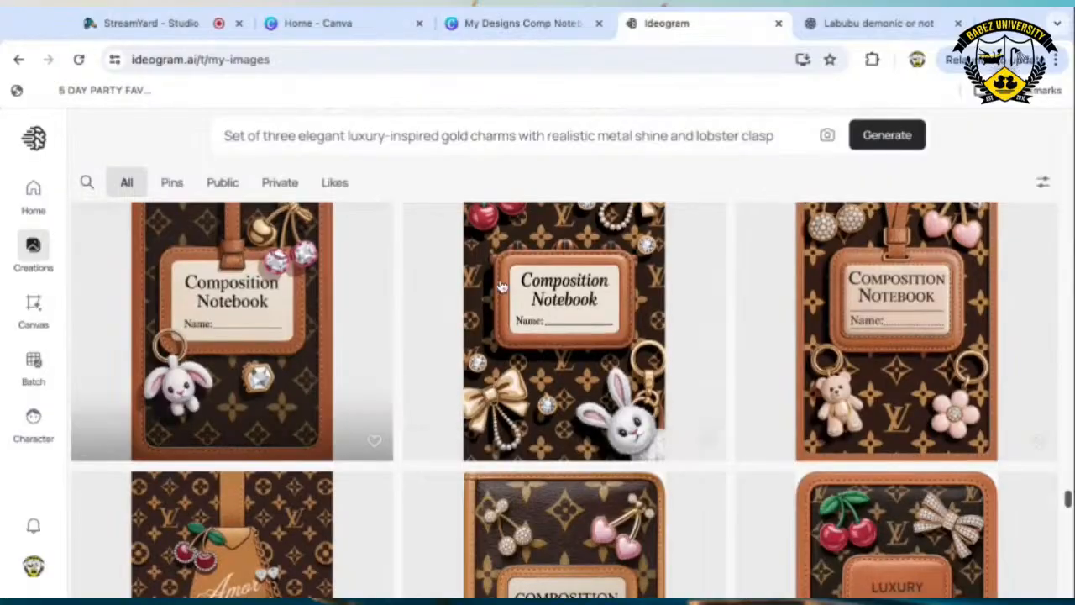
pyautogui.scroll(-3, 576, 451)
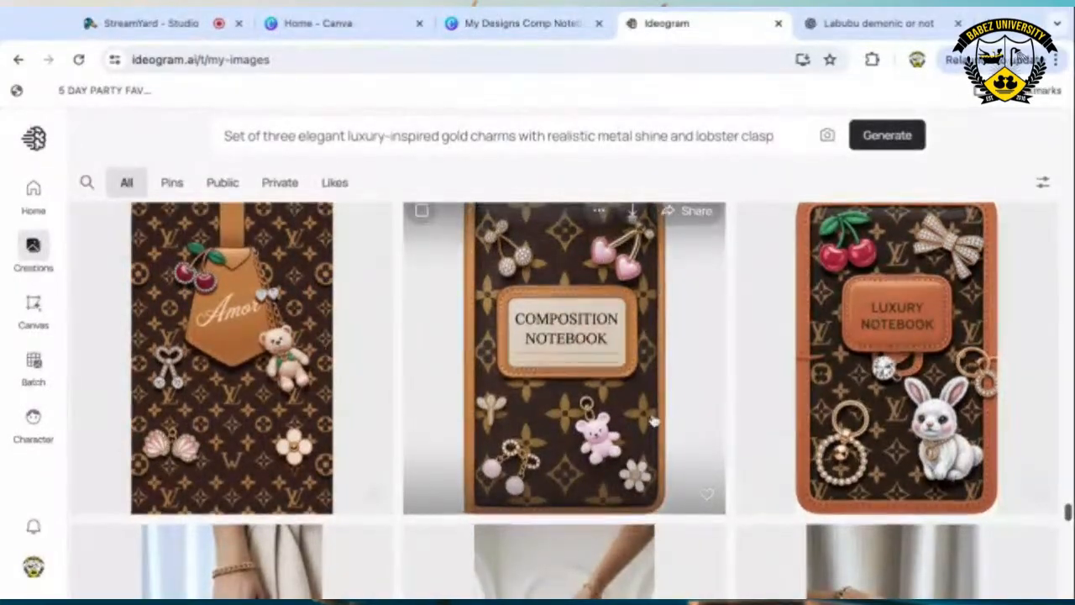
pyautogui.scroll(-2, 651, 421)
pyautogui.scroll(-1, 652, 421)
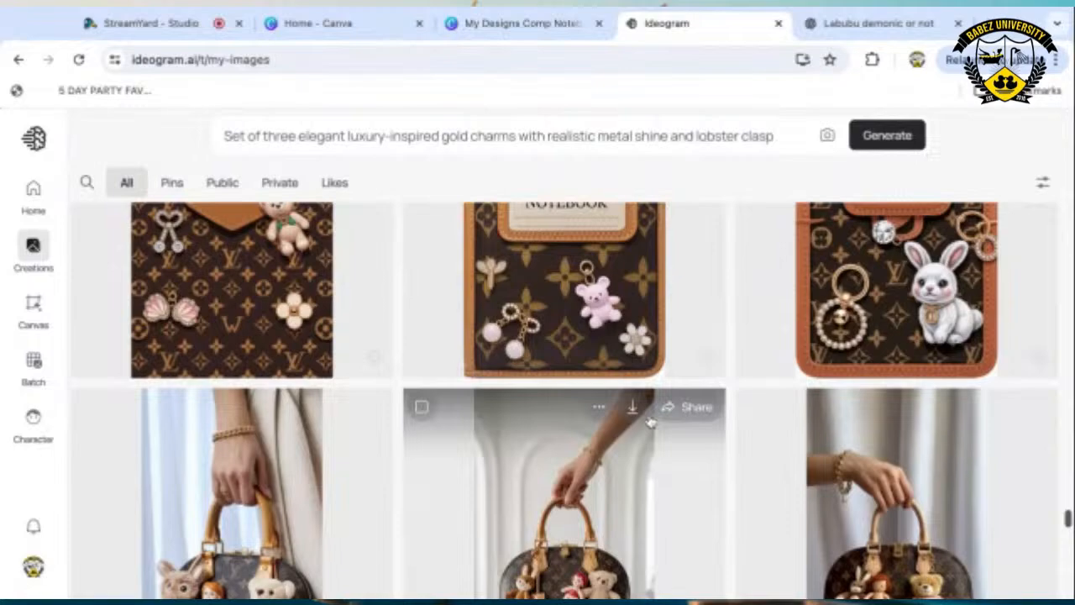
pyautogui.scroll(2, 635, 411)
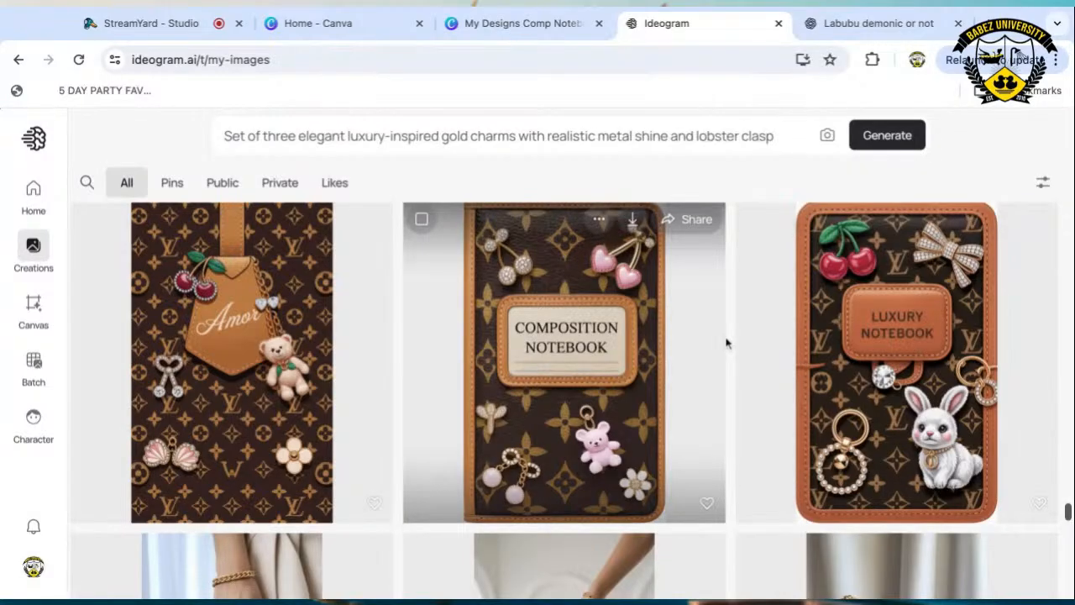
pyautogui.scroll(-5, 727, 345)
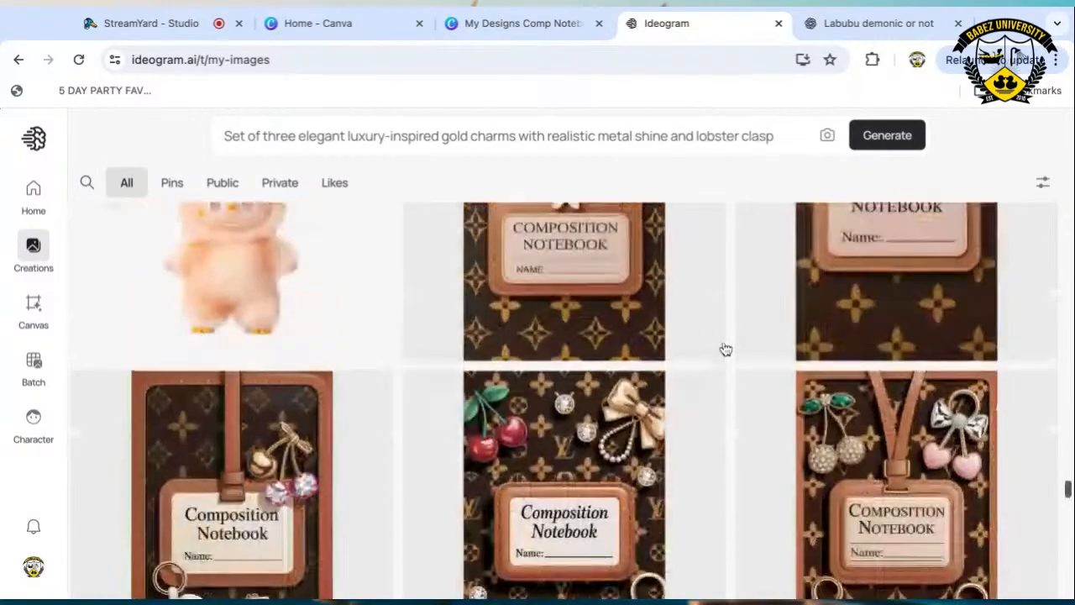
pyautogui.scroll(2, 725, 348)
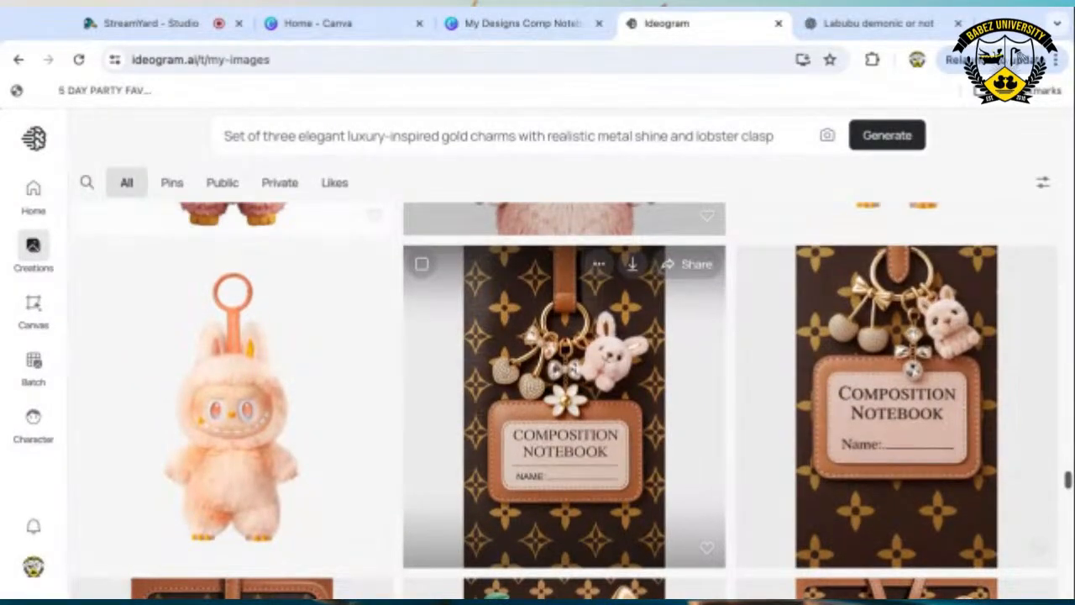
pyautogui.scroll(6, 563, 402)
pyautogui.scroll(-6, 563, 401)
pyautogui.scroll(-5, 563, 402)
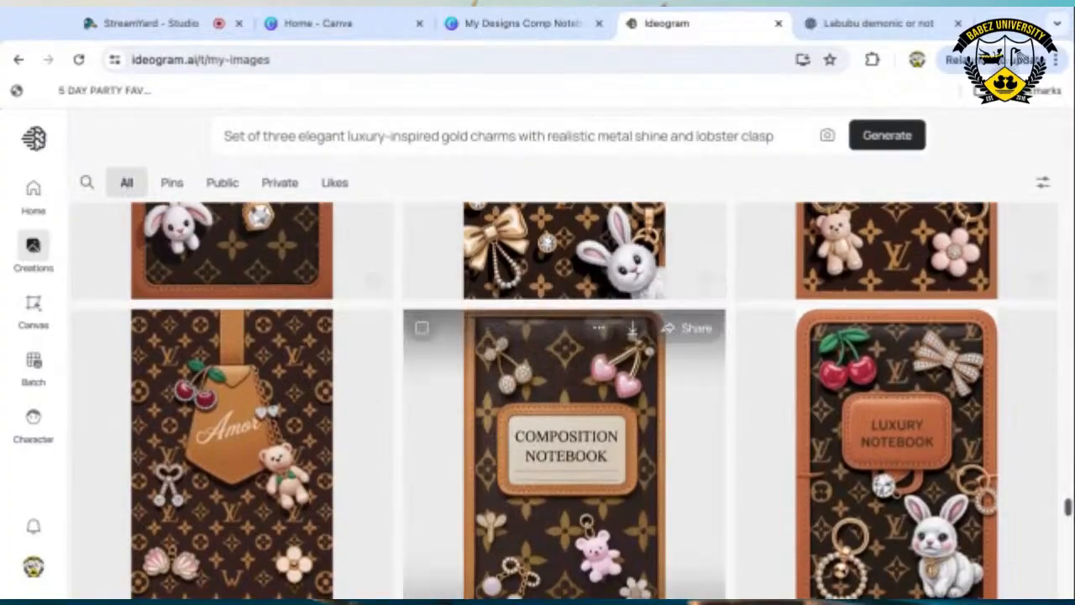
pyautogui.scroll(3, 577, 404)
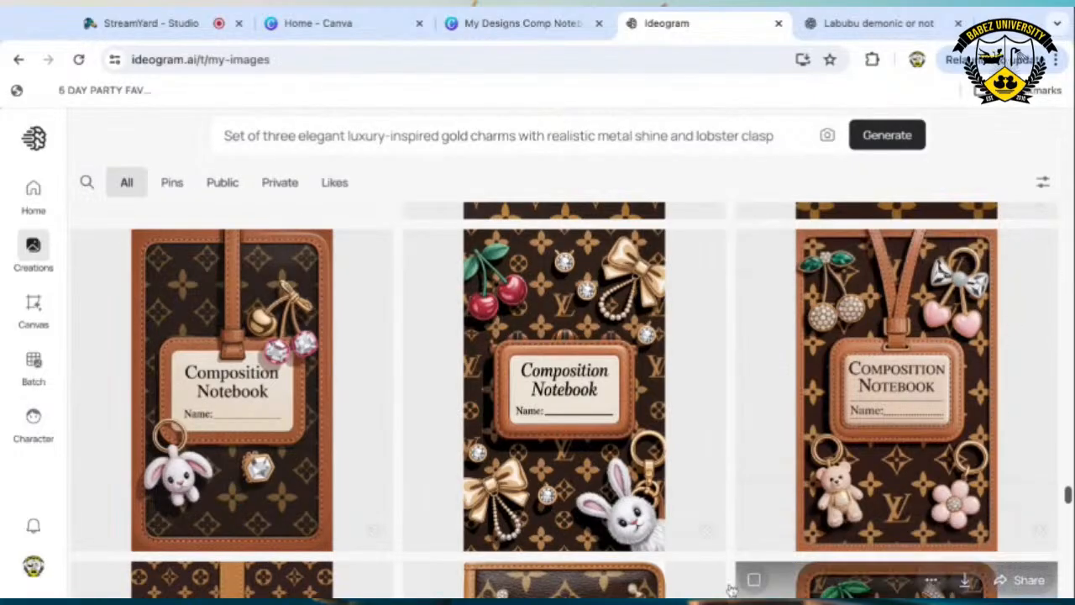
# Browse the Ideogram creations for the different generated versions of the bunny-eared doll keychain charm.
pyautogui.scroll(5, 725, 443)
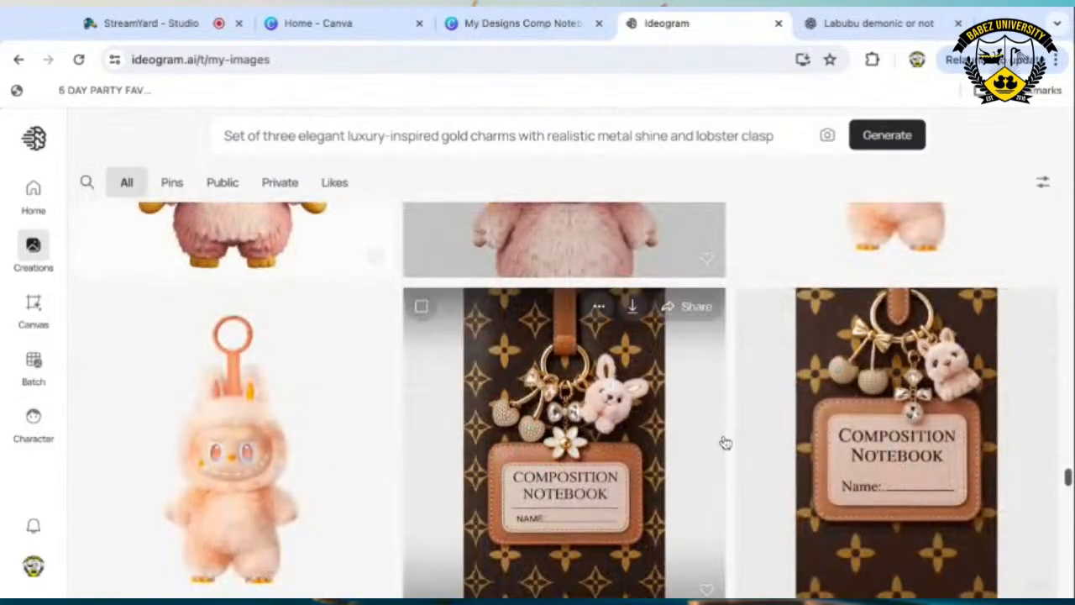
pyautogui.scroll(1, 725, 443)
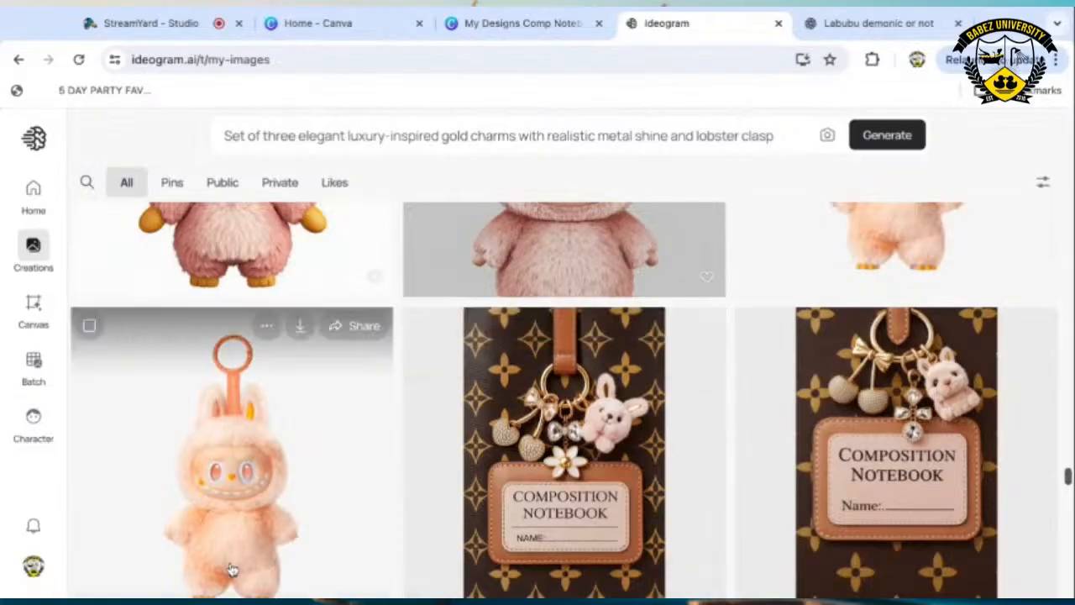
pyautogui.scroll(3, 798, 386)
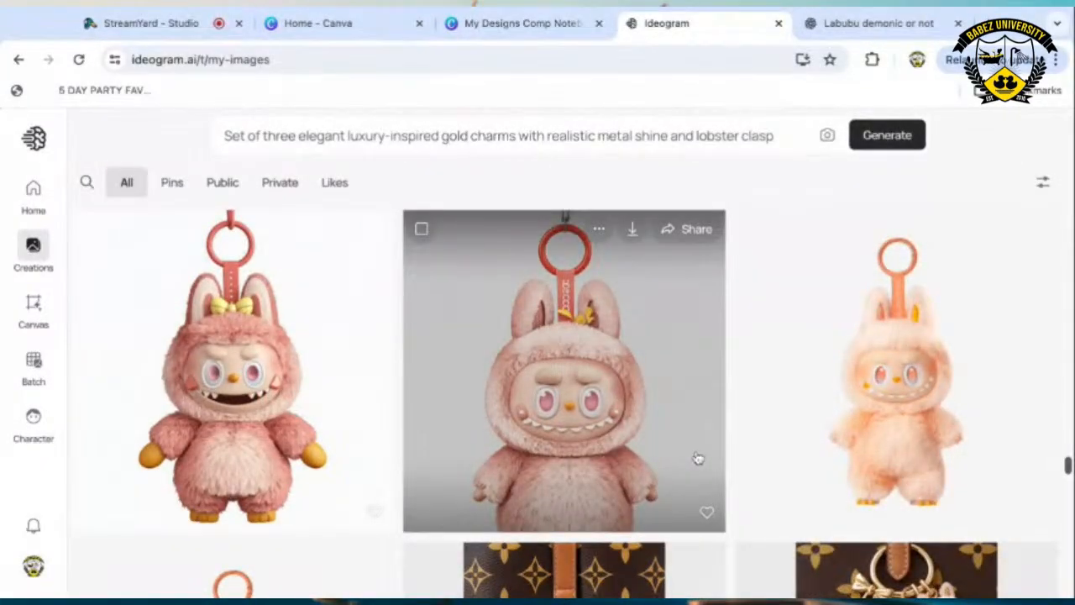
pyautogui.scroll(10, 698, 462)
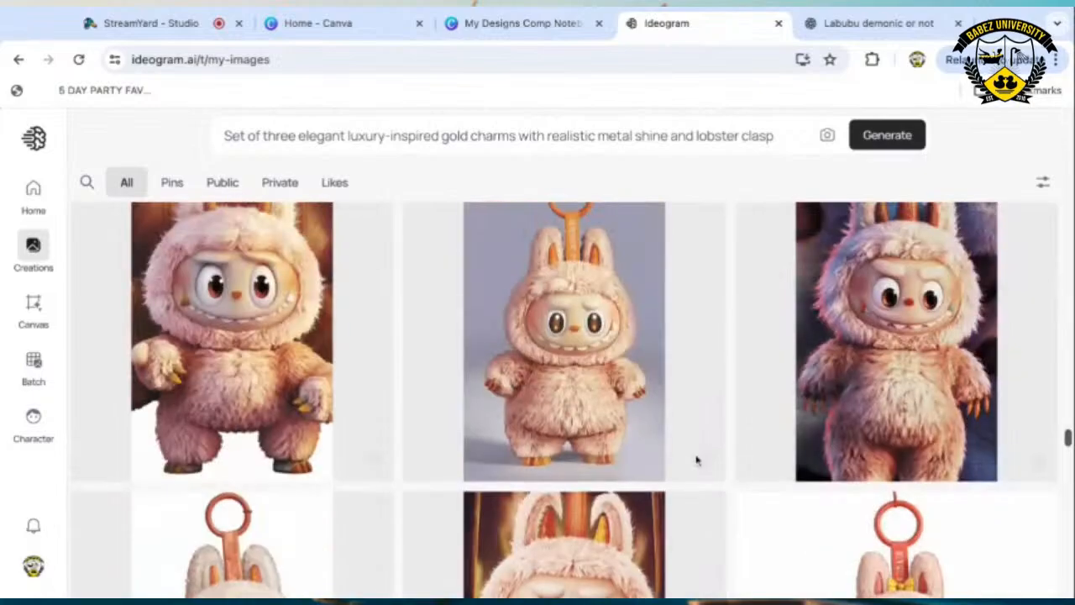
pyautogui.scroll(10, 697, 461)
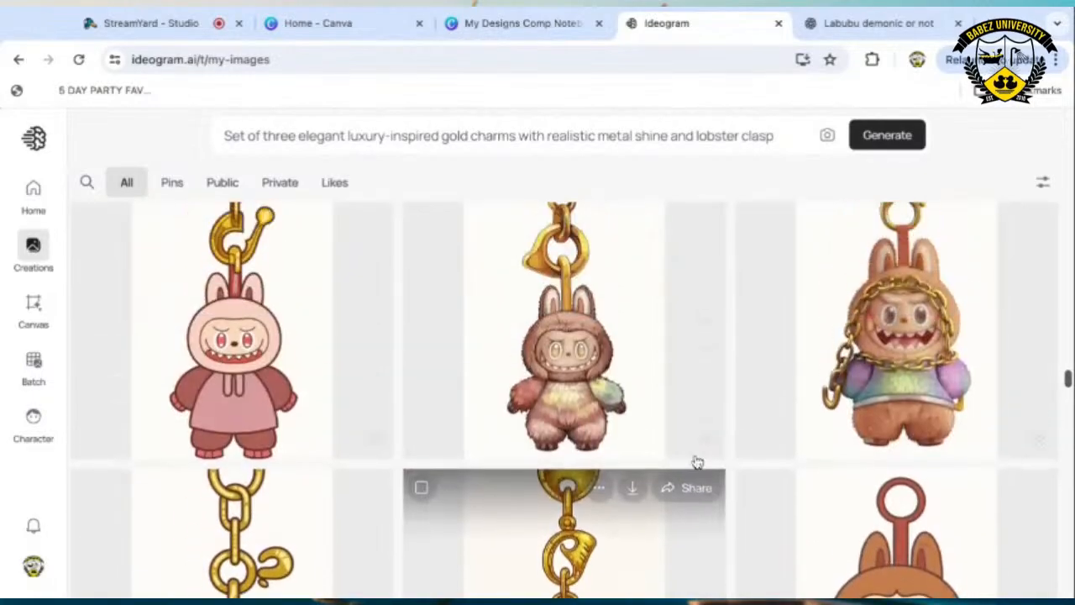
pyautogui.scroll(-1, 697, 462)
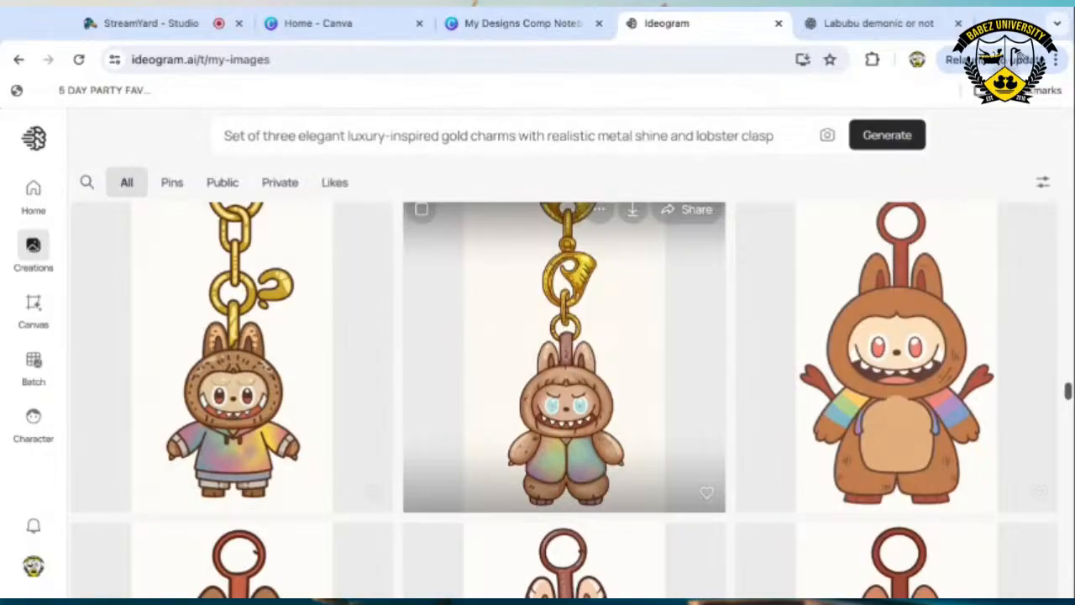
# Browse the Ideogram creations for the illustrated and plush versions of the bunny-eared doll keychain charm.
pyautogui.scroll(5, 697, 470)
pyautogui.scroll(6, 697, 571)
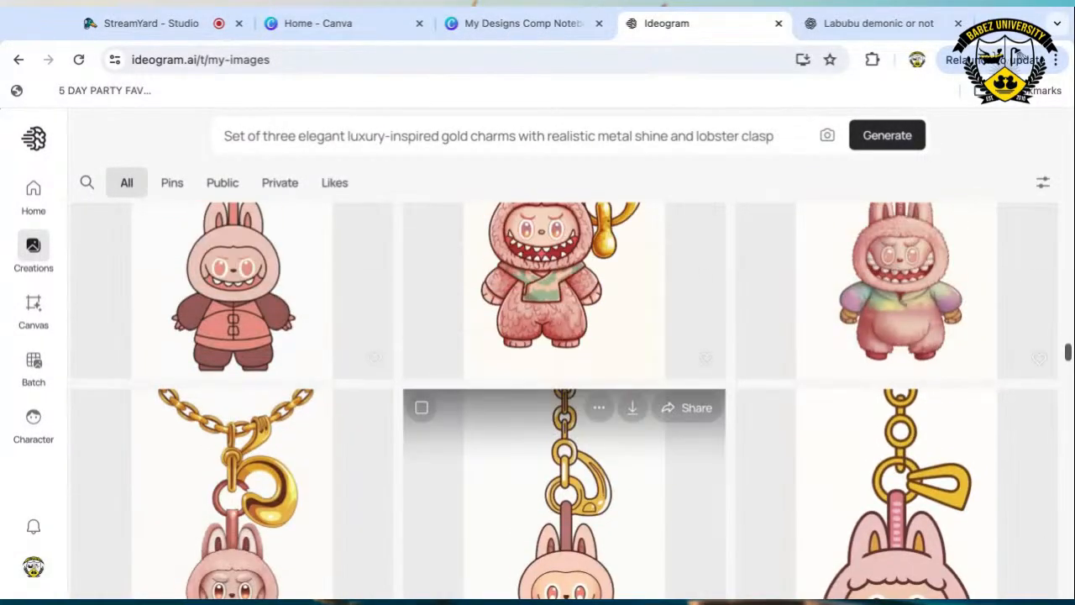
pyautogui.scroll(1, 565, 454)
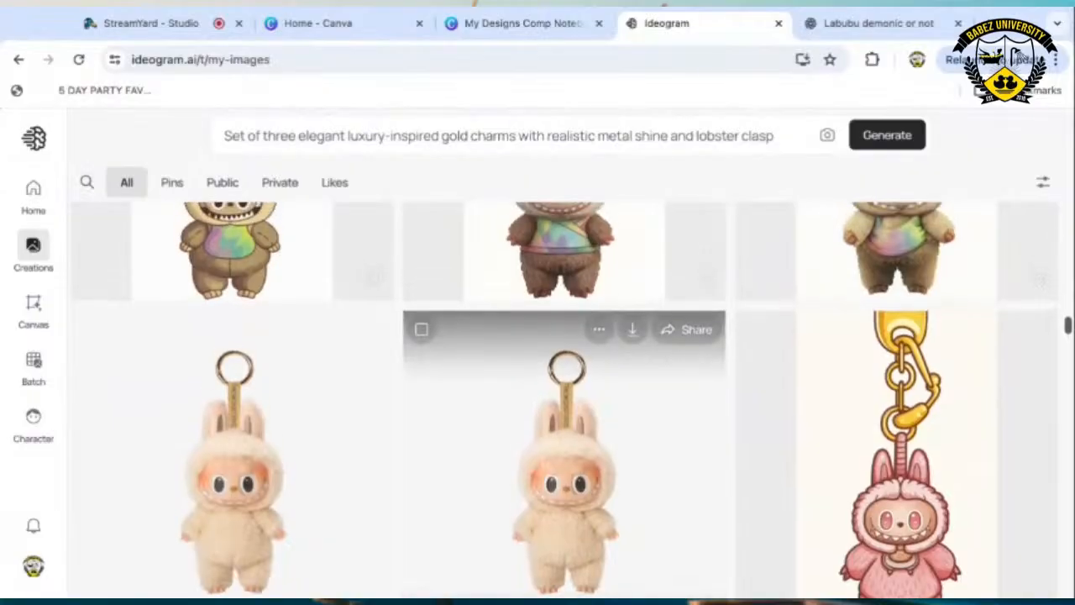
pyautogui.scroll(4, 556, 510)
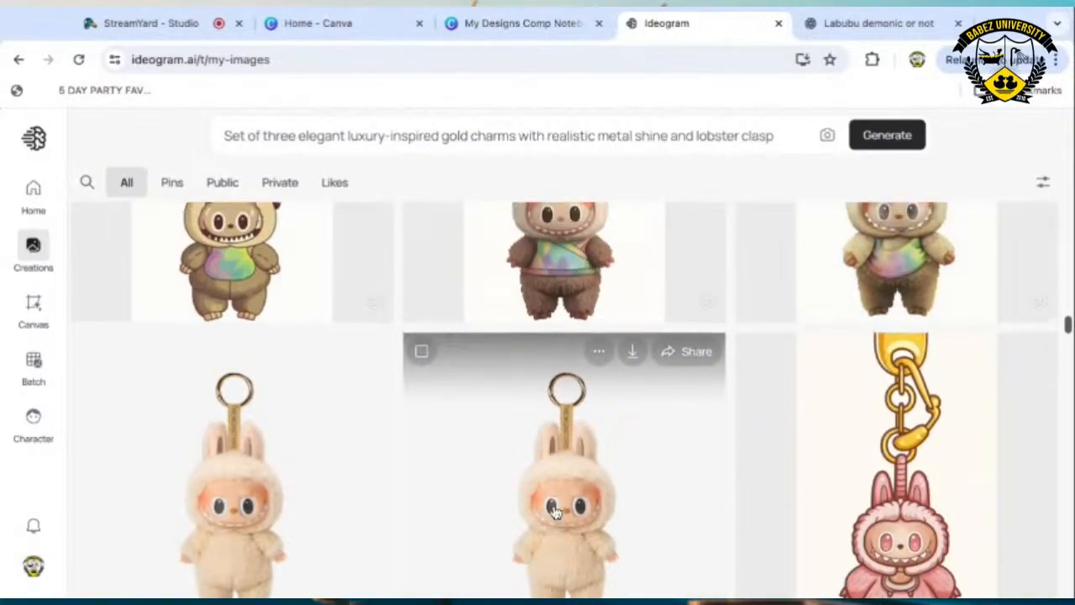
pyautogui.scroll(-3, 553, 509)
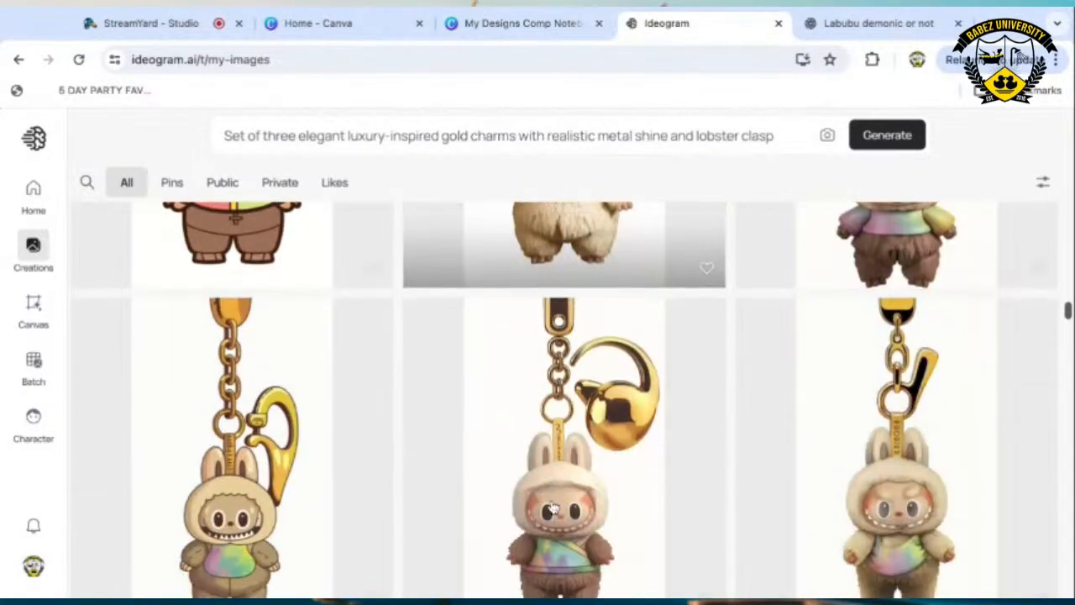
pyautogui.scroll(4, 554, 509)
pyautogui.scroll(5, 553, 507)
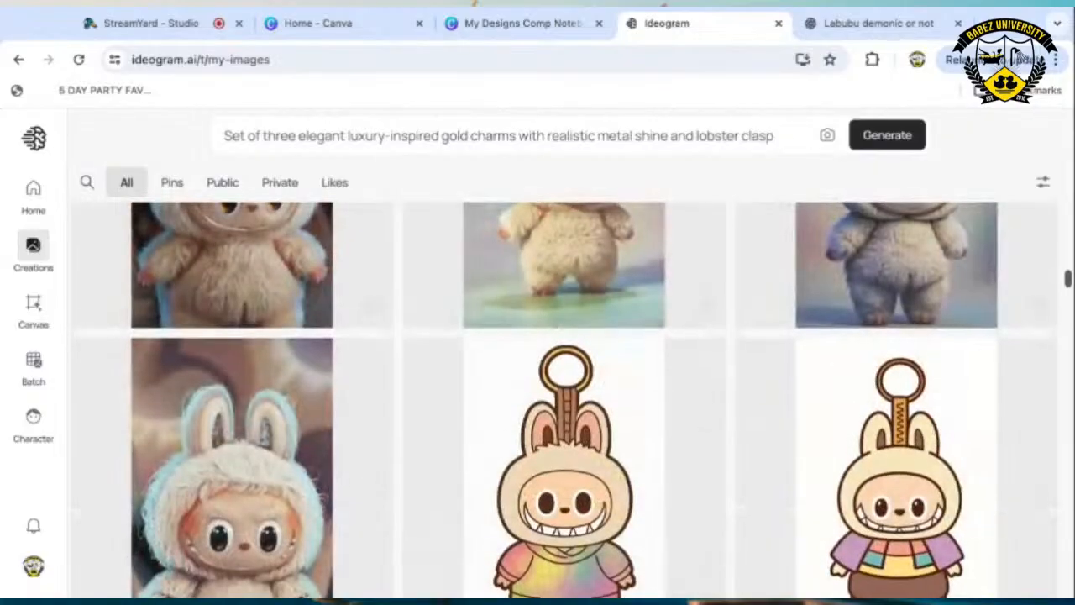
pyautogui.scroll(5, 554, 507)
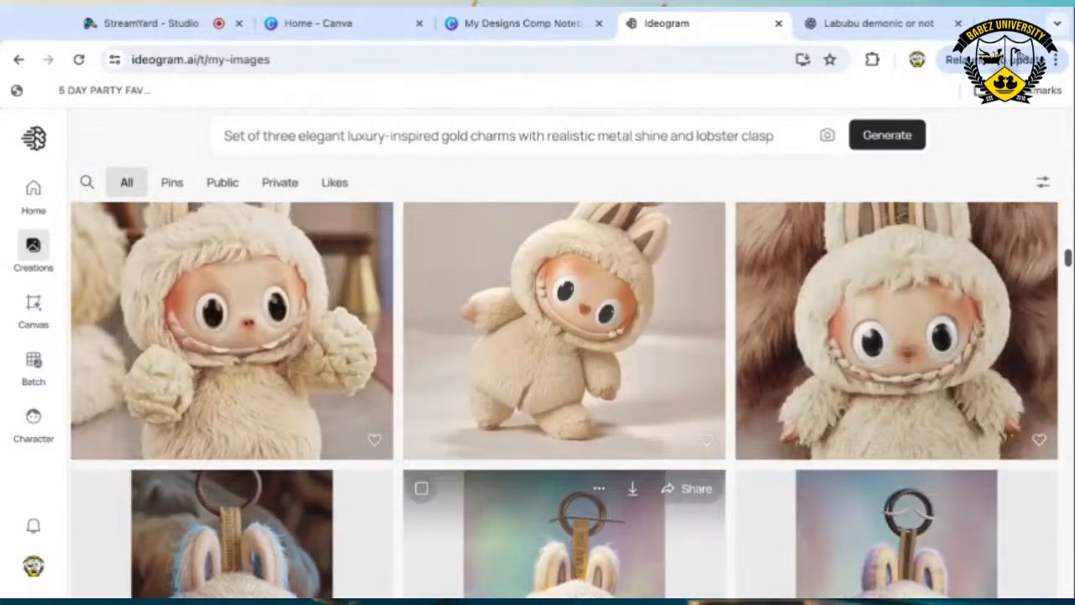
pyautogui.scroll(5, 554, 508)
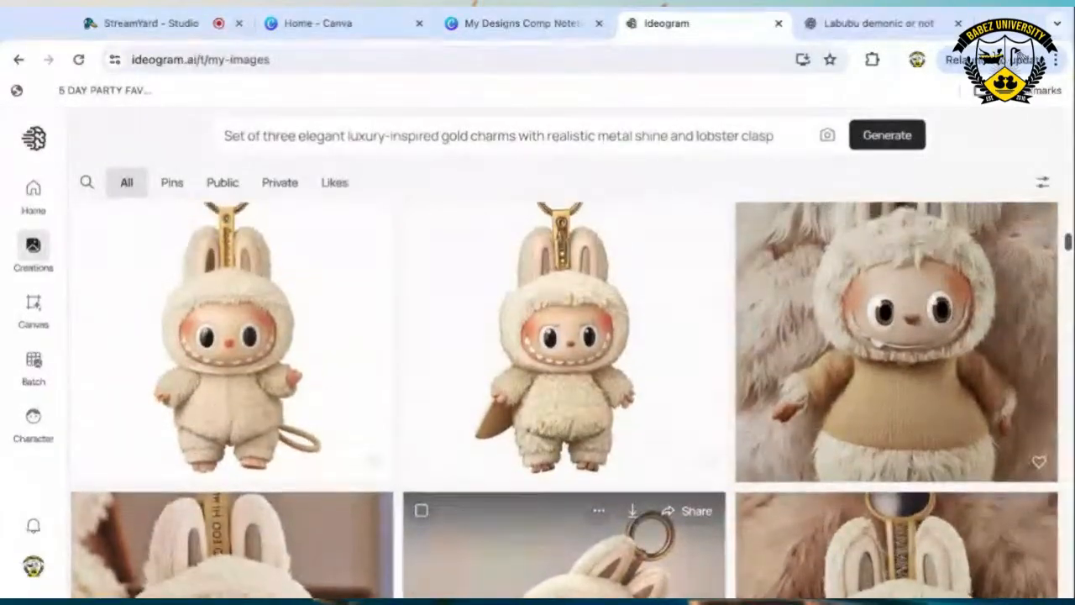
pyautogui.scroll(3, 554, 507)
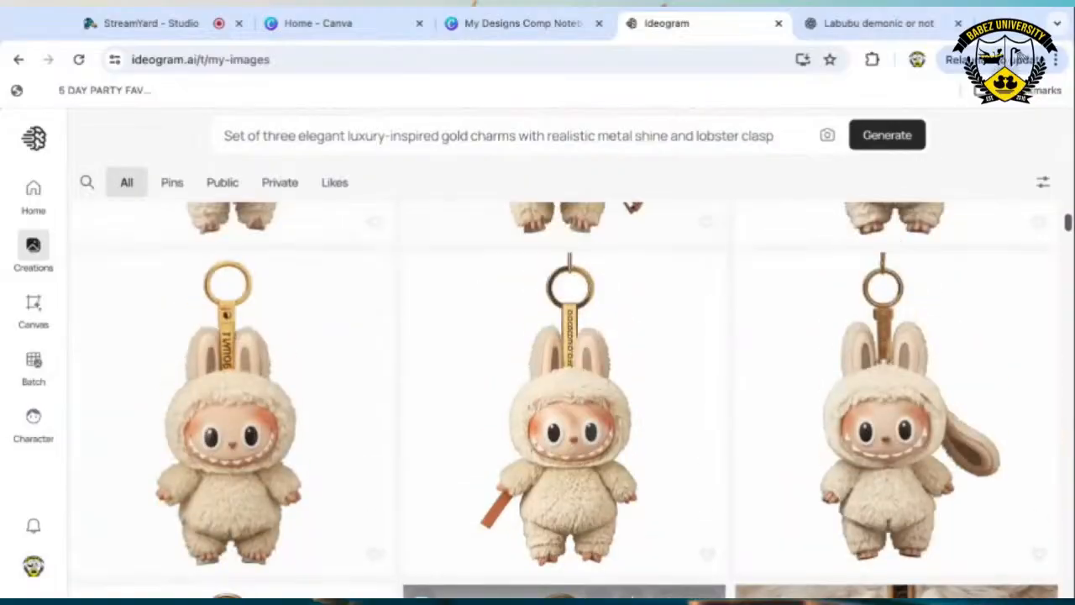
# Look through the cream plush keychain images and the generated sets of gold and pink heart charms.
pyautogui.scroll(3, 553, 507)
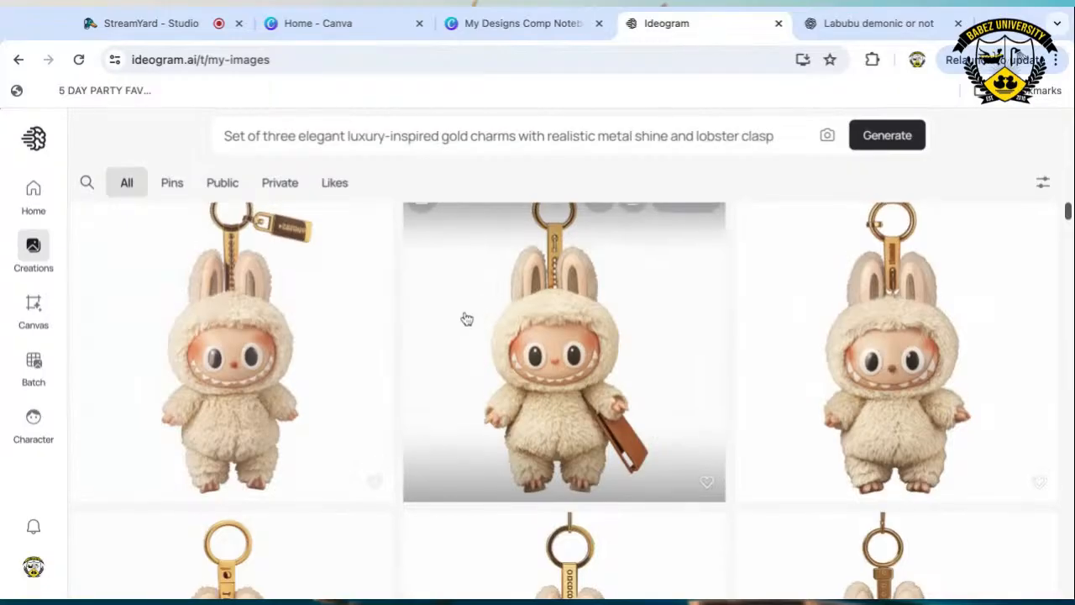
pyautogui.scroll(3, 458, 327)
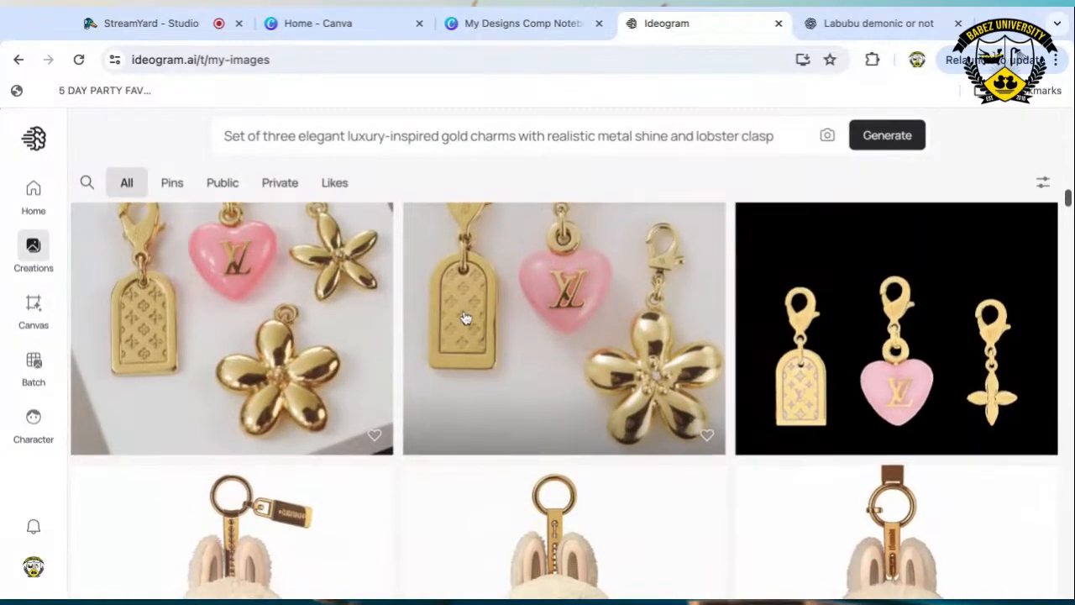
pyautogui.scroll(2, 466, 318)
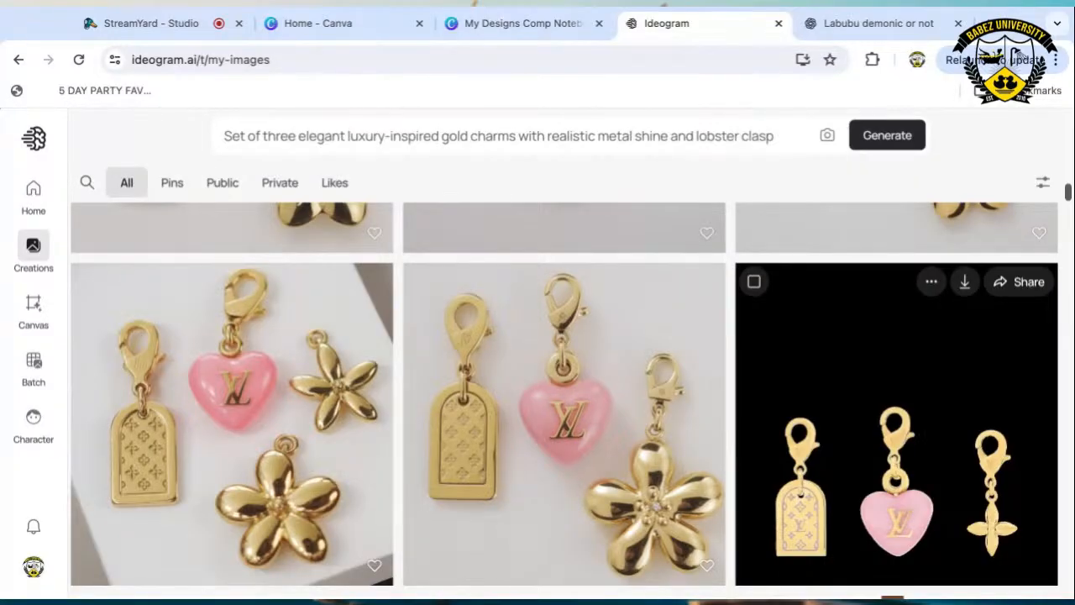
# Switch to the ChatGPT conversation and review it from the handbag inspiration photo to the prompt request for the plush bunny keychain.
pyautogui.click(842, 27)
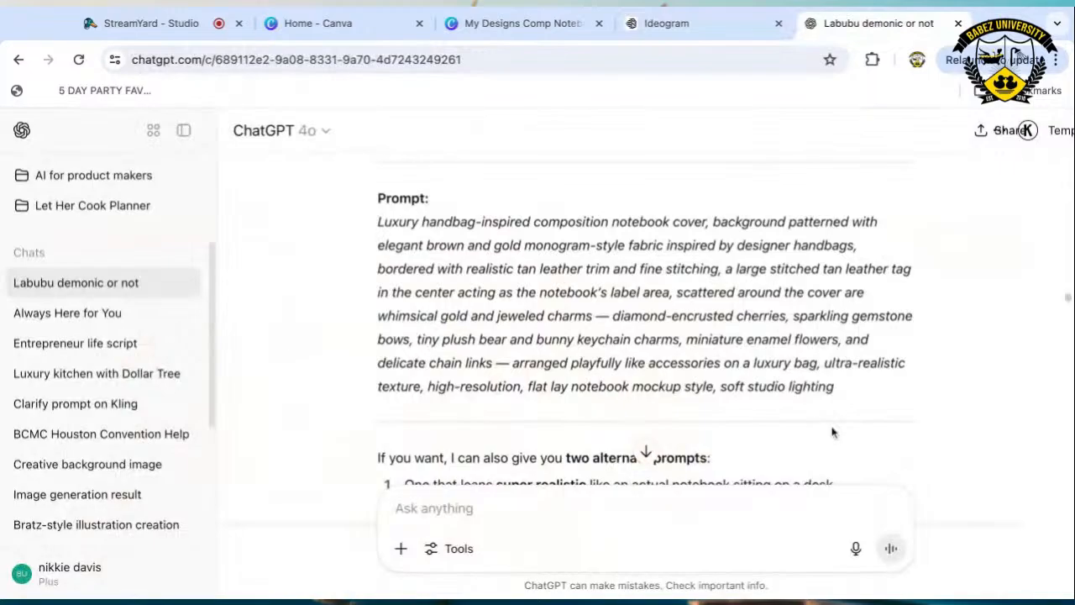
pyautogui.scroll(6, 781, 367)
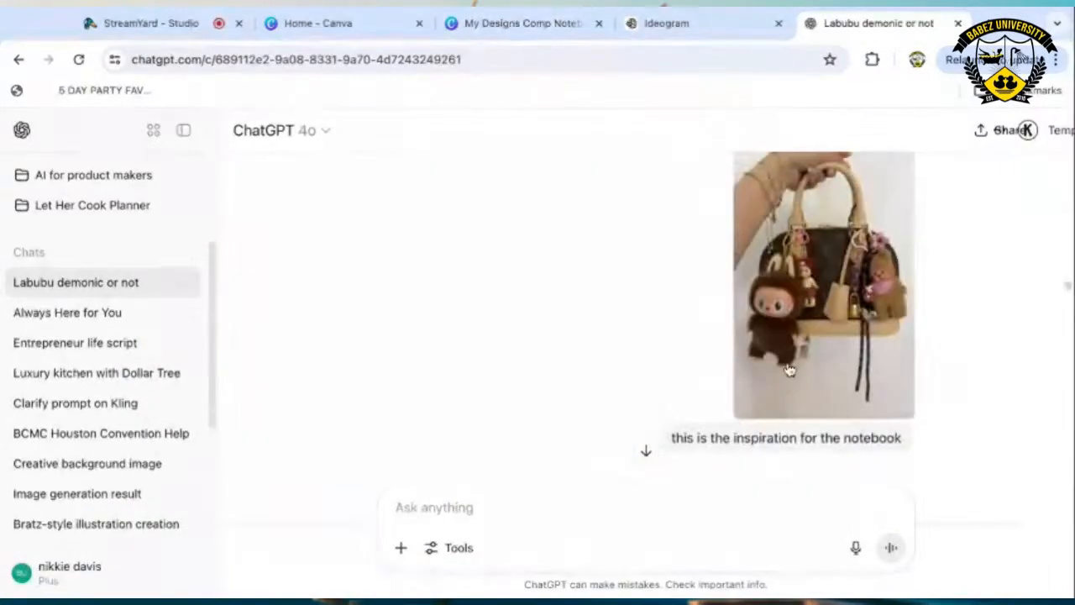
pyautogui.scroll(-8, 786, 367)
pyautogui.scroll(-15, 786, 367)
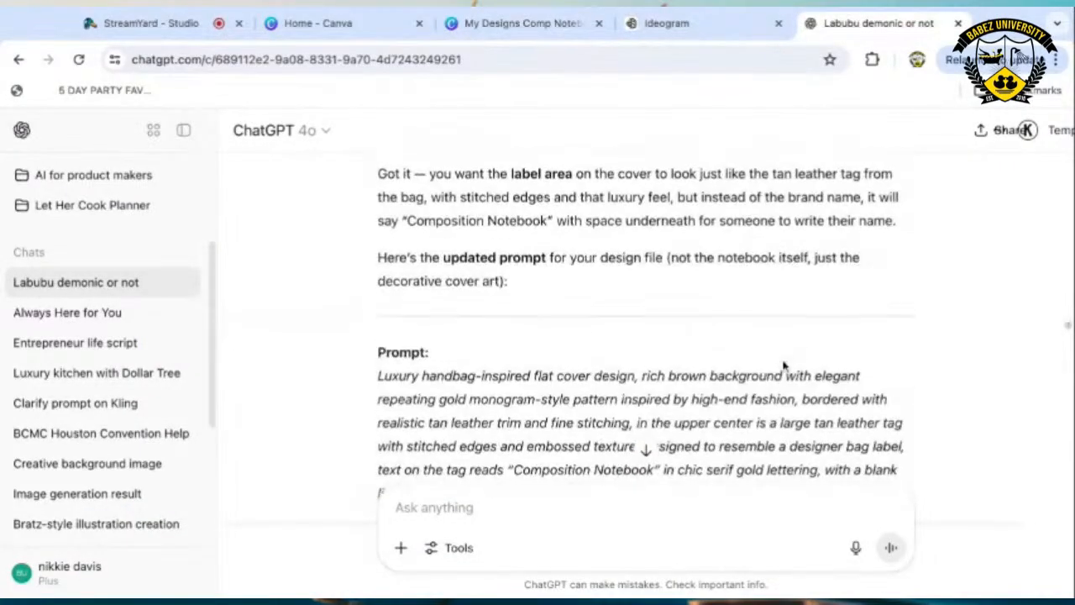
pyautogui.scroll(-20, 783, 367)
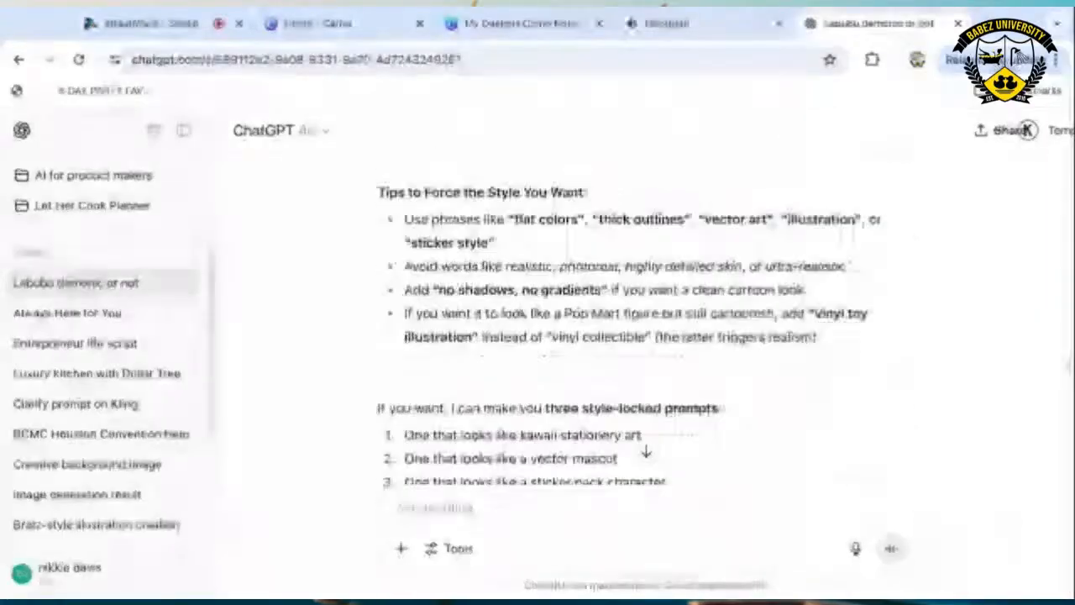
pyautogui.scroll(-12, 783, 367)
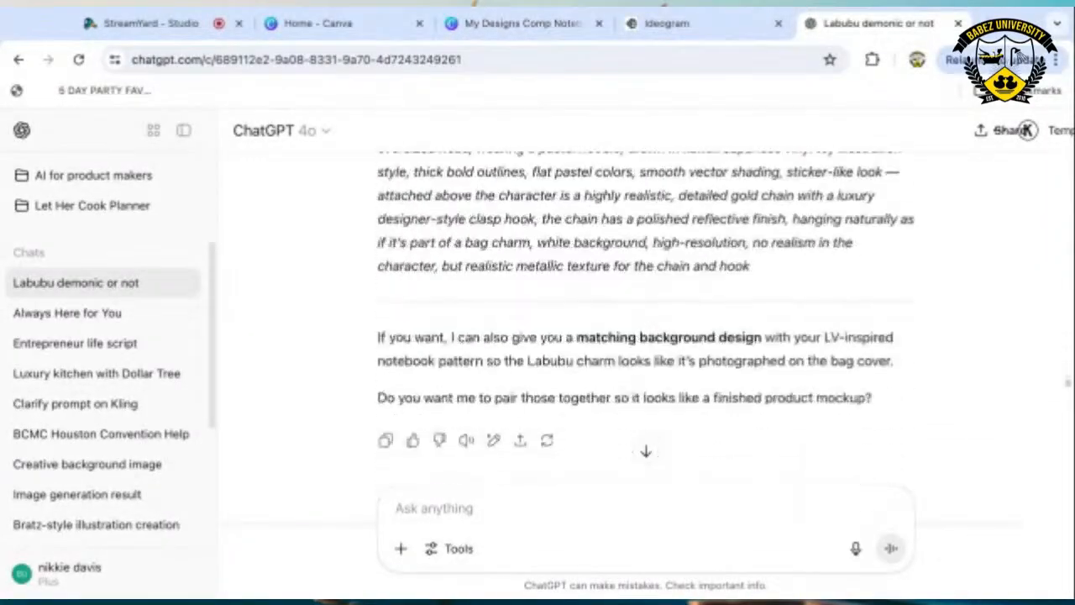
pyautogui.scroll(-1, 783, 367)
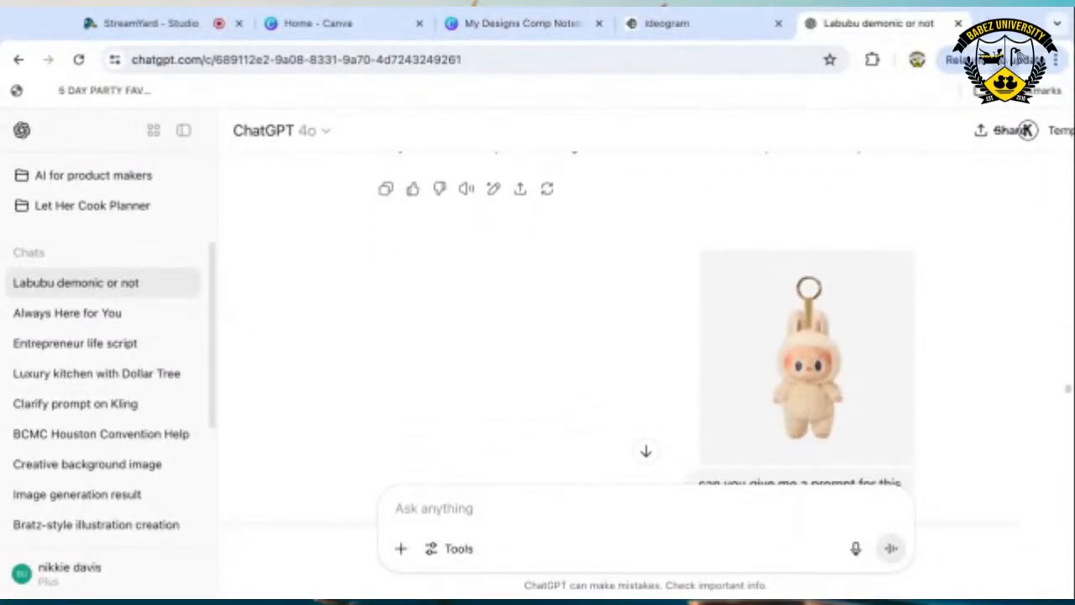
pyautogui.scroll(-2, 783, 367)
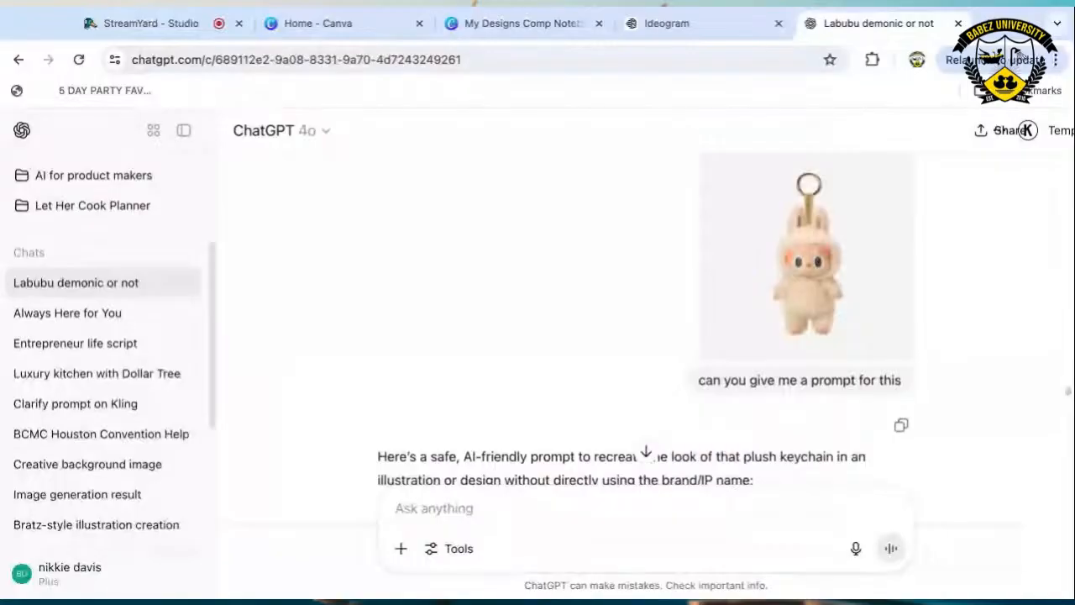
# Review the three-charm reference photo and the ChatGPT prompt for the set of three luxury-inspired gold charms.
pyautogui.scroll(-4, 643, 336)
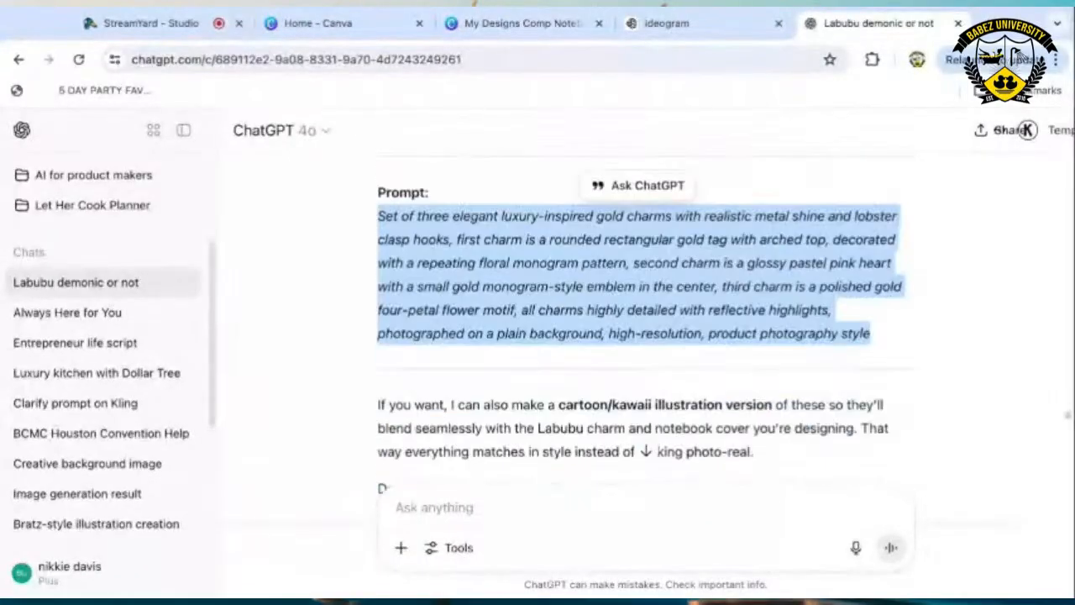
pyautogui.scroll(1, 643, 336)
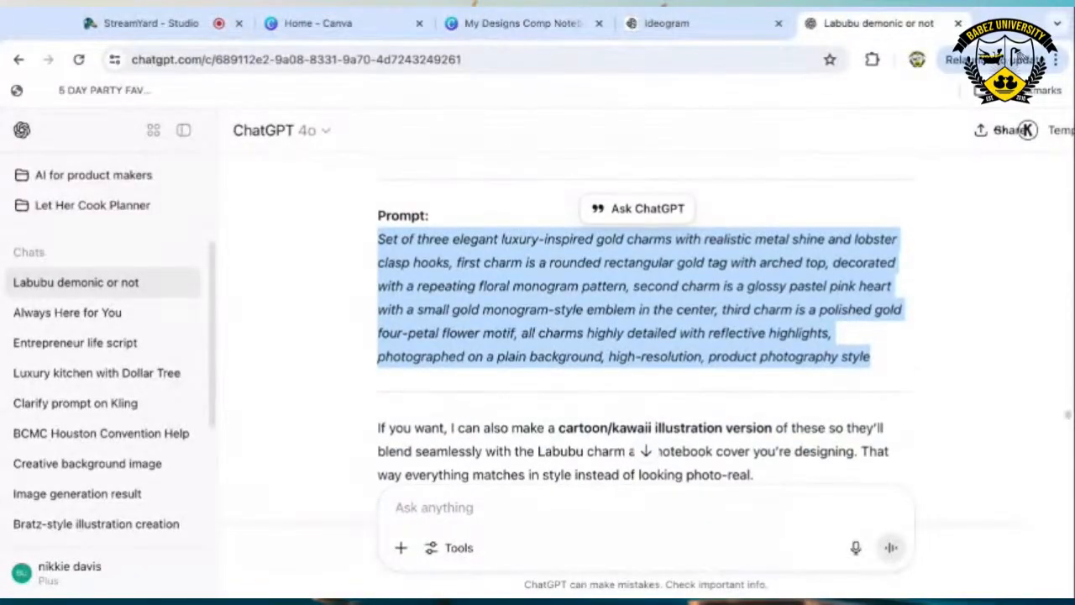
pyautogui.scroll(6, 644, 336)
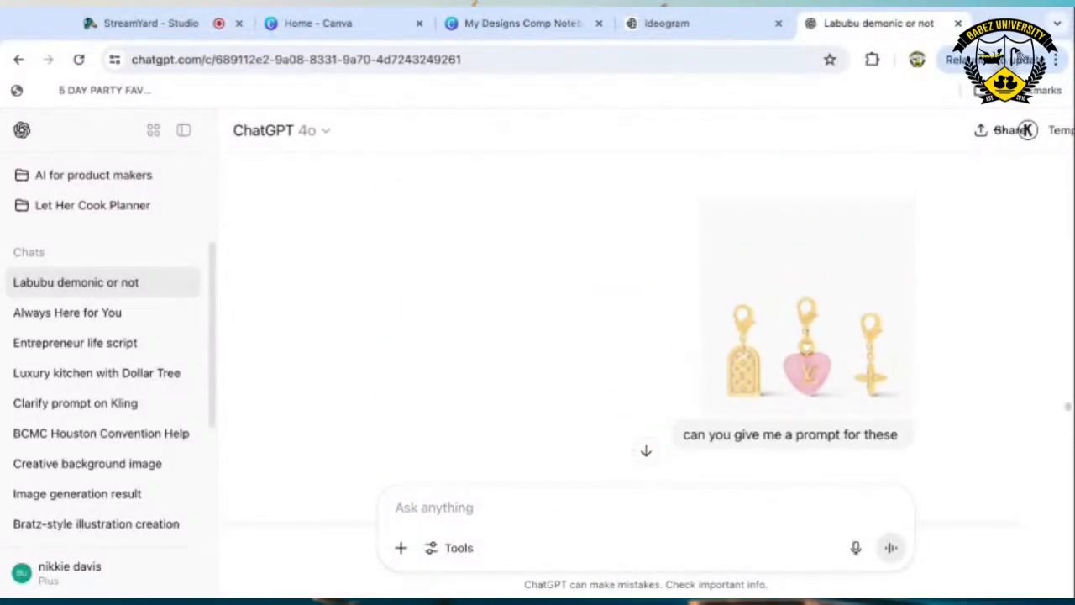
pyautogui.scroll(-5, 644, 336)
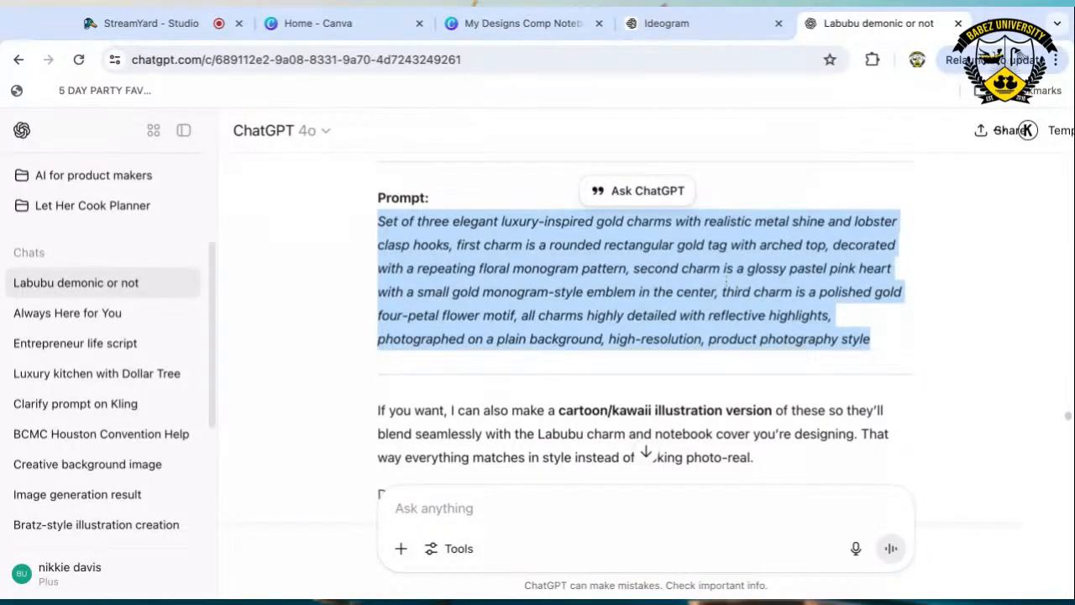
# Switch to Ideogram, check the saved characters and the full gold charms prompt, and compare the generated charm sets.
pyautogui.click(672, 23)
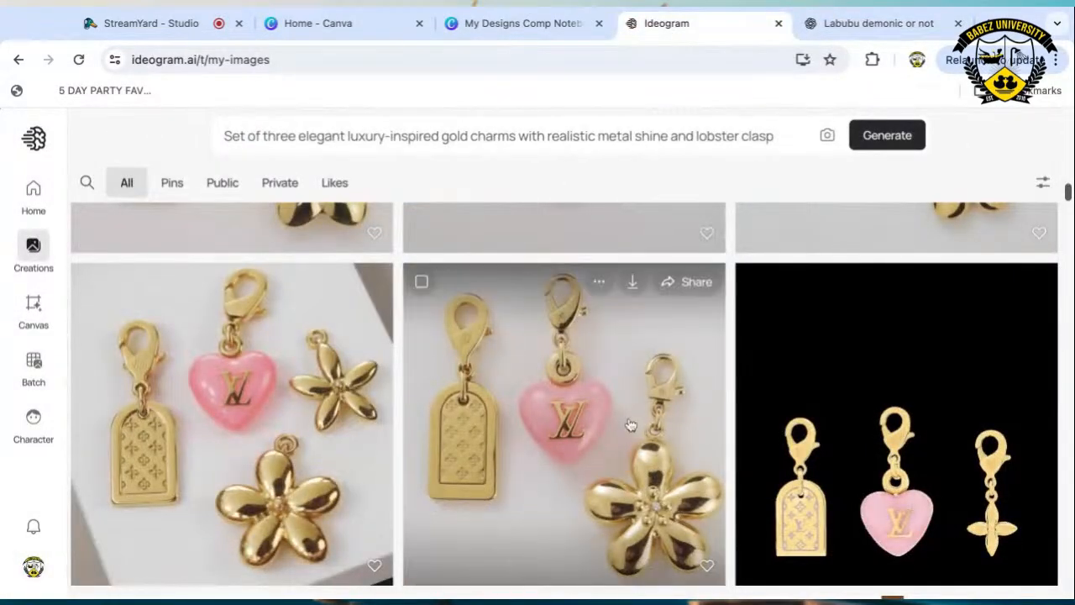
pyautogui.click(593, 136)
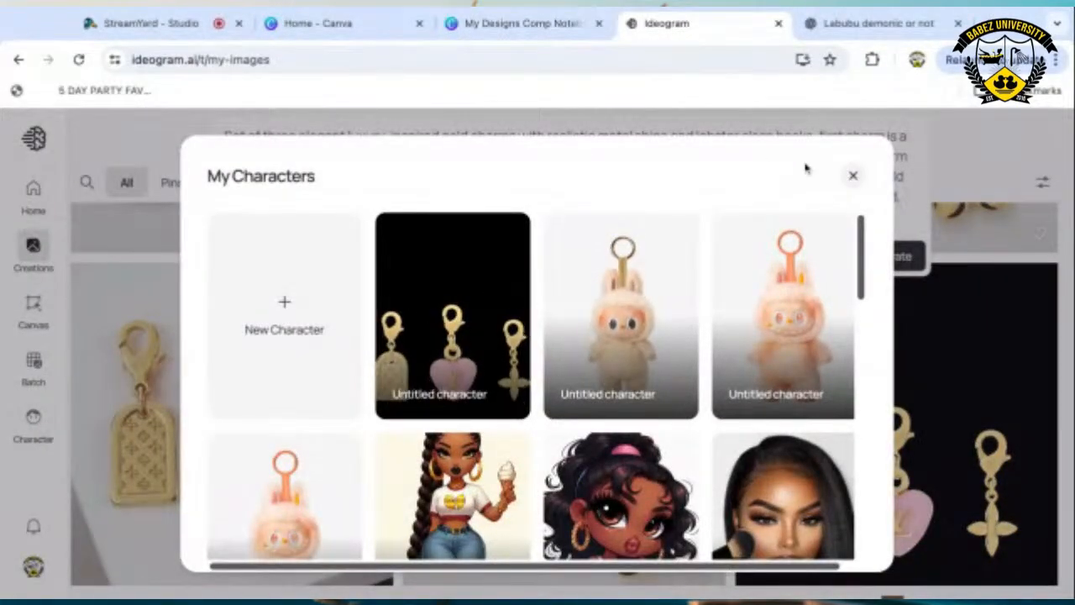
pyautogui.click(853, 175)
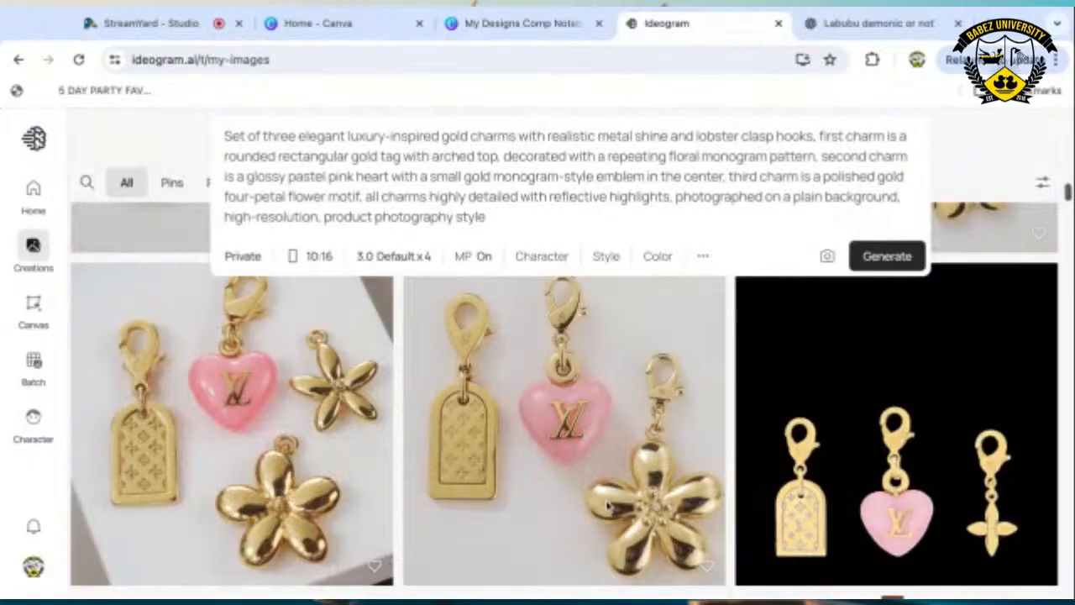
pyautogui.scroll(2, 583, 510)
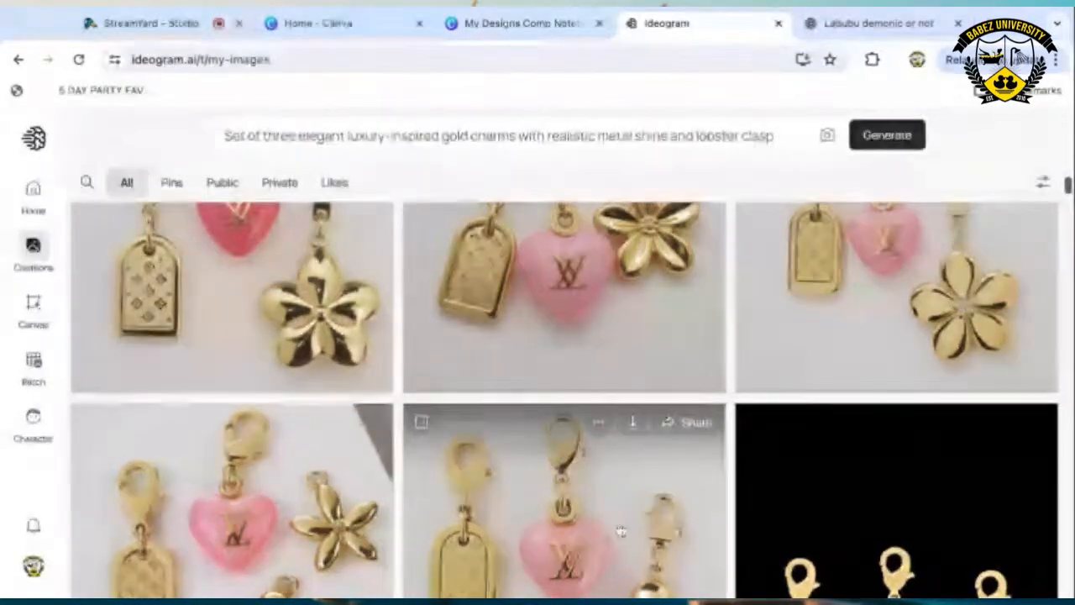
pyautogui.scroll(-2, 582, 496)
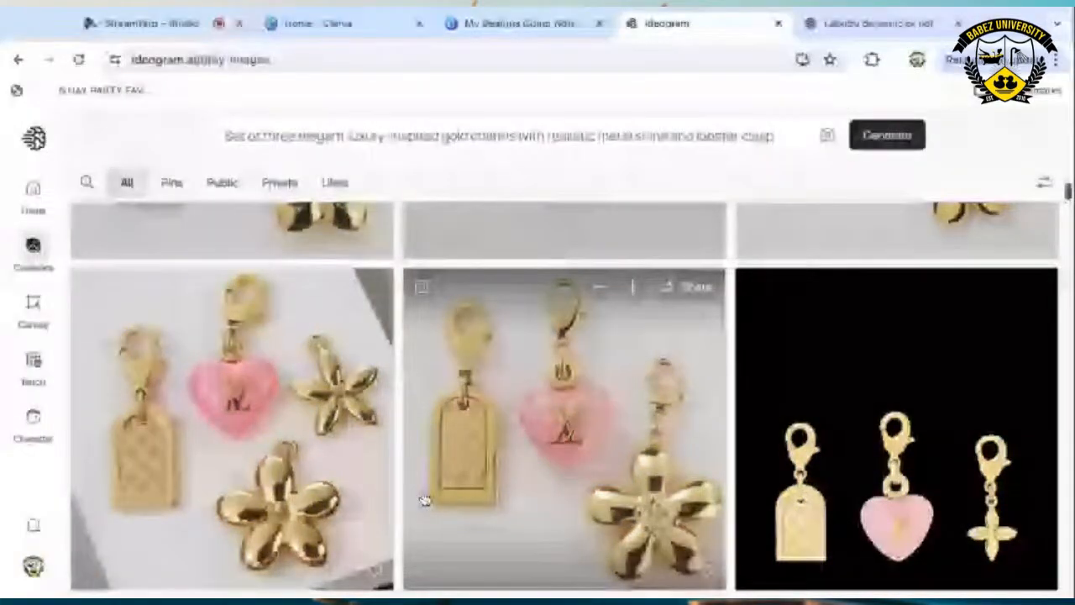
# Browse the newer Ideogram creations for the generated monogram composition notebook covers with charms.
pyautogui.scroll(5, 323, 534)
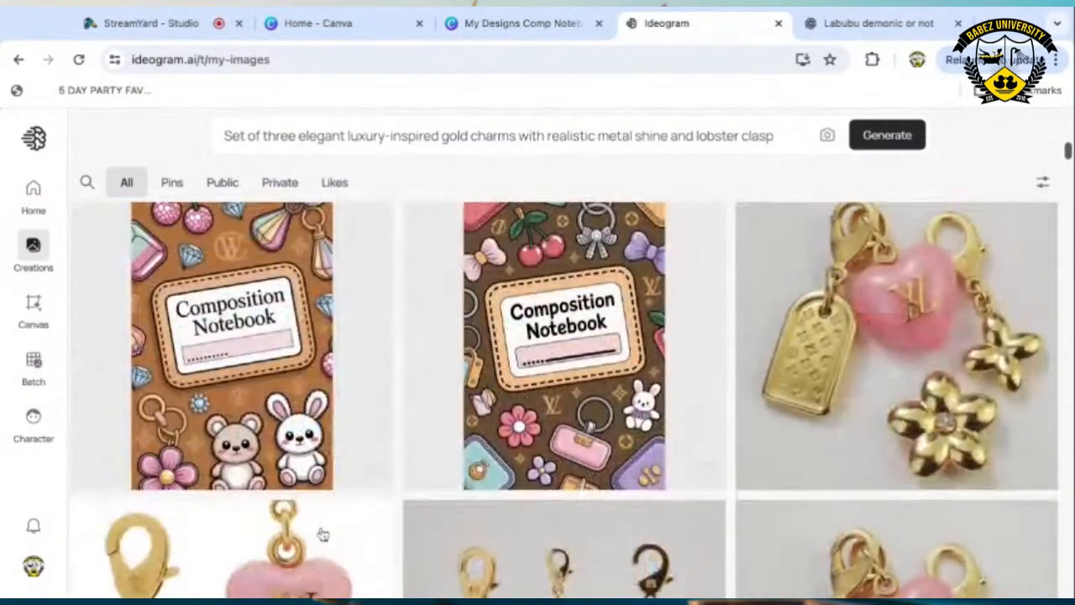
pyautogui.moveTo(323, 534)
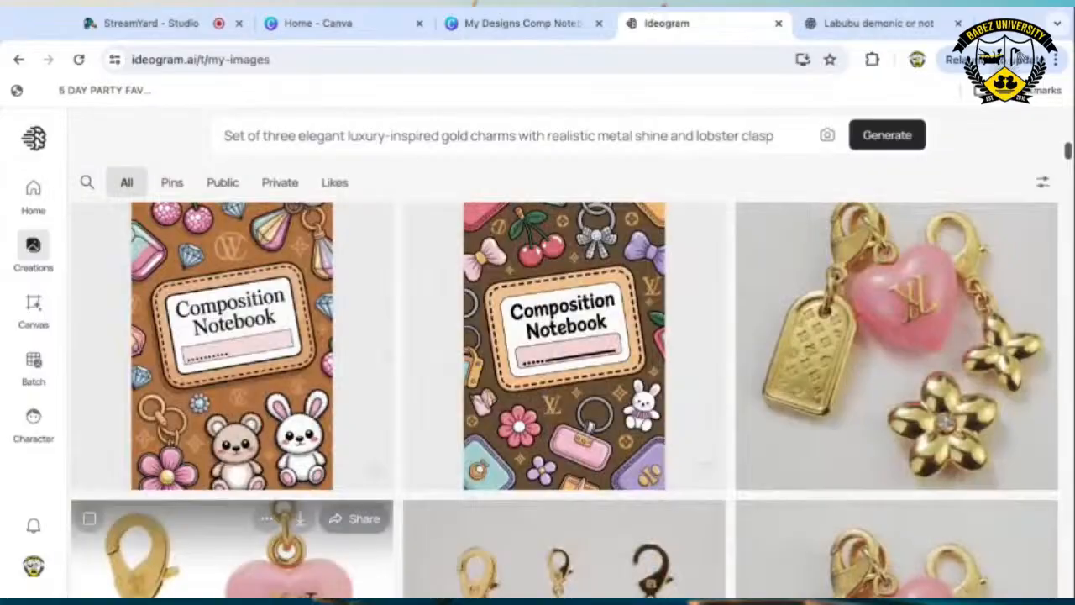
pyautogui.scroll(5, 425, 463)
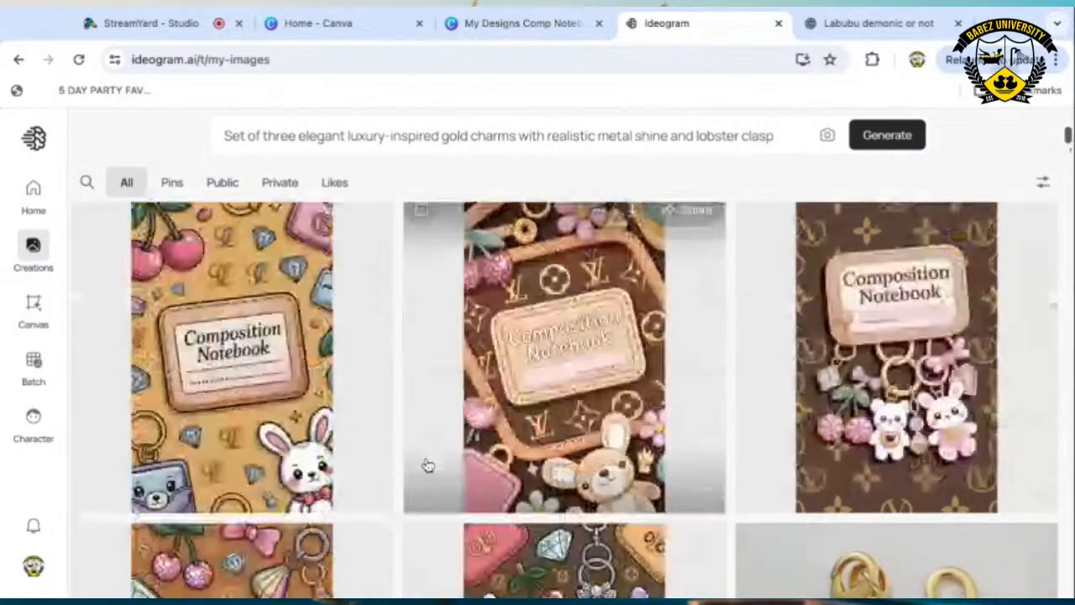
pyautogui.scroll(6, 425, 463)
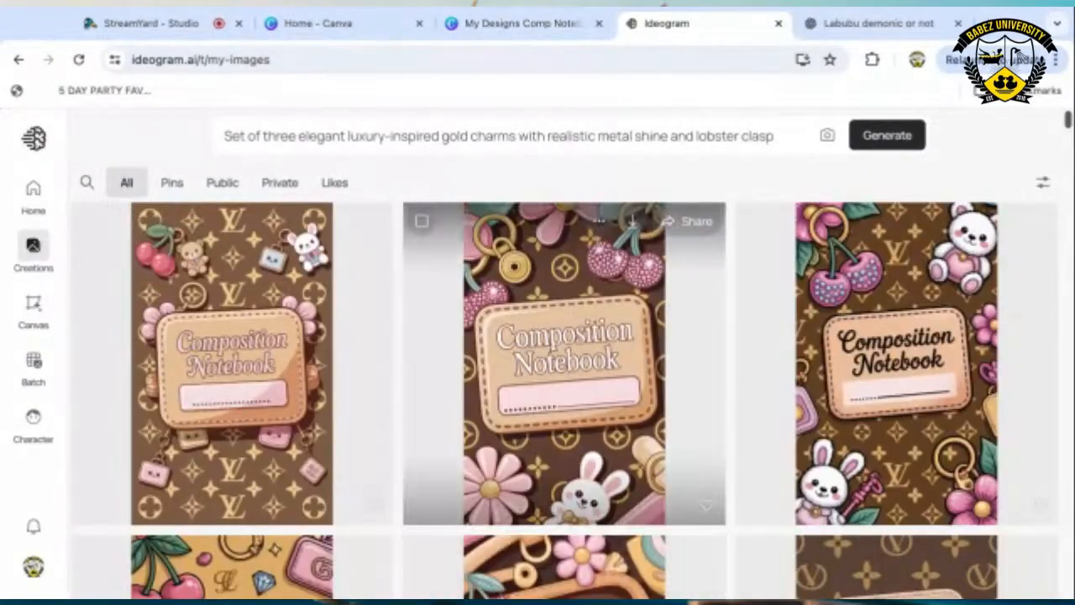
# Switch to the Canva notebook design and check the layer and lock options of the cover's background image.
pyautogui.click(502, 25)
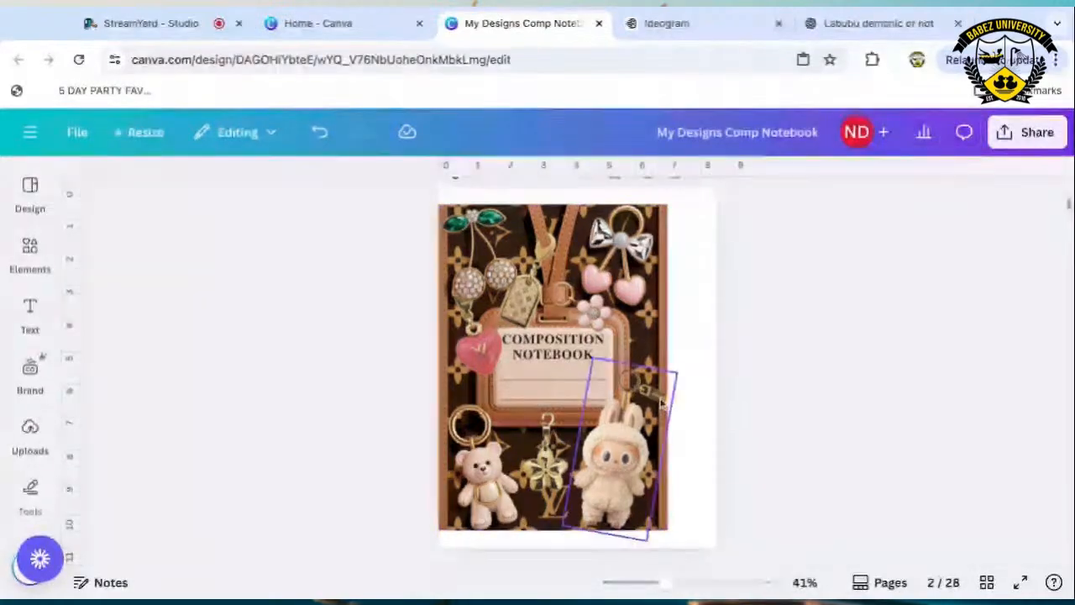
pyautogui.click(666, 526)
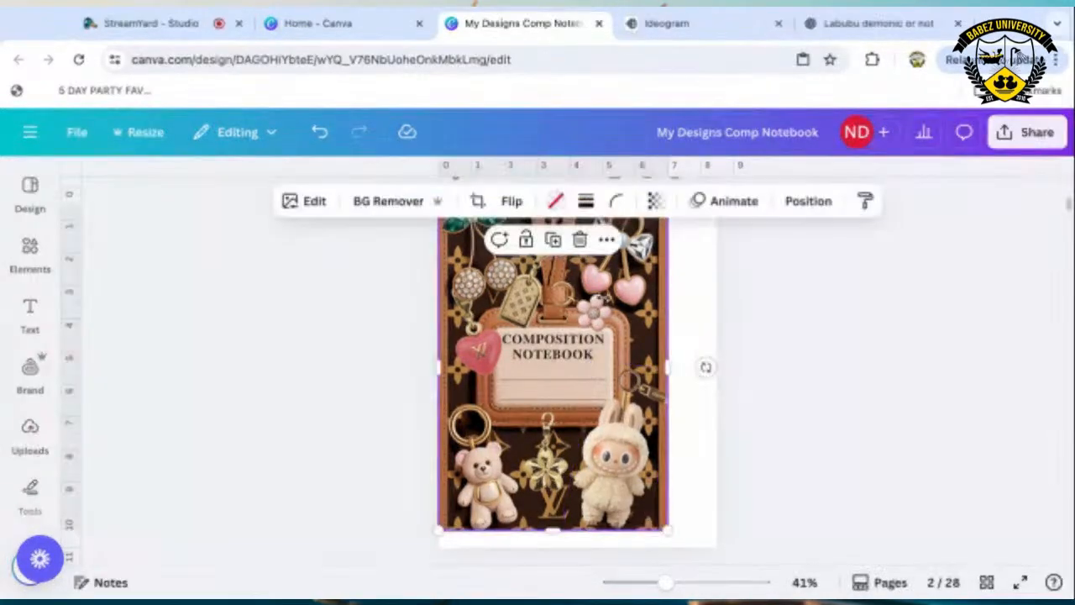
pyautogui.rightClick(667, 353)
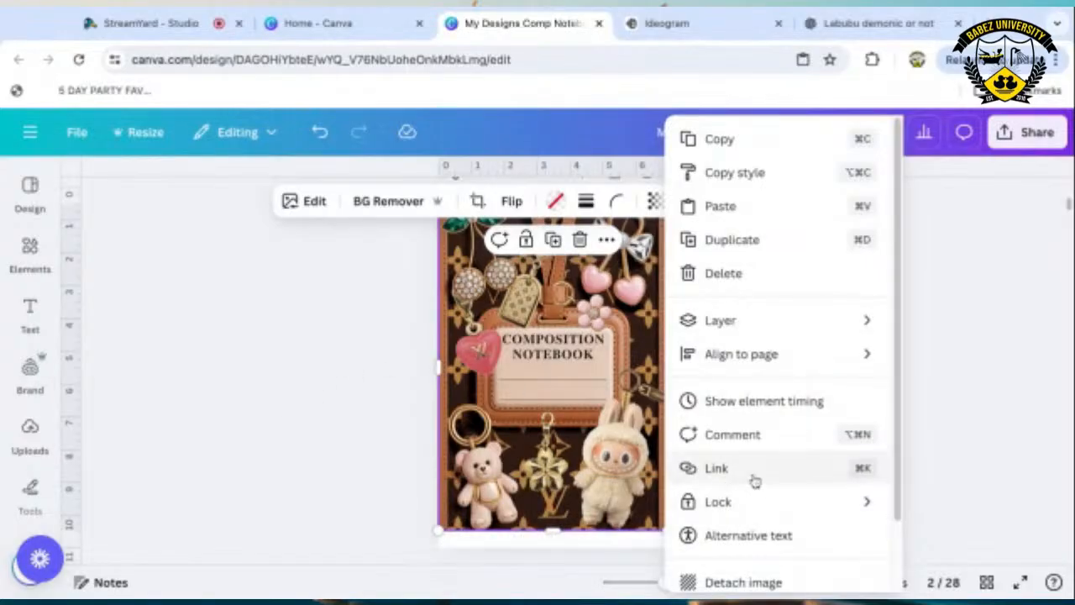
pyautogui.click(649, 351)
pyautogui.rightClick(651, 351)
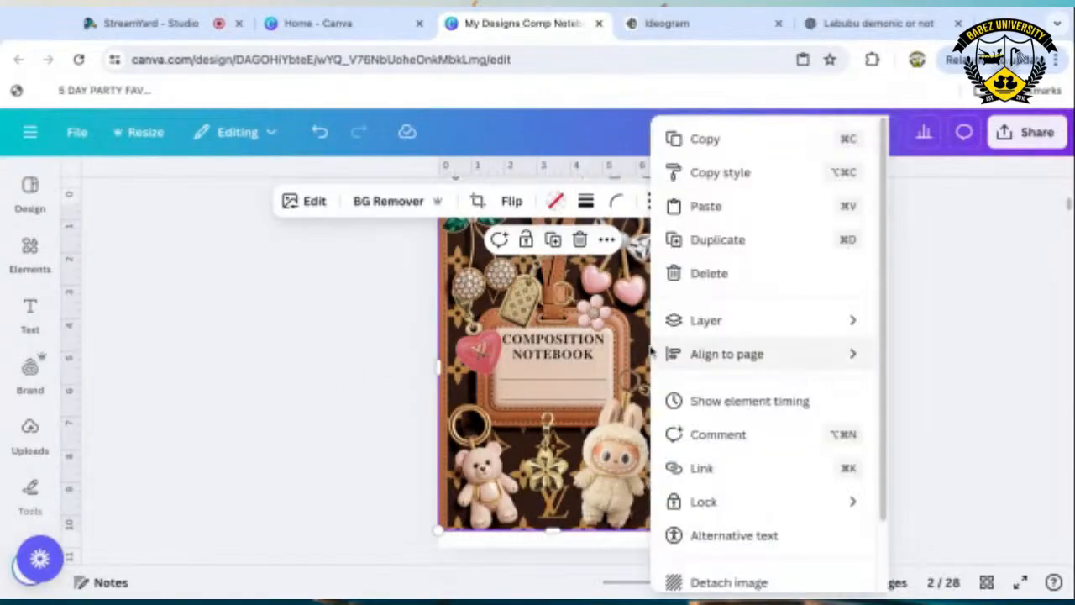
pyautogui.click(278, 433)
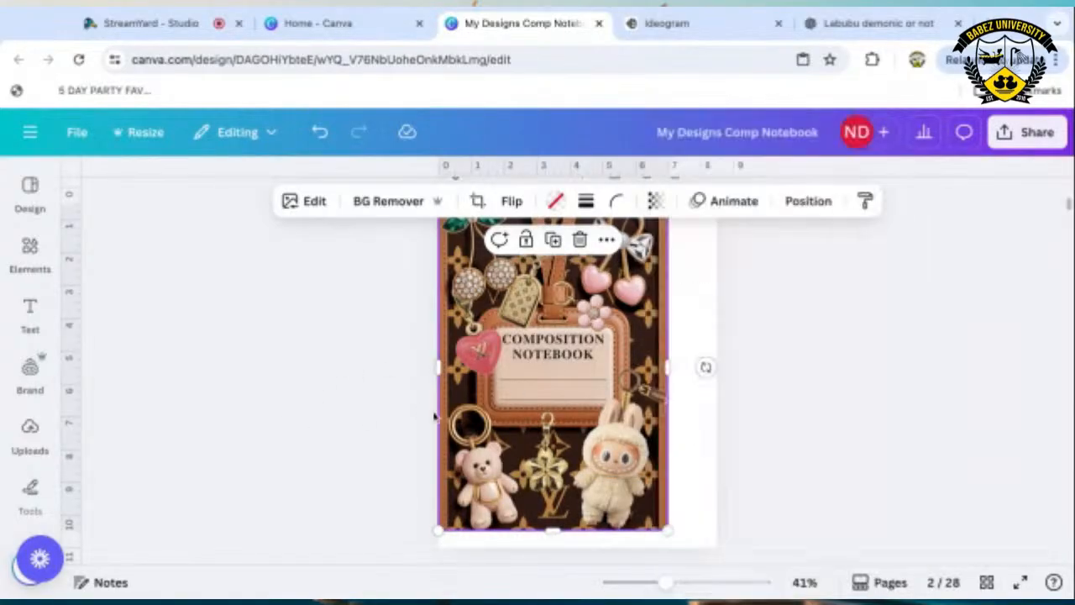
pyautogui.rightClick(656, 345)
pyautogui.moveTo(657, 334)
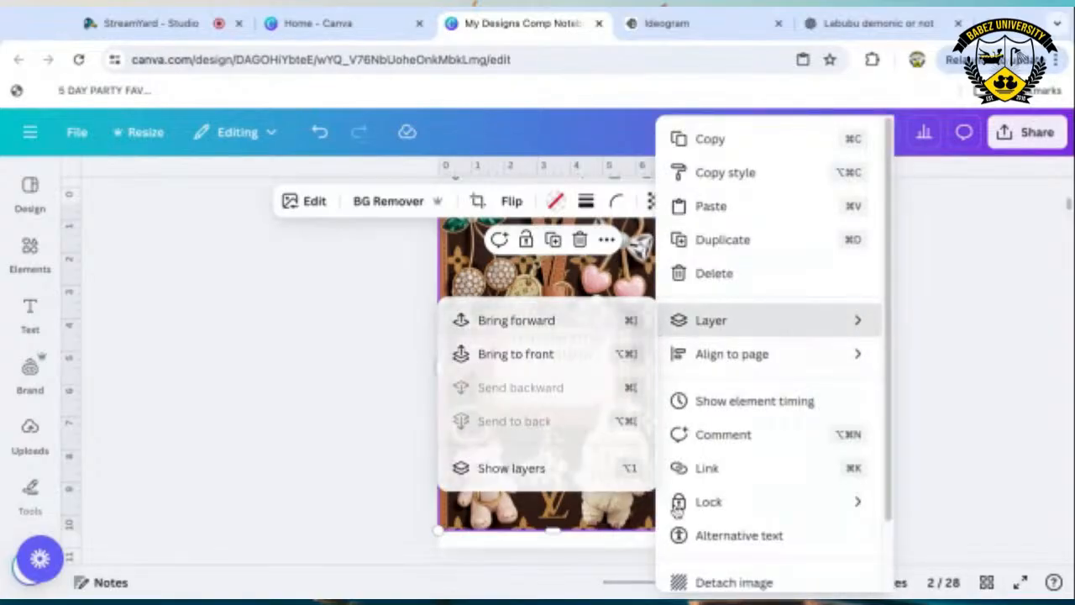
pyautogui.moveTo(689, 504)
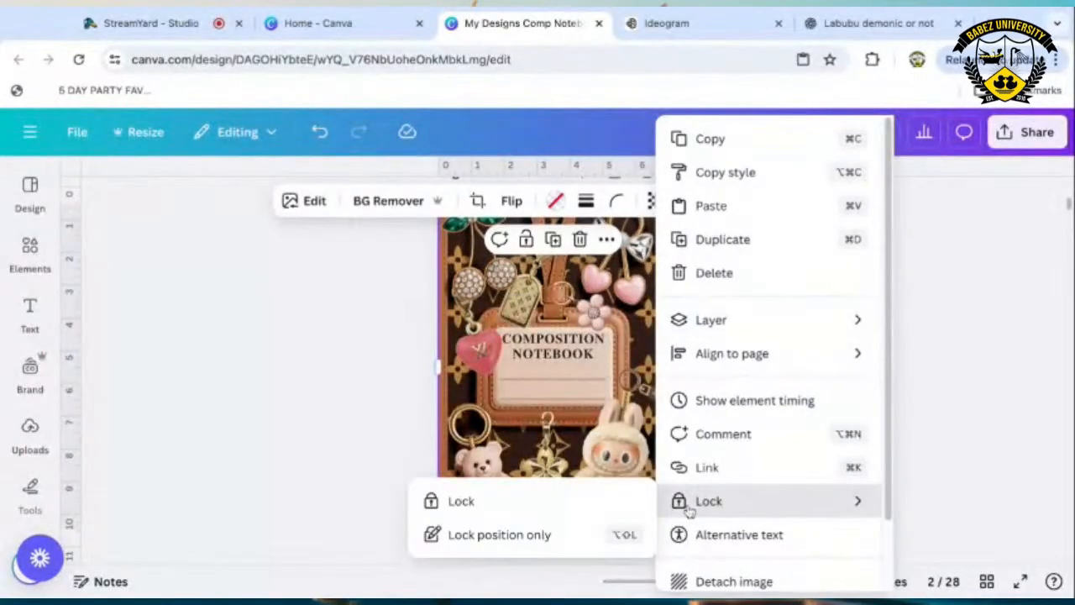
pyautogui.click(451, 391)
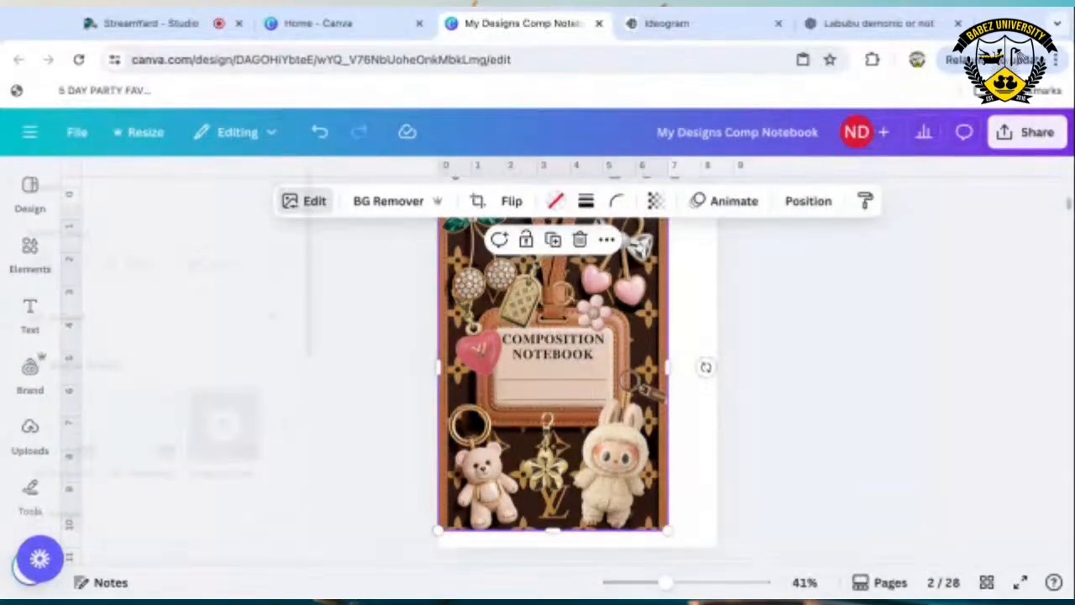
# Look through the Magic Studio editing tools for the background image, including Magic Eraser, Magic Grab and Grab Text.
pyautogui.click(306, 203)
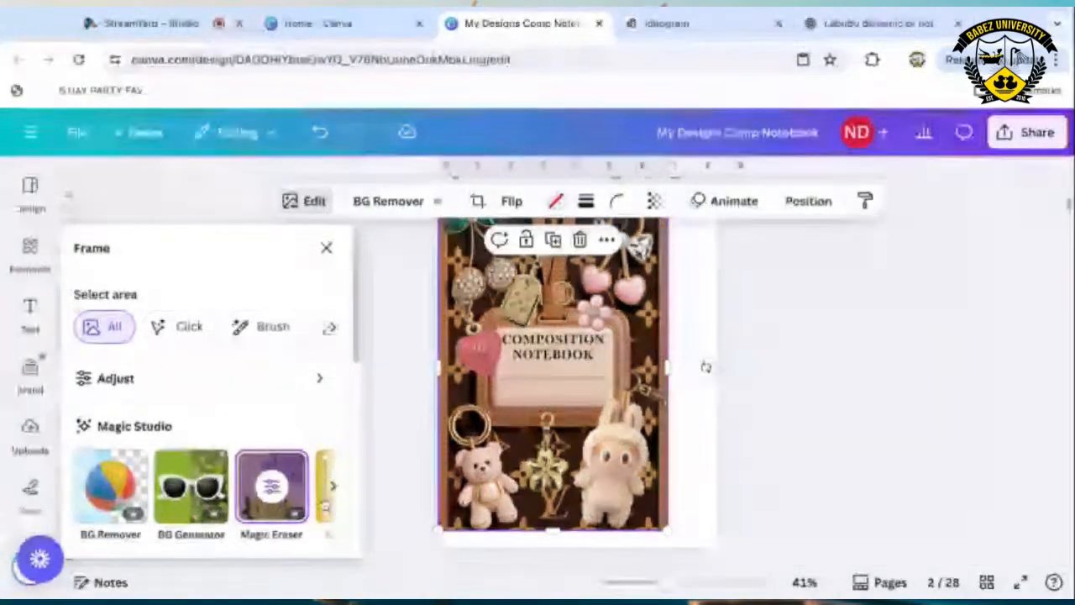
pyautogui.click(332, 487)
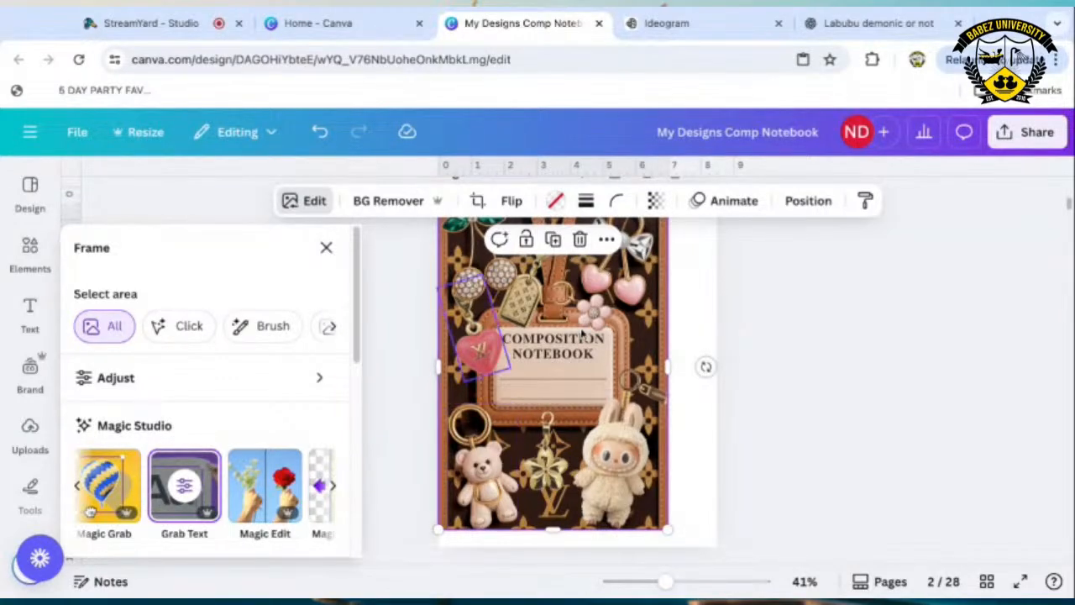
pyautogui.press('Escape')
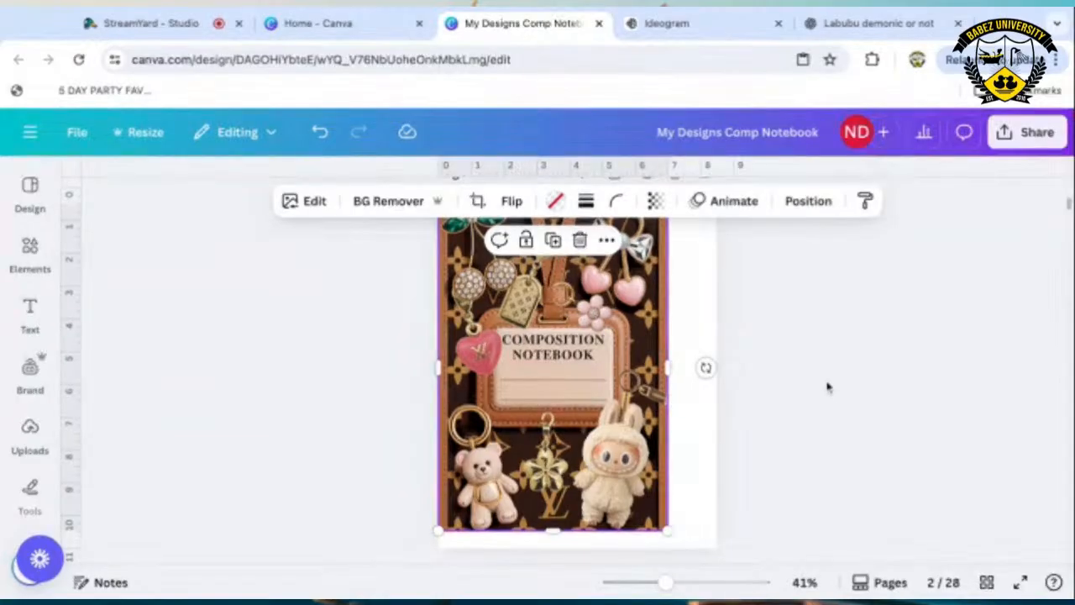
pyautogui.scroll(1, 829, 391)
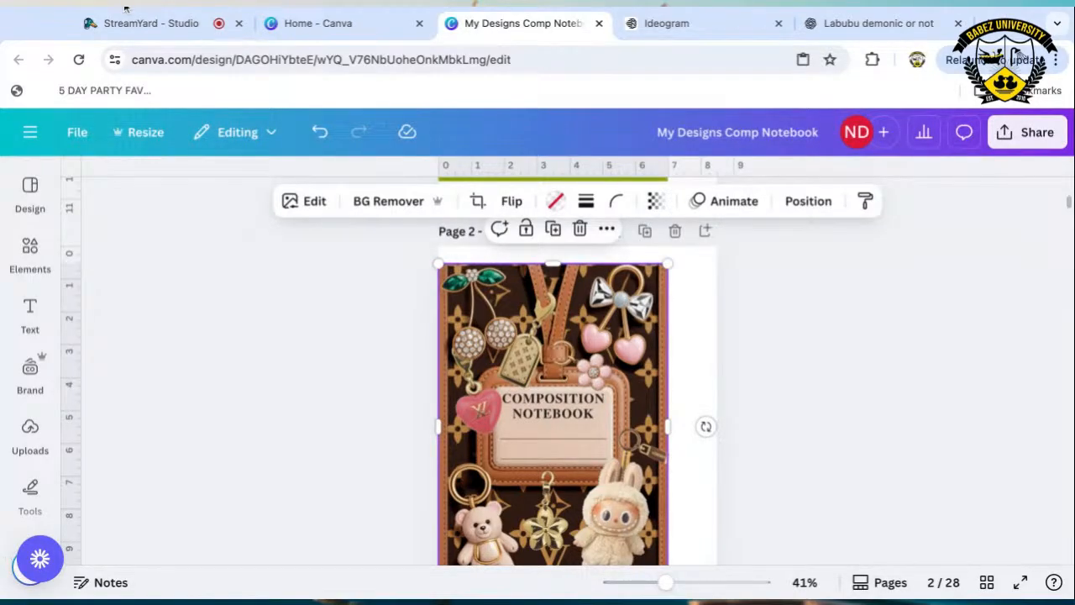
# Switch to StreamYard to read the live comments, and return to the Canva design with the background image deselected.
pyautogui.click(163, 25)
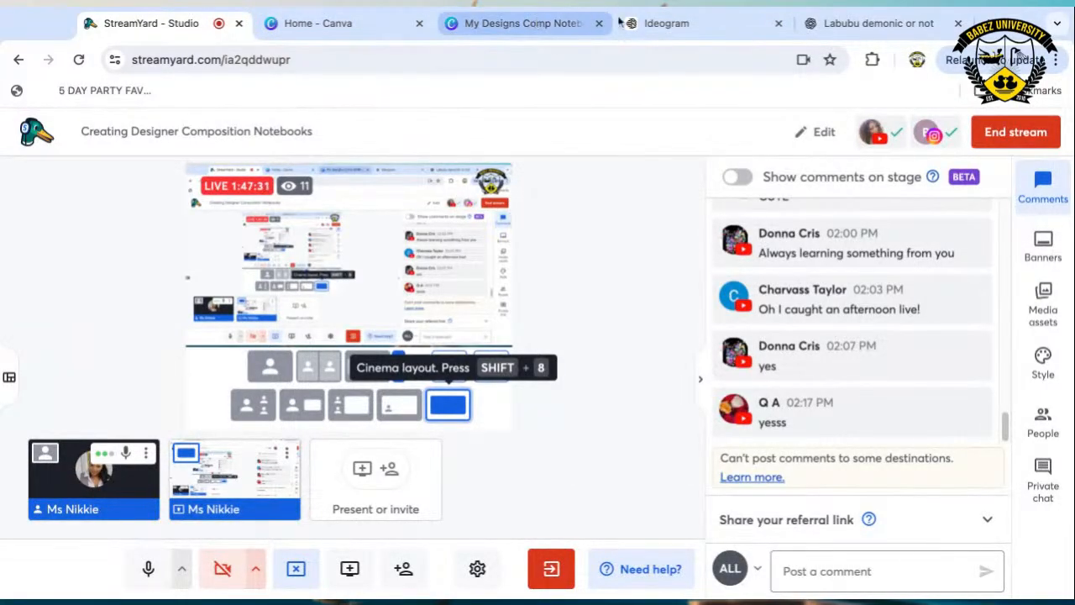
pyautogui.click(508, 31)
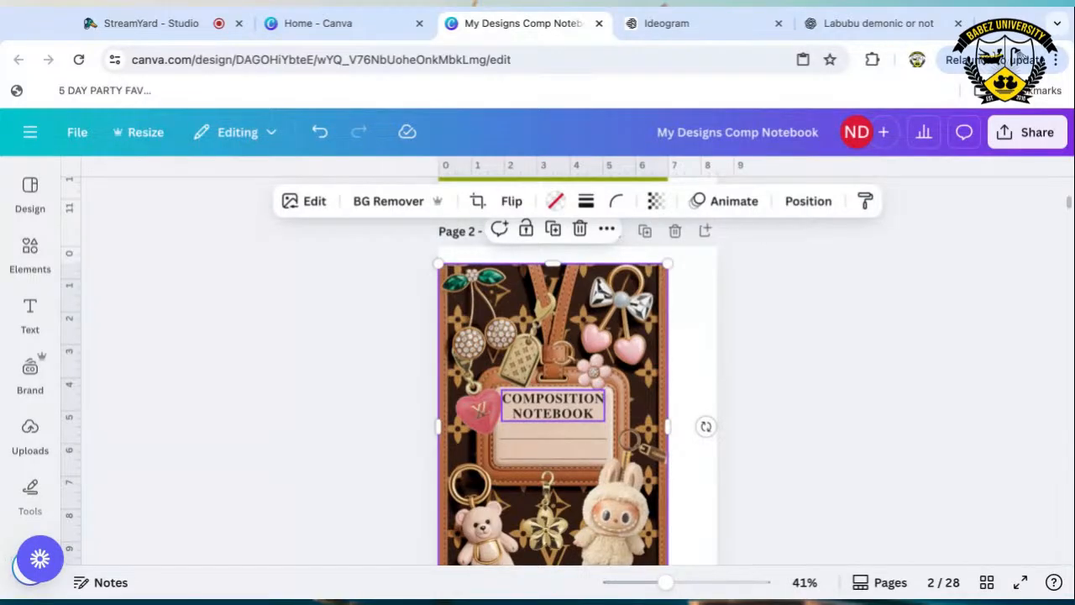
pyautogui.click(800, 378)
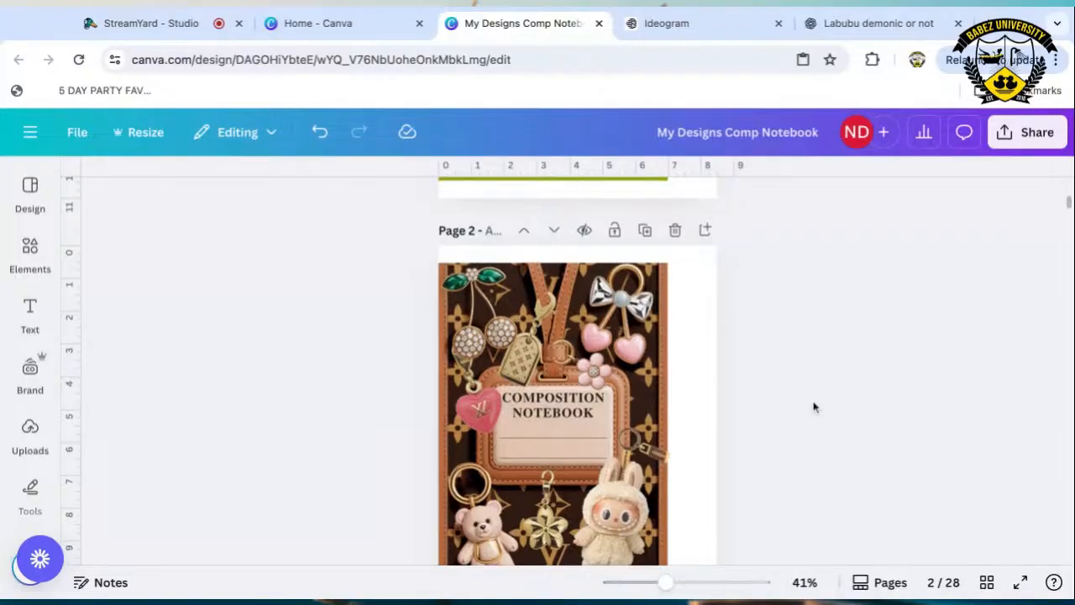
# Slightly enlarge the gold flower charm between the pink bear and the plush bunny on the page 2 cover.
pyautogui.scroll(-3, 813, 408)
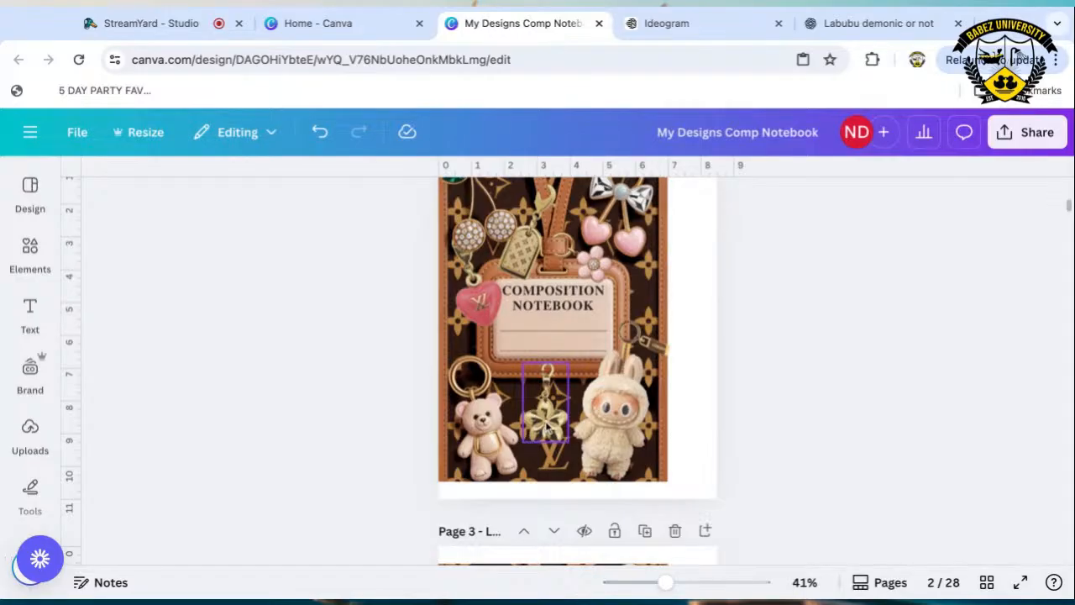
pyautogui.click(566, 444)
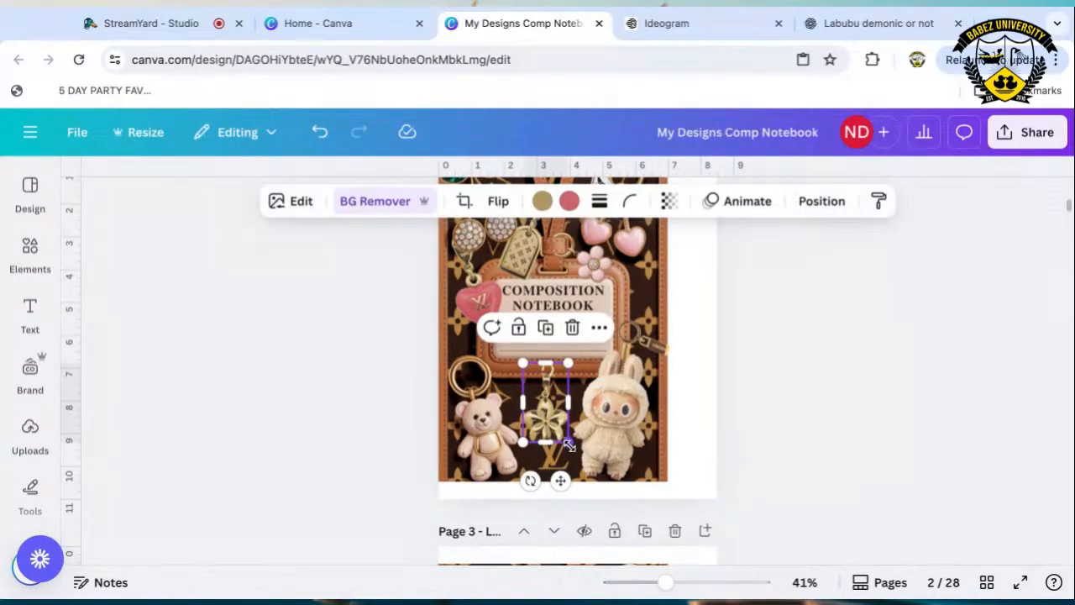
pyautogui.moveTo(569, 446)
pyautogui.mouseDown()
pyautogui.moveTo(578, 462)
pyautogui.moveTo(573, 449)
pyautogui.mouseUp()
pyautogui.click(924, 436)
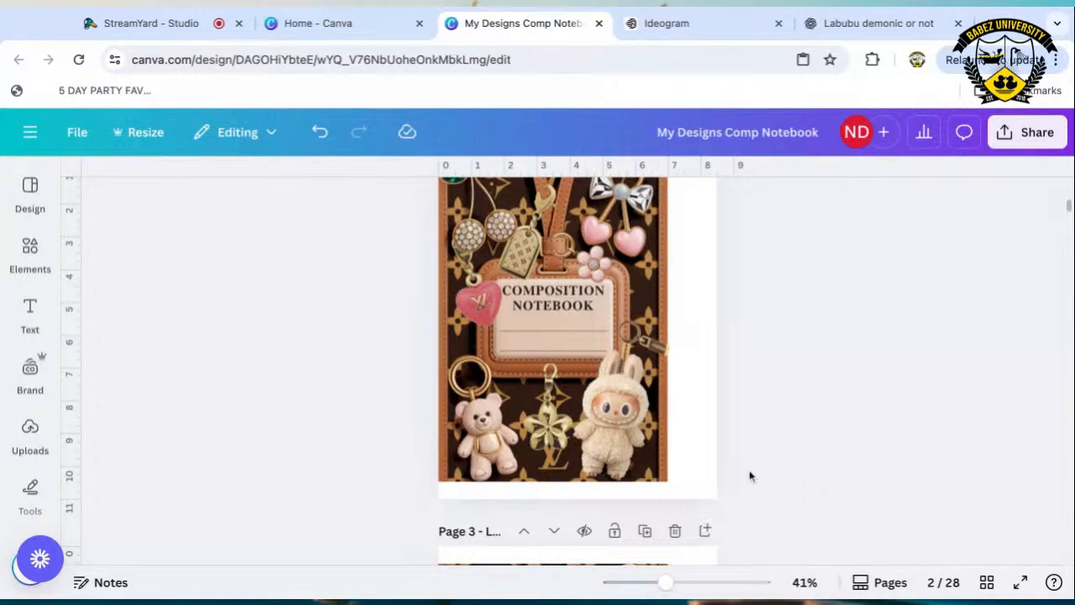
pyautogui.scroll(2, 753, 303)
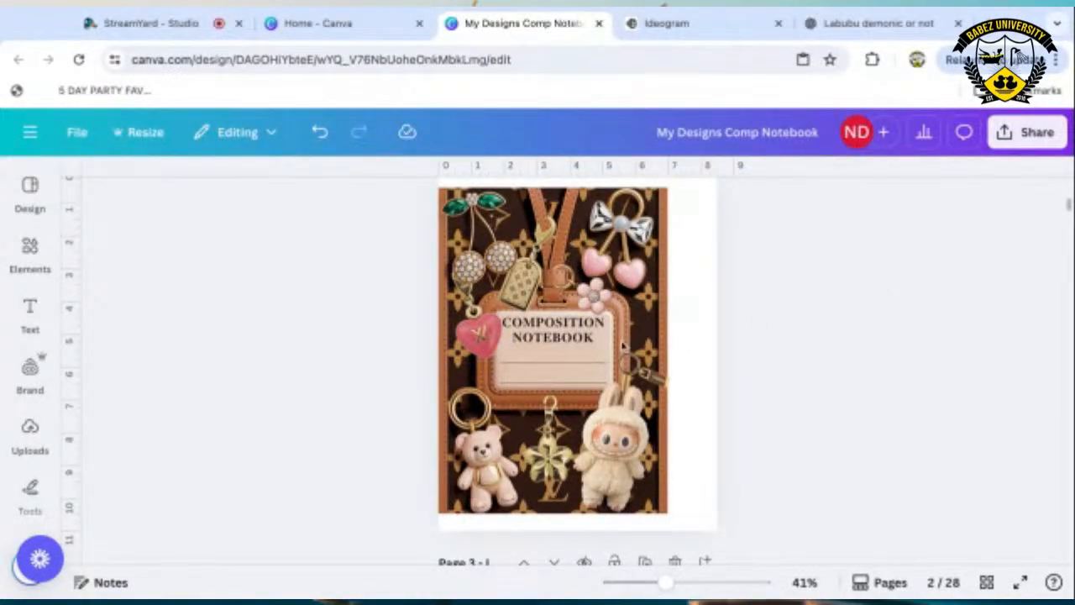
pyautogui.scroll(2, 780, 307)
pyautogui.scroll(-3, 780, 307)
pyautogui.scroll(1, 710, 296)
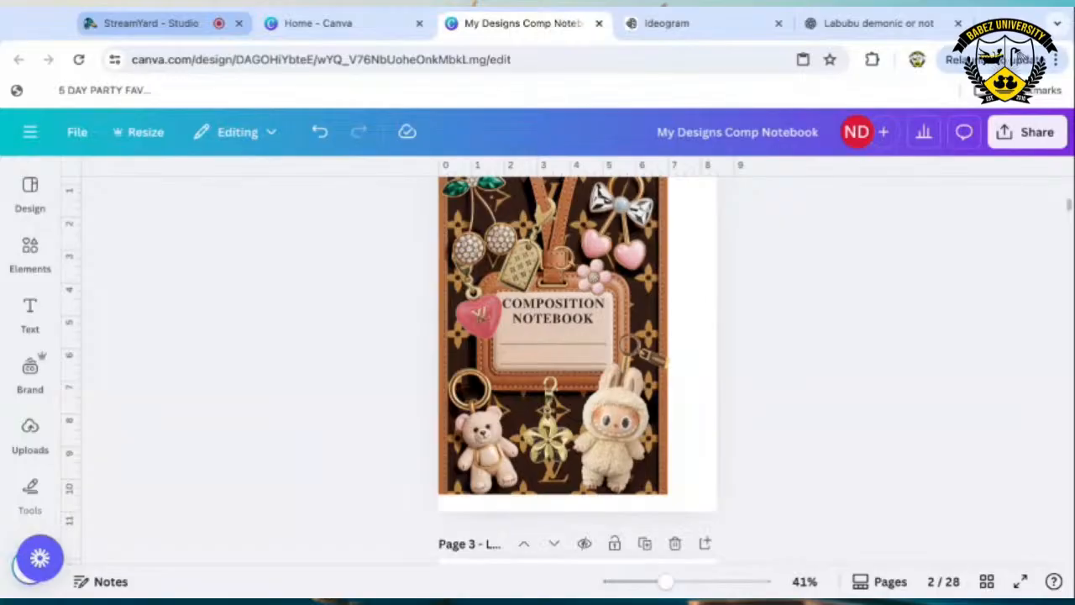
# Check the viewers' new comments in StreamYard and go back to the composition notebook cover in Canva.
pyautogui.click(178, 25)
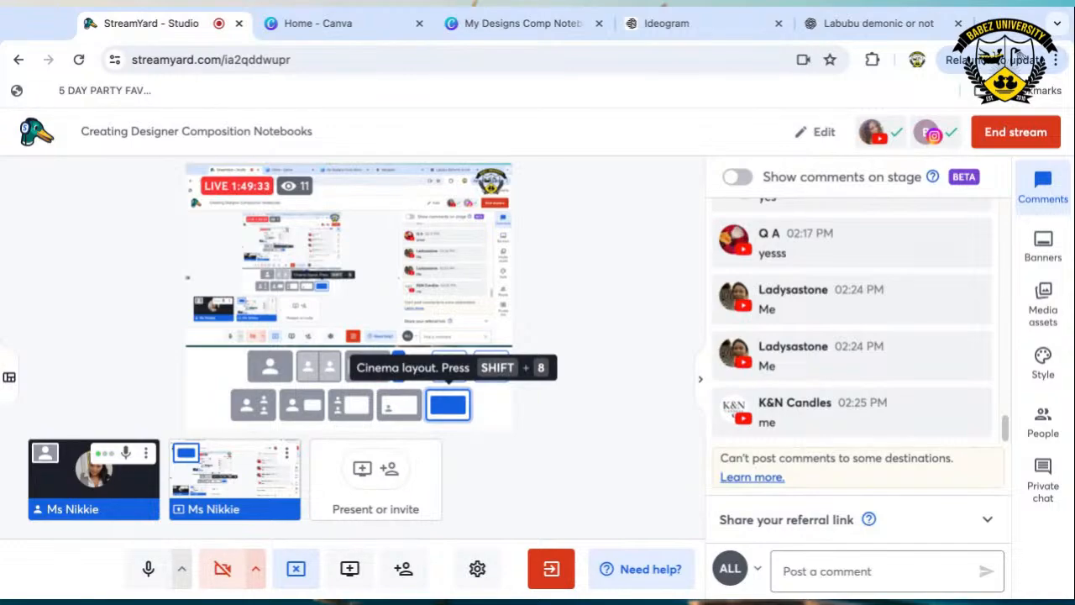
pyautogui.click(510, 24)
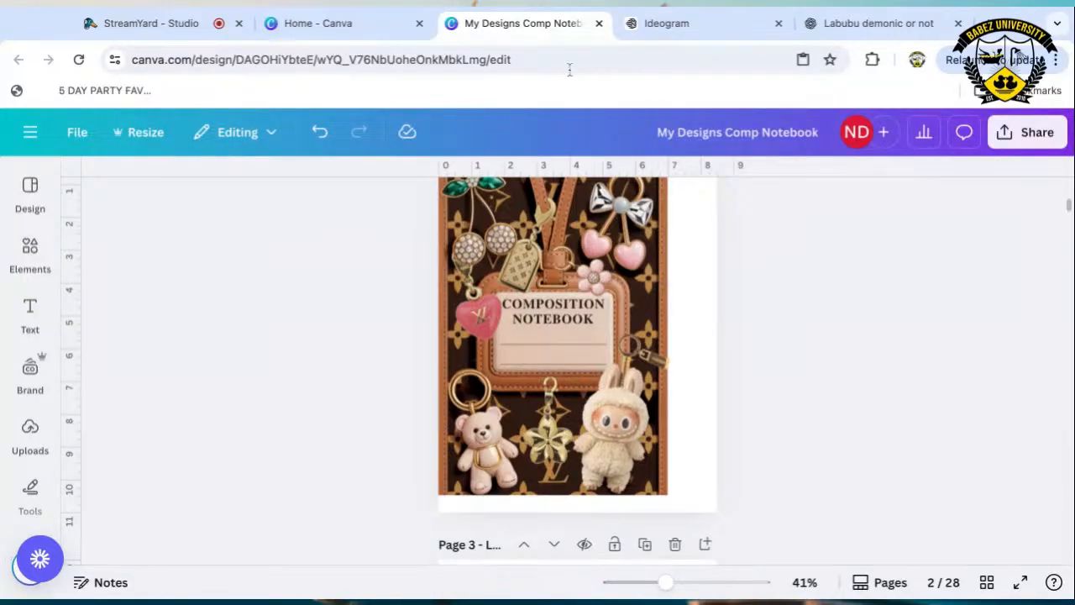
pyautogui.scroll(2, 378, 380)
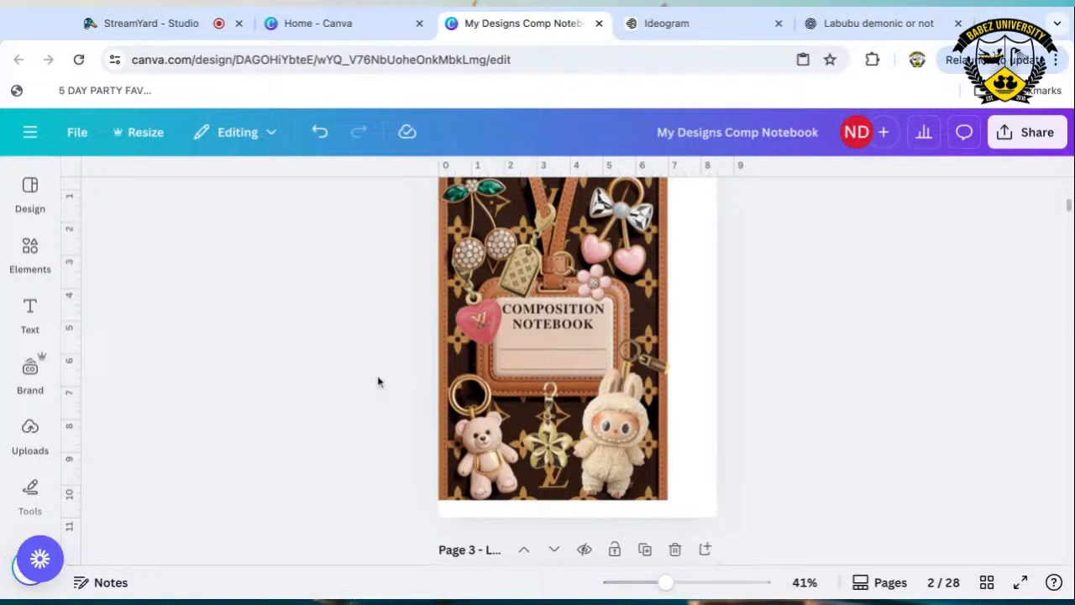
pyautogui.scroll(-2, 378, 381)
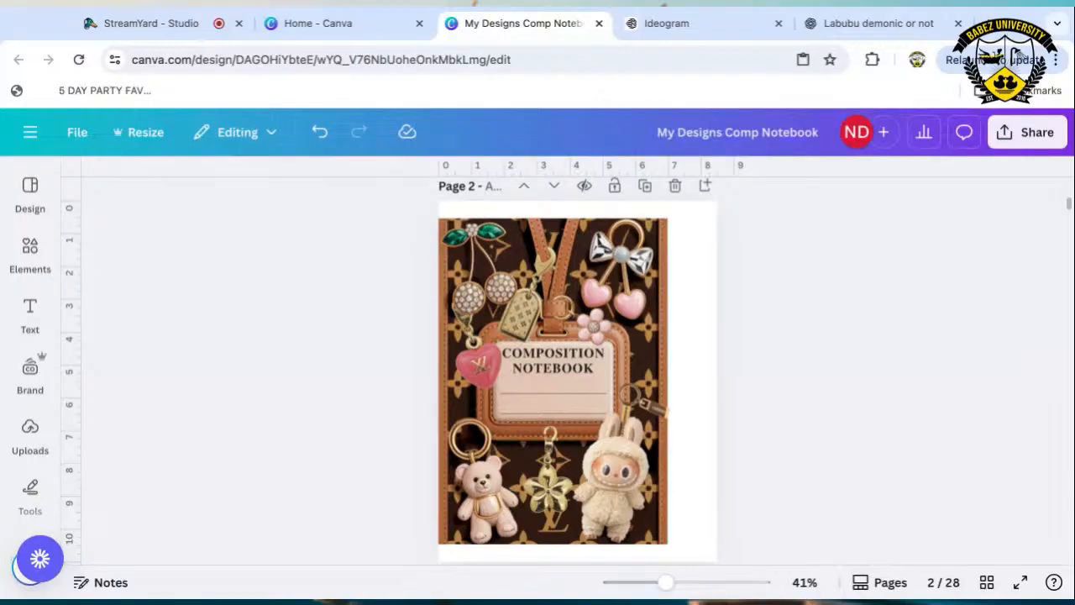
pyautogui.press('t')
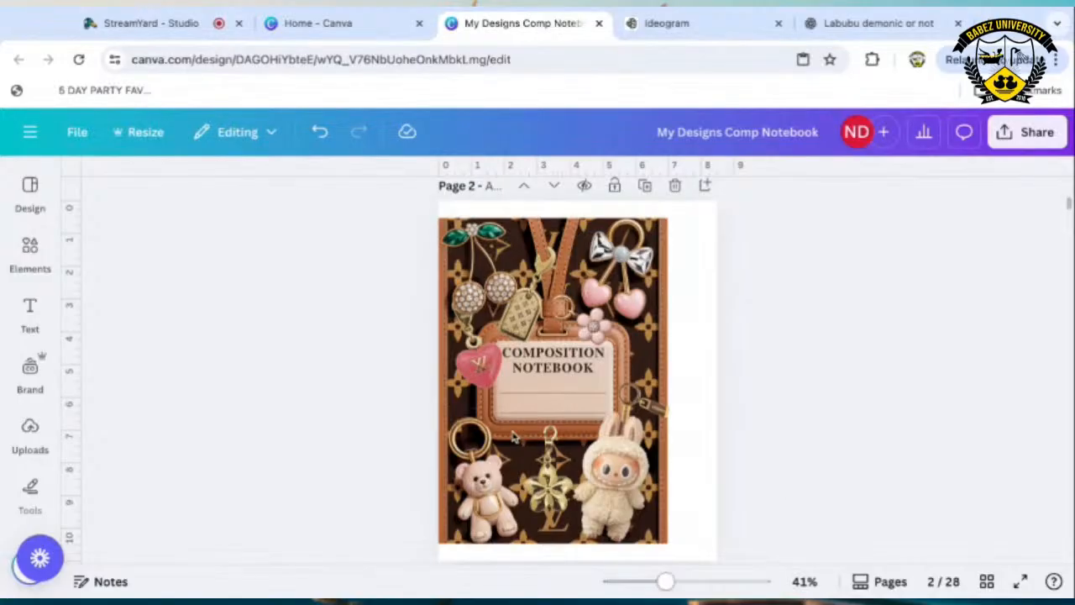
# Switch to StreamYard, check the latest viewer replies, and change the live stream to the single-presenter layout.
pyautogui.click(140, 26)
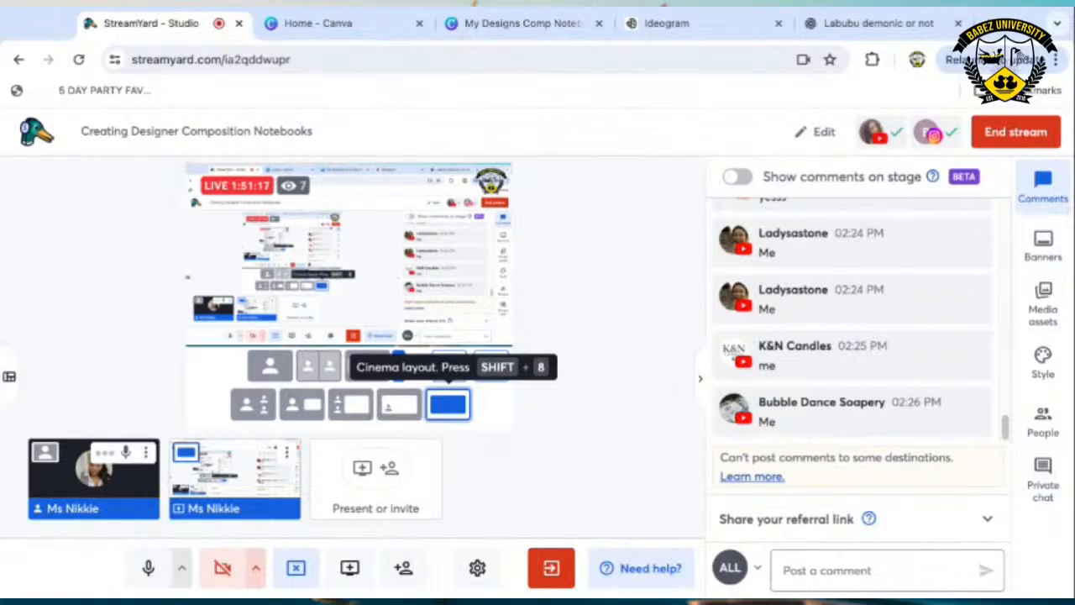
pyautogui.click(507, 26)
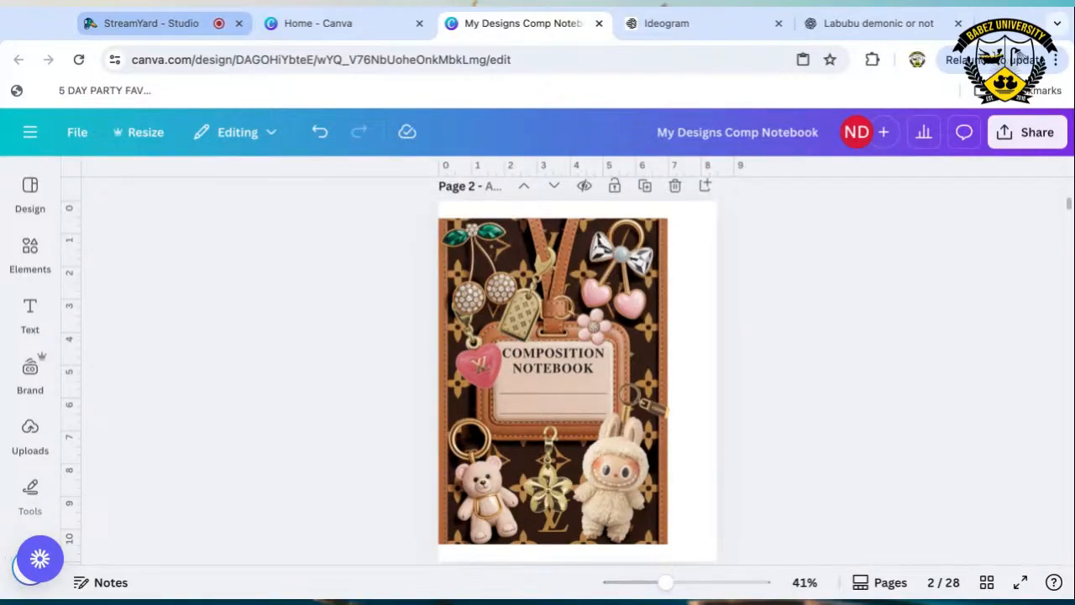
pyautogui.click(151, 22)
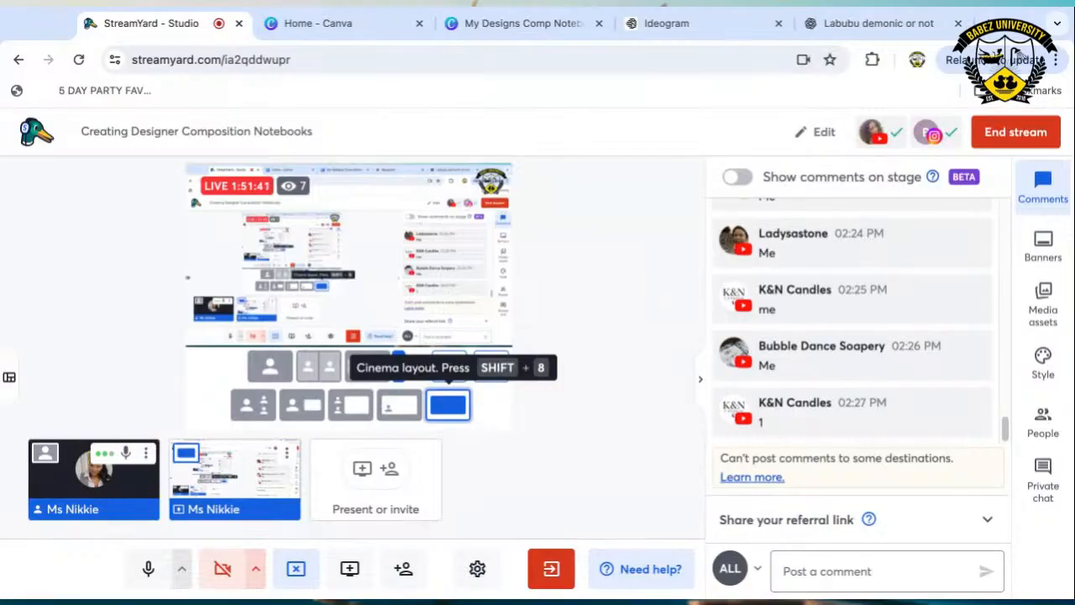
pyautogui.click(523, 26)
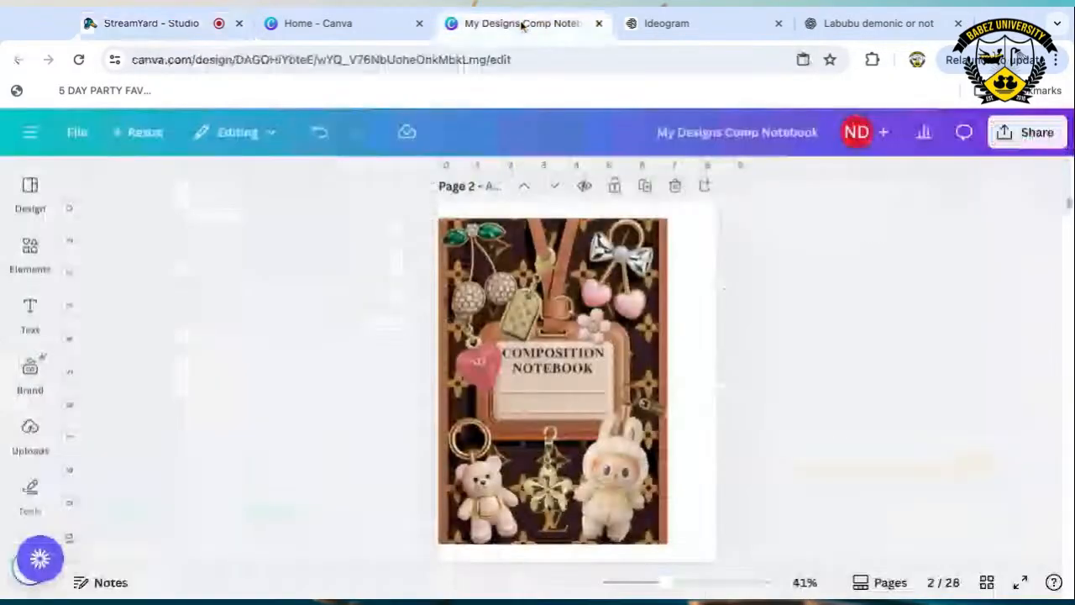
pyautogui.click(147, 23)
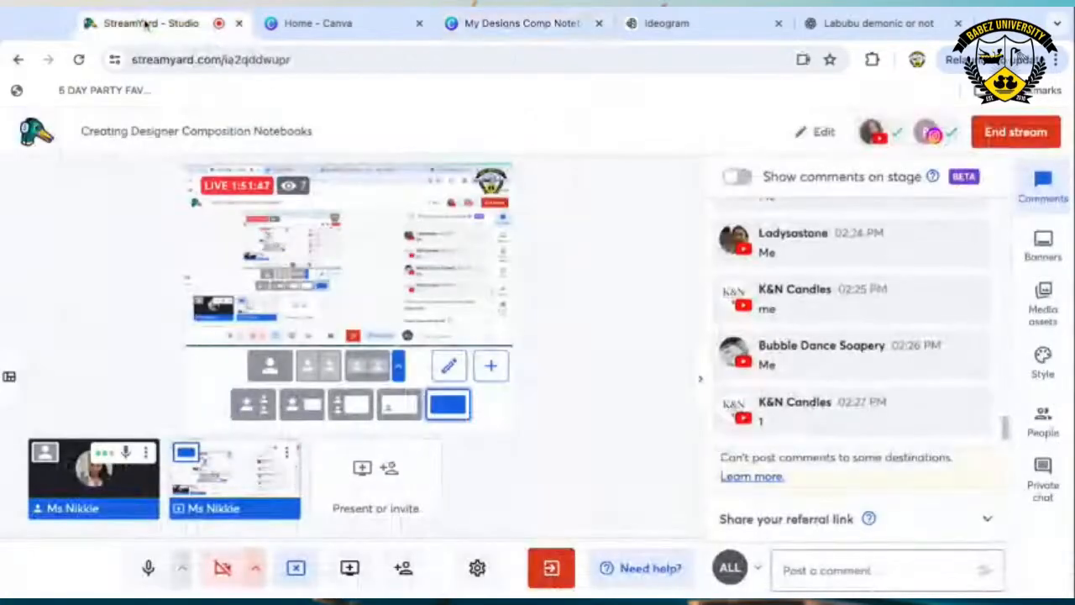
pyautogui.click(270, 366)
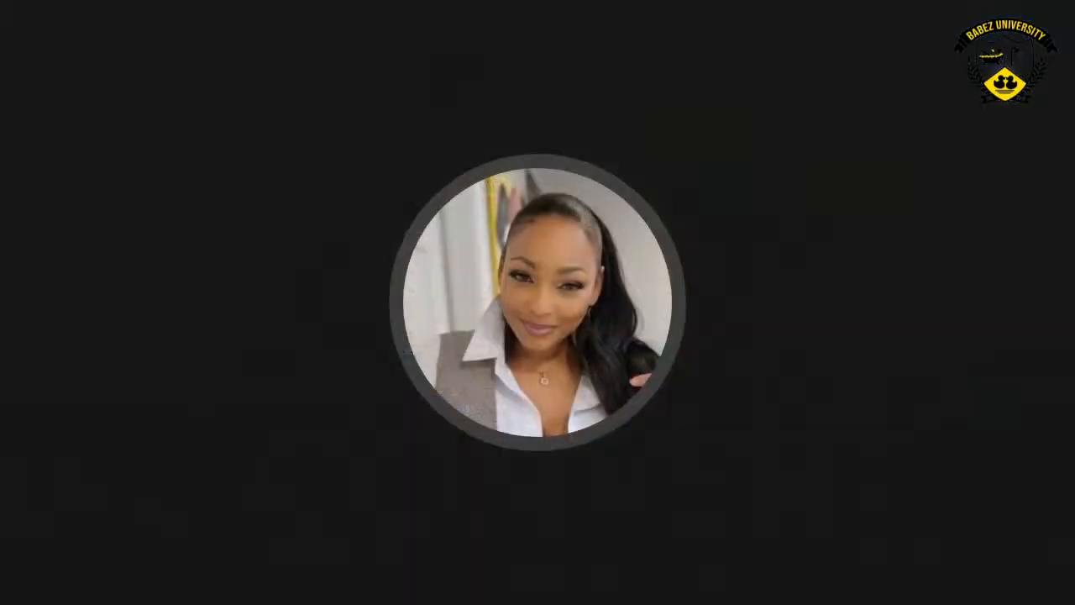